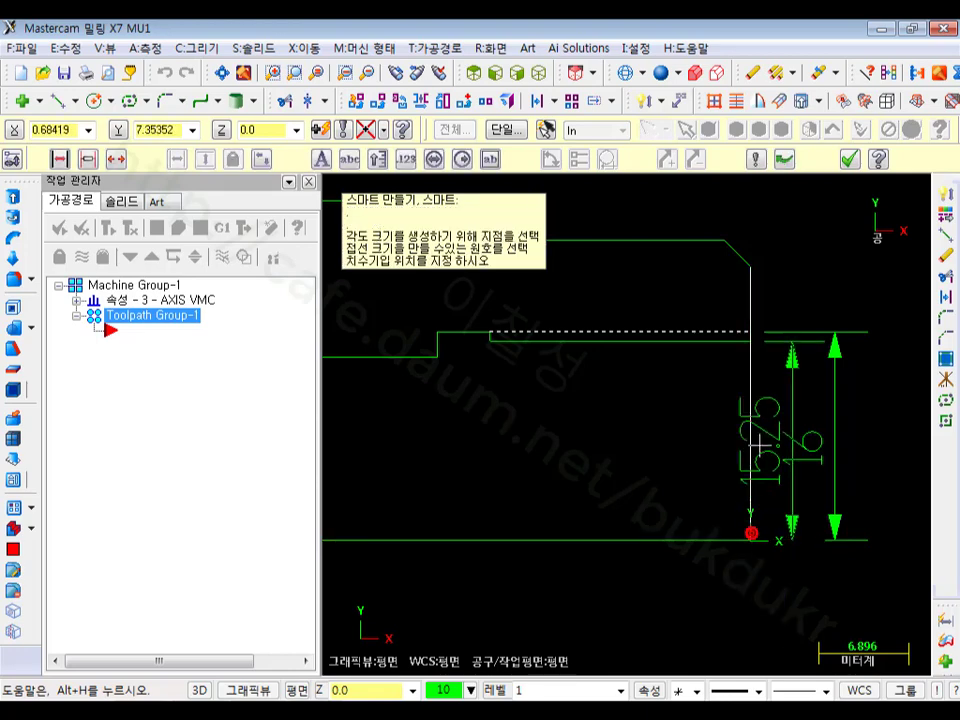
Step: Place vertical dimensions from the centre line to the two bore-end lines beside the profile, with the inner dimension's text below the centre line
{"action": "left_click", "coordinate": [815, 630]}
{"action": "scroll", "coordinate": [608, 413], "scroll_direction": "down", "scroll_amount": 2}
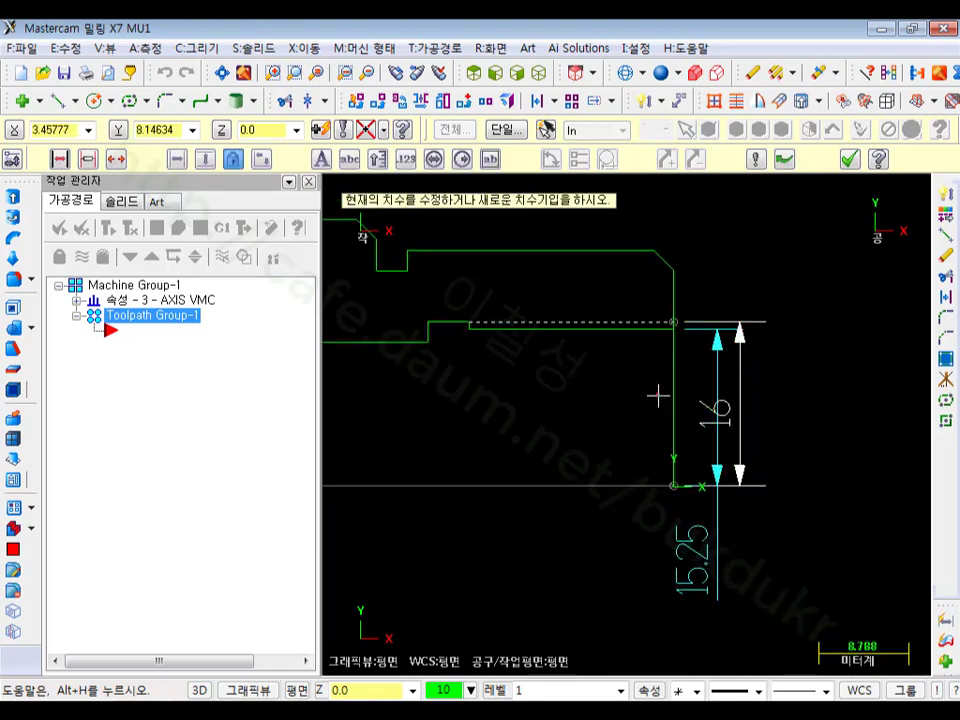
{"action": "left_click", "coordinate": [730, 405]}
{"action": "left_click", "coordinate": [758, 405]}
{"action": "left_click", "coordinate": [717, 560]}
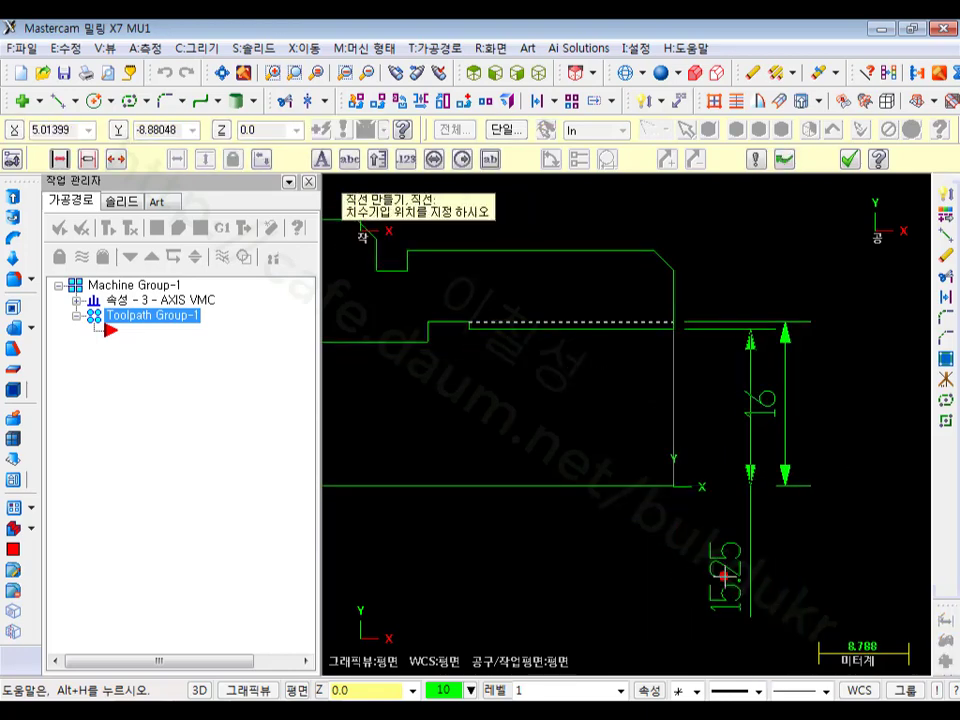
{"action": "left_click", "coordinate": [733, 560]}
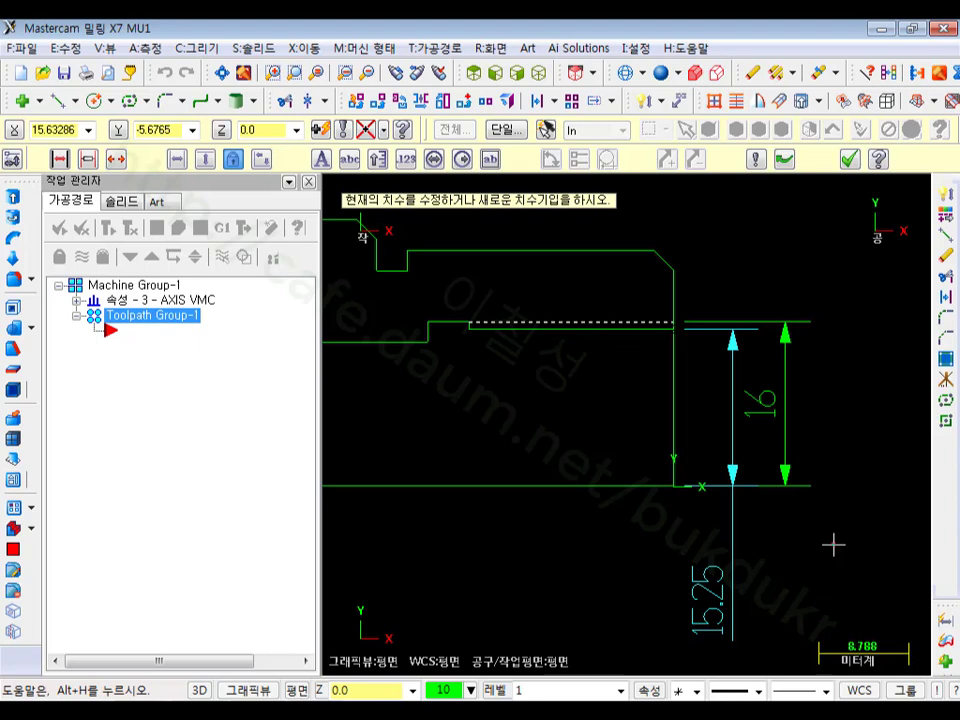
Step: Dimension the height from the centre line to the short raised bore line beside the dashed thread line
{"action": "scroll", "coordinate": [795, 440], "scroll_direction": "down", "scroll_amount": 1}
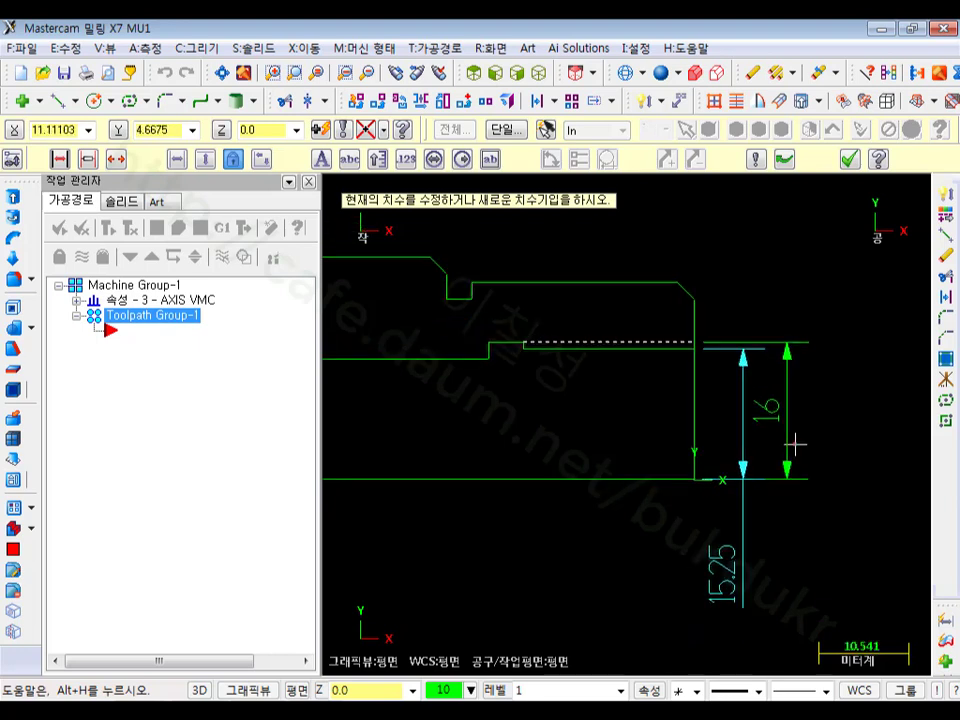
{"action": "scroll", "coordinate": [692, 360], "scroll_direction": "down", "scroll_amount": 1}
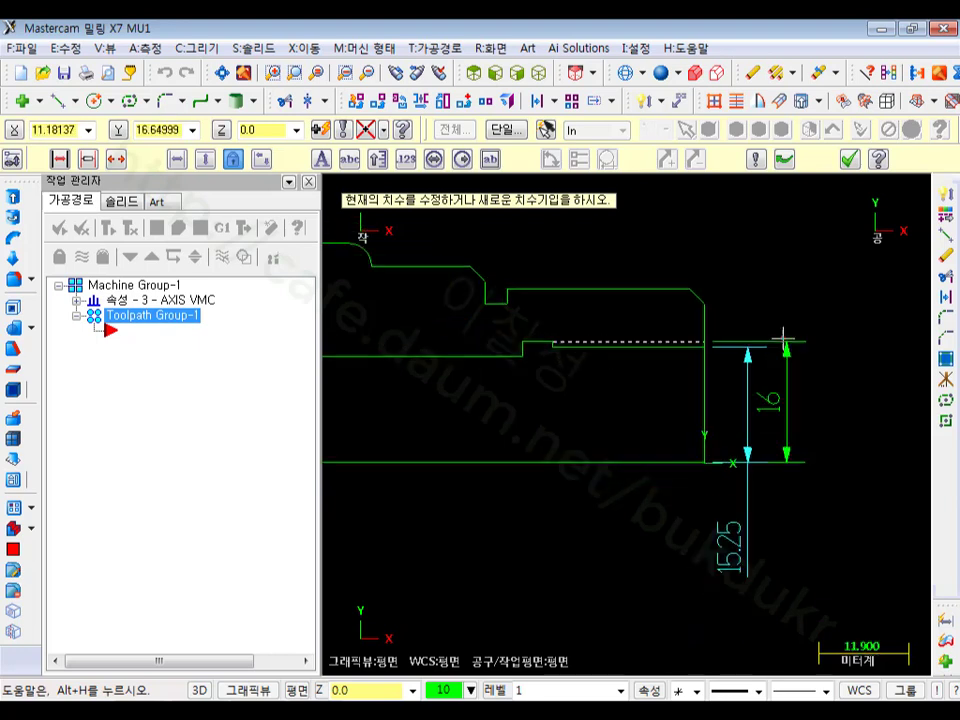
{"action": "scroll", "coordinate": [536, 326], "scroll_direction": "up", "scroll_amount": 3}
{"action": "scroll", "coordinate": [575, 358], "scroll_direction": "down", "scroll_amount": 2}
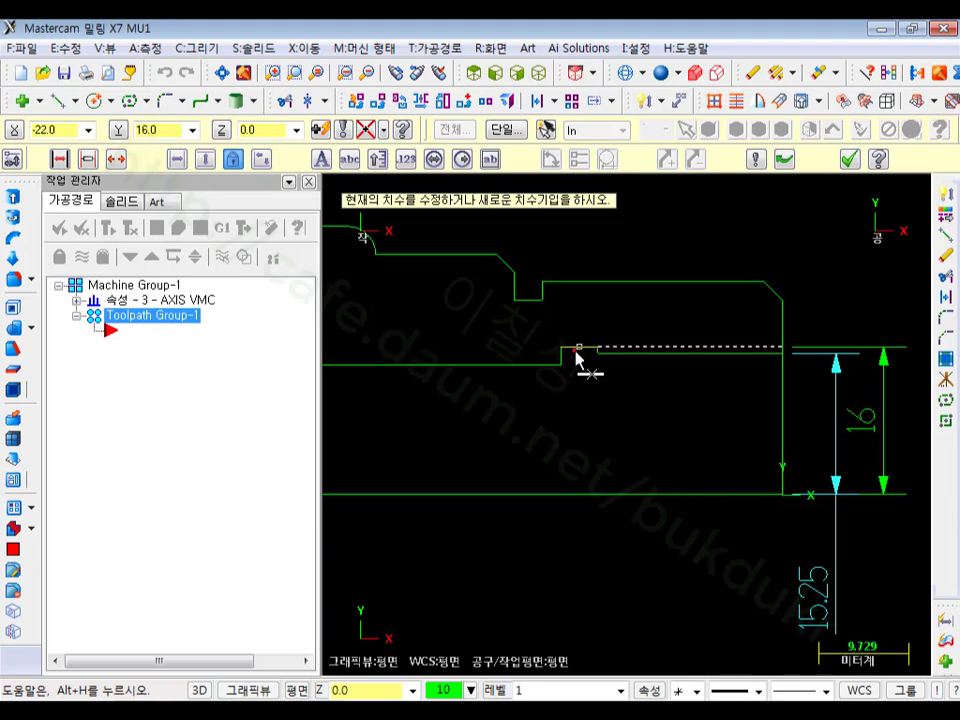
{"action": "left_click", "coordinate": [581, 355]}
{"action": "left_click", "coordinate": [620, 487]}
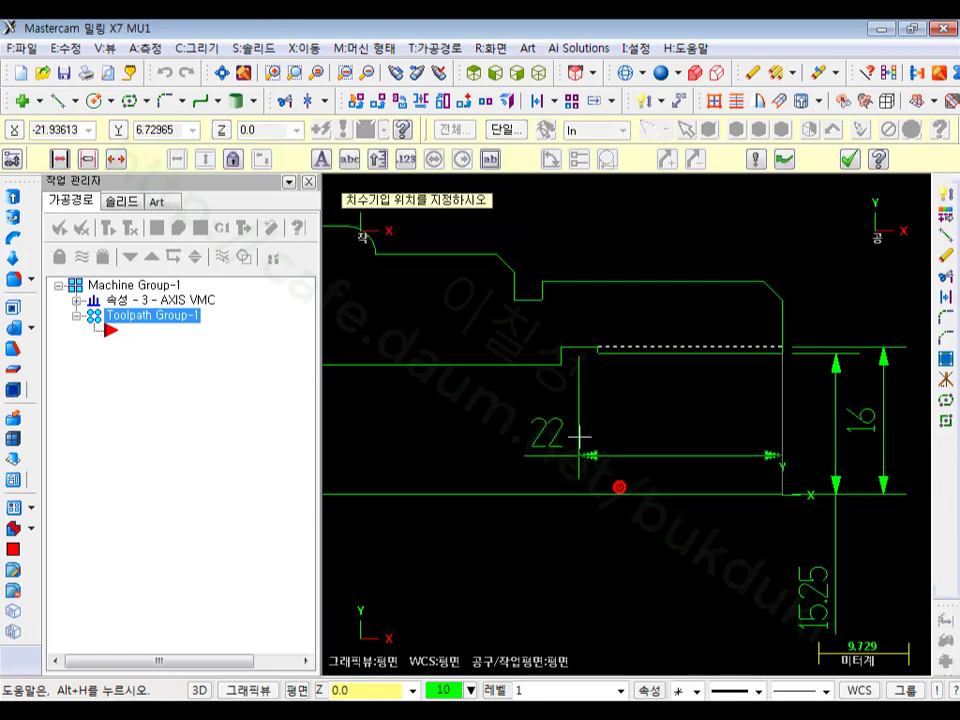
{"action": "left_click", "coordinate": [525, 424]}
{"action": "left_click", "coordinate": [538, 429]}
{"action": "left_click", "coordinate": [553, 430]}
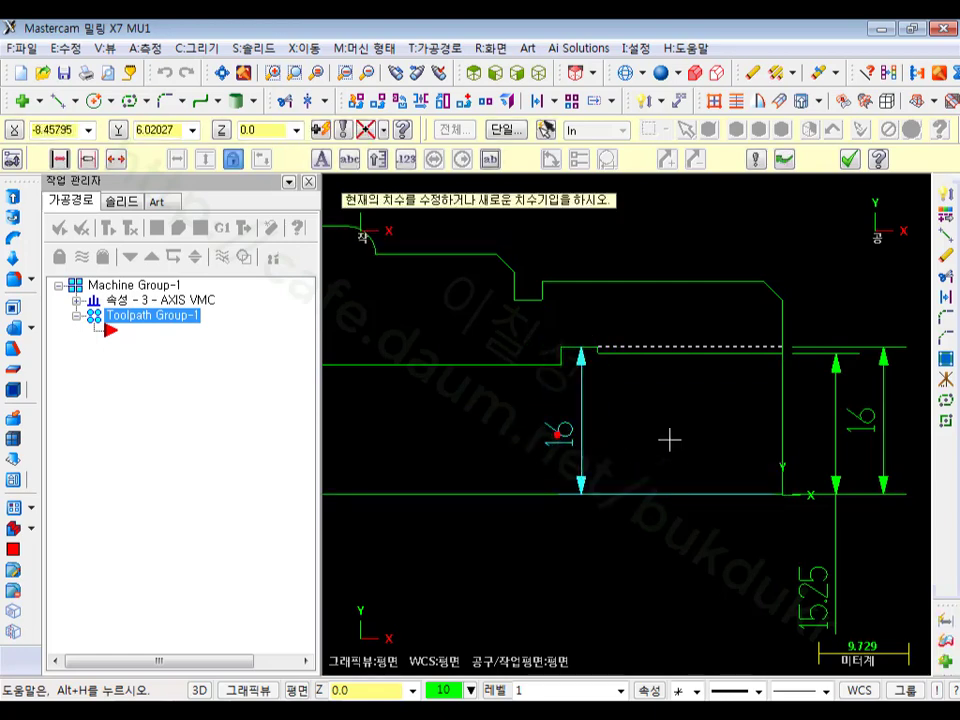
Step: Dimension the height of the long bore line above the centre line, outside the profile's far end, and finish dimensioning
{"action": "scroll", "coordinate": [720, 439], "scroll_direction": "down", "scroll_amount": 1}
{"action": "middle_click_drag", "start_coordinate": [727, 440], "coordinate": [759, 443]}
{"action": "left_click", "coordinate": [389, 388]}
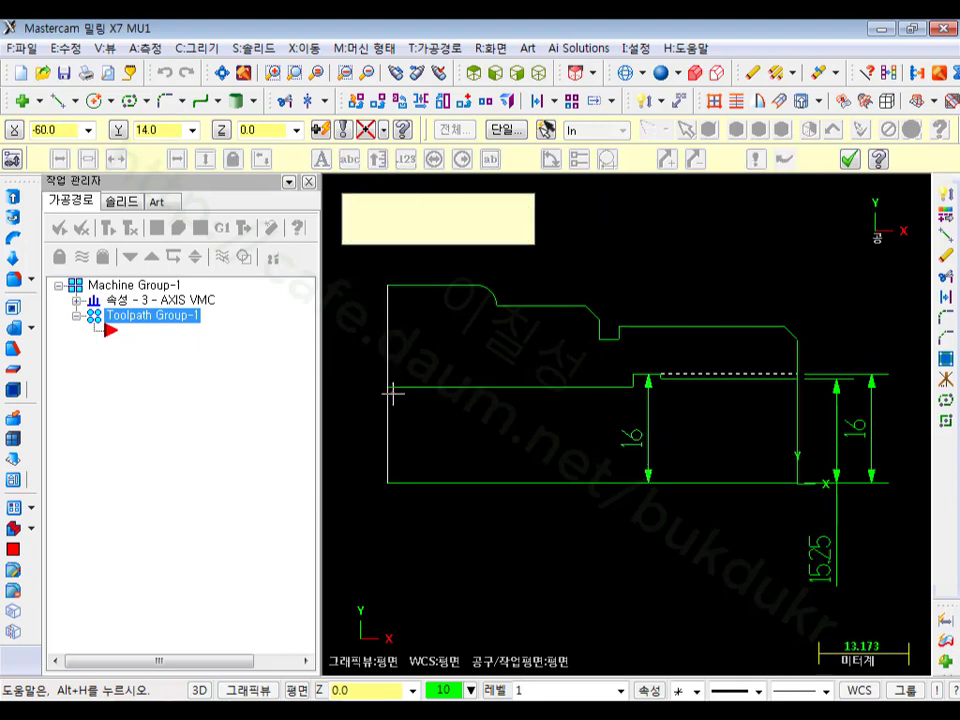
{"action": "left_click", "coordinate": [389, 484]}
{"action": "left_click", "coordinate": [348, 425]}
{"action": "scroll", "coordinate": [556, 556], "scroll_direction": "down", "scroll_amount": 1}
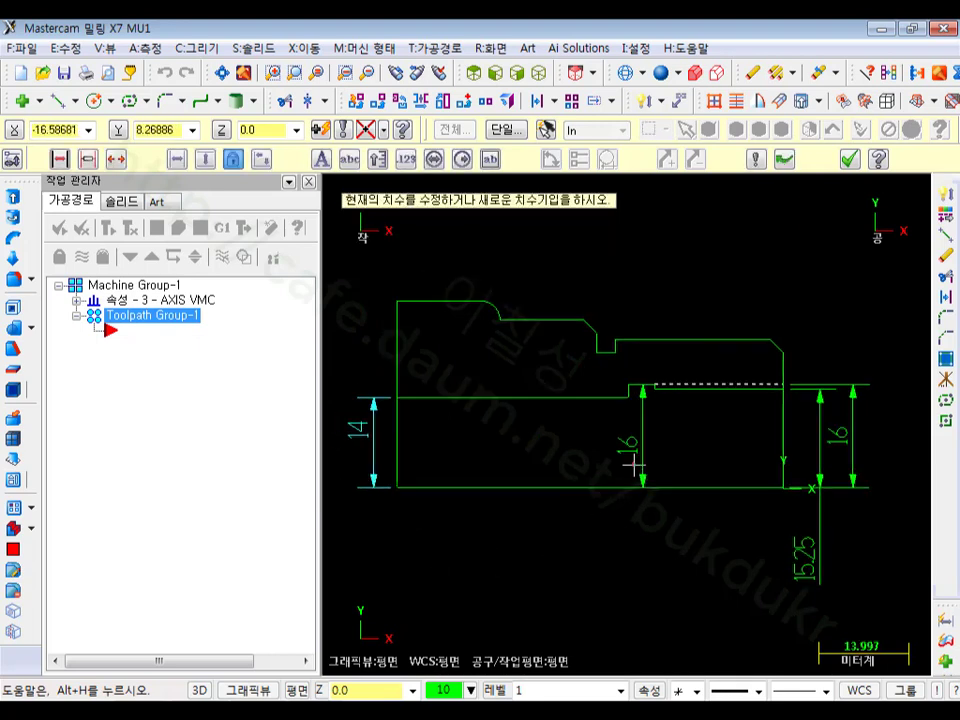
{"action": "left_click", "coordinate": [849, 158]}
Step: Remove the portions of both vertical end lines between the bore lines and the centre line with the Divide trim option
{"action": "scroll", "coordinate": [560, 349], "scroll_direction": "down", "scroll_amount": 1}
{"action": "scroll", "coordinate": [560, 349], "scroll_direction": "down", "scroll_amount": 1}
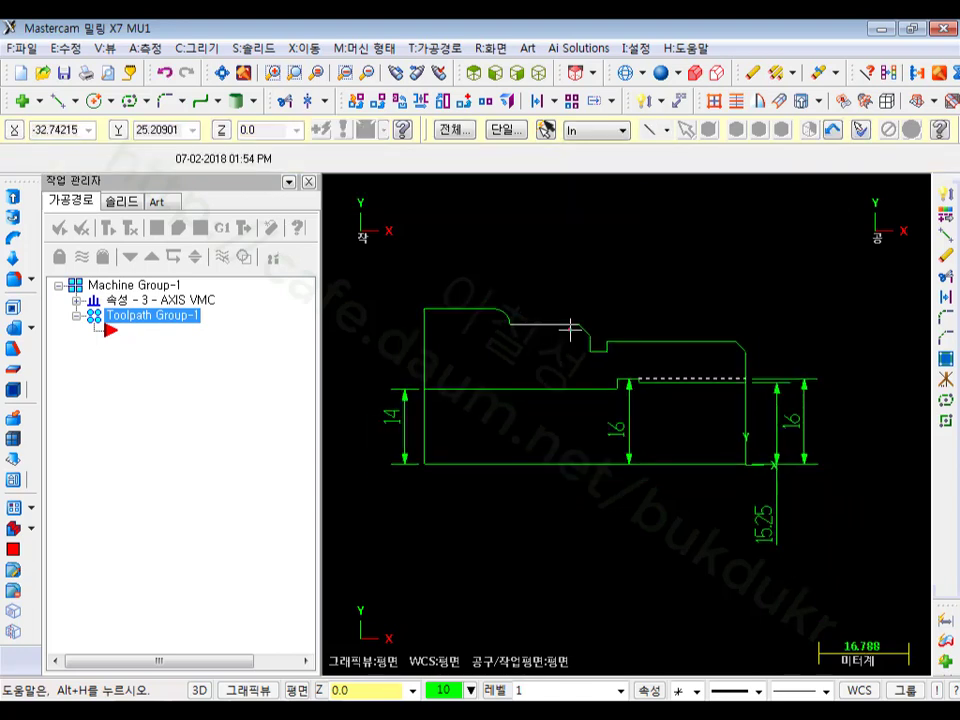
{"action": "scroll", "coordinate": [658, 414], "scroll_direction": "up", "scroll_amount": 3}
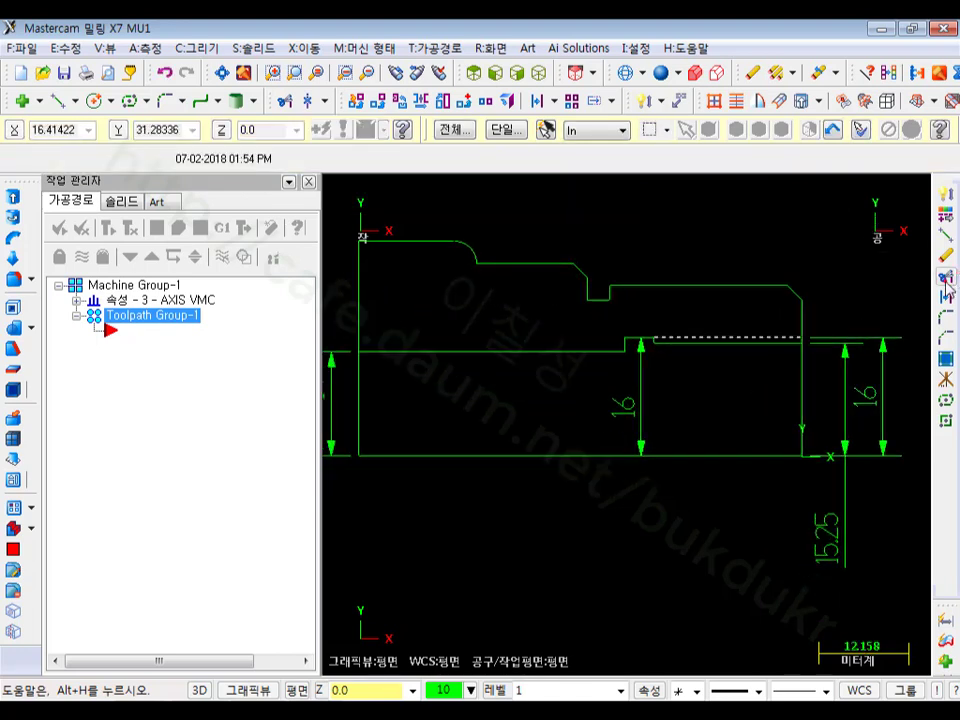
{"action": "left_click", "coordinate": [200, 100]}
{"action": "left_click", "coordinate": [144, 159]}
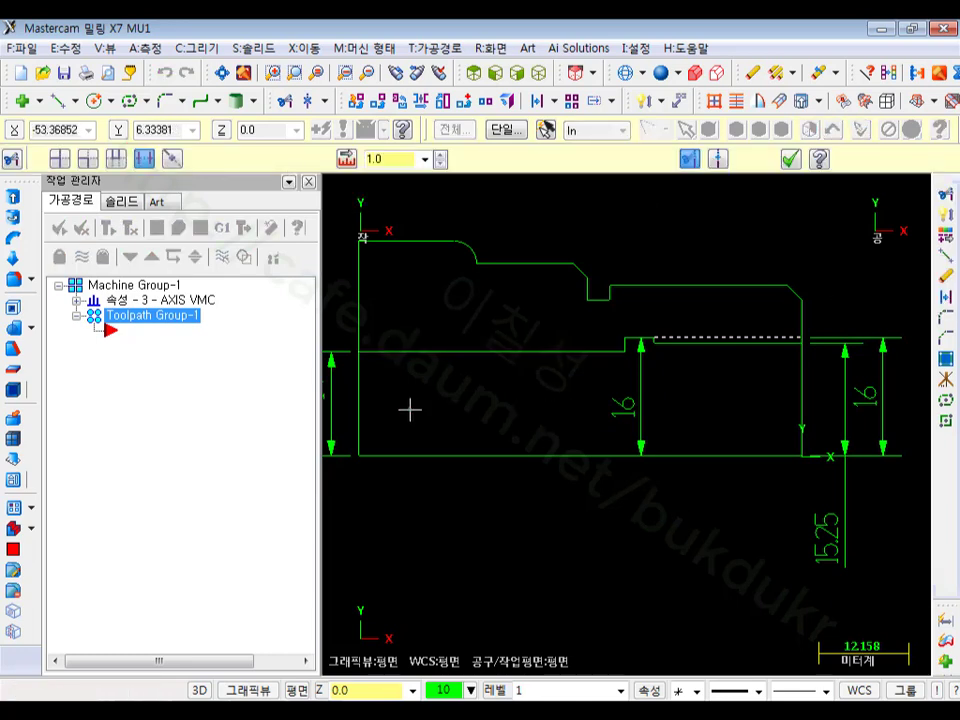
{"action": "left_click", "coordinate": [352, 399]}
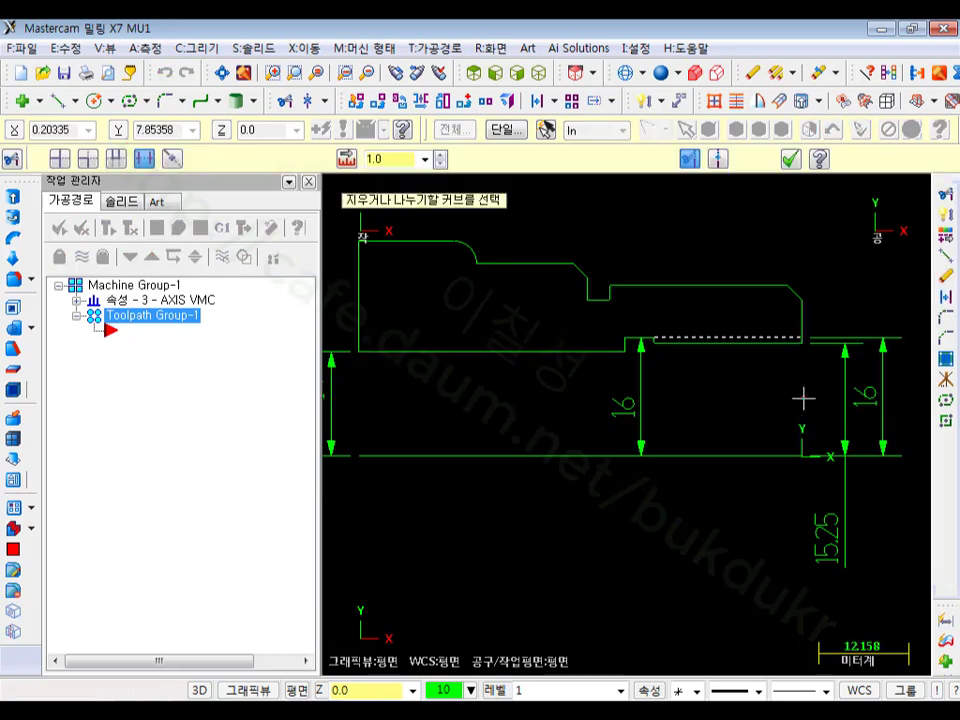
{"action": "left_click", "coordinate": [803, 394]}
{"action": "left_click", "coordinate": [790, 159]}
Step: Change the centre line's attributes to red colour 12, dash-dot line style and the thinnest line width
{"action": "scroll", "coordinate": [692, 531], "scroll_direction": "down", "scroll_amount": 1}
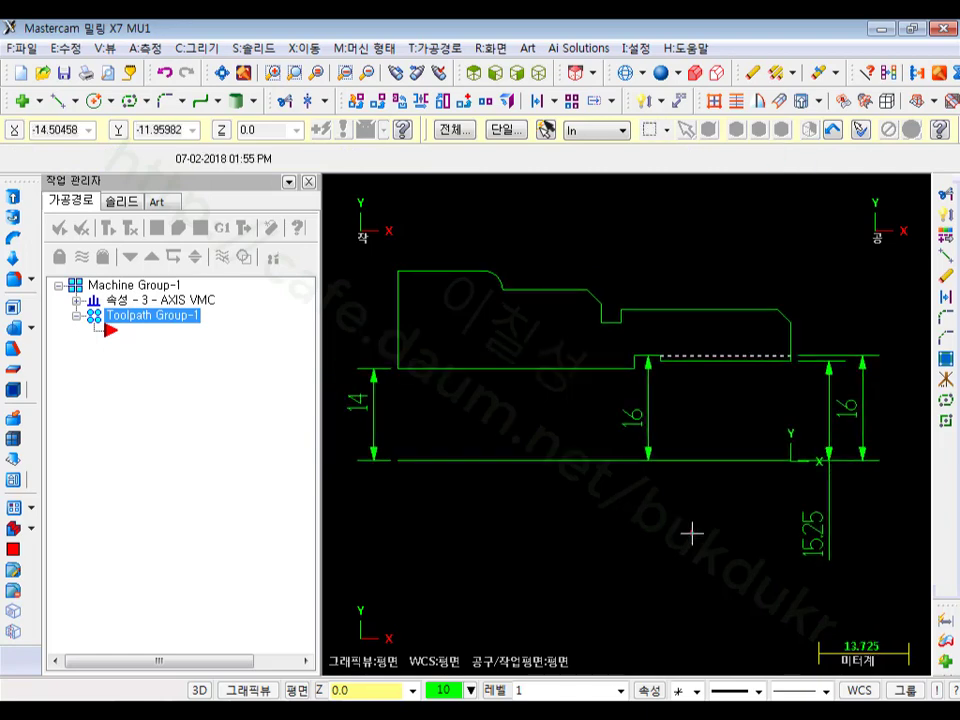
{"action": "left_click", "coordinate": [556, 461]}
{"action": "left_click", "coordinate": [650, 690]}
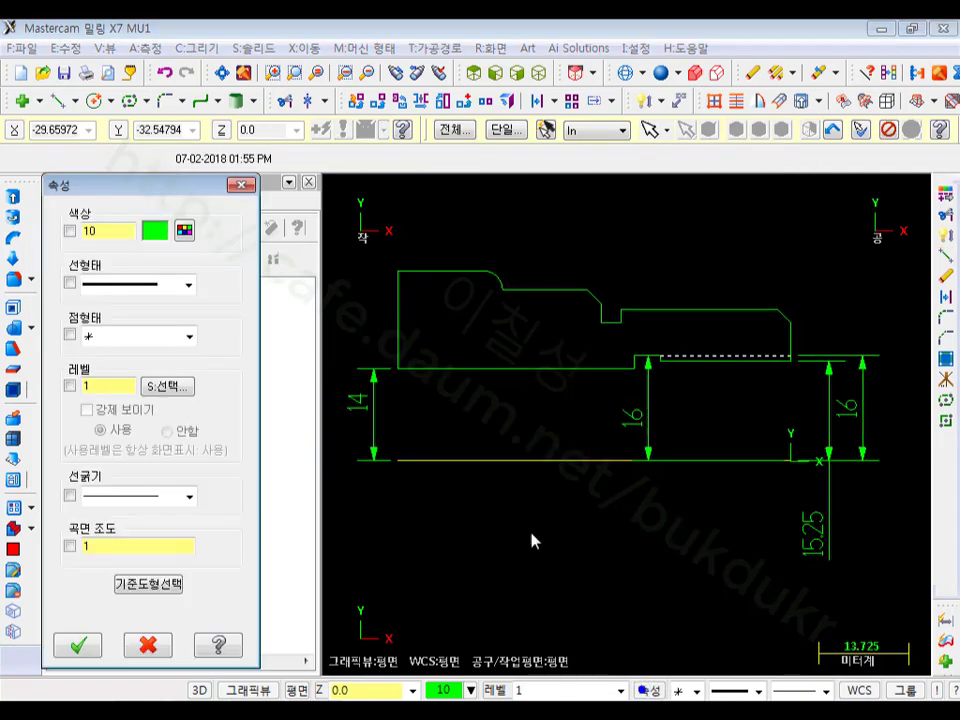
{"action": "left_click", "coordinate": [184, 232]}
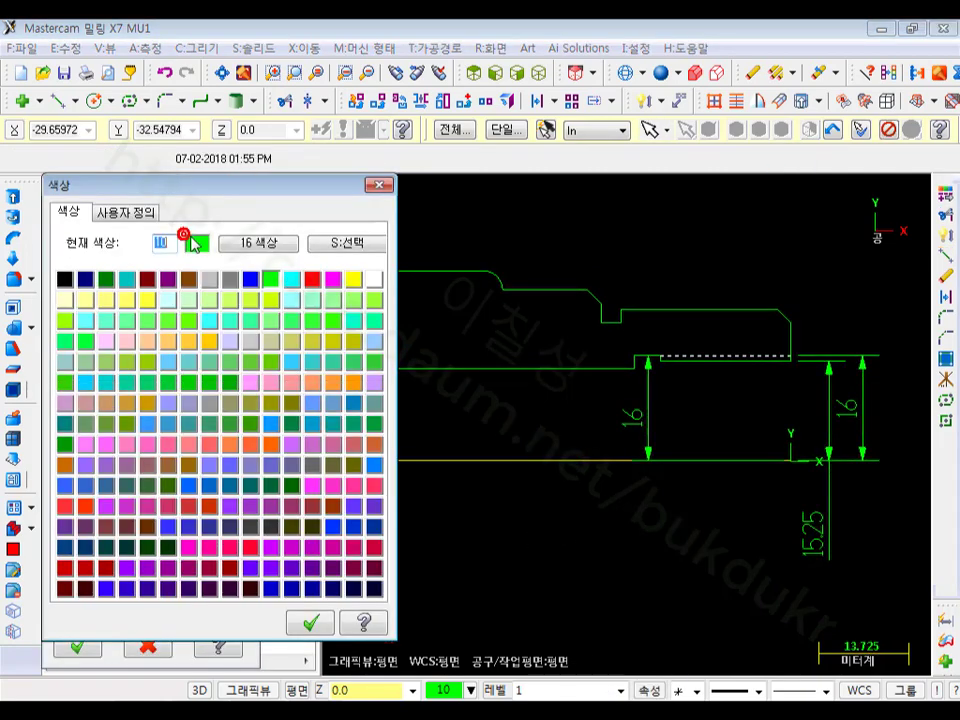
{"action": "left_click", "coordinate": [310, 284]}
{"action": "left_click", "coordinate": [305, 624]}
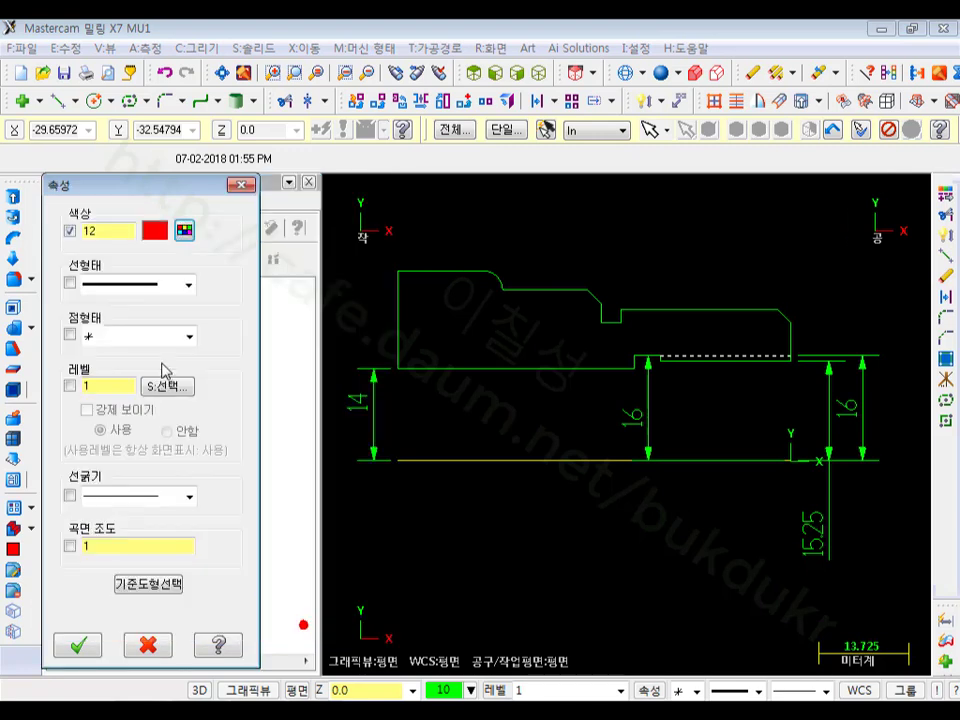
{"action": "left_click", "coordinate": [125, 284]}
{"action": "left_click", "coordinate": [128, 328]}
{"action": "left_click", "coordinate": [138, 498]}
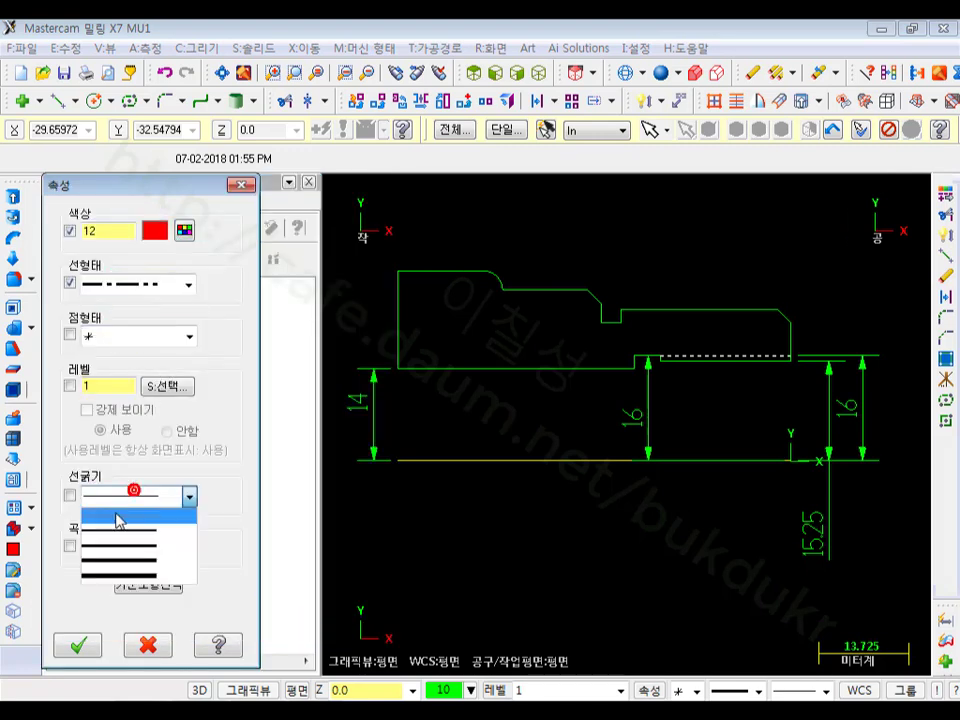
{"action": "left_click", "coordinate": [118, 516]}
{"action": "left_click", "coordinate": [78, 645]}
{"action": "scroll", "coordinate": [558, 564], "scroll_direction": "down", "scroll_amount": 1}
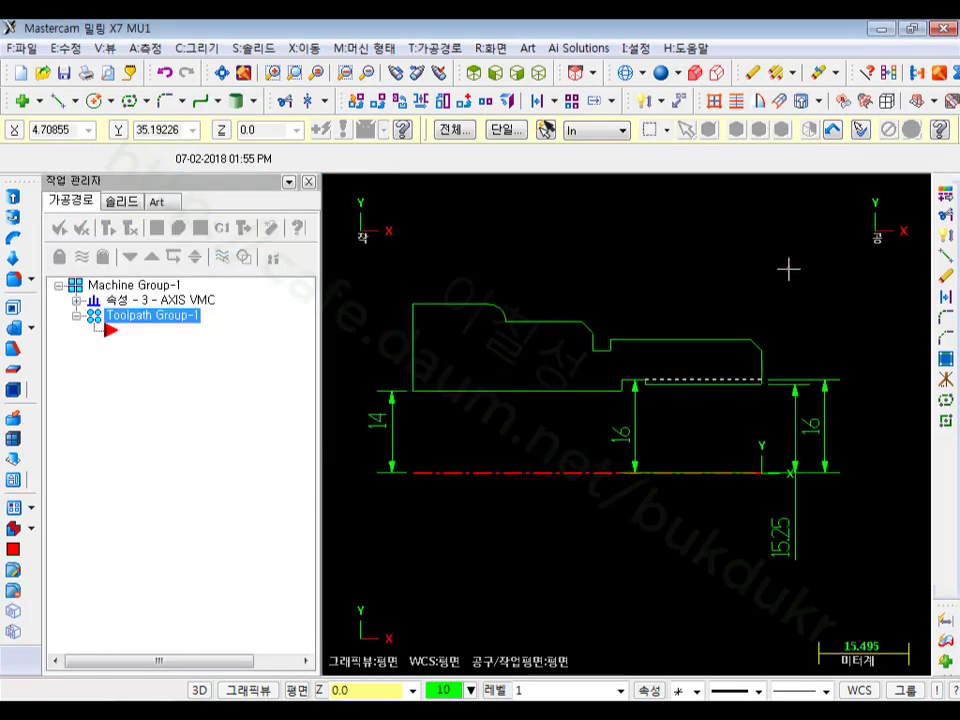
Step: Open the attribute manager from the current attribute settings
{"action": "left_click", "coordinate": [650, 690]}
{"action": "left_click", "coordinate": [90, 615]}
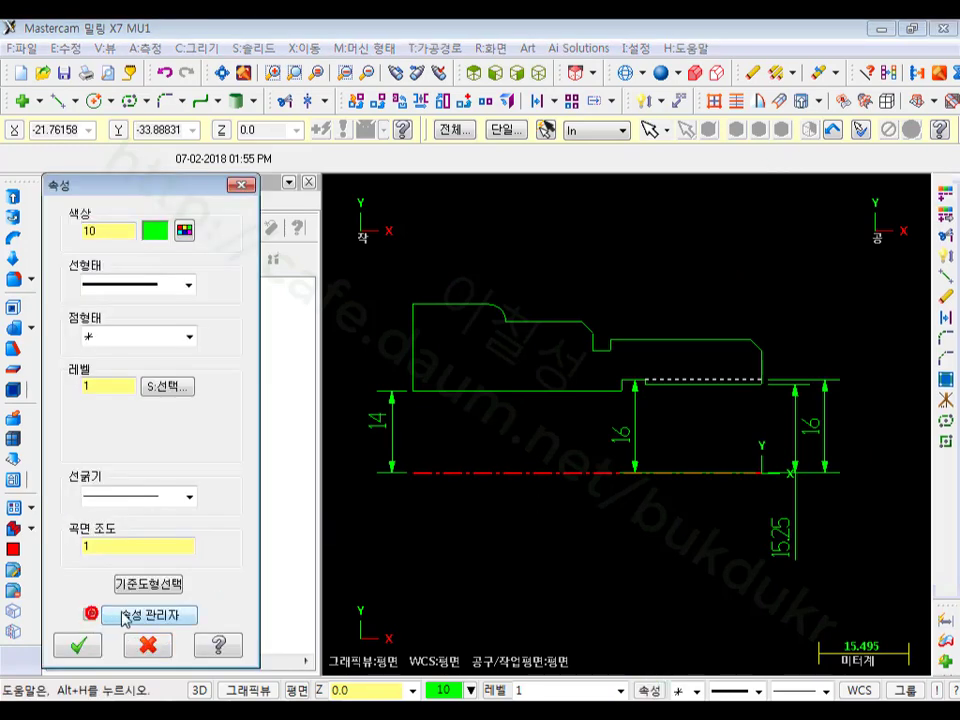
{"action": "left_click", "coordinate": [135, 615]}
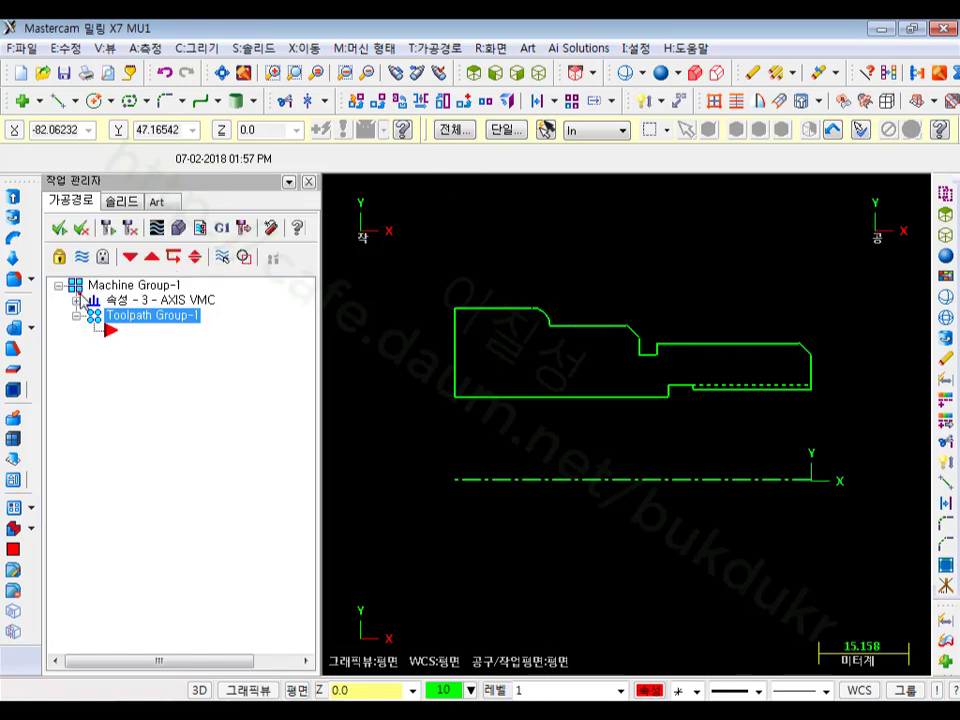
Step: Add LATHE 2-AXIS SLANT BED MM.LMD-7 to the lathe machine definition menu
{"action": "left_click", "coordinate": [380, 48]}
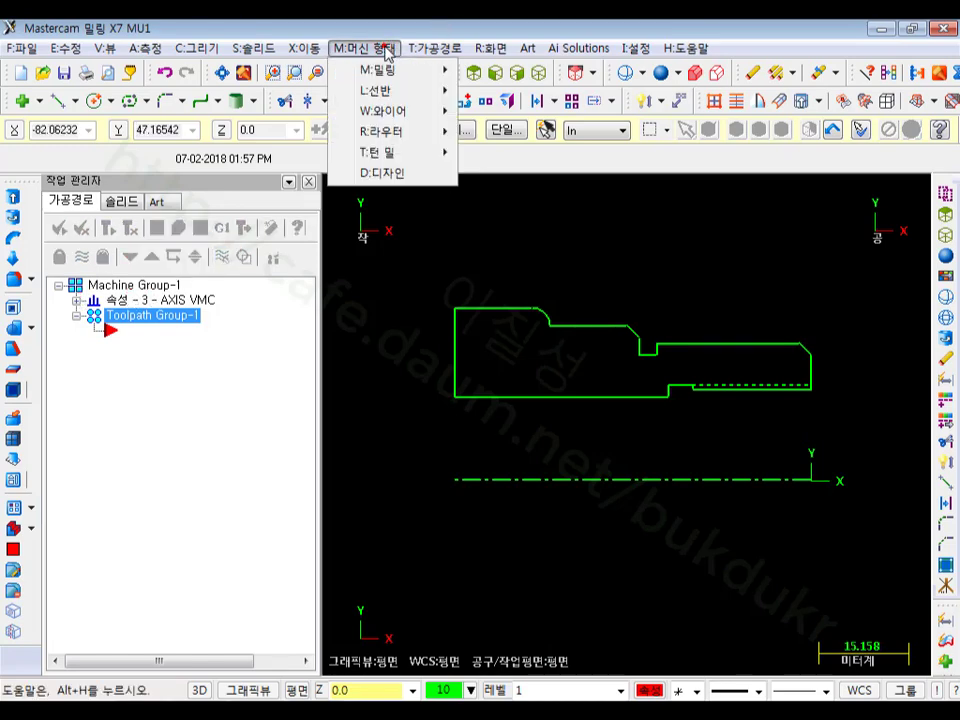
{"action": "left_click", "coordinate": [385, 90]}
{"action": "left_click", "coordinate": [514, 119]}
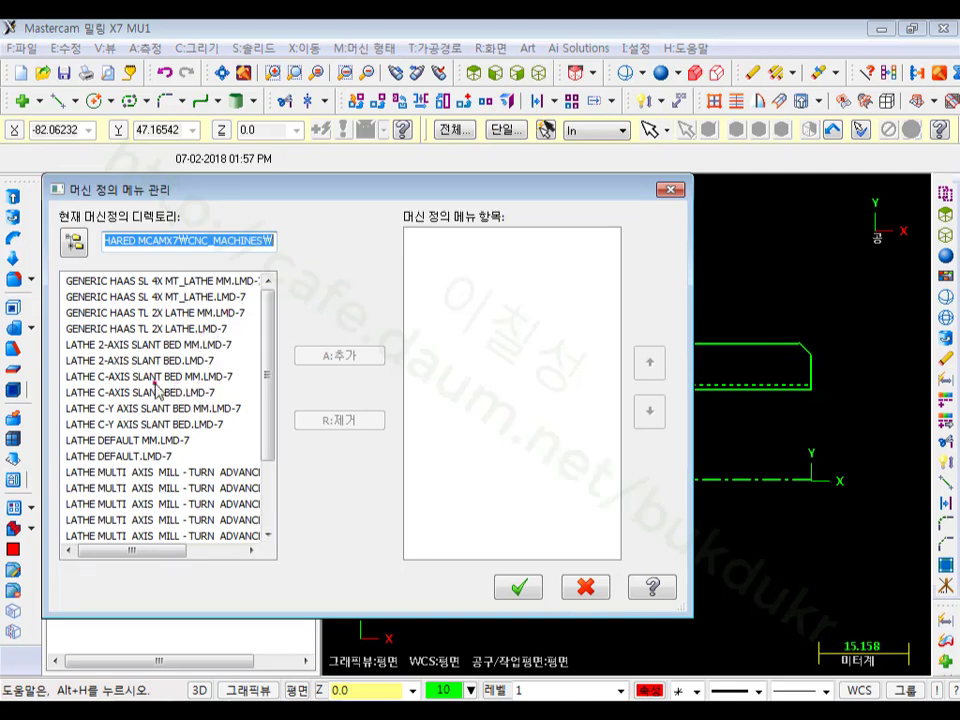
{"action": "left_click", "coordinate": [80, 345]}
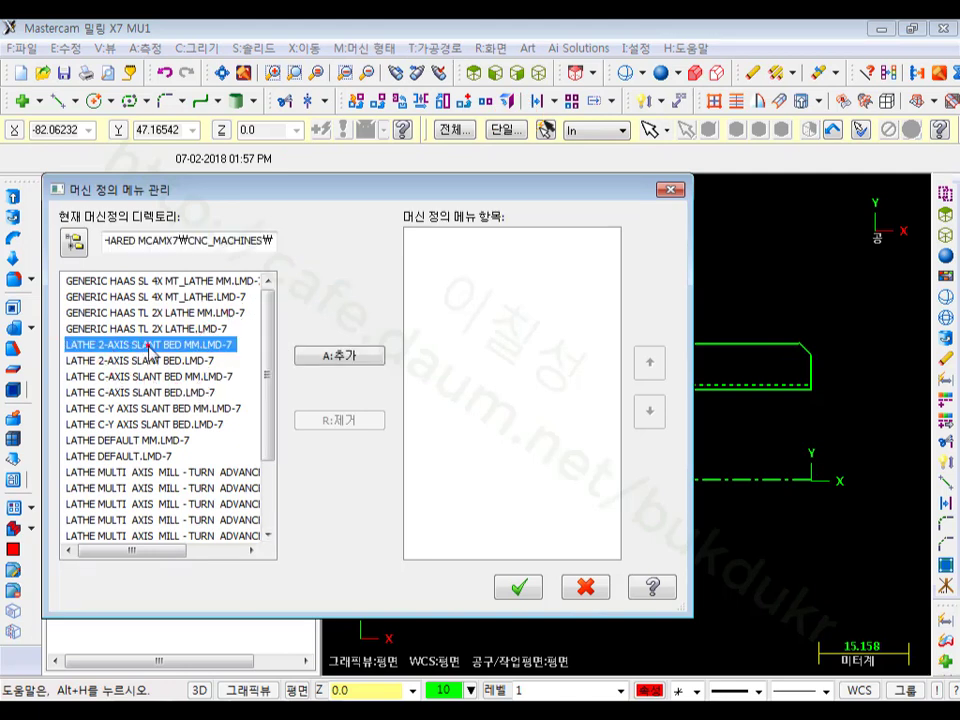
{"action": "left_click", "coordinate": [340, 357]}
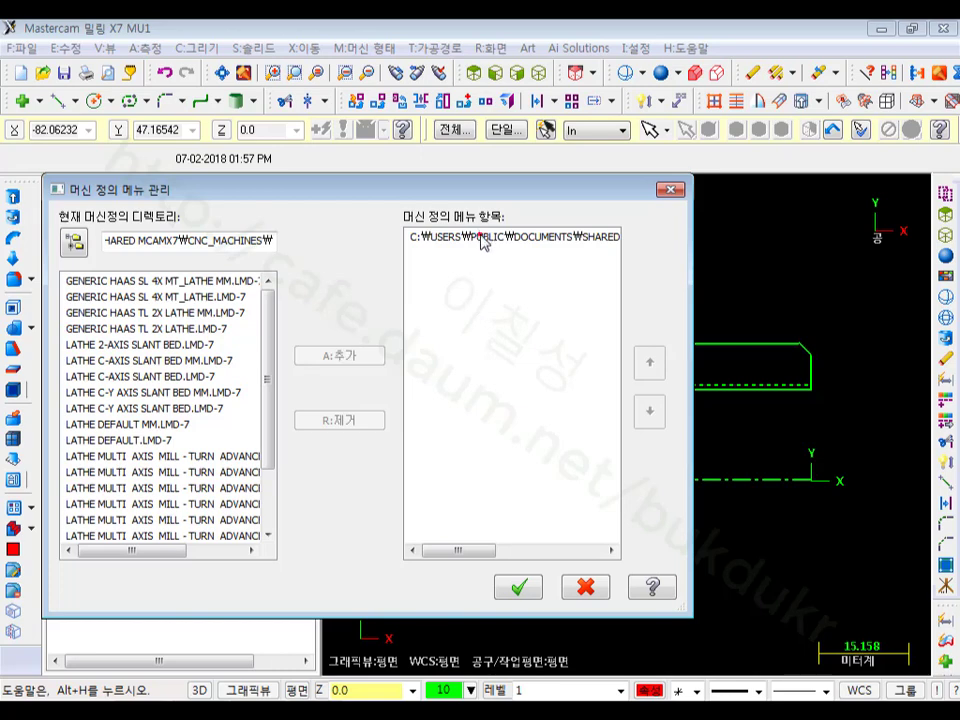
{"action": "left_click", "coordinate": [521, 588]}
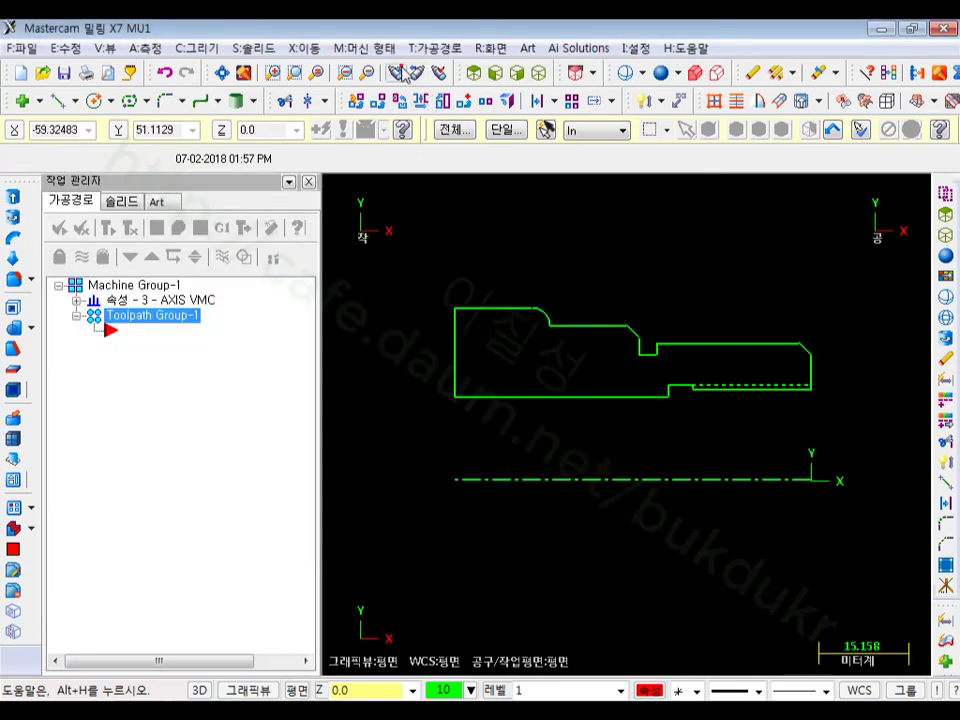
Step: Activate the LATHE 2-AXIS SLANT BED MM machine and delete the 3-axis mill's Machine Group-1
{"action": "left_click", "coordinate": [364, 48]}
{"action": "mouse_move", "coordinate": [383, 92]}
{"action": "left_click", "coordinate": [527, 110]}
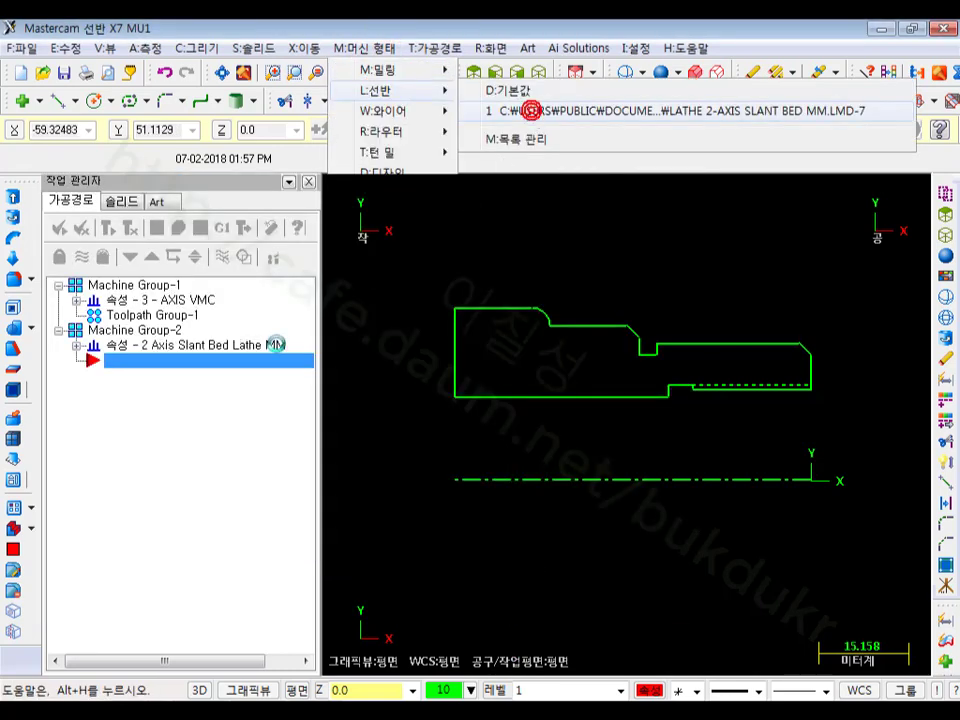
{"action": "left_click", "coordinate": [117, 289]}
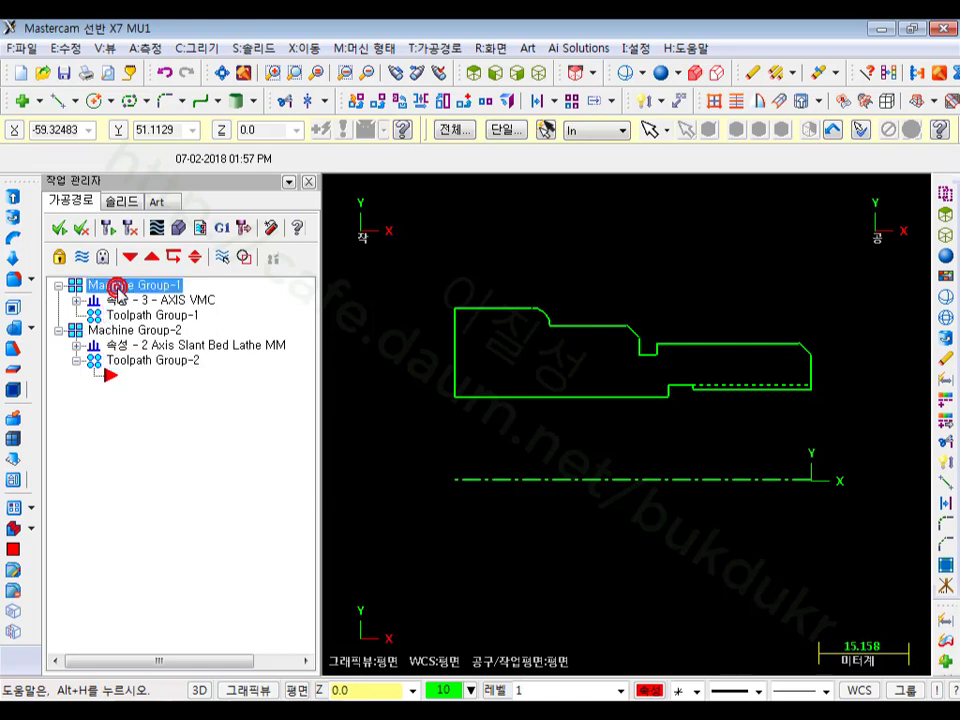
{"action": "key", "text": "Delete"}
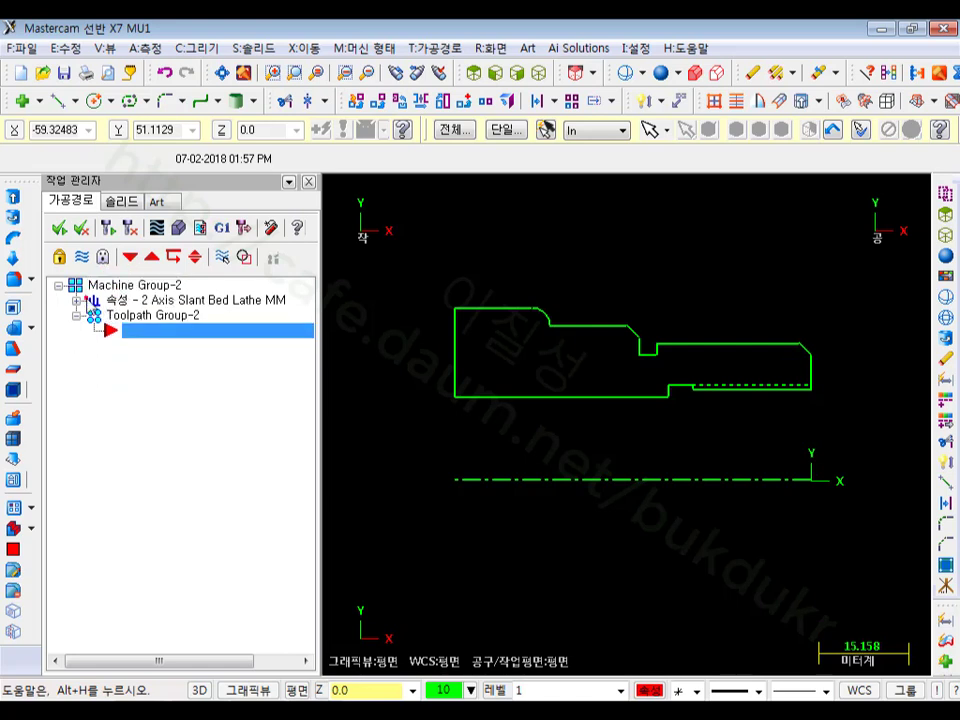
Step: Set the construction plane to lathe diameter +D +Z (WCS)
{"action": "scroll", "coordinate": [686, 296], "scroll_direction": "down", "scroll_amount": 1}
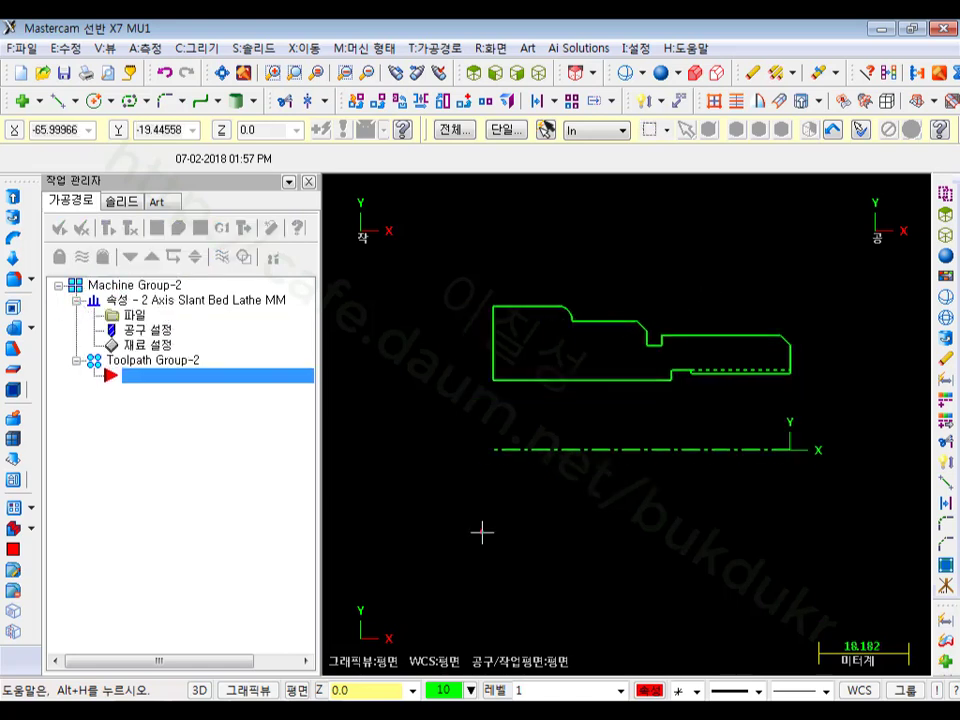
{"action": "left_click", "coordinate": [298, 690]}
{"action": "mouse_move", "coordinate": [370, 514]}
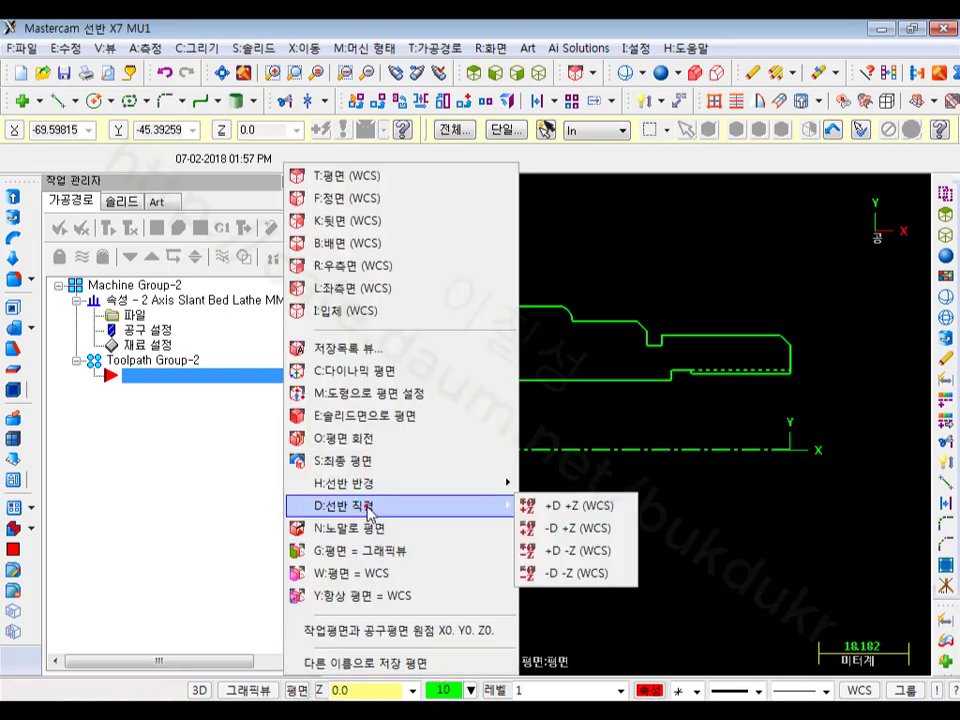
{"action": "left_click", "coordinate": [578, 510]}
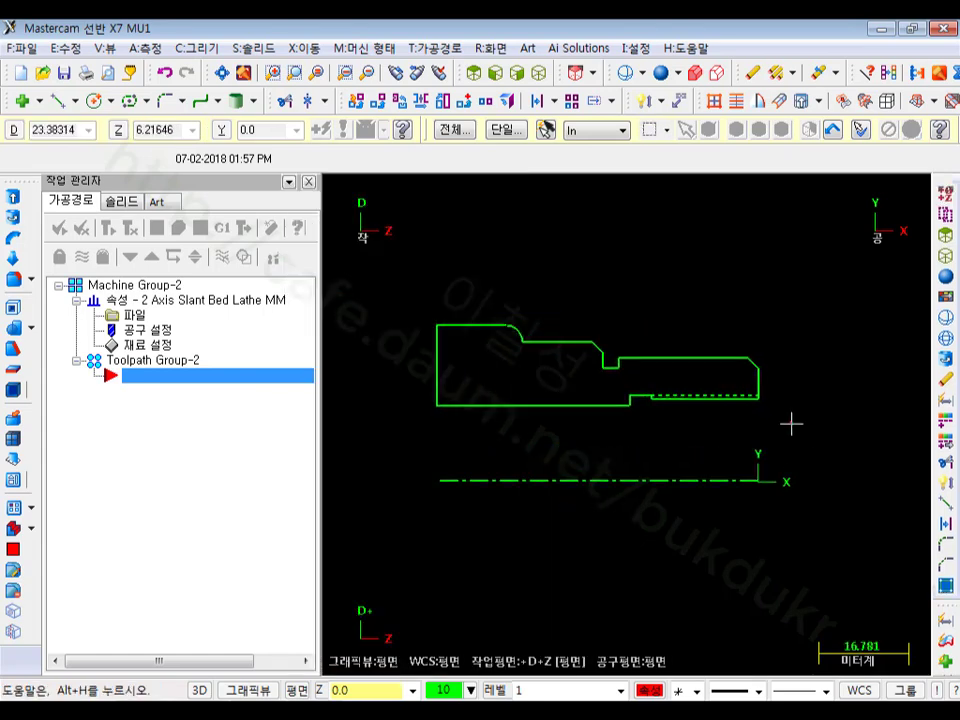
Step: Open the left-spindle stock properties and take the cylinder's 58 mm outer diameter from the start of the profile's R3 arc
{"action": "left_click", "coordinate": [157, 350]}
{"action": "left_click", "coordinate": [424, 335]}
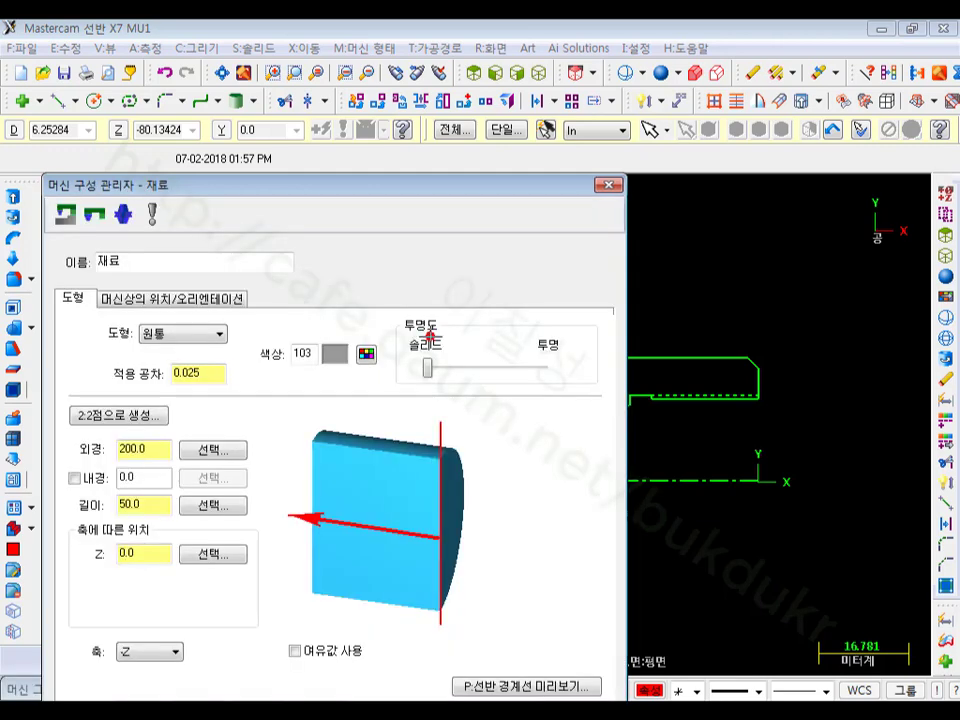
{"action": "left_click", "coordinate": [210, 448]}
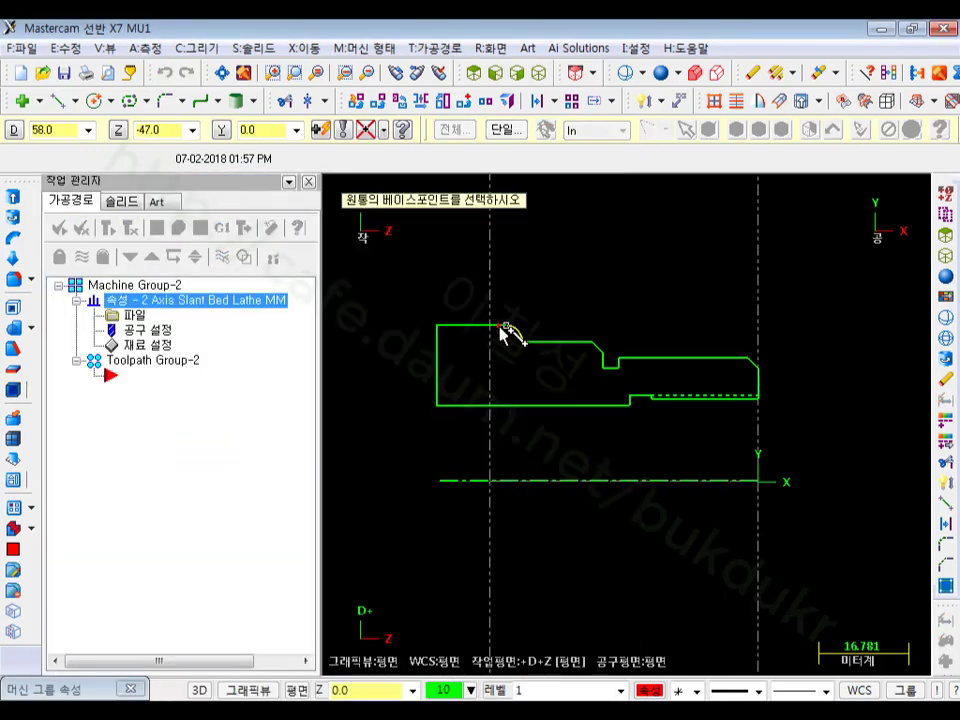
{"action": "left_click", "coordinate": [500, 328]}
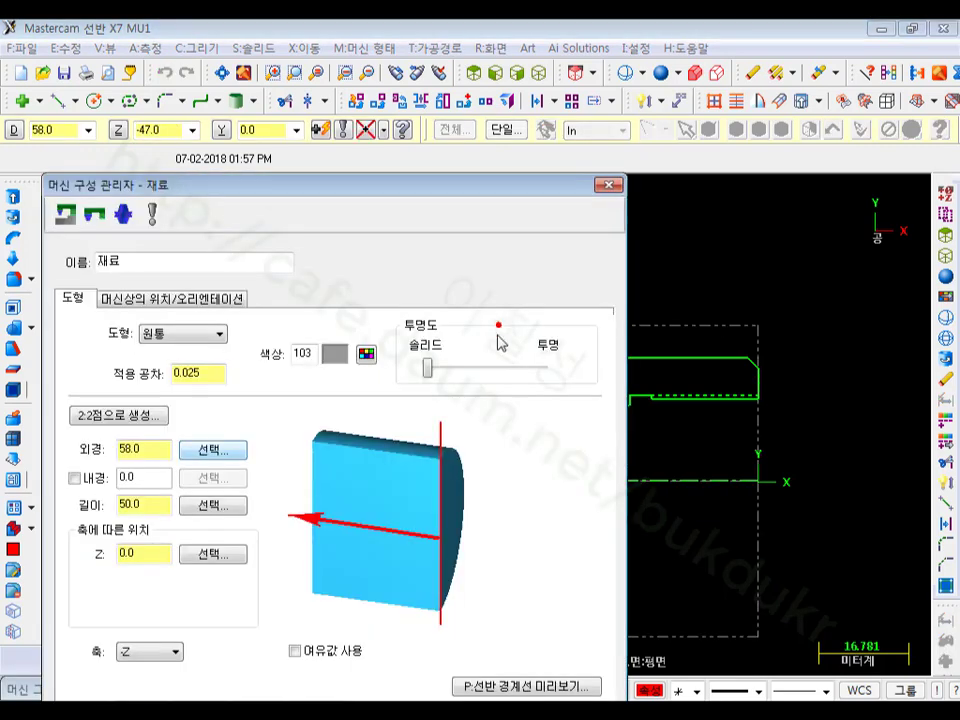
Step: Set the cylindrical stock's length to 85 mm
{"action": "left_click", "coordinate": [197, 505]}
{"action": "left_click", "coordinate": [574, 542]}
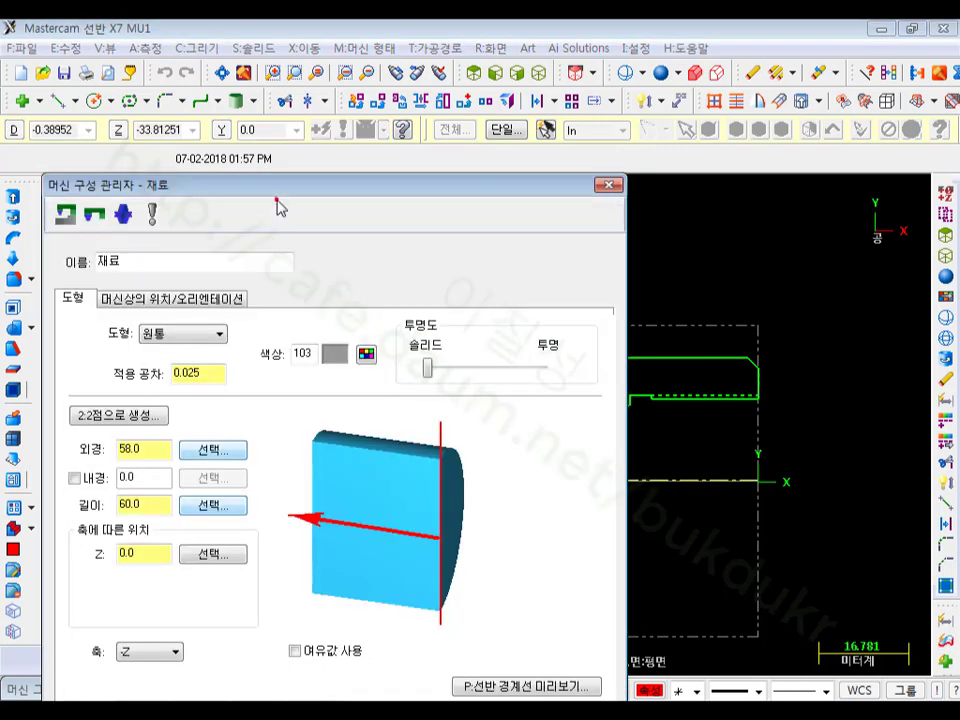
{"action": "left_click_drag", "start_coordinate": [268, 182], "coordinate": [258, 44]}
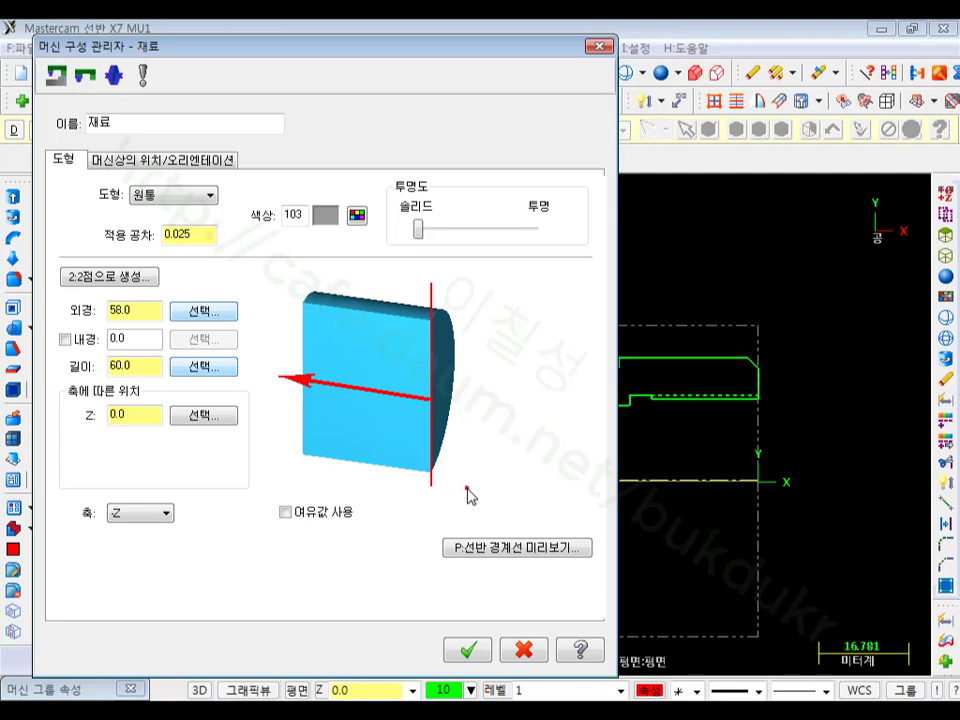
{"action": "left_click", "coordinate": [142, 367]}
{"action": "left_click", "coordinate": [135, 414]}
Step: Enable stock margins with 1.0 mm on the outer diameter and 1.0 mm on the right face
{"action": "left_click", "coordinate": [303, 517]}
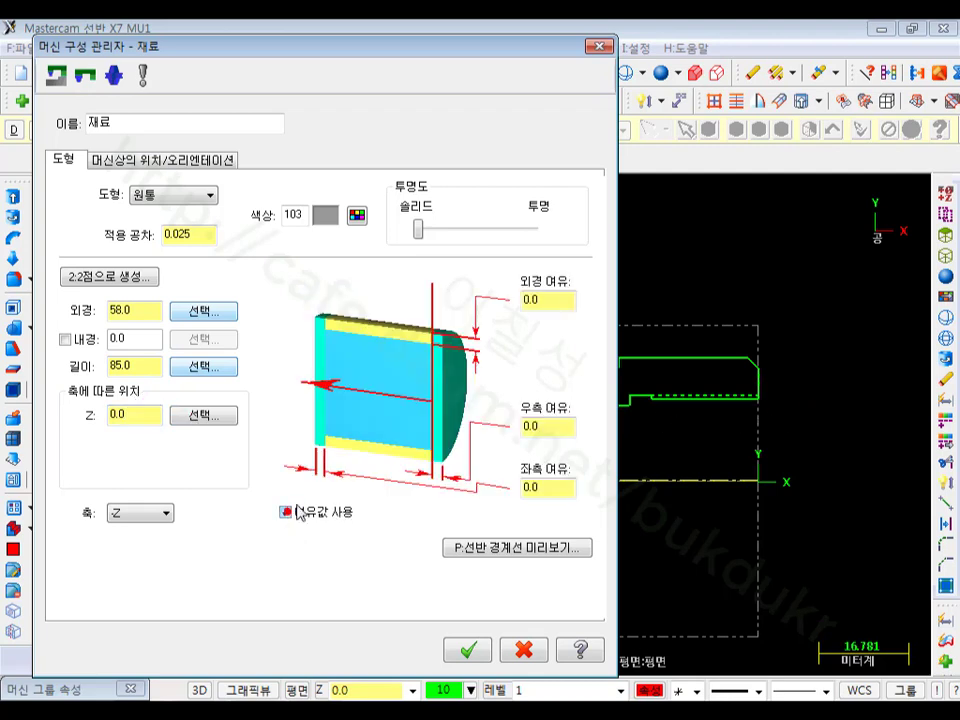
{"action": "type", "text": "1"}
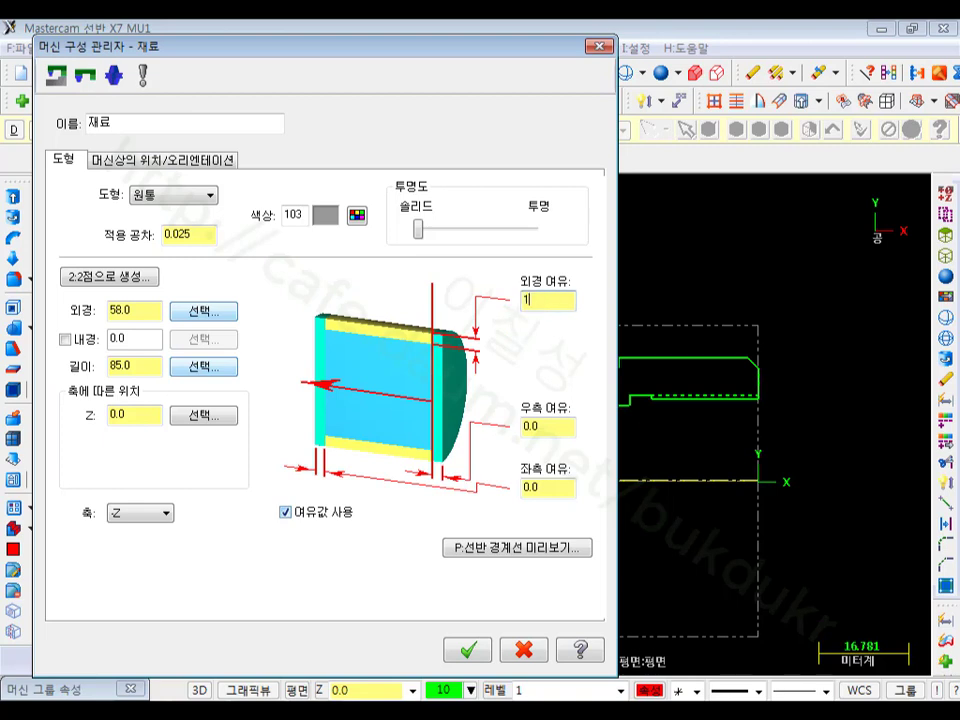
{"action": "left_click", "coordinate": [562, 487]}
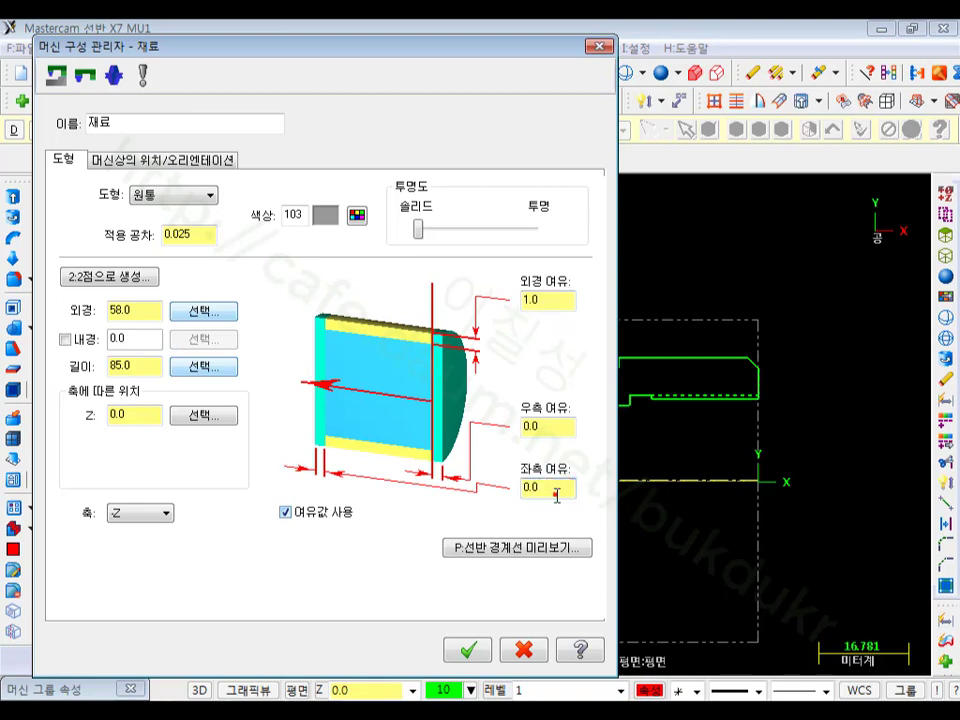
{"action": "left_click", "coordinate": [543, 428]}
{"action": "type", "text": "1"}
{"action": "left_click", "coordinate": [557, 487]}
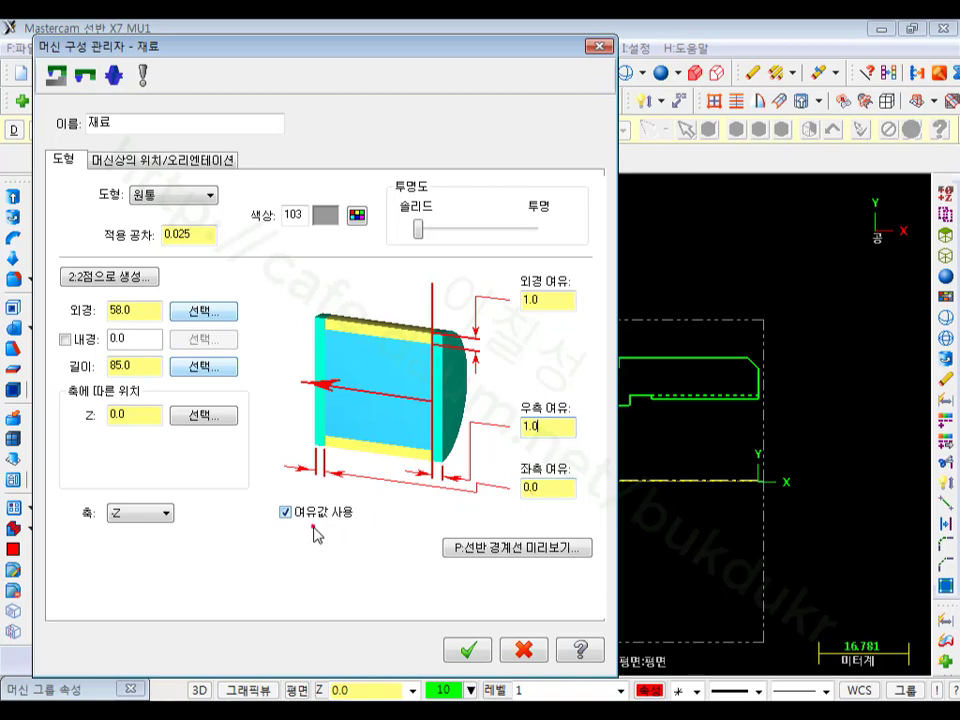
Step: Preview the lathe stock boundary around the profile and accept the stock definition
{"action": "left_click", "coordinate": [500, 548]}
{"action": "scroll", "coordinate": [790, 330], "scroll_direction": "down", "scroll_amount": 1}
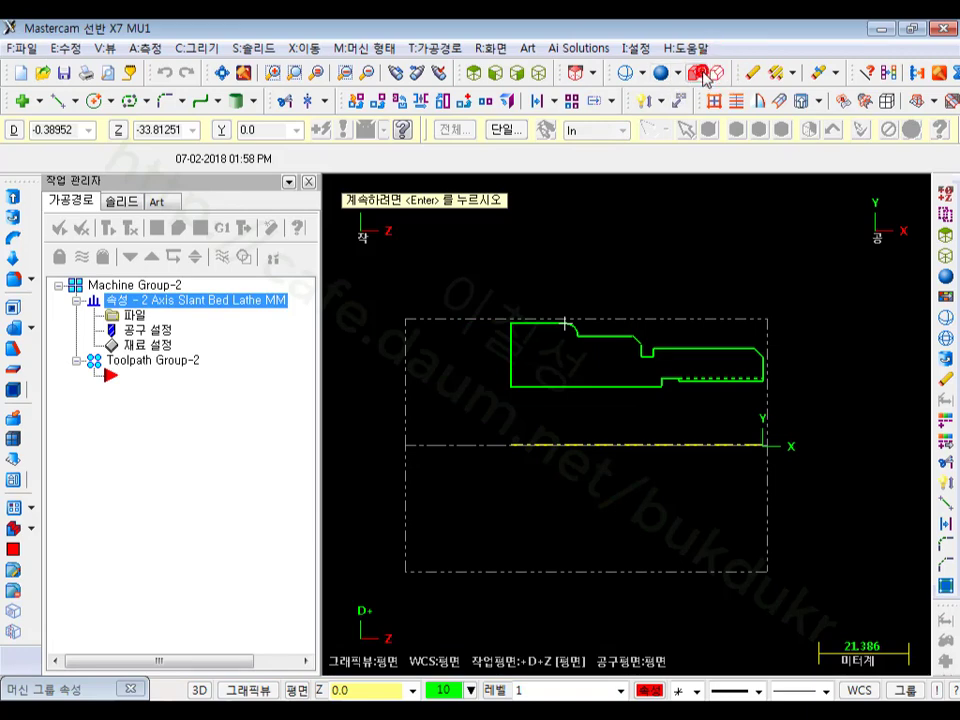
{"action": "scroll", "coordinate": [562, 512], "scroll_direction": "up", "scroll_amount": 1}
{"action": "scroll", "coordinate": [833, 336], "scroll_direction": "up", "scroll_amount": 1}
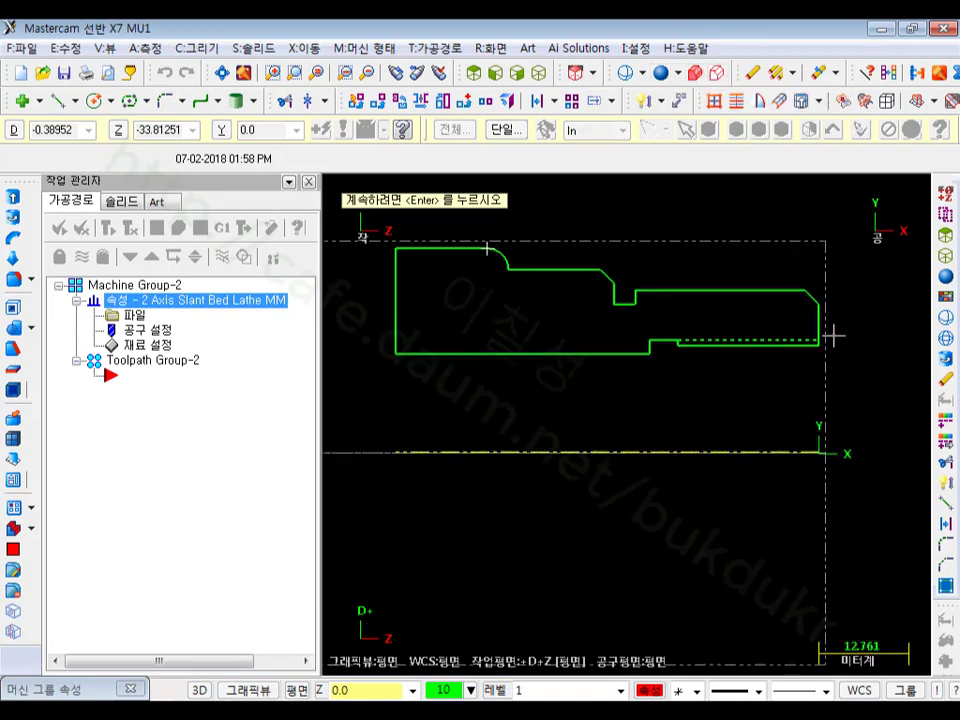
{"action": "scroll", "coordinate": [755, 360], "scroll_direction": "down", "scroll_amount": 2}
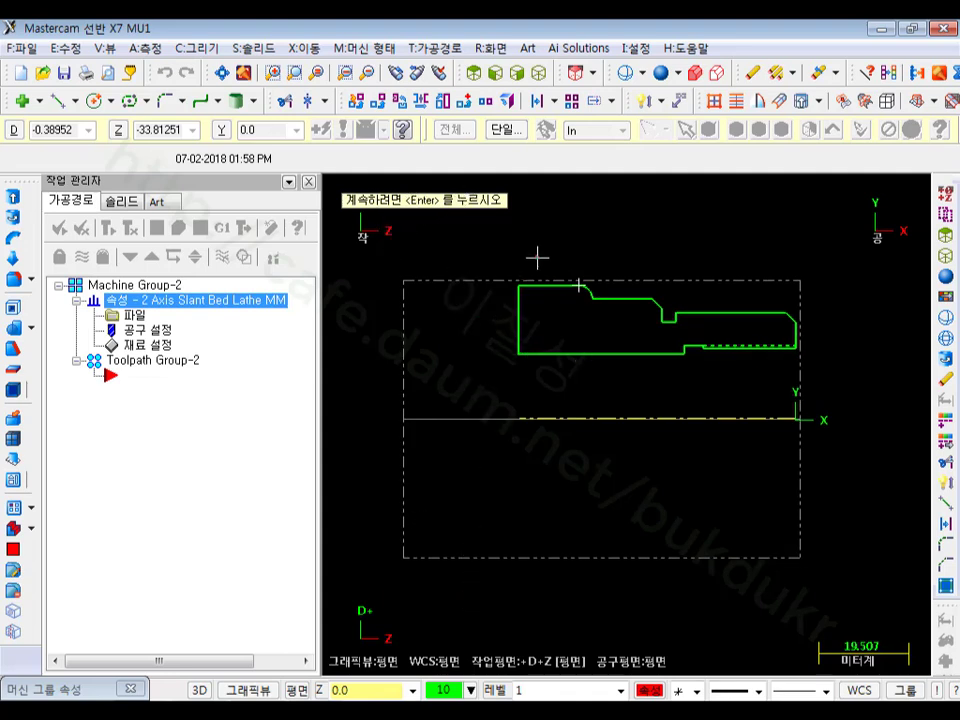
{"action": "scroll", "coordinate": [600, 476], "scroll_direction": "down", "scroll_amount": 2}
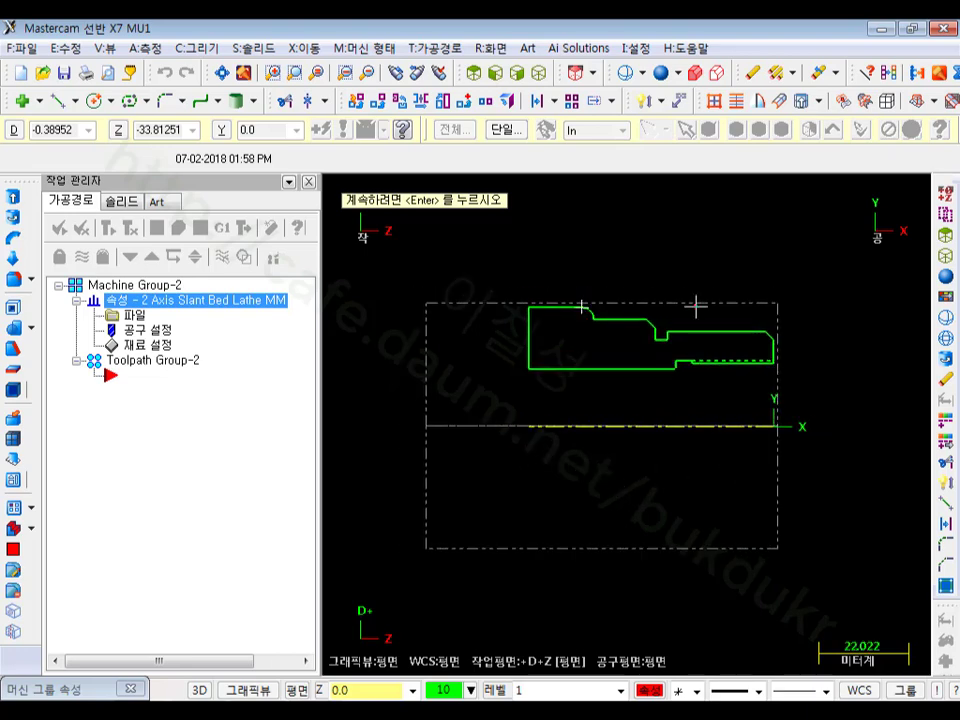
{"action": "key", "text": "Return"}
{"action": "left_click", "coordinate": [468, 651]}
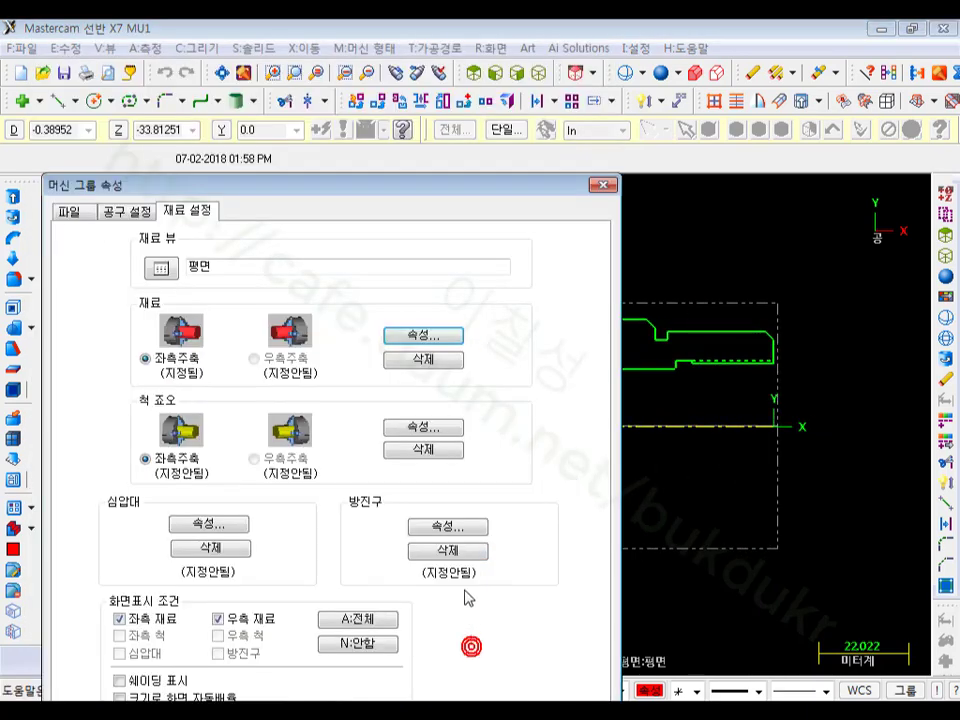
Step: Define the left-spindle chuck jaws positioned from the stock with a grip length of 10 mm
{"action": "left_click", "coordinate": [424, 426]}
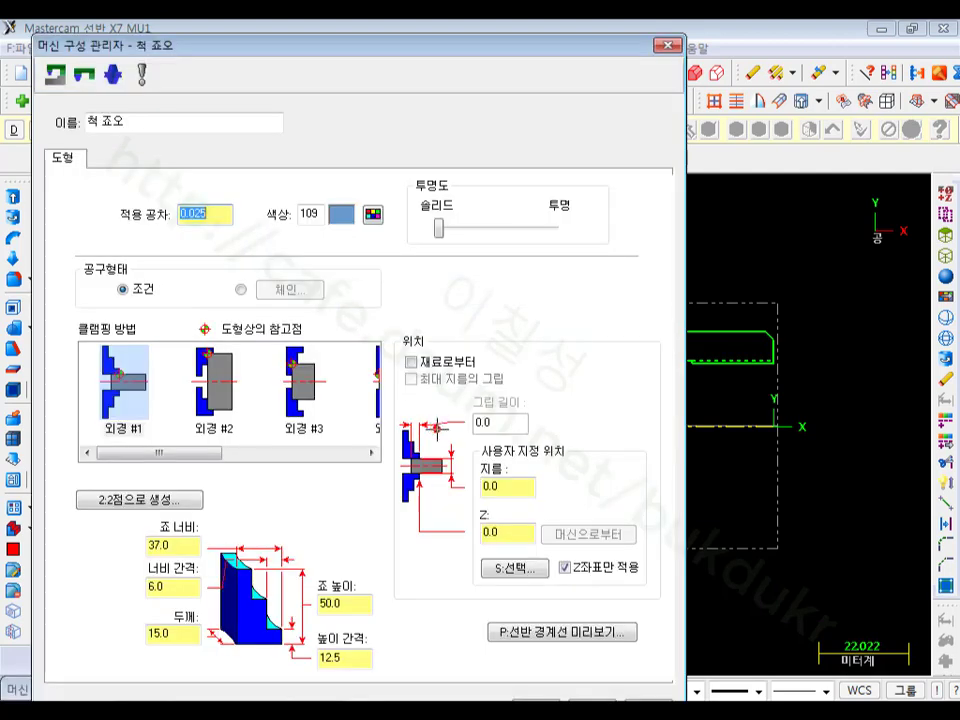
{"action": "left_click", "coordinate": [410, 361]}
{"action": "left_click", "coordinate": [500, 423]}
{"action": "type", "text": "10"}
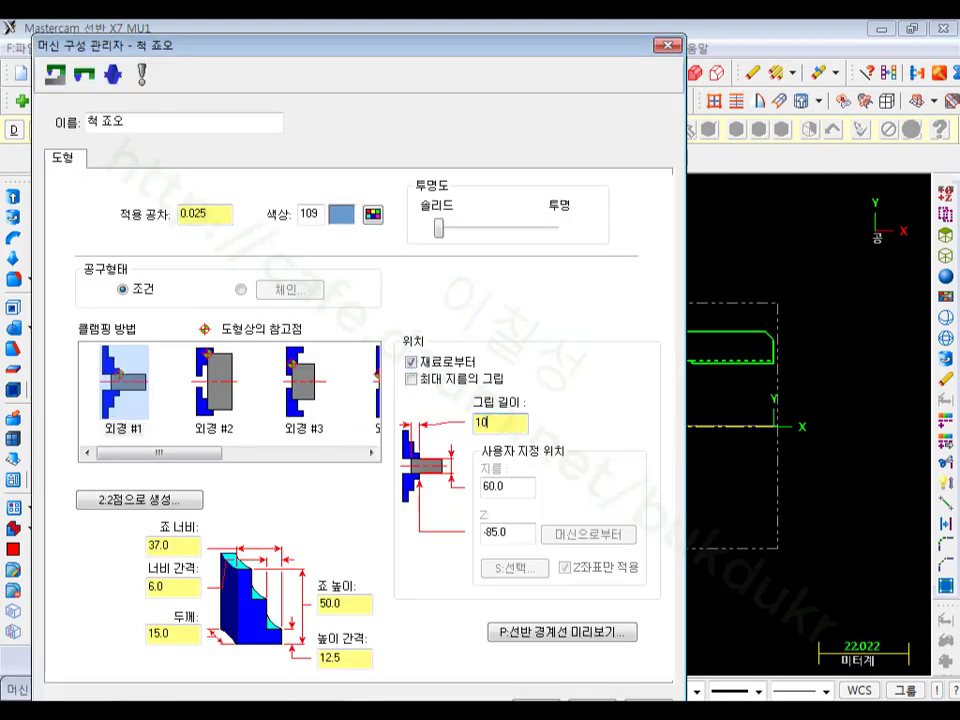
{"action": "left_click_drag", "start_coordinate": [253, 47], "coordinate": [225, 34]}
{"action": "left_click", "coordinate": [508, 695]}
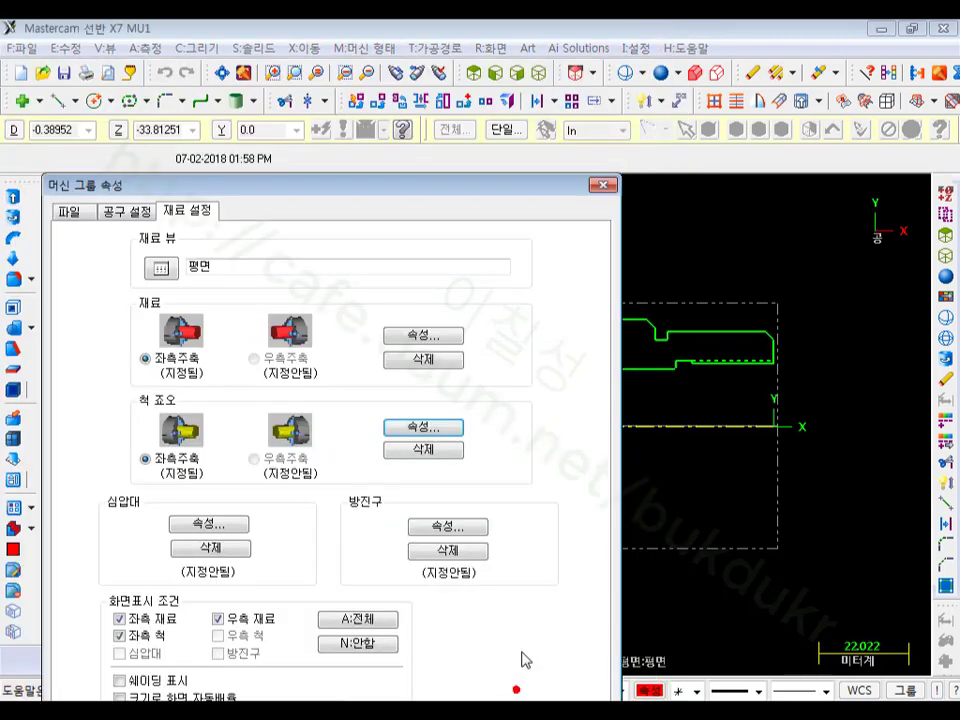
Step: Enable shaded display for the stock and chuck and apply the machine group properties
{"action": "left_click_drag", "start_coordinate": [328, 184], "coordinate": [302, 41]}
{"action": "left_click", "coordinate": [92, 538]}
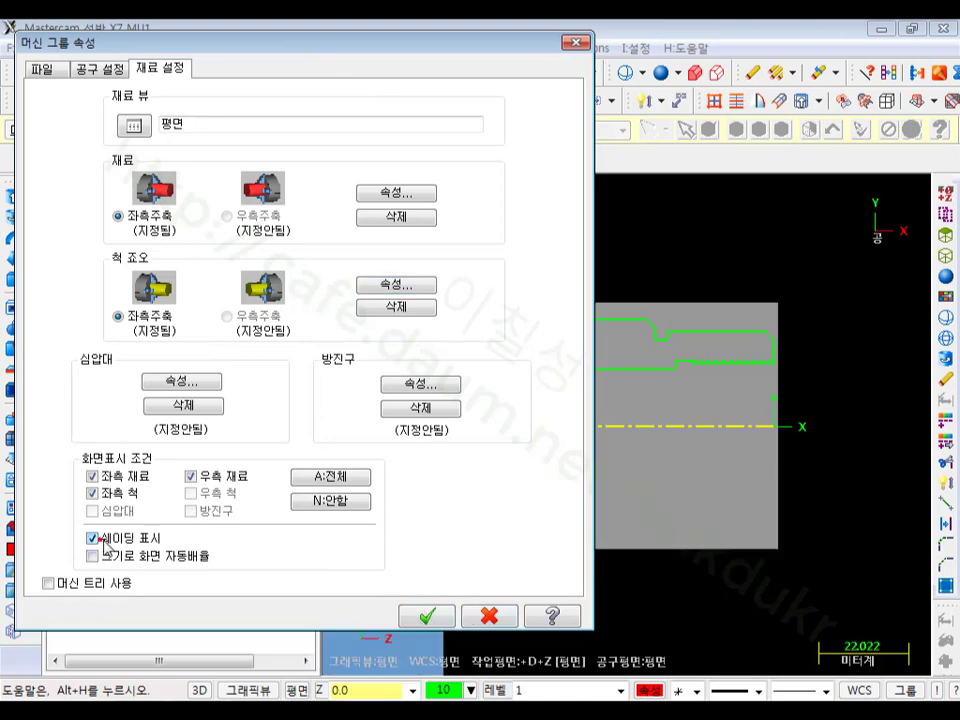
{"action": "left_click", "coordinate": [427, 616]}
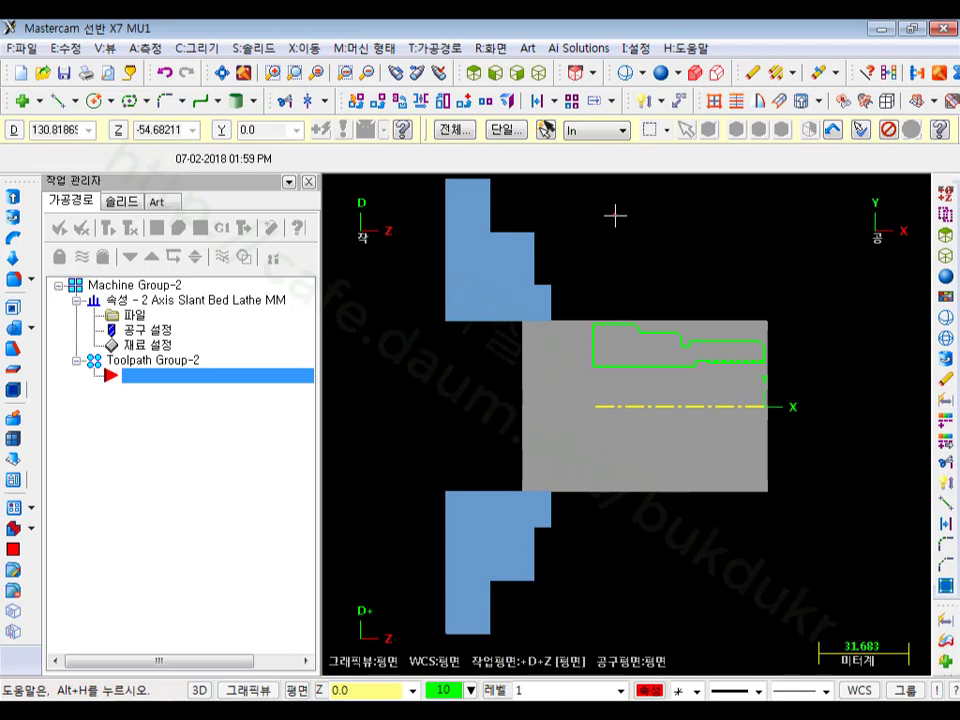
{"action": "scroll", "coordinate": [585, 321], "scroll_direction": "up", "scroll_amount": 4}
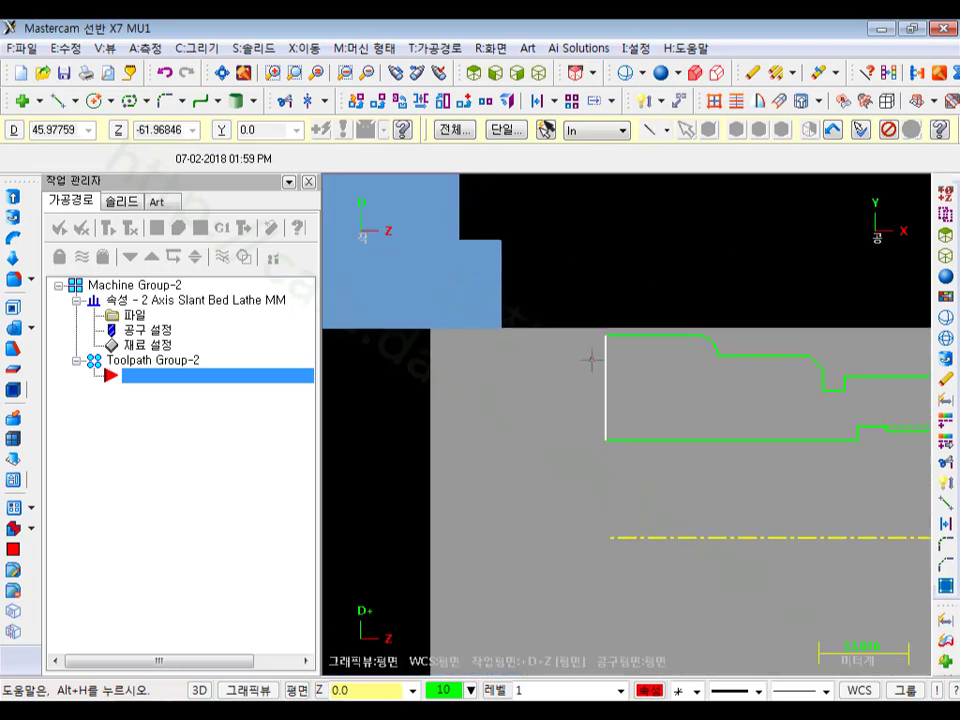
{"action": "scroll", "coordinate": [566, 412], "scroll_direction": "down", "scroll_amount": 4}
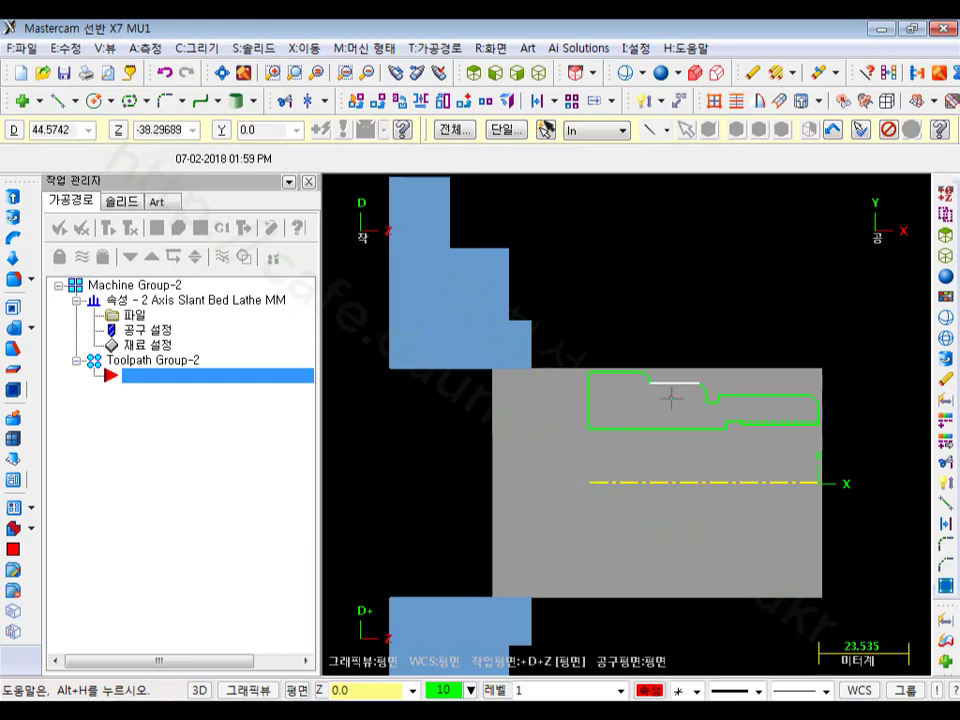
{"action": "scroll", "coordinate": [619, 270], "scroll_direction": "down", "scroll_amount": 1}
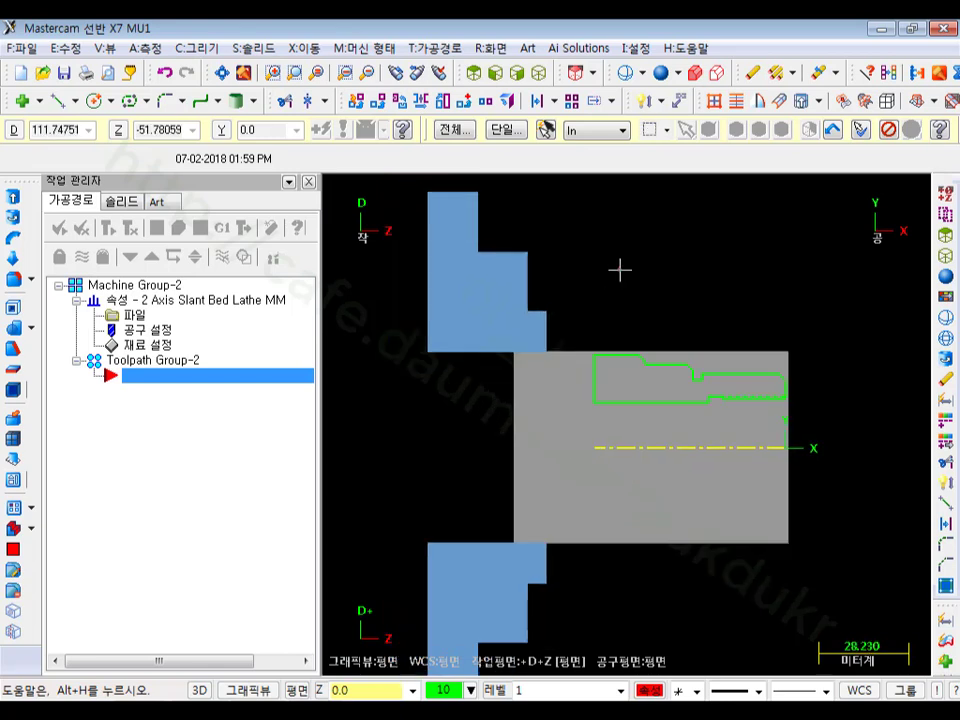
{"action": "scroll", "coordinate": [580, 318], "scroll_direction": "up", "scroll_amount": 2}
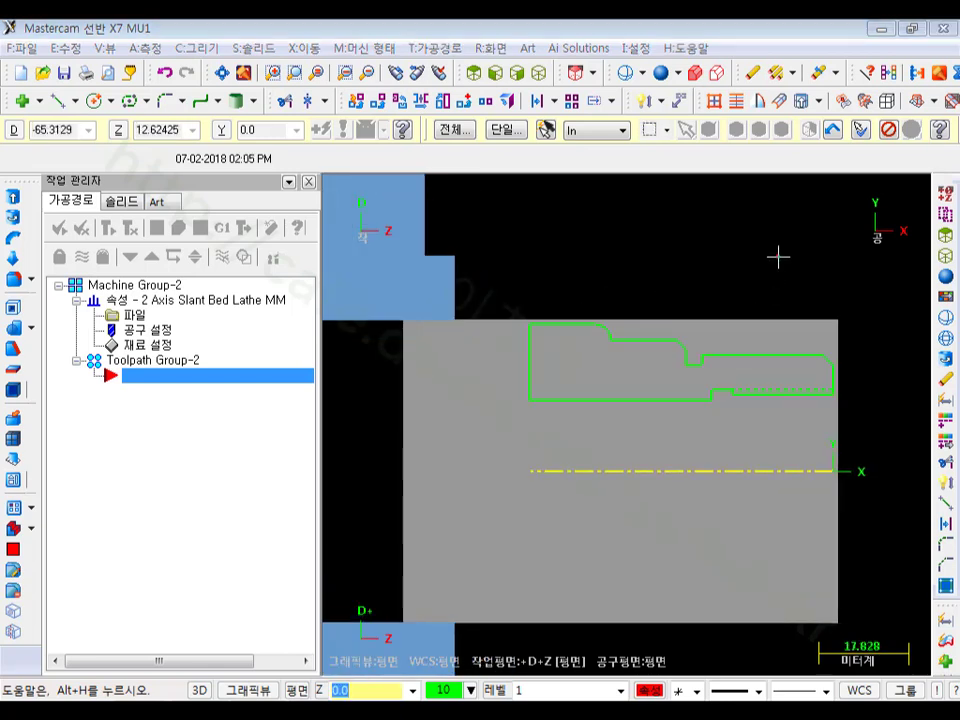
{"action": "left_click", "coordinate": [778, 218]}
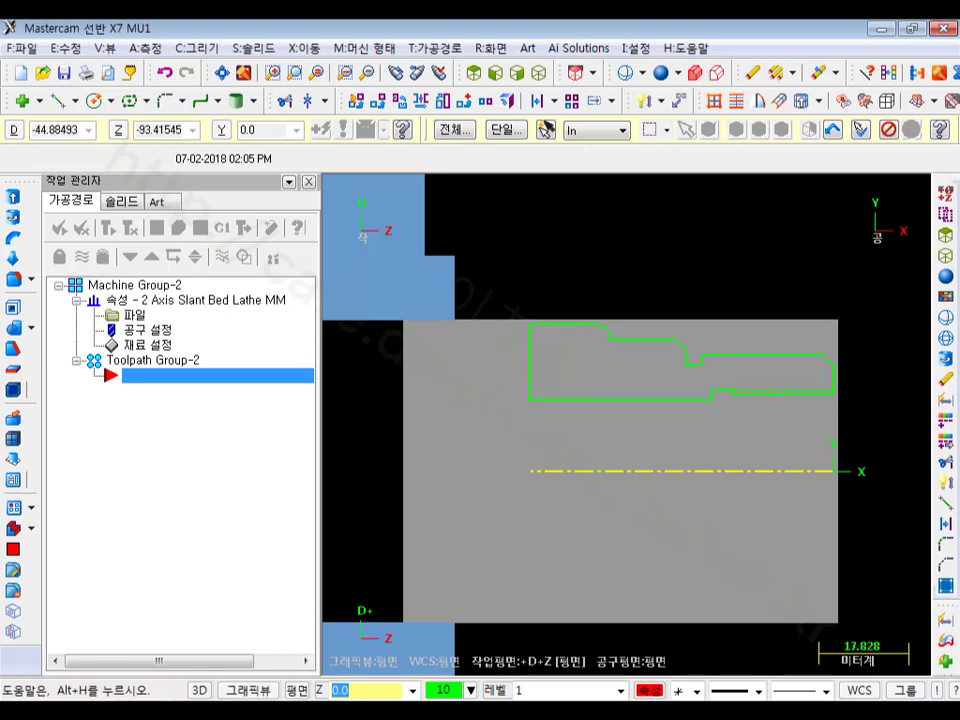
Step: Switch to the PDF in Foxit Reader, examine the process sequence and cutting-conditions table for the part, and return to Mastercam
{"action": "key", "text": "alt+Tab"}
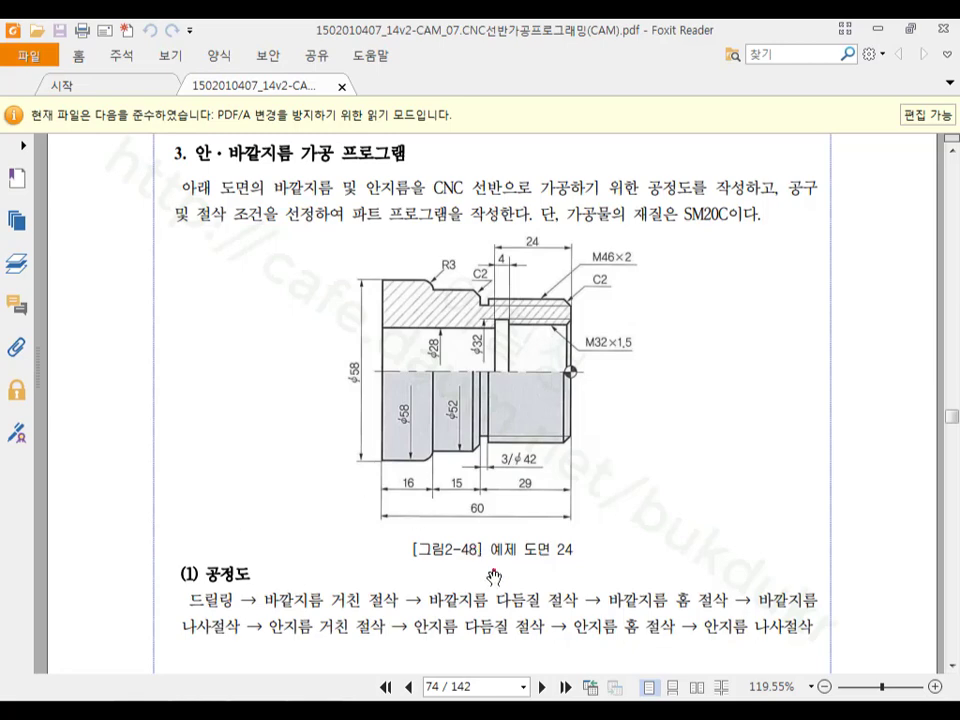
{"action": "scroll", "coordinate": [495, 577], "scroll_direction": "down", "scroll_amount": 3}
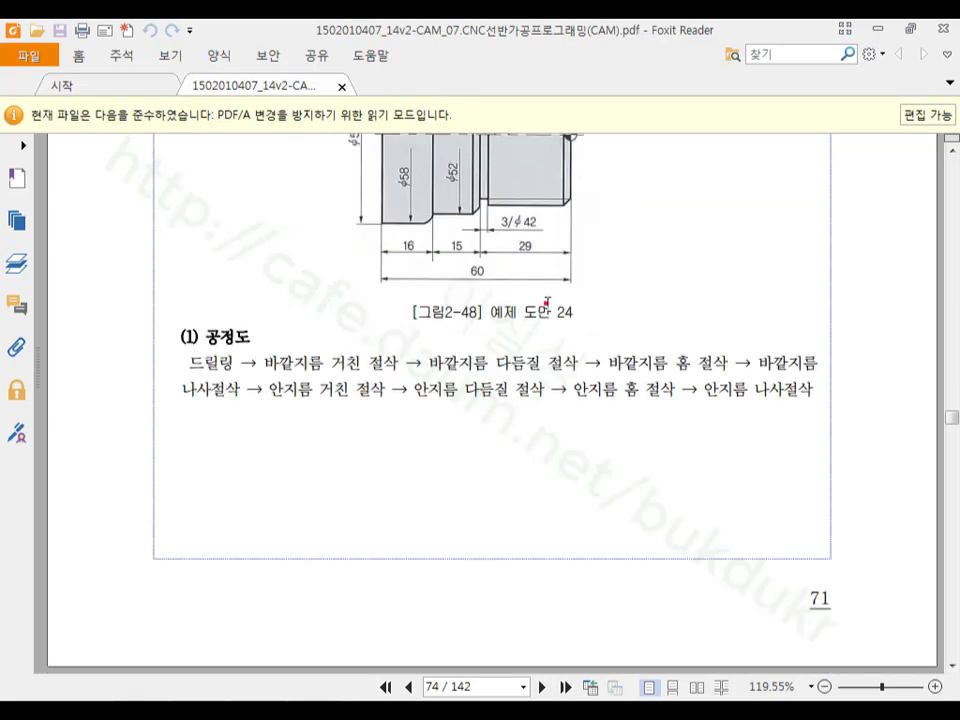
{"action": "scroll", "coordinate": [546, 302], "scroll_direction": "down", "scroll_amount": 5}
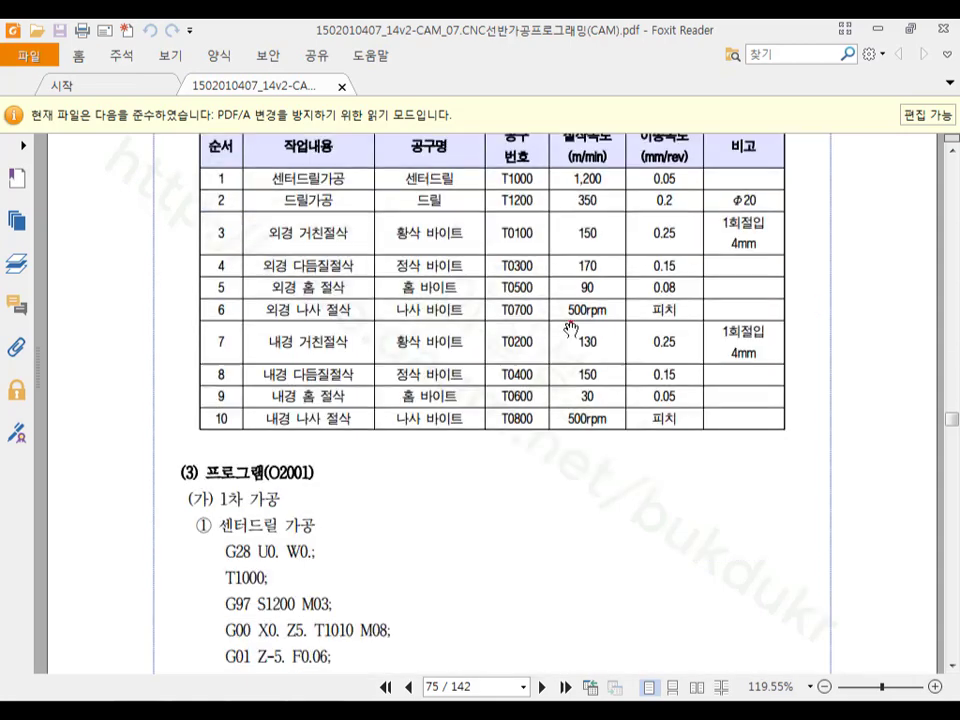
{"action": "scroll", "coordinate": [568, 355], "scroll_direction": "up", "scroll_amount": 1}
{"action": "left_click", "coordinate": [566, 350]}
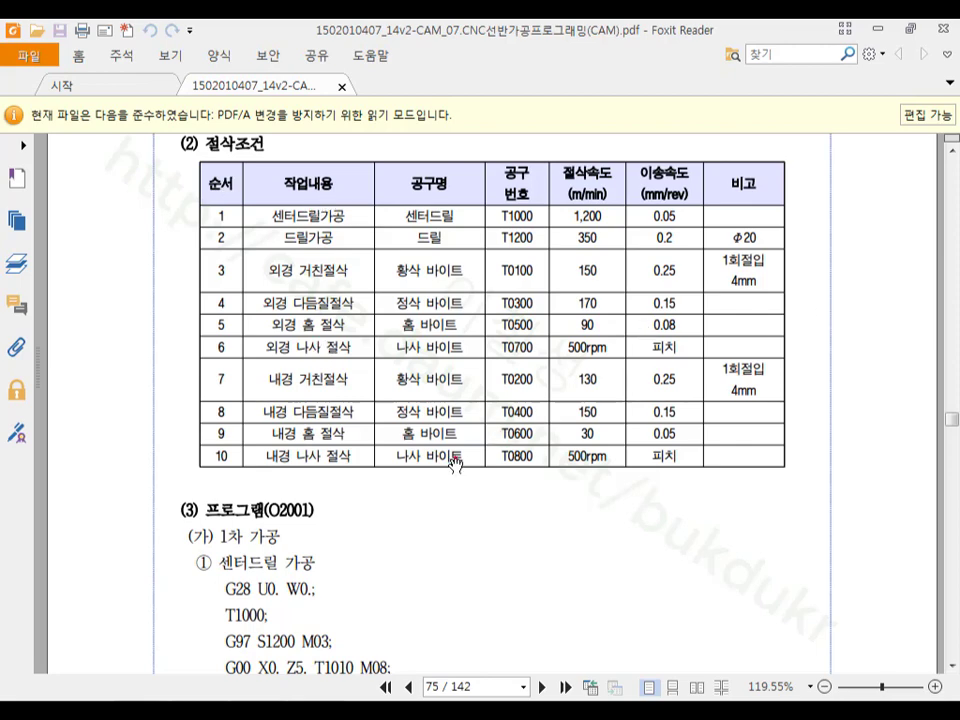
{"action": "key", "text": "alt+Tab"}
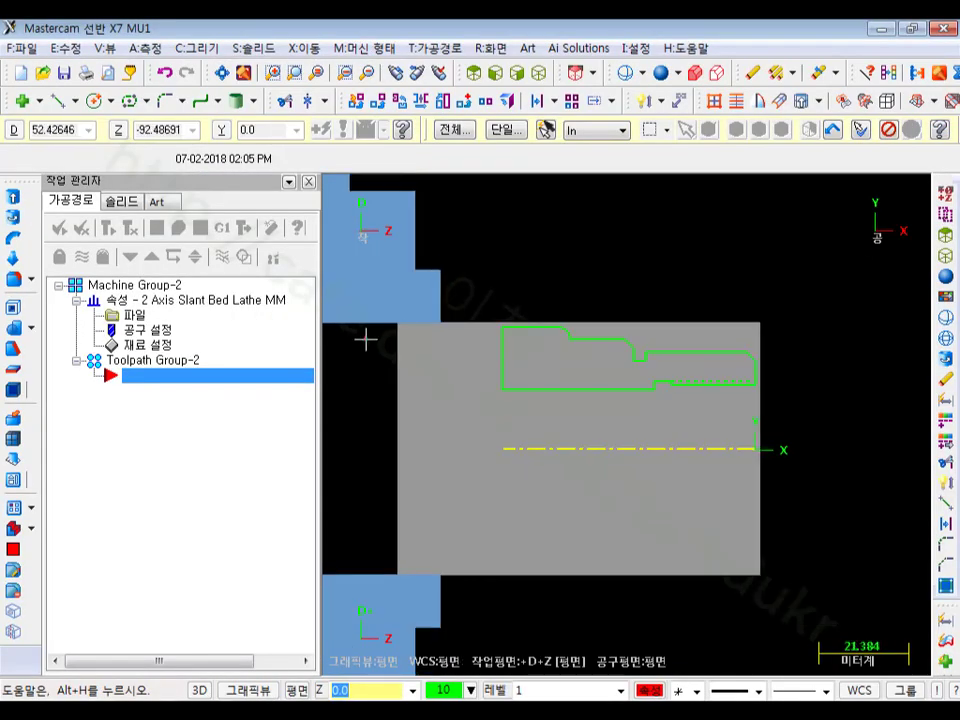
Step: Start a lathe drill toolpath and select the 6 mm diameter center drill T115115 as its tool
{"action": "left_click", "coordinate": [432, 48]}
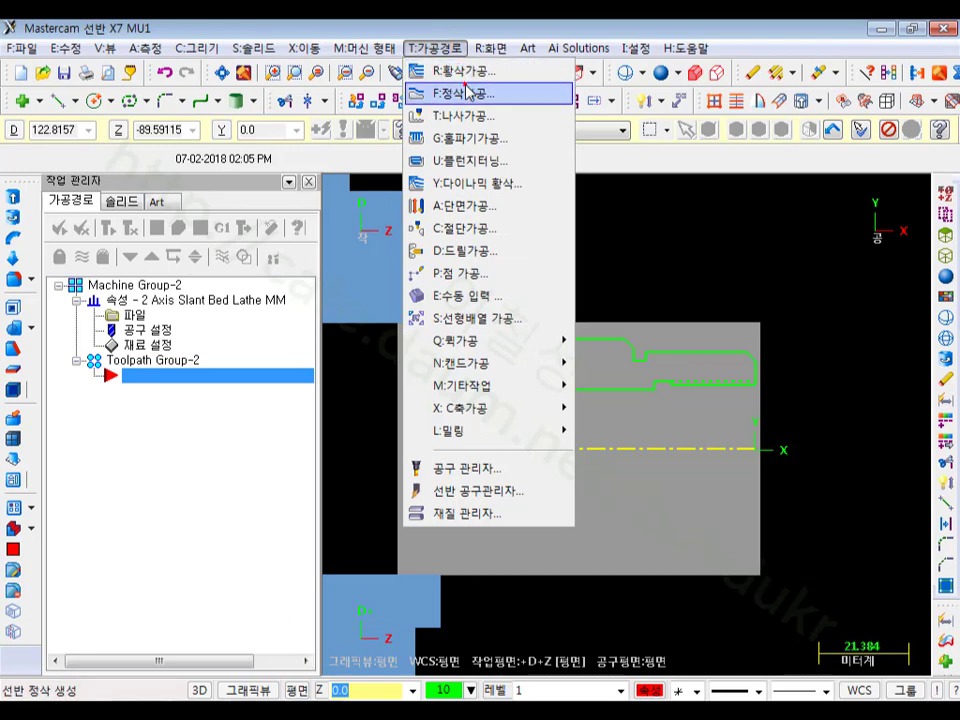
{"action": "left_click", "coordinate": [472, 250]}
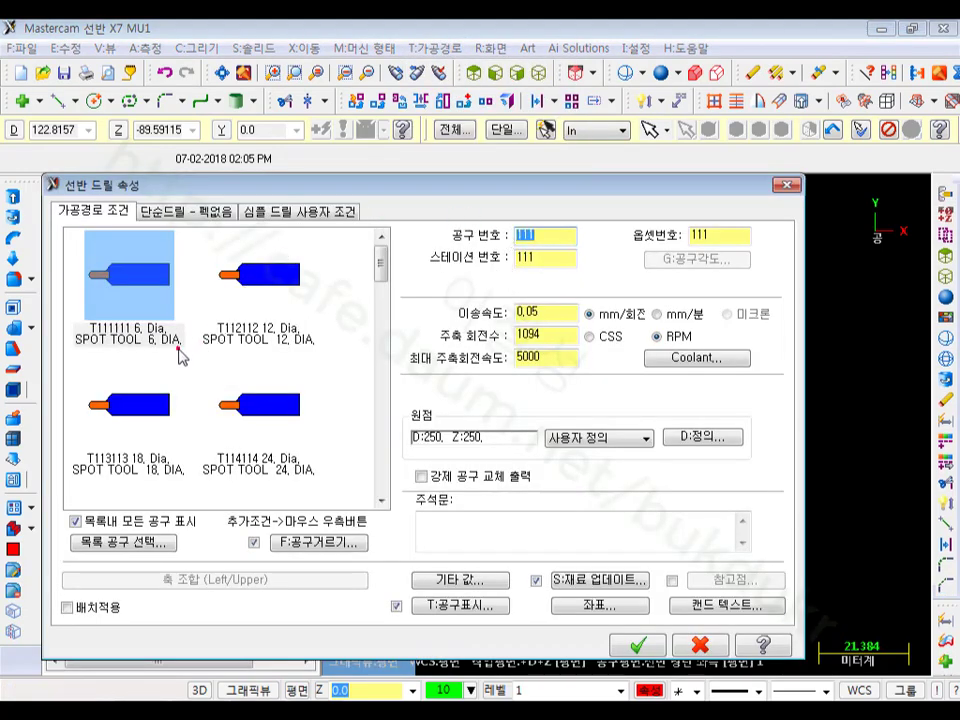
{"action": "left_click", "coordinate": [300, 345]}
{"action": "scroll", "coordinate": [298, 370], "scroll_direction": "down", "scroll_amount": 3}
{"action": "left_click", "coordinate": [118, 395]}
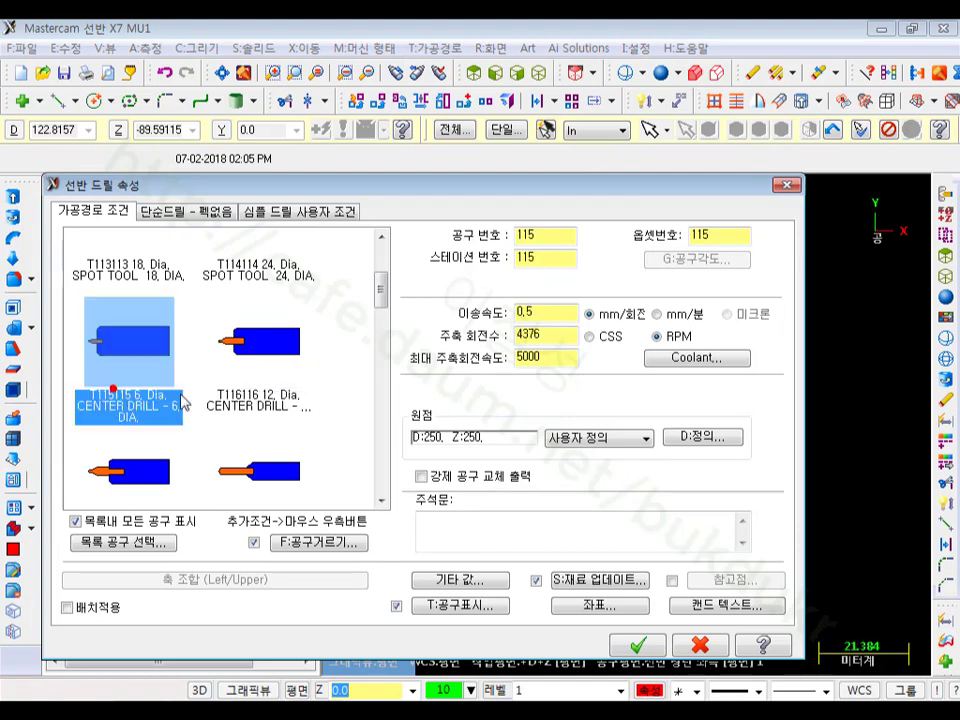
{"action": "left_click", "coordinate": [268, 400]}
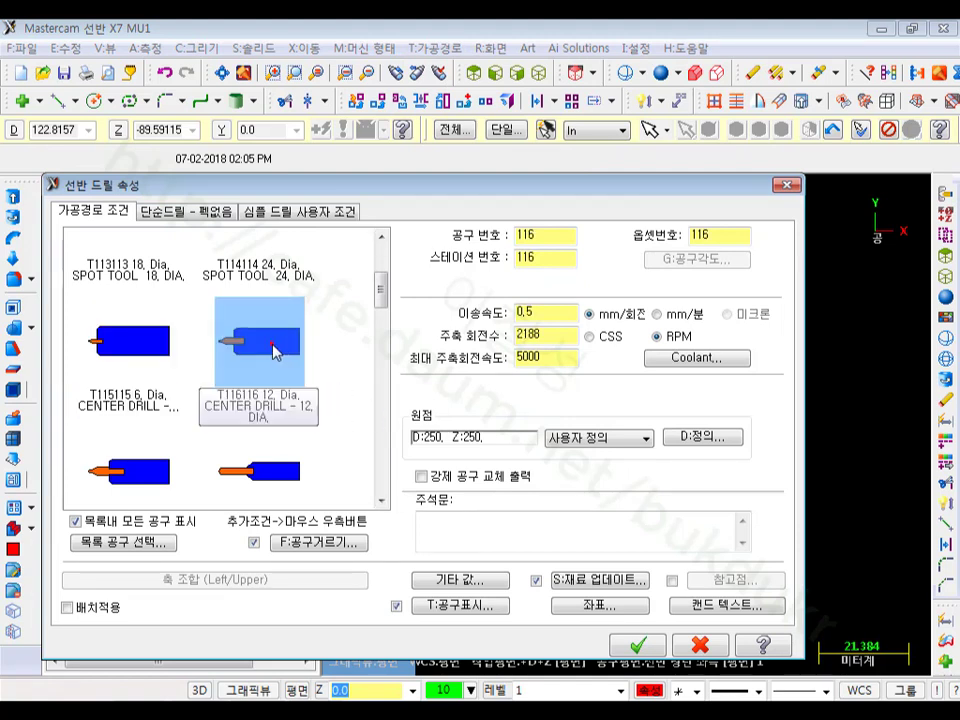
{"action": "left_click", "coordinate": [139, 360]}
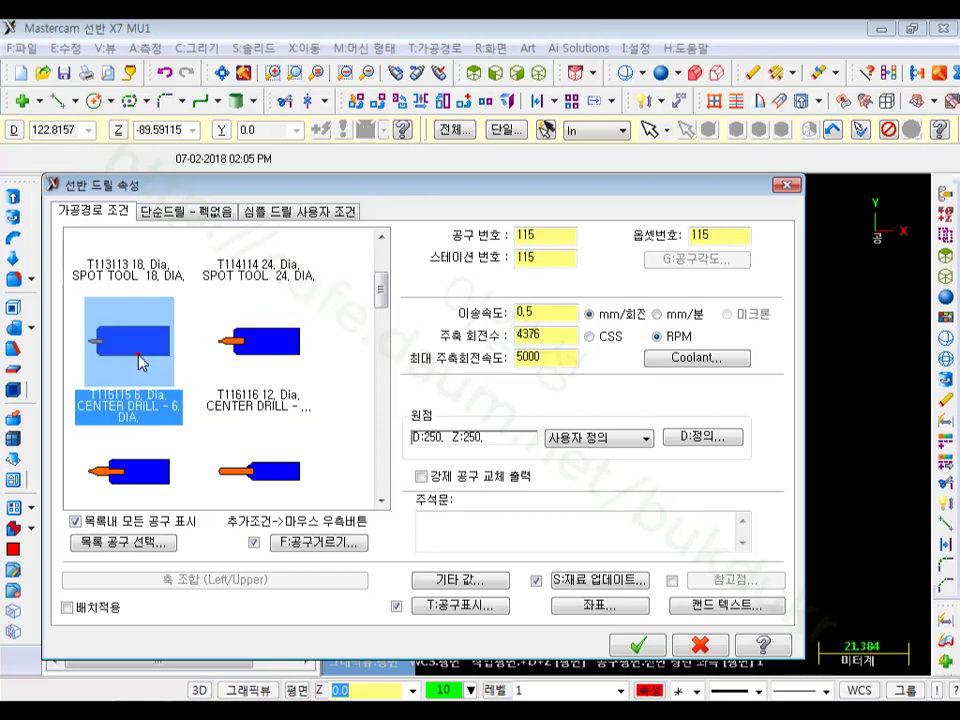
{"action": "mouse_move", "coordinate": [140, 362]}
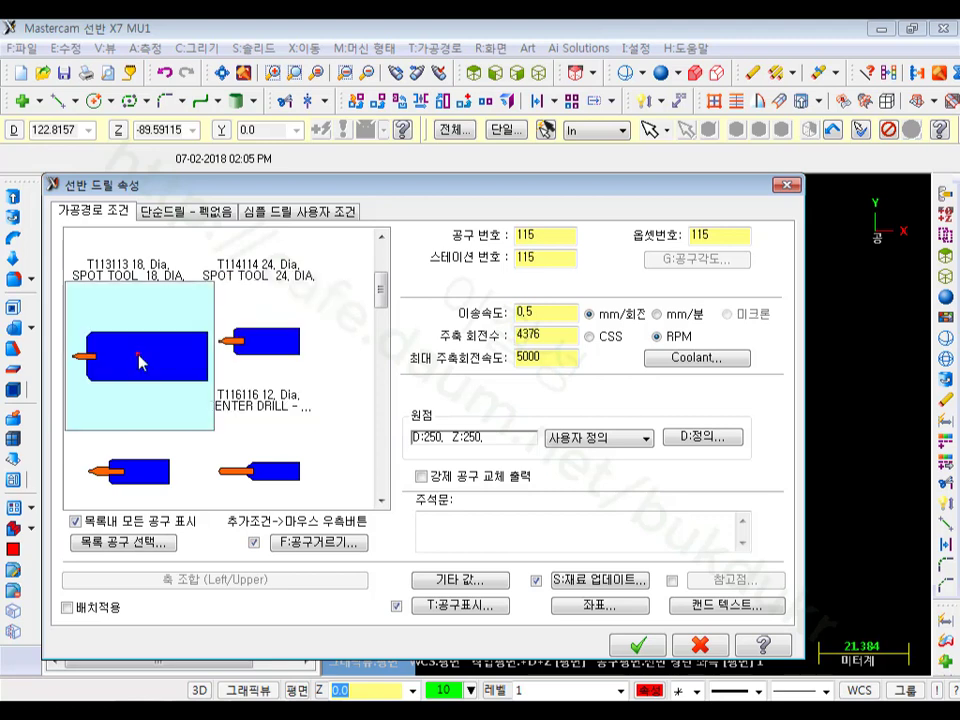
Step: Select the 12 mm diameter center drill T116116 and check its tip and body dimensions in the tool definition
{"action": "left_click", "coordinate": [259, 358]}
{"action": "mouse_move", "coordinate": [262, 362]}
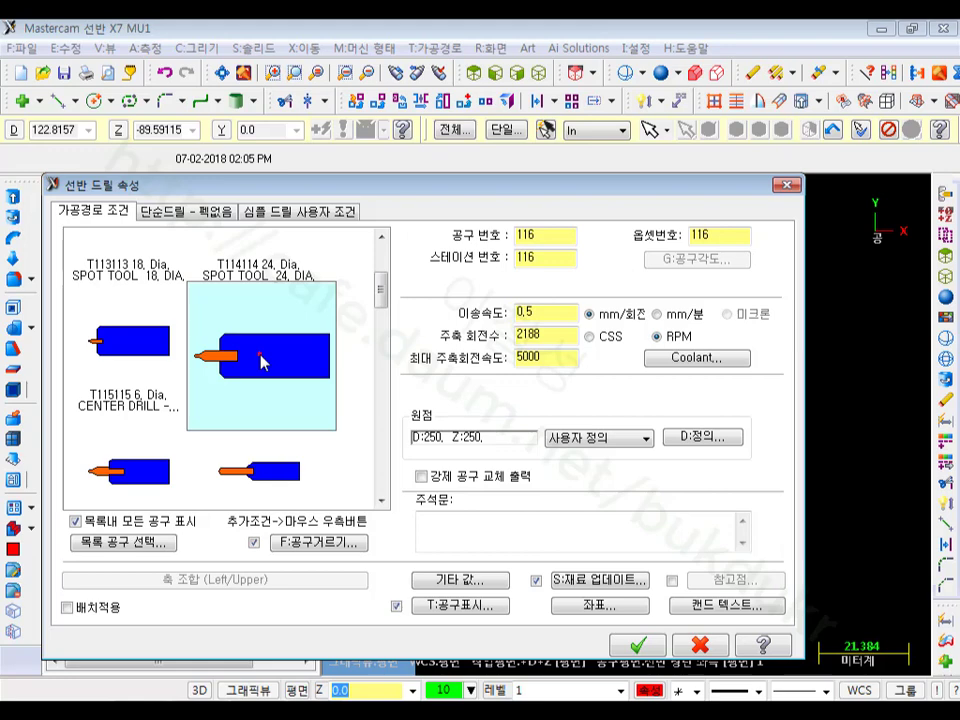
{"action": "double_click", "coordinate": [276, 354]}
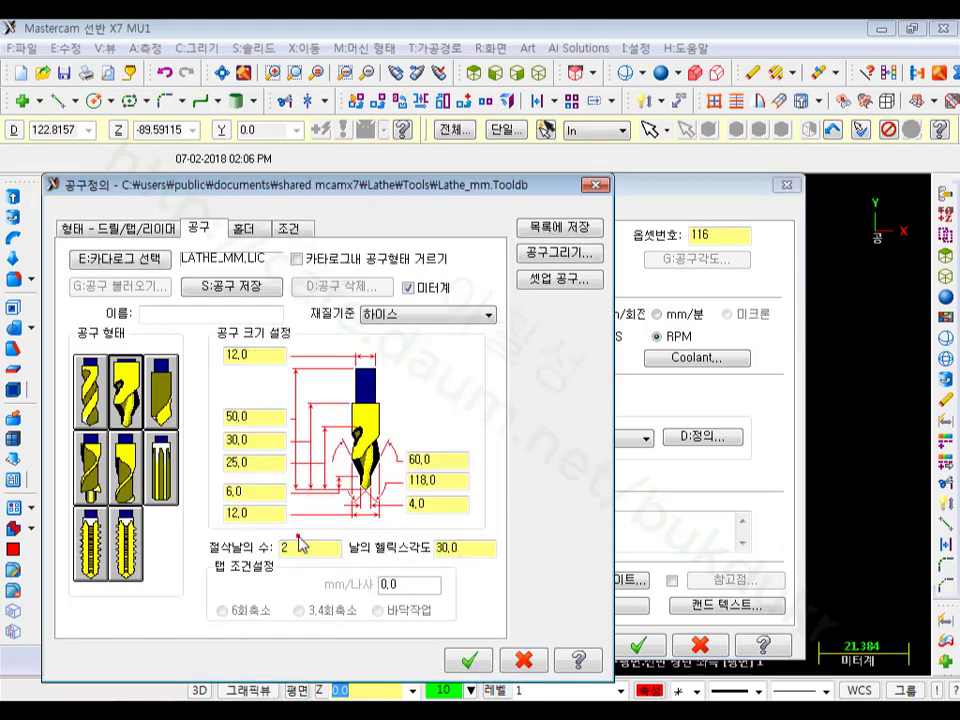
{"action": "double_click", "coordinate": [427, 506]}
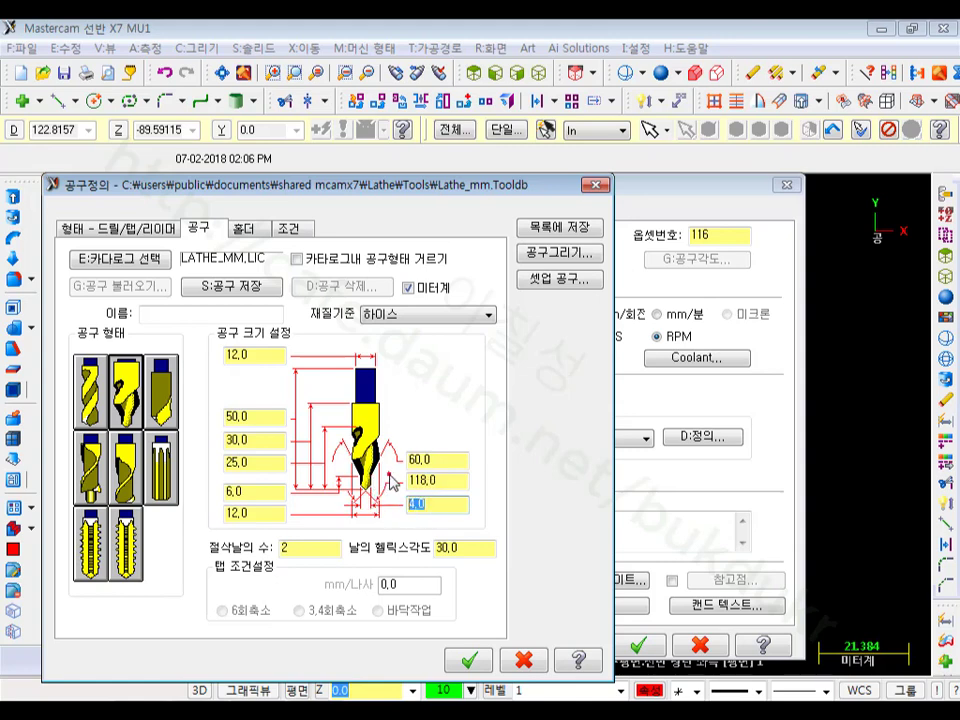
{"action": "left_click", "coordinate": [255, 514]}
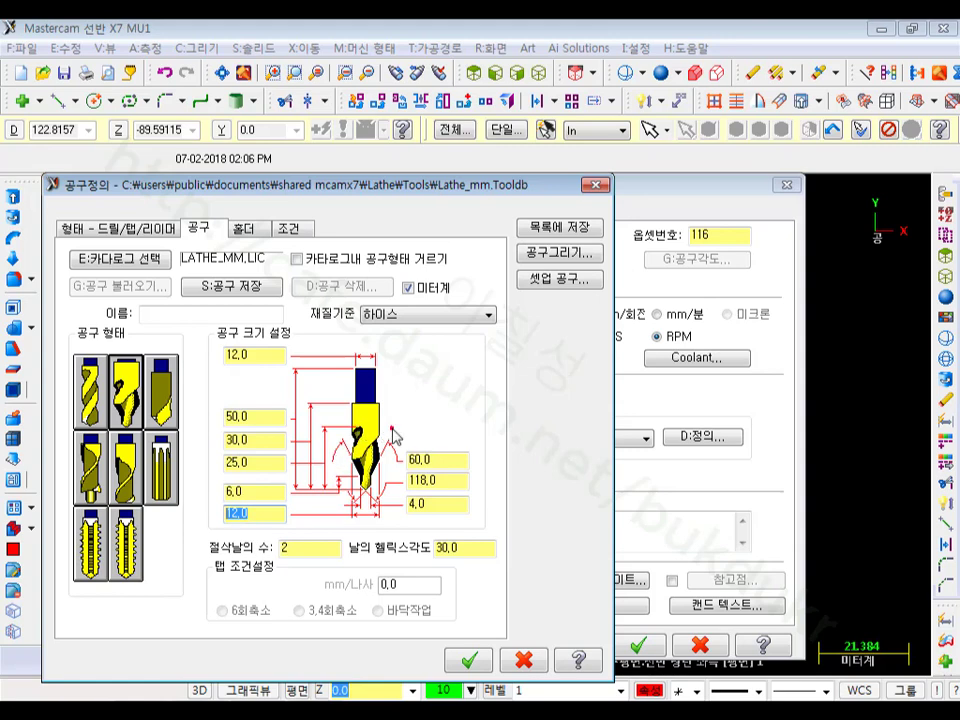
{"action": "left_click", "coordinate": [432, 506]}
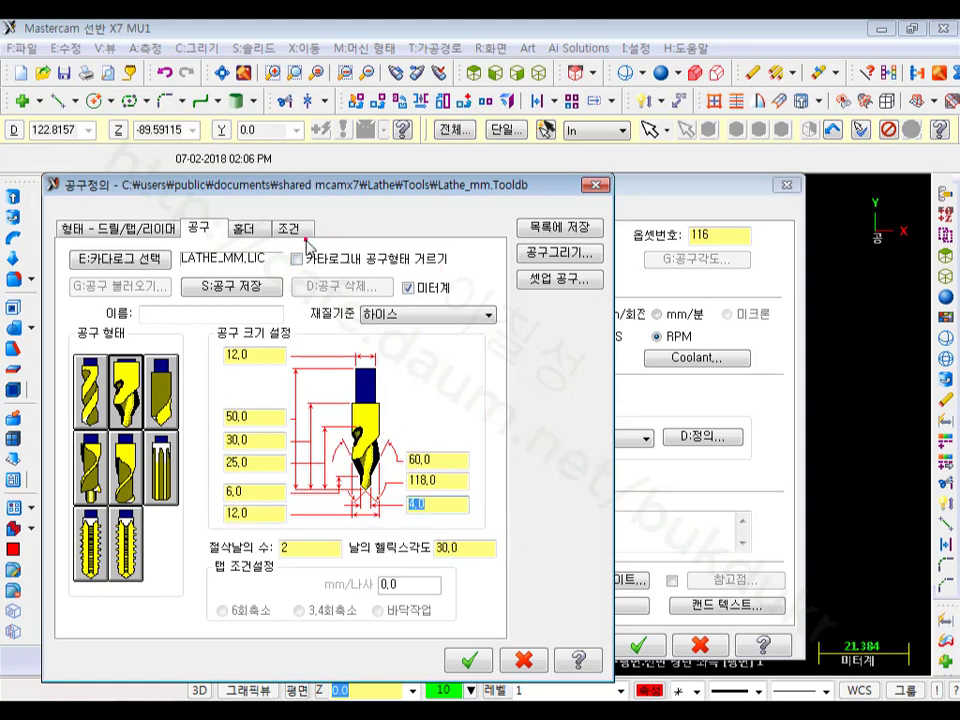
{"action": "left_click", "coordinate": [468, 659]}
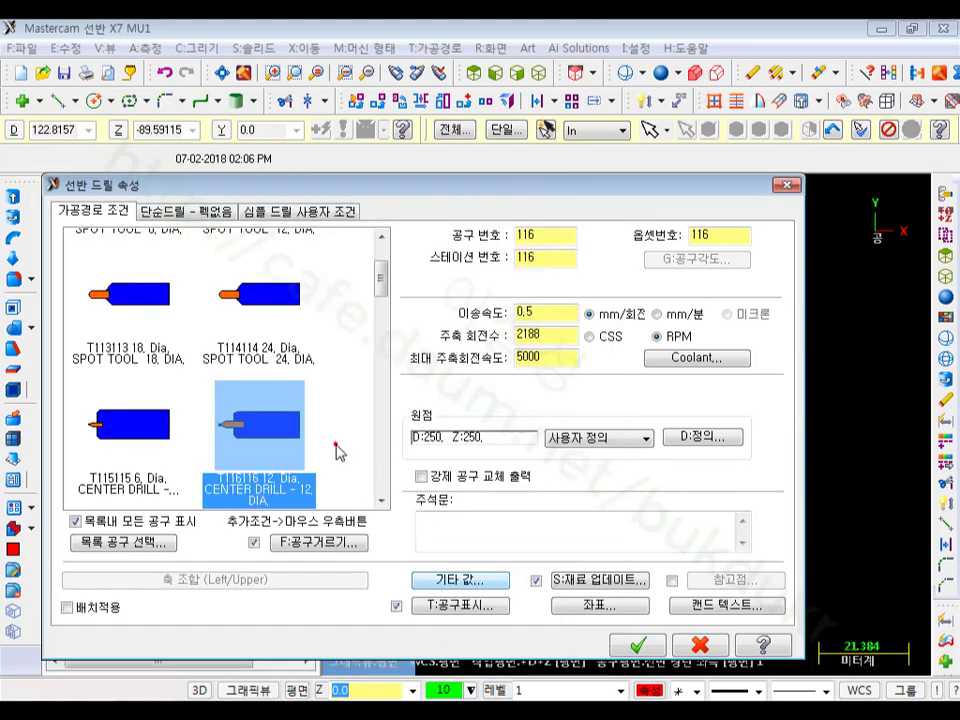
Step: Set the center drill's tool number, station number and offset number to 10
{"action": "double_click", "coordinate": [561, 234]}
{"action": "type", "text": "1"}
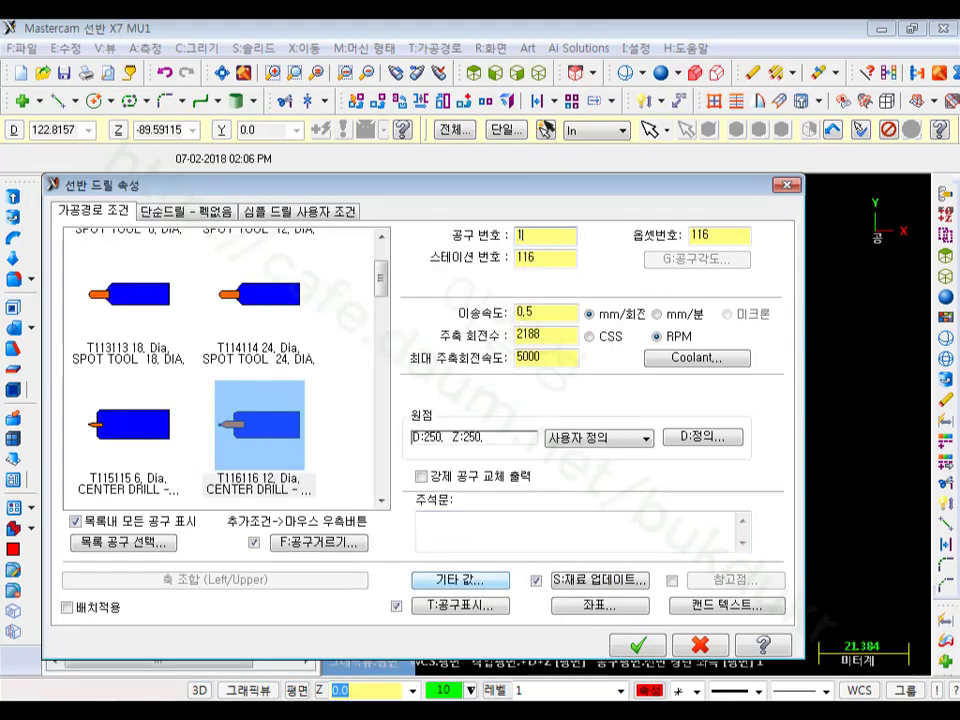
{"action": "double_click", "coordinate": [533, 252]}
{"action": "type", "text": "1"}
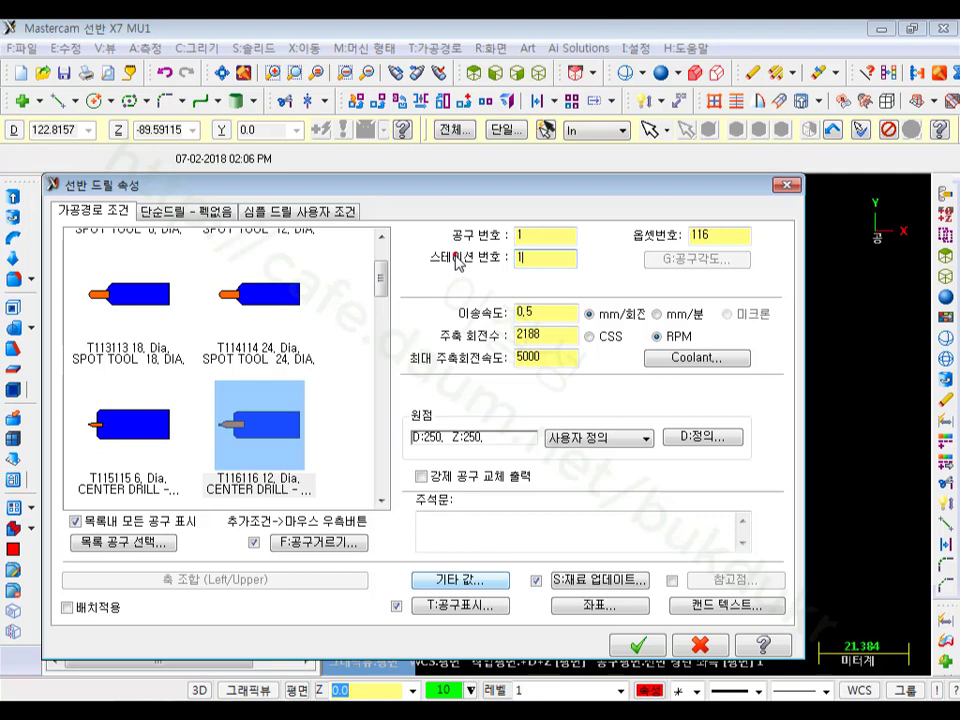
{"action": "left_click", "coordinate": [549, 237]}
{"action": "left_click", "coordinate": [562, 257]}
{"action": "type", "text": "0"}
{"action": "double_click", "coordinate": [718, 237]}
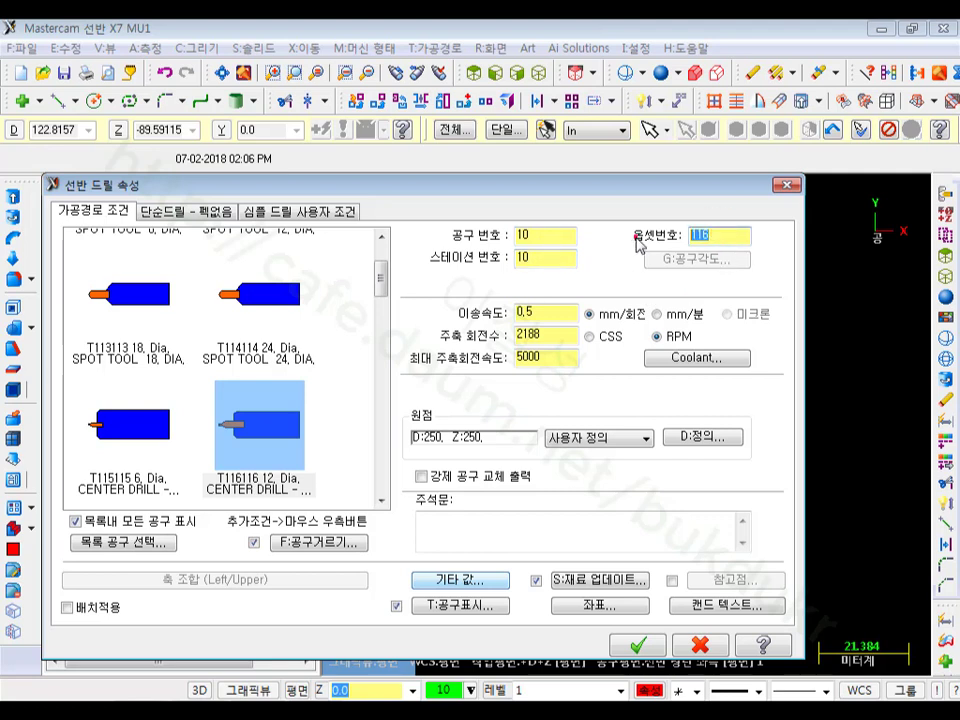
{"action": "type", "text": "10"}
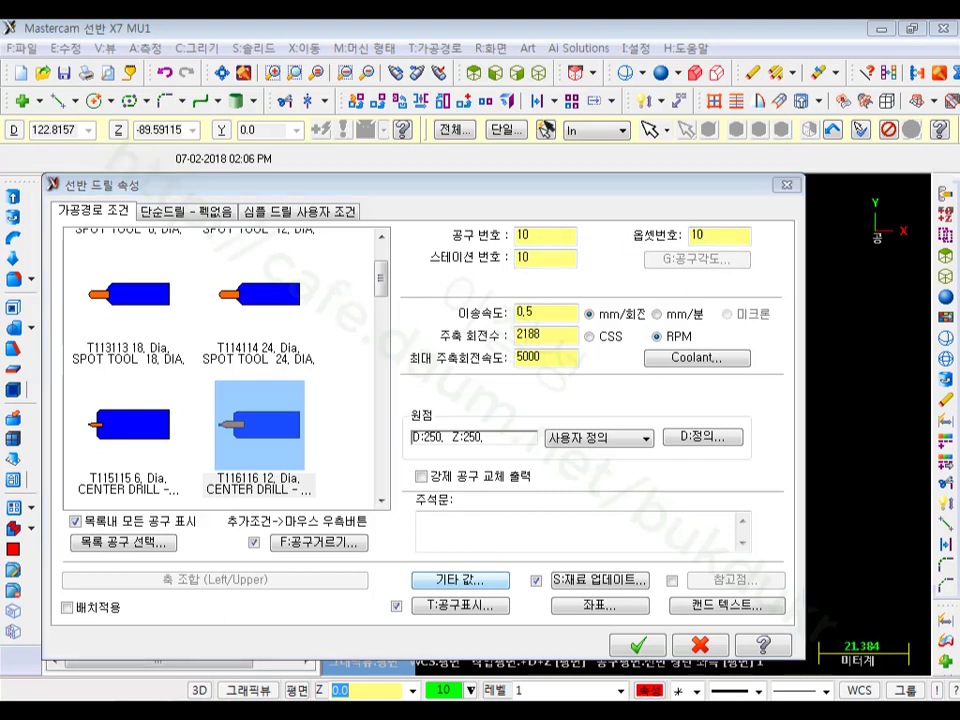
Step: Switch to the PDF in Foxit Reader, examine the cutting conditions and program for center drilling, and return to Mastercam
{"action": "key", "text": "alt+Tab"}
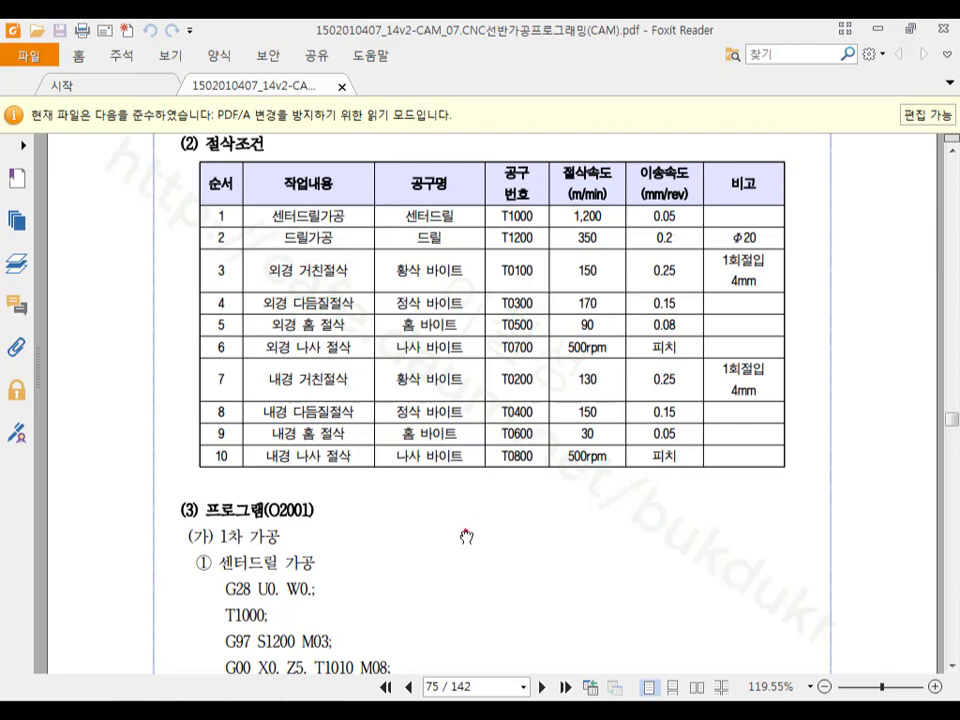
{"action": "scroll", "coordinate": [458, 530], "scroll_direction": "down", "scroll_amount": 3}
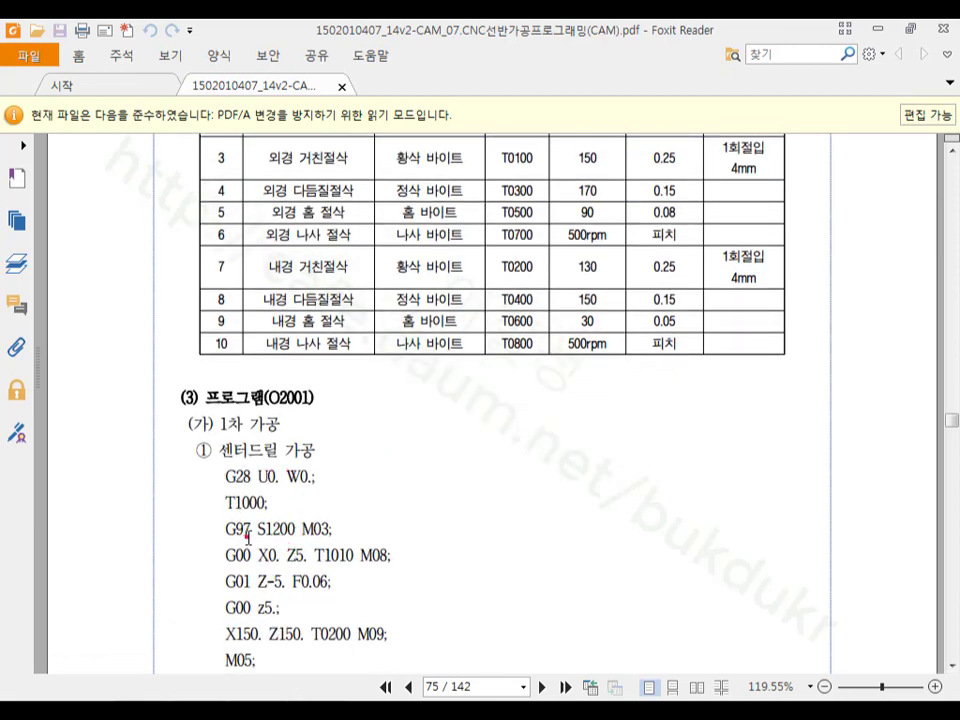
{"action": "scroll", "coordinate": [750, 525], "scroll_direction": "up", "scroll_amount": 4}
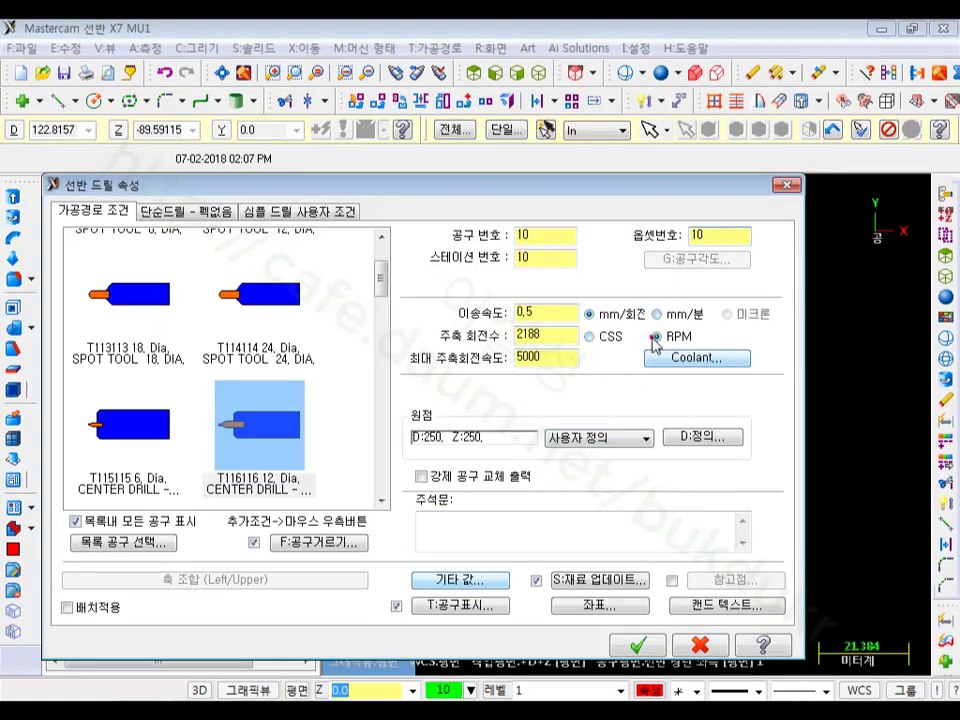
Step: Set the spindle speed to 1200 RPM, the feed rate to 0.05 mm/rev and the maximum spindle speed to 1200
{"action": "double_click", "coordinate": [566, 336]}
{"action": "type", "text": "1200"}
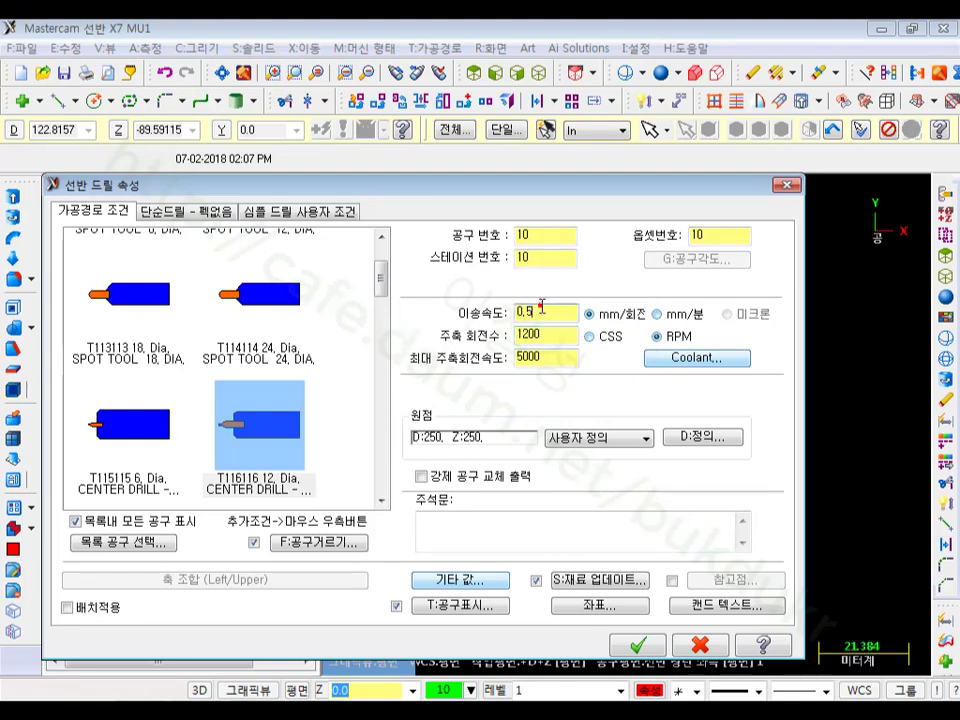
{"action": "left_click", "coordinate": [537, 305]}
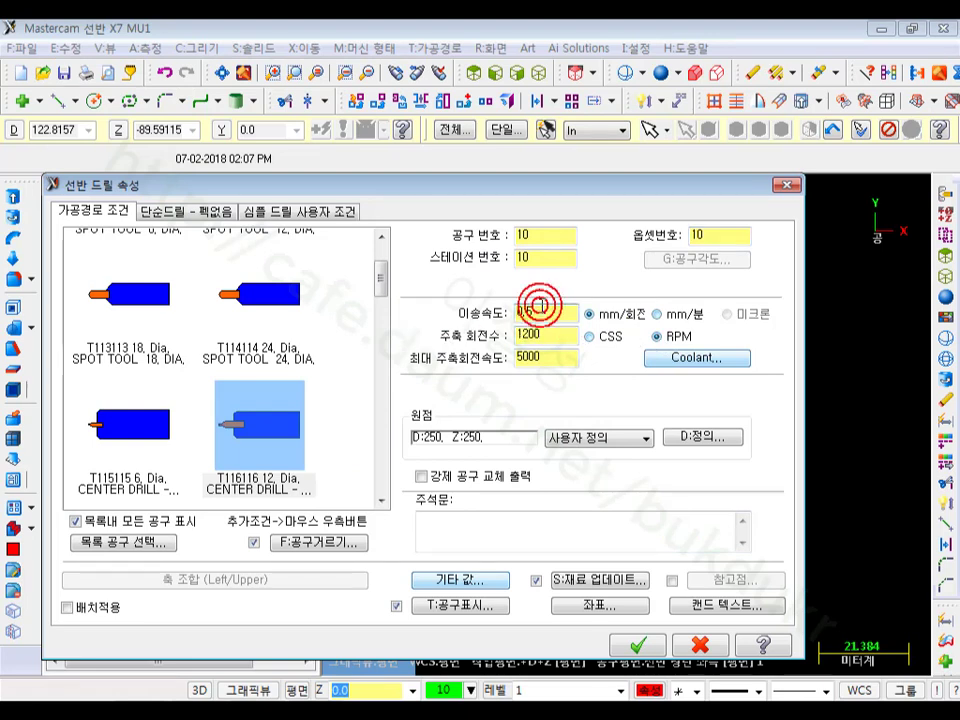
{"action": "type", "text": "05"}
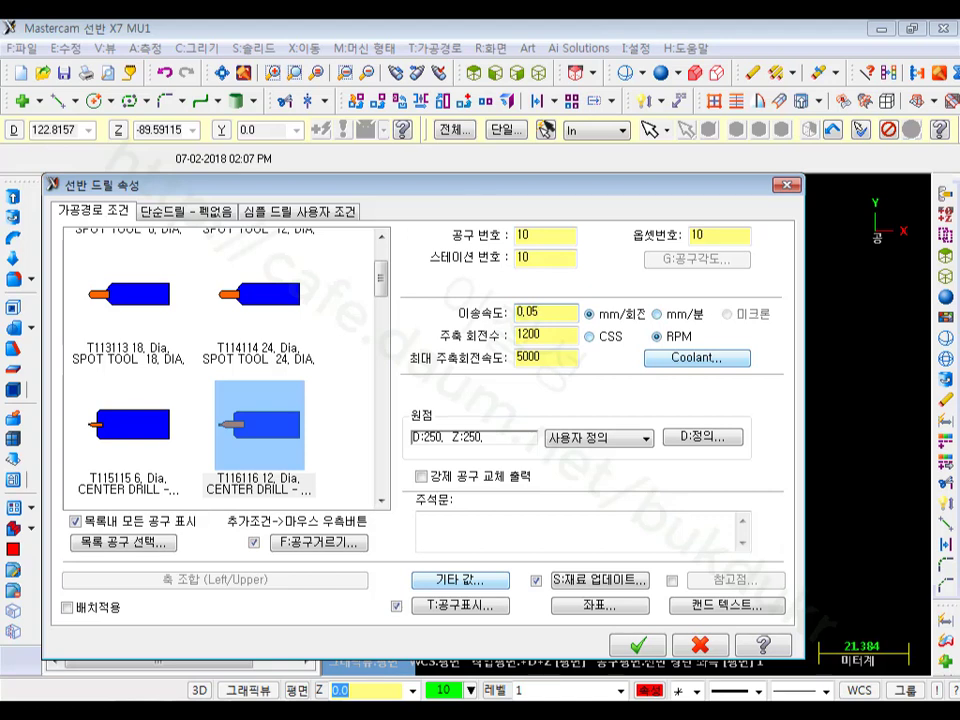
{"action": "double_click", "coordinate": [551, 357]}
{"action": "type", "text": "12"}
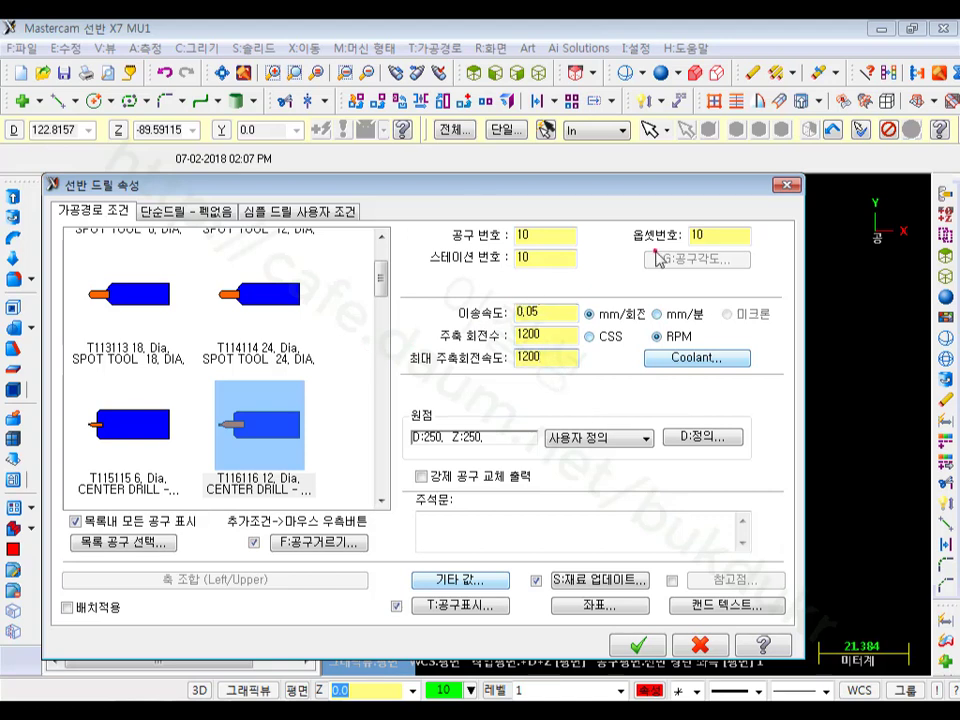
{"action": "left_click", "coordinate": [743, 239]}
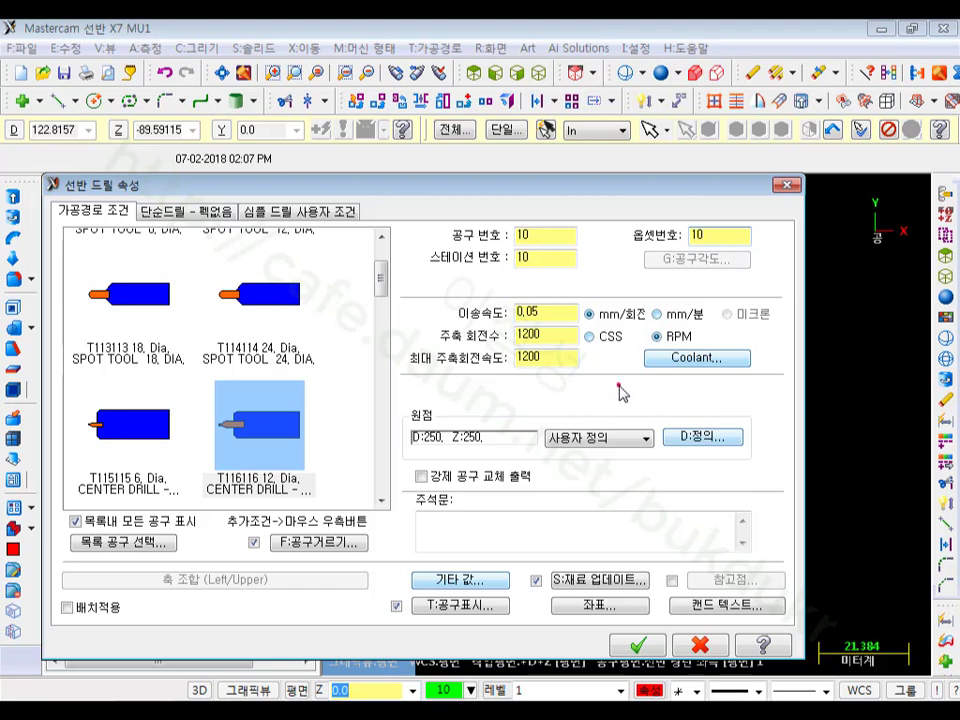
{"action": "double_click", "coordinate": [566, 336]}
{"action": "double_click", "coordinate": [552, 314]}
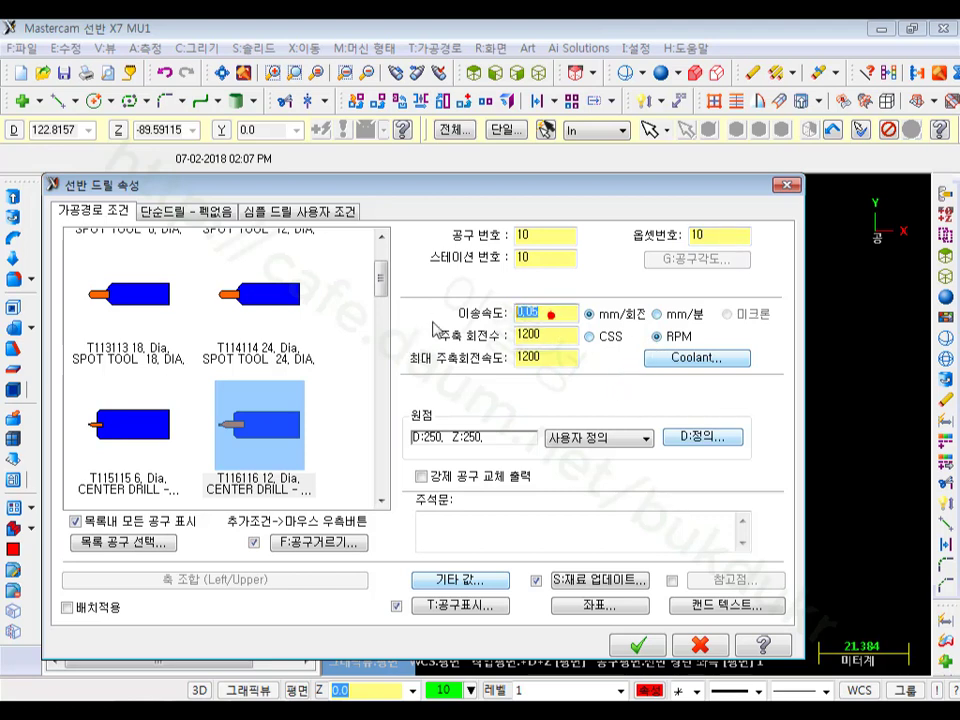
{"action": "left_click", "coordinate": [542, 359]}
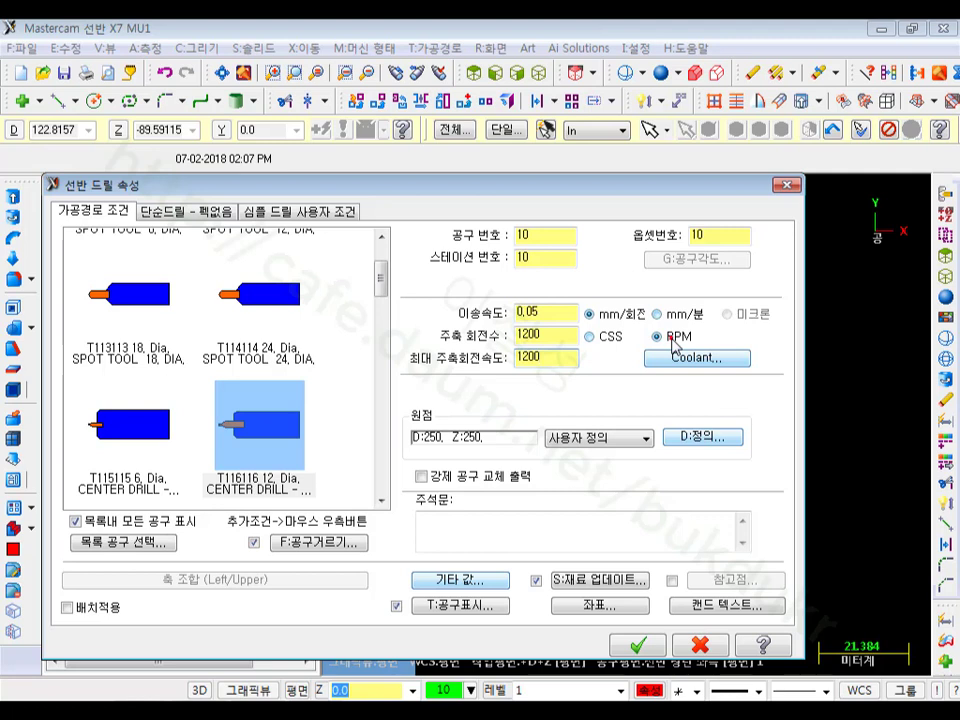
{"action": "double_click", "coordinate": [561, 358]}
Step: In the simple drill parameters without peck, set the drill point's Z position to 1.0
{"action": "left_click", "coordinate": [168, 219]}
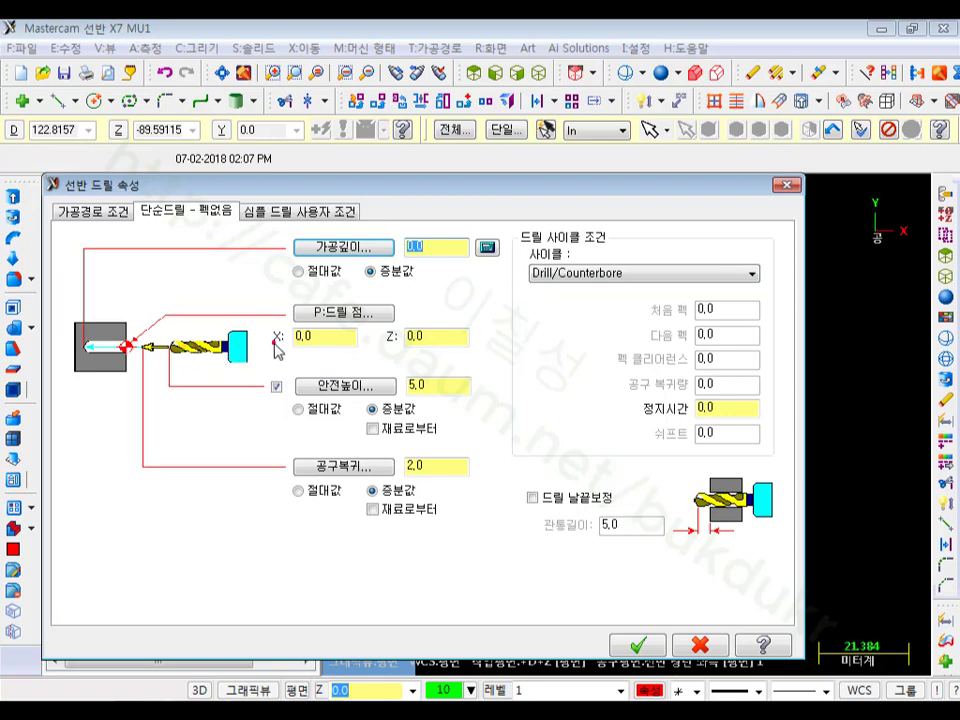
{"action": "left_click", "coordinate": [440, 337]}
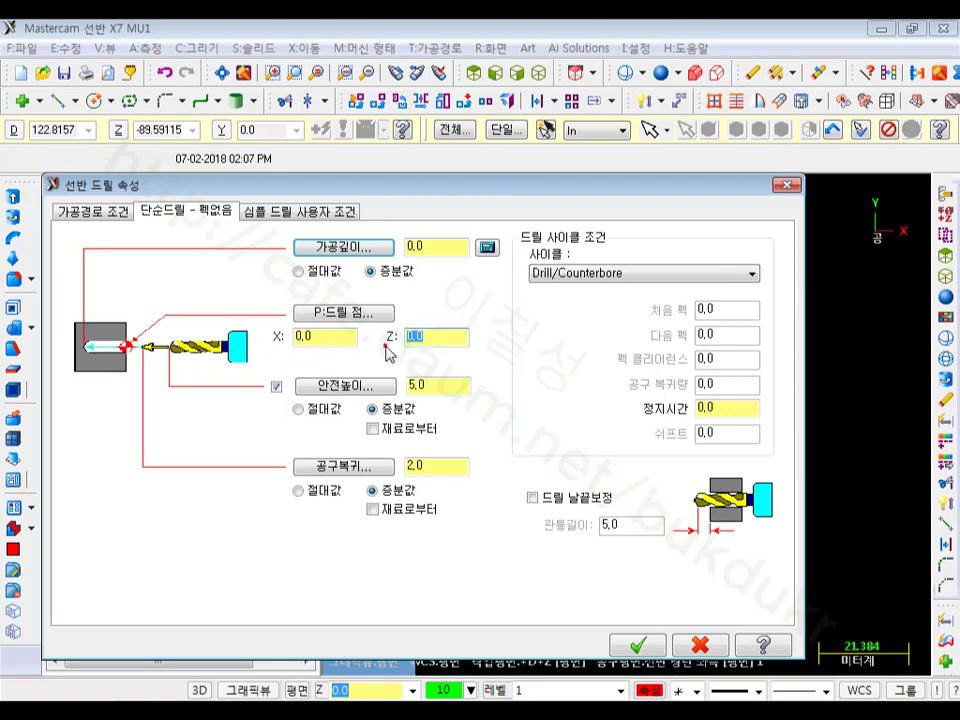
{"action": "key", "text": "BackSpace"}
{"action": "type", "text": "1.0"}
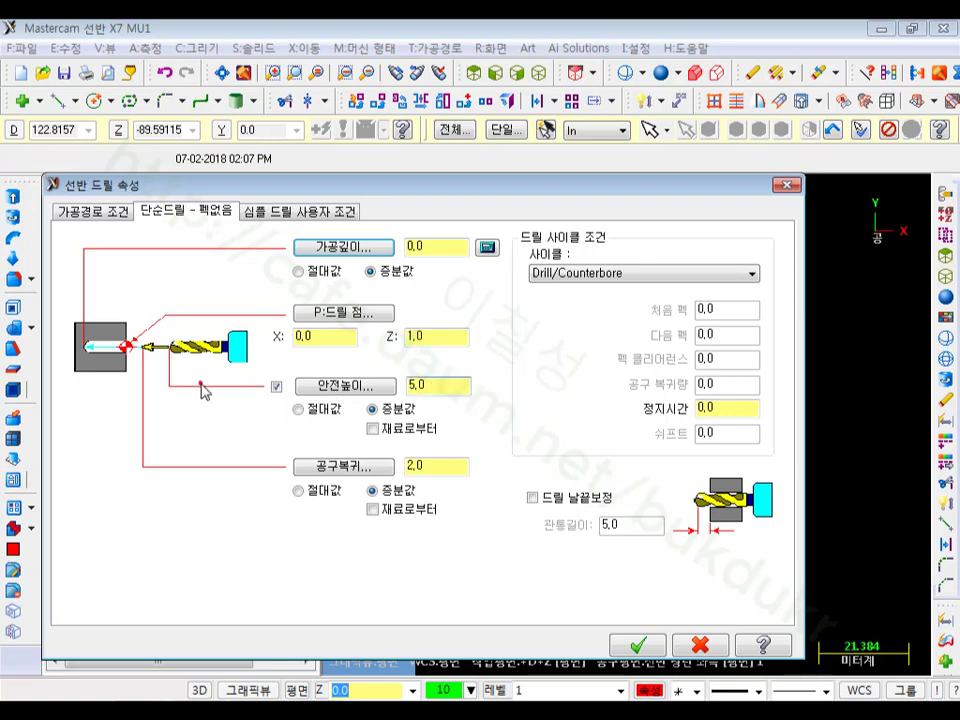
Step: Set the drill's clearance height to 15 and its retract height to 5, both as absolute values
{"action": "left_click", "coordinate": [450, 386]}
{"action": "type", "text": "15"}
{"action": "left_click", "coordinate": [299, 409]}
{"action": "left_click", "coordinate": [302, 491]}
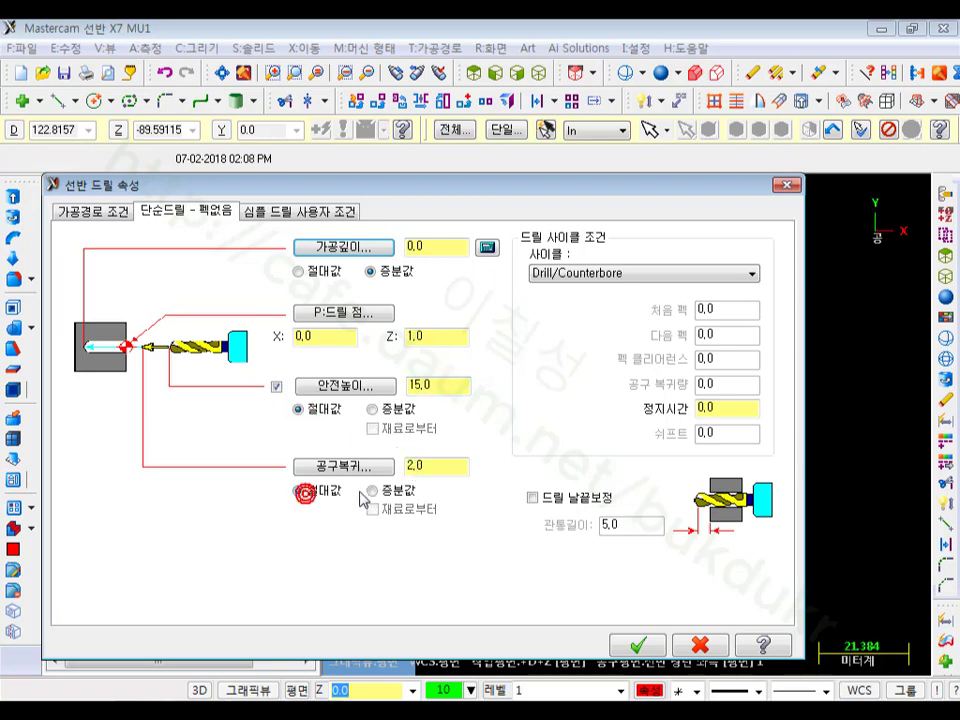
{"action": "left_click", "coordinate": [431, 466]}
{"action": "type", "text": "5"}
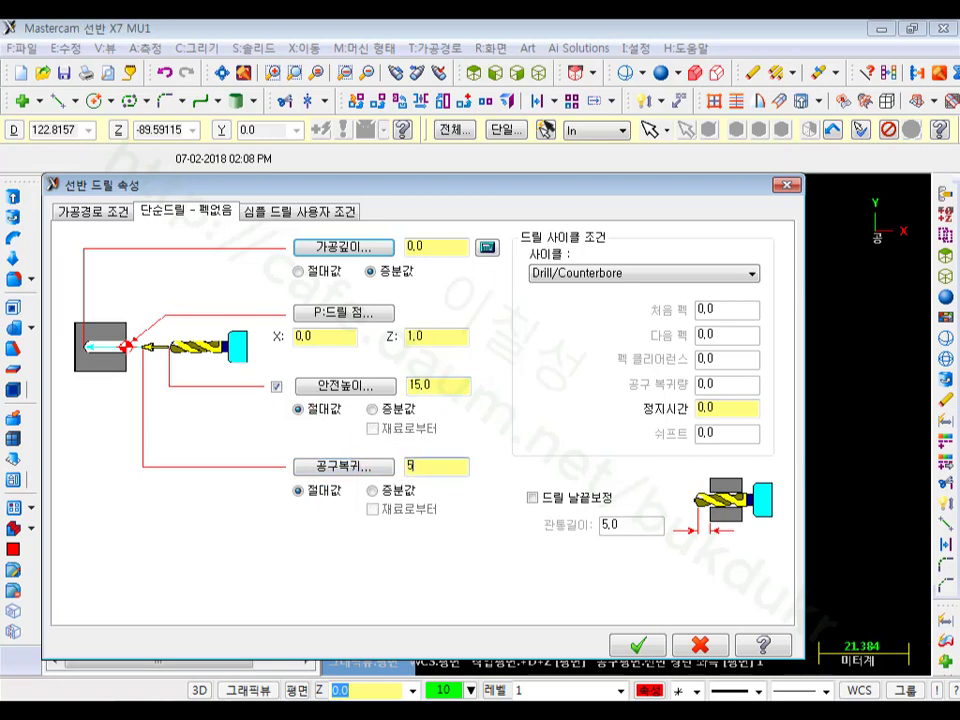
{"action": "left_click", "coordinate": [448, 386]}
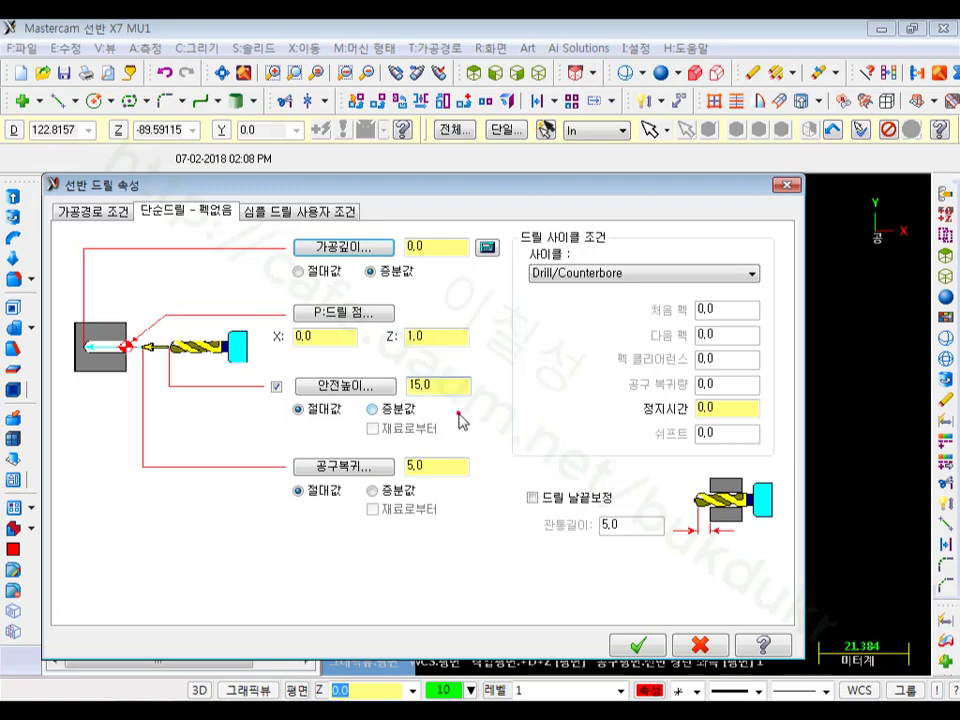
{"action": "left_click", "coordinate": [463, 467]}
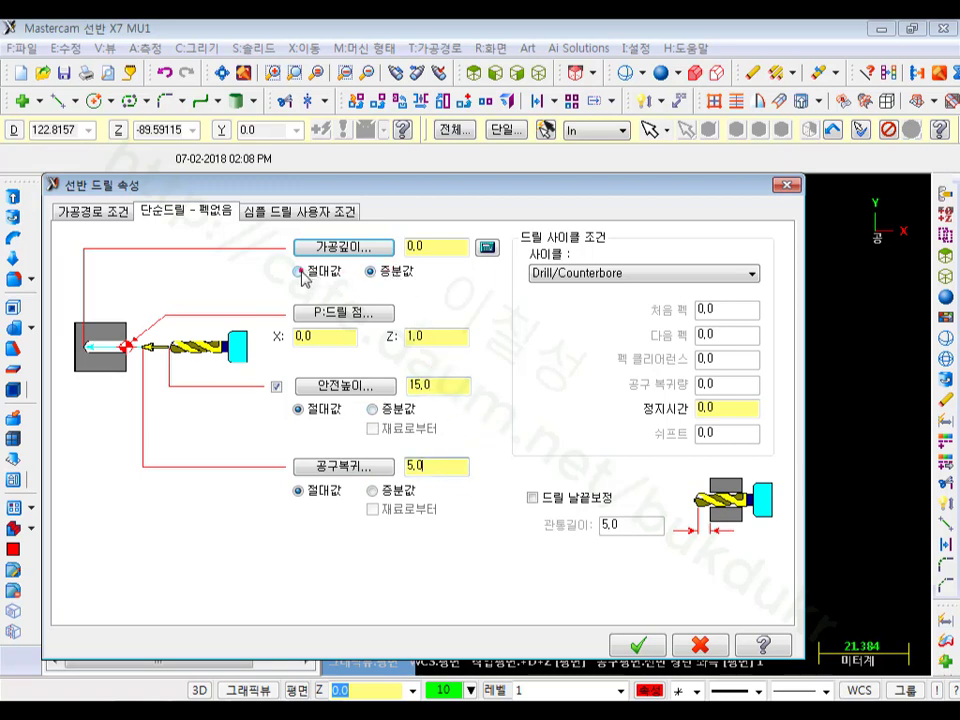
Step: Set the drilling depth to an absolute value of -7 and generate the center drill toolpath
{"action": "left_click", "coordinate": [298, 271]}
{"action": "double_click", "coordinate": [421, 246]}
{"action": "type", "text": "-7"}
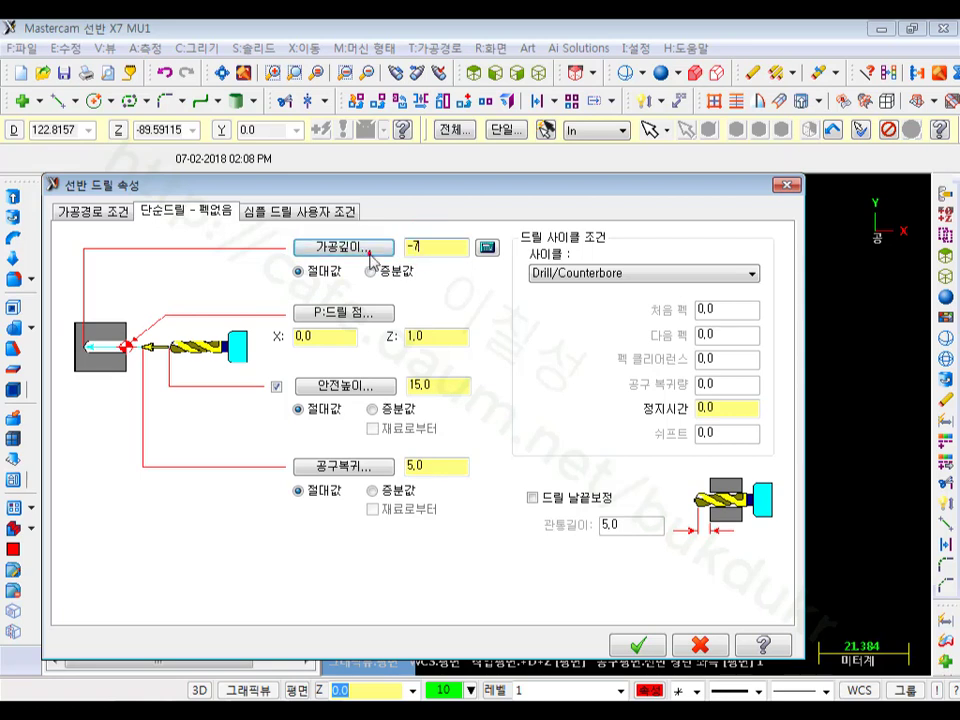
{"action": "left_click", "coordinate": [555, 338]}
{"action": "left_click", "coordinate": [626, 250]}
{"action": "left_click", "coordinate": [636, 638]}
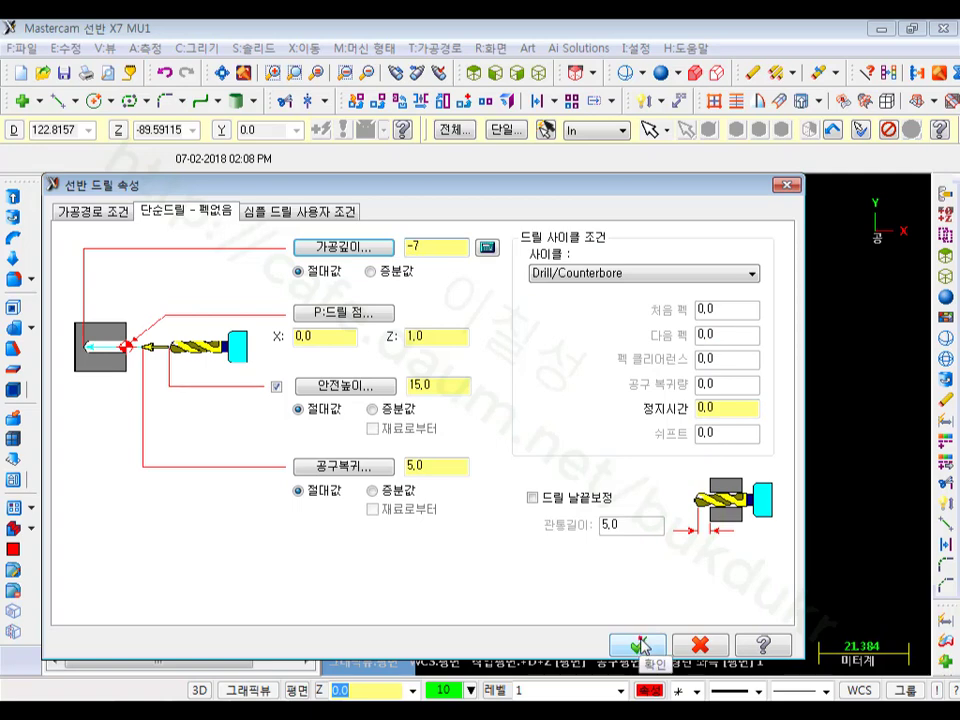
{"action": "left_click", "coordinate": [640, 645]}
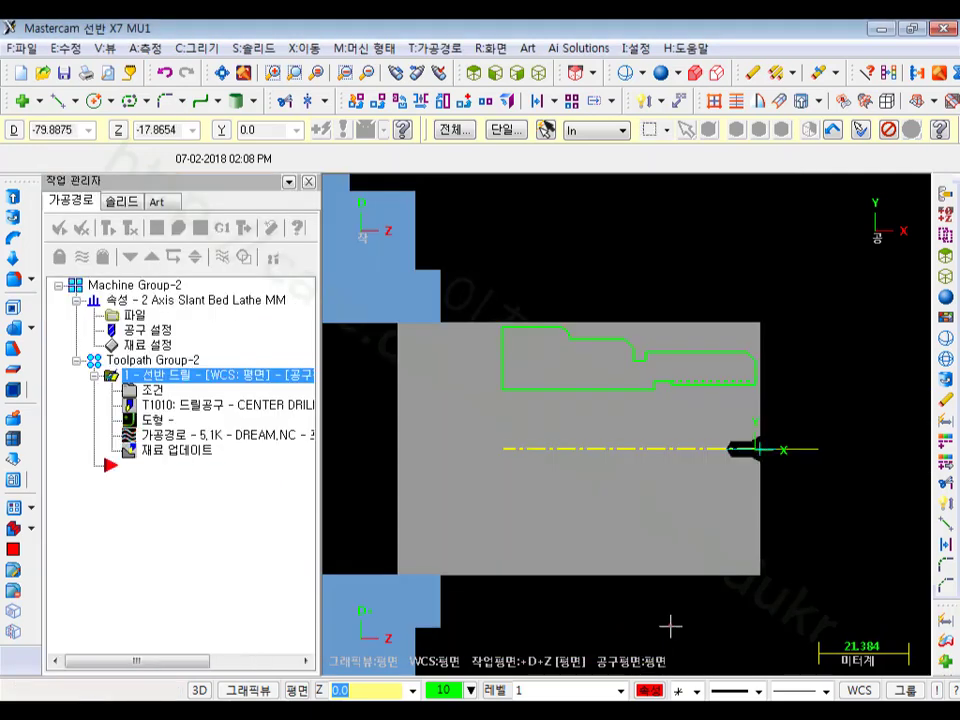
Step: Backplot the center drill toolpath with the tool and rapid moves displayed, examining its travel into the stock's end face
{"action": "scroll", "coordinate": [872, 459], "scroll_direction": "up", "scroll_amount": 4}
{"action": "scroll", "coordinate": [610, 461], "scroll_direction": "up", "scroll_amount": 1}
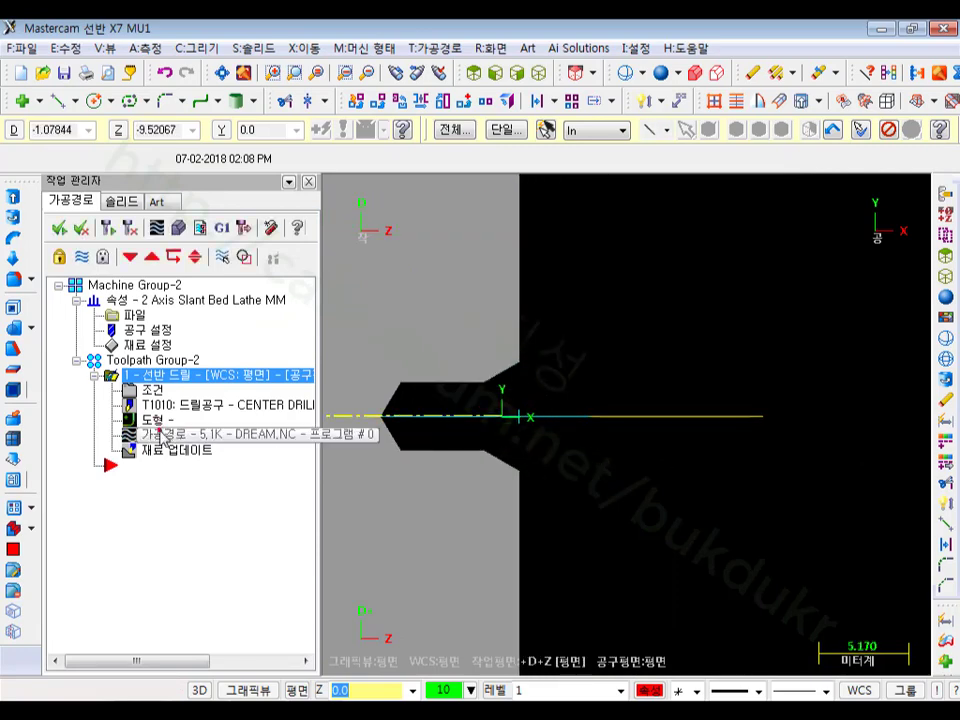
{"action": "left_click", "coordinate": [156, 228]}
{"action": "left_click", "coordinate": [84, 240]}
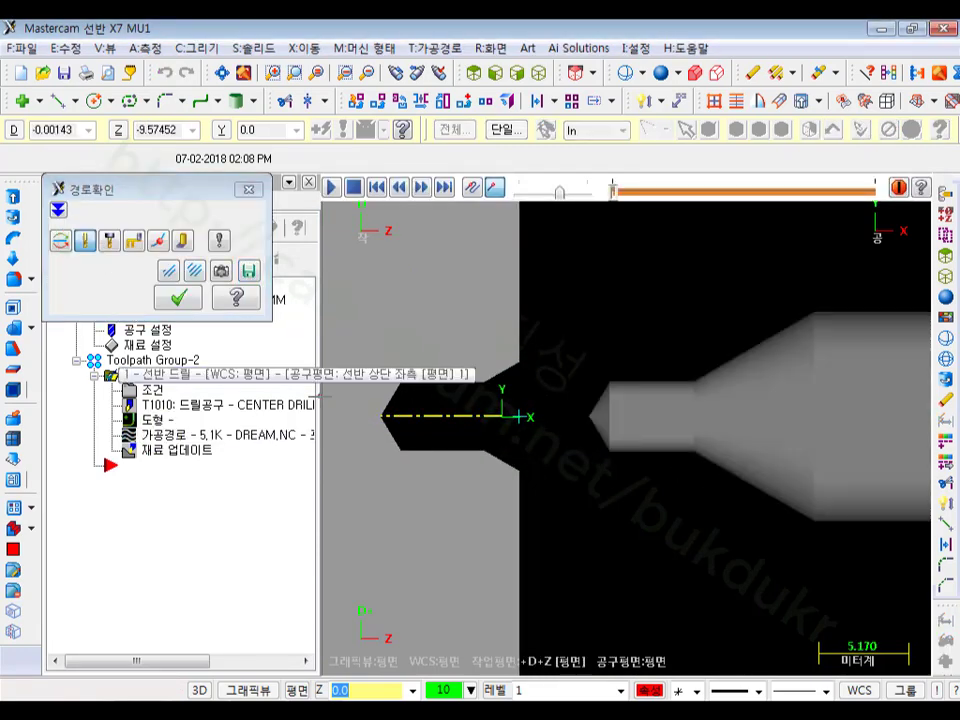
{"action": "scroll", "coordinate": [561, 561], "scroll_direction": "down", "scroll_amount": 1}
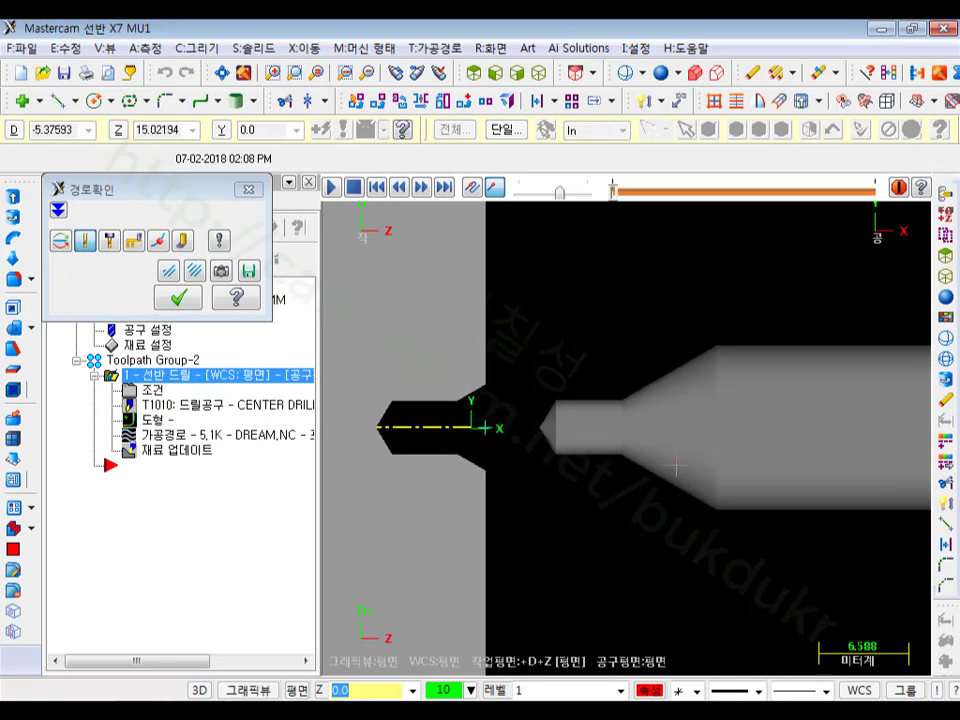
{"action": "key", "text": "r"}
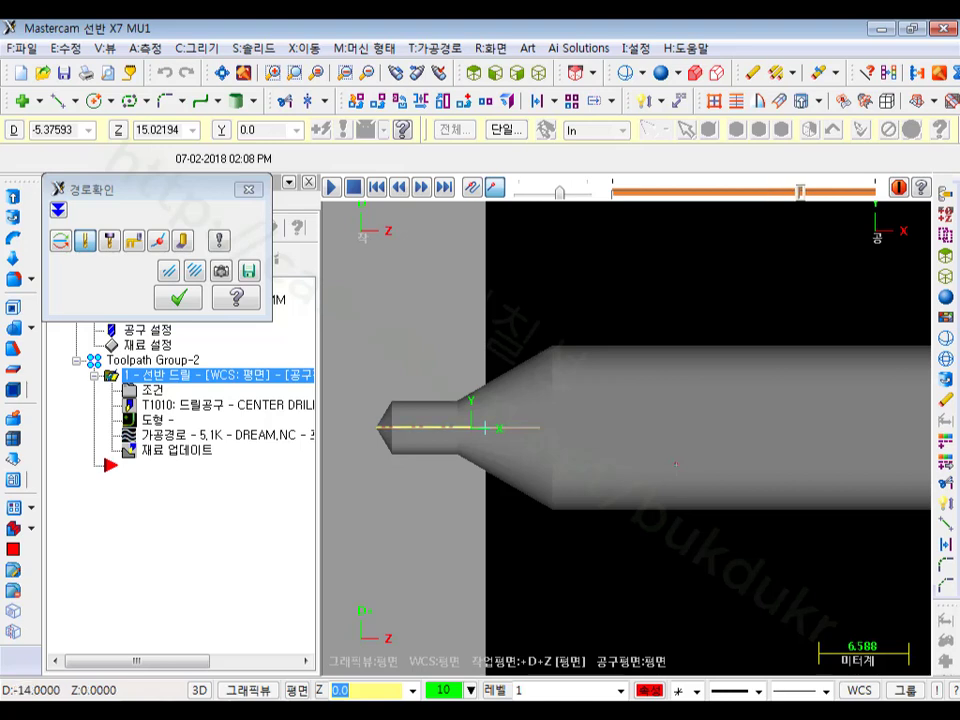
{"action": "left_click", "coordinate": [133, 241]}
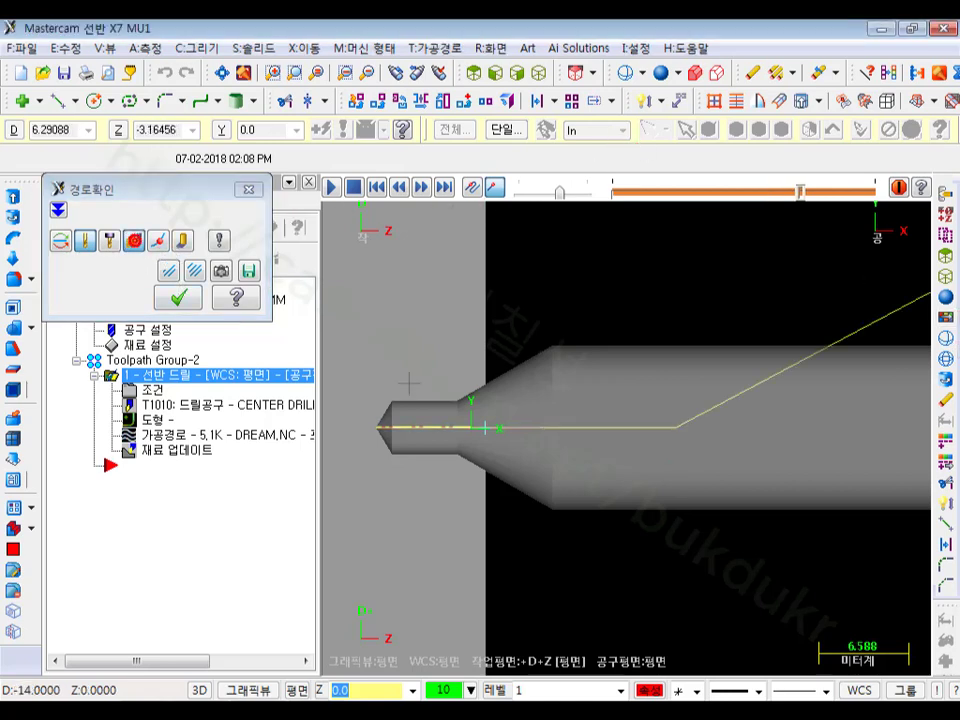
Step: Examine the center drill and its holder against the stock and chuck in the backplot with the holder displayed, and close the backplot
{"action": "scroll", "coordinate": [409, 383], "scroll_direction": "up", "scroll_amount": 1}
{"action": "scroll", "coordinate": [500, 390], "scroll_direction": "down", "scroll_amount": 6}
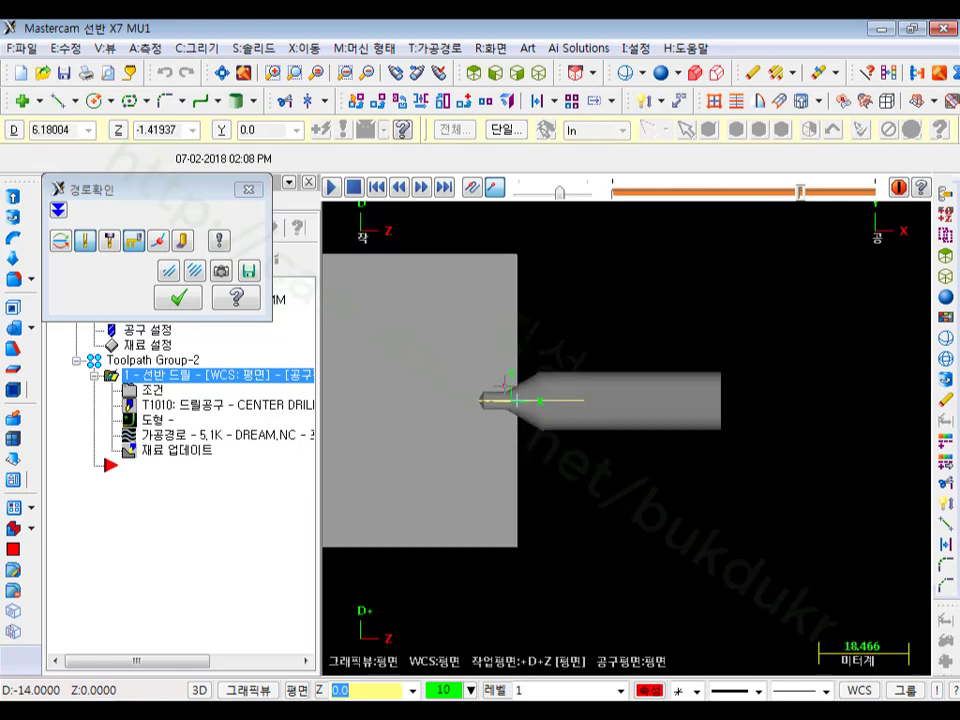
{"action": "scroll", "coordinate": [796, 450], "scroll_direction": "down", "scroll_amount": 3}
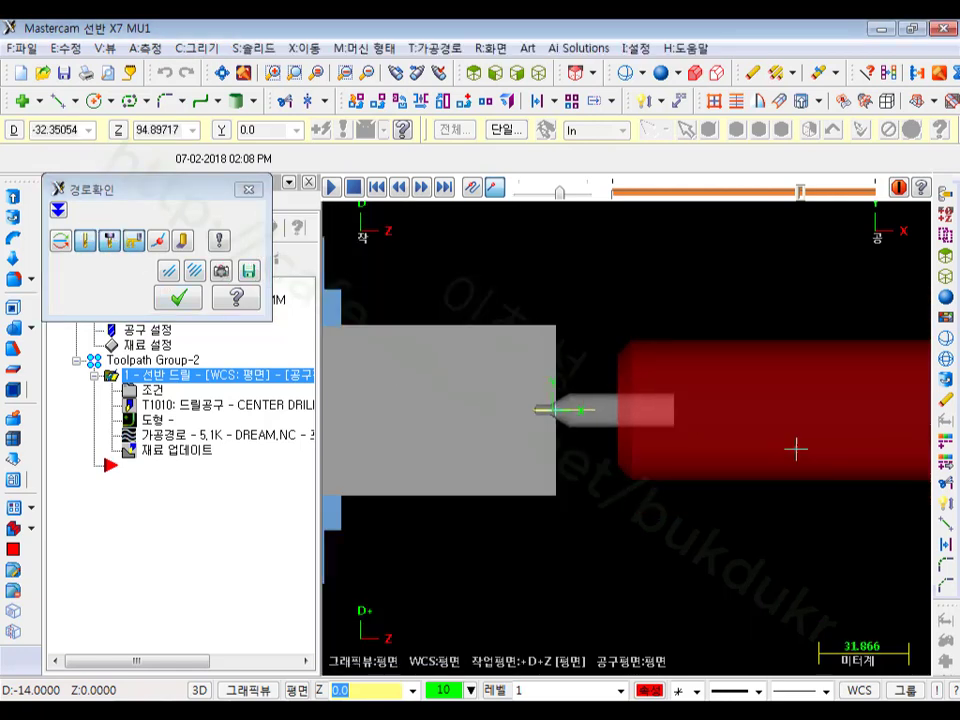
{"action": "scroll", "coordinate": [763, 401], "scroll_direction": "down", "scroll_amount": 3}
{"action": "scroll", "coordinate": [692, 433], "scroll_direction": "up", "scroll_amount": 9}
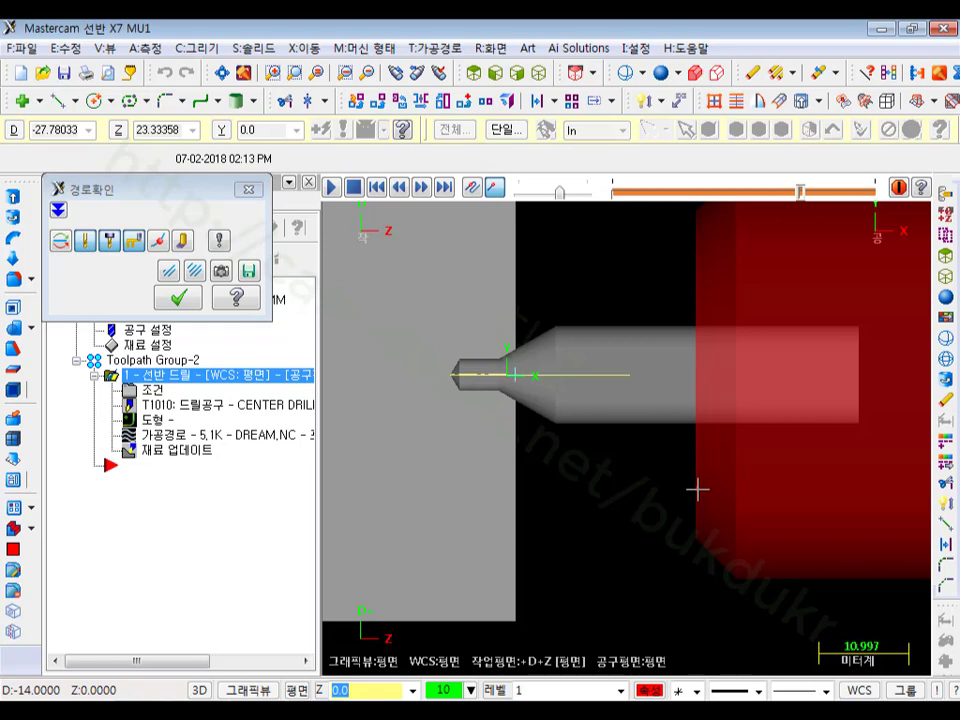
{"action": "left_click", "coordinate": [178, 297]}
Step: Copy the center drill operation to a position after the original and open the copy's toolpath parameters
{"action": "scroll", "coordinate": [750, 445], "scroll_direction": "down", "scroll_amount": 2}
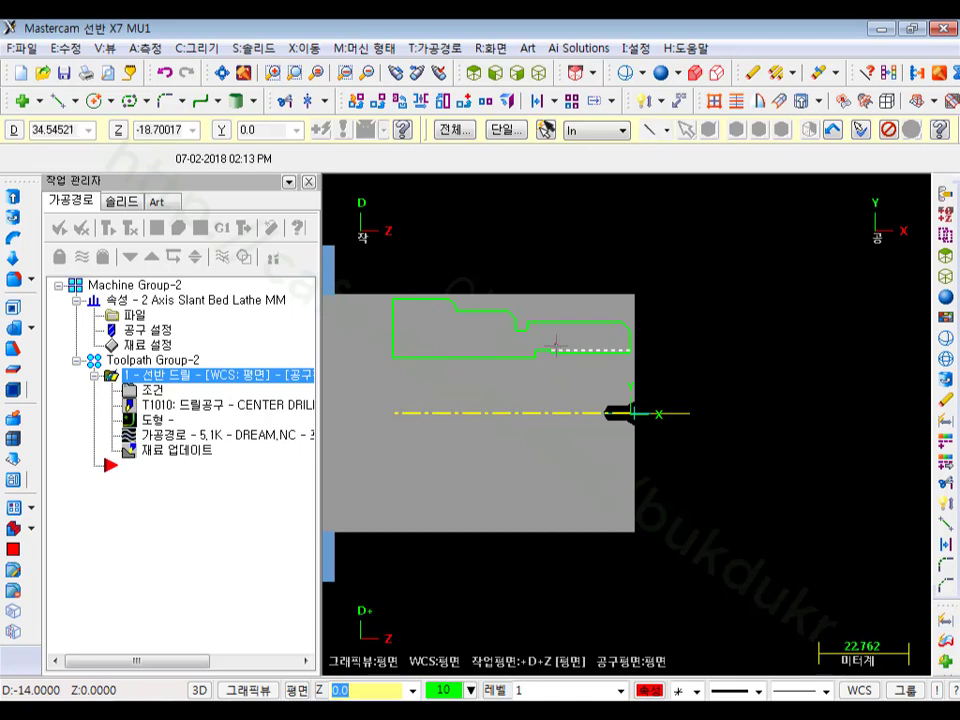
{"action": "scroll", "coordinate": [419, 371], "scroll_direction": "up", "scroll_amount": 1}
{"action": "scroll", "coordinate": [419, 371], "scroll_direction": "up", "scroll_amount": 1}
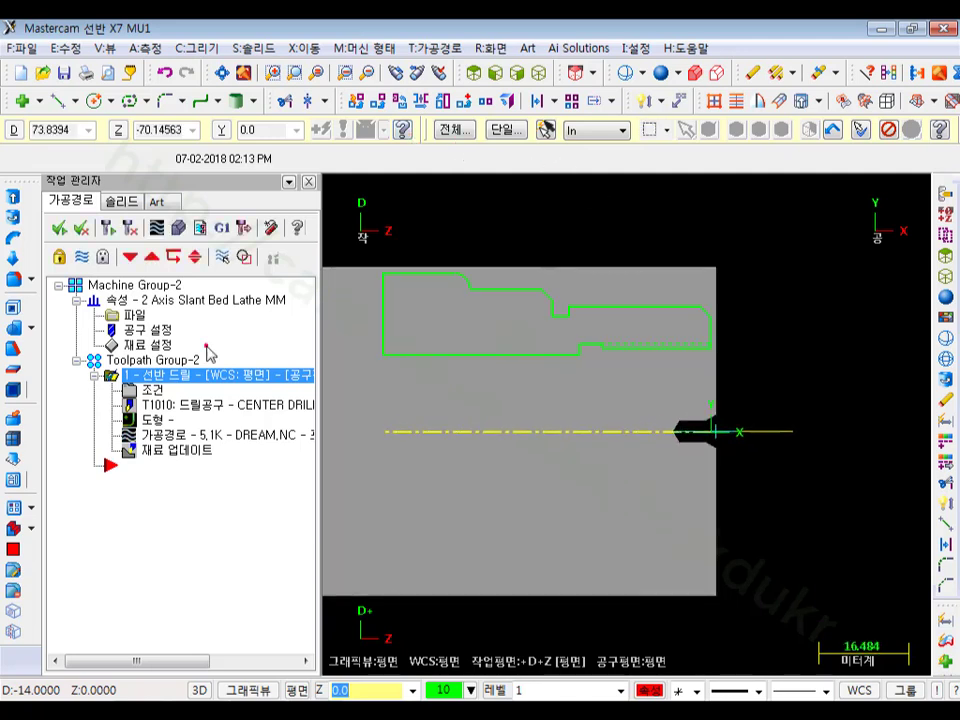
{"action": "right_click_drag", "start_coordinate": [150, 373], "coordinate": [186, 523]}
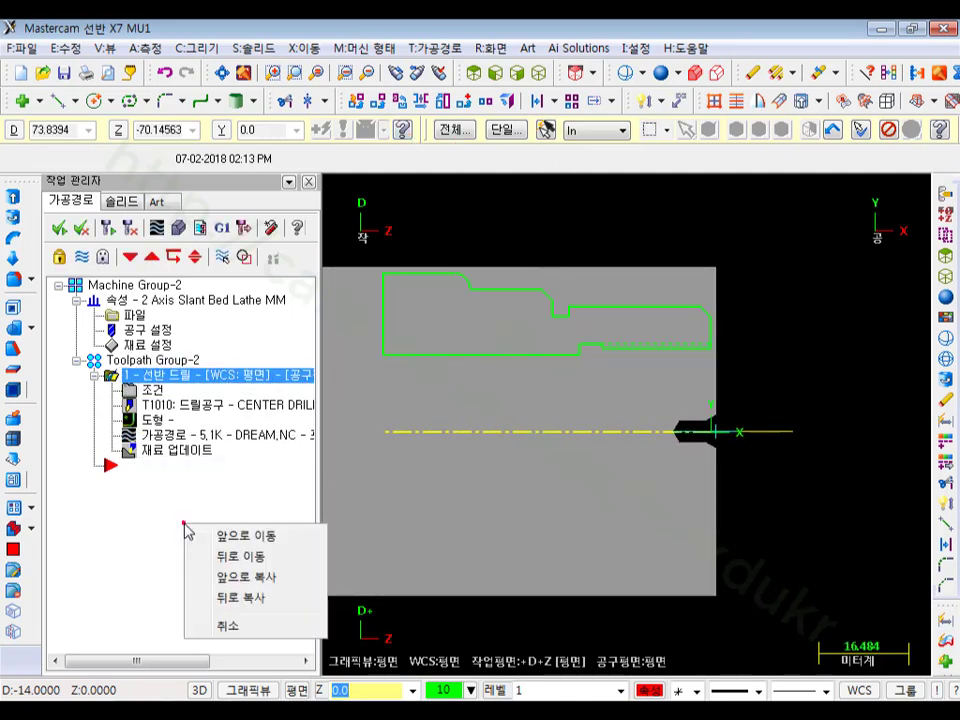
{"action": "left_click", "coordinate": [265, 597]}
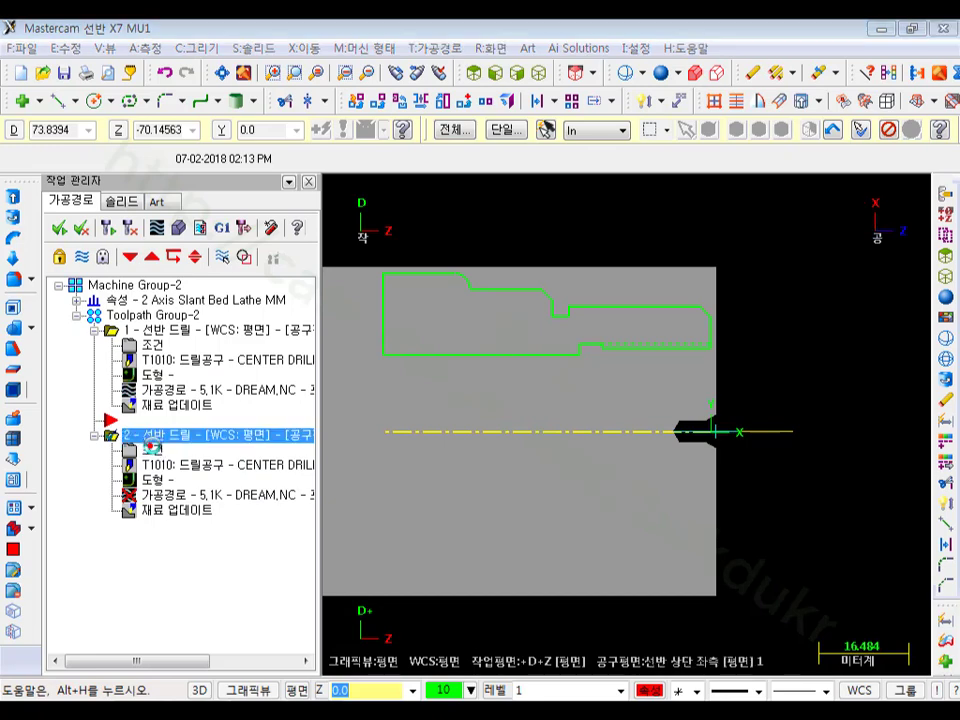
{"action": "left_click", "coordinate": [127, 344]}
{"action": "left_click", "coordinate": [113, 215]}
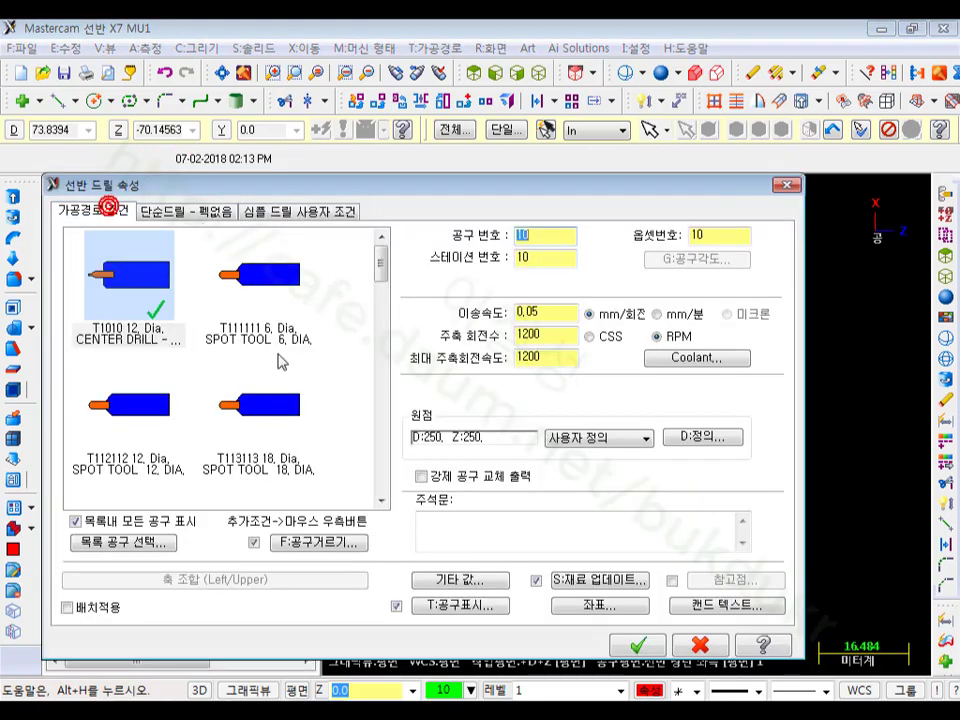
Step: Select the 20 mm diameter drill as the copied operation's tool and accept the adjusted tool settings
{"action": "left_click", "coordinate": [385, 480]}
{"action": "left_click", "coordinate": [385, 479]}
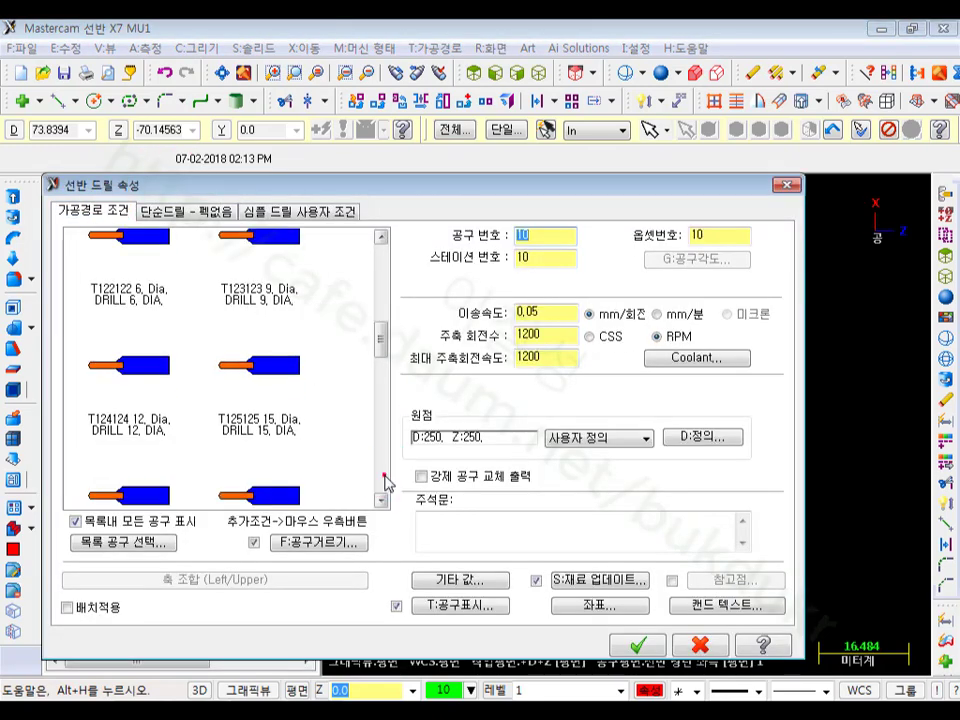
{"action": "left_click_drag", "start_coordinate": [381, 334], "coordinate": [385, 363]}
{"action": "left_click", "coordinate": [152, 410]}
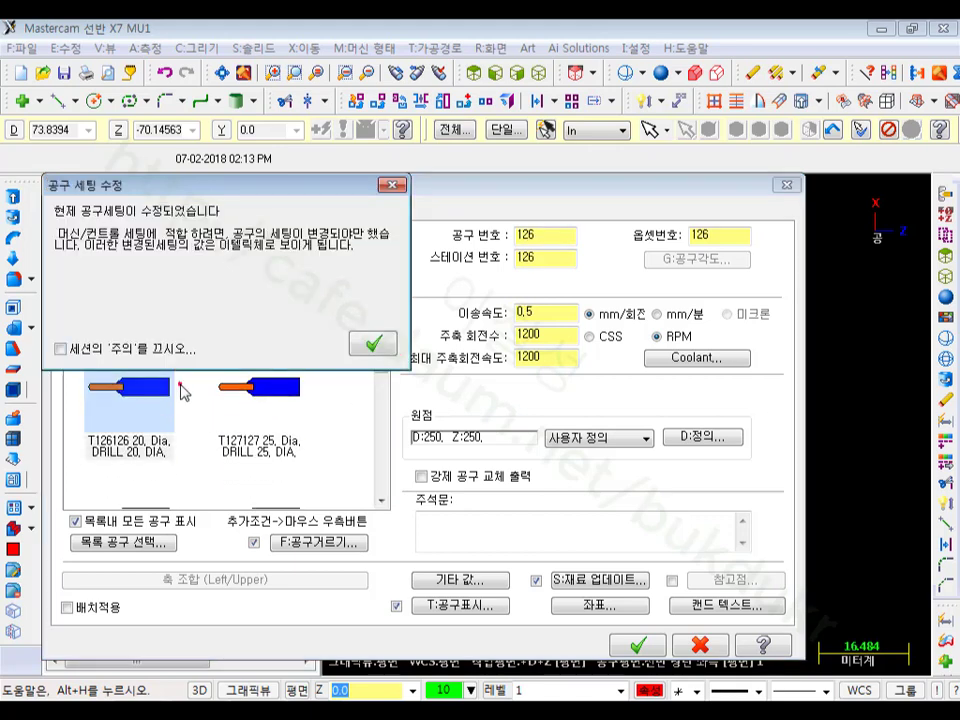
{"action": "left_click", "coordinate": [85, 356]}
{"action": "left_click", "coordinate": [373, 343]}
{"action": "left_click", "coordinate": [141, 390]}
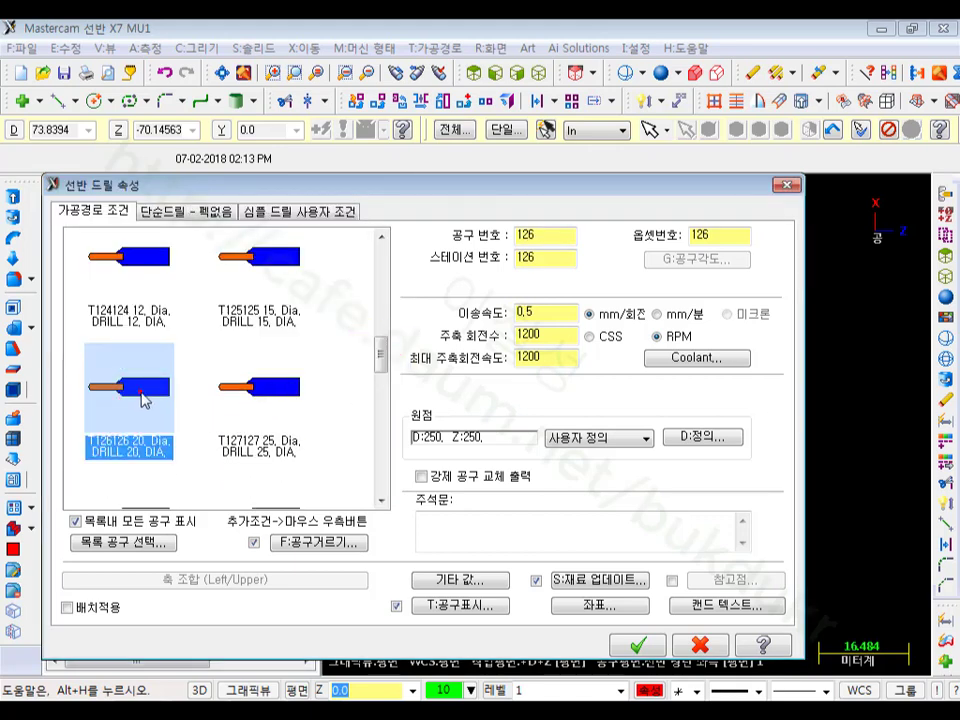
Step: Review the 20 mm drill's tool definition and dimensions, then accept the definition
{"action": "left_click", "coordinate": [142, 419]}
{"action": "left_click", "coordinate": [142, 419]}
{"action": "double_click", "coordinate": [142, 422]}
{"action": "left_click", "coordinate": [268, 517]}
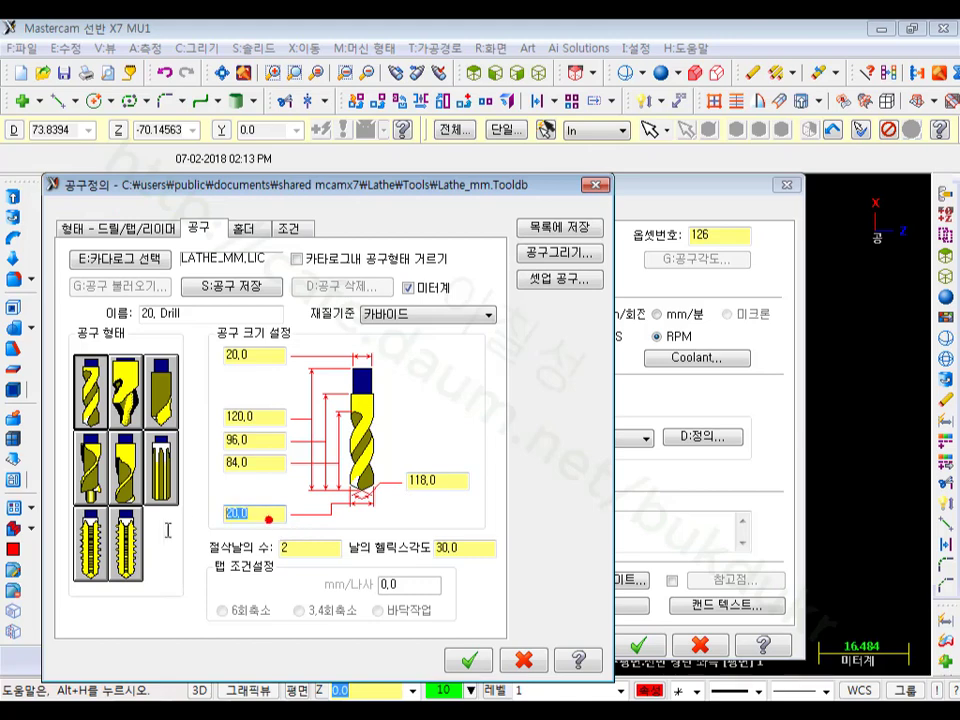
{"action": "left_click", "coordinate": [261, 606]}
{"action": "left_click", "coordinate": [470, 658]}
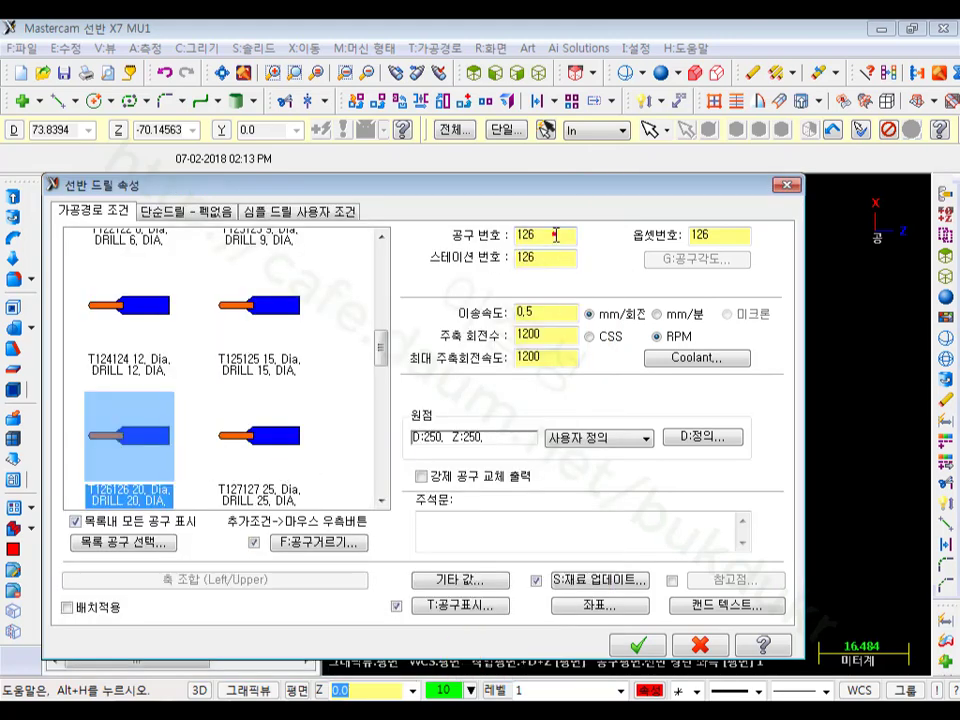
Step: Set the tool number, station number and offset number of the 20 mm drill all to 12
{"action": "double_click", "coordinate": [553, 234]}
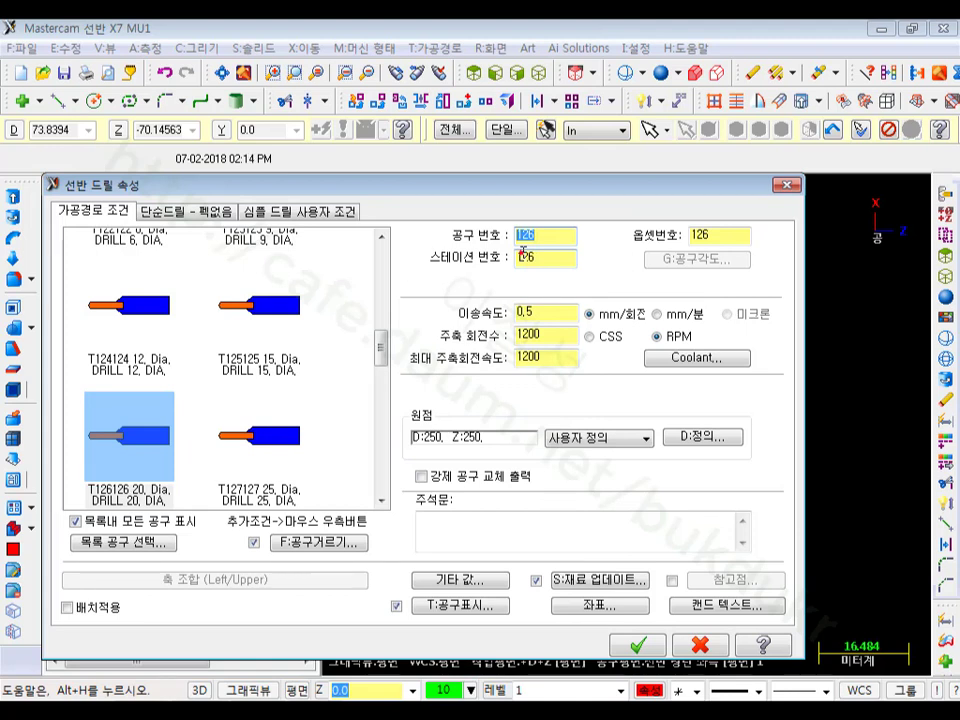
{"action": "type", "text": "1"}
{"action": "left_click", "coordinate": [553, 257]}
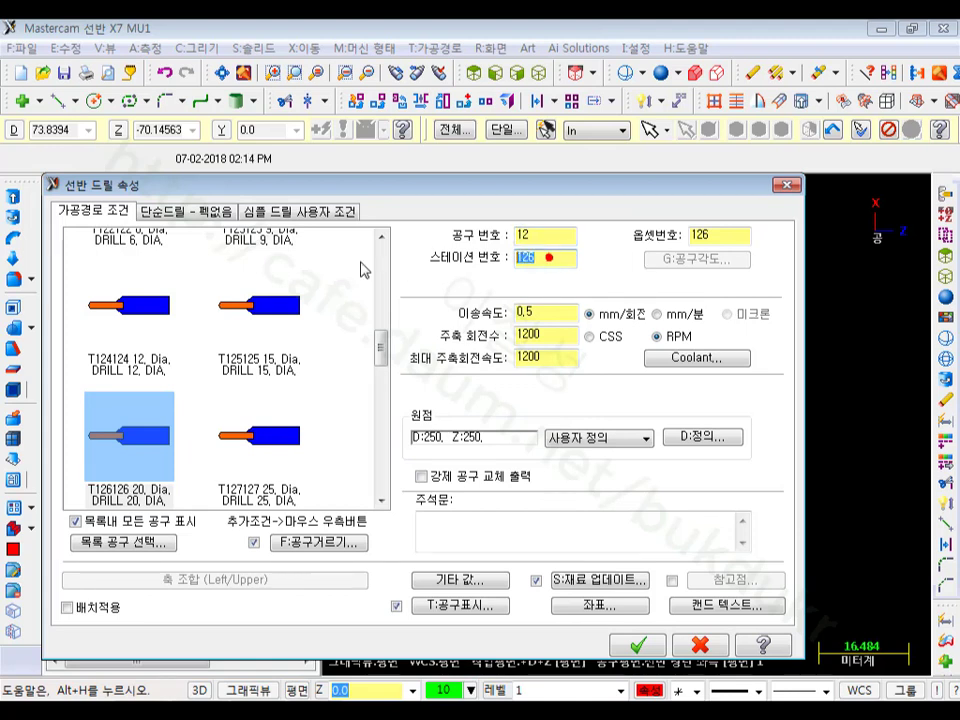
{"action": "type", "text": "12"}
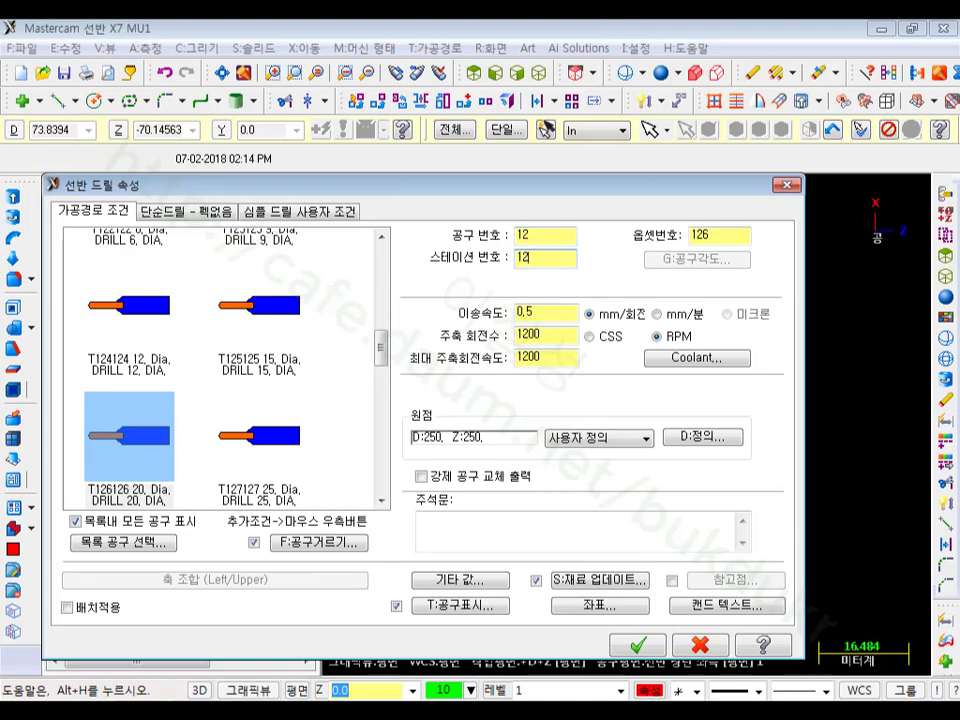
{"action": "left_click", "coordinate": [700, 235]}
{"action": "type", "text": "12"}
Step: Set the feed rate to 0.2 mm/rev and the spindle speed to 350 RPM, and update the maximum spindle speed
{"action": "double_click", "coordinate": [539, 310]}
{"action": "type", "text": "0"}
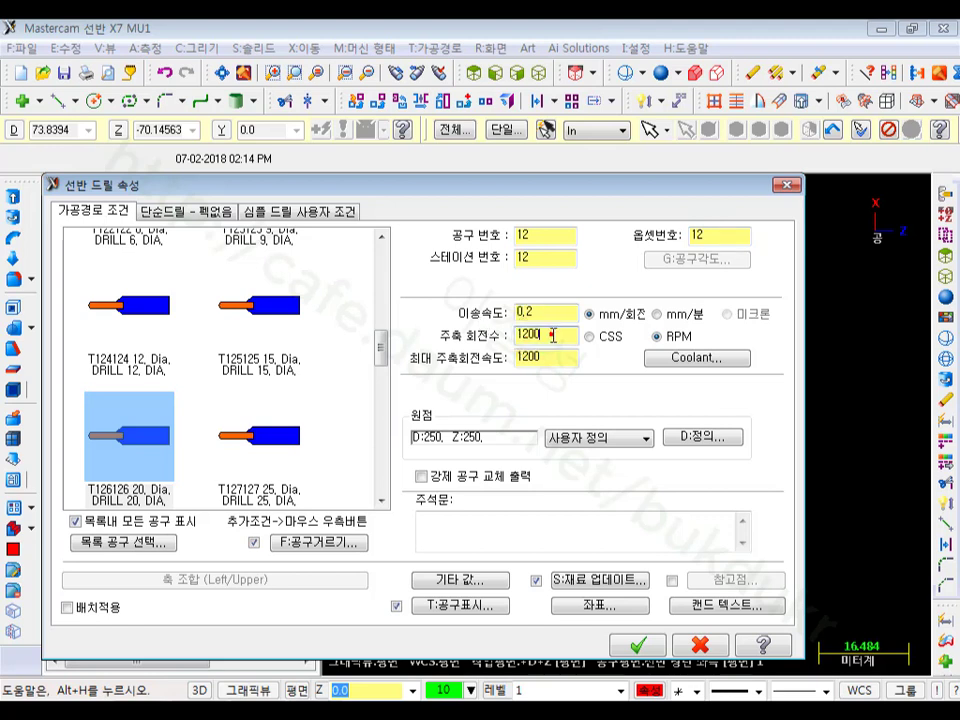
{"action": "double_click", "coordinate": [550, 336]}
{"action": "type", "text": "350"}
{"action": "left_click", "coordinate": [546, 360]}
{"action": "type", "text": "3"}
{"action": "left_click", "coordinate": [572, 337]}
Step: Choose the Chip break (G74) drill cycle and set the drilling depth to an absolute value of -68
{"action": "left_click", "coordinate": [204, 213]}
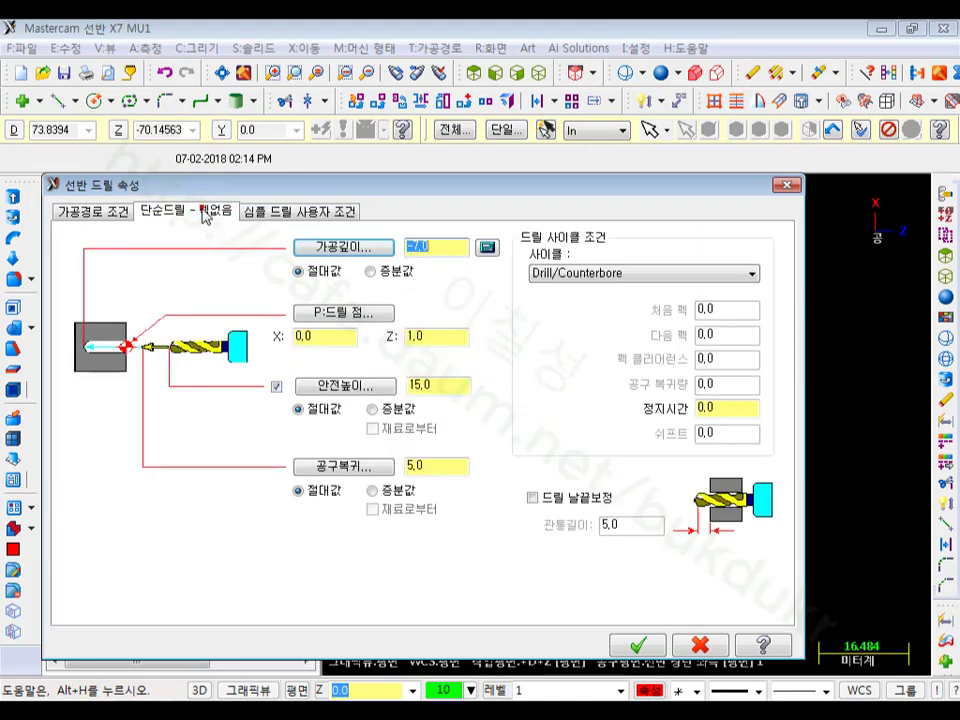
{"action": "left_click", "coordinate": [626, 274]}
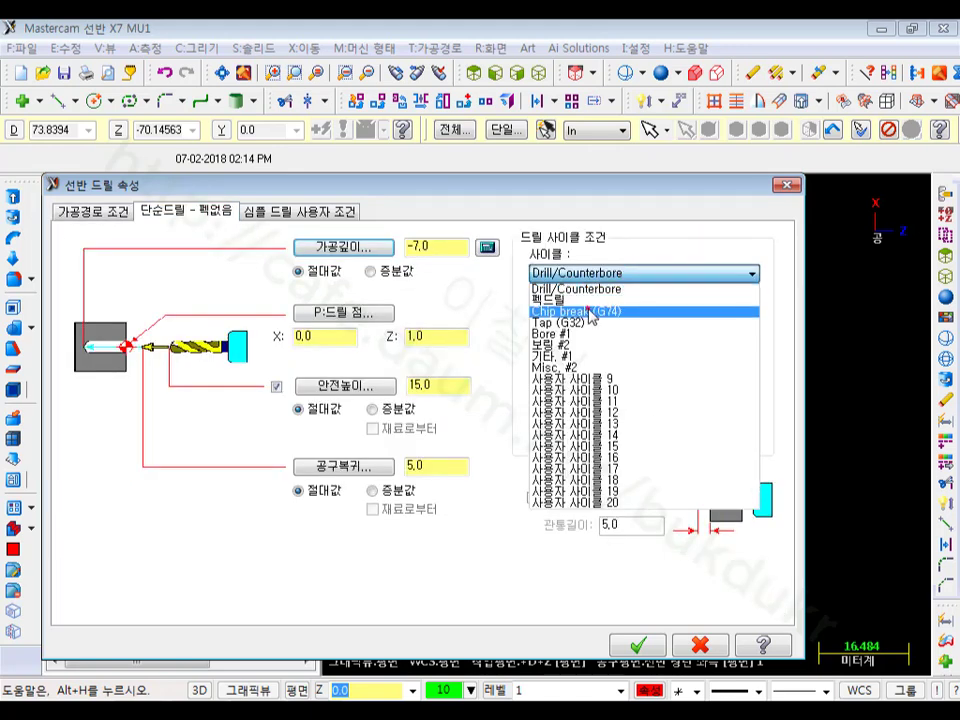
{"action": "left_click", "coordinate": [589, 311]}
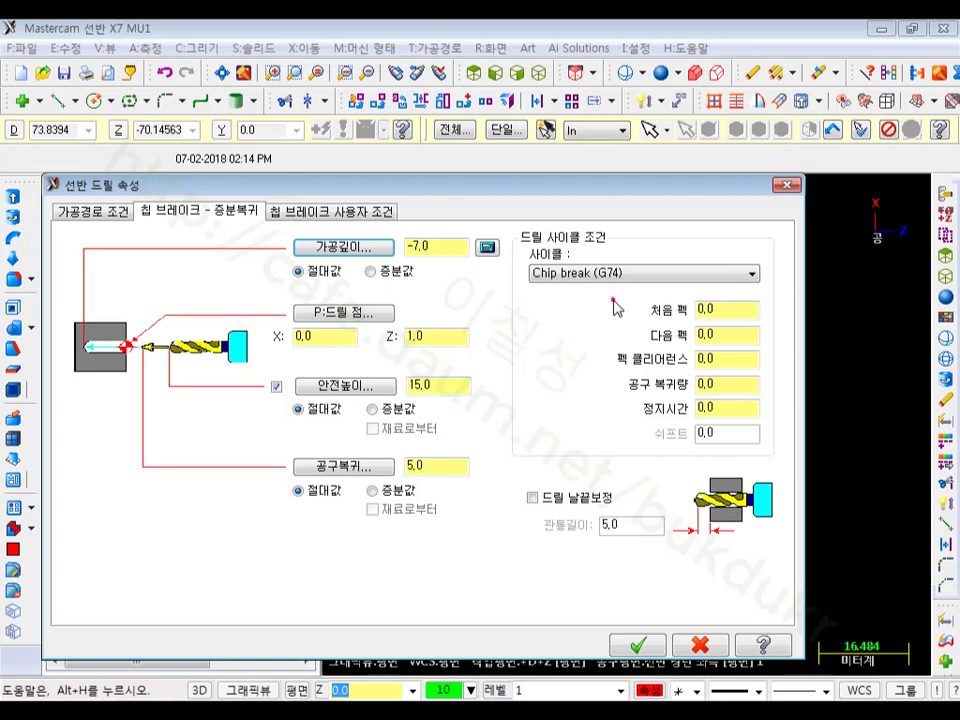
{"action": "left_click", "coordinate": [440, 247]}
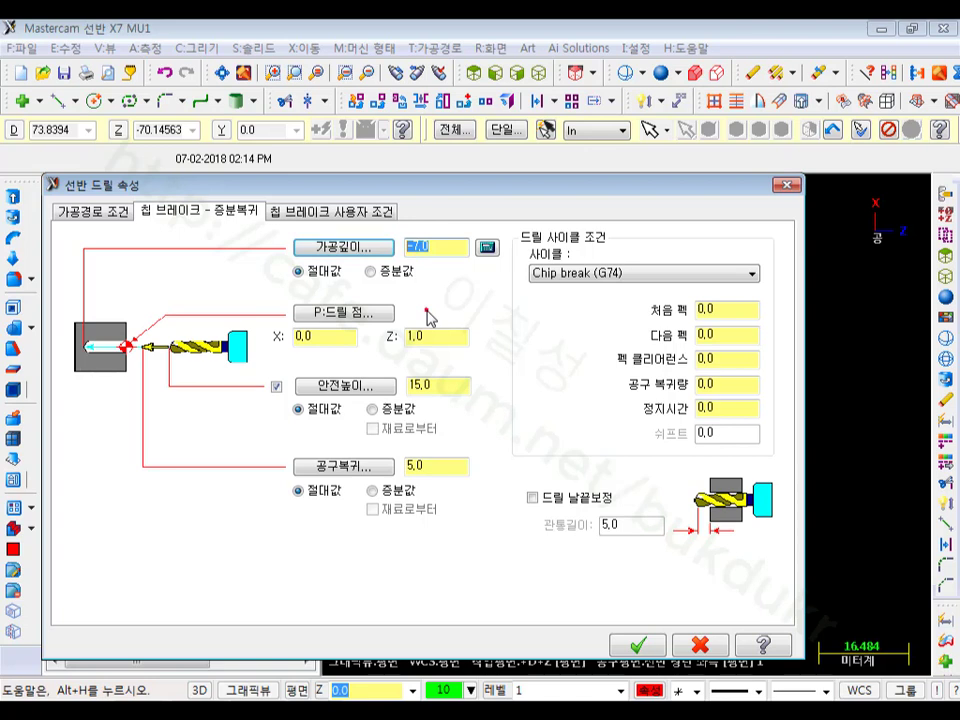
{"action": "type", "text": "-60-20"}
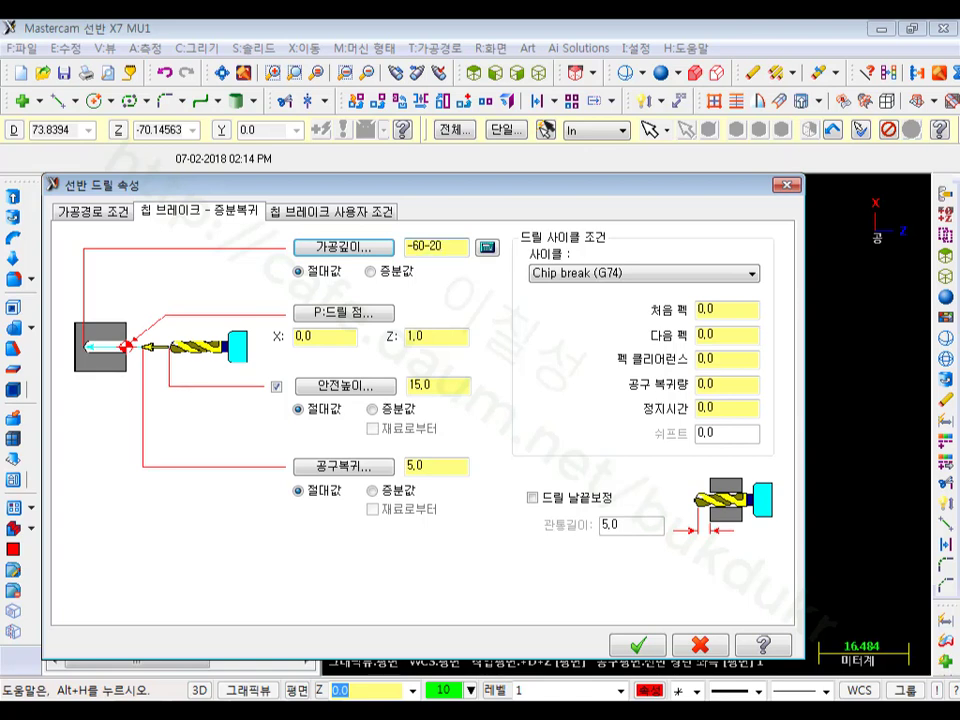
{"action": "type", "text": "+0.3-2"}
{"action": "key", "text": "Return"}
{"action": "left_click", "coordinate": [443, 336]}
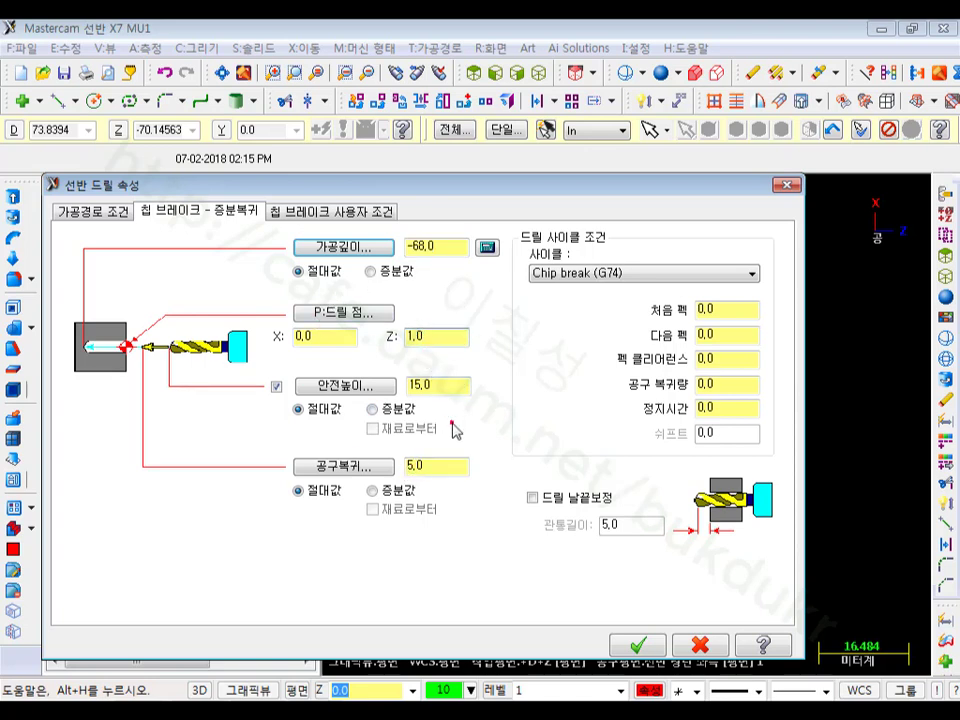
Step: Set the first peck and the subsequent peck to 2 and the peck clearance to 0.5
{"action": "left_click", "coordinate": [729, 310]}
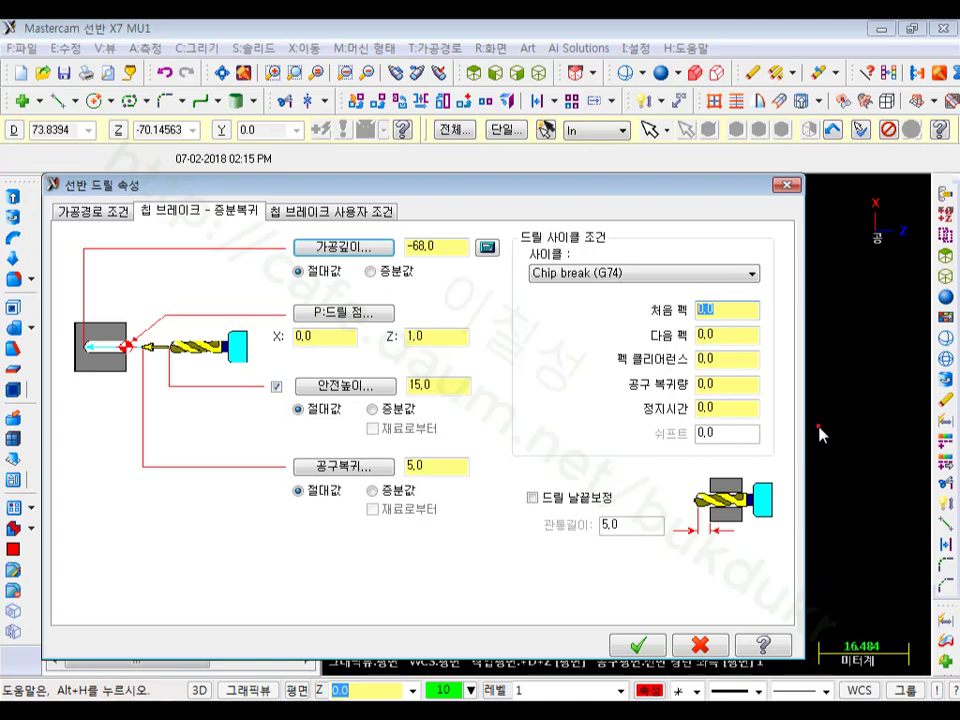
{"action": "type", "text": "2"}
{"action": "left_click", "coordinate": [743, 335]}
{"action": "type", "text": "2"}
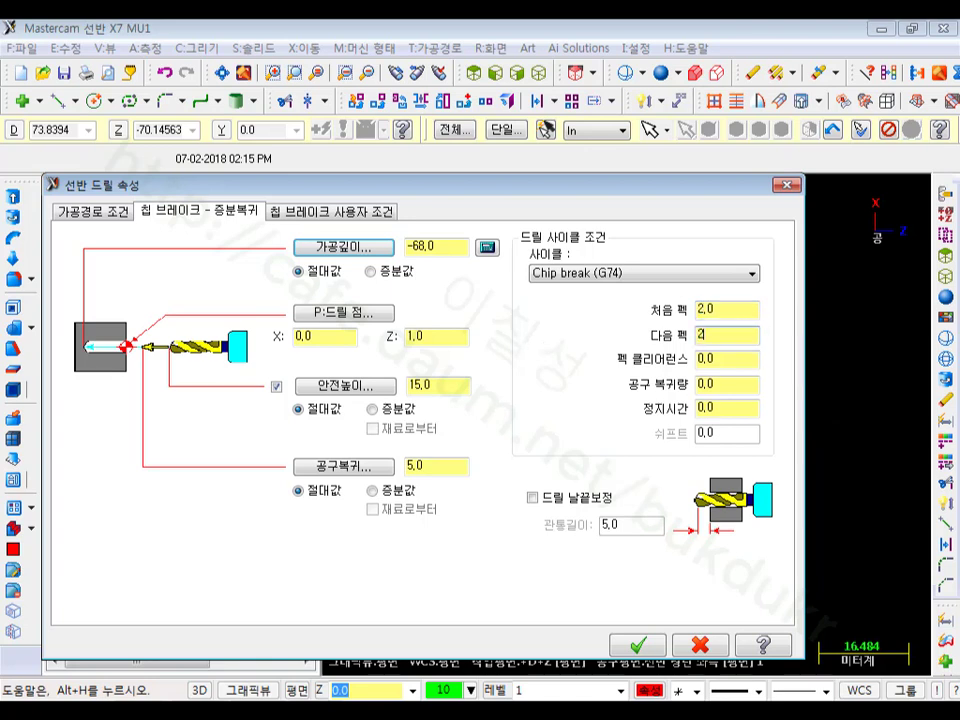
{"action": "left_click", "coordinate": [720, 360]}
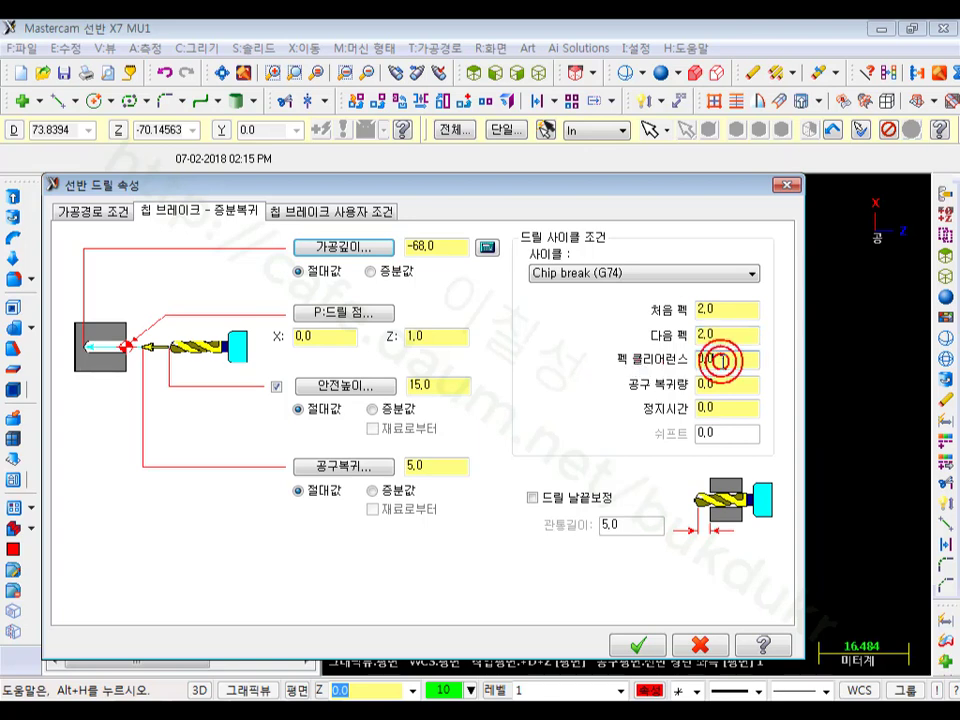
{"action": "double_click", "coordinate": [722, 360]}
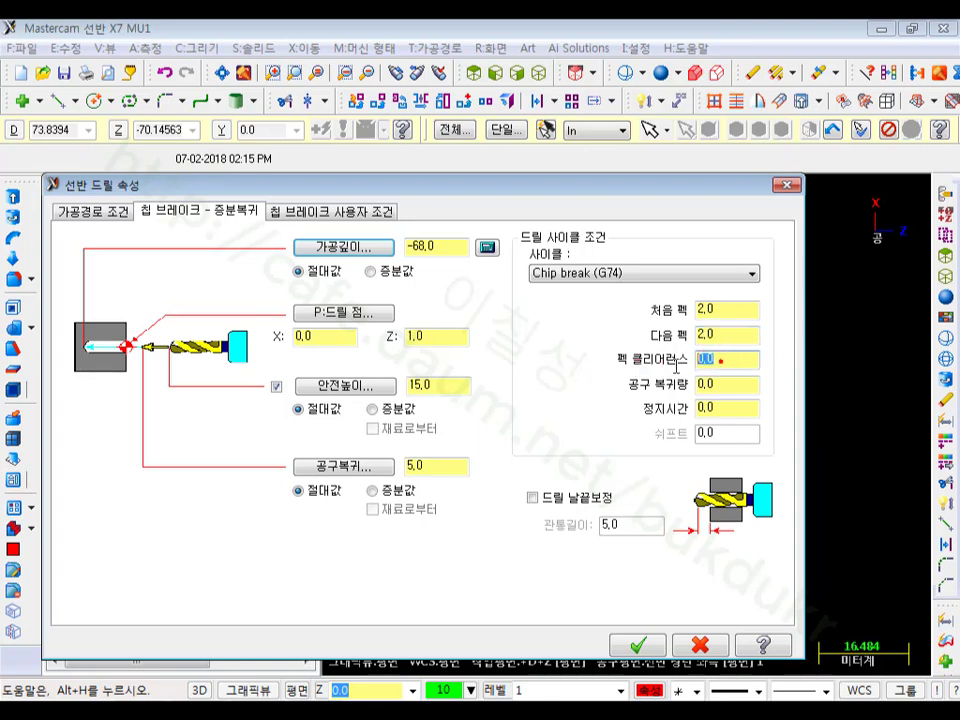
{"action": "type", "text": "0,5"}
{"action": "double_click", "coordinate": [718, 358]}
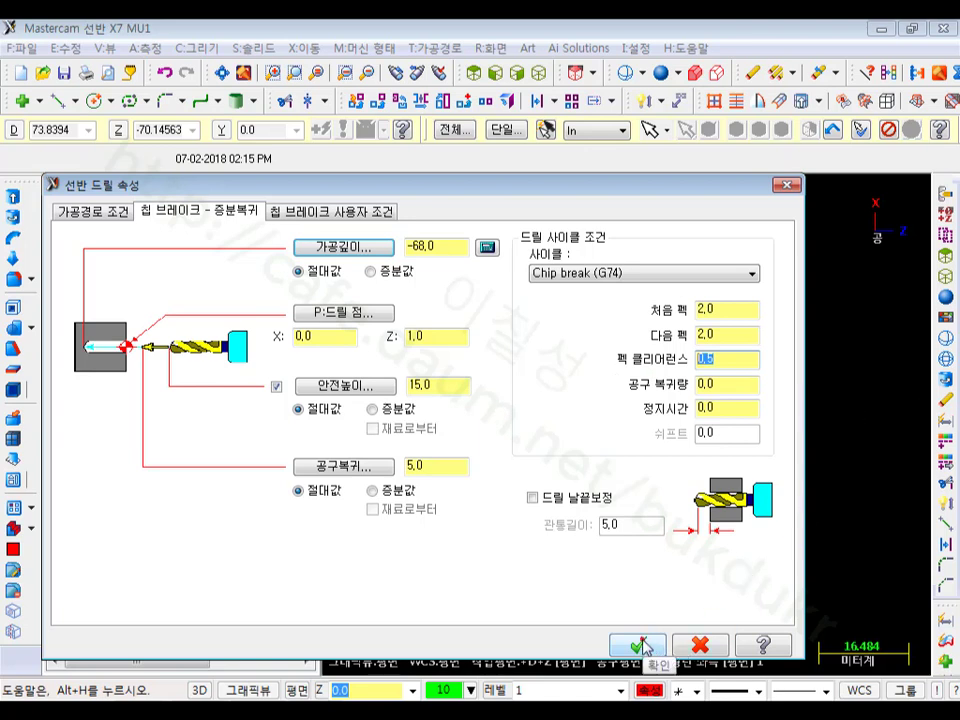
Step: Accept the chip-break drill parameters, regenerate the 20 mm drill toolpath, and move the insertion point below this operation
{"action": "double_click", "coordinate": [440, 246]}
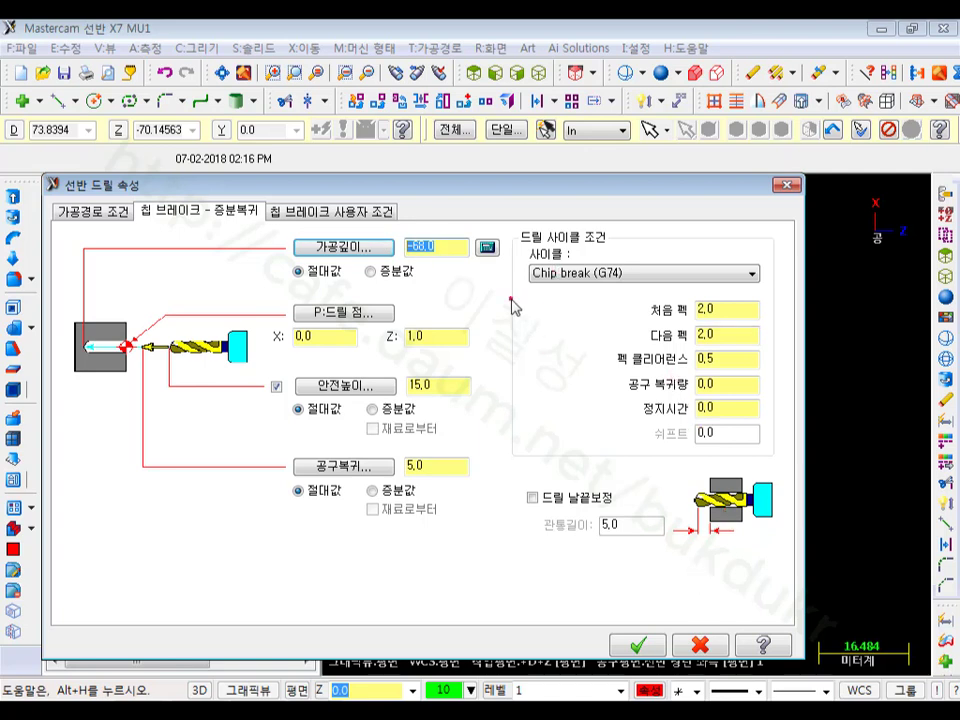
{"action": "left_click", "coordinate": [431, 247]}
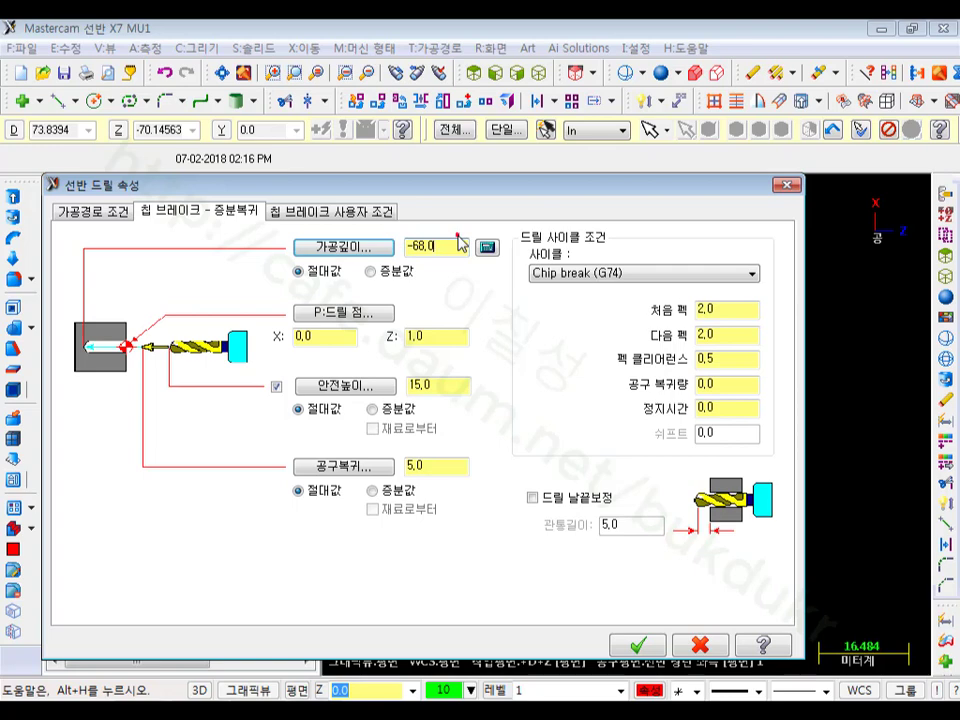
{"action": "left_click", "coordinate": [639, 648]}
{"action": "left_click", "coordinate": [108, 228]}
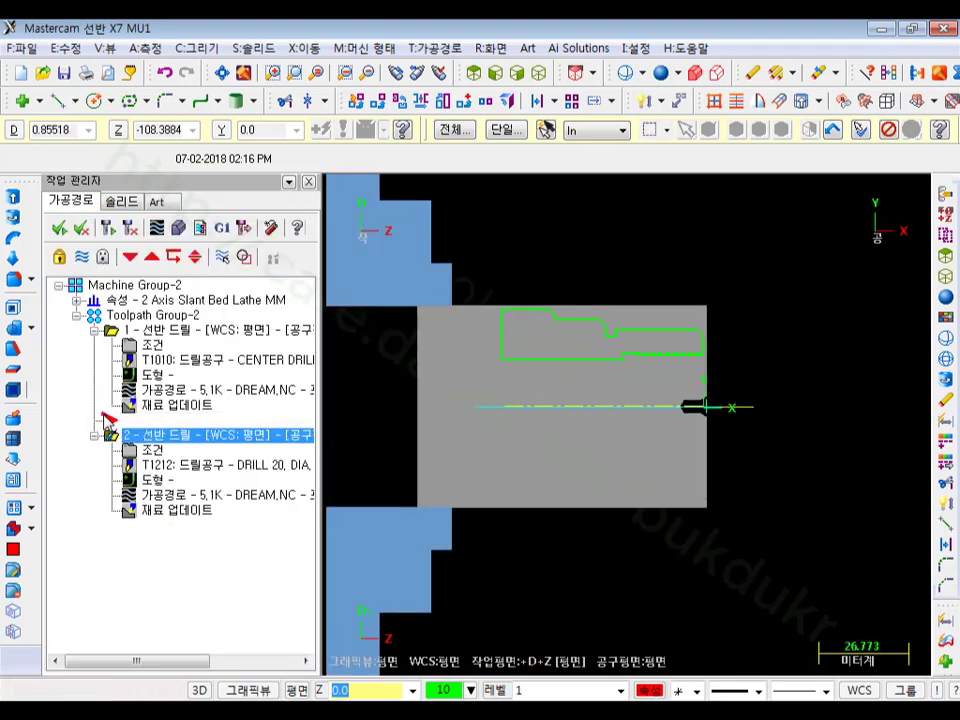
{"action": "left_click", "coordinate": [130, 258]}
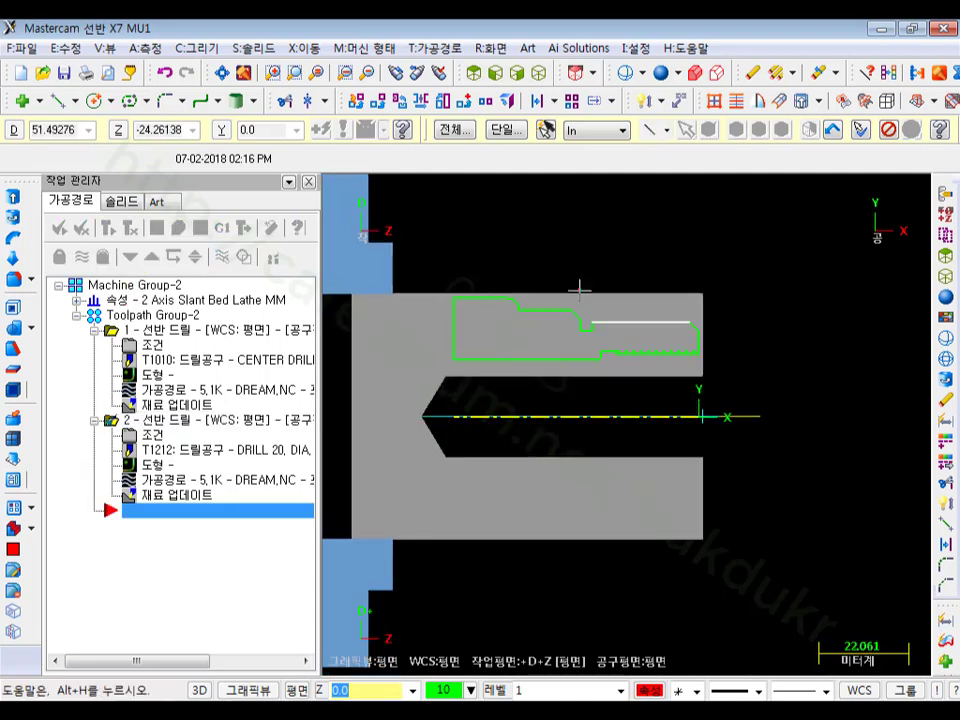
Step: Backplot all the drilling toolpaths in Toolpath Group-2 to check the tool motion
{"action": "left_click", "coordinate": [96, 331]}
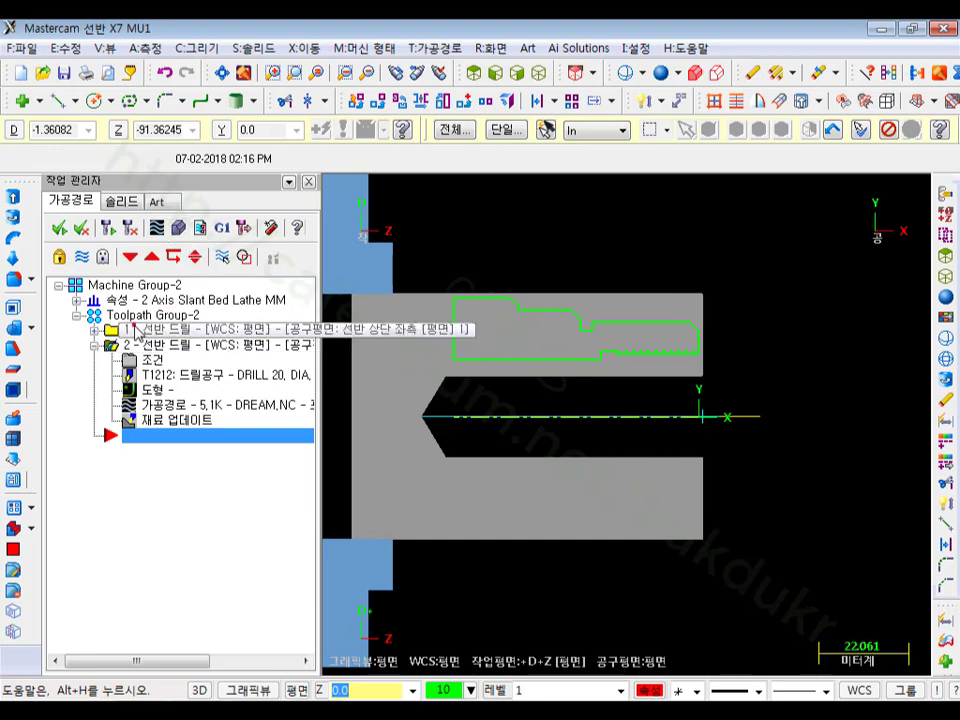
{"action": "left_click", "coordinate": [133, 316]}
{"action": "left_click", "coordinate": [156, 228]}
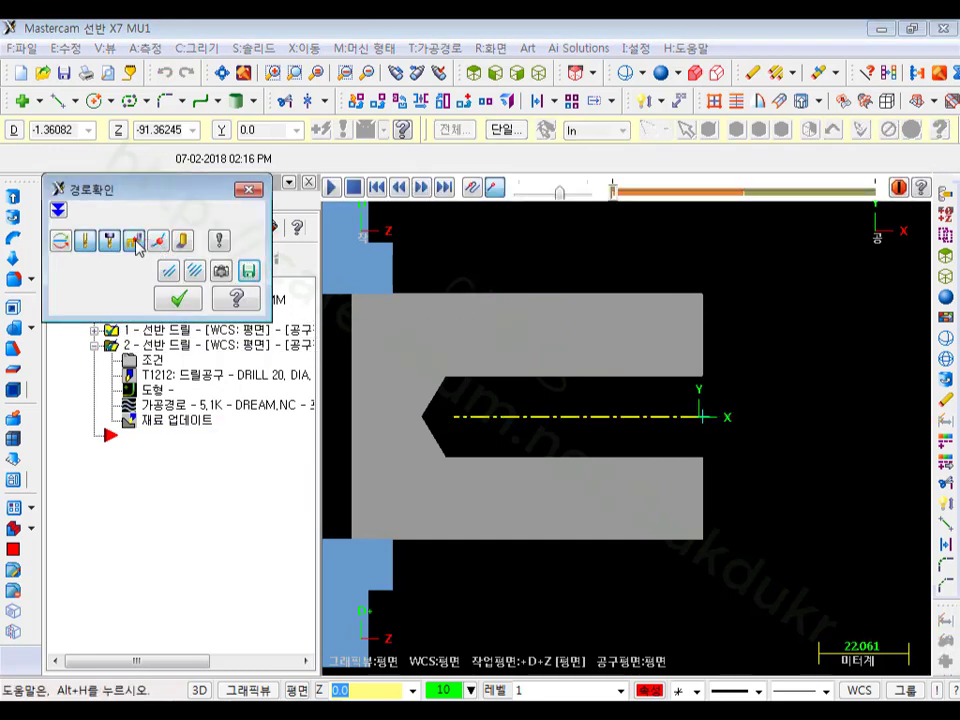
{"action": "scroll", "coordinate": [505, 505], "scroll_direction": "down", "scroll_amount": 2}
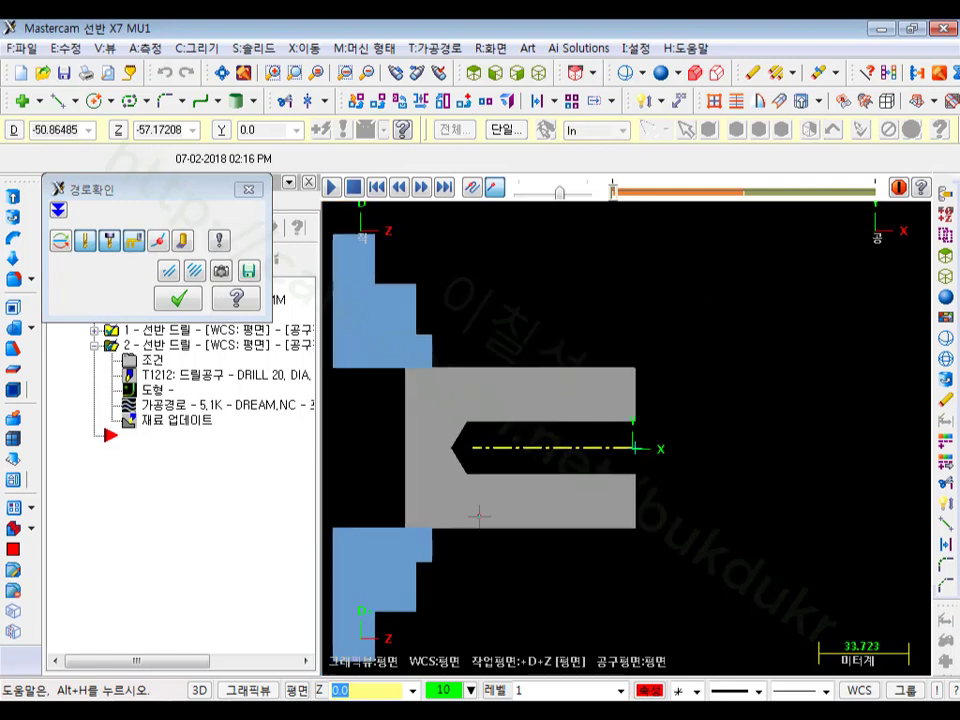
{"action": "key", "text": "r"}
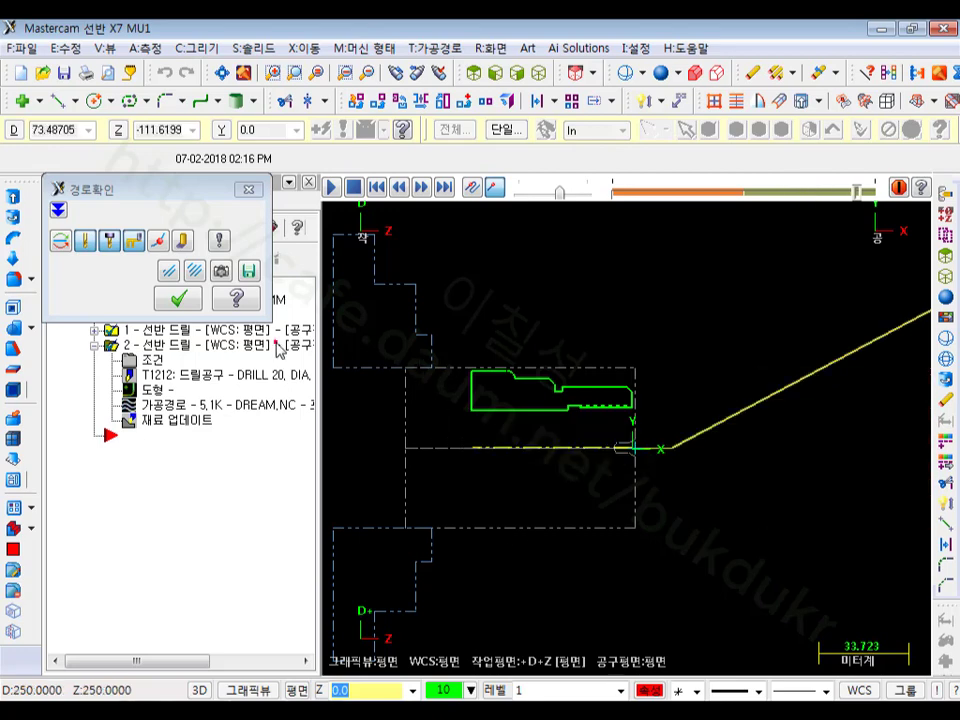
{"action": "left_click", "coordinate": [178, 298]}
{"action": "scroll", "coordinate": [462, 455], "scroll_direction": "up", "scroll_amount": 2}
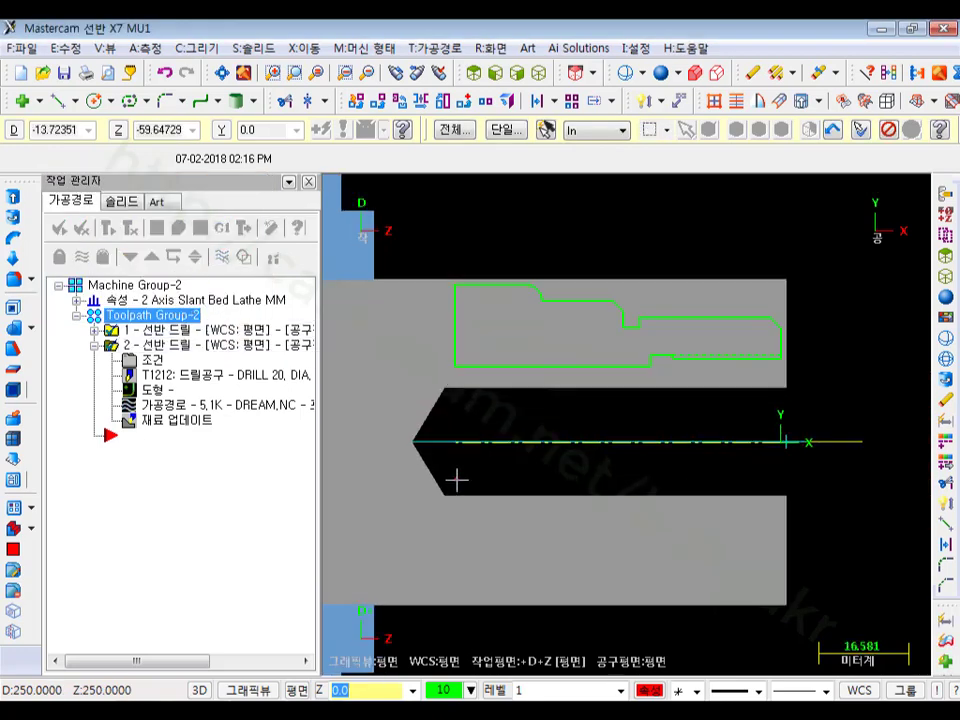
Step: Check the PDF's cutting conditions table and start a roughing toolpath in Mastercam, chaining the outer profile from the front chamfer to the rear outside-diameter line
{"action": "key", "text": "alt+Tab"}
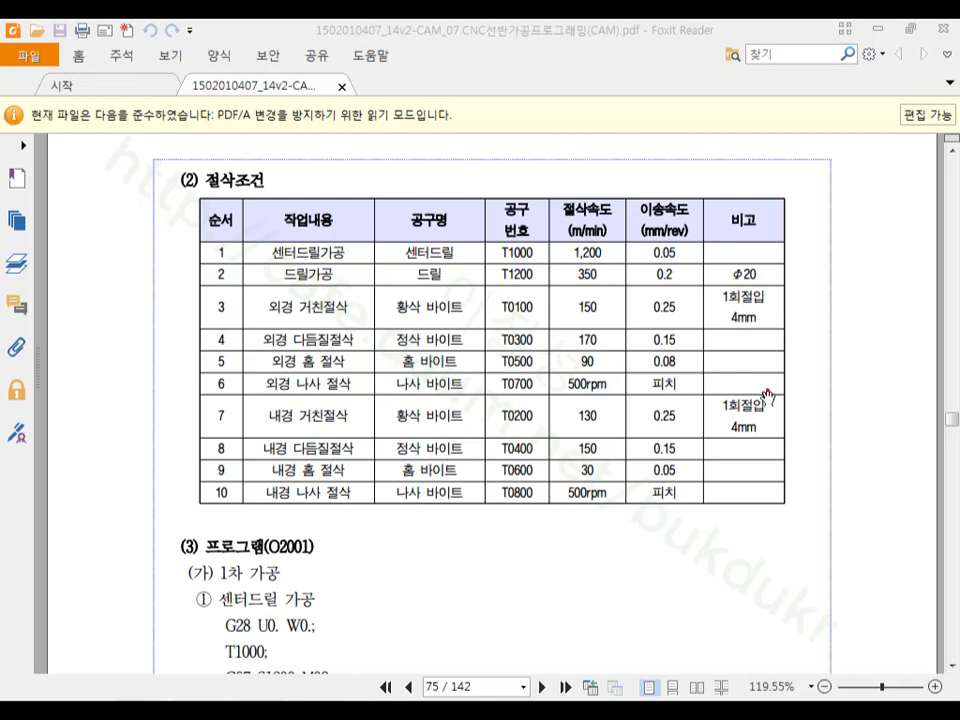
{"action": "key", "text": "alt+Tab"}
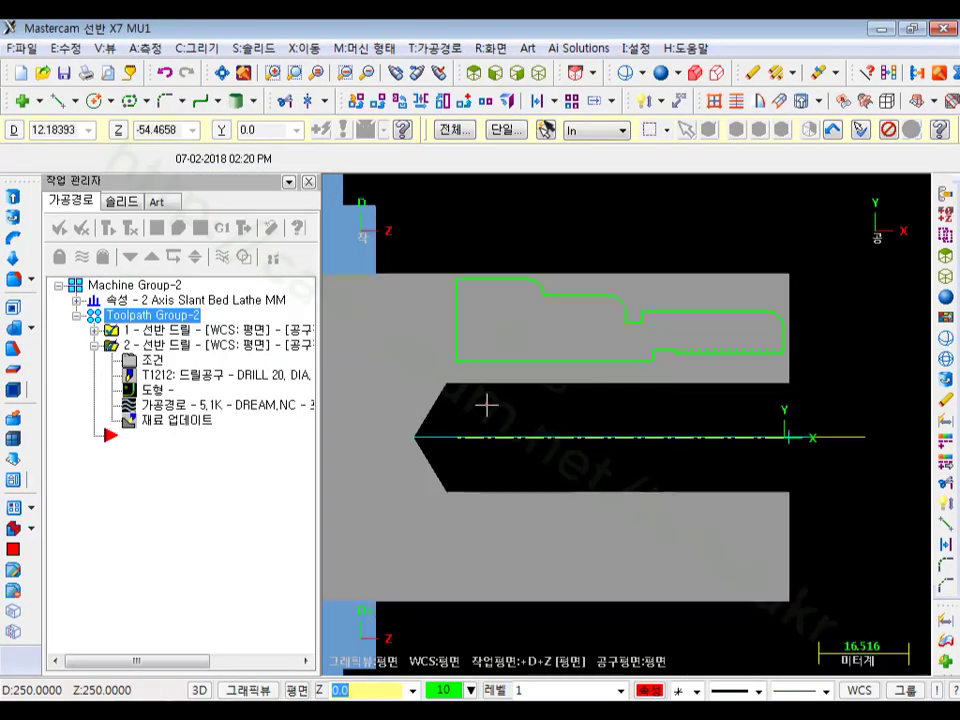
{"action": "left_click", "coordinate": [435, 47]}
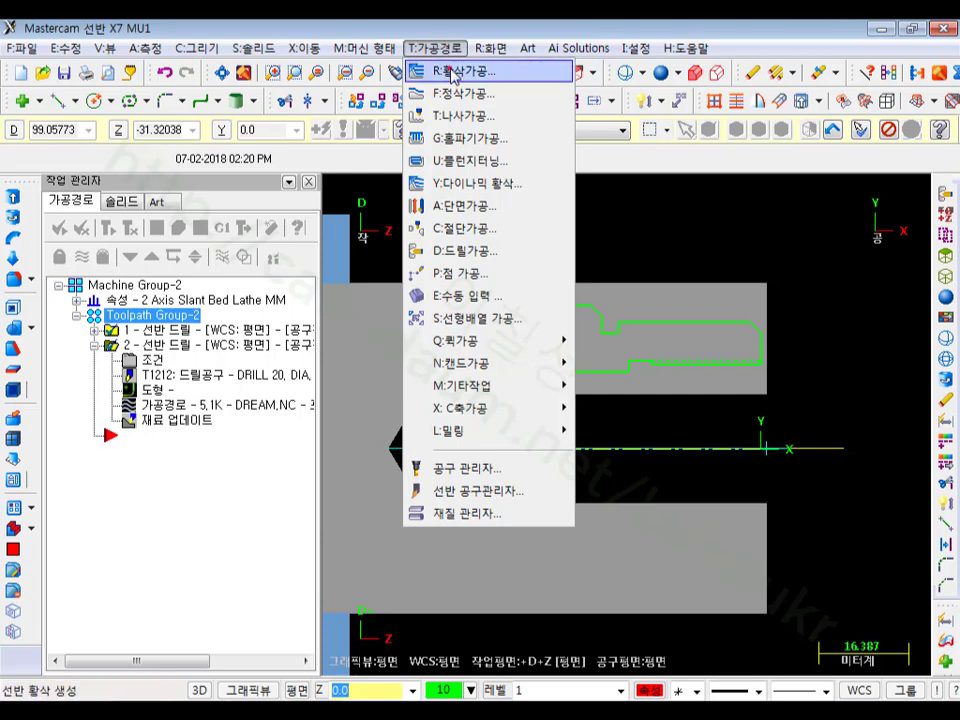
{"action": "left_click", "coordinate": [455, 72]}
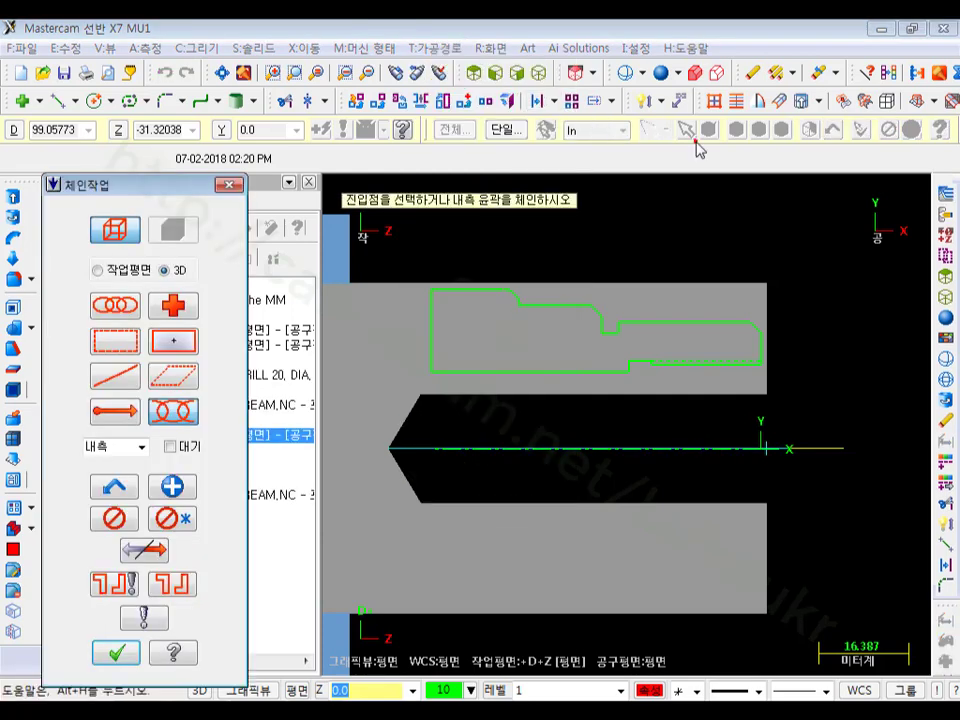
{"action": "scroll", "coordinate": [669, 219], "scroll_direction": "up", "scroll_amount": 1}
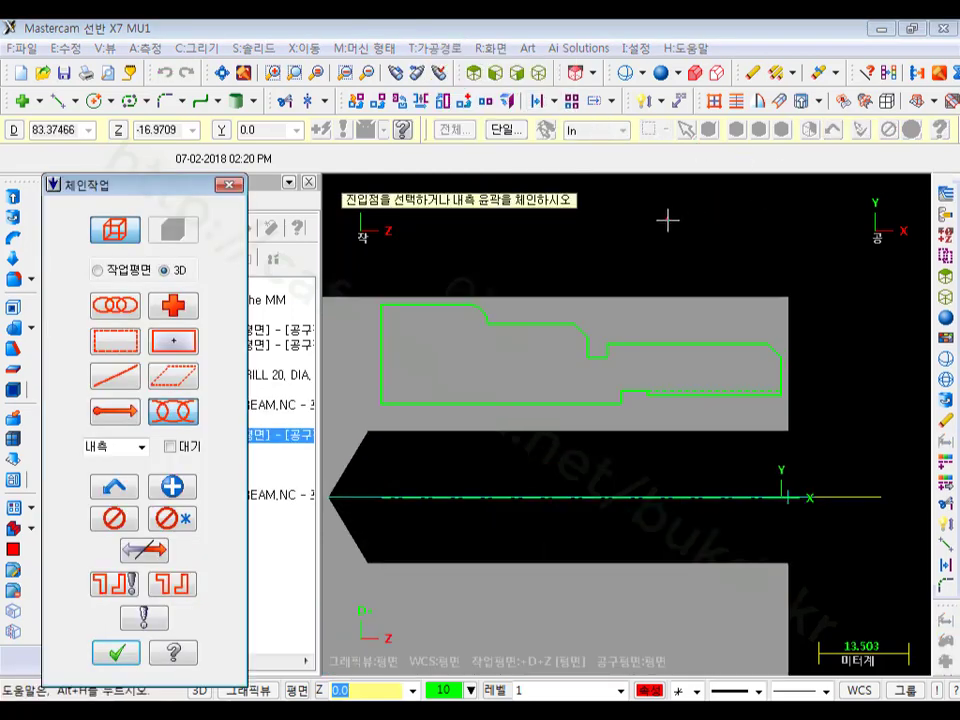
{"action": "left_click", "coordinate": [773, 351]}
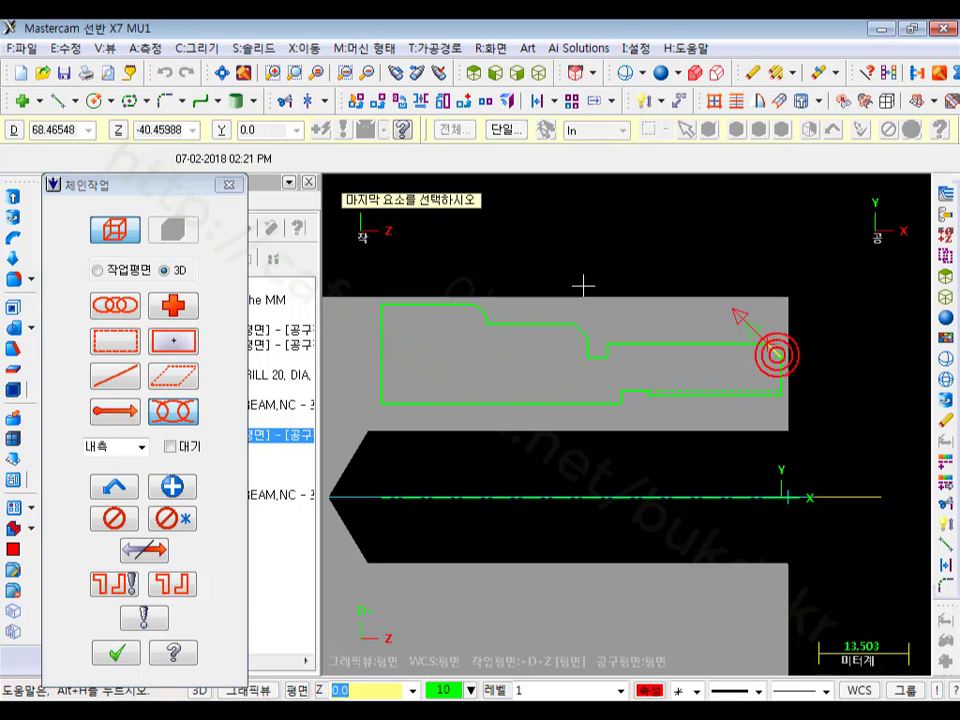
{"action": "left_click", "coordinate": [409, 297]}
{"action": "scroll", "coordinate": [831, 429], "scroll_direction": "down", "scroll_amount": 2}
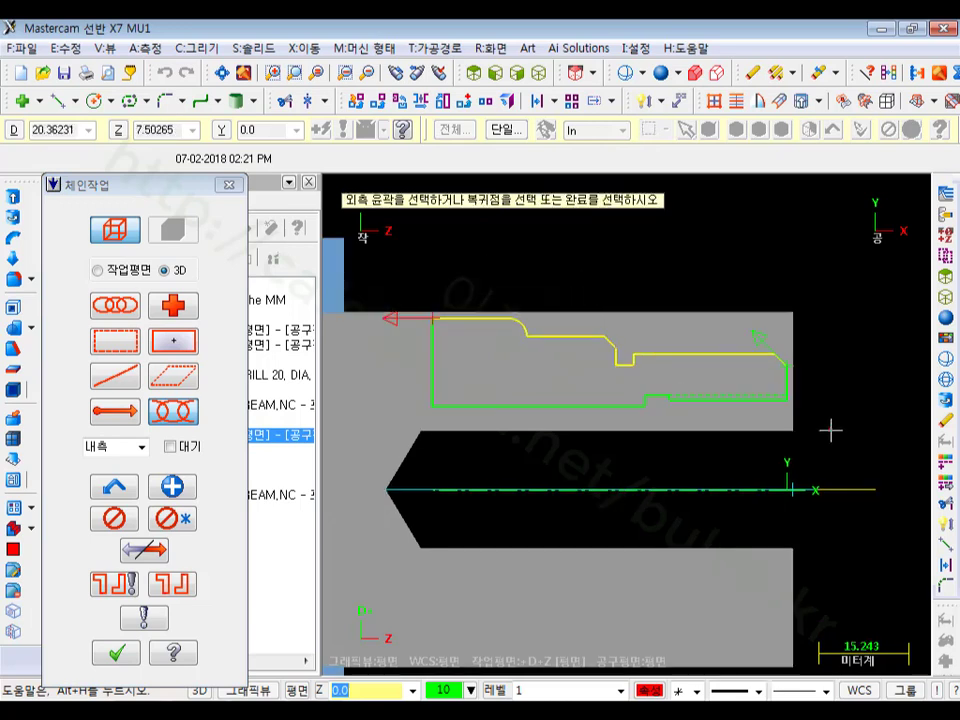
{"action": "left_click", "coordinate": [115, 655]}
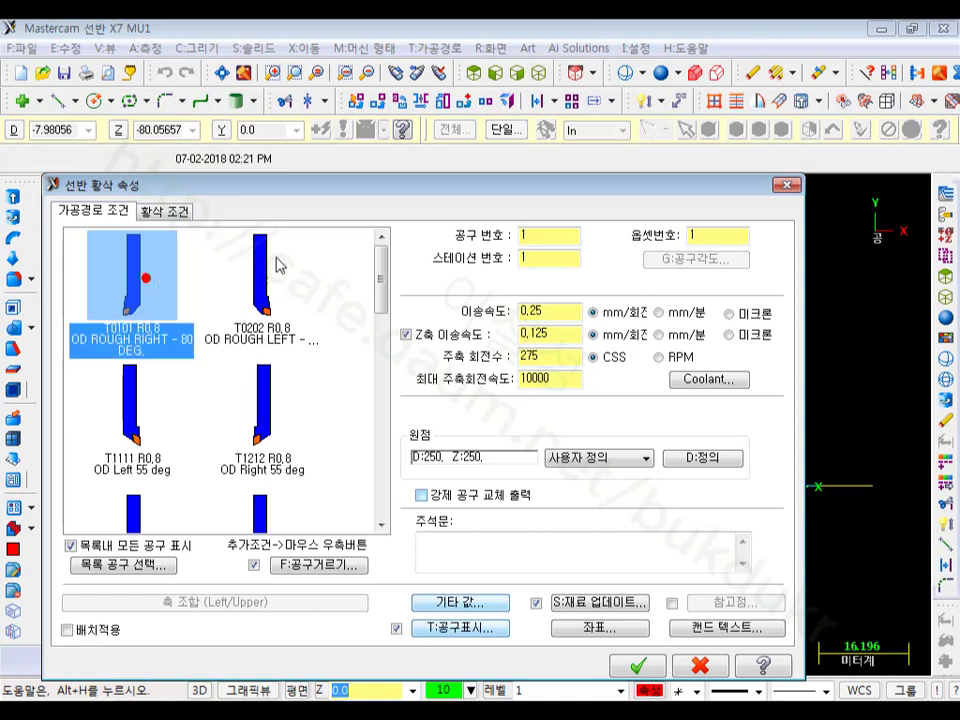
Step: For roughing tool T0101, disable the separate Z-axis feed rate, and set the spindle speed to 150 CSS and the maximum spindle speed to 2000
{"action": "left_click", "coordinate": [545, 231]}
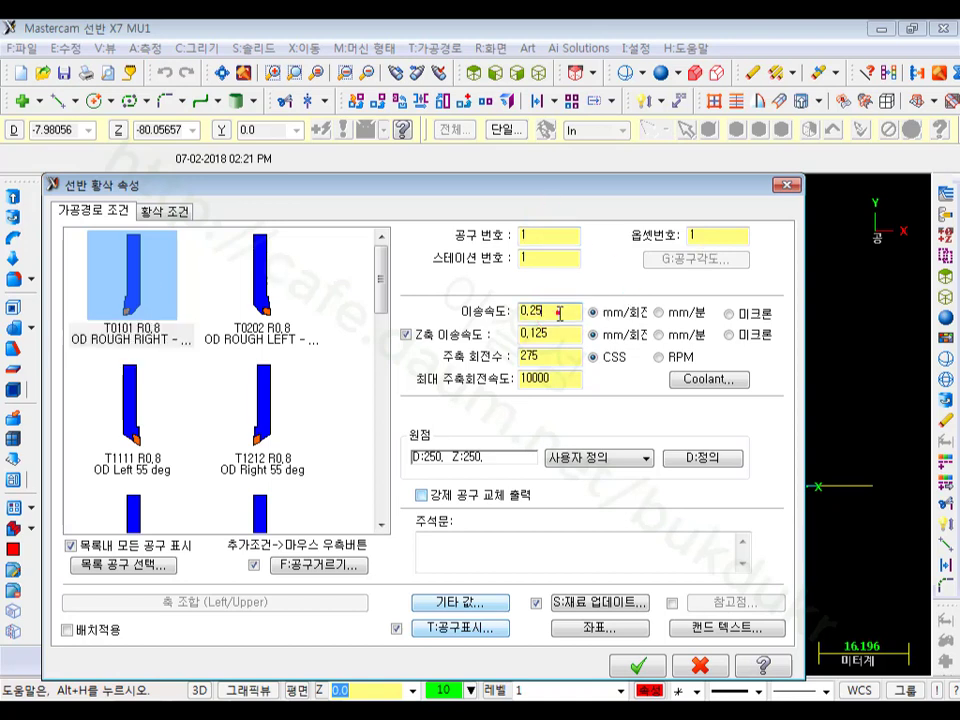
{"action": "left_click", "coordinate": [406, 334]}
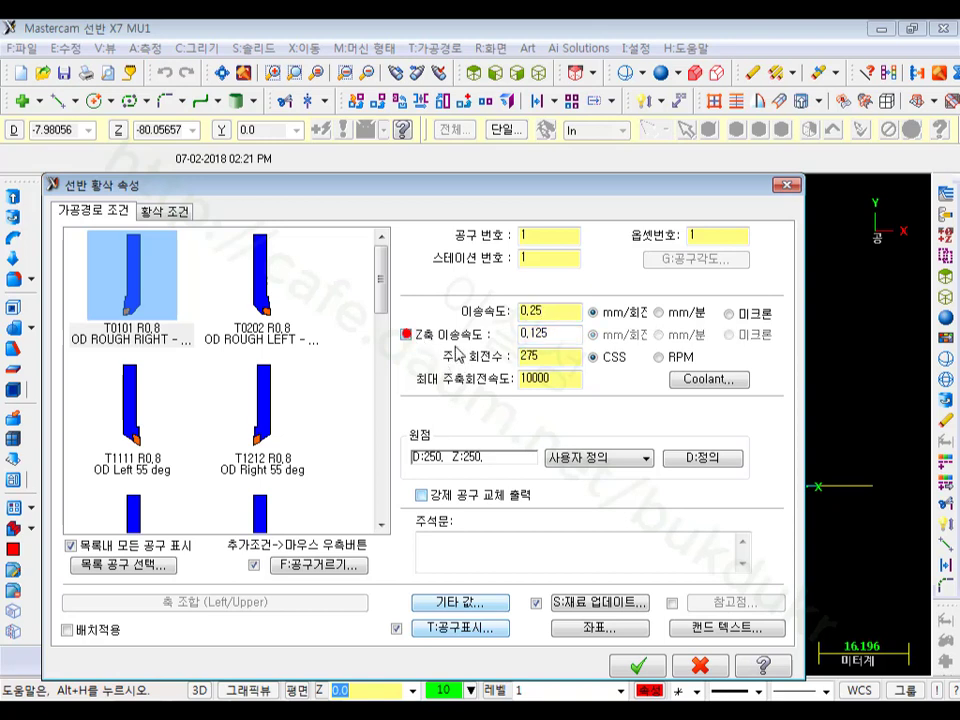
{"action": "double_click", "coordinate": [532, 357]}
{"action": "type", "text": "150"}
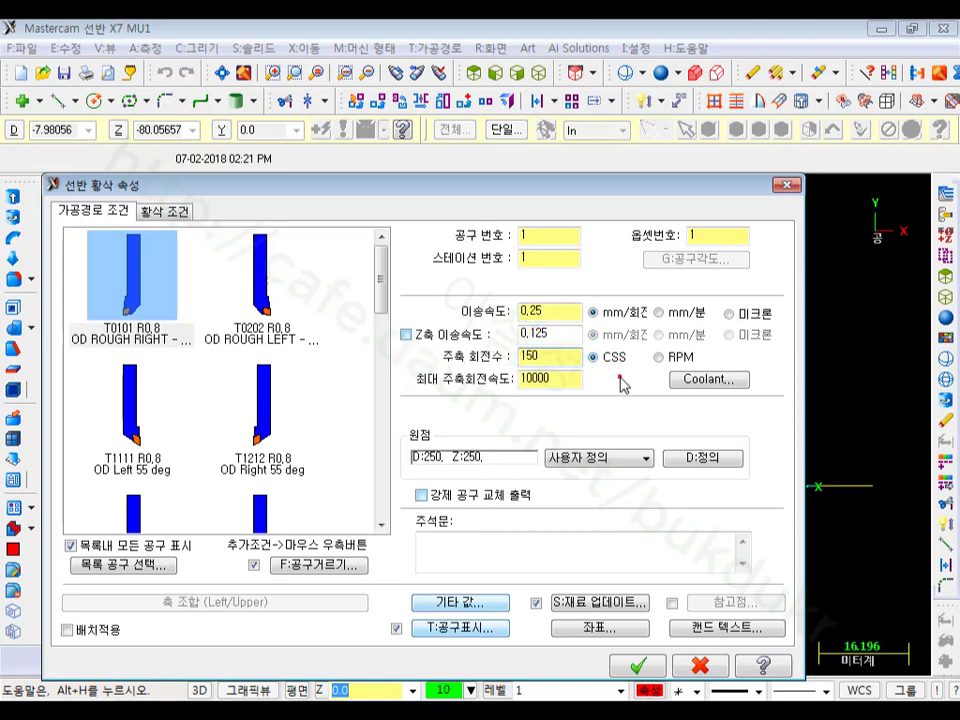
{"action": "double_click", "coordinate": [555, 379]}
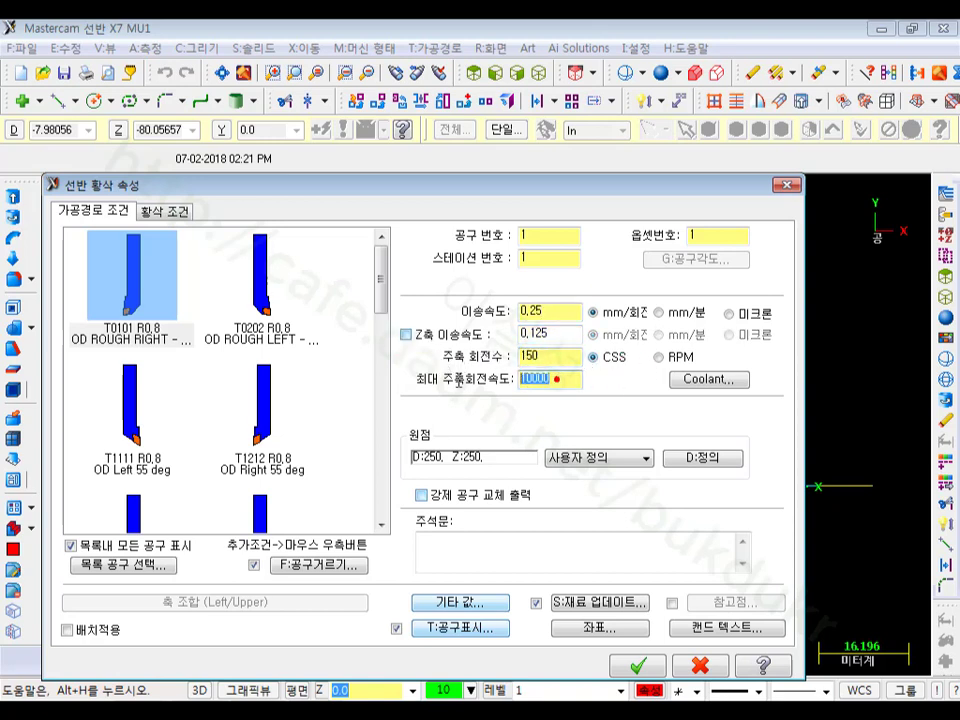
{"action": "type", "text": "20"}
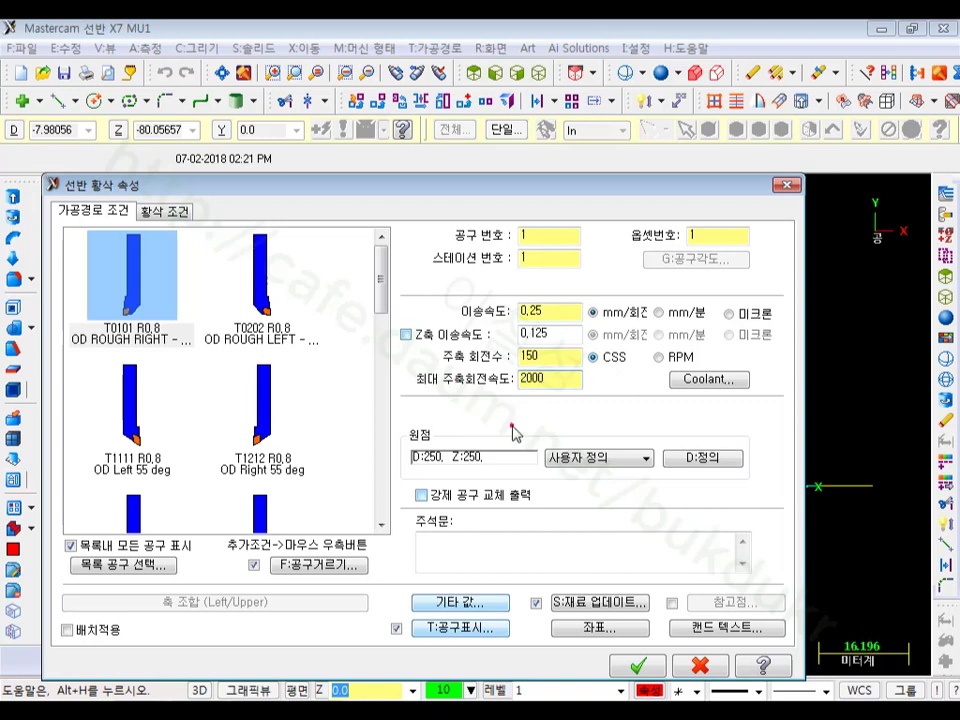
{"action": "double_click", "coordinate": [552, 311]}
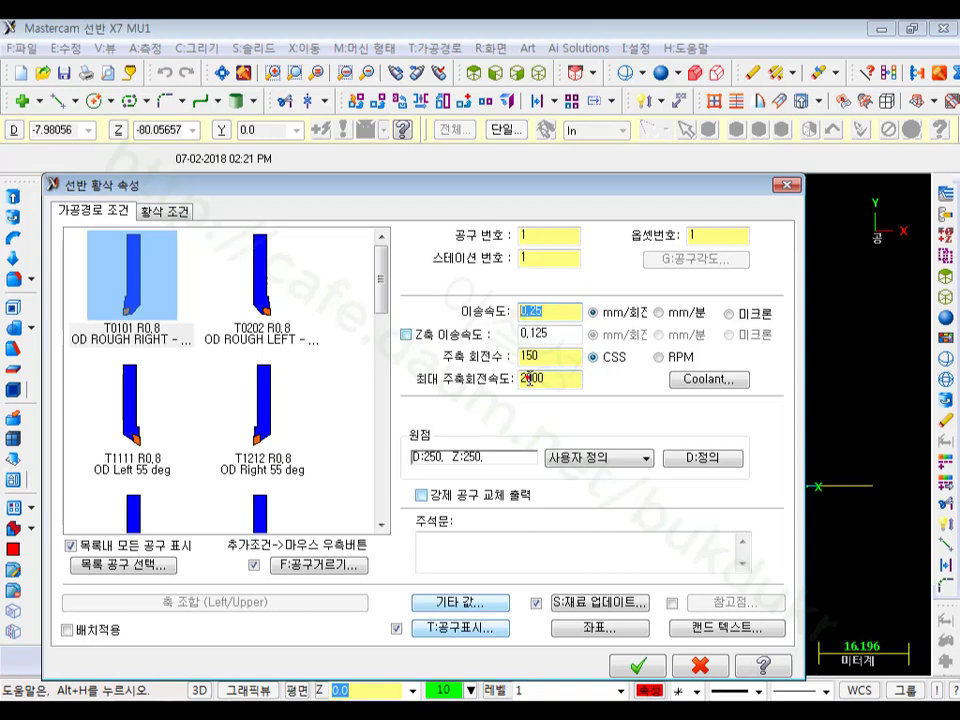
{"action": "double_click", "coordinate": [548, 356]}
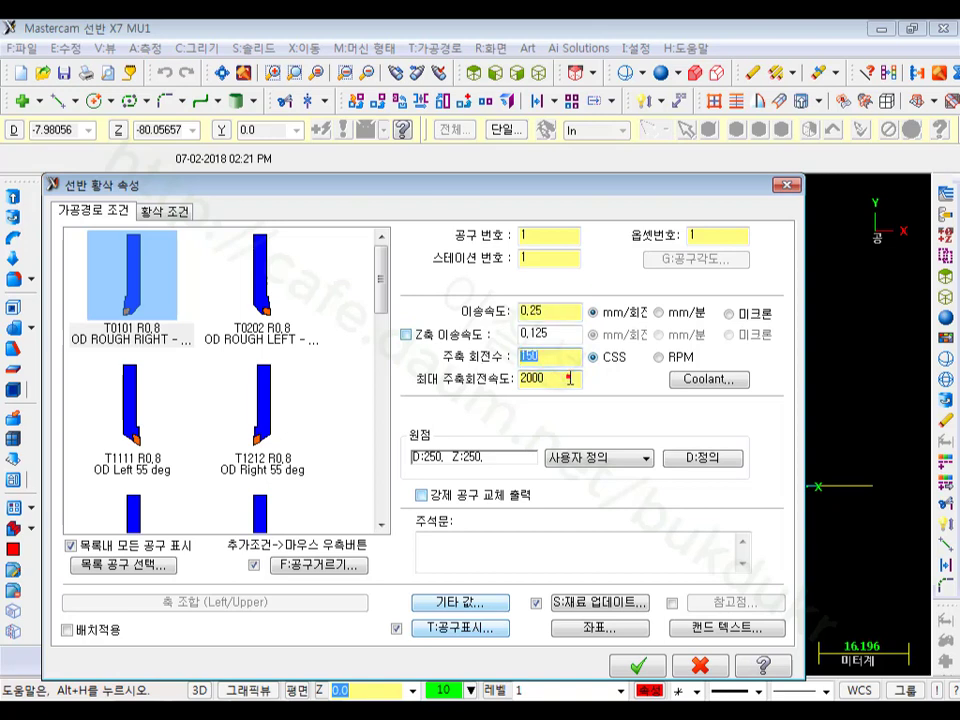
{"action": "left_click", "coordinate": [561, 379]}
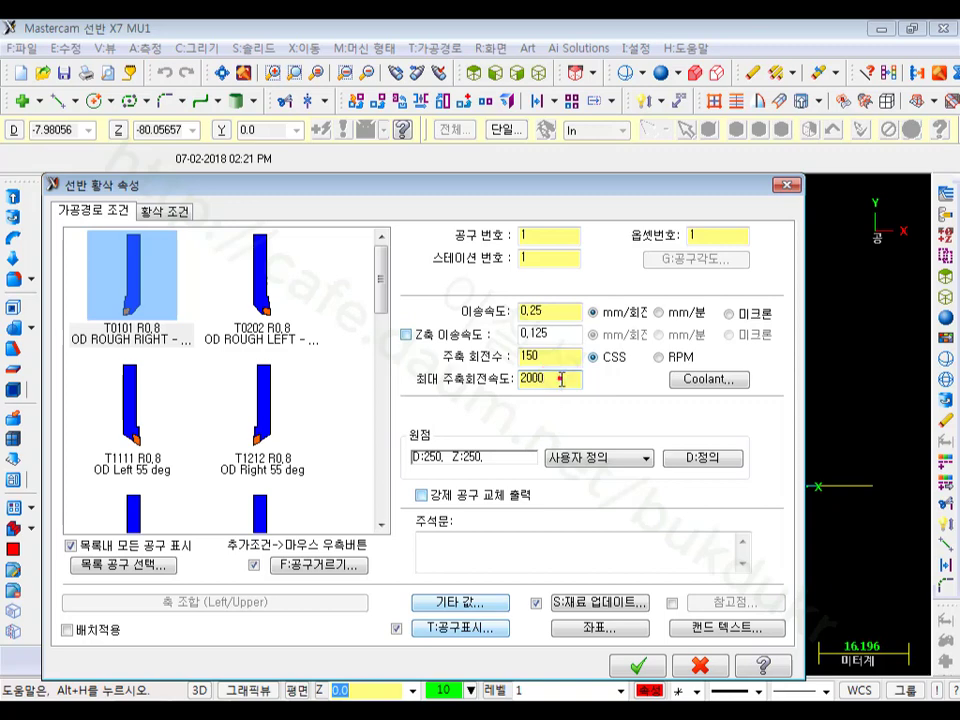
Step: Accept the rough parameters with a 2.0 roughing step and 0.2 stock to leave in X and Z, generating the outer roughing toolpath
{"action": "left_click", "coordinate": [177, 212]}
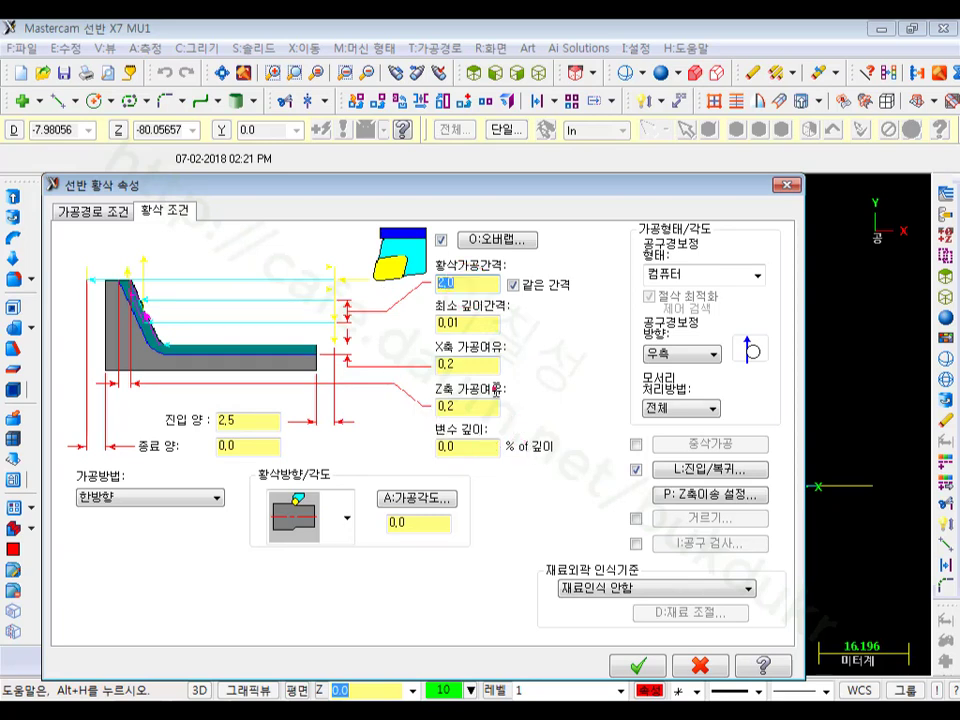
{"action": "left_click", "coordinate": [467, 364]}
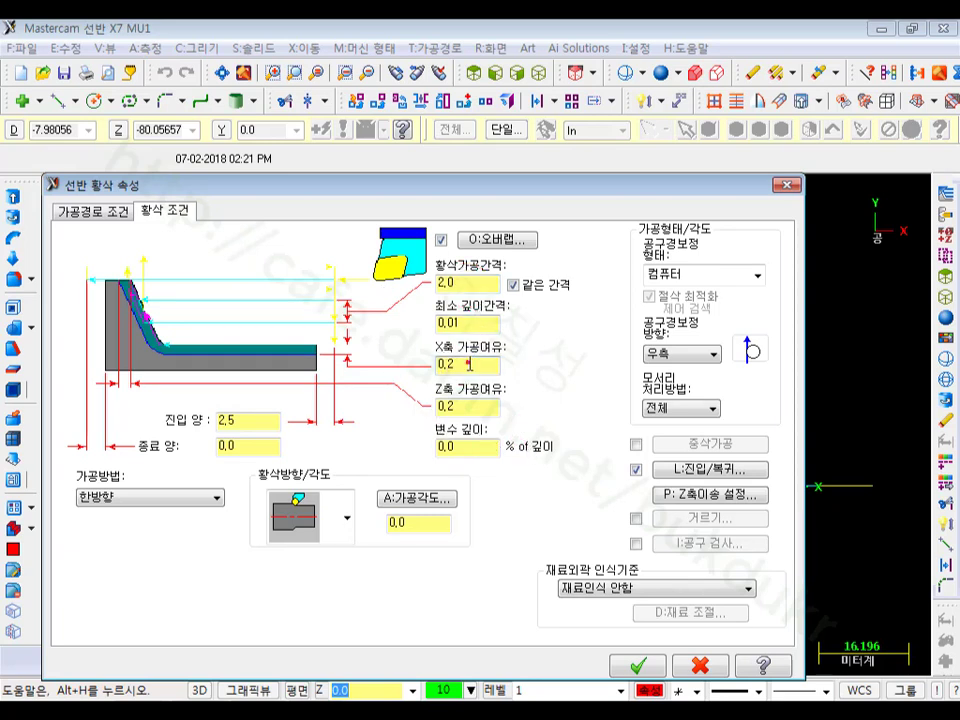
{"action": "key", "text": "Tab"}
{"action": "key", "text": "Tab"}
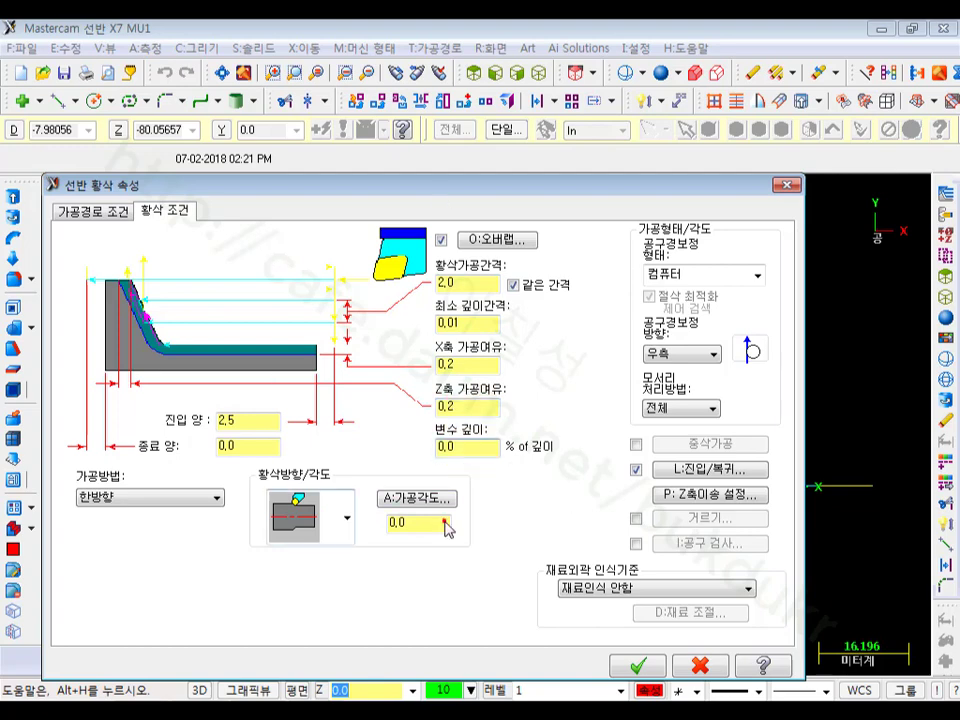
{"action": "left_click", "coordinate": [639, 666]}
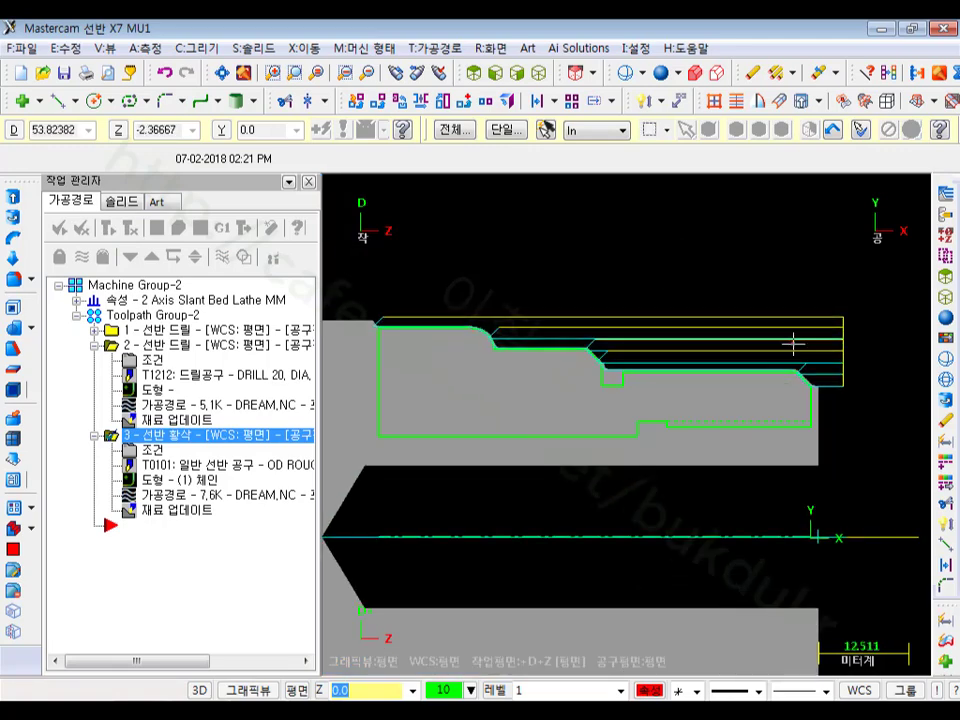
Step: Examine the outer roughing passes and the stock around the part's front face and chamfer
{"action": "scroll", "coordinate": [790, 360], "scroll_direction": "up", "scroll_amount": 5}
{"action": "scroll", "coordinate": [828, 370], "scroll_direction": "down", "scroll_amount": 5}
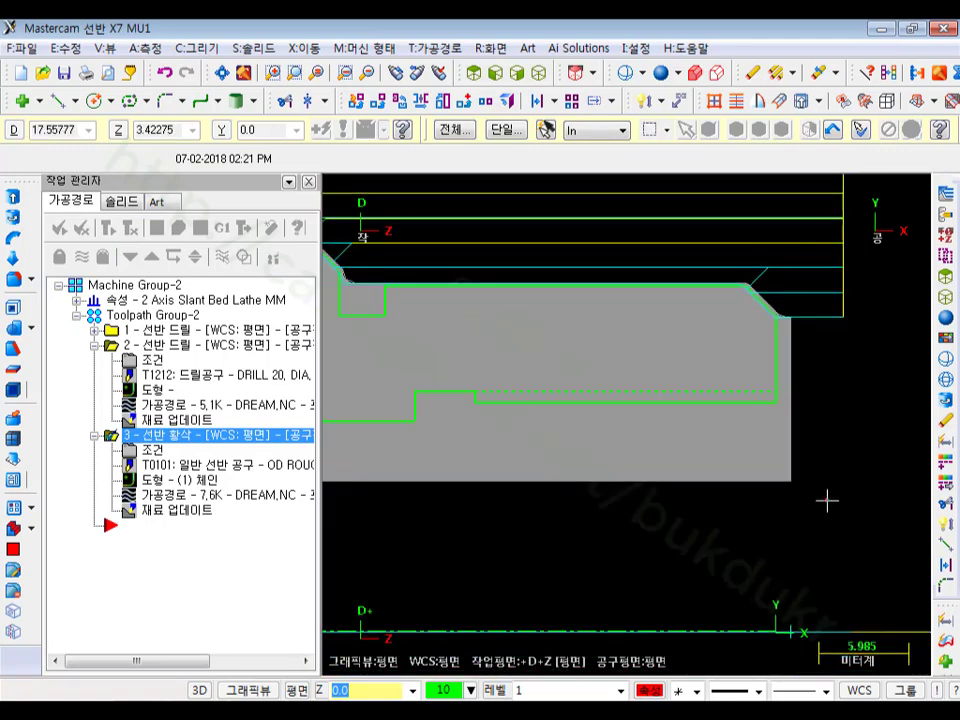
{"action": "scroll", "coordinate": [788, 305], "scroll_direction": "up", "scroll_amount": 4}
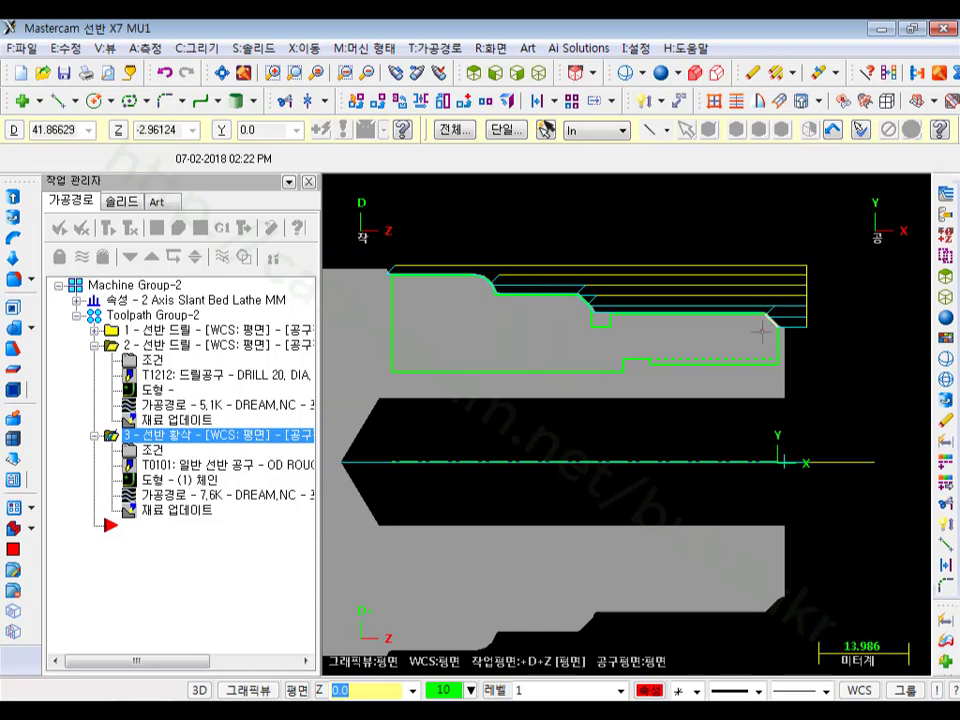
{"action": "left_click", "coordinate": [718, 265]}
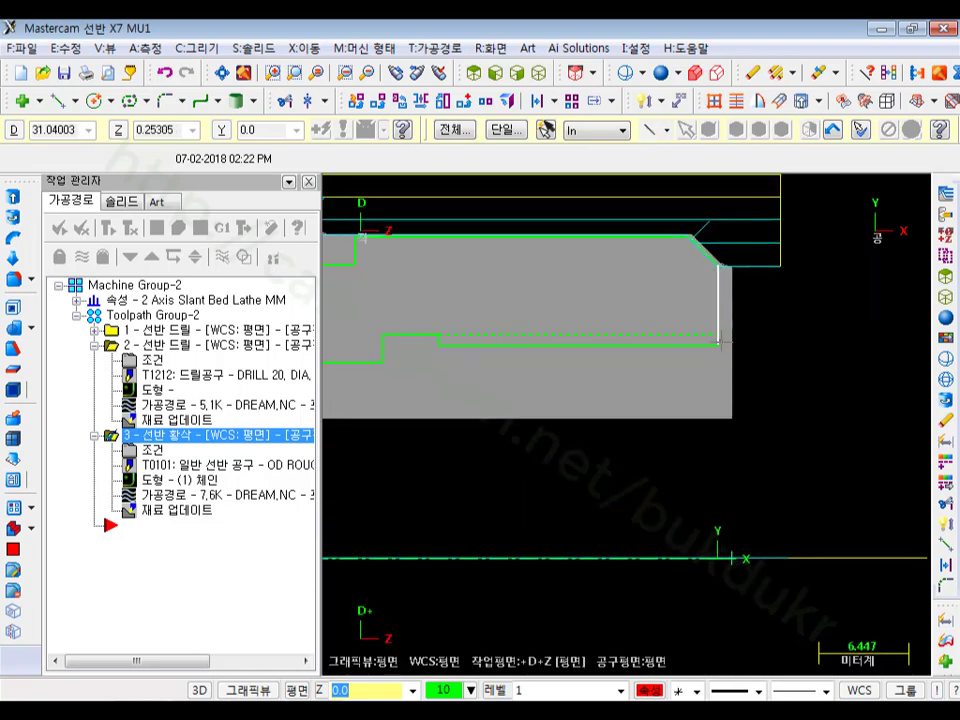
{"action": "left_click", "coordinate": [718, 343]}
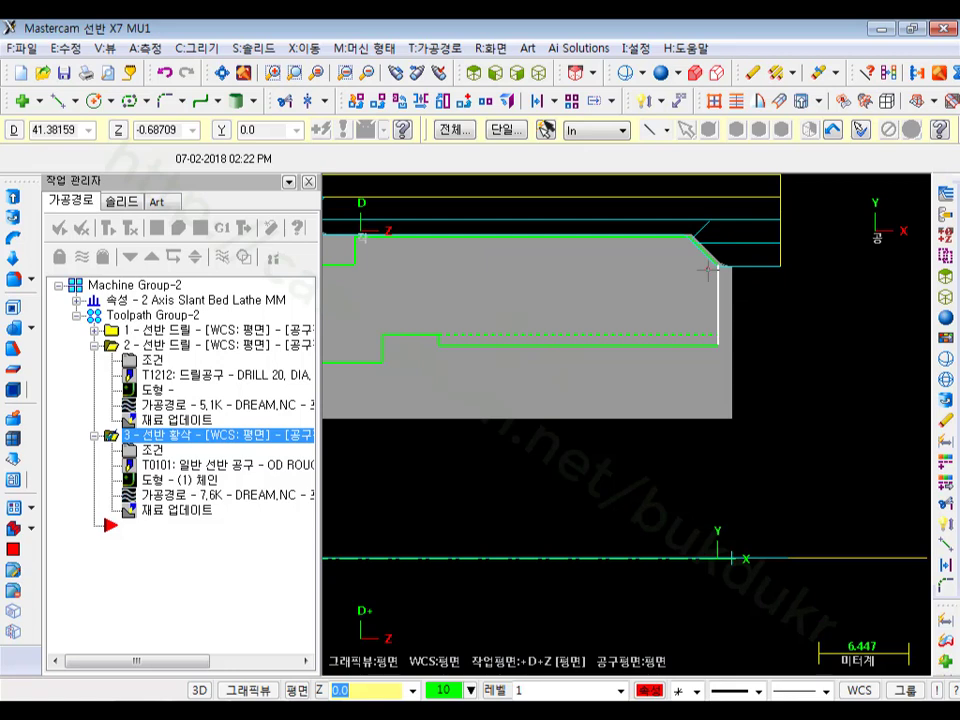
{"action": "key", "text": "Escape"}
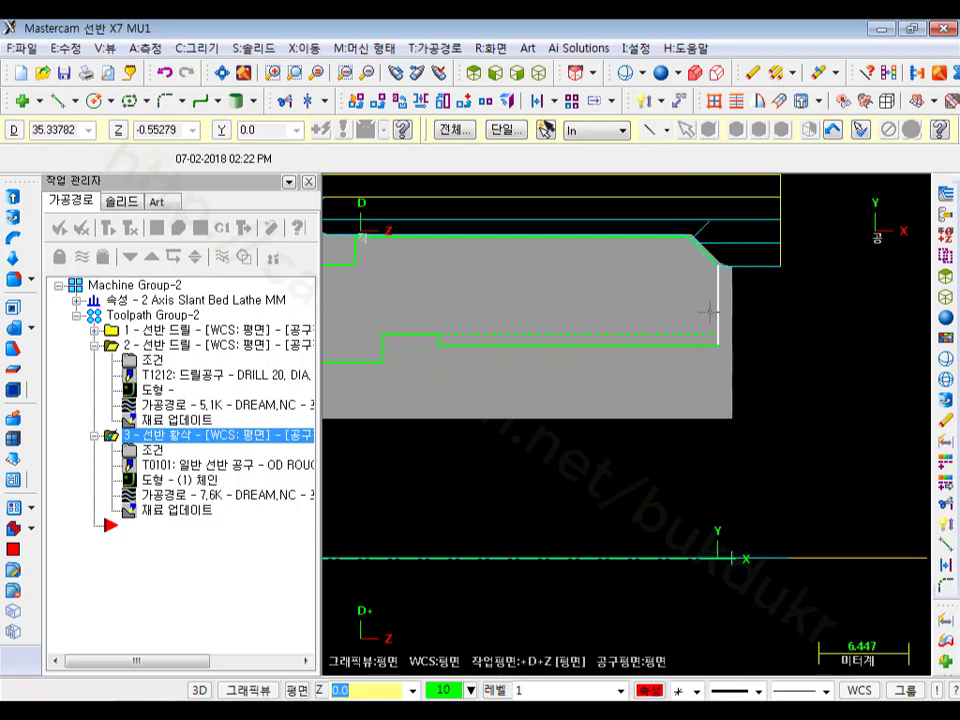
Step: Start a facing toolpath with tool T0101, setting the spindle speed to 150 CSS and the maximum spindle speed to 2000
{"action": "left_click", "coordinate": [94, 345]}
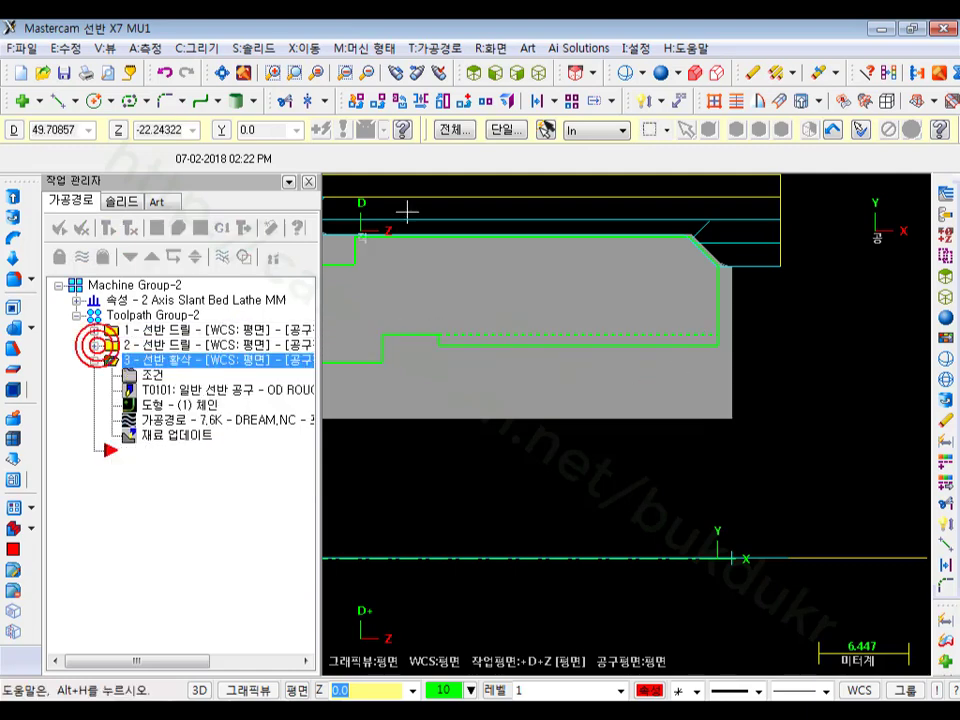
{"action": "left_click", "coordinate": [438, 48]}
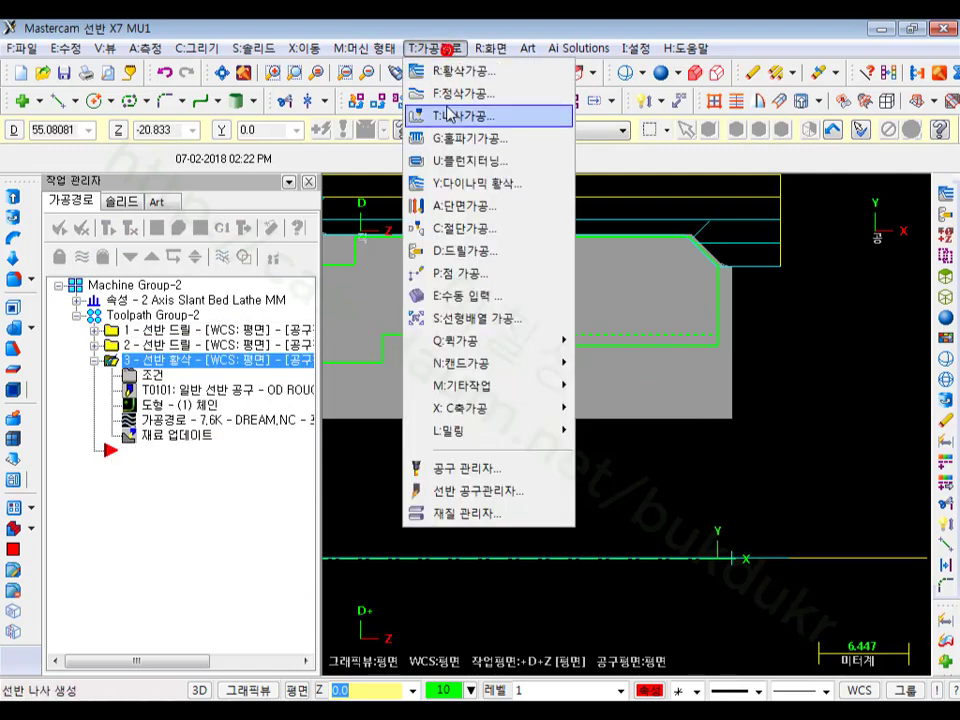
{"action": "left_click", "coordinate": [440, 207]}
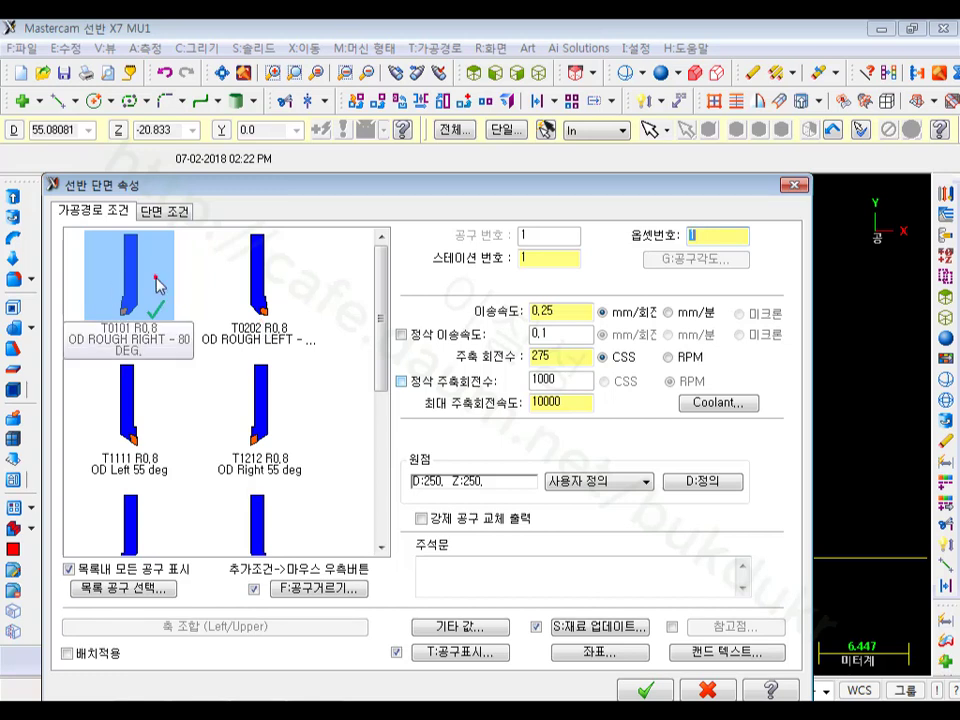
{"action": "left_click", "coordinate": [565, 313]}
{"action": "double_click", "coordinate": [563, 357]}
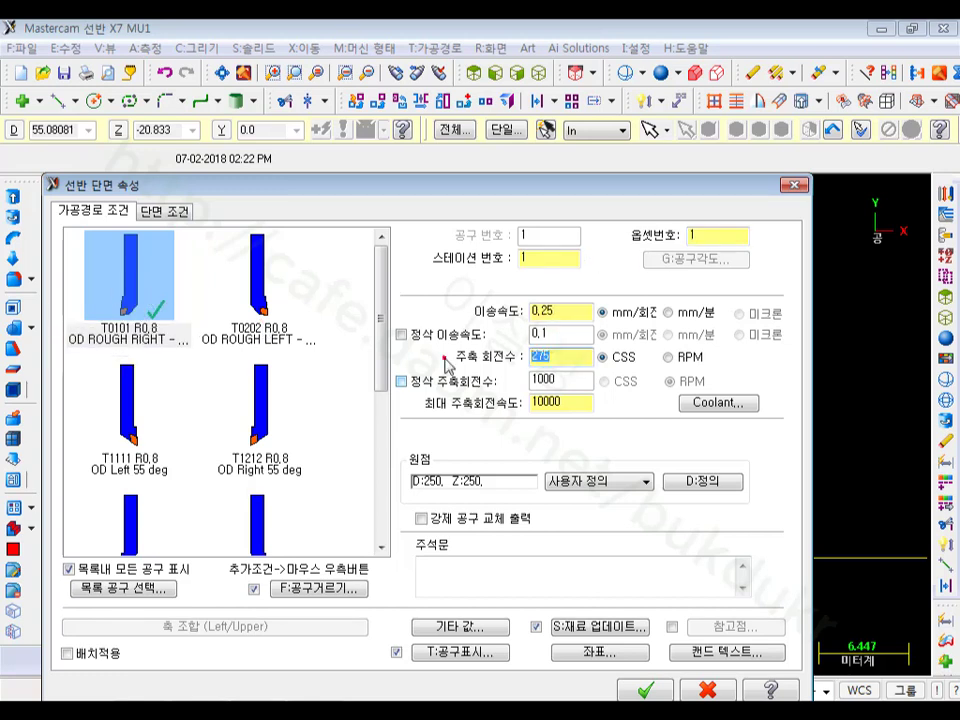
{"action": "type", "text": "50"}
{"action": "double_click", "coordinate": [572, 402]}
{"action": "type", "text": "20"}
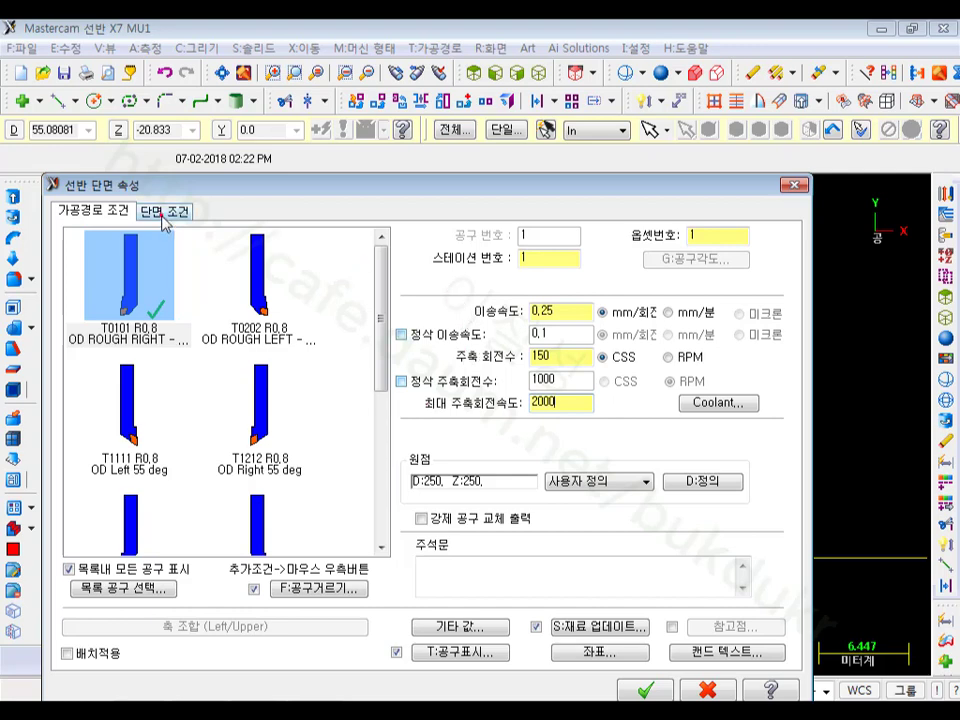
Step: Set the facing operation's stock to leave to 0.2 and accept the parameters to generate the facing toolpath
{"action": "left_click", "coordinate": [163, 214]}
{"action": "double_click", "coordinate": [496, 563]}
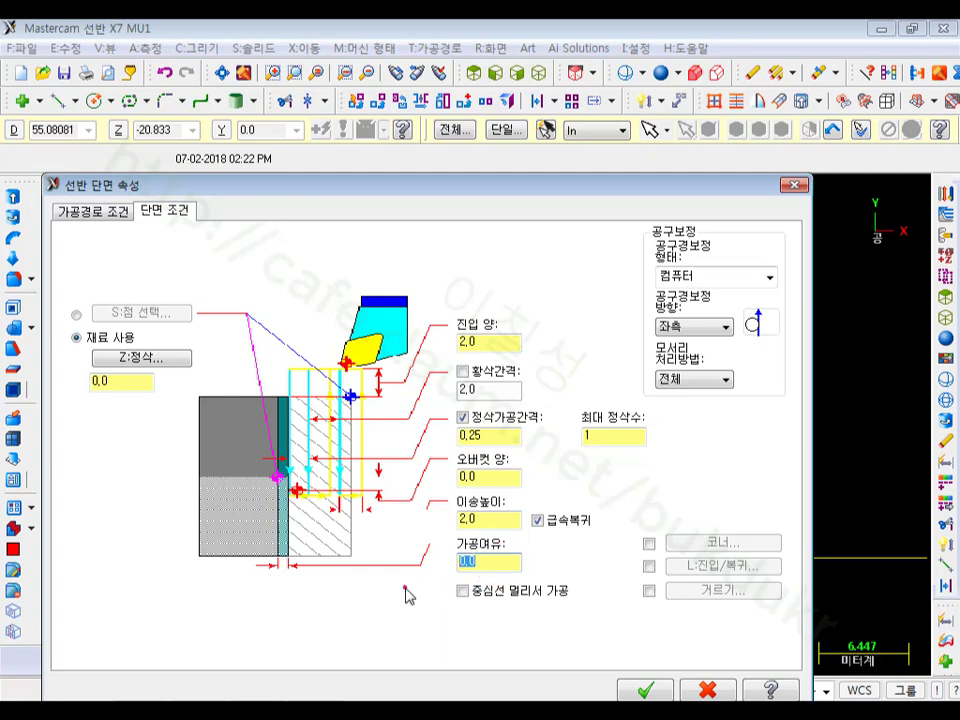
{"action": "type", "text": "0.2"}
{"action": "left_click_drag", "start_coordinate": [548, 172], "coordinate": [623, 32]}
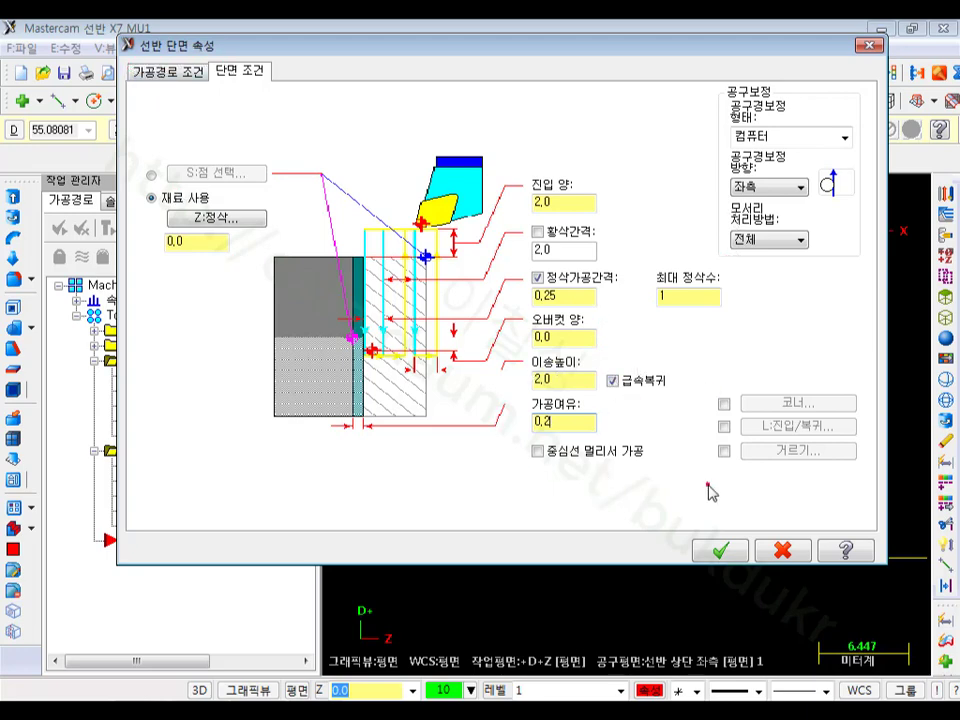
{"action": "left_click", "coordinate": [722, 551]}
{"action": "scroll", "coordinate": [785, 593], "scroll_direction": "down", "scroll_amount": 1}
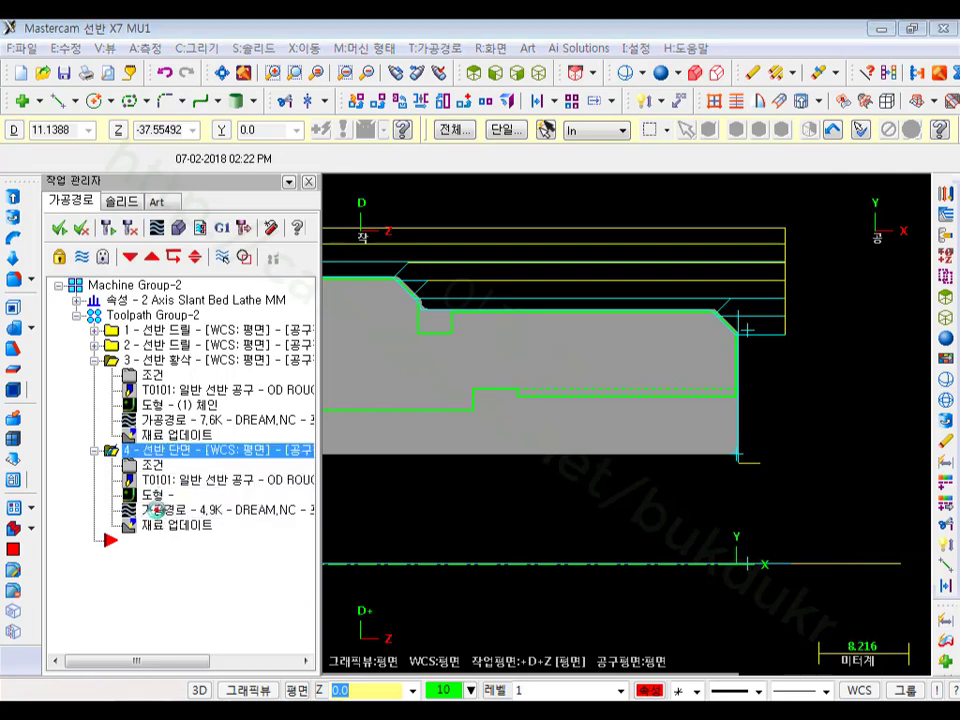
Step: Backplot the facing toolpath and inspect the tool's path across the part's front face
{"action": "left_click", "coordinate": [155, 228]}
{"action": "mouse_move", "coordinate": [610, 202]}
{"action": "left_mouse_down"}
{"action": "mouse_move", "coordinate": [615, 193]}
{"action": "mouse_move", "coordinate": [831, 191]}
{"action": "left_mouse_up"}
{"action": "scroll", "coordinate": [760, 372], "scroll_direction": "up", "scroll_amount": 3}
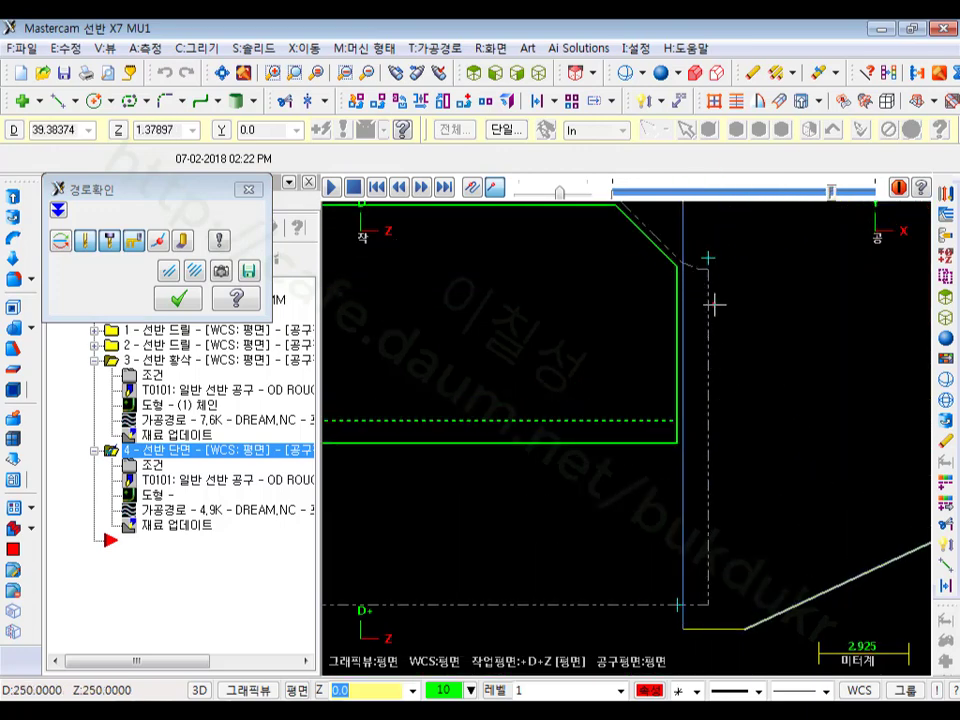
{"action": "scroll", "coordinate": [816, 425], "scroll_direction": "down", "scroll_amount": 3}
{"action": "scroll", "coordinate": [820, 425], "scroll_direction": "down", "scroll_amount": 2}
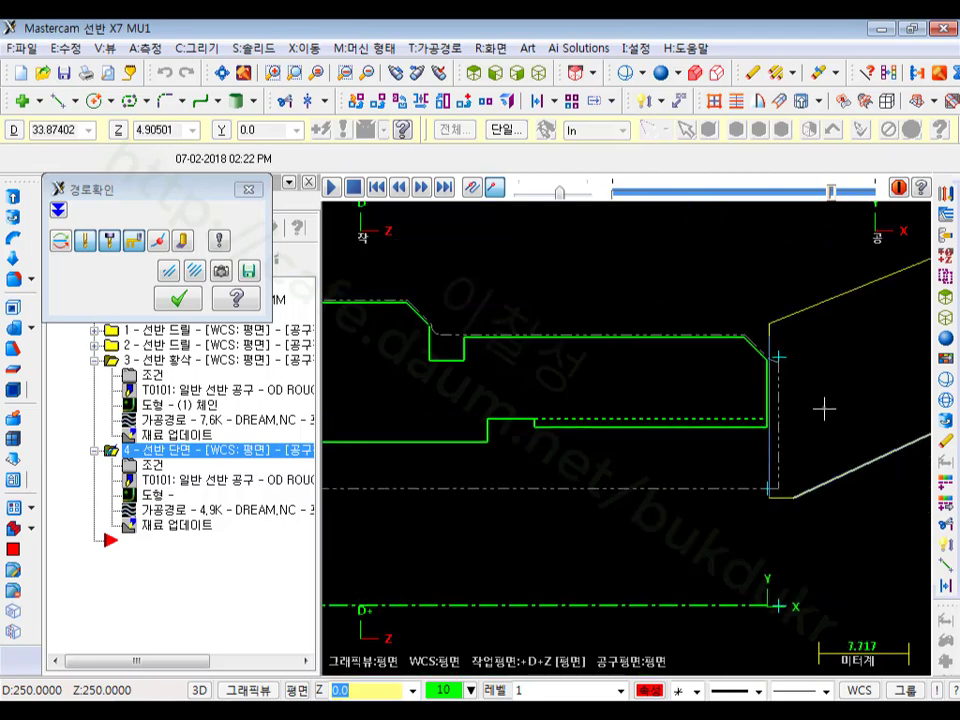
{"action": "left_click", "coordinate": [188, 297]}
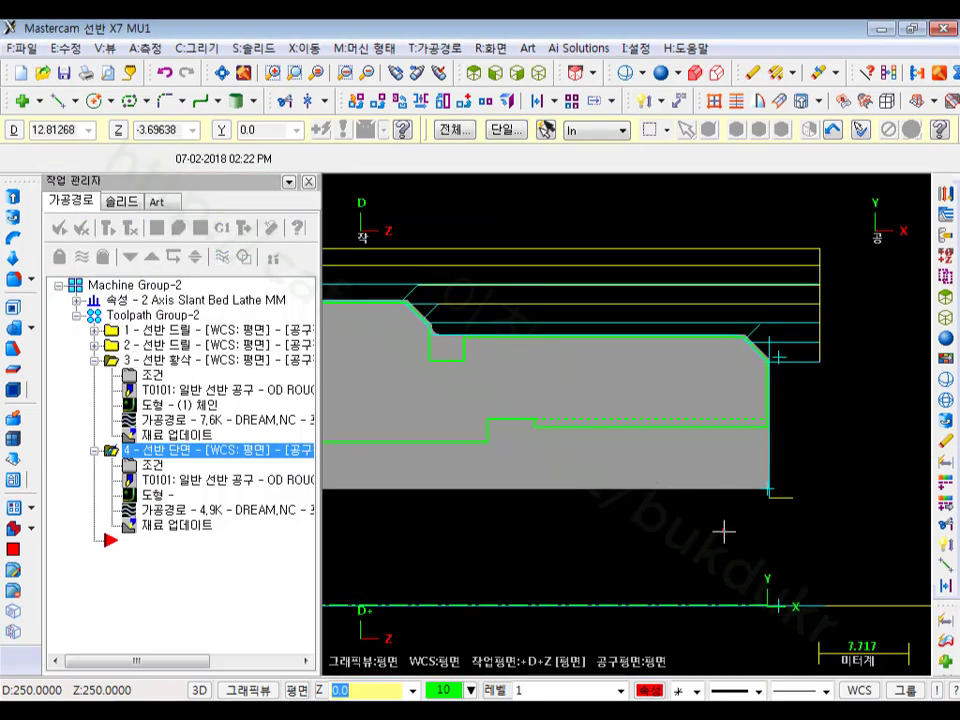
Step: Check the outer finishing conditions in the PDF's cutting table, return to Mastercam and collapse the roughing operation in the operations tree
{"action": "key", "text": "alt+Tab"}
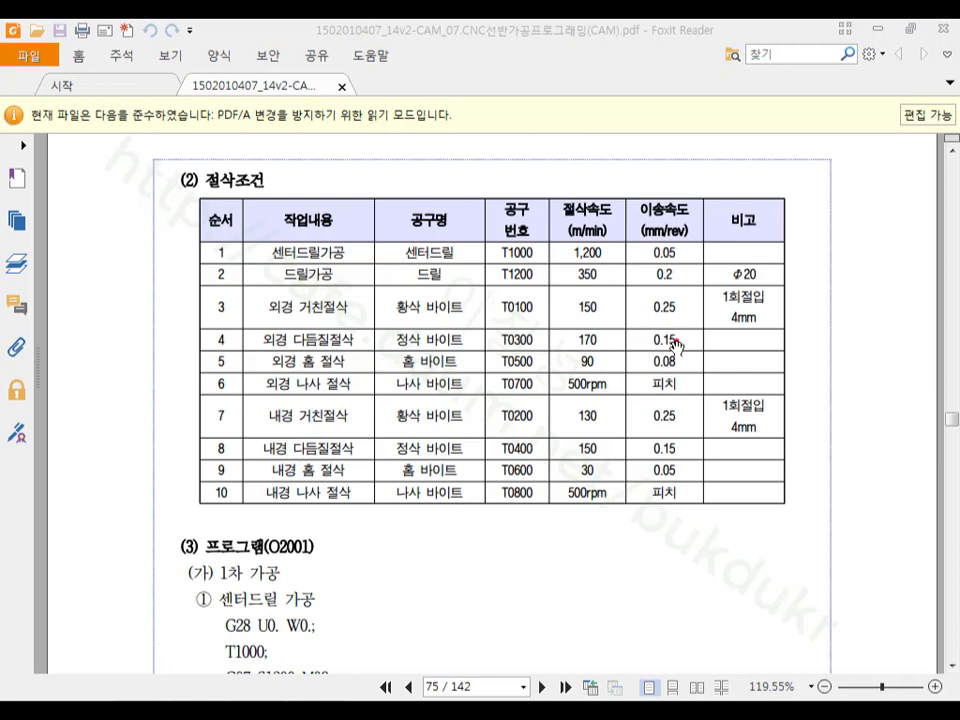
{"action": "key", "text": "alt+Tab"}
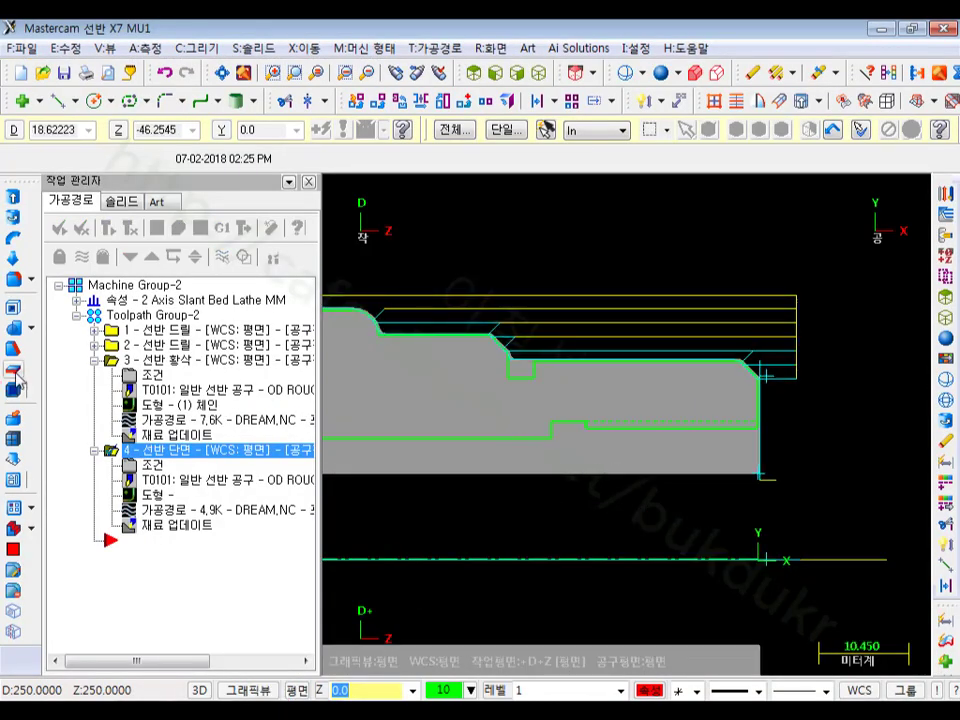
{"action": "left_click", "coordinate": [95, 360]}
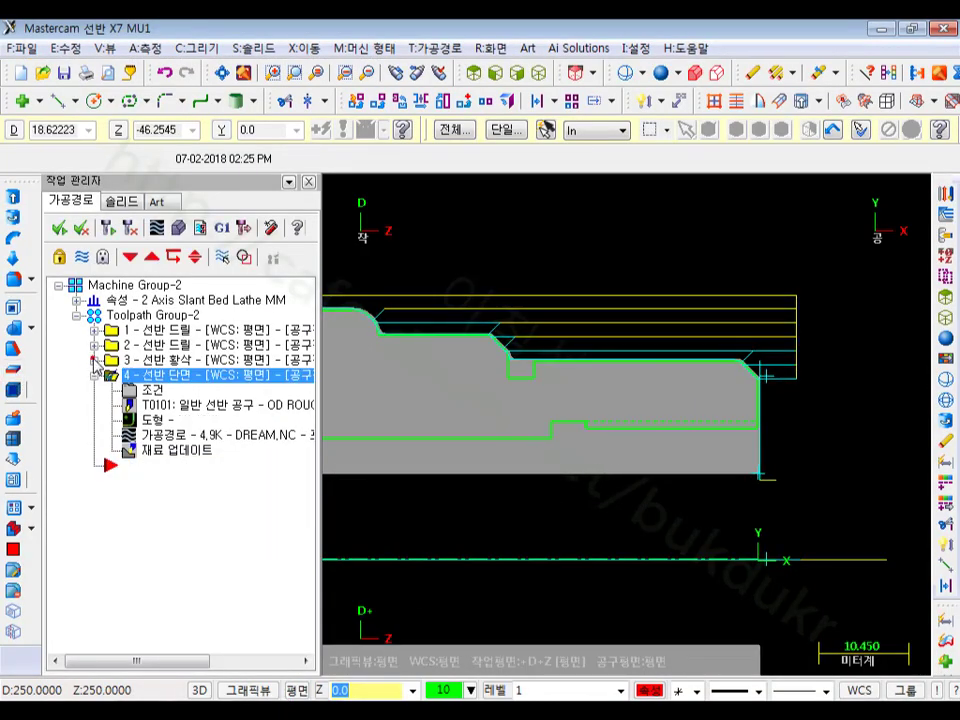
Step: Start a lathe finish toolpath and chain the outer profile from the front face to the rear end of the largest diameter
{"action": "left_click", "coordinate": [419, 48]}
{"action": "left_click", "coordinate": [463, 94]}
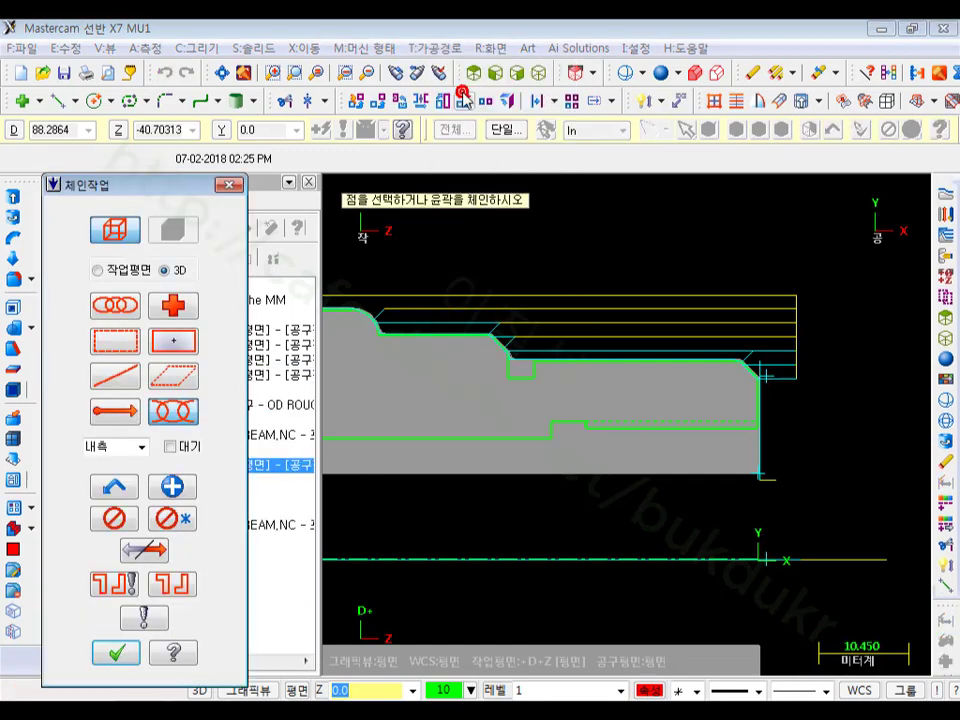
{"action": "scroll", "coordinate": [643, 272], "scroll_direction": "up", "scroll_amount": 1}
{"action": "scroll", "coordinate": [617, 386], "scroll_direction": "up", "scroll_amount": 4}
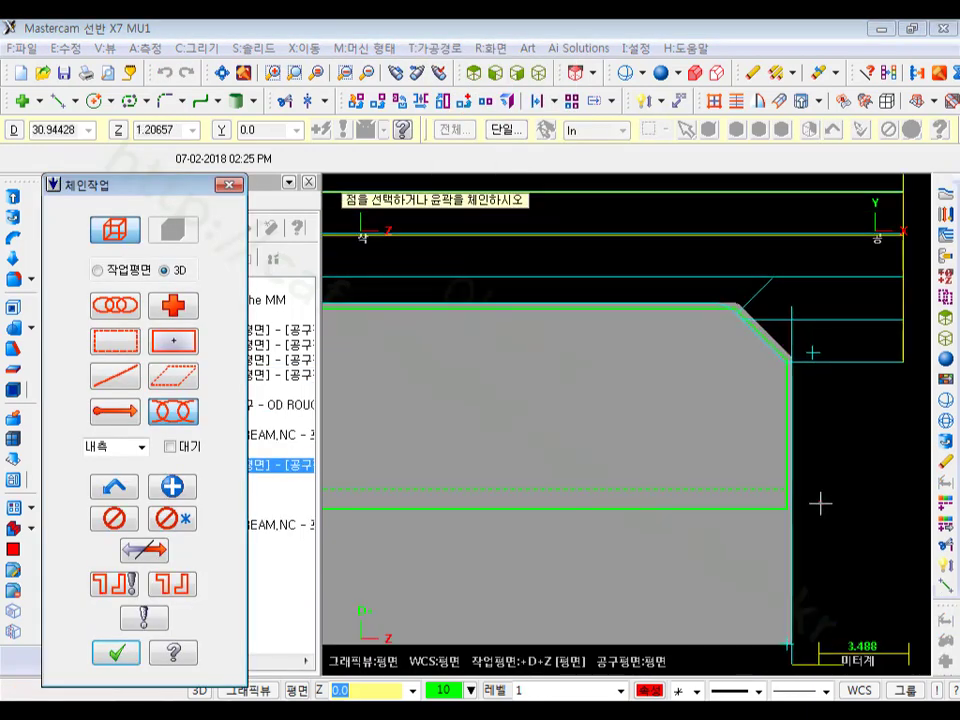
{"action": "left_click", "coordinate": [791, 502]}
{"action": "scroll", "coordinate": [900, 505], "scroll_direction": "down", "scroll_amount": 5}
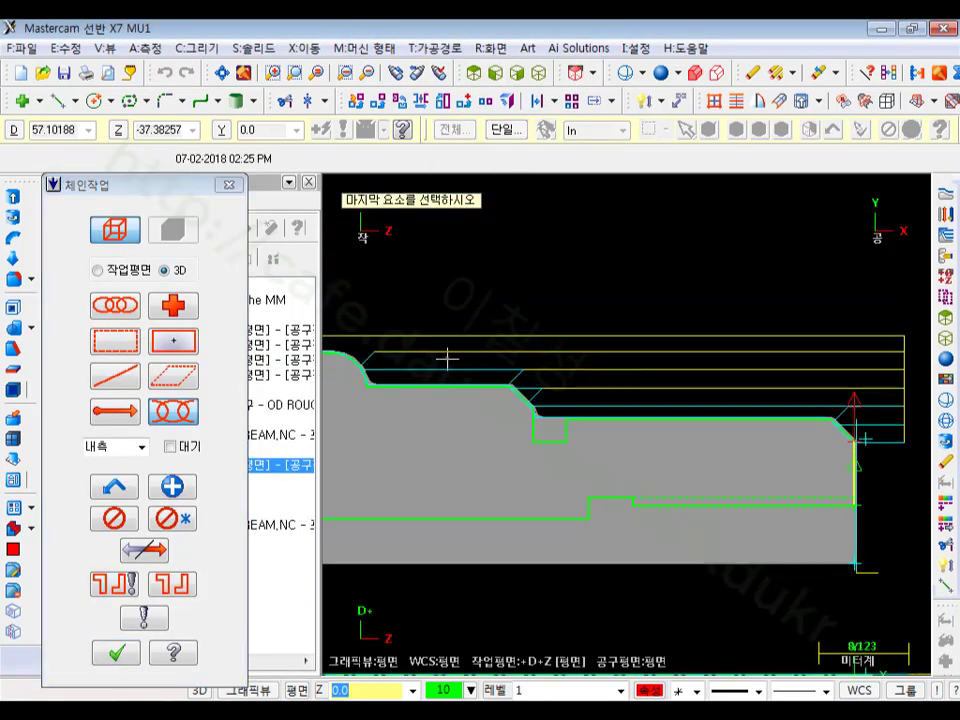
{"action": "scroll", "coordinate": [447, 358], "scroll_direction": "down", "scroll_amount": 2}
{"action": "left_click", "coordinate": [452, 358]}
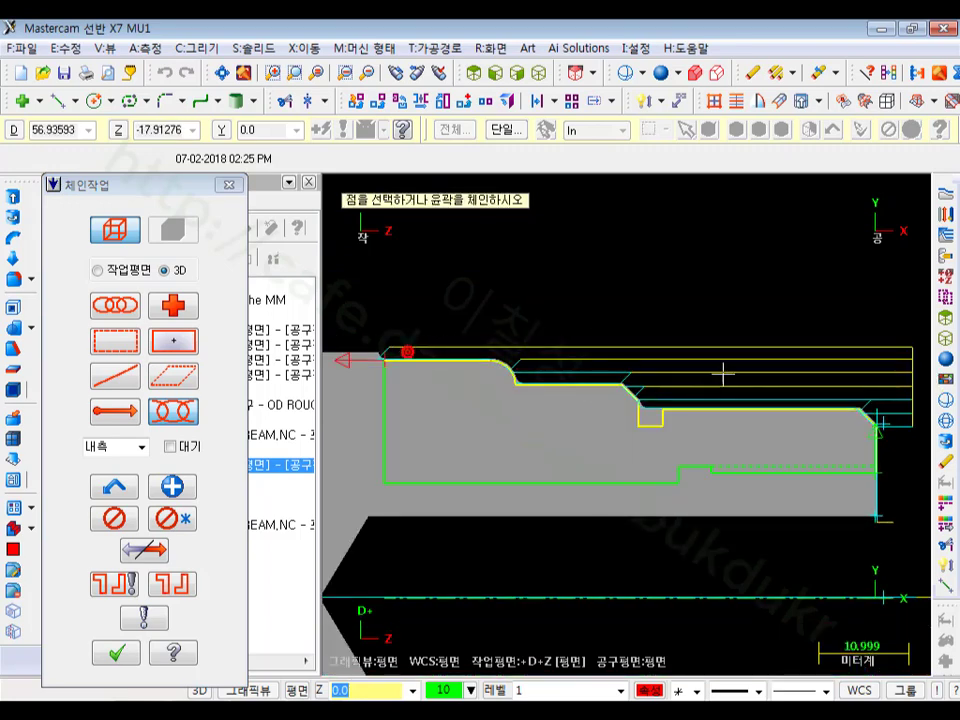
{"action": "scroll", "coordinate": [723, 374], "scroll_direction": "down", "scroll_amount": 1}
{"action": "left_click", "coordinate": [116, 655]}
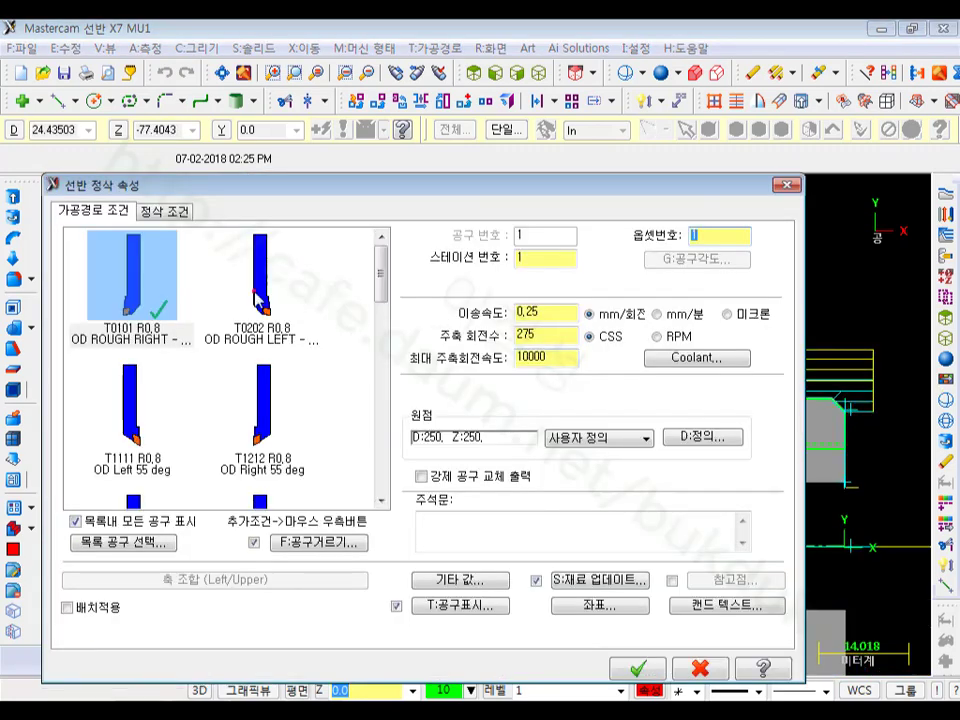
Step: Choose the T1212 OD Right 55 deg tool for finishing and set its tool, station and offset numbers to 3
{"action": "left_click", "coordinate": [271, 445]}
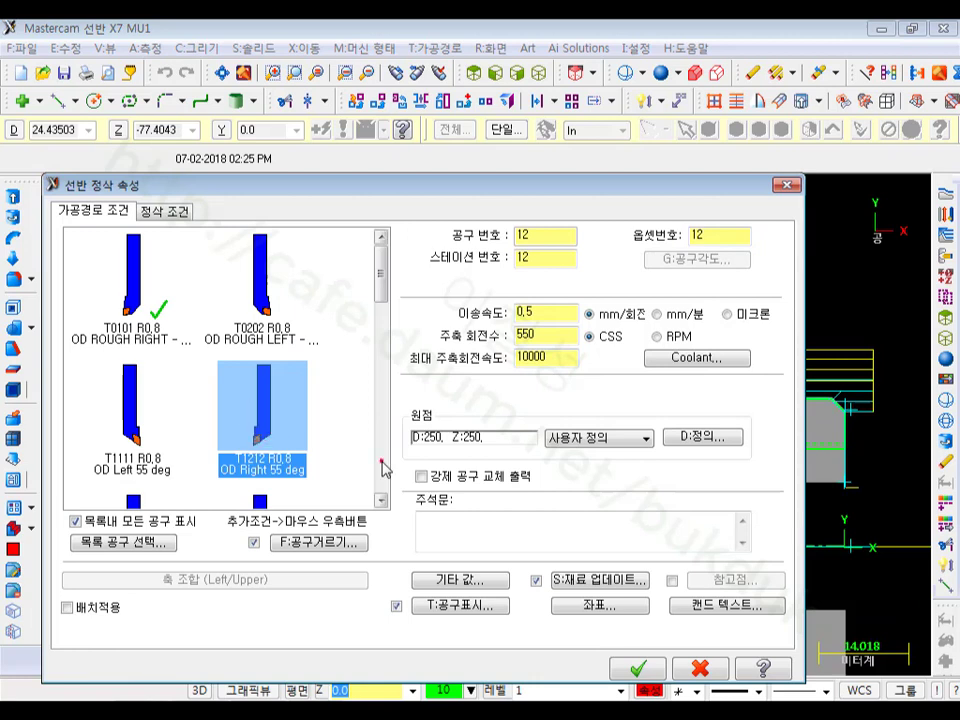
{"action": "double_click", "coordinate": [524, 240]}
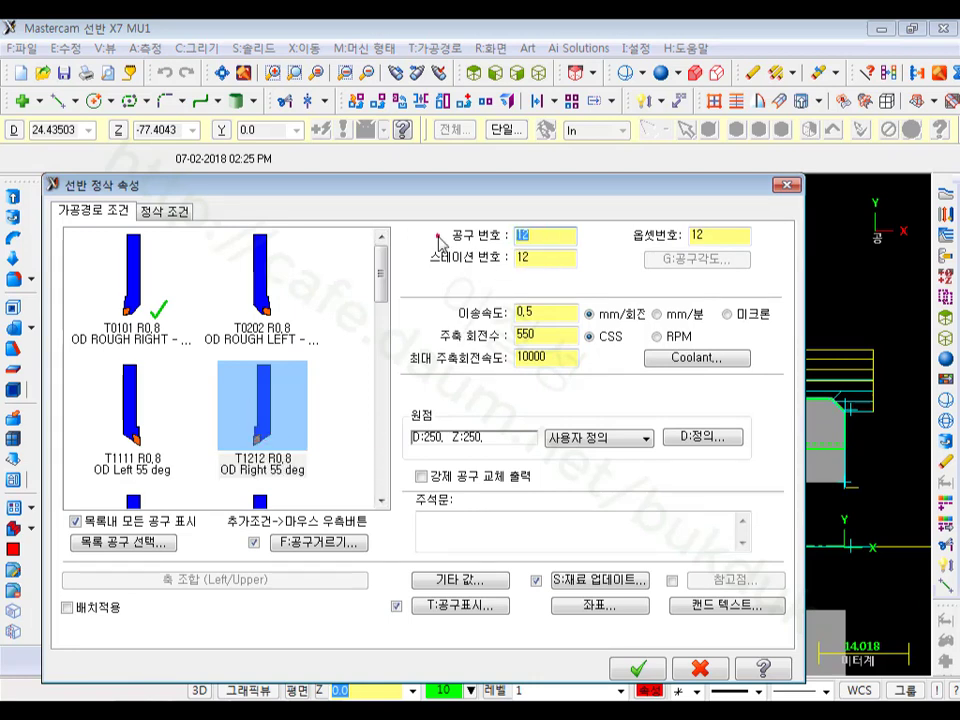
{"action": "type", "text": "3"}
{"action": "double_click", "coordinate": [557, 257]}
{"action": "type", "text": "3"}
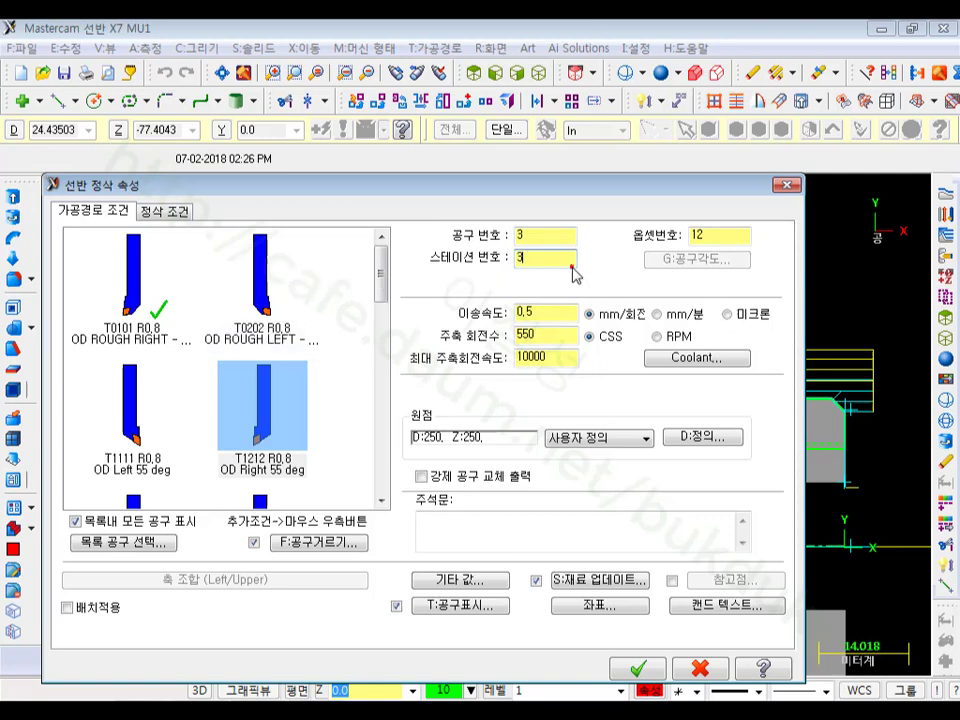
{"action": "double_click", "coordinate": [726, 240]}
{"action": "type", "text": "3"}
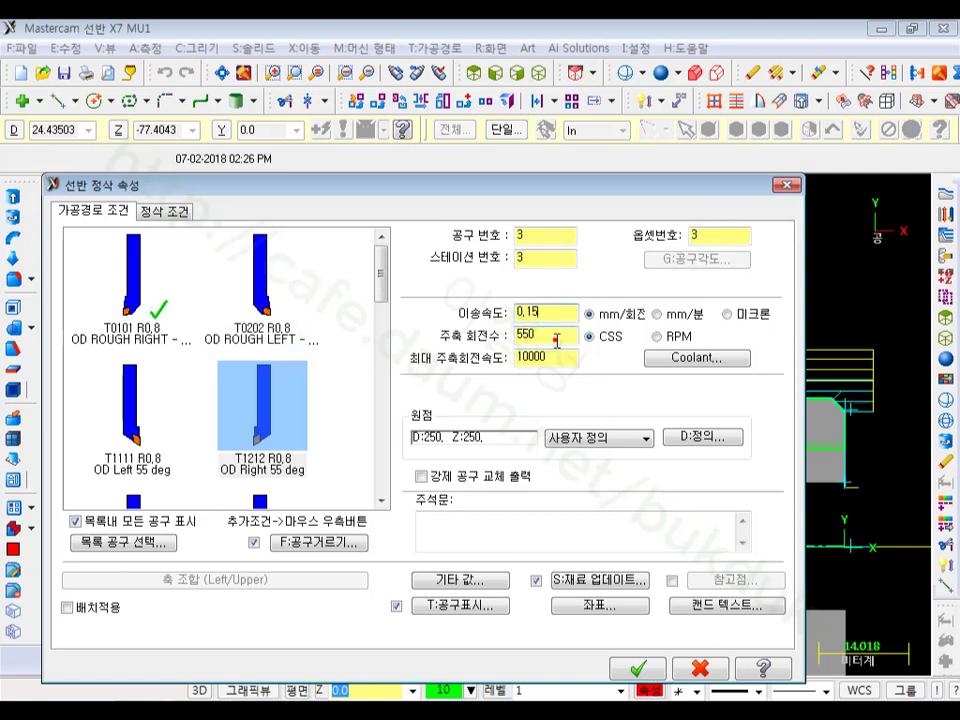
Step: Set the finishing feed rate to 0.15 mm/rev, the spindle speed to 170 CSS and the maximum spindle speed to 2000
{"action": "double_click", "coordinate": [553, 335]}
{"action": "type", "text": "170"}
{"action": "double_click", "coordinate": [549, 370]}
{"action": "type", "text": "200"}
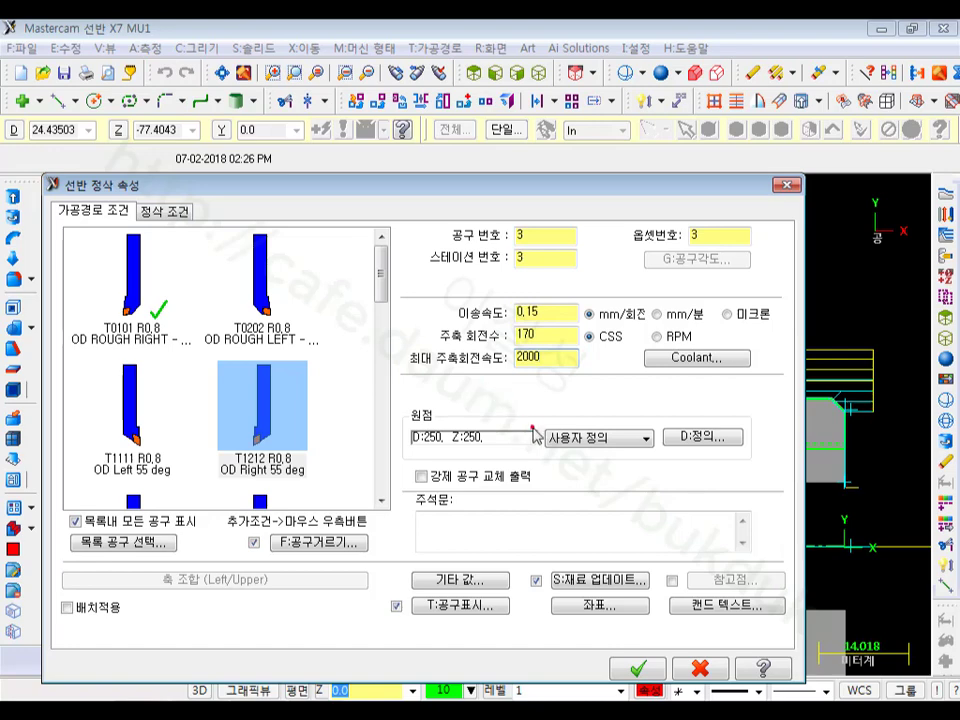
Step: In the finish operation's lead-in settings, extend the start of the contour by 1
{"action": "left_click", "coordinate": [148, 219]}
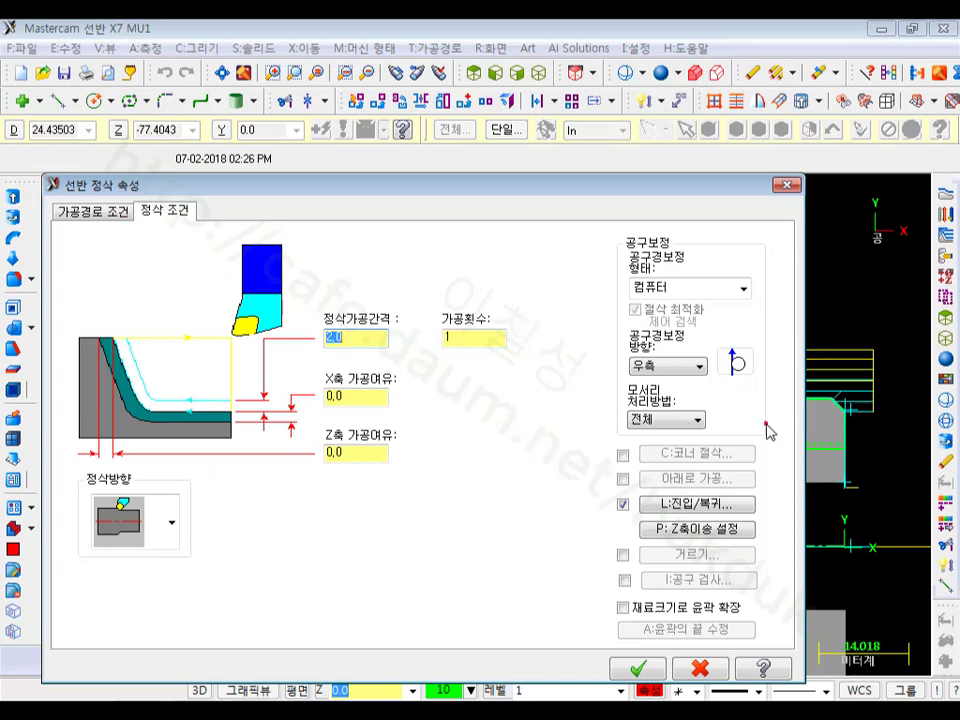
{"action": "left_click", "coordinate": [697, 504]}
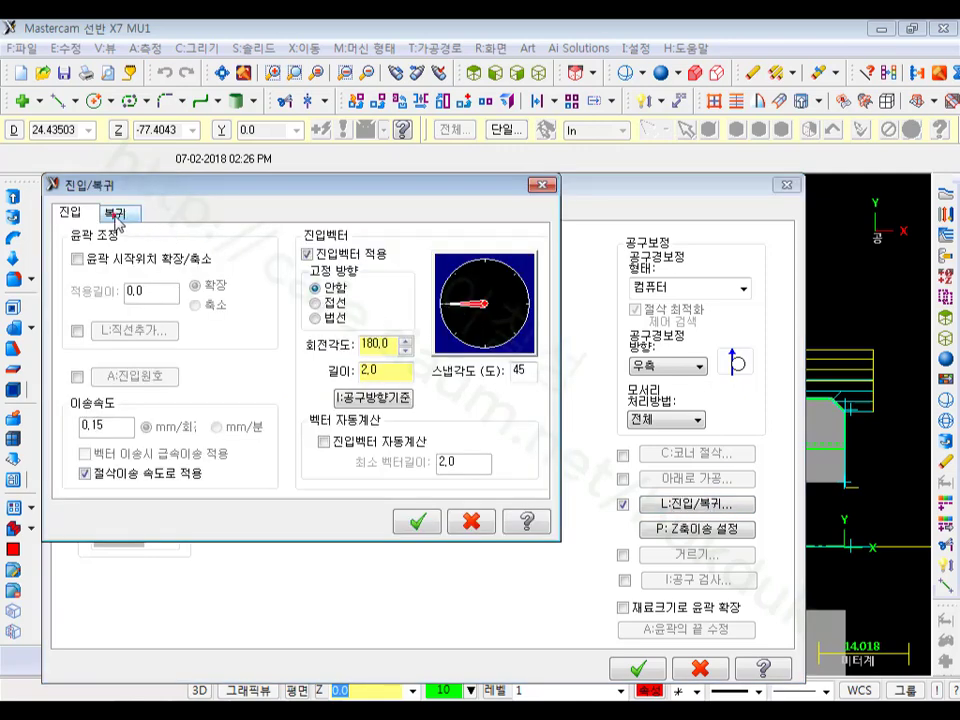
{"action": "left_click", "coordinate": [86, 258]}
{"action": "double_click", "coordinate": [132, 291]}
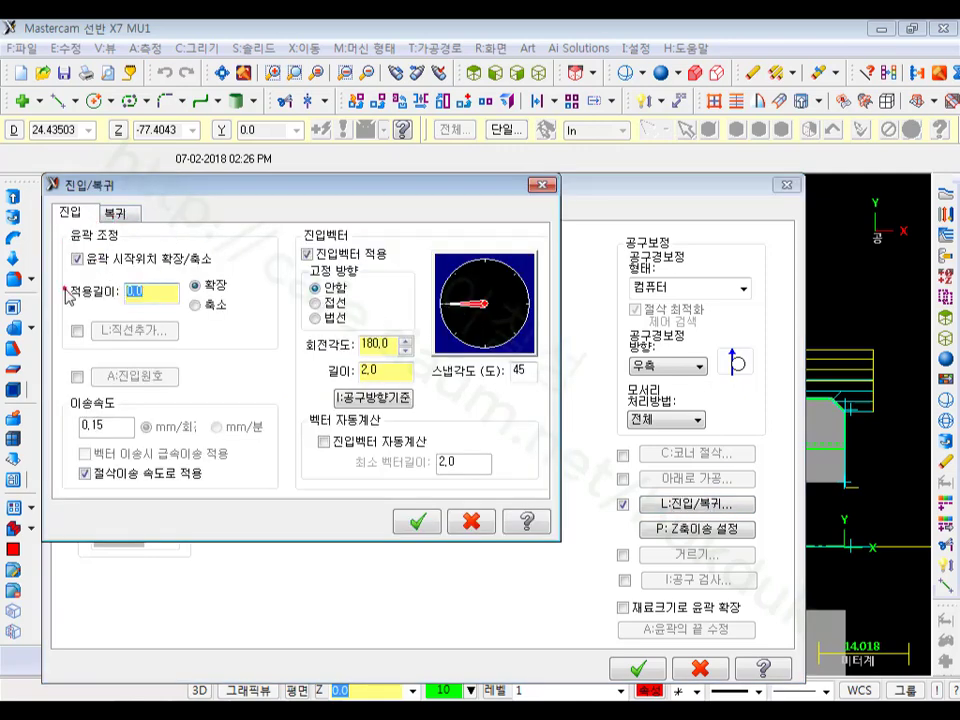
{"action": "type", "text": "2"}
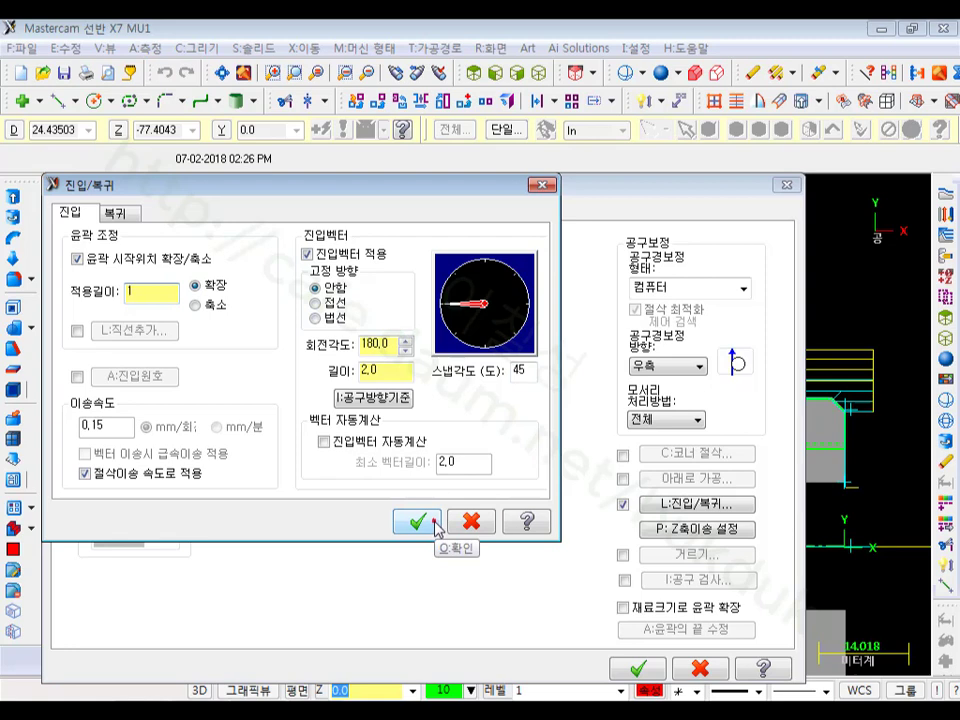
Step: Enable the contour end extension in the finishing lead-out, and accept the parameters to generate the outer finish toolpath
{"action": "left_click", "coordinate": [125, 214]}
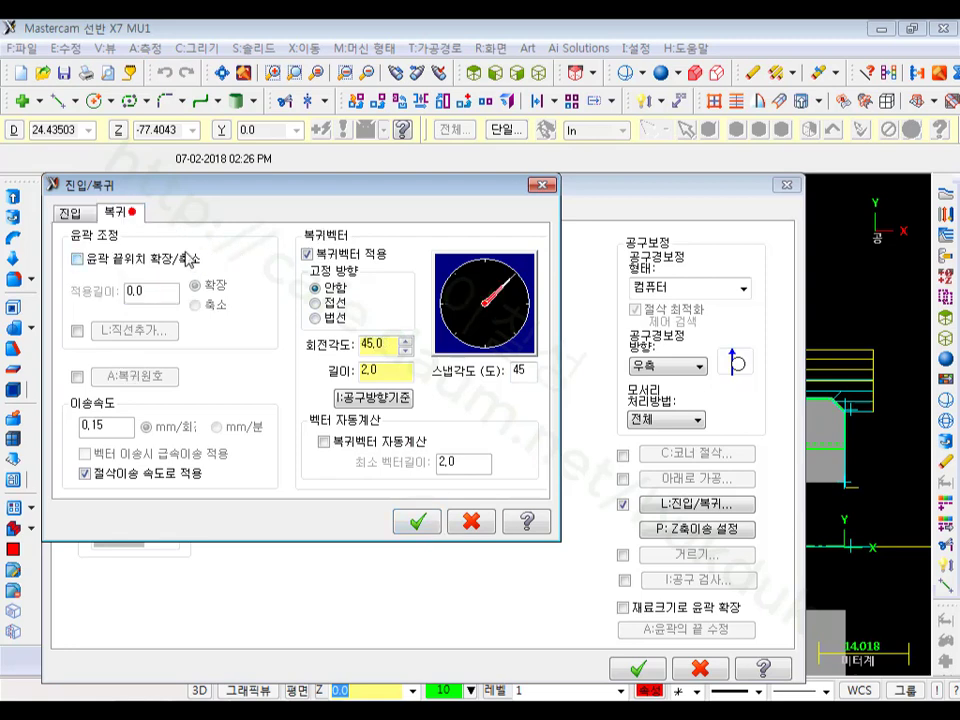
{"action": "left_click", "coordinate": [77, 259]}
{"action": "double_click", "coordinate": [135, 291]}
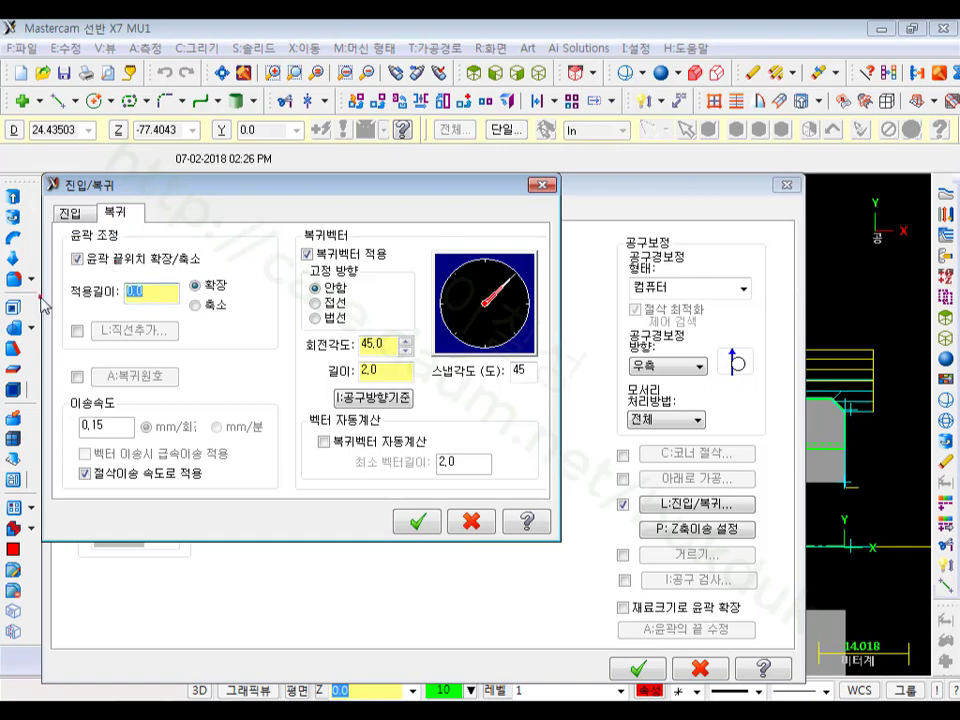
{"action": "type", "text": "0,"}
{"action": "left_click", "coordinate": [419, 520]}
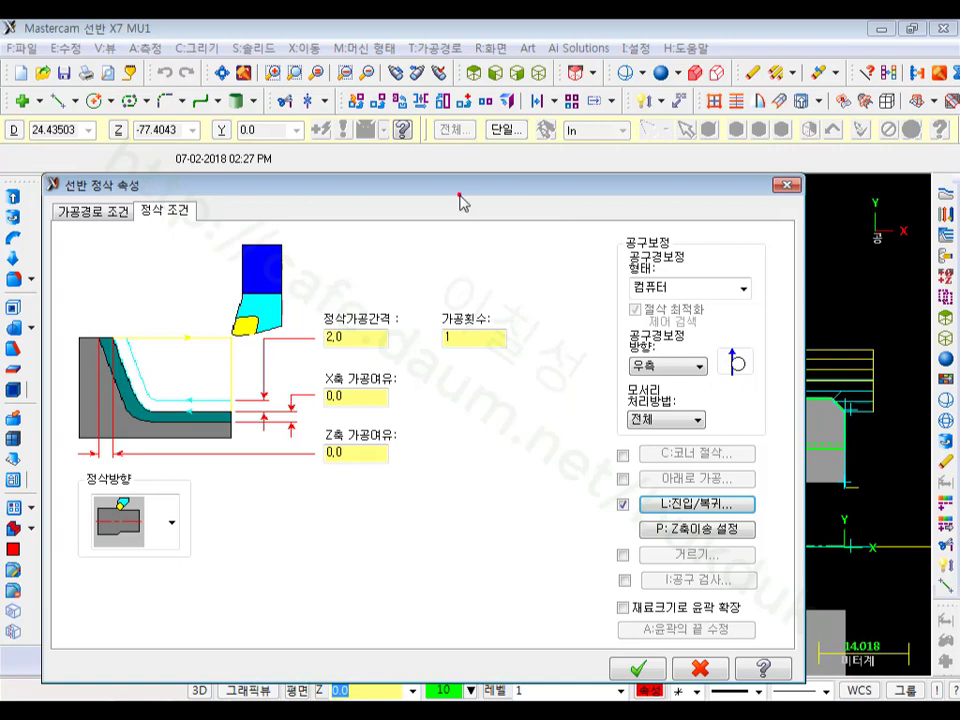
{"action": "left_click_drag", "start_coordinate": [452, 186], "coordinate": [468, 76]}
{"action": "left_click", "coordinate": [655, 560]}
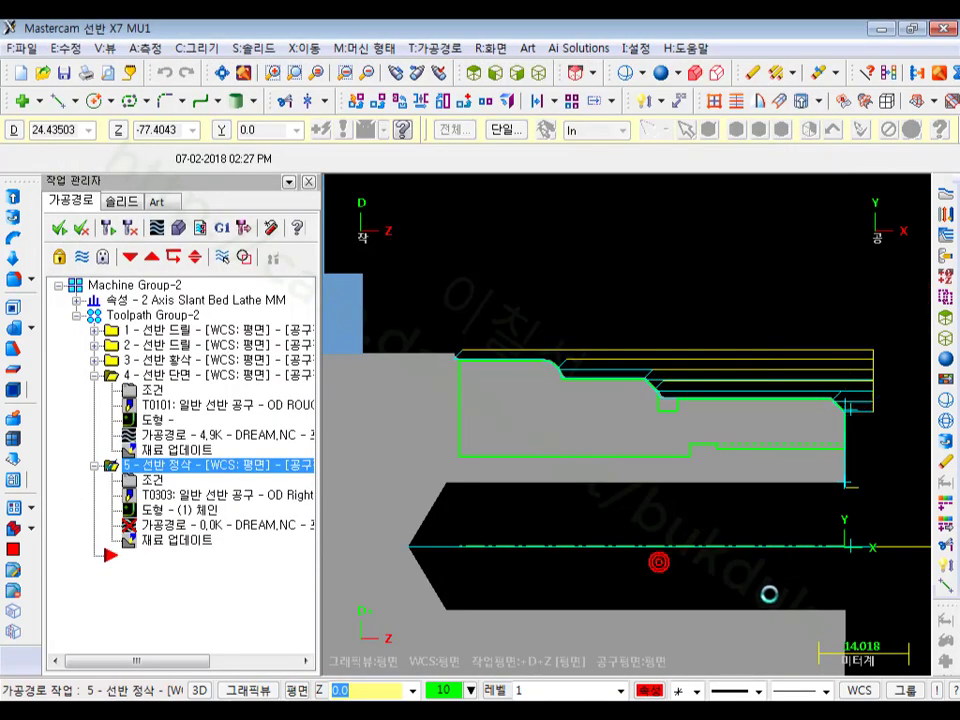
Step: Examine the finish toolpath and remaining stock at the front face and at the rear end of the outer profile
{"action": "scroll", "coordinate": [671, 547], "scroll_direction": "up", "scroll_amount": 8}
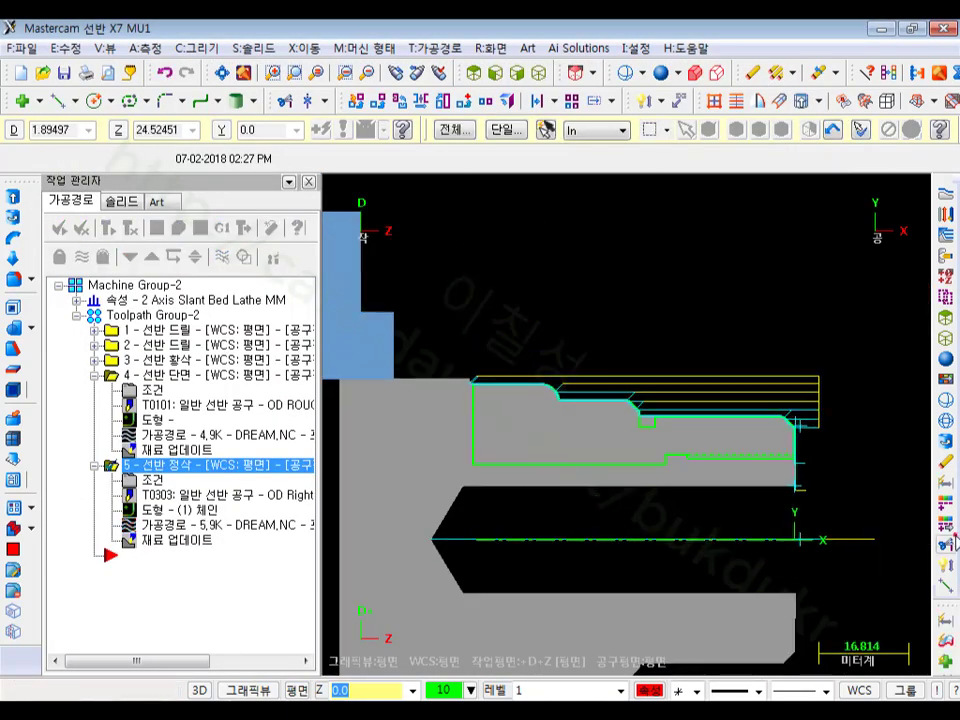
{"action": "scroll", "coordinate": [741, 455], "scroll_direction": "up", "scroll_amount": 4}
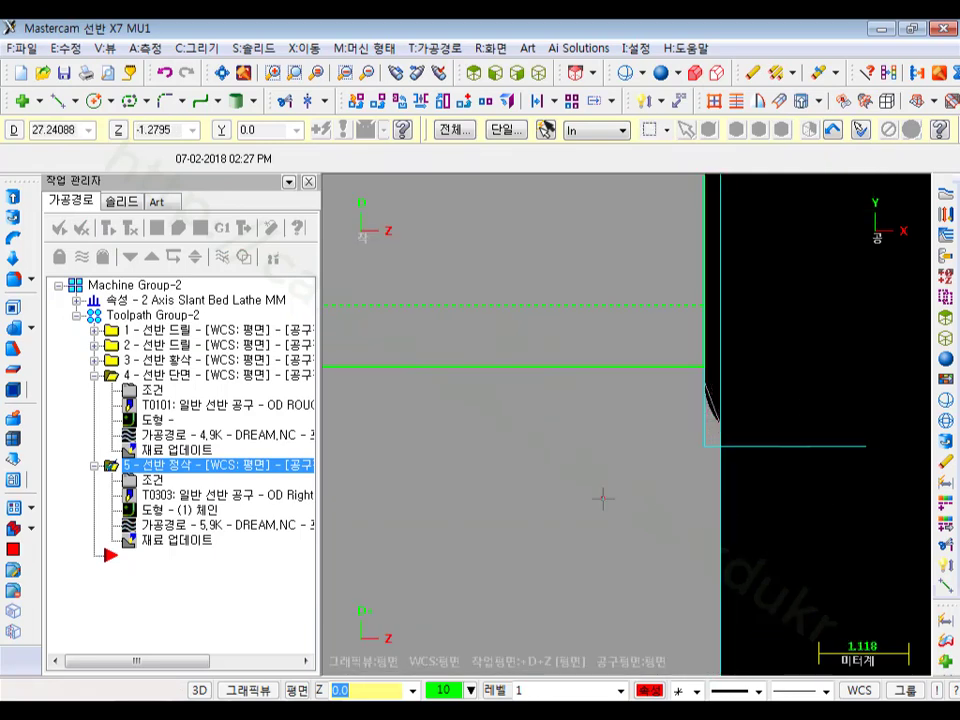
{"action": "scroll", "coordinate": [846, 482], "scroll_direction": "down", "scroll_amount": 5}
{"action": "scroll", "coordinate": [860, 500], "scroll_direction": "down", "scroll_amount": 5}
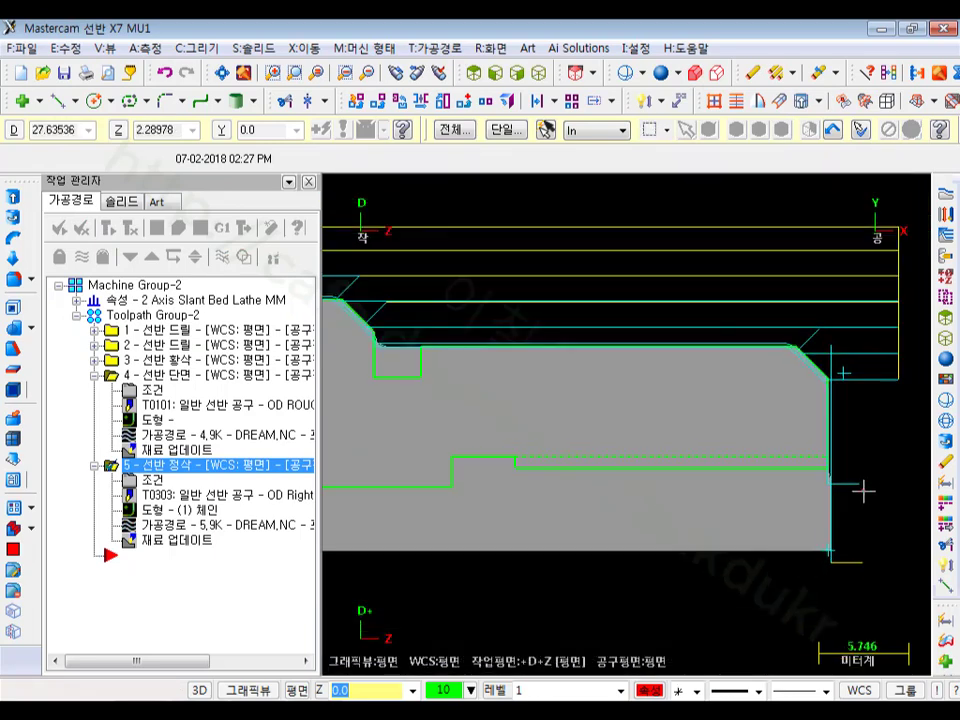
{"action": "scroll", "coordinate": [455, 332], "scroll_direction": "up", "scroll_amount": 6}
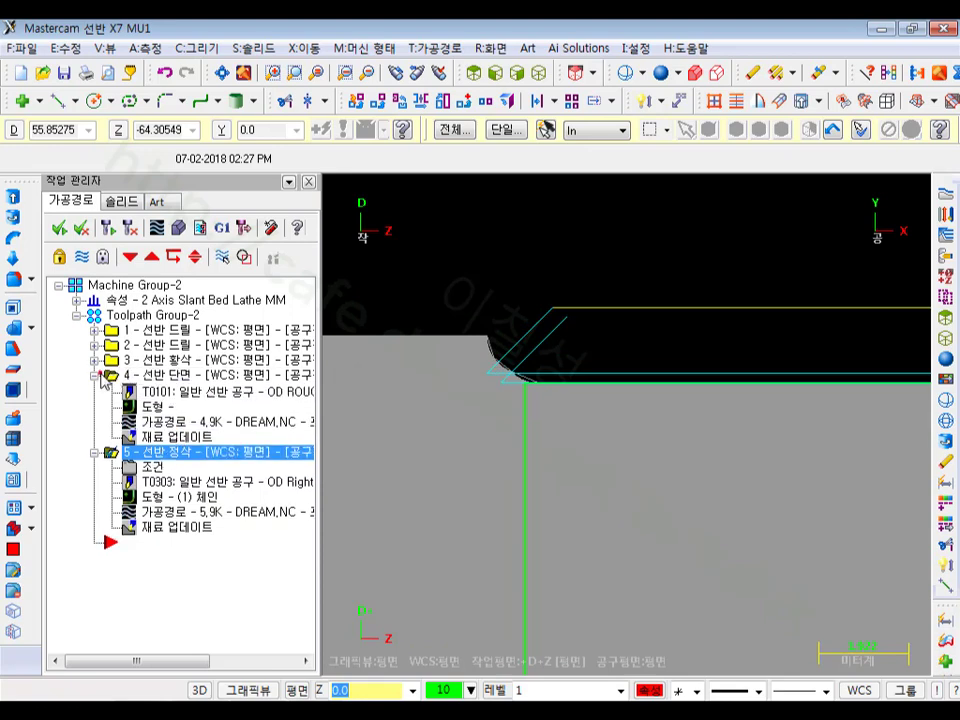
Step: In the outer roughing operation's lead-out settings, extend the end of the contour by 2, and regenerate the invalid toolpaths
{"action": "left_click", "coordinate": [95, 375]}
{"action": "left_click", "coordinate": [95, 360]}
{"action": "left_click", "coordinate": [158, 376]}
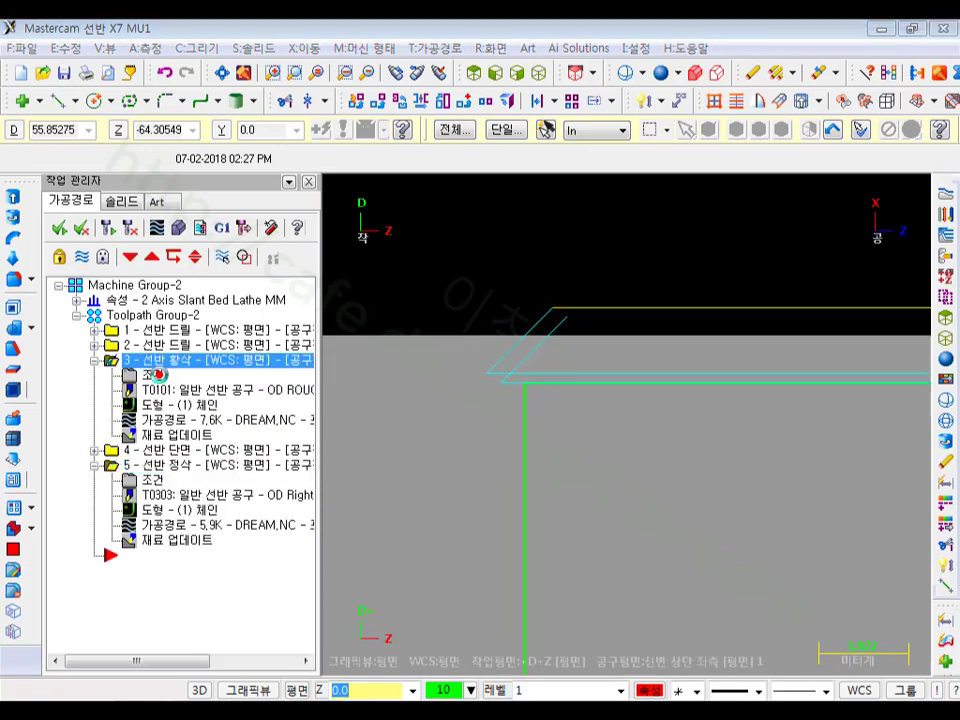
{"action": "left_click", "coordinate": [710, 469]}
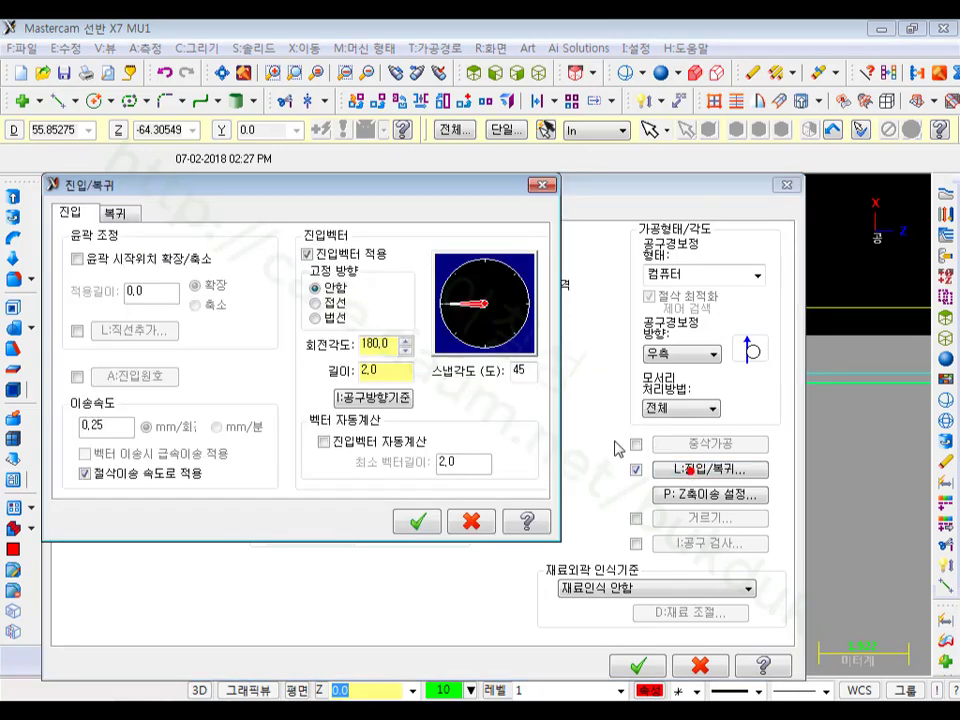
{"action": "left_click", "coordinate": [113, 213]}
{"action": "left_click", "coordinate": [77, 258]}
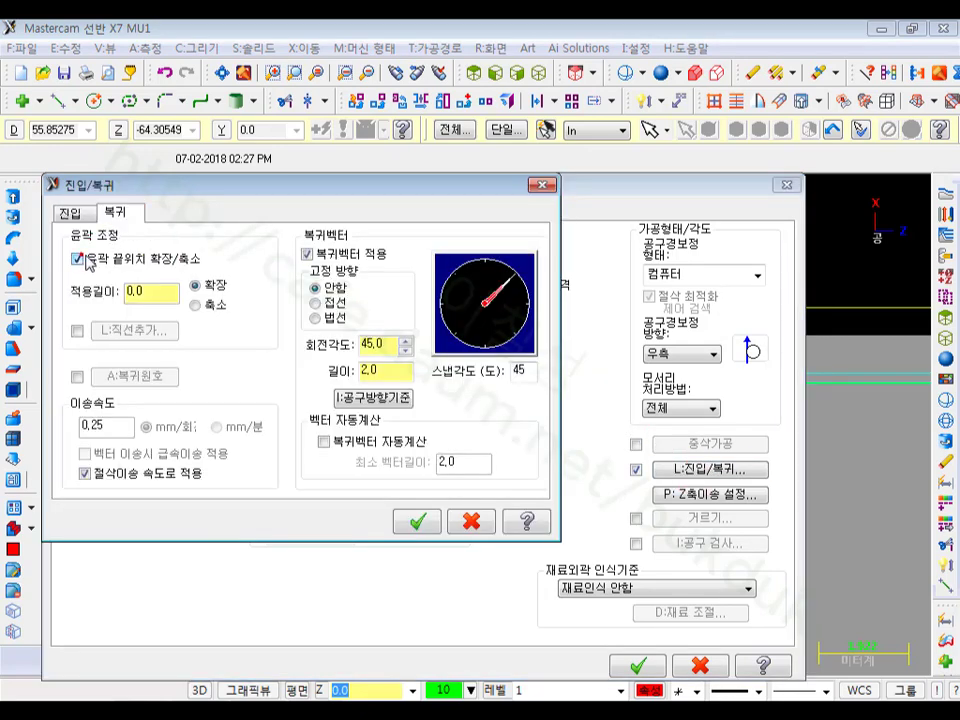
{"action": "left_click_drag", "start_coordinate": [140, 291], "coordinate": [100, 298]}
{"action": "type", "text": "2"}
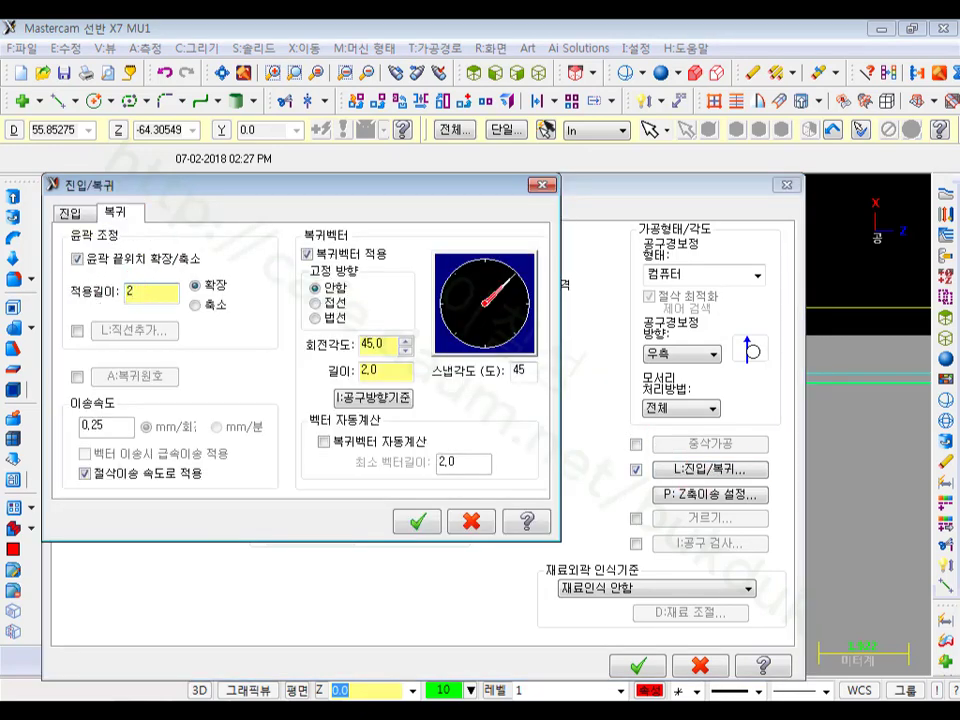
{"action": "left_click", "coordinate": [417, 521]}
{"action": "left_click", "coordinate": [637, 665]}
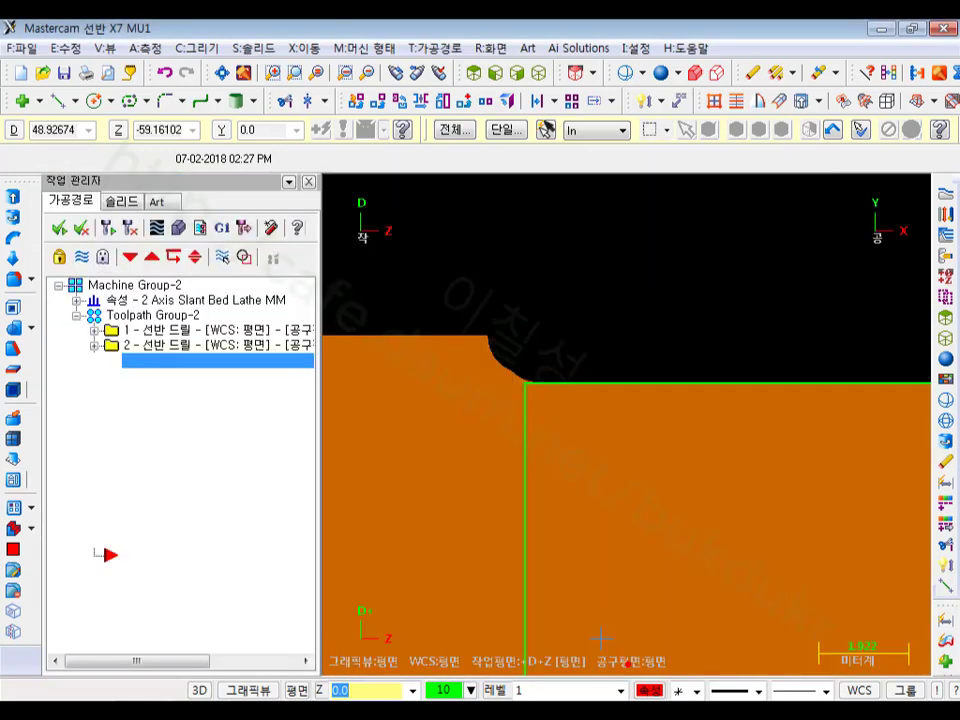
{"action": "left_click", "coordinate": [132, 228]}
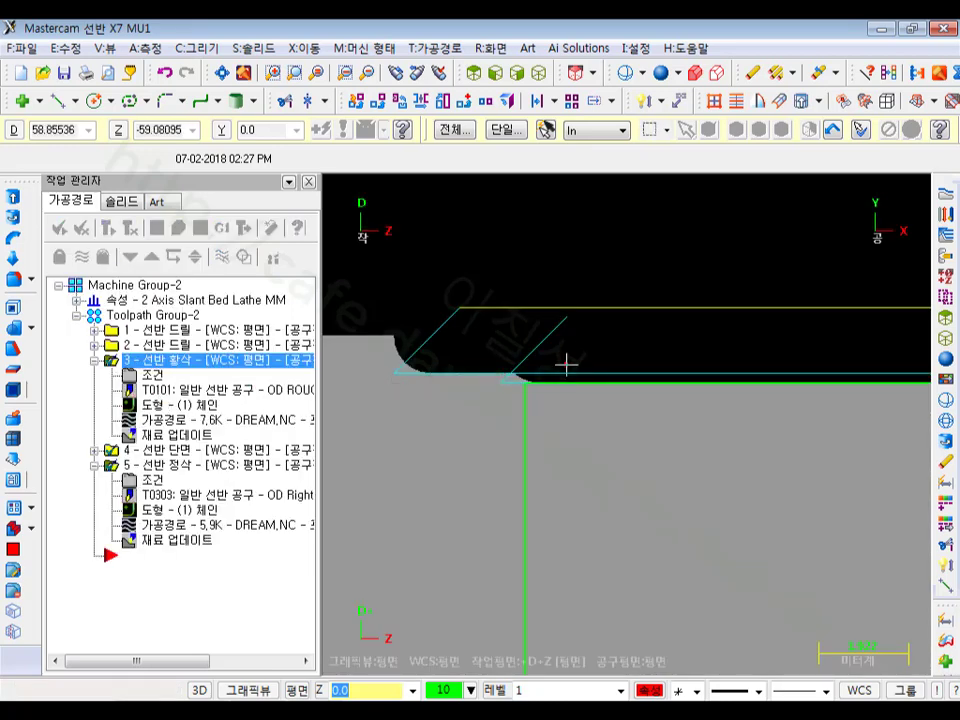
Step: Backplot the outer finishing toolpath and examine the tool nose position at the rear end of the outer profile
{"action": "left_click", "coordinate": [165, 463]}
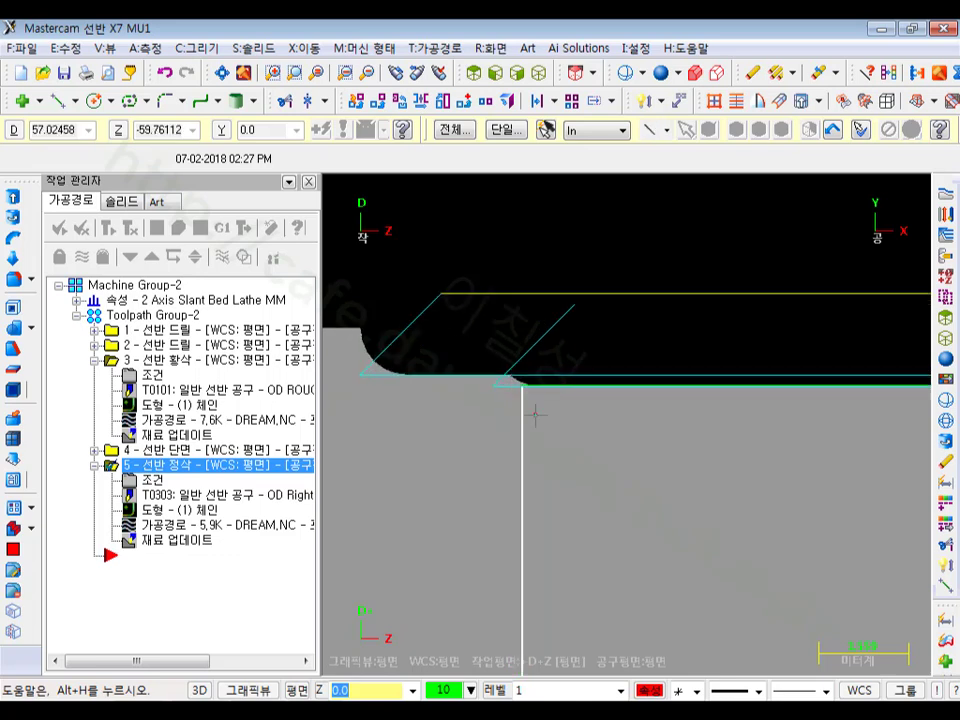
{"action": "left_click", "coordinate": [94, 359]}
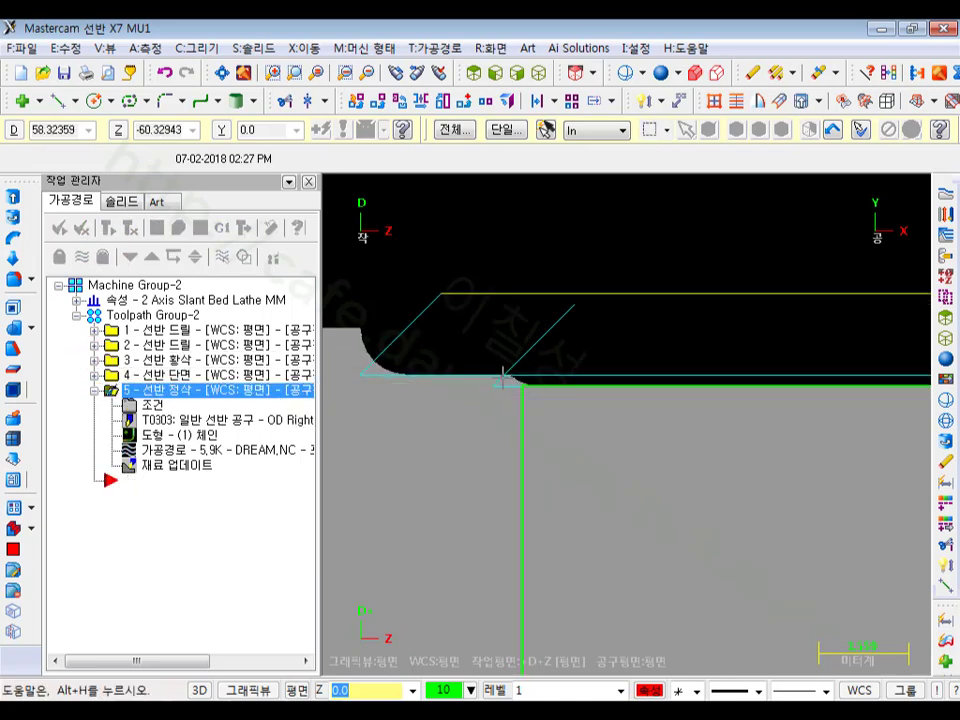
{"action": "left_click", "coordinate": [170, 451]}
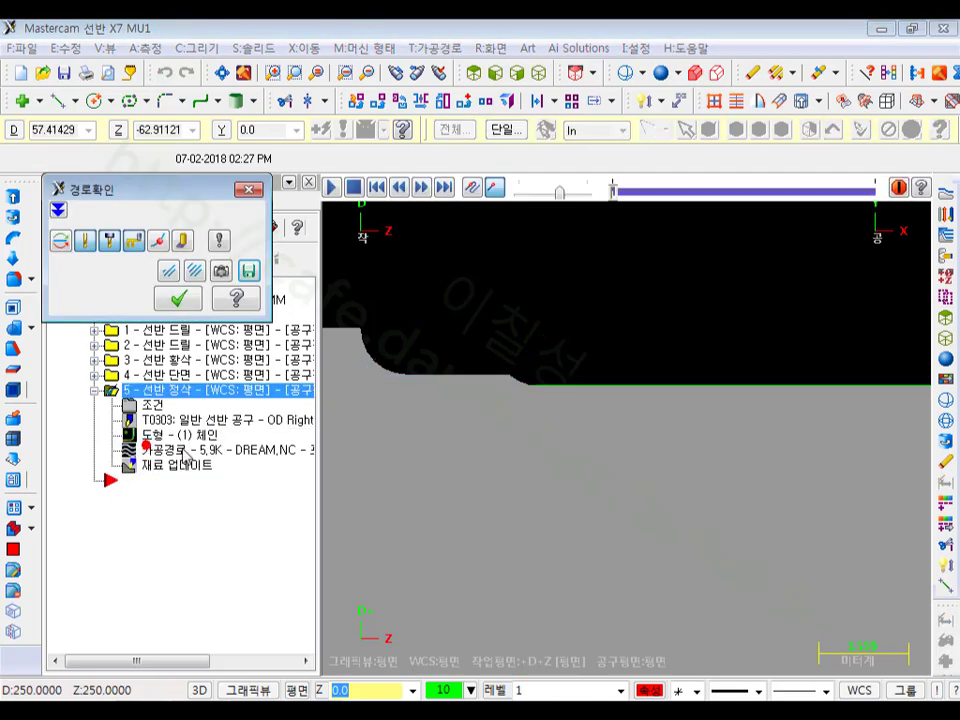
{"action": "mouse_move", "coordinate": [613, 190]}
{"action": "left_mouse_down"}
{"action": "mouse_move", "coordinate": [860, 190]}
{"action": "mouse_move", "coordinate": [743, 192]}
{"action": "mouse_move", "coordinate": [830, 188]}
{"action": "left_mouse_up"}
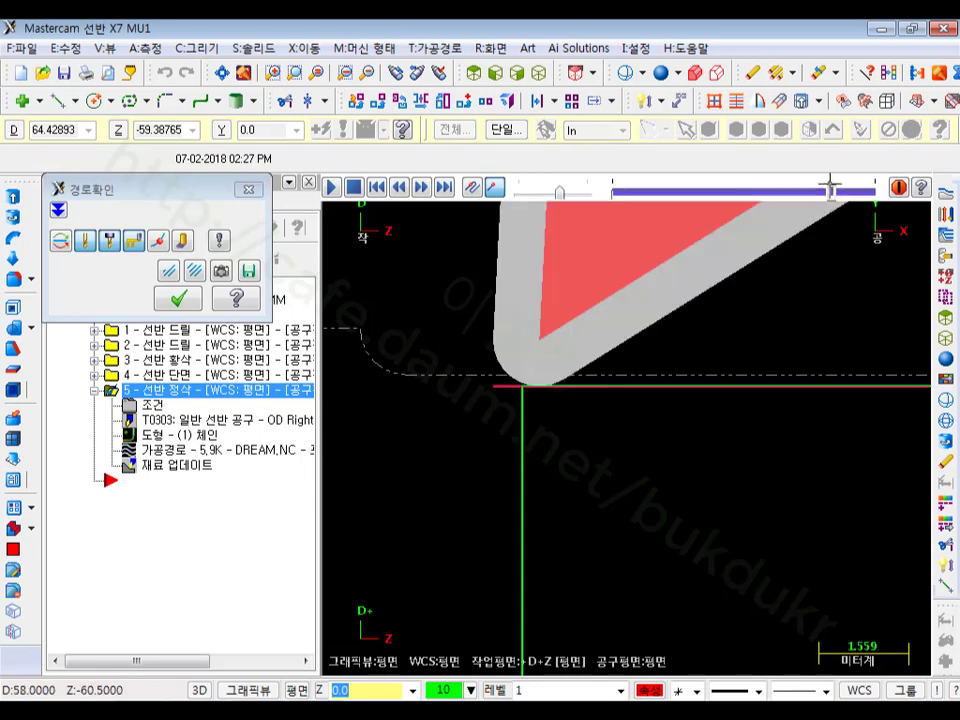
{"action": "scroll", "coordinate": [424, 390], "scroll_direction": "up", "scroll_amount": 5}
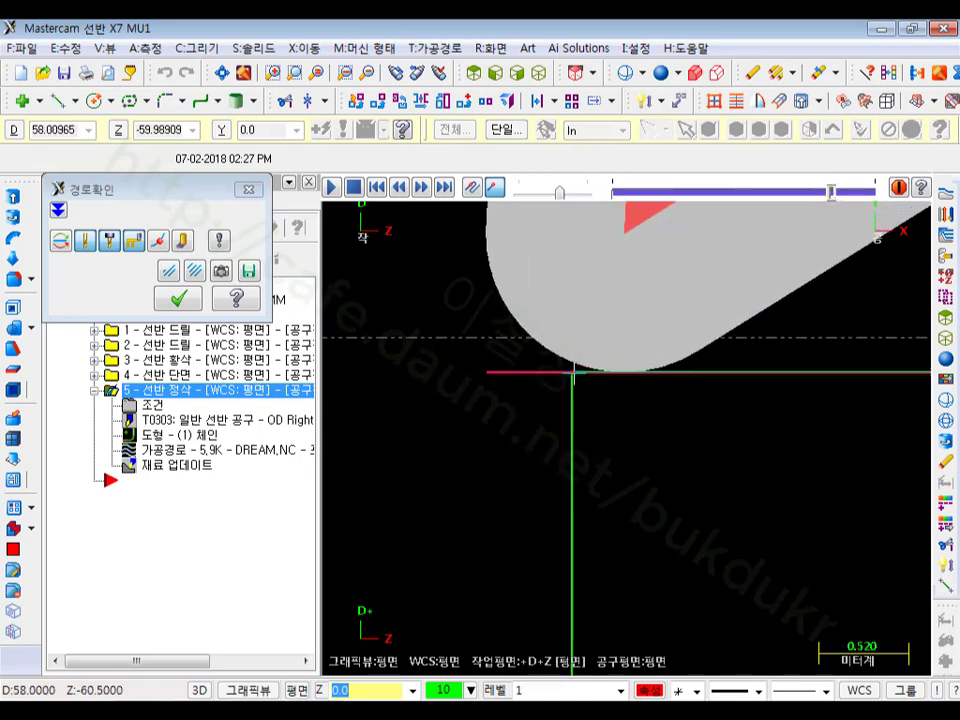
{"action": "left_click", "coordinate": [178, 298]}
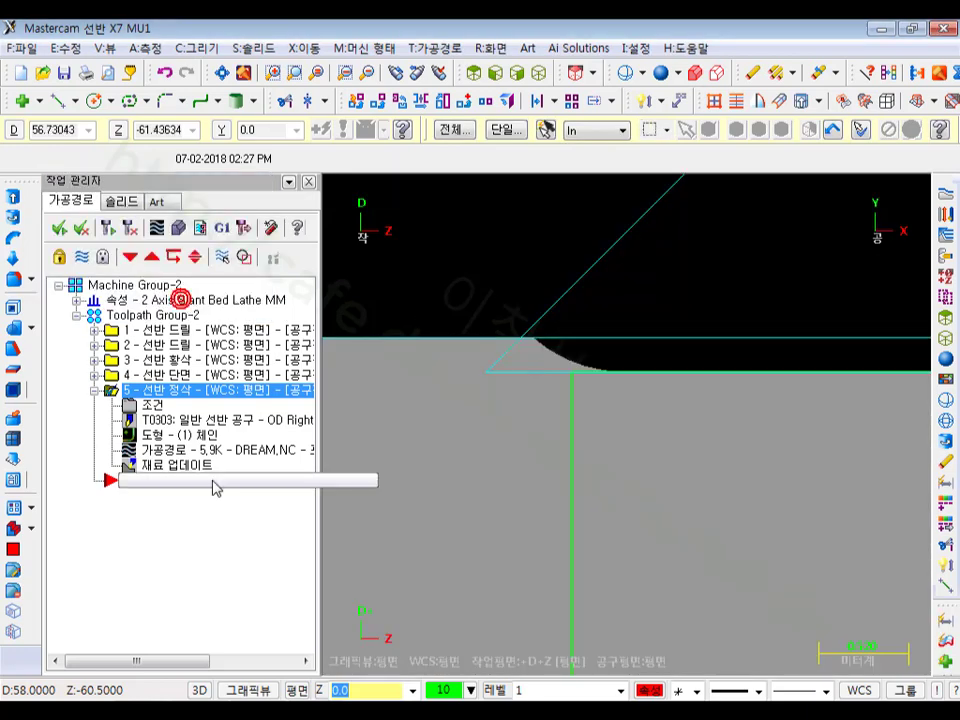
Step: In the finishing operation's lead-out settings, set the contour end extension length to 2 and accept the parameters
{"action": "left_click", "coordinate": [155, 404]}
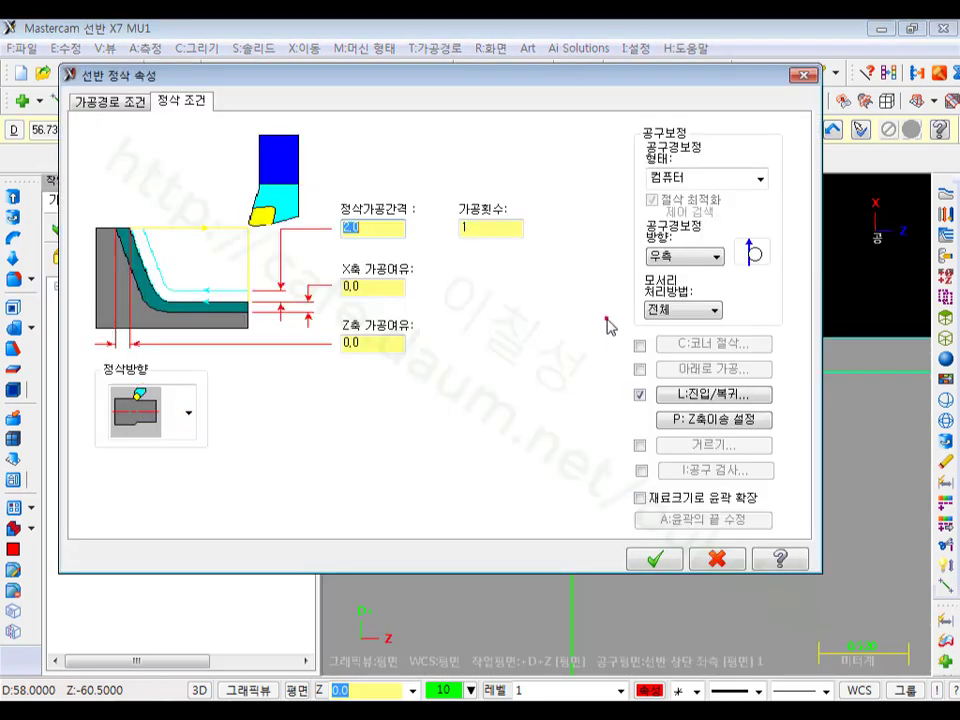
{"action": "left_click", "coordinate": [710, 394]}
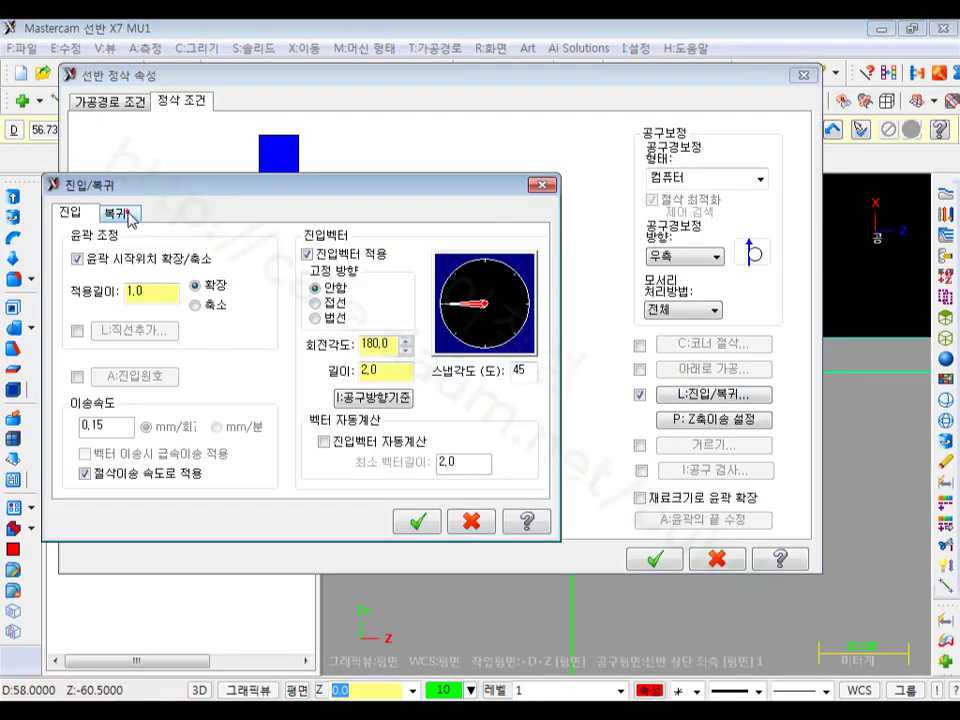
{"action": "left_click", "coordinate": [122, 212]}
{"action": "double_click", "coordinate": [167, 292]}
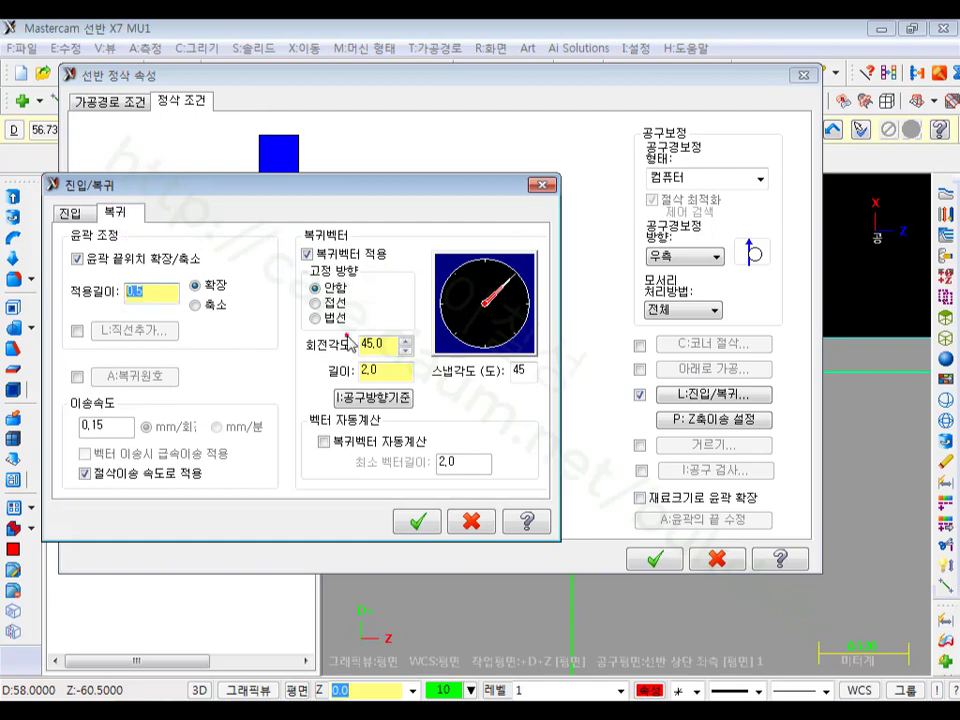
{"action": "type", "text": "2"}
{"action": "left_click", "coordinate": [420, 521]}
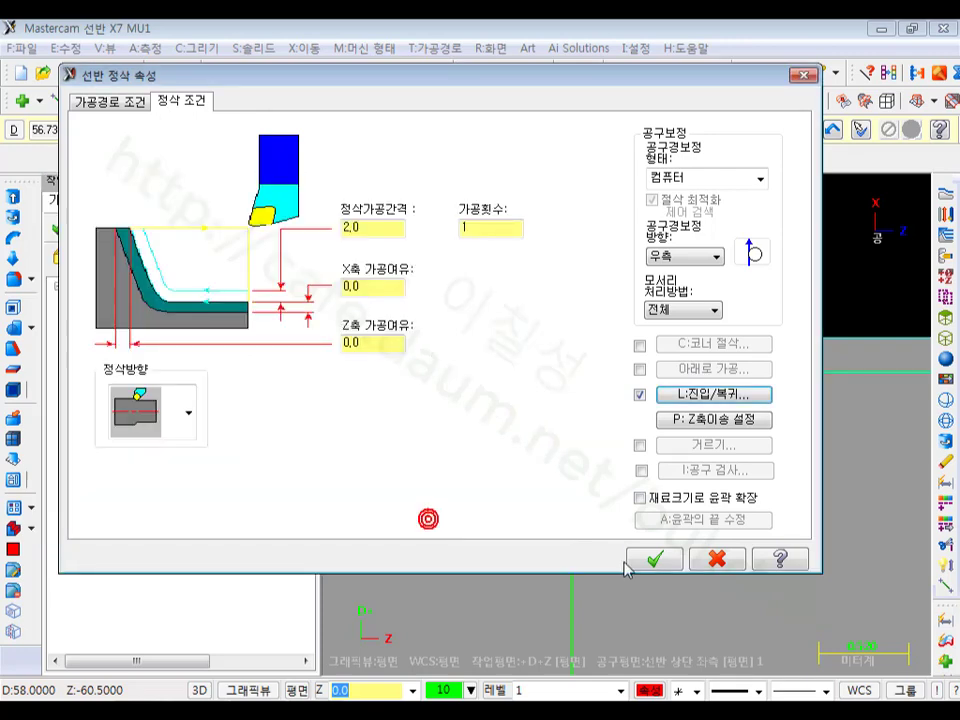
{"action": "left_click", "coordinate": [652, 558]}
Step: Set the contour end extension in the outer roughing lead-out to 5, and regenerate the invalid toolpaths
{"action": "left_click", "coordinate": [94, 360]}
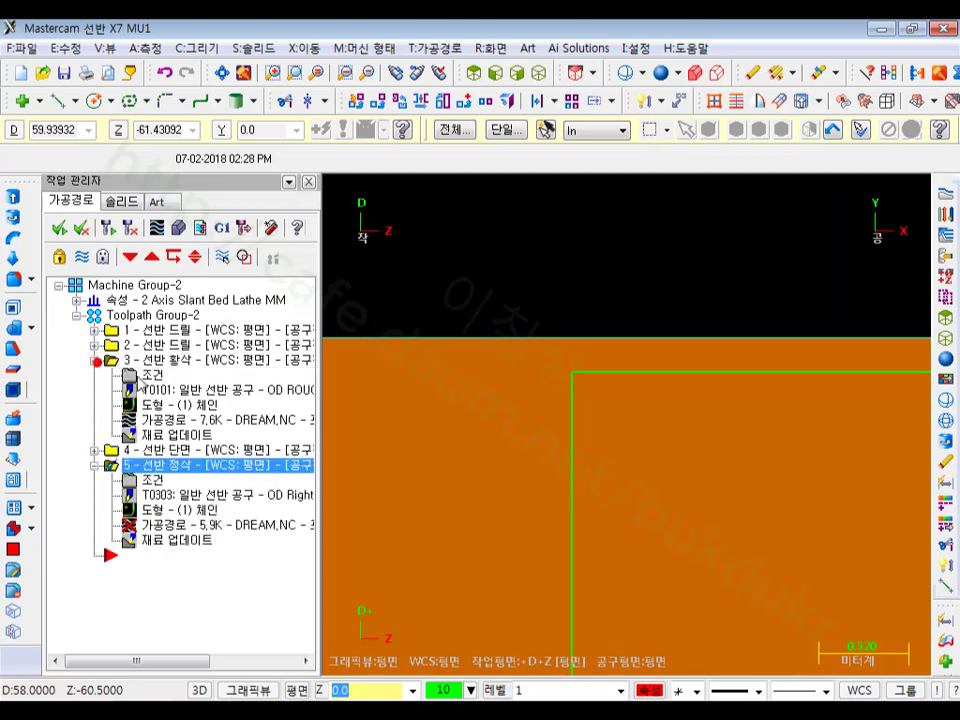
{"action": "left_click", "coordinate": [150, 375]}
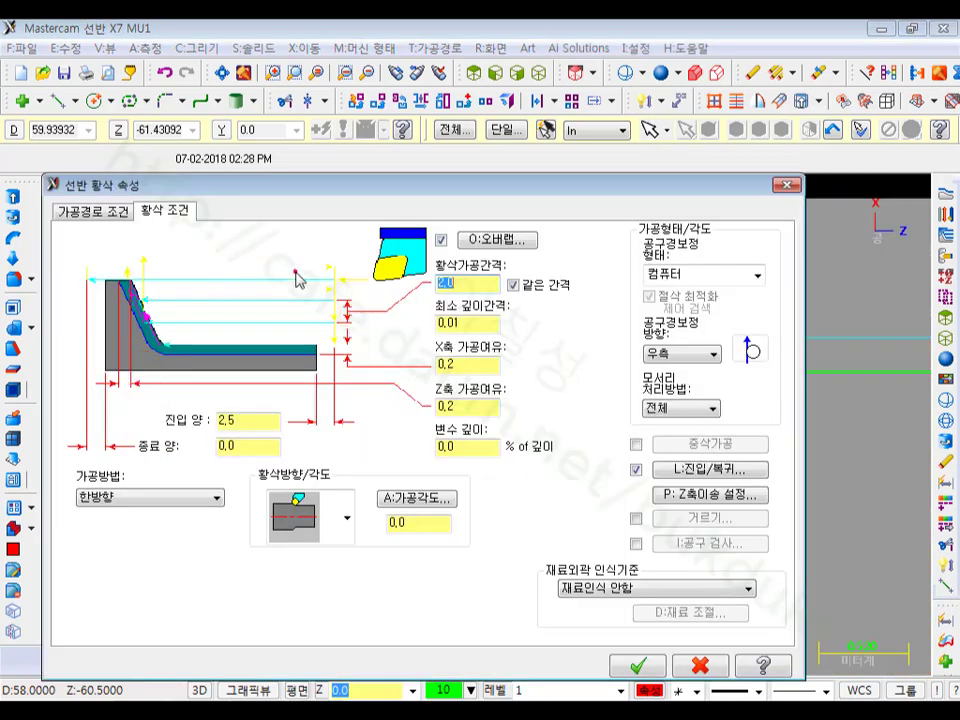
{"action": "left_click", "coordinate": [709, 469]}
{"action": "left_click", "coordinate": [115, 213]}
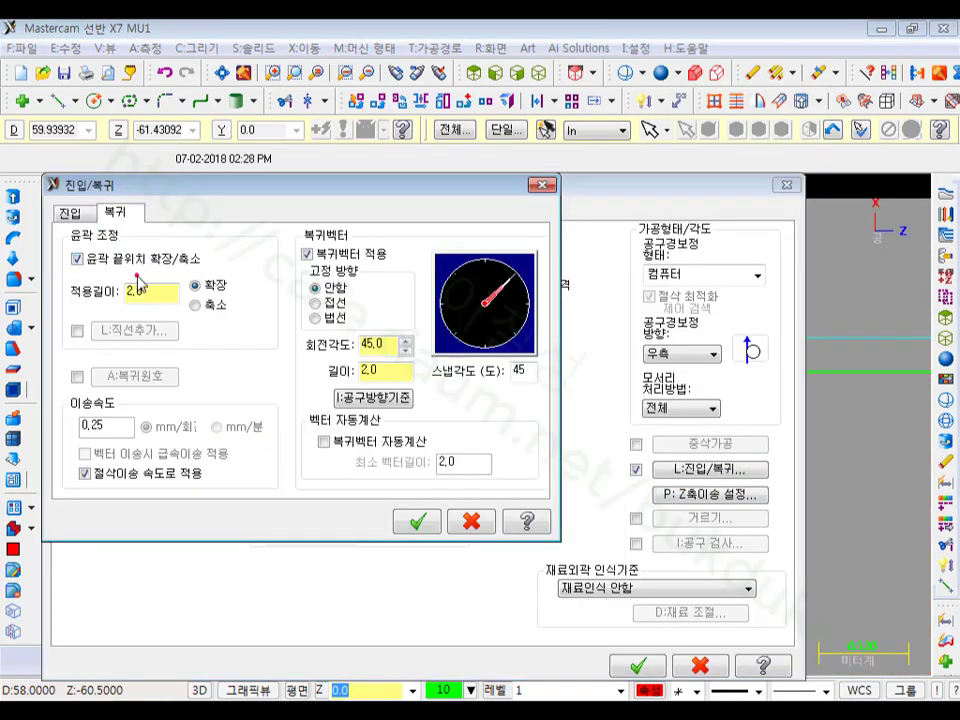
{"action": "left_click_drag", "start_coordinate": [147, 292], "coordinate": [68, 293]}
{"action": "type", "text": "5"}
{"action": "left_click", "coordinate": [414, 521]}
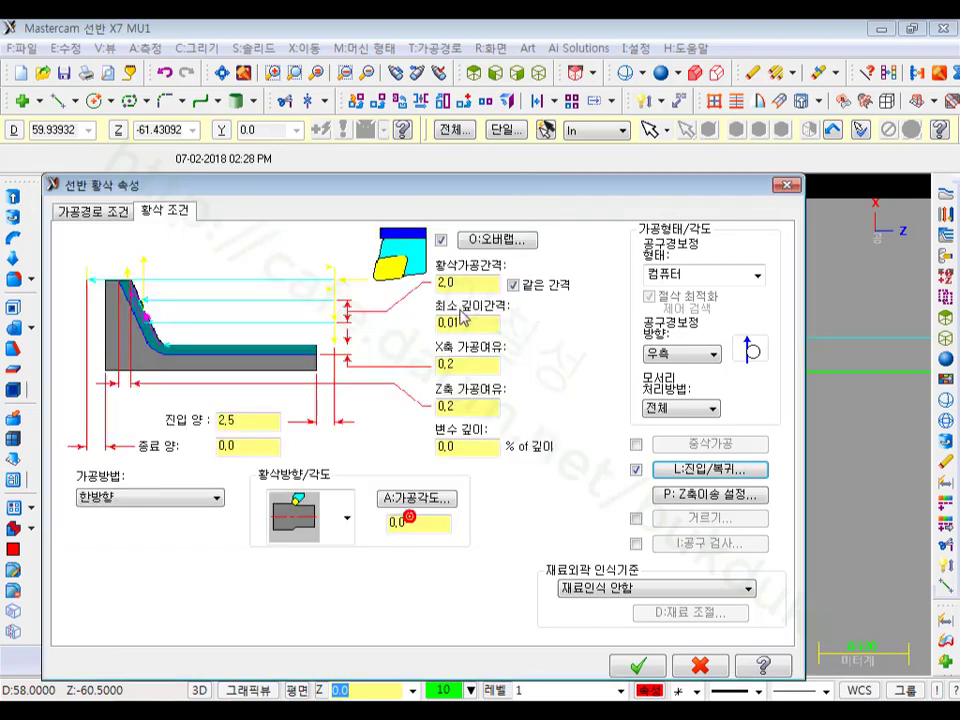
{"action": "left_click", "coordinate": [636, 666]}
{"action": "left_click", "coordinate": [129, 228]}
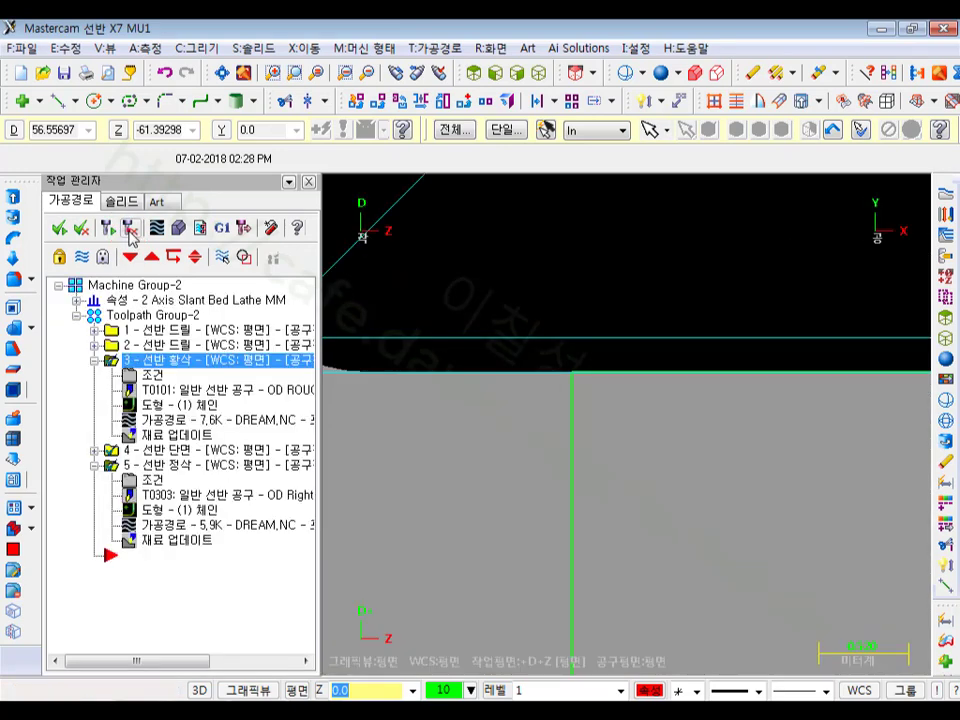
Step: Examine the regenerated roughing and finishing toolpaths and remaining stock at the rear end and along the outer profile
{"action": "middle_click_drag", "start_coordinate": [621, 274], "coordinate": [841, 416]}
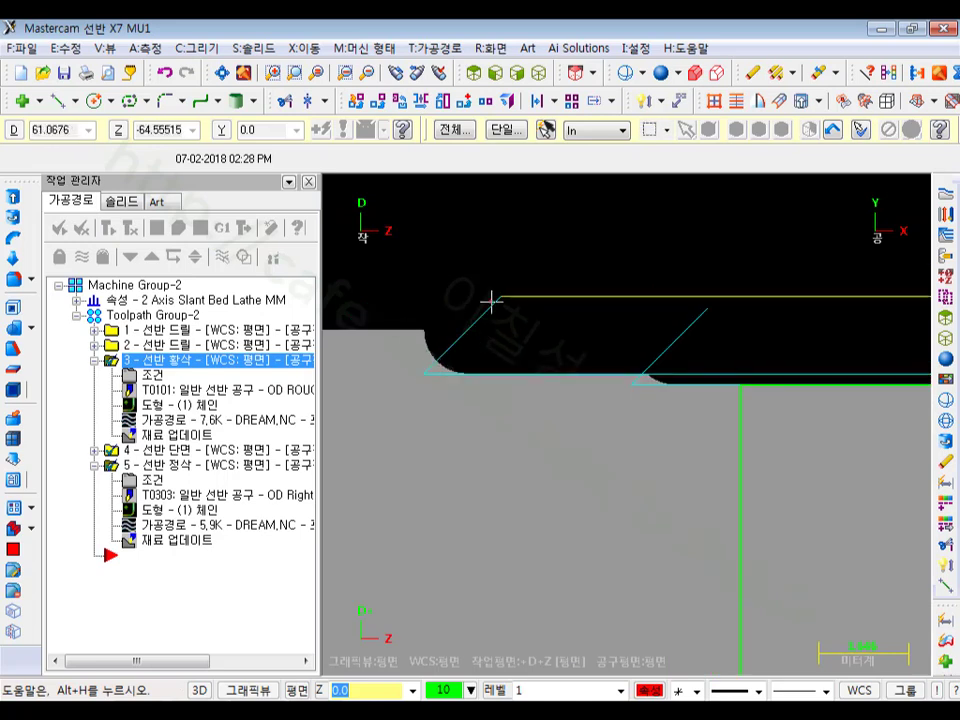
{"action": "scroll", "coordinate": [626, 309], "scroll_direction": "down", "scroll_amount": 3}
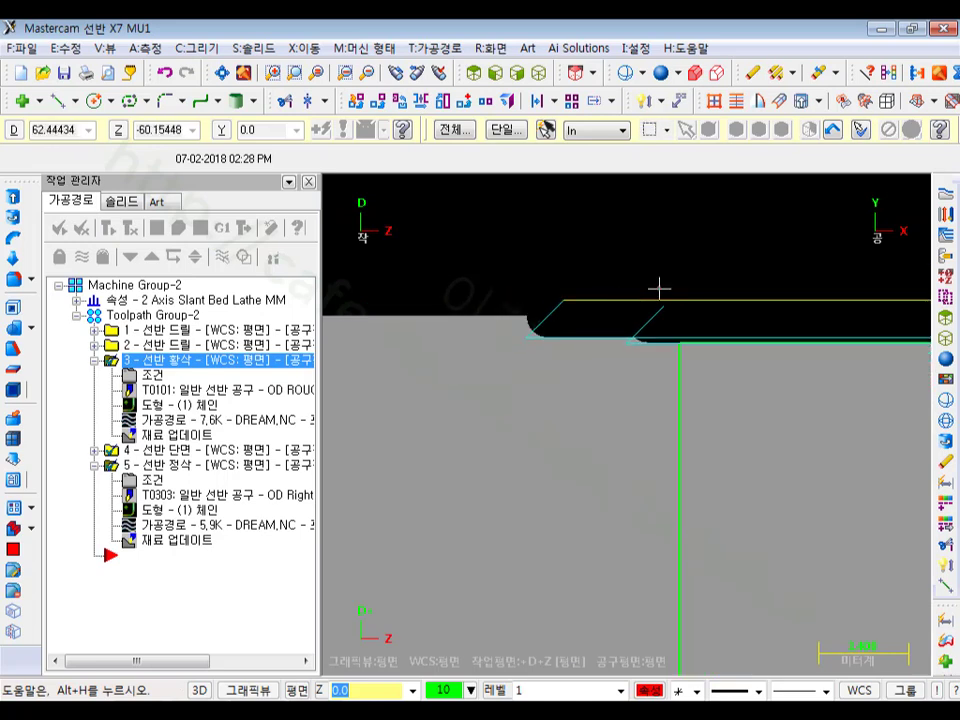
{"action": "scroll", "coordinate": [553, 279], "scroll_direction": "up", "scroll_amount": 5}
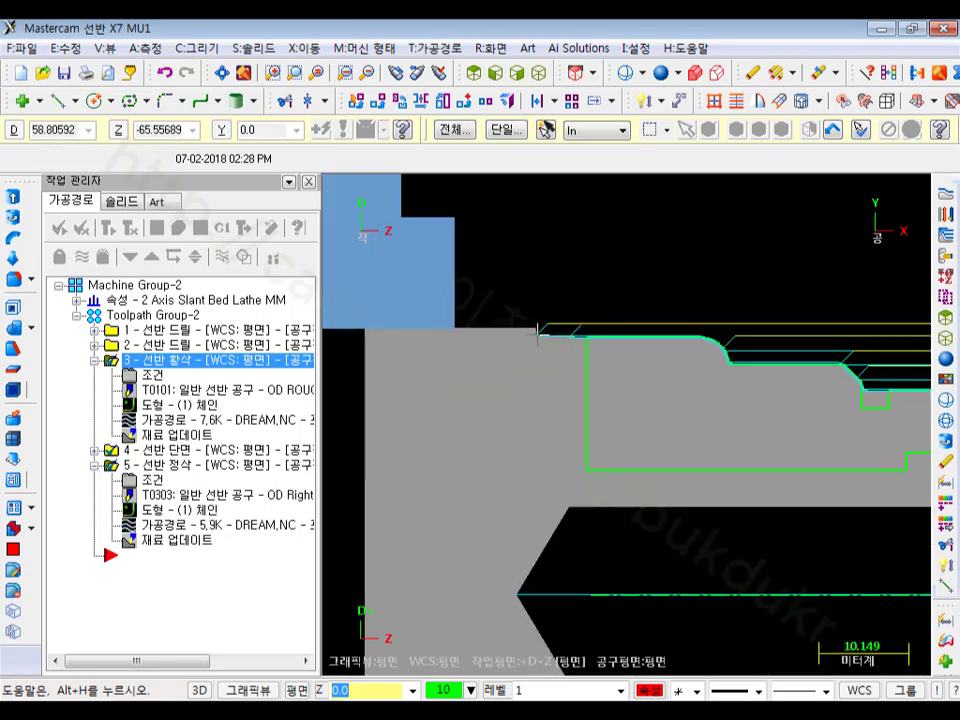
{"action": "scroll", "coordinate": [461, 343], "scroll_direction": "down", "scroll_amount": 3}
{"action": "scroll", "coordinate": [560, 343], "scroll_direction": "up", "scroll_amount": 2}
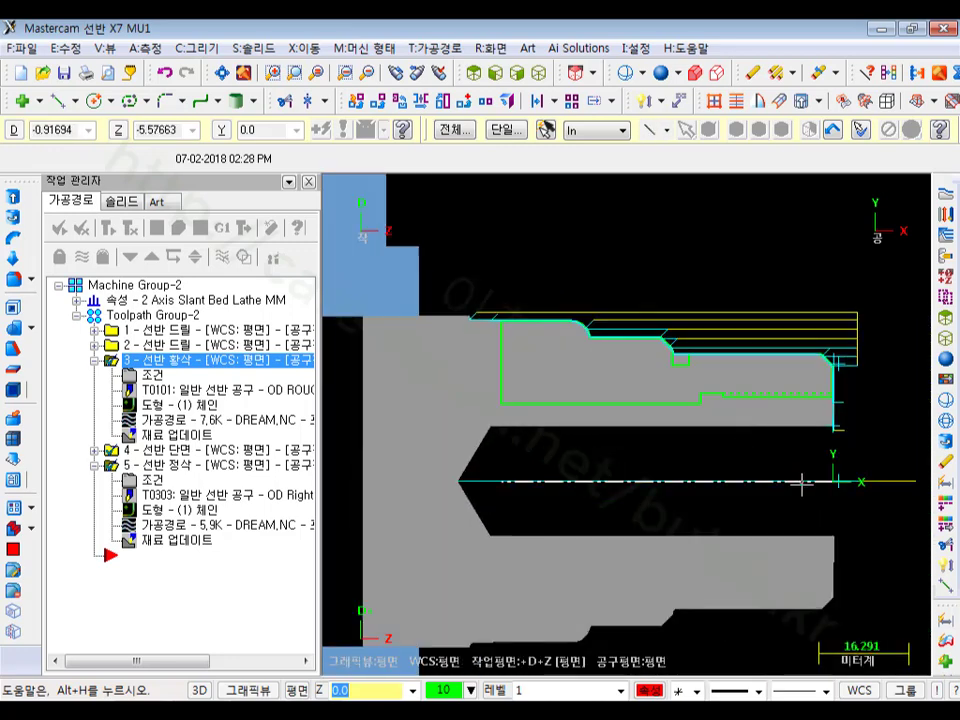
{"action": "scroll", "coordinate": [884, 267], "scroll_direction": "up", "scroll_amount": 1}
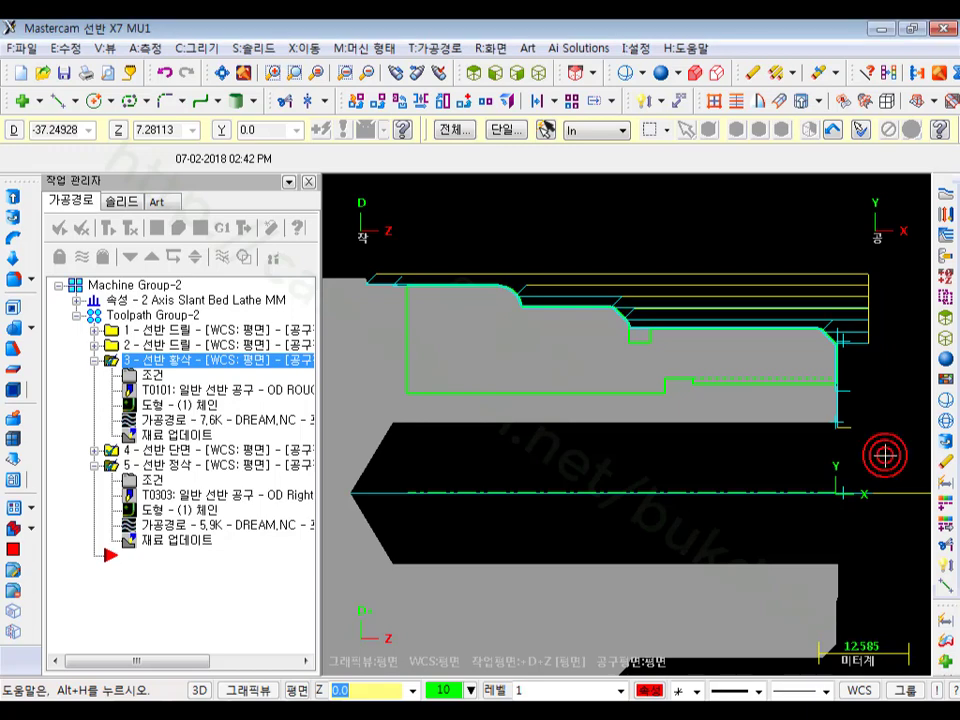
{"action": "scroll", "coordinate": [803, 350], "scroll_direction": "up", "scroll_amount": 2}
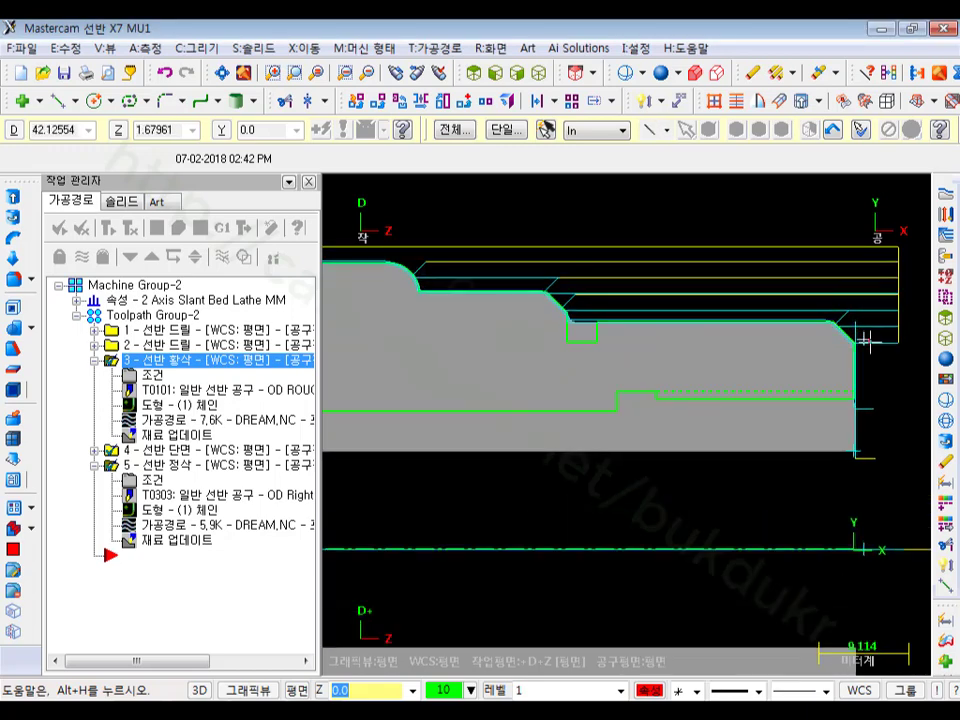
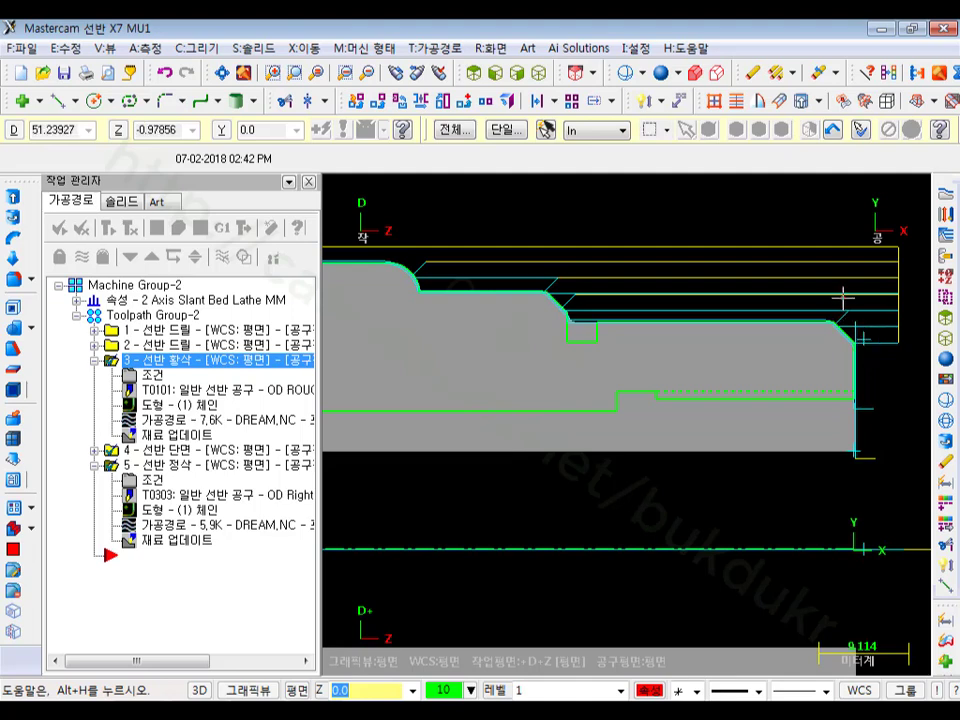
Step: Start a grooving toolpath for the outer groove, using the two-point groove definition
{"action": "scroll", "coordinate": [866, 345], "scroll_direction": "up", "scroll_amount": 2}
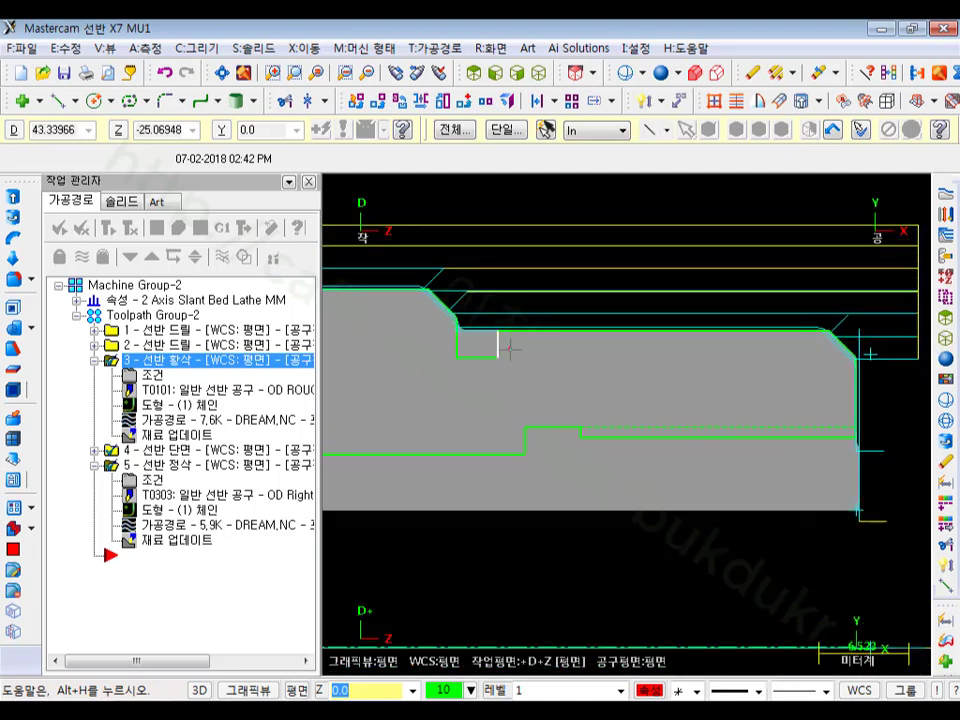
{"action": "scroll", "coordinate": [510, 350], "scroll_direction": "up", "scroll_amount": 1}
{"action": "left_click", "coordinate": [95, 360]}
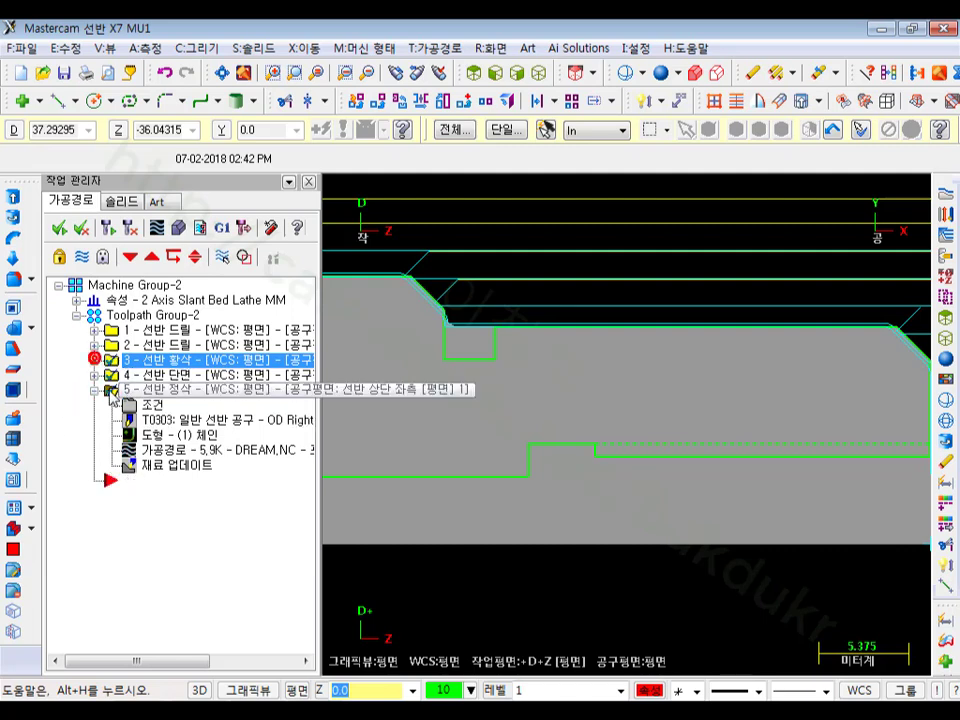
{"action": "left_click", "coordinate": [447, 48]}
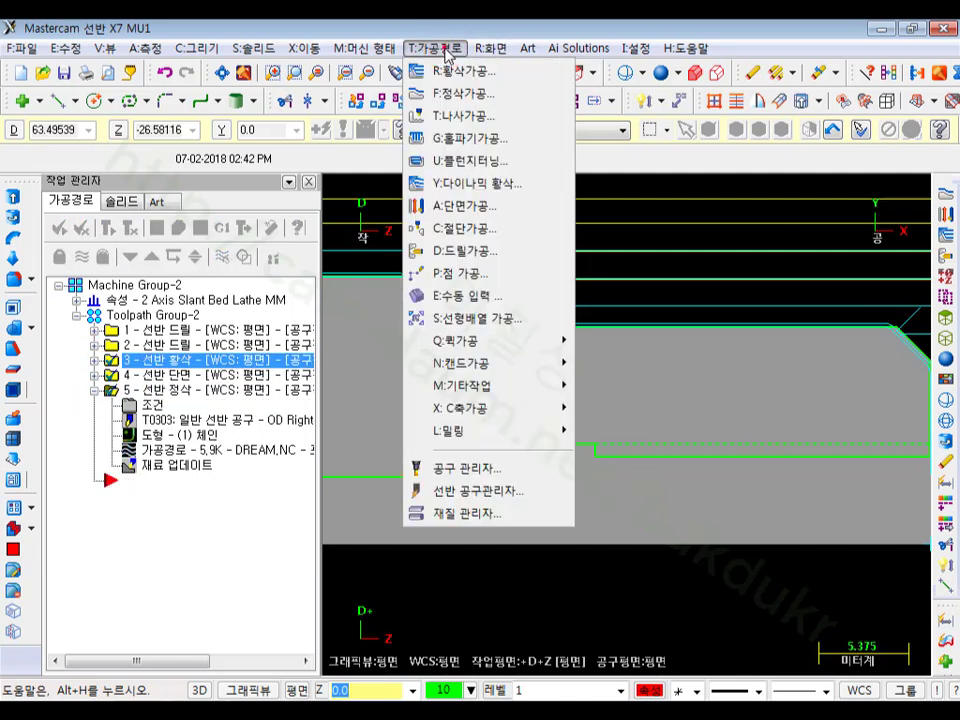
{"action": "left_click", "coordinate": [470, 138]}
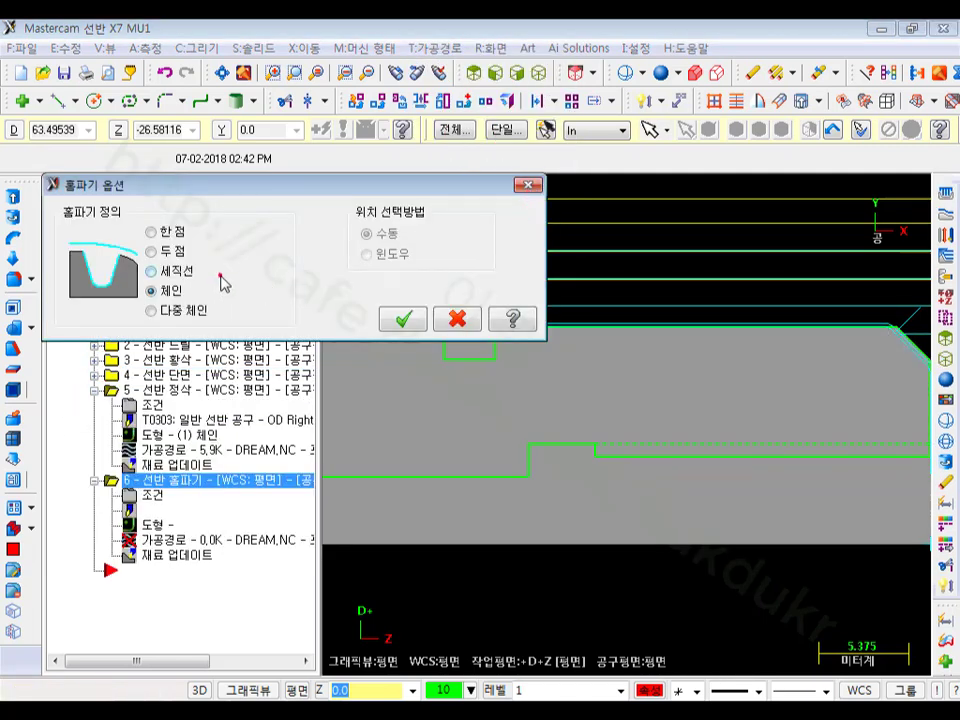
{"action": "left_click", "coordinate": [152, 251]}
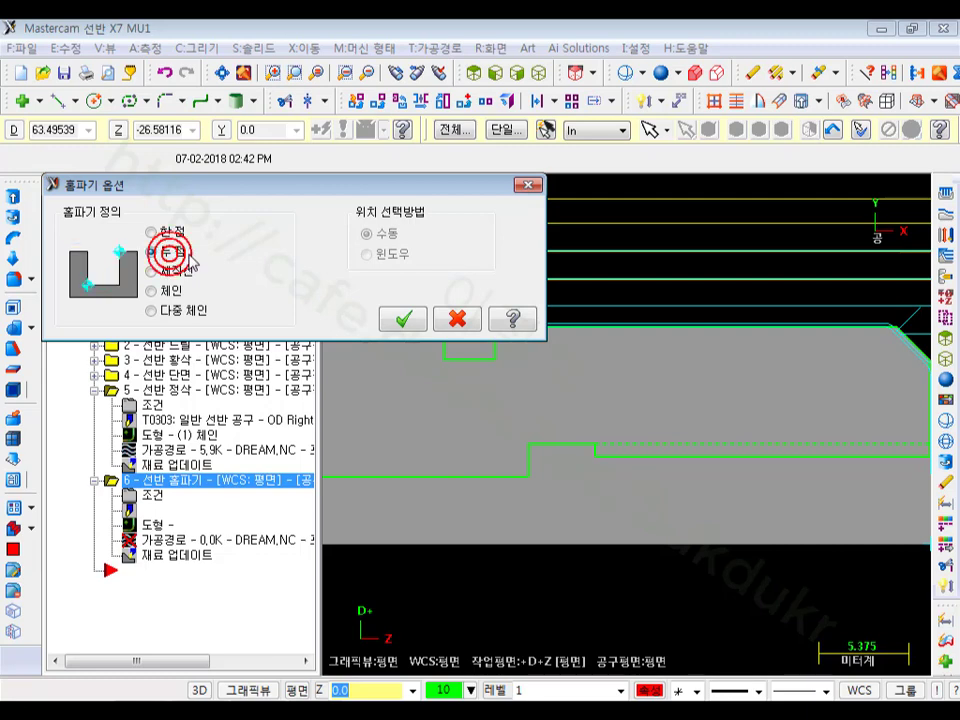
{"action": "left_click", "coordinate": [405, 320]}
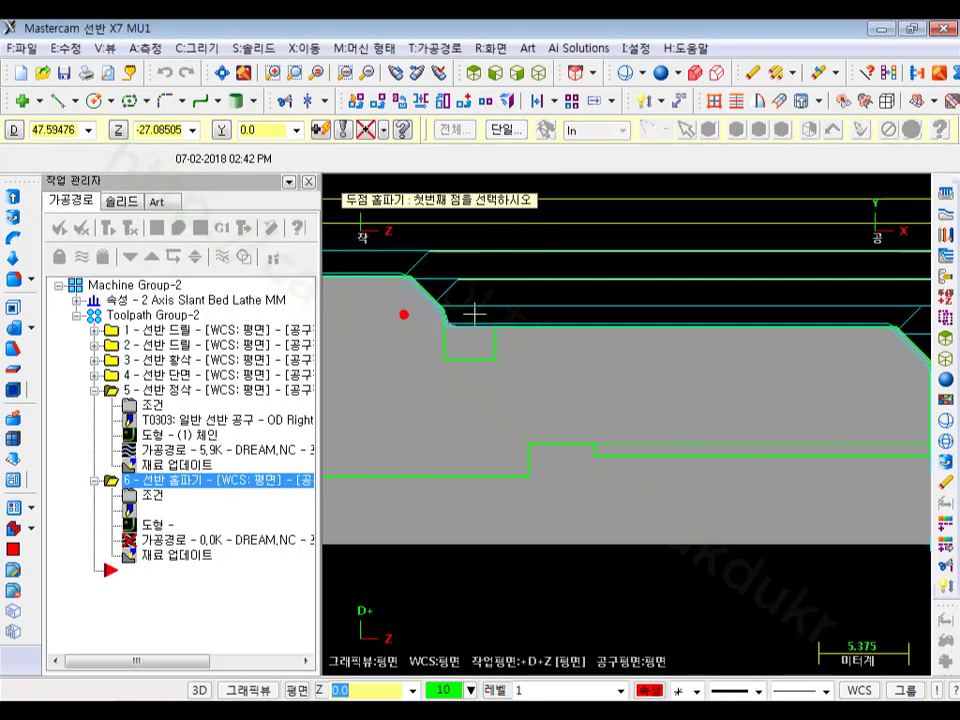
Step: Define the groove from its lower front corner to the lower end of the adjacent chamfer, and accept the points
{"action": "left_click", "coordinate": [508, 364]}
{"action": "scroll", "coordinate": [489, 321], "scroll_direction": "up", "scroll_amount": 2}
{"action": "scroll", "coordinate": [462, 316], "scroll_direction": "up", "scroll_amount": 2}
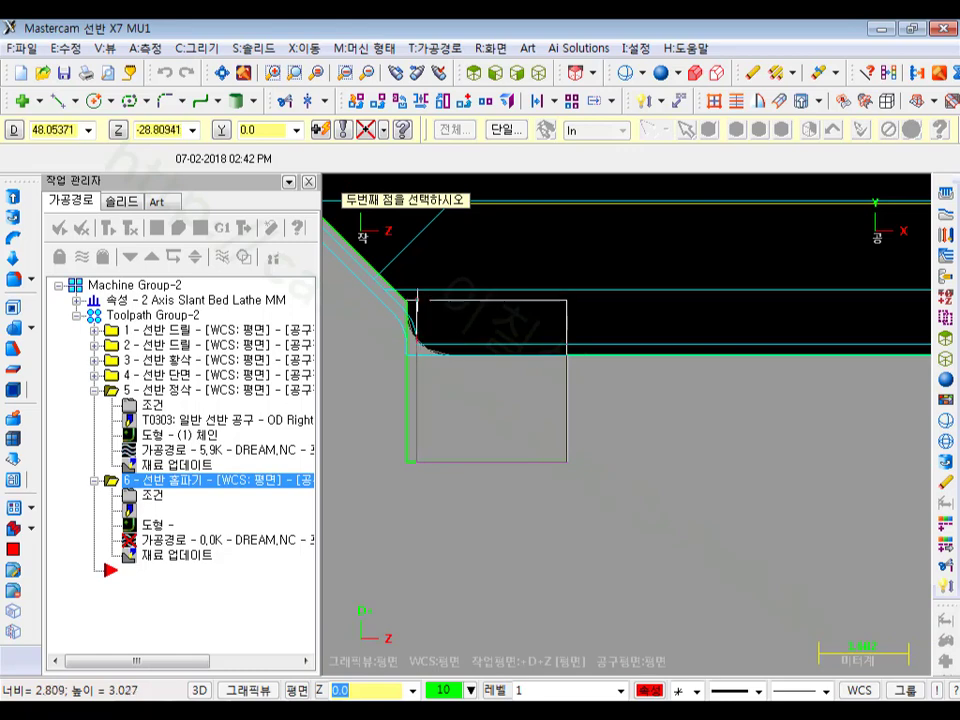
{"action": "left_click", "coordinate": [410, 302]}
{"action": "scroll", "coordinate": [465, 324], "scroll_direction": "down", "scroll_amount": 2}
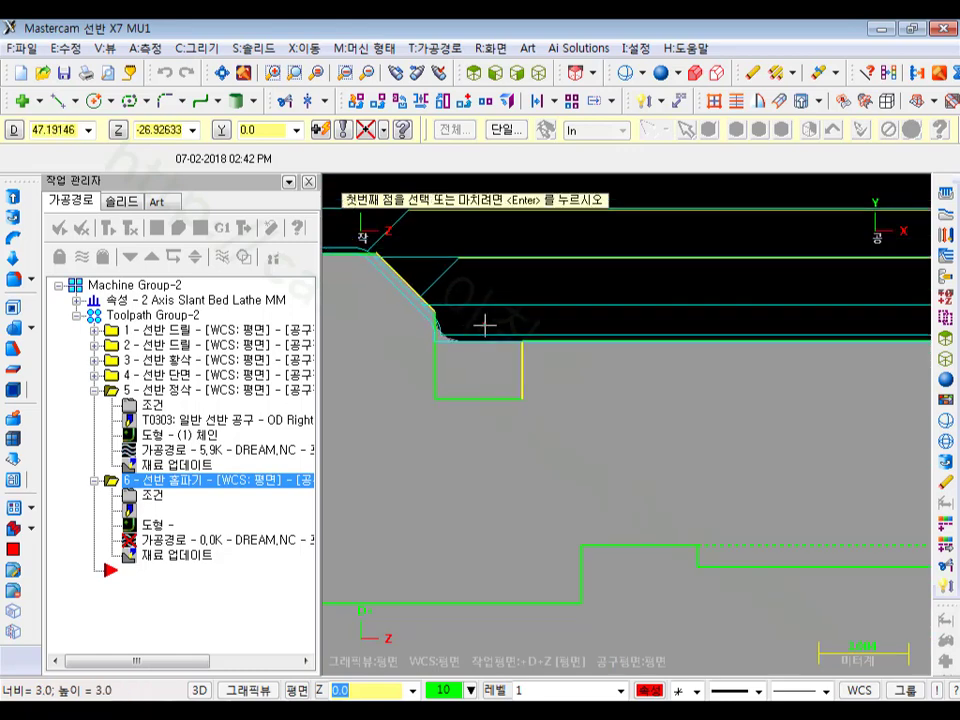
{"action": "key", "text": "Return"}
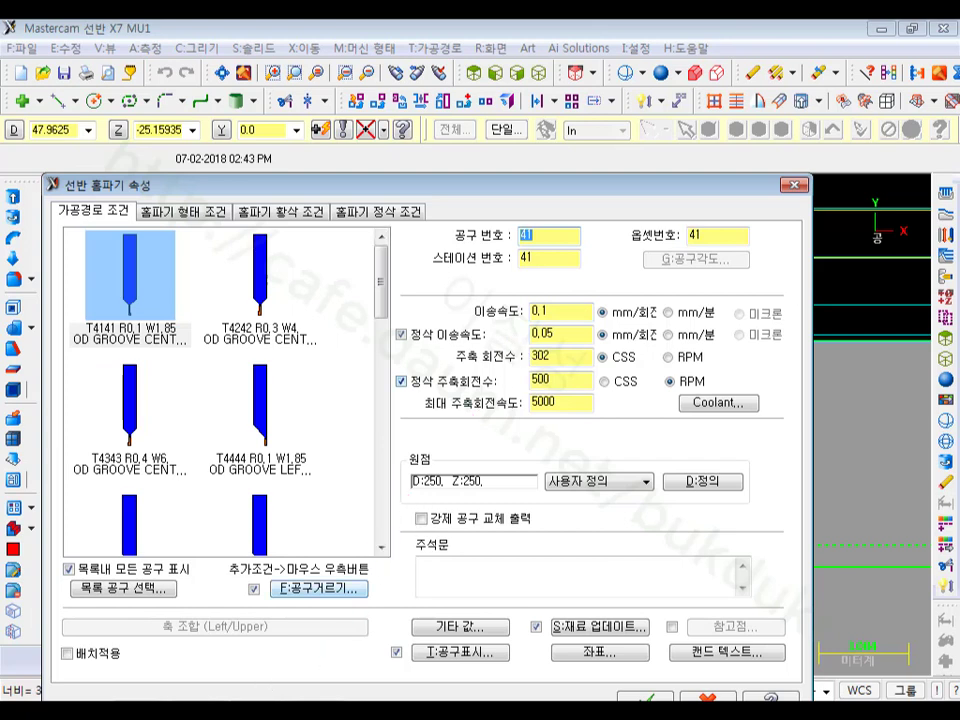
Step: Switch to the PDF in Foxit Reader, check the outer grooving conditions and the groove size on the drawing, and return to Mastercam
{"action": "left_click", "coordinate": [318, 588]}
{"action": "key", "text": "alt+Tab"}
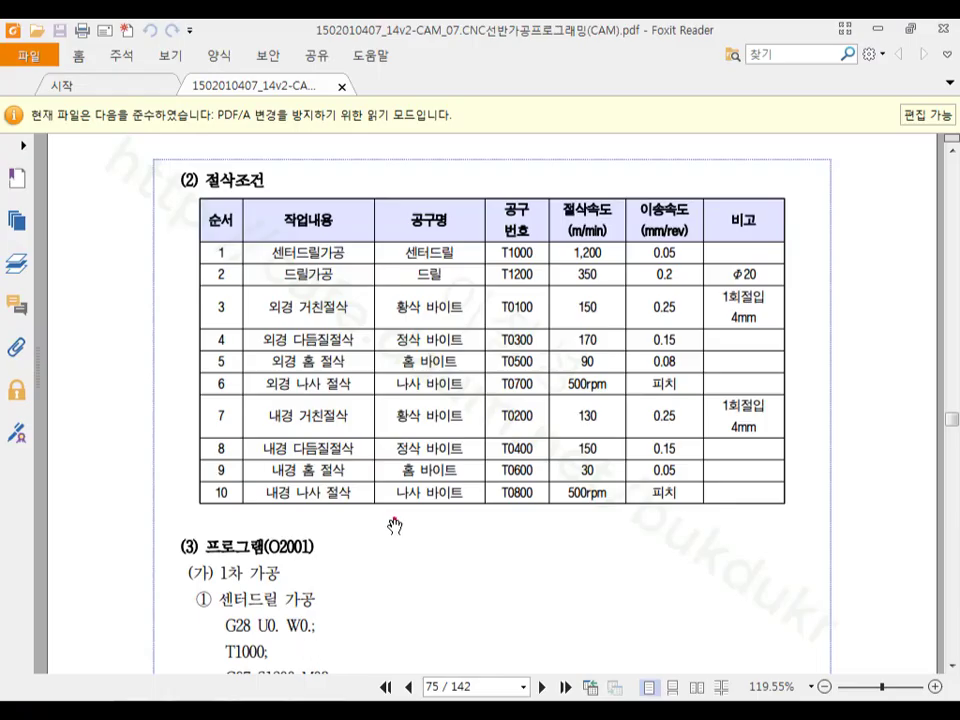
{"action": "scroll", "coordinate": [395, 525], "scroll_direction": "up", "scroll_amount": 3}
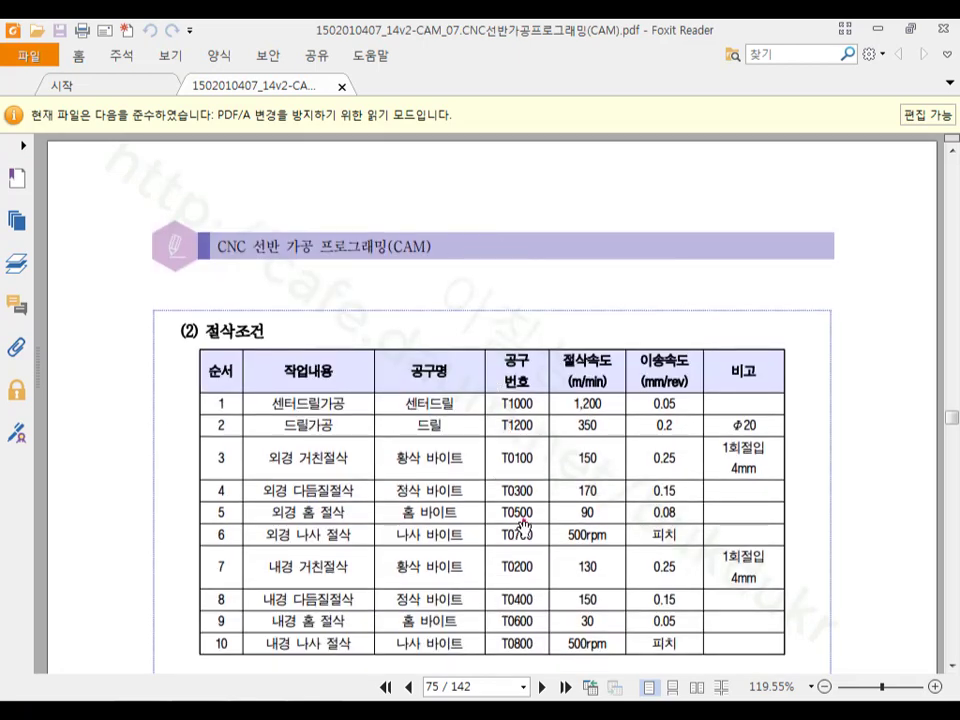
{"action": "scroll", "coordinate": [524, 523], "scroll_direction": "up", "scroll_amount": 5}
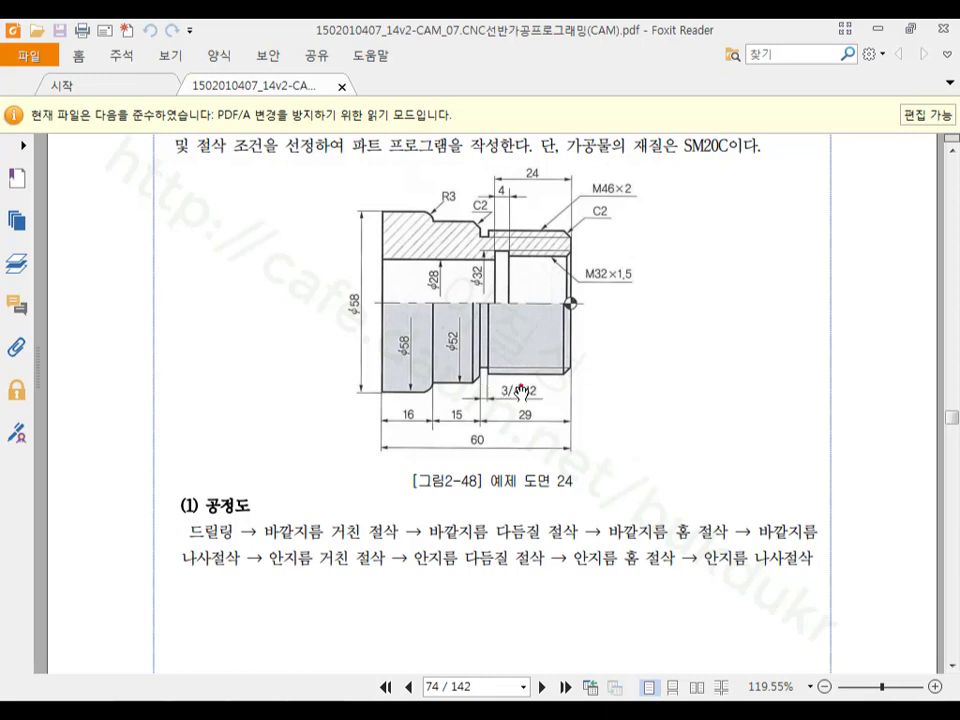
{"action": "key", "text": "alt+Tab"}
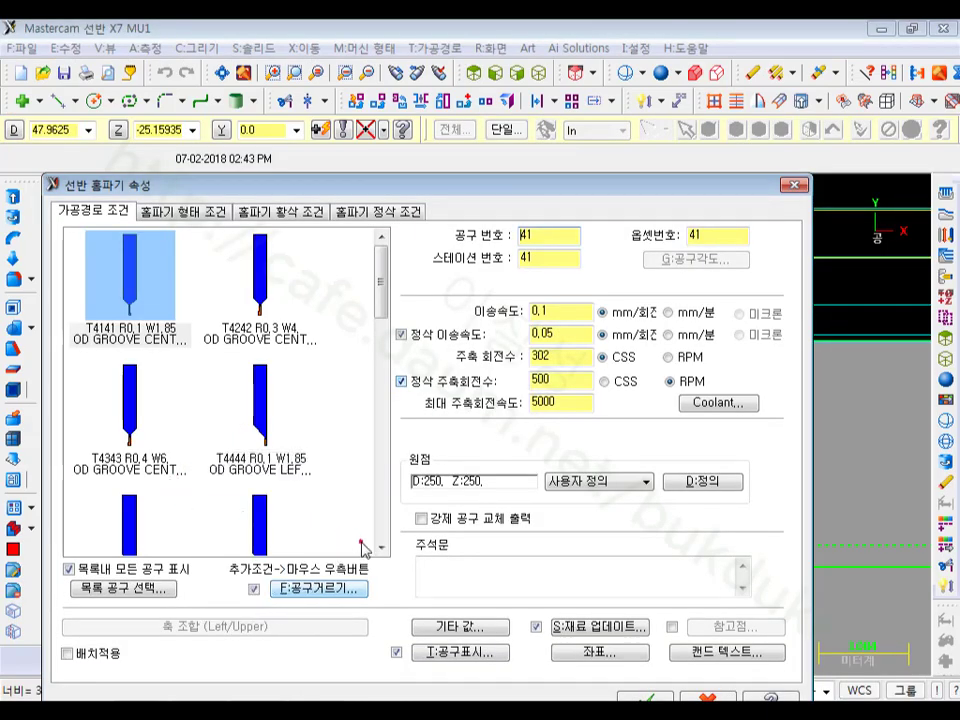
Step: Select grooving tool T4747 OD GROOVE RIGHT - NARROW and open its definition to check the insert width and name
{"action": "scroll", "coordinate": [383, 470], "scroll_direction": "down", "scroll_amount": 3}
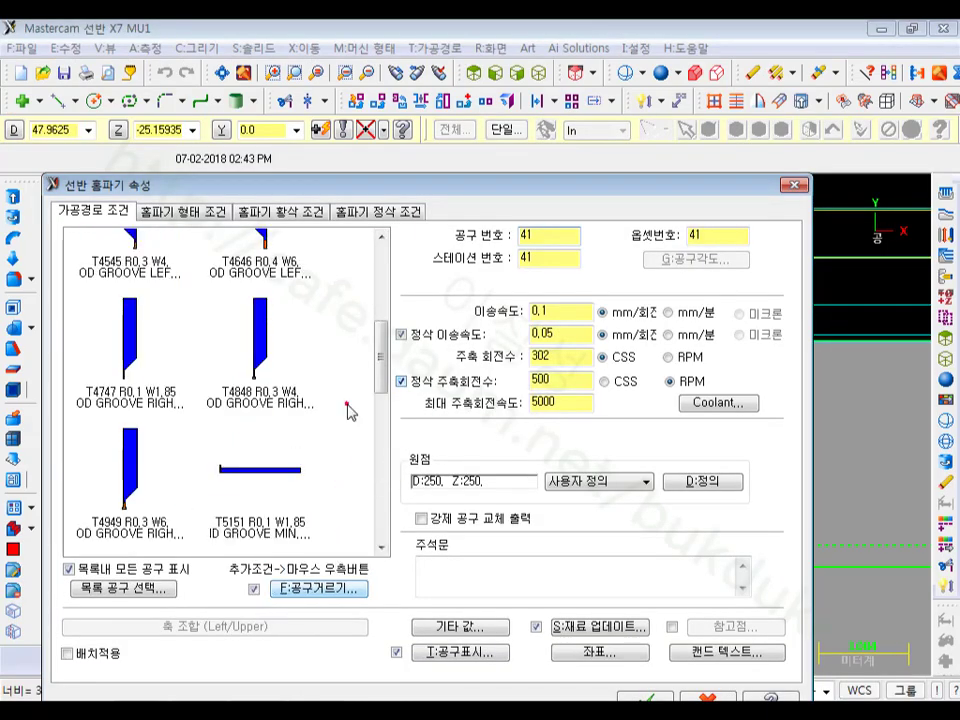
{"action": "left_click", "coordinate": [135, 362]}
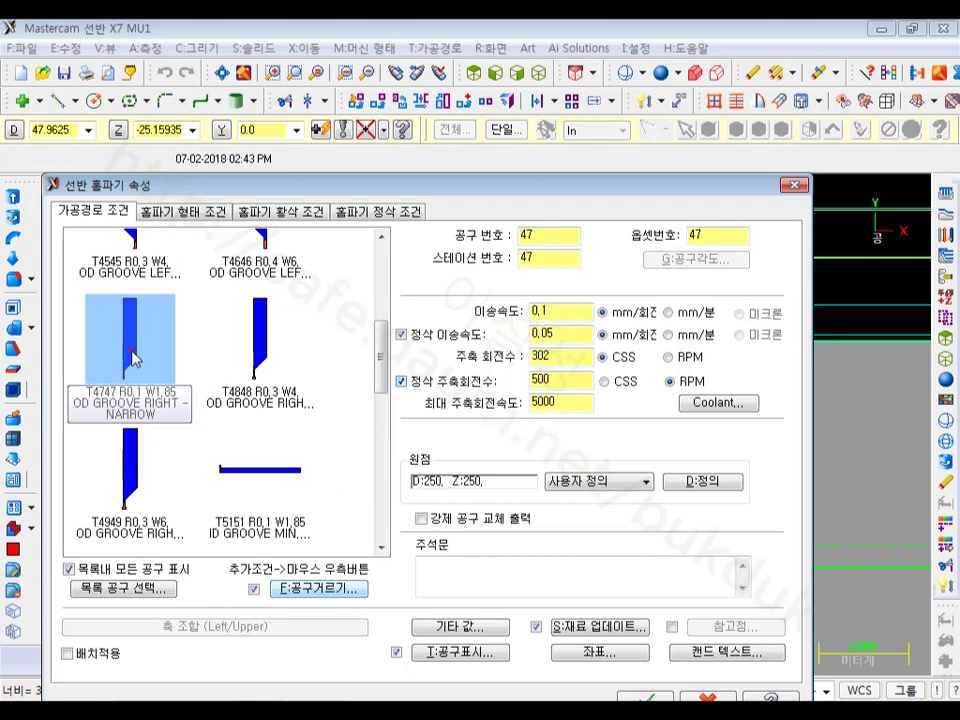
{"action": "mouse_move", "coordinate": [133, 355]}
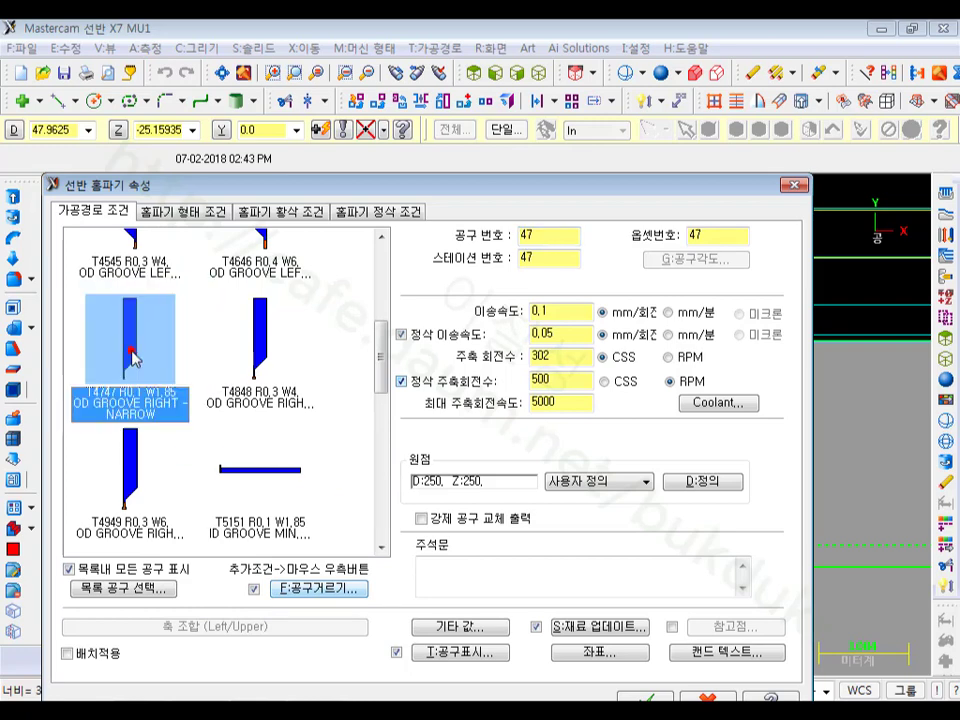
{"action": "double_click", "coordinate": [133, 357]}
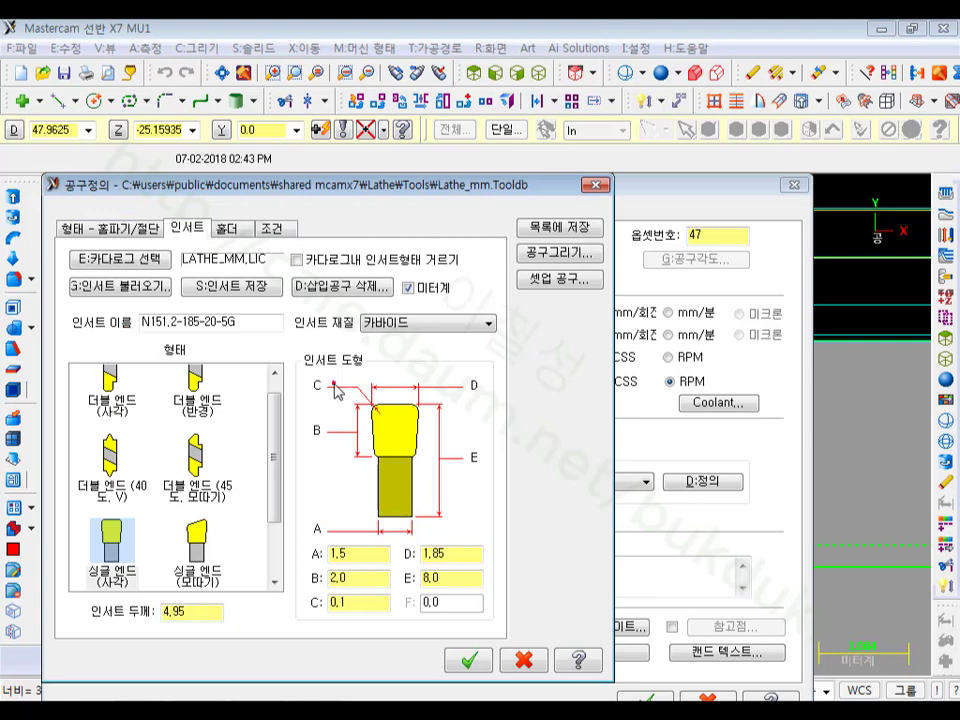
{"action": "double_click", "coordinate": [456, 553]}
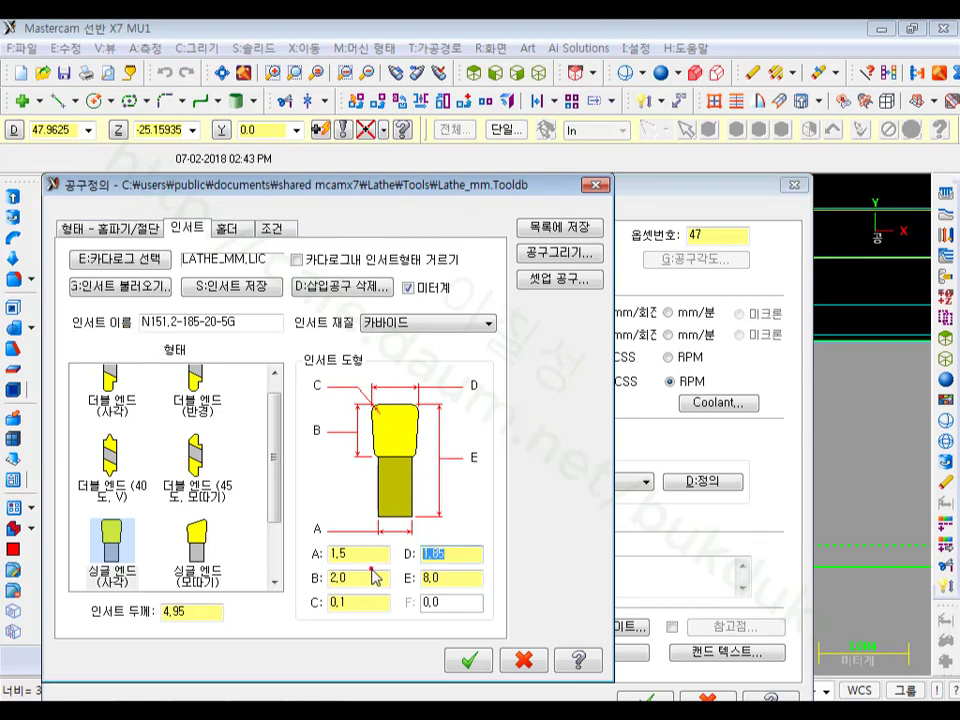
{"action": "left_click", "coordinate": [199, 324]}
{"action": "double_click", "coordinate": [199, 324]}
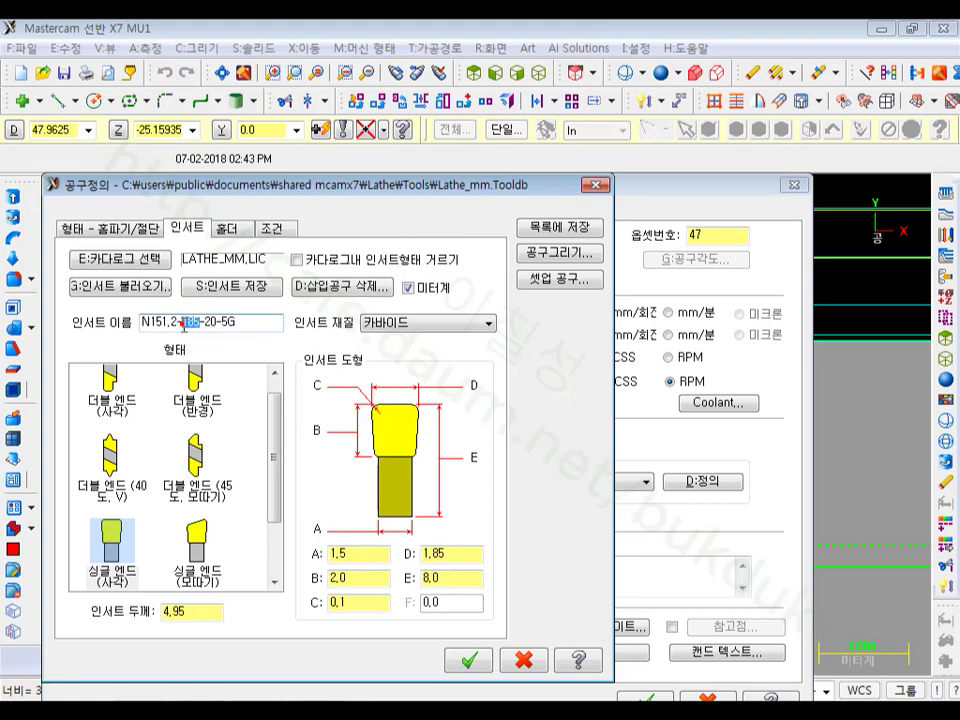
Step: Load the insert N151.2-300-30-5G from the catalogue into the tool and accept the tool definition
{"action": "left_click", "coordinate": [120, 287]}
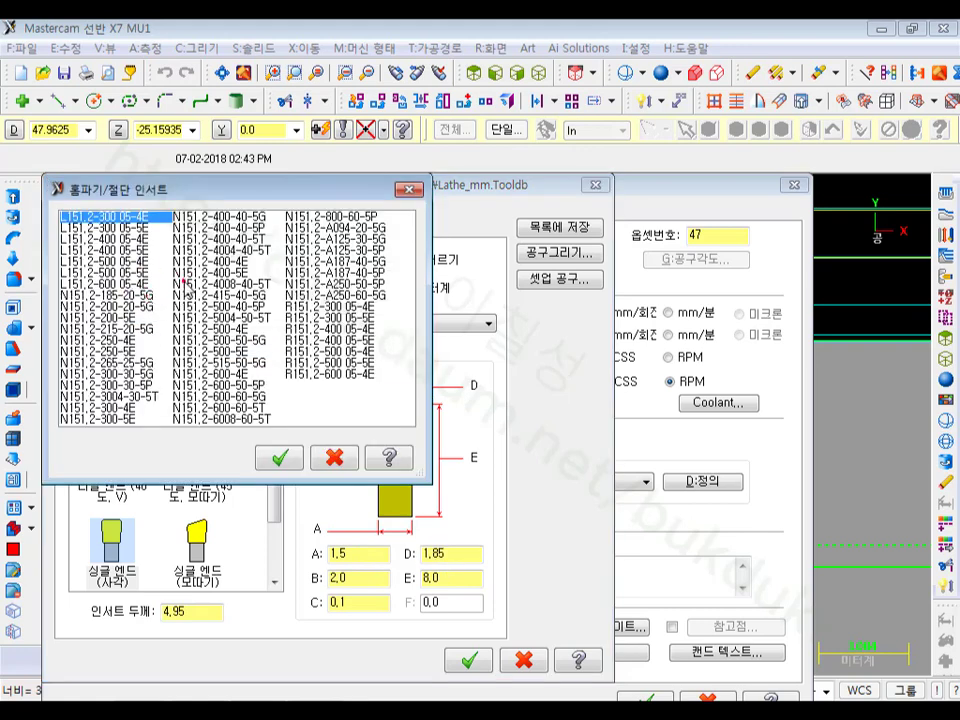
{"action": "left_click", "coordinate": [112, 297]}
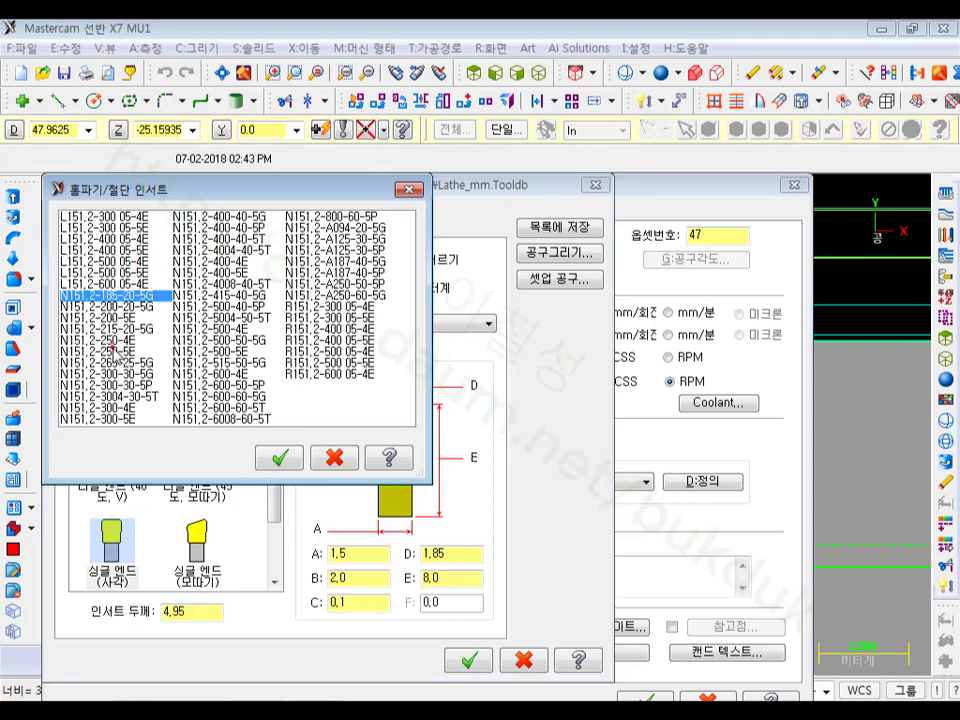
{"action": "left_click", "coordinate": [115, 376]}
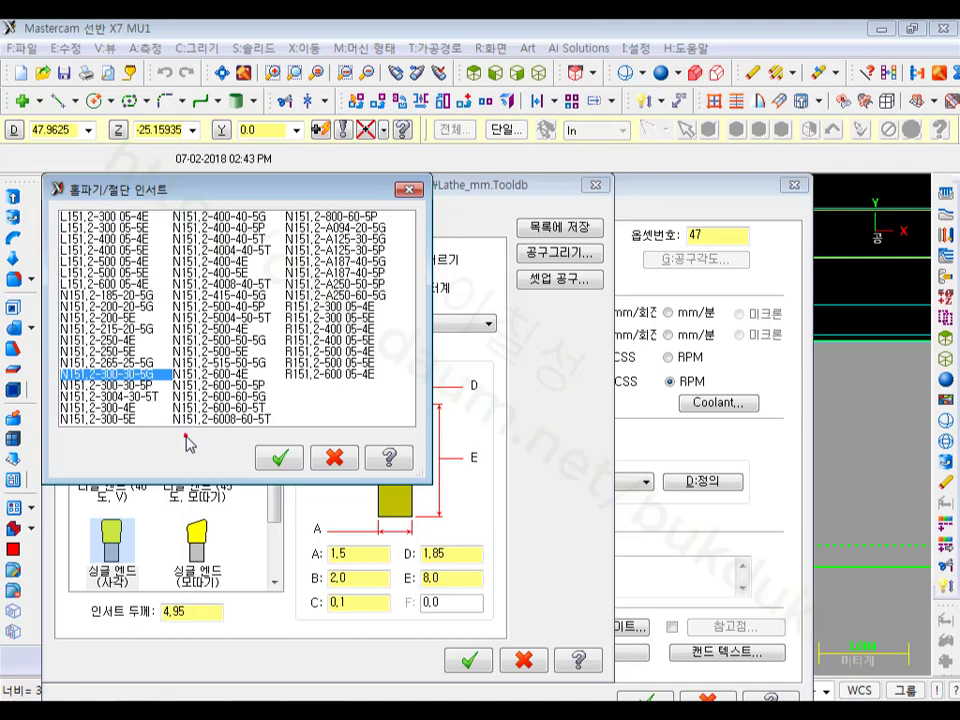
{"action": "left_click", "coordinate": [279, 457]}
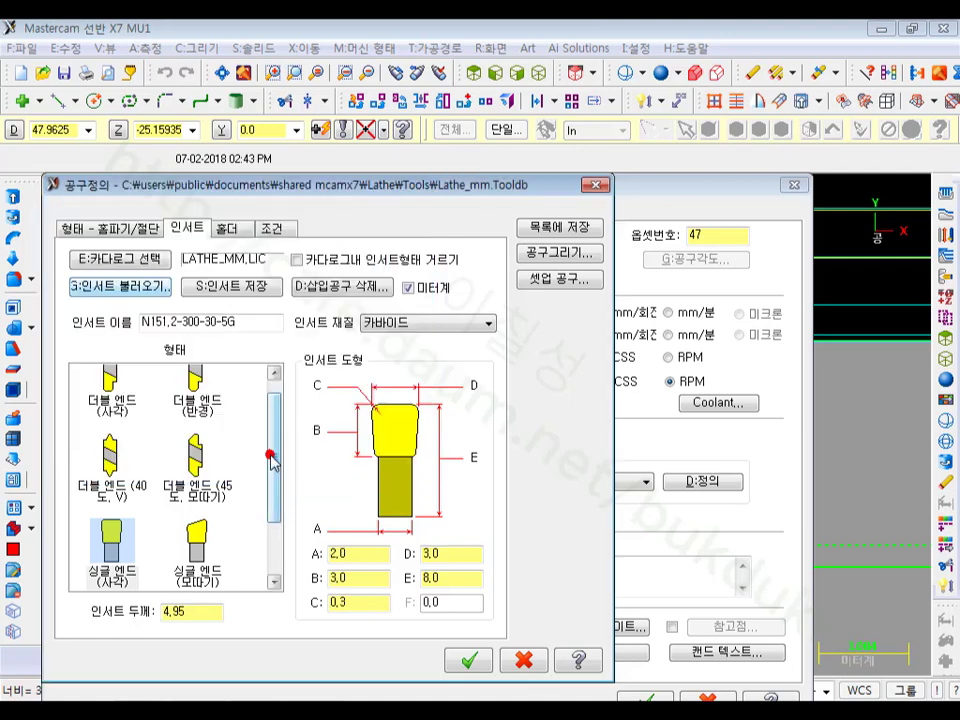
{"action": "double_click", "coordinate": [443, 555]}
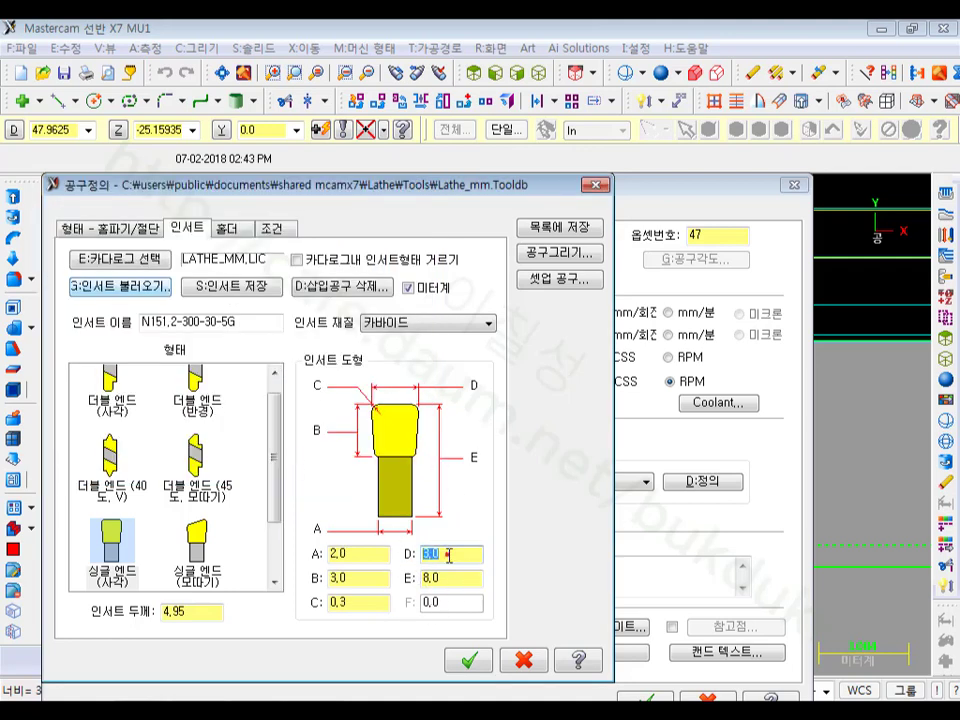
{"action": "left_click", "coordinate": [469, 659]}
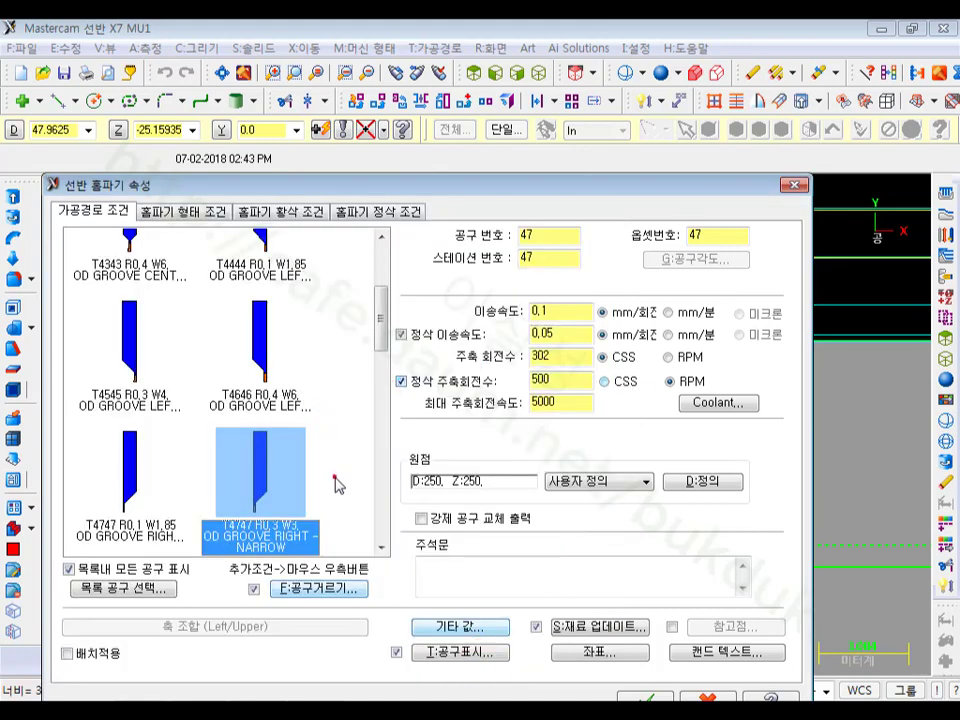
Step: Set the grooving tool's tool number, station number and offset number to 5
{"action": "double_click", "coordinate": [537, 240]}
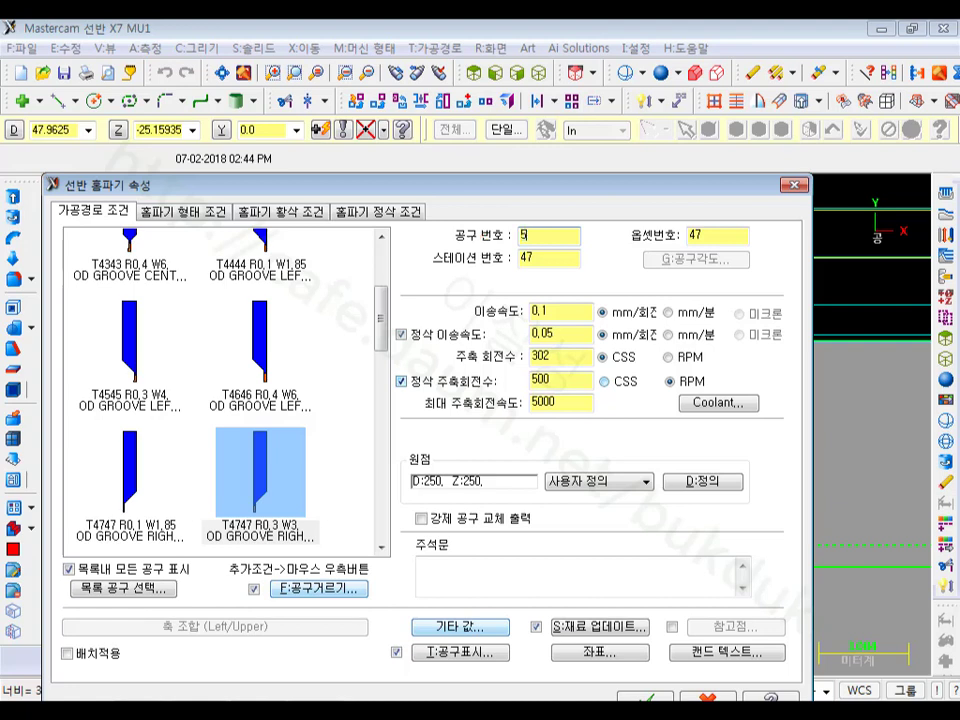
{"action": "double_click", "coordinate": [533, 255]}
{"action": "type", "text": "5"}
{"action": "double_click", "coordinate": [711, 234]}
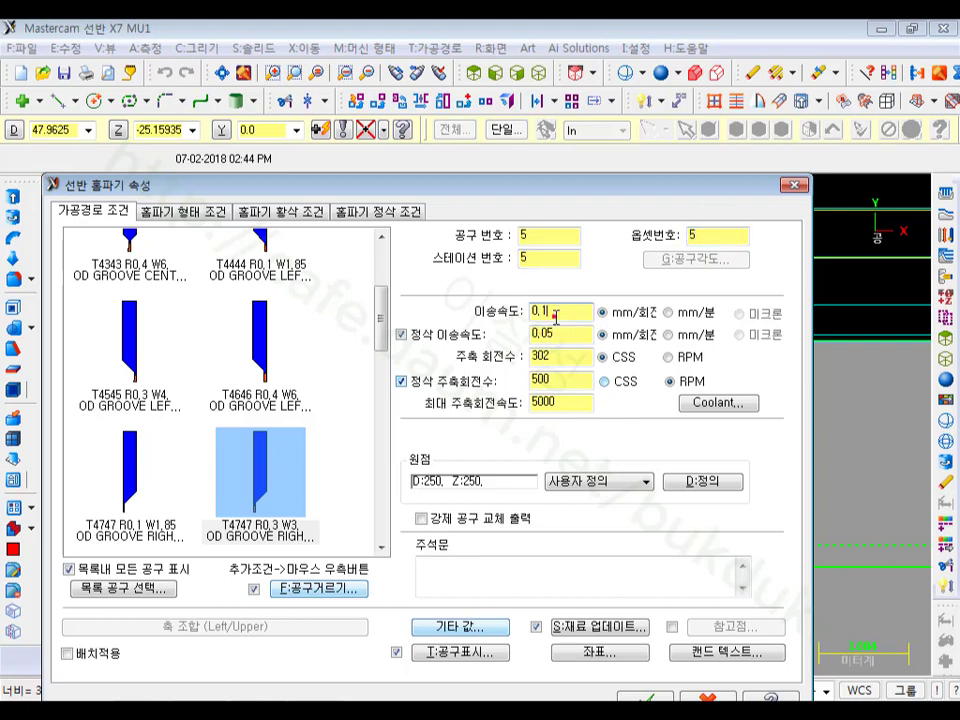
Step: Set the grooving feed rate to 0.08 mm/rev and disable the separate finish feed rate
{"action": "double_click", "coordinate": [555, 313]}
{"action": "type", "text": "08"}
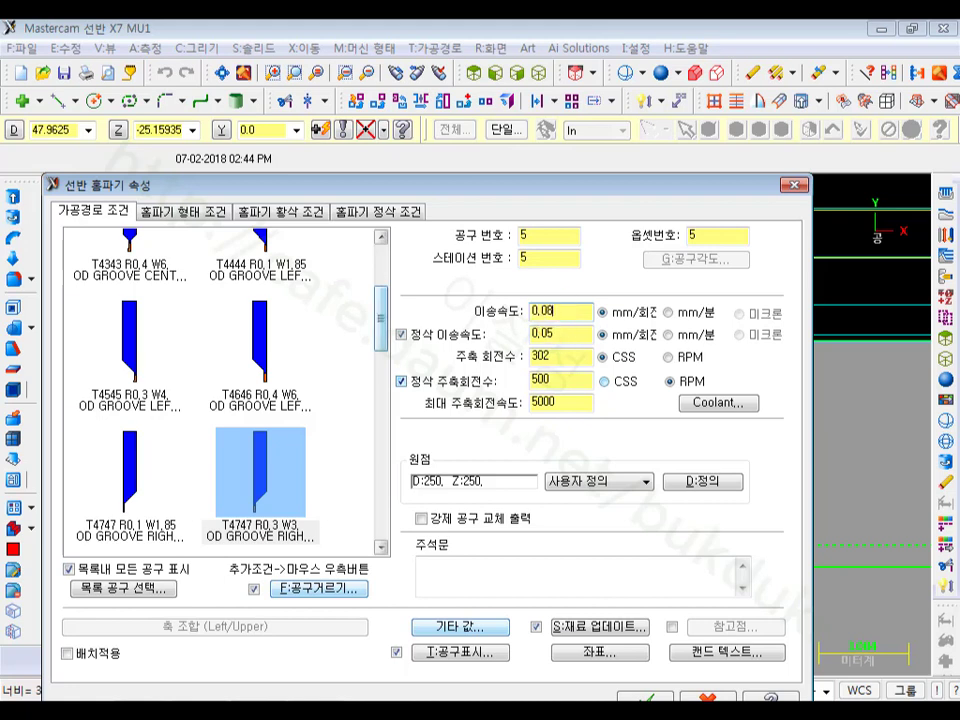
{"action": "left_click", "coordinate": [401, 334]}
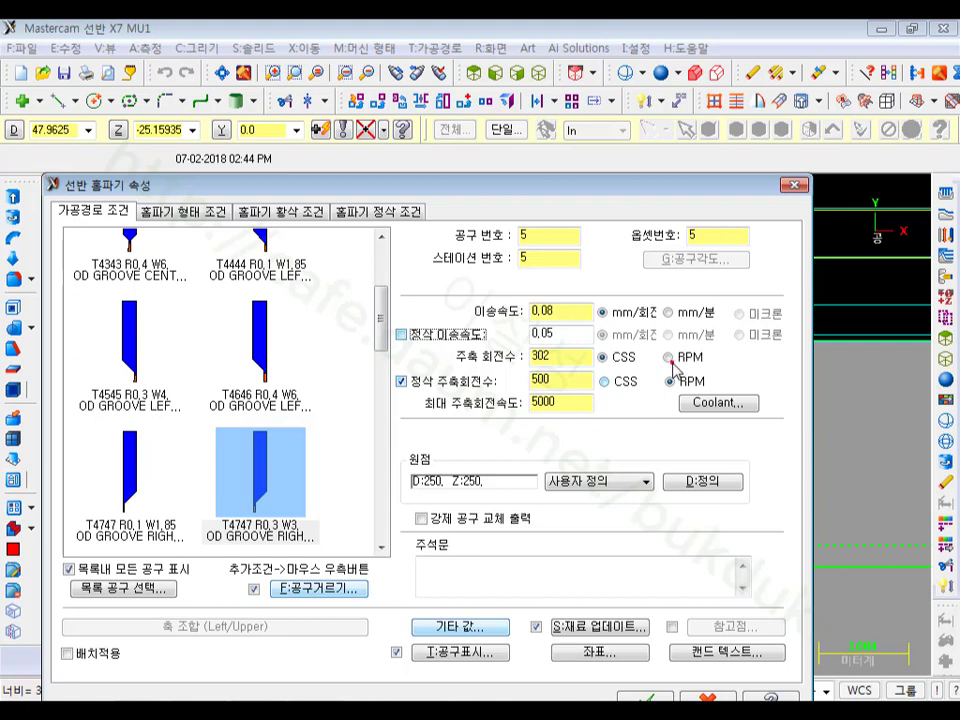
Step: Set the spindle speed to 90 CSS with a maximum of 2000, and disable the separate finish spindle speed
{"action": "double_click", "coordinate": [572, 357]}
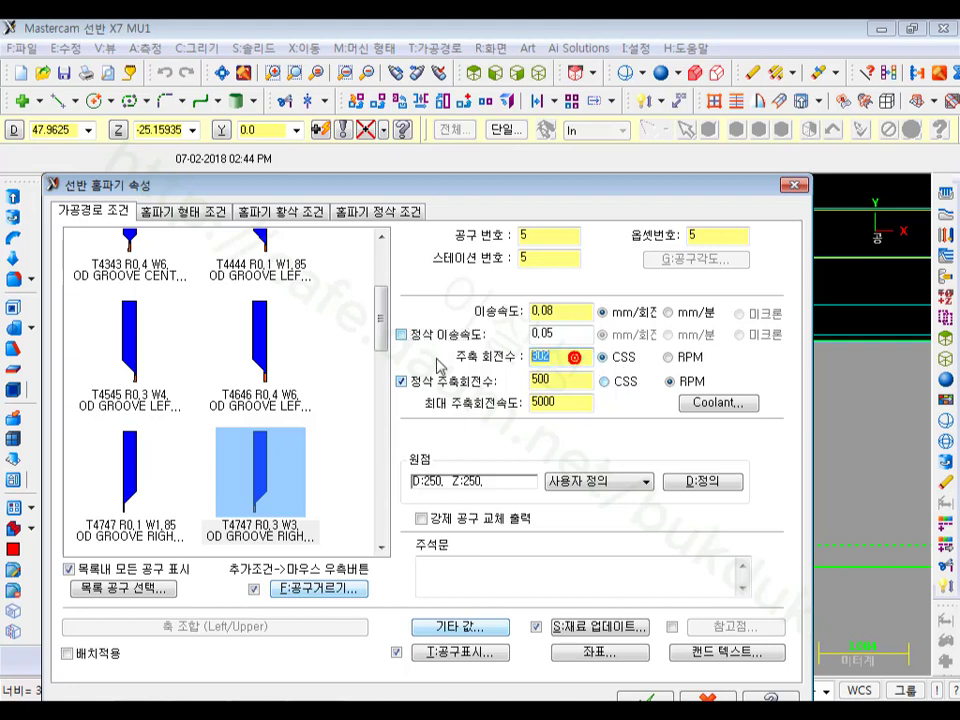
{"action": "type", "text": "90"}
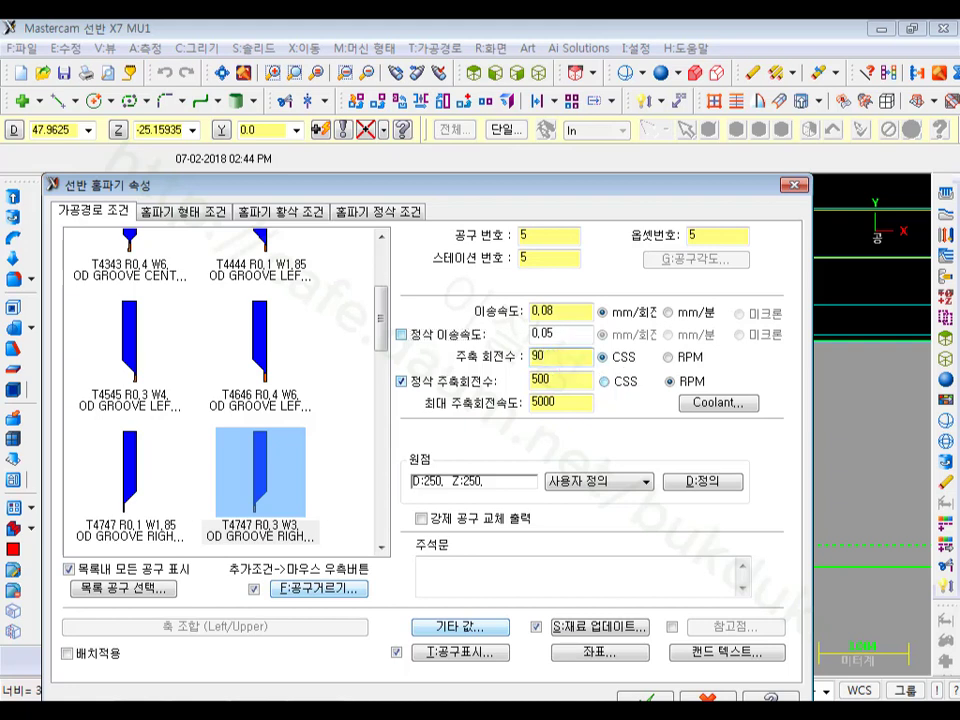
{"action": "left_click", "coordinate": [401, 381]}
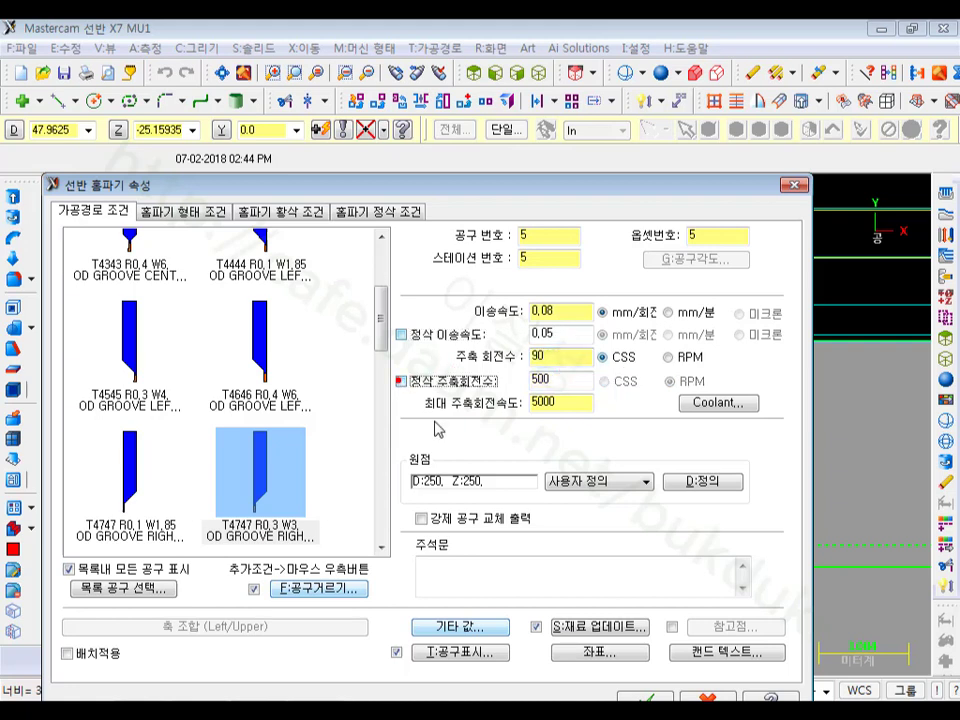
{"action": "double_click", "coordinate": [572, 402]}
{"action": "type", "text": "20"}
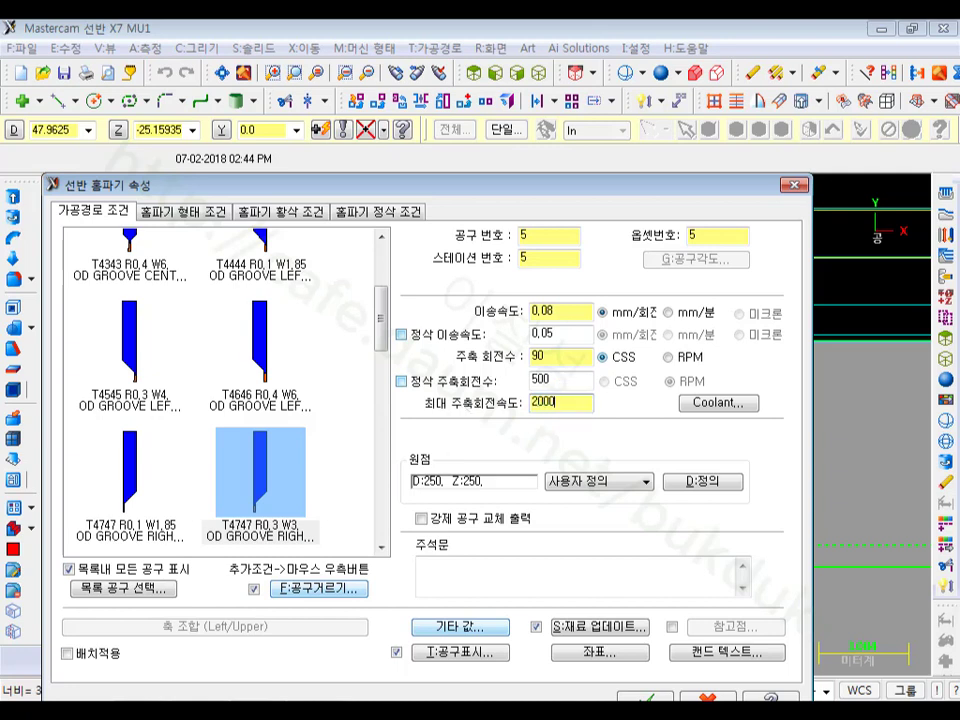
{"action": "left_click", "coordinate": [561, 358]}
{"action": "left_click", "coordinate": [564, 403]}
{"action": "left_click", "coordinate": [564, 360]}
Step: Set both the X and Z stock allowances of the groove roughing pass to 0
{"action": "left_click", "coordinate": [202, 214]}
{"action": "left_click", "coordinate": [262, 211]}
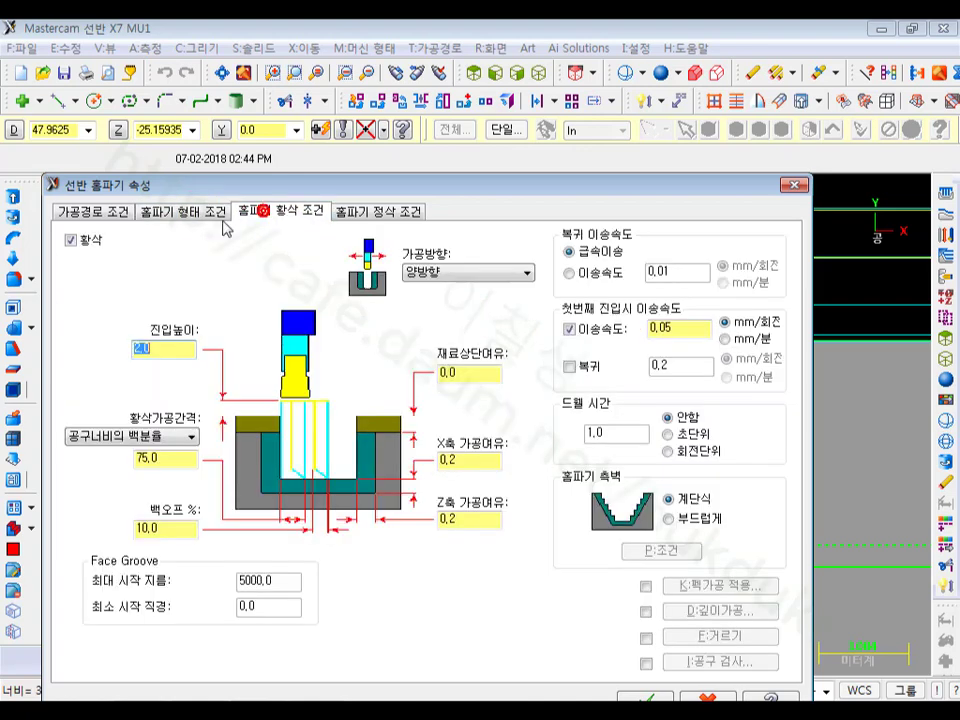
{"action": "left_click", "coordinate": [380, 211]}
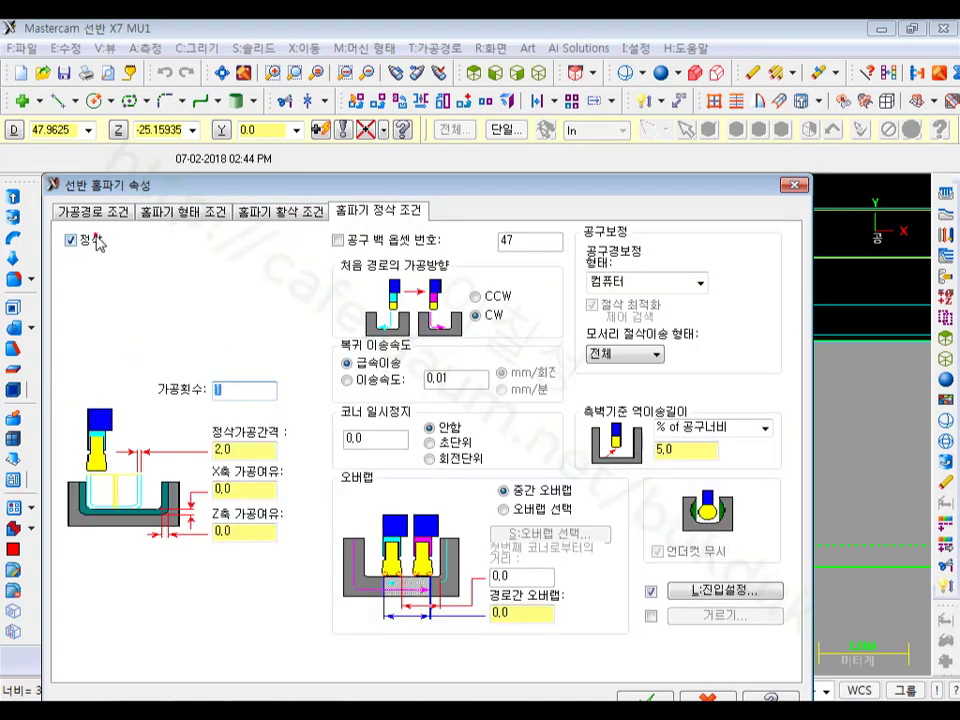
{"action": "left_click", "coordinate": [300, 211]}
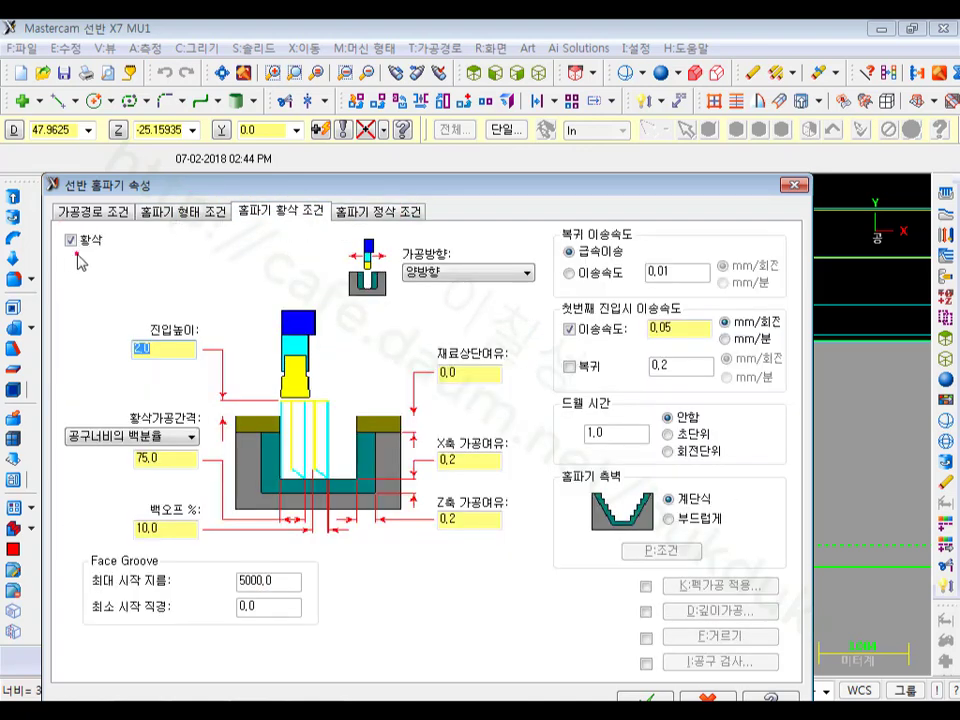
{"action": "left_click", "coordinate": [472, 460]}
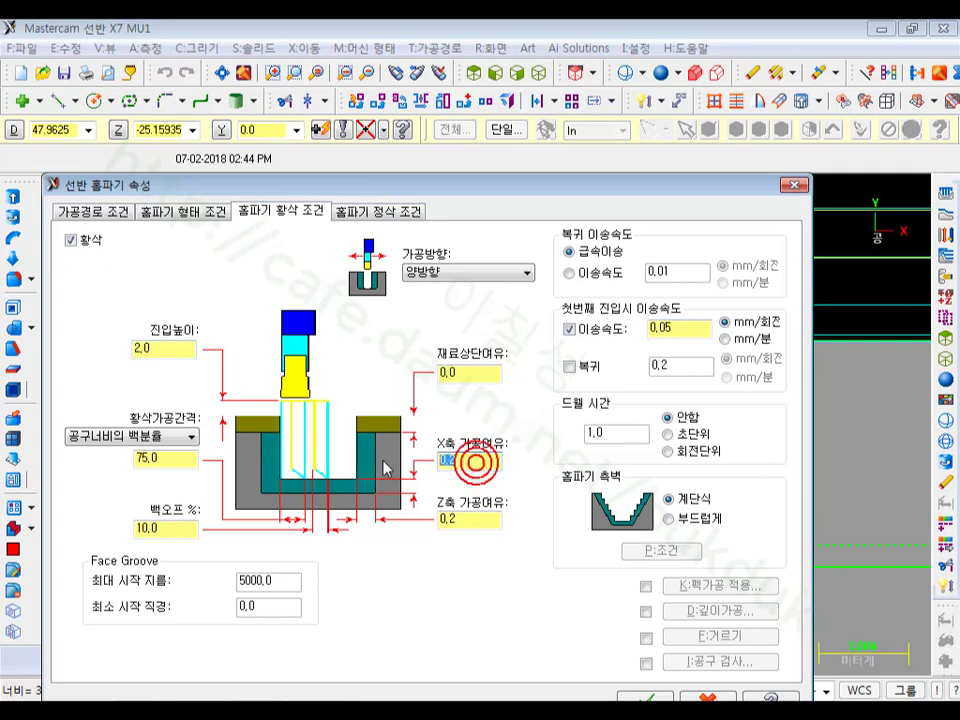
{"action": "type", "text": "0"}
{"action": "left_click", "coordinate": [461, 516]}
{"action": "type", "text": "0"}
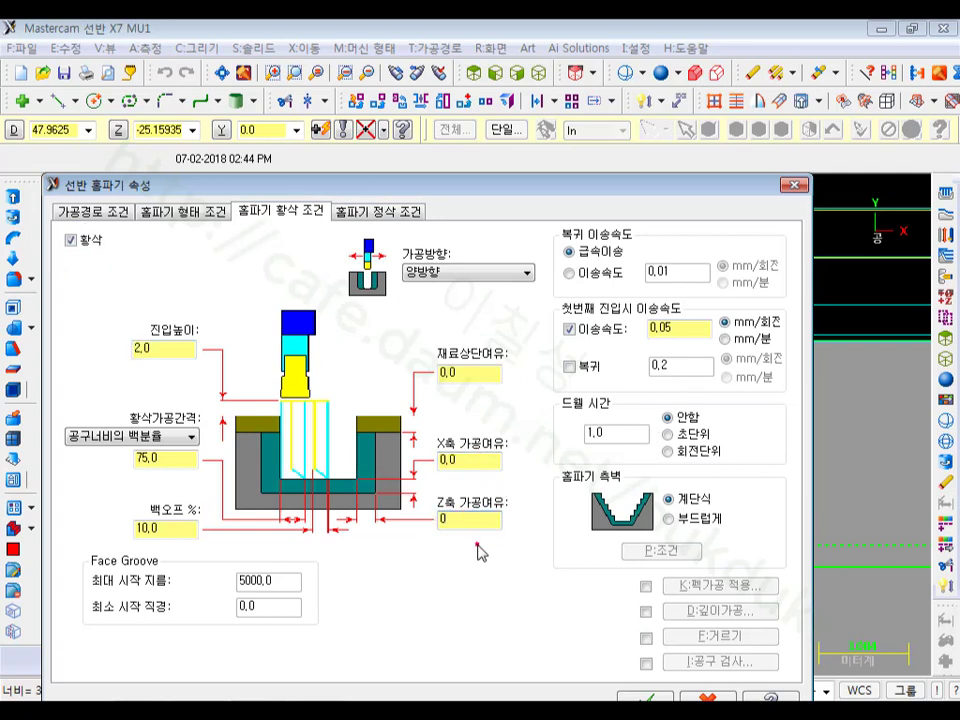
Step: Set the groove roughing dwell to 500 in seconds mode and accept the grooving operation
{"action": "left_click", "coordinate": [668, 434]}
{"action": "left_click", "coordinate": [625, 434]}
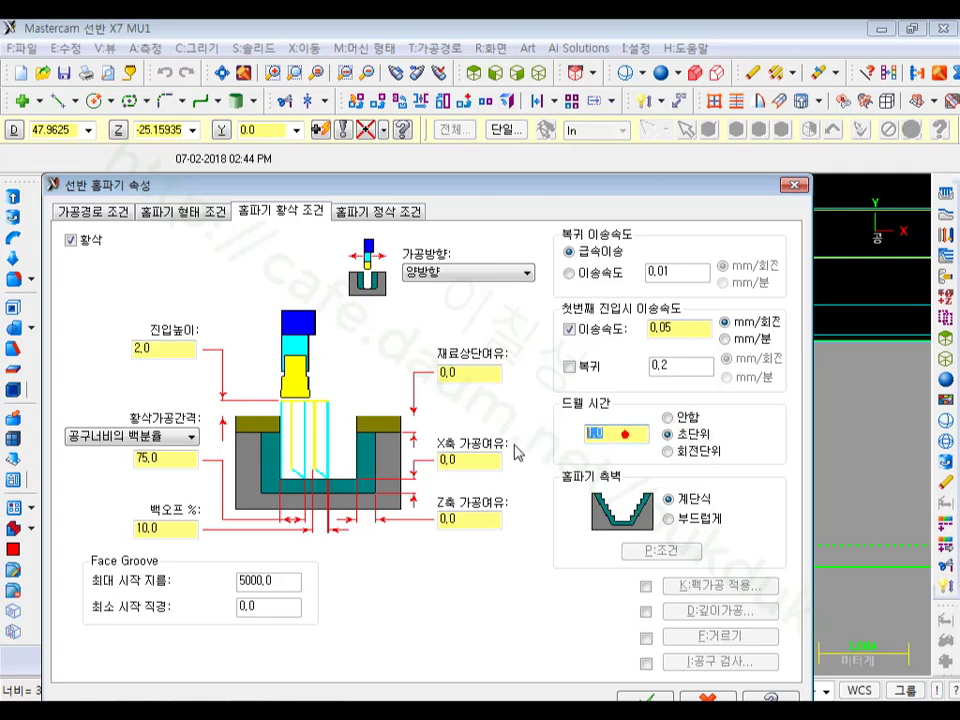
{"action": "type", "text": "500"}
{"action": "double_click", "coordinate": [627, 434]}
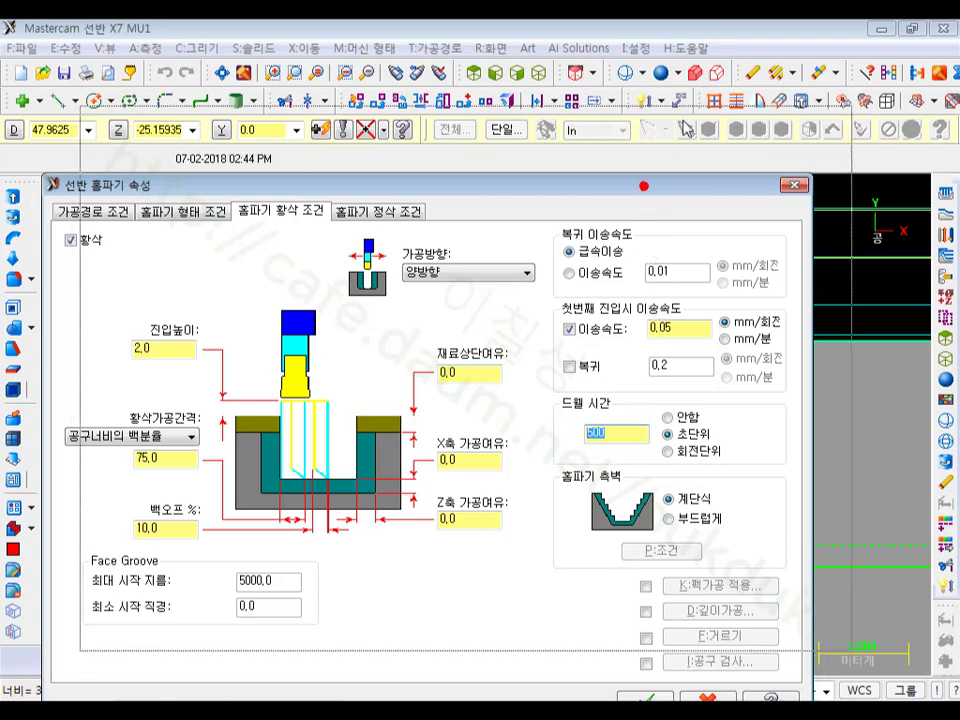
{"action": "left_click_drag", "start_coordinate": [488, 185], "coordinate": [707, 96]}
{"action": "left_click", "coordinate": [720, 590]}
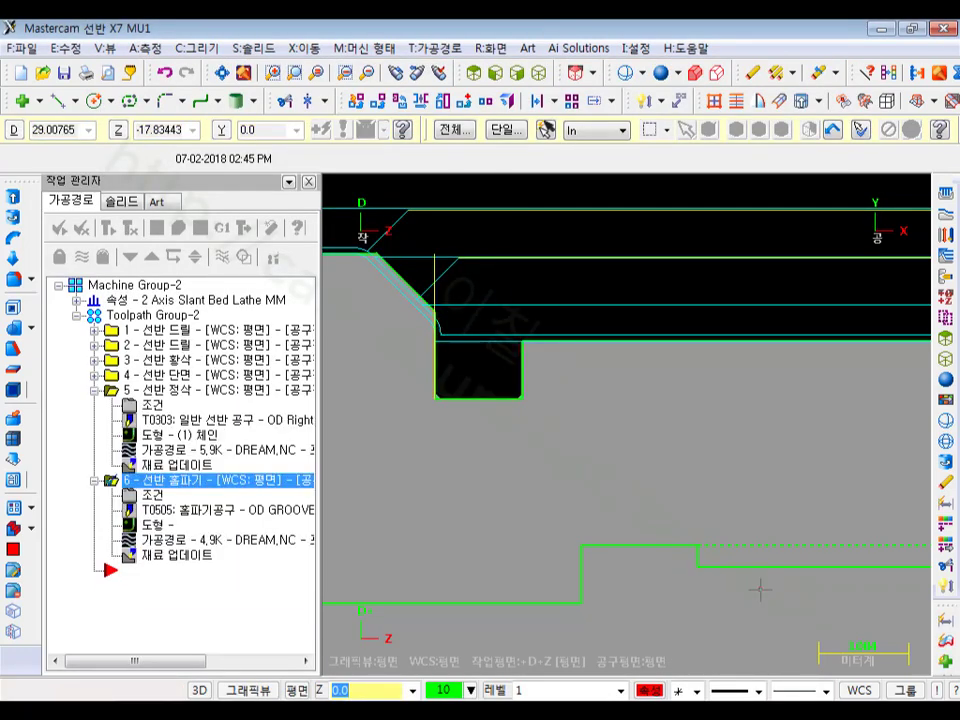
Step: Backplot the grooving toolpath to check the tool's motion in the relief groove, and close the backplot
{"action": "left_click", "coordinate": [190, 535]}
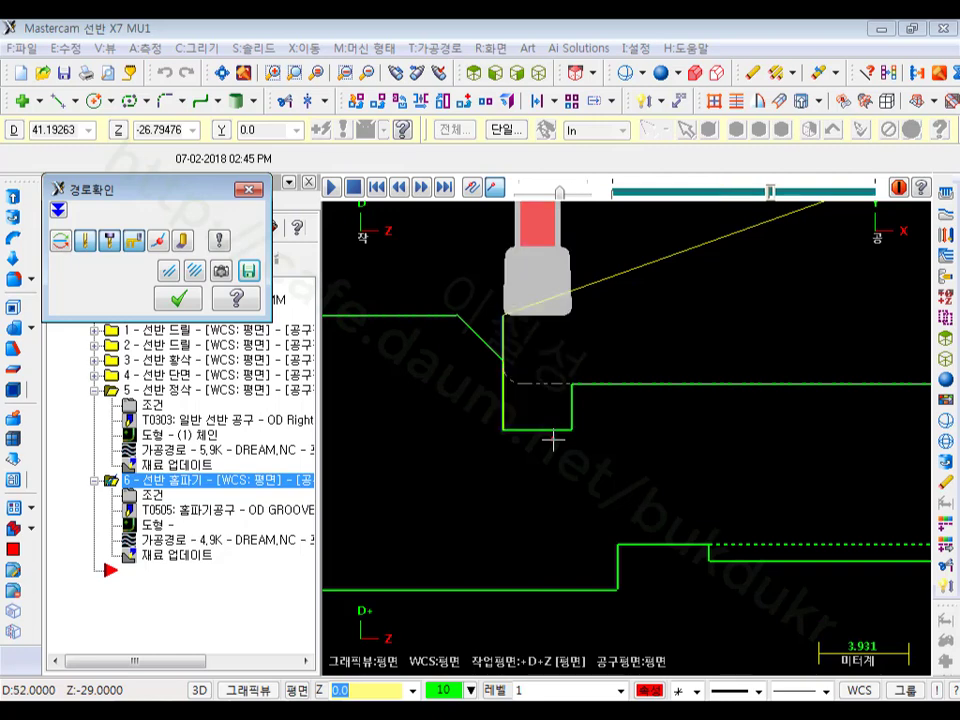
{"action": "scroll", "coordinate": [679, 467], "scroll_direction": "down", "scroll_amount": 2}
{"action": "scroll", "coordinate": [650, 398], "scroll_direction": "down", "scroll_amount": 2}
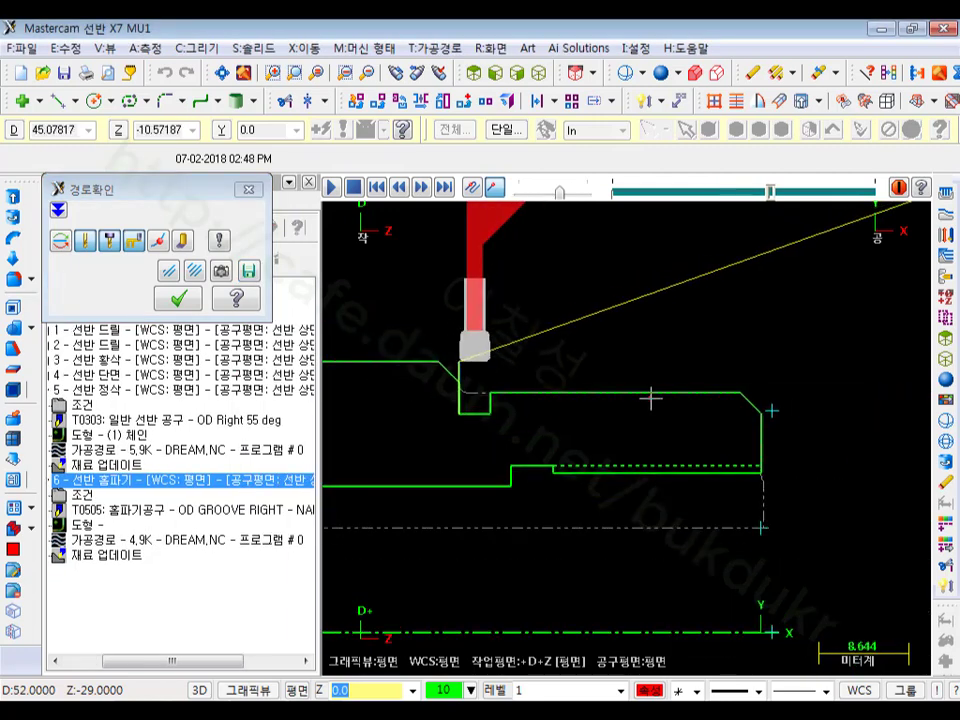
{"action": "scroll", "coordinate": [650, 398], "scroll_direction": "up", "scroll_amount": 1}
{"action": "left_click", "coordinate": [249, 189]}
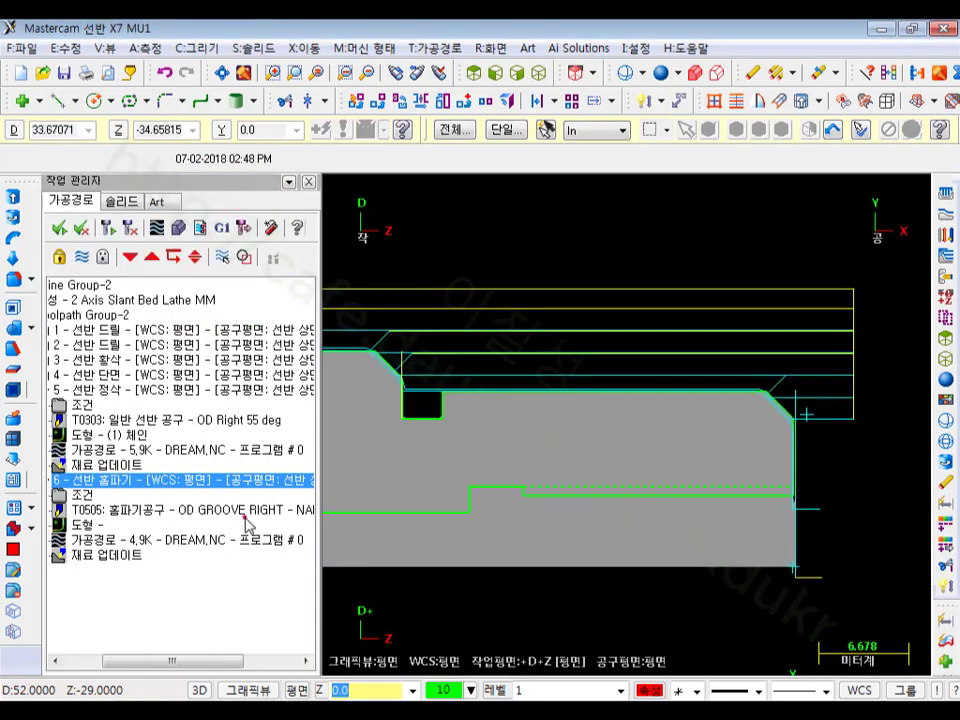
Step: Switch to the drawing PDF in Foxit Reader and check the external thread callout and the machining sequence
{"action": "key", "text": "alt+Tab"}
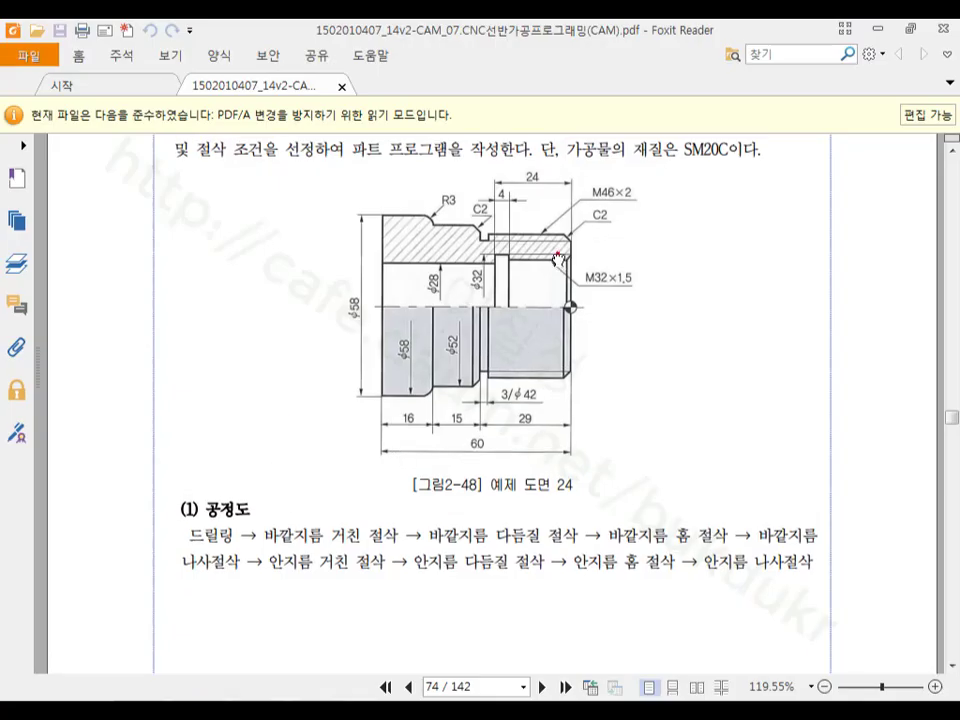
{"action": "scroll", "coordinate": [557, 258], "scroll_direction": "up", "scroll_amount": 1}
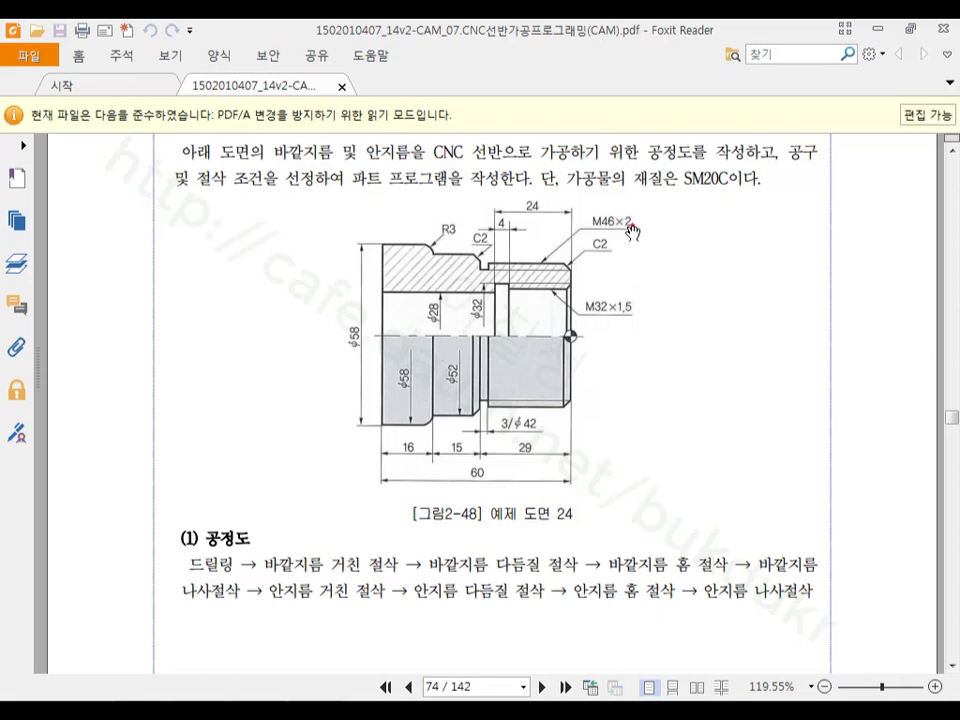
{"action": "scroll", "coordinate": [632, 230], "scroll_direction": "down", "scroll_amount": 5}
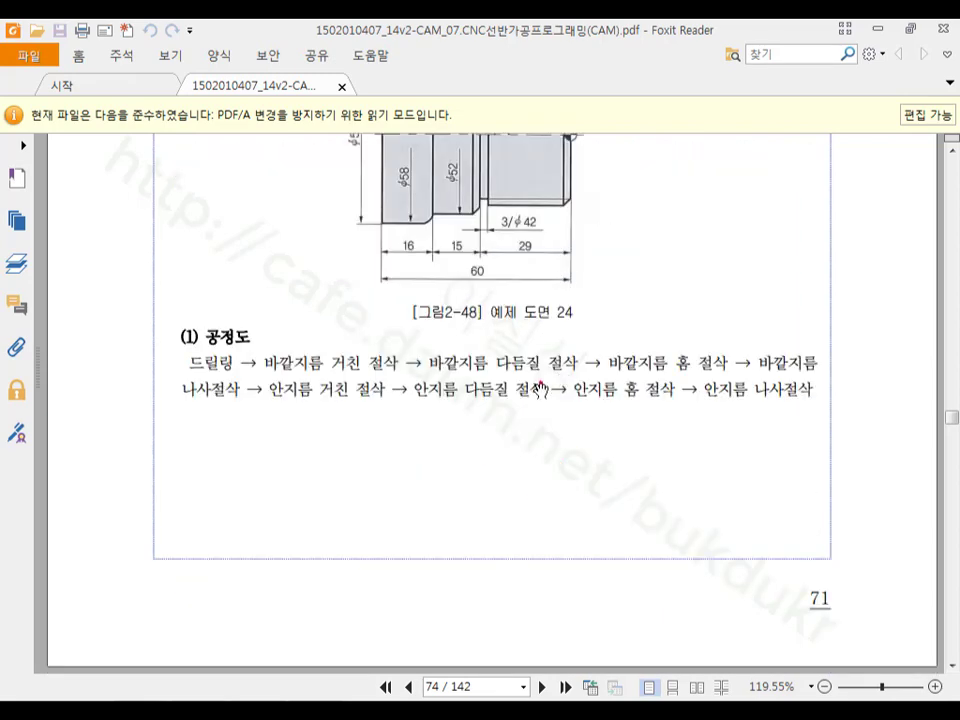
{"action": "left_click", "coordinate": [549, 416]}
{"action": "scroll", "coordinate": [549, 418], "scroll_direction": "down", "scroll_amount": 3}
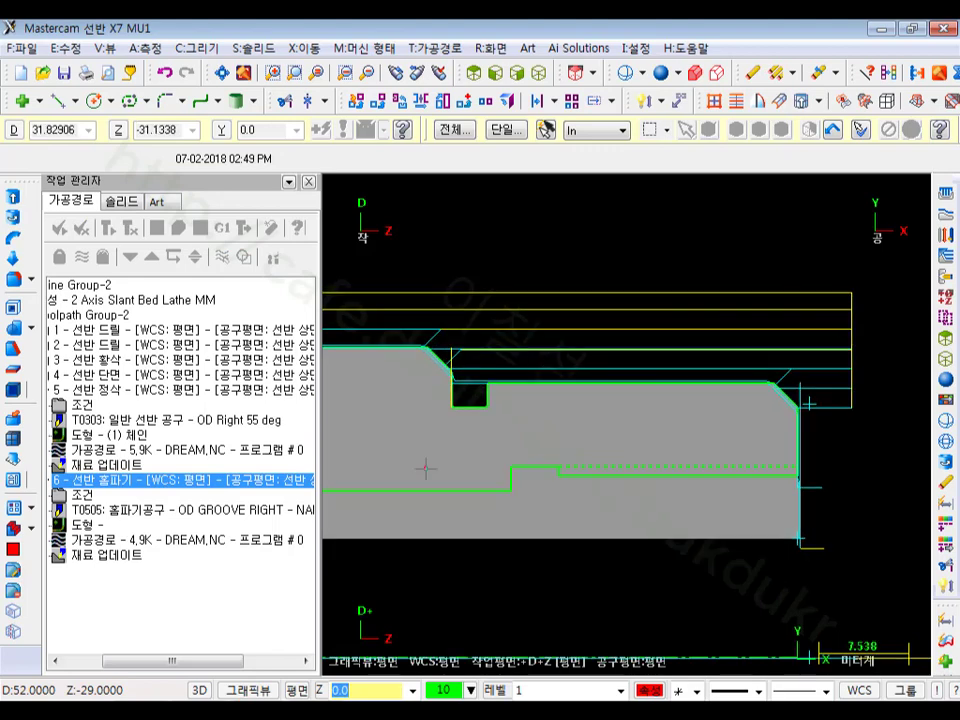
Step: Back in Mastercam, create a lathe threading operation and choose the T9595 R0.108 OD THREAD RIGHT - MEDIUM tool
{"action": "left_click_drag", "start_coordinate": [221, 656], "coordinate": [135, 669]}
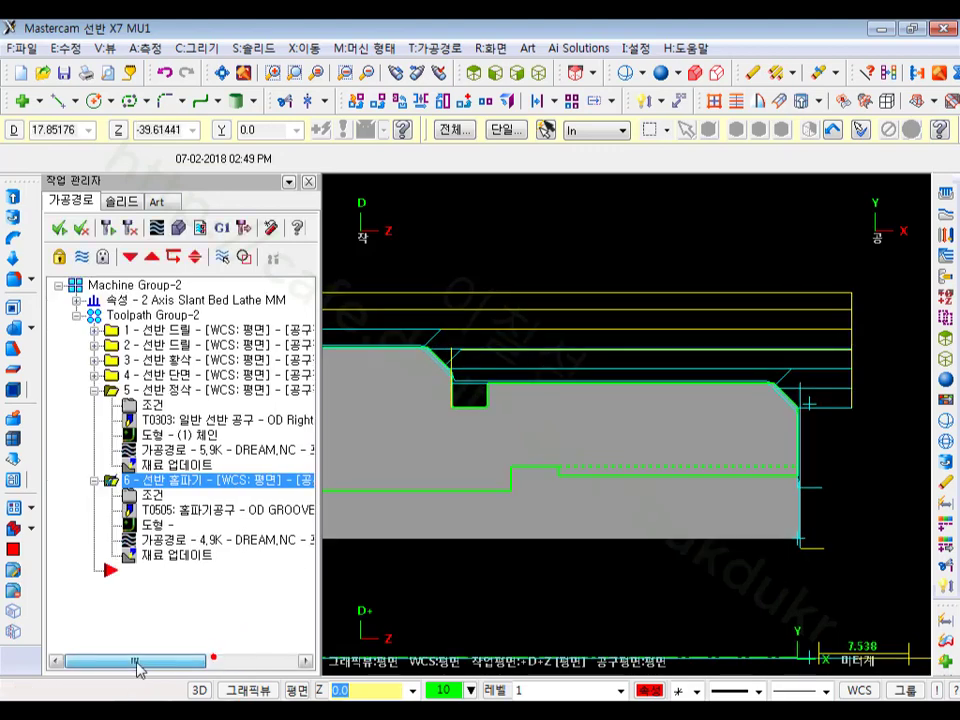
{"action": "left_click", "coordinate": [443, 47]}
{"action": "left_click", "coordinate": [476, 115]}
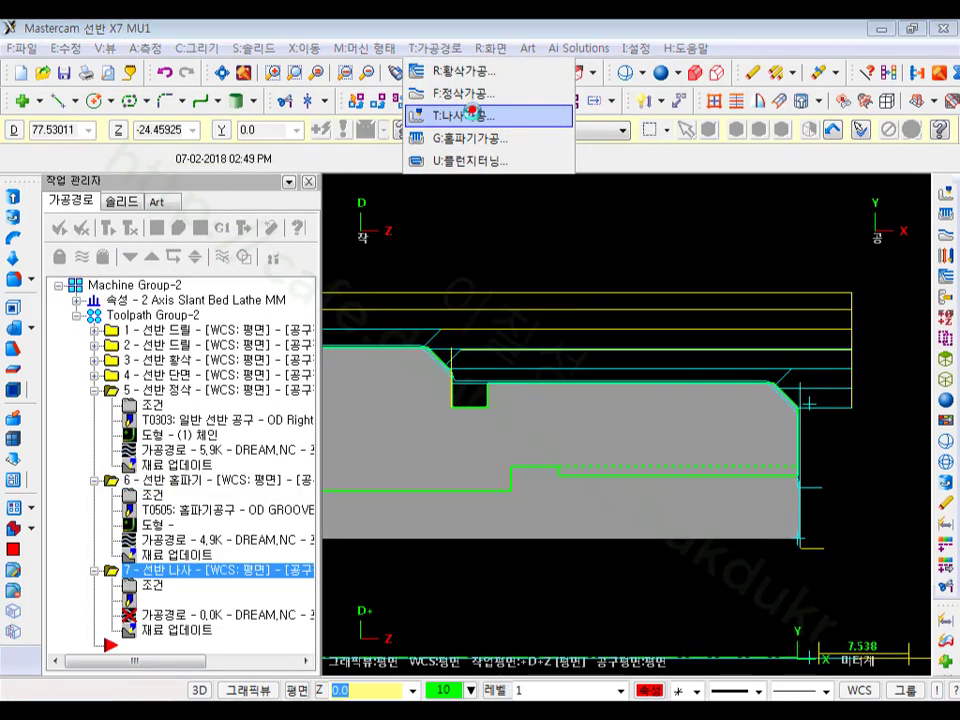
{"action": "left_click", "coordinate": [276, 405]}
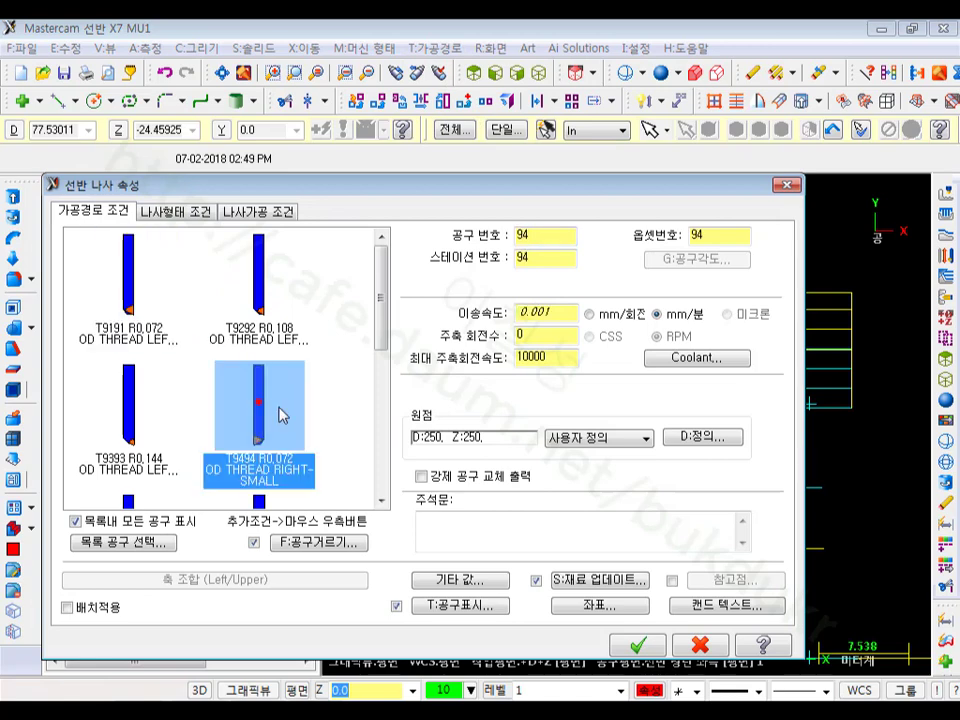
{"action": "scroll", "coordinate": [349, 424], "scroll_direction": "down", "scroll_amount": 2}
{"action": "left_click", "coordinate": [130, 375]}
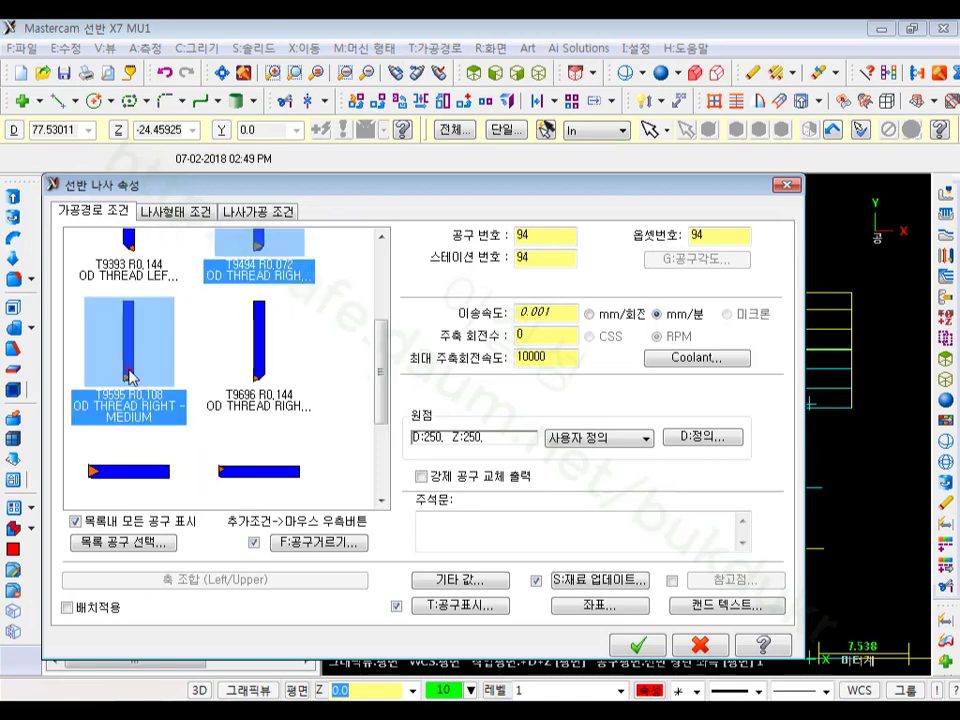
{"action": "left_click", "coordinate": [240, 253]}
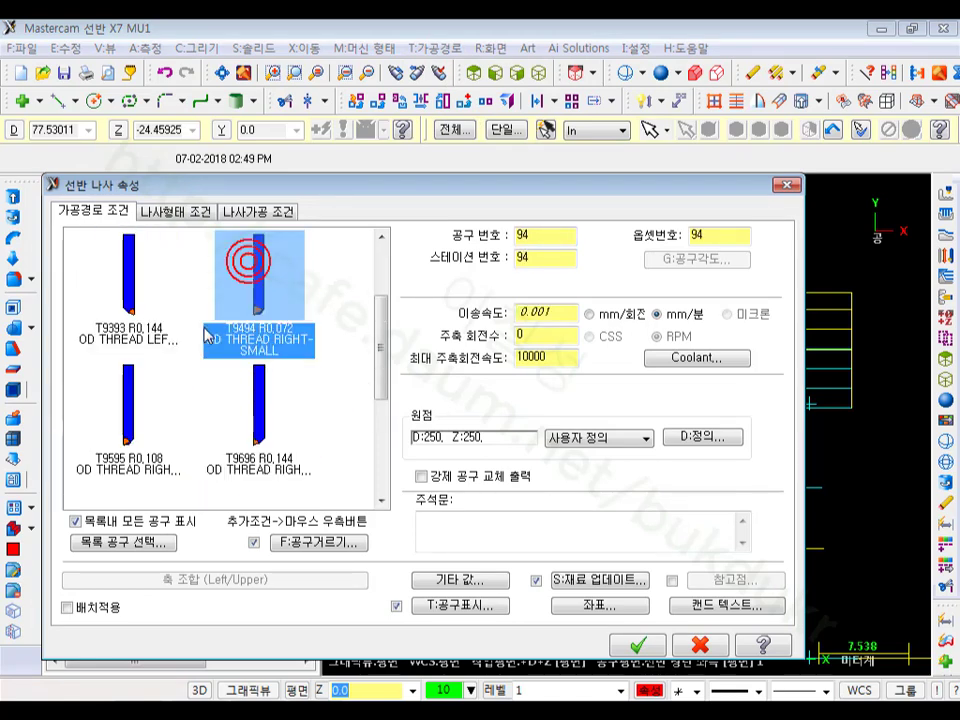
{"action": "left_click", "coordinate": [143, 415]}
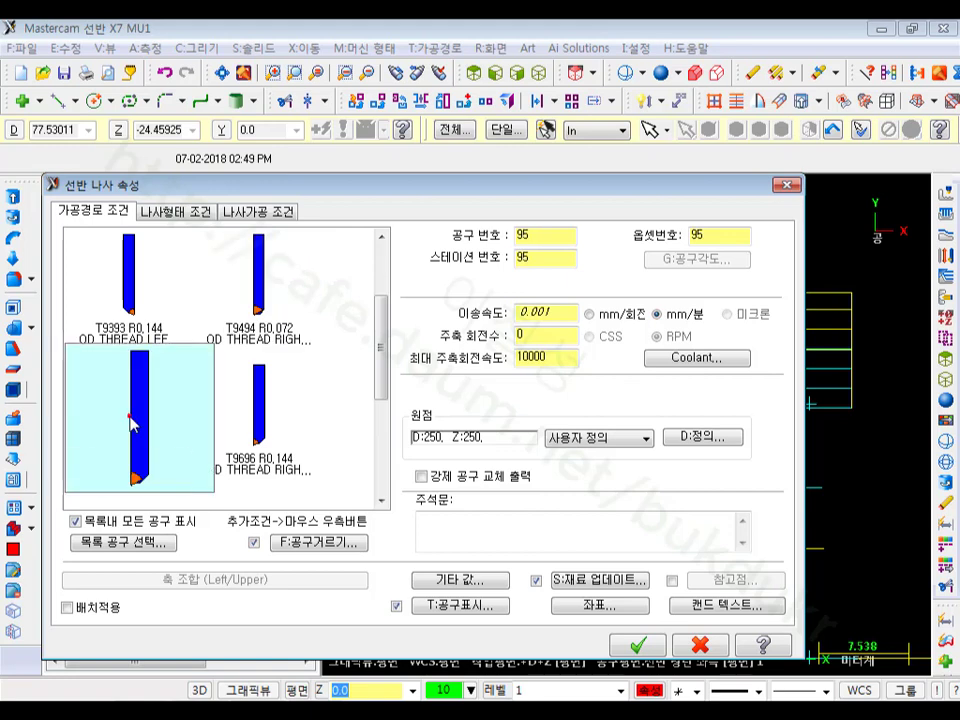
Step: Check the pitch and geometry of the threading tool's insert and accept the tool definition
{"action": "double_click", "coordinate": [131, 424]}
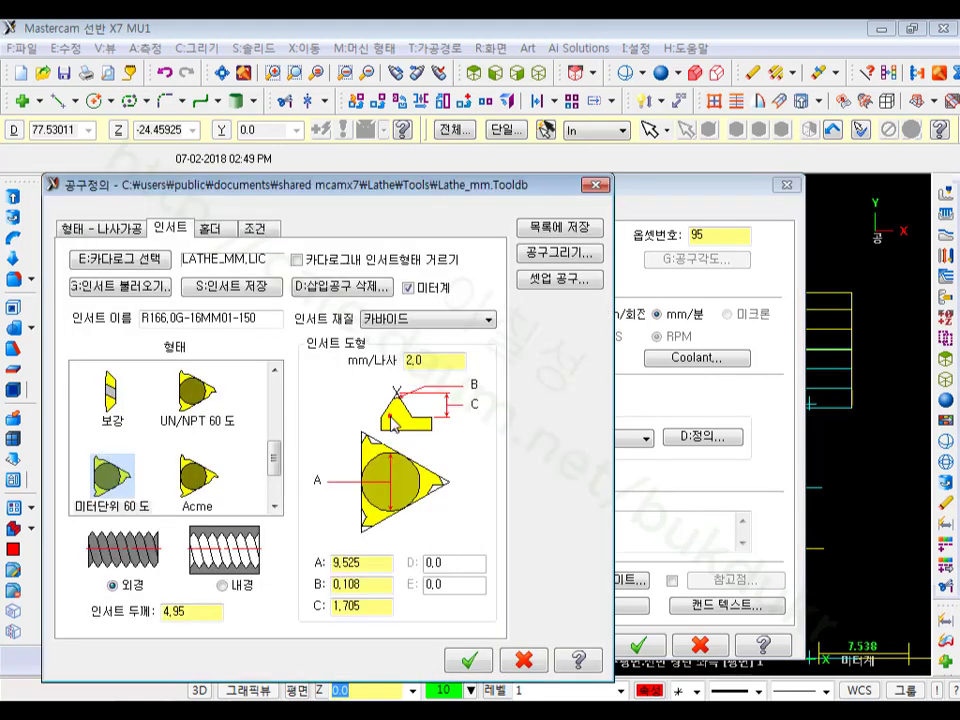
{"action": "double_click", "coordinate": [420, 361]}
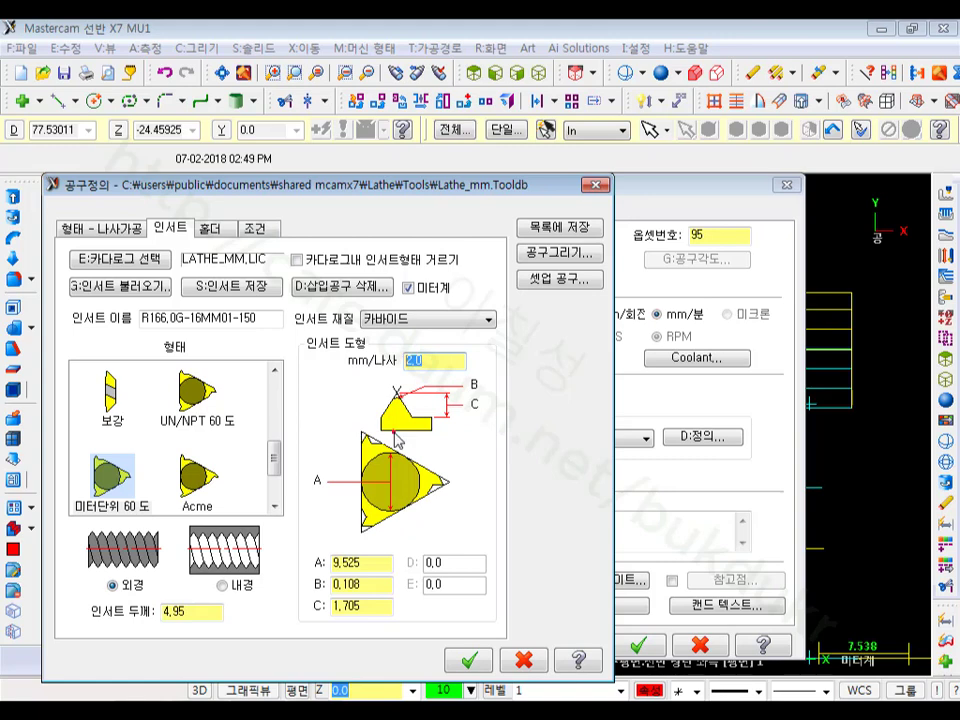
{"action": "left_click_drag", "start_coordinate": [427, 196], "coordinate": [441, 98]}
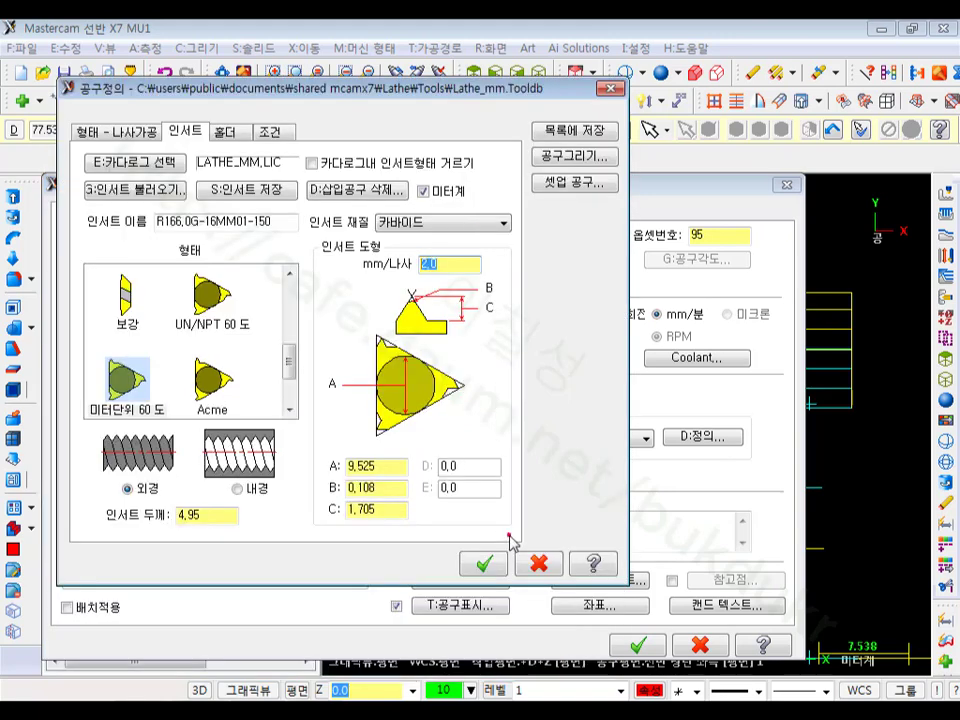
{"action": "left_click", "coordinate": [488, 561]}
Step: Set the threading tool's tool number, station number and offset number to 7
{"action": "left_click", "coordinate": [555, 234]}
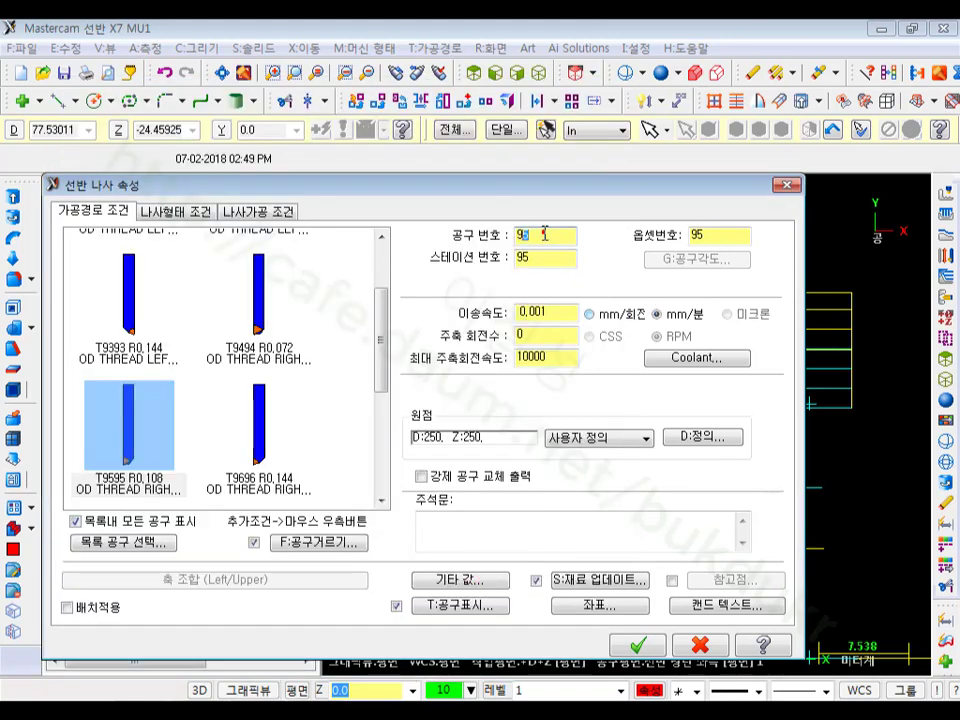
{"action": "double_click", "coordinate": [540, 235]}
{"action": "type", "text": "7"}
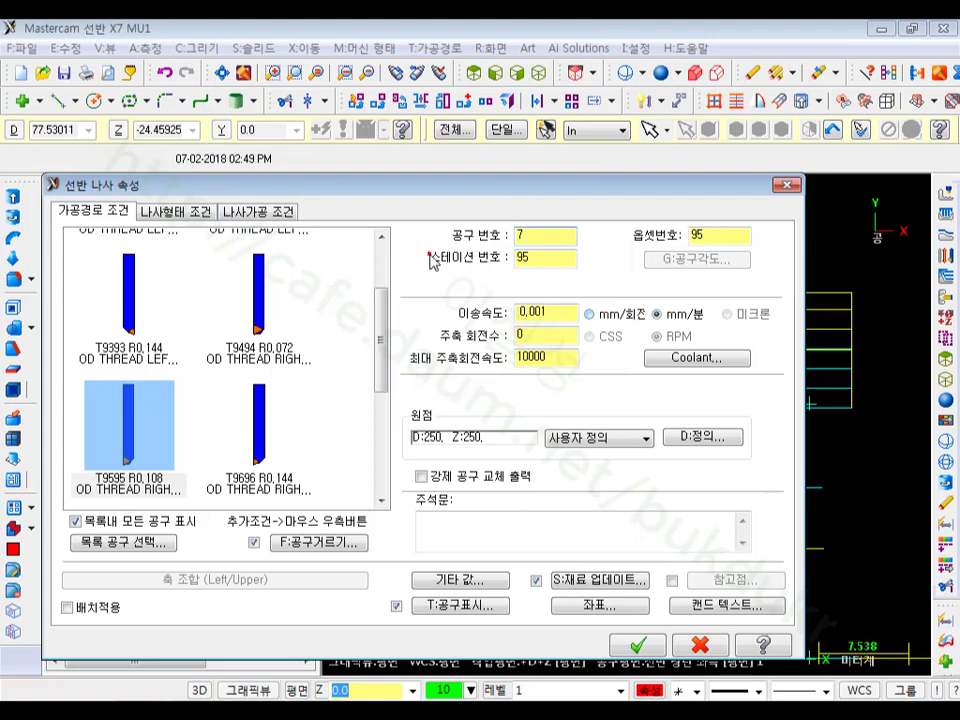
{"action": "double_click", "coordinate": [530, 259]}
{"action": "type", "text": "7"}
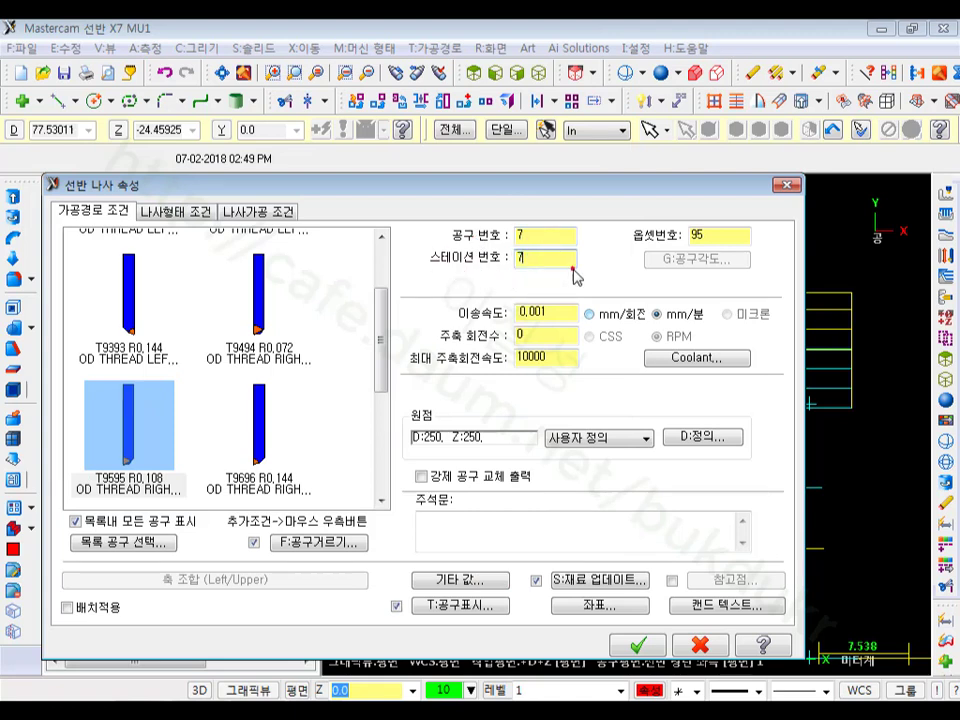
{"action": "double_click", "coordinate": [730, 235]}
{"action": "type", "text": "7"}
Step: Set the threading spindle speed to 500 RPM and the maximum spindle speed to 500
{"action": "double_click", "coordinate": [551, 312]}
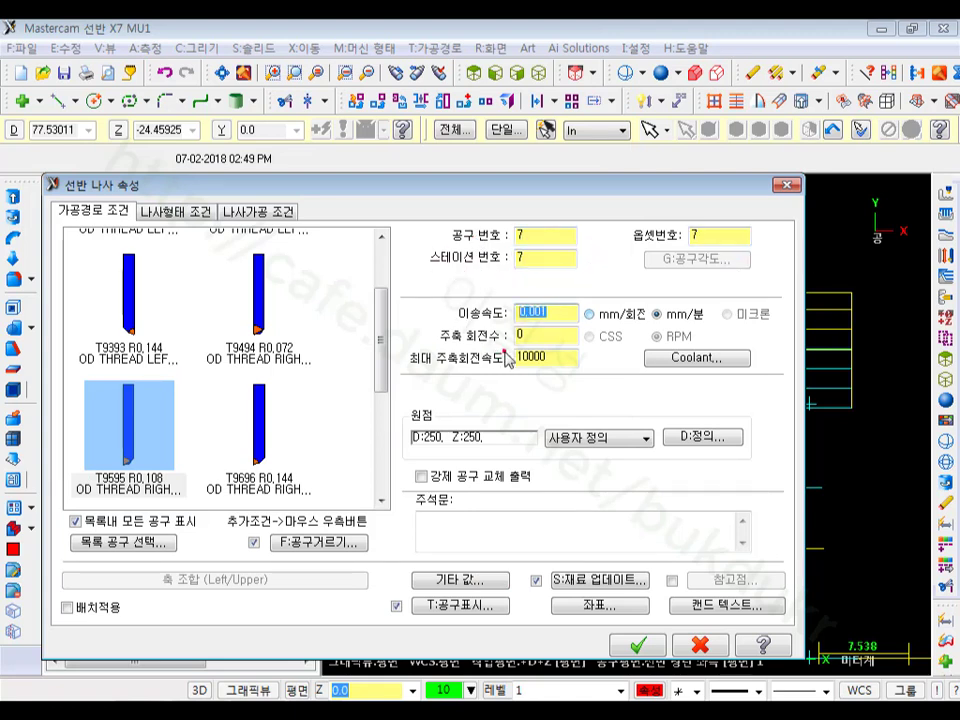
{"action": "double_click", "coordinate": [540, 336]}
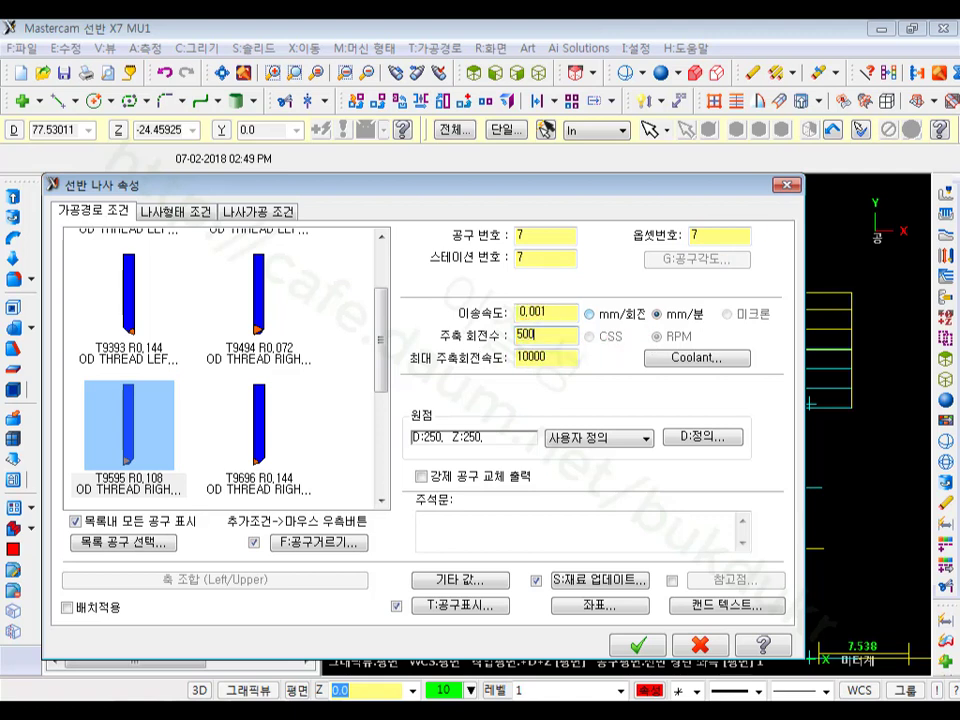
{"action": "double_click", "coordinate": [552, 357]}
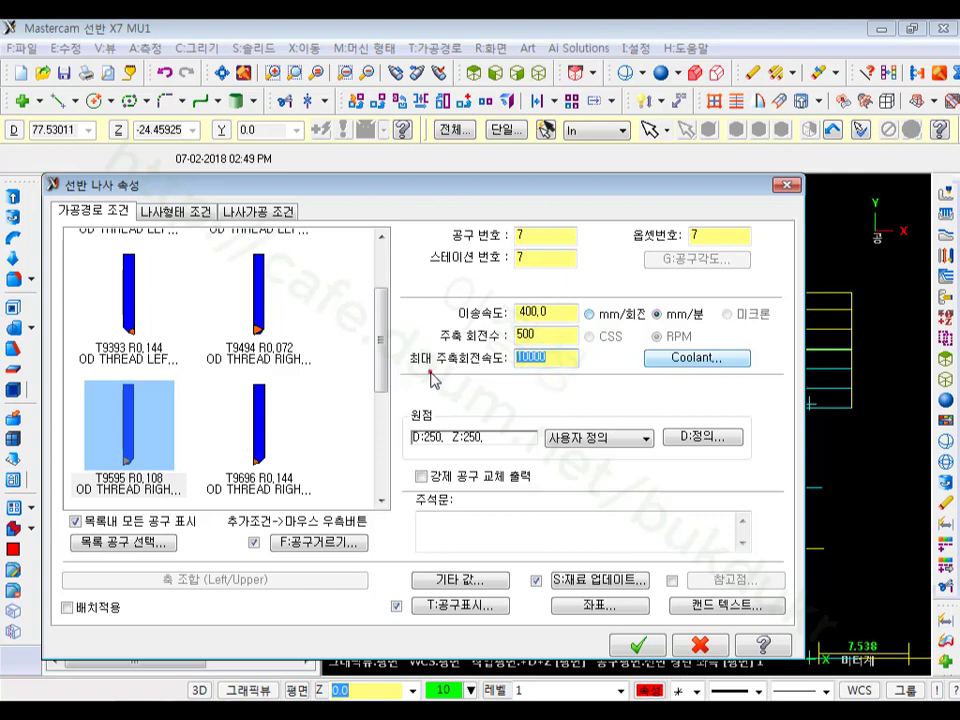
{"action": "type", "text": "500"}
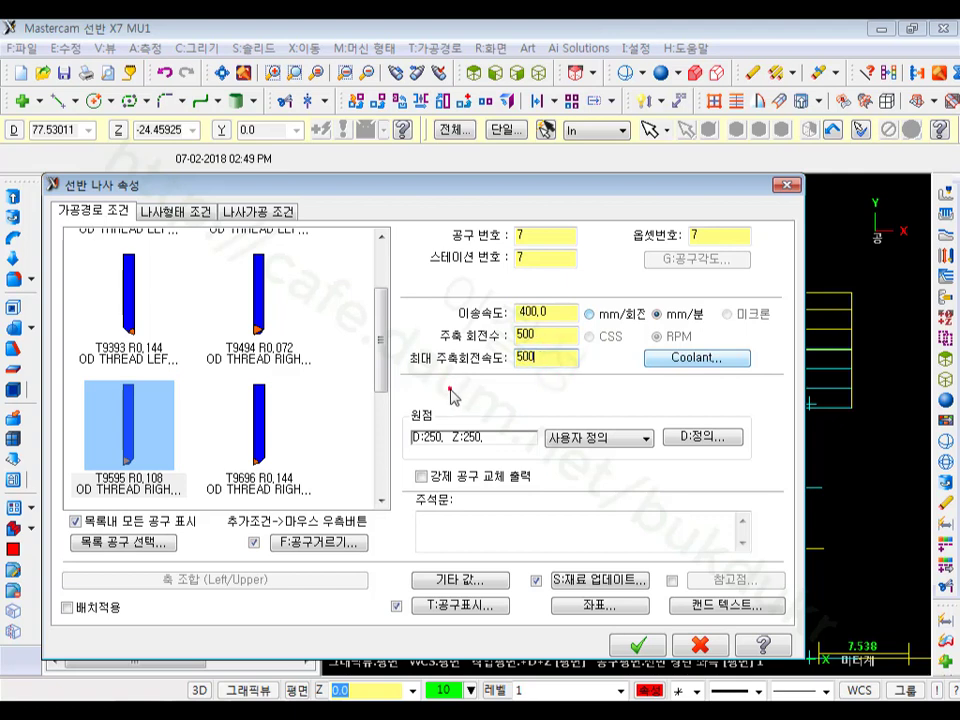
Step: Set the thread lead to 2 mm per thread in the thread shape parameters
{"action": "left_click", "coordinate": [200, 211]}
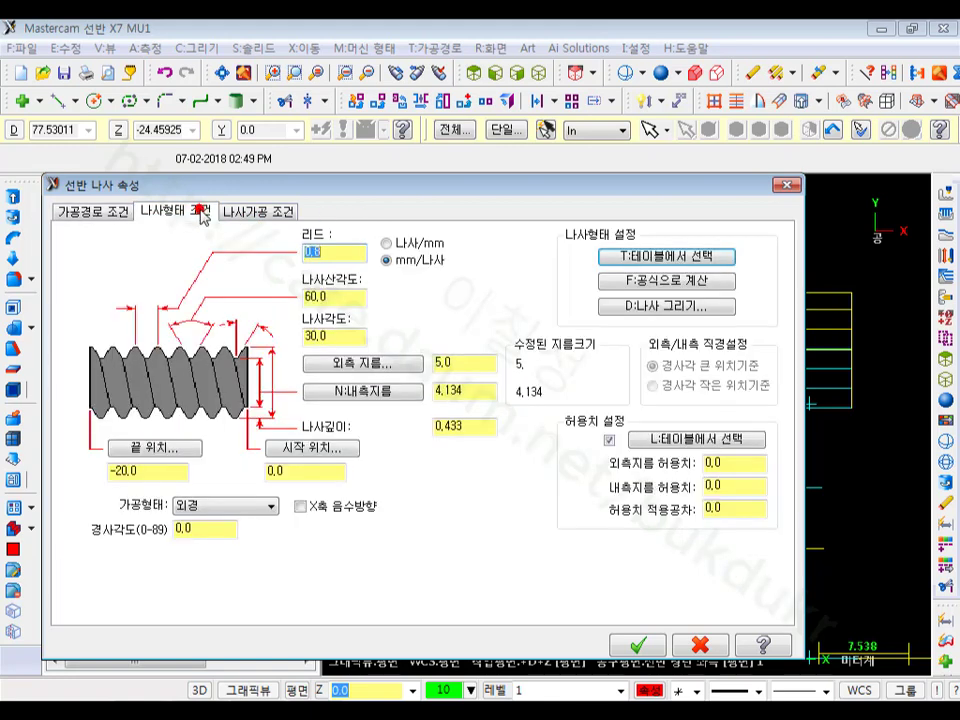
{"action": "left_click", "coordinate": [331, 257]}
{"action": "type", "text": "2"}
Step: Switch the threading feed rate unit to mm per revolution
{"action": "left_click", "coordinate": [110, 211]}
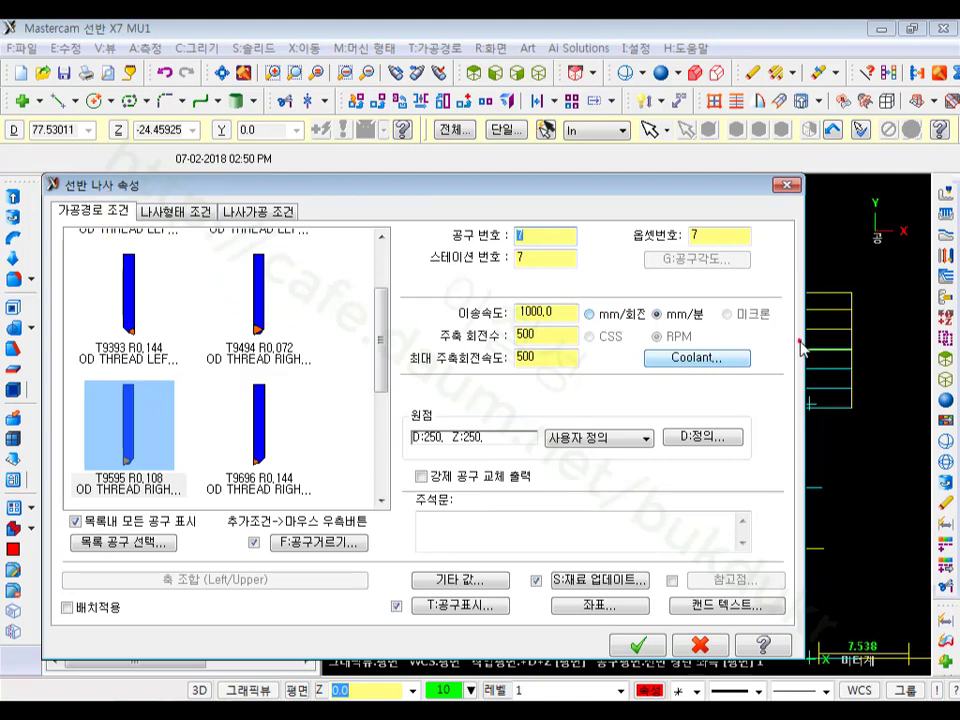
{"action": "left_click", "coordinate": [628, 316]}
{"action": "left_click", "coordinate": [557, 311]}
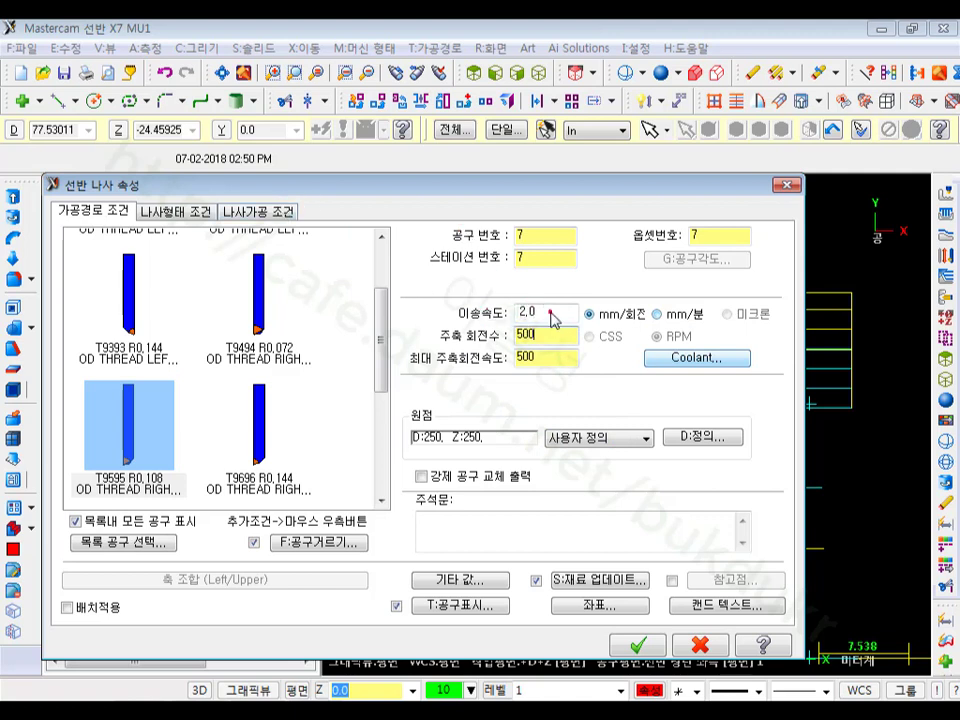
{"action": "left_click", "coordinate": [613, 310]}
{"action": "left_click", "coordinate": [568, 334]}
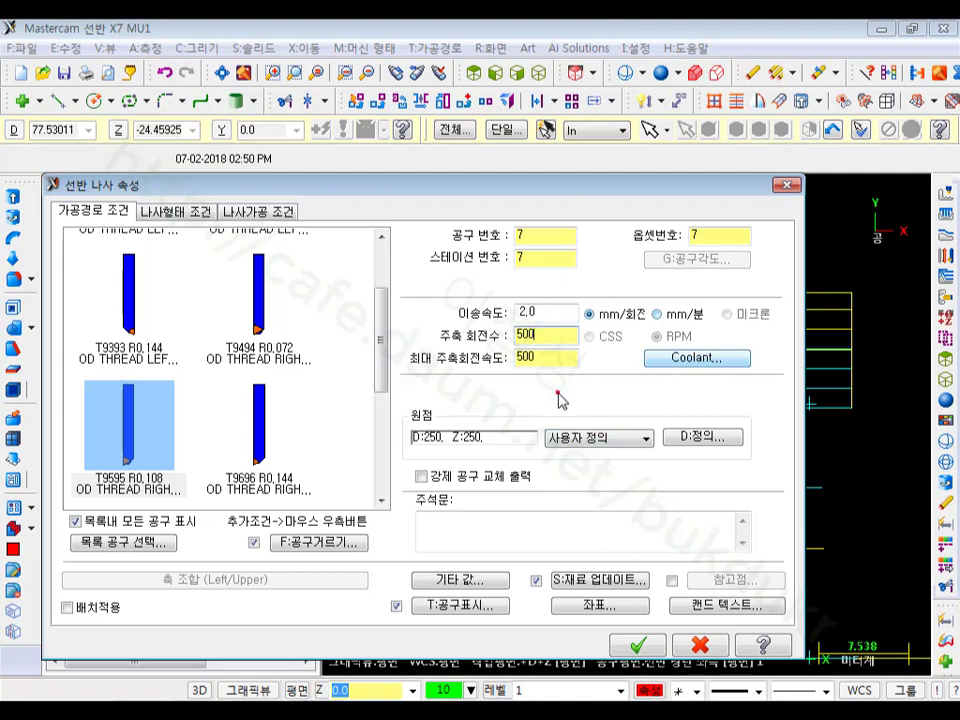
Step: In the thread shape parameters, pick the 46 mm major diameter from the part geometry and set the thread depth to 1.19
{"action": "left_click", "coordinate": [180, 212]}
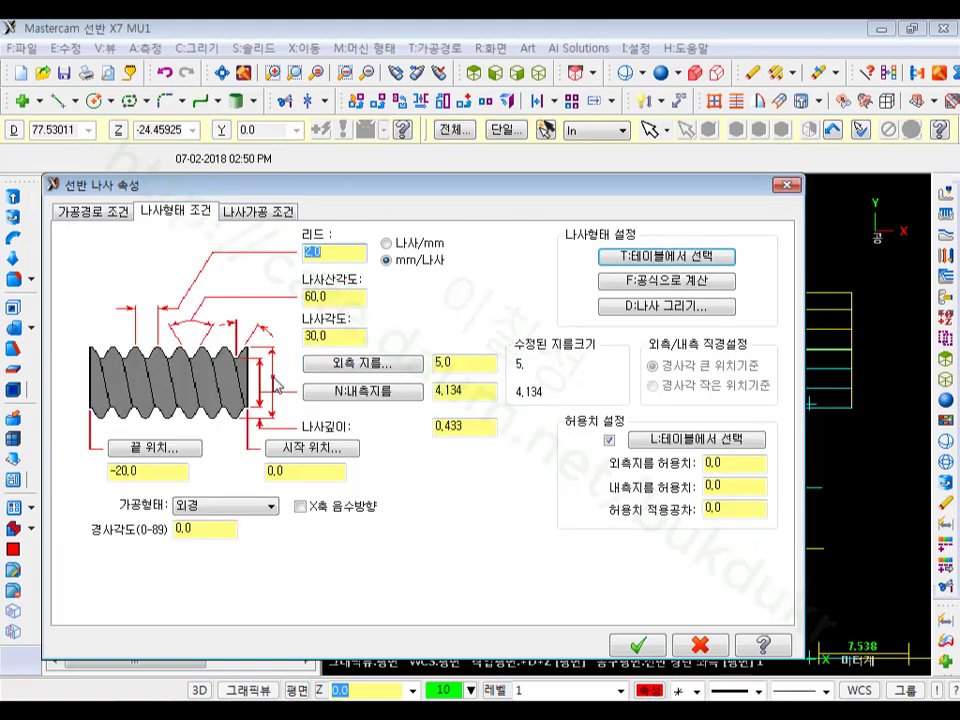
{"action": "left_click", "coordinate": [386, 364]}
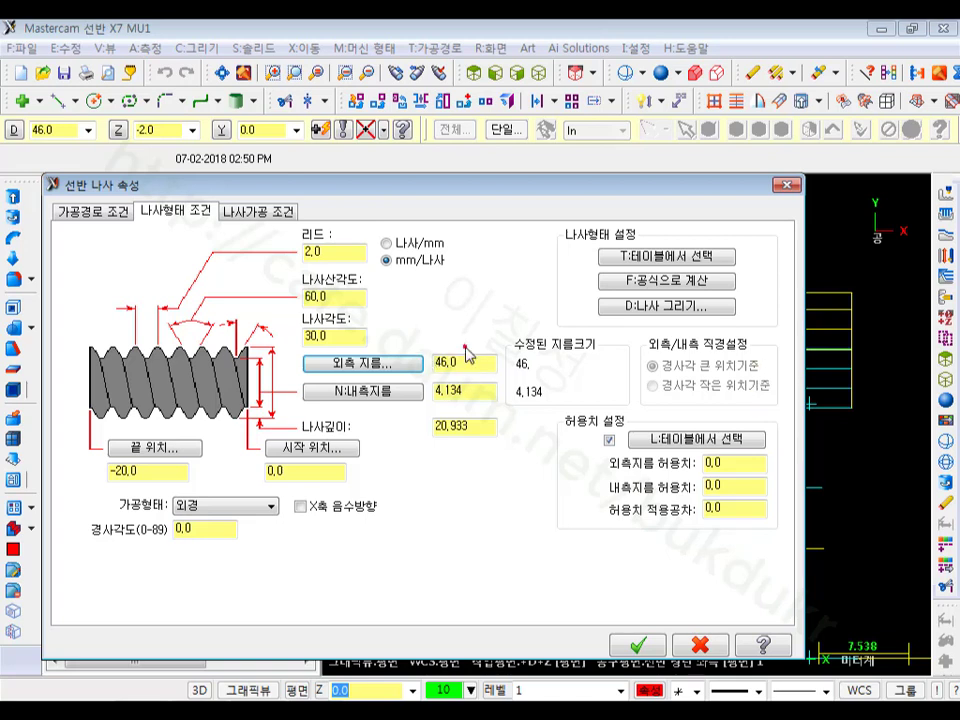
{"action": "left_click_drag", "start_coordinate": [480, 428], "coordinate": [420, 430]}
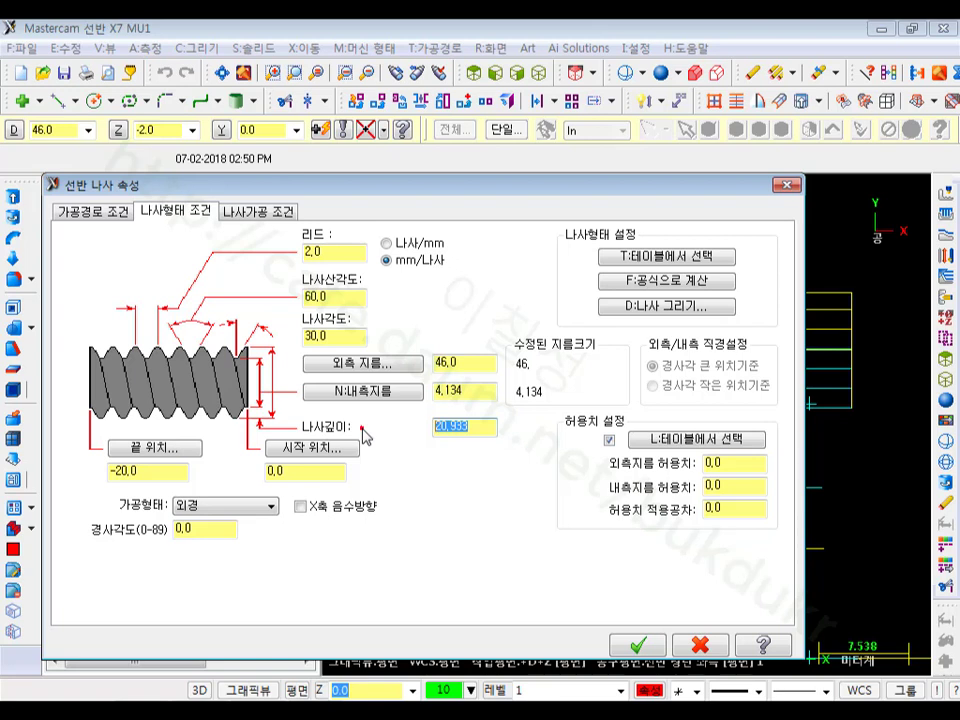
{"action": "type", "text": "1,19"}
{"action": "key", "text": "Return"}
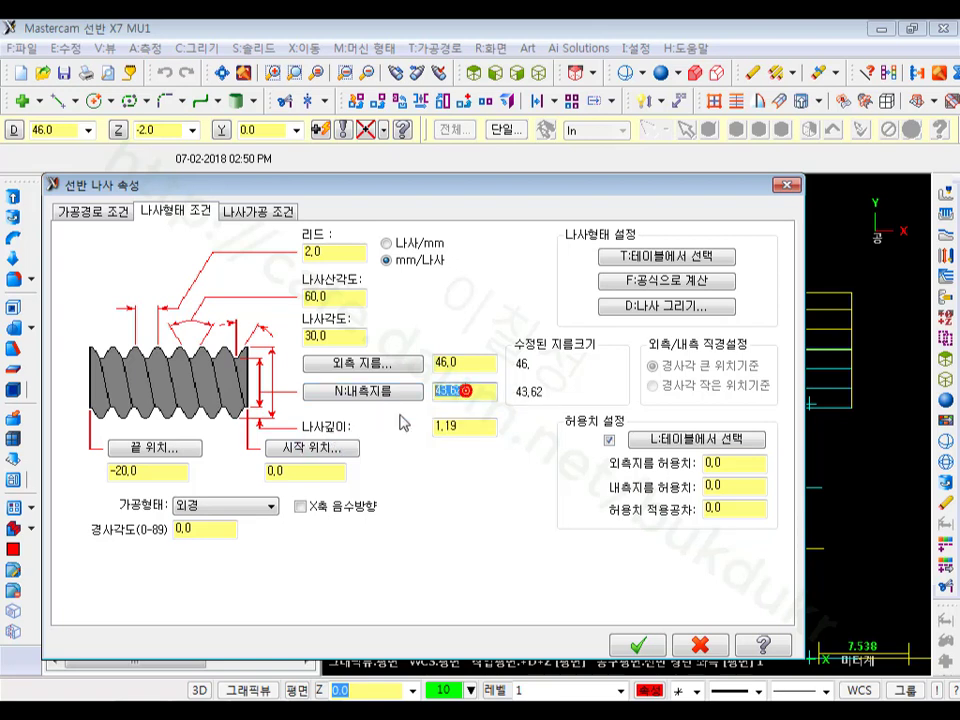
{"action": "left_click", "coordinate": [418, 441]}
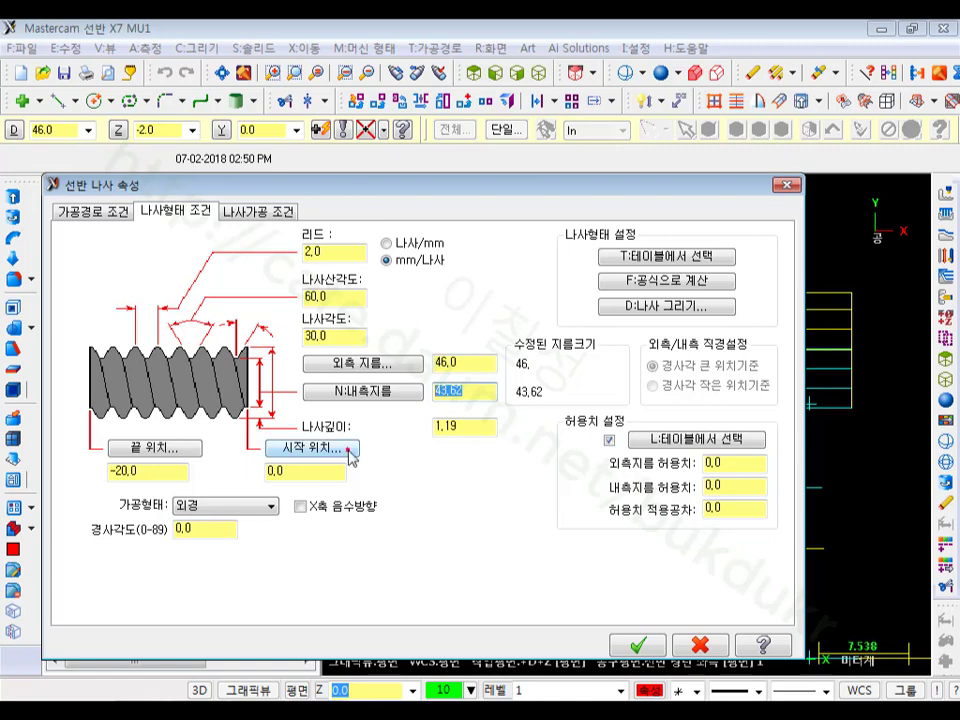
Step: Pick the thread's start position at Z0 on the part's front face and its end position at Z-27.5 in the relief groove
{"action": "left_click", "coordinate": [285, 447]}
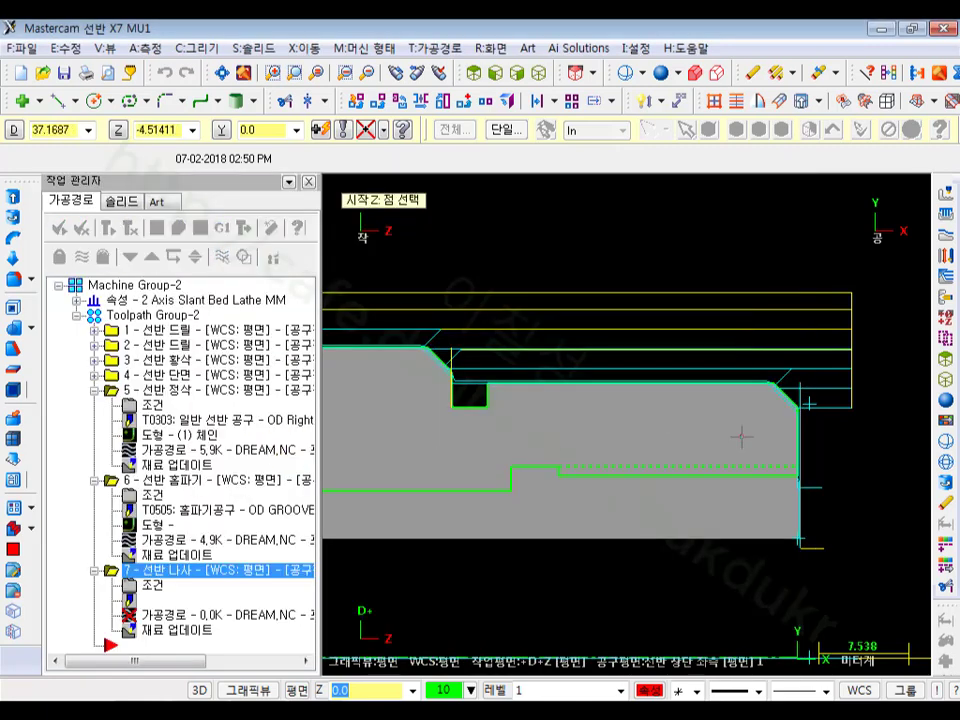
{"action": "left_click", "coordinate": [799, 407]}
{"action": "left_click", "coordinate": [178, 452]}
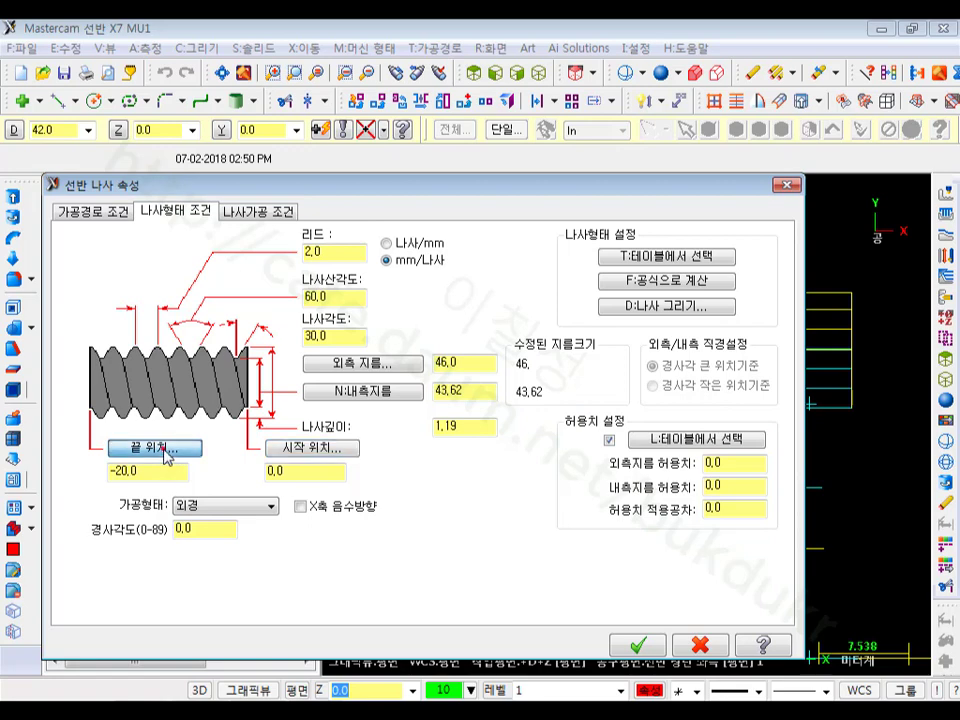
{"action": "left_click", "coordinate": [470, 408]}
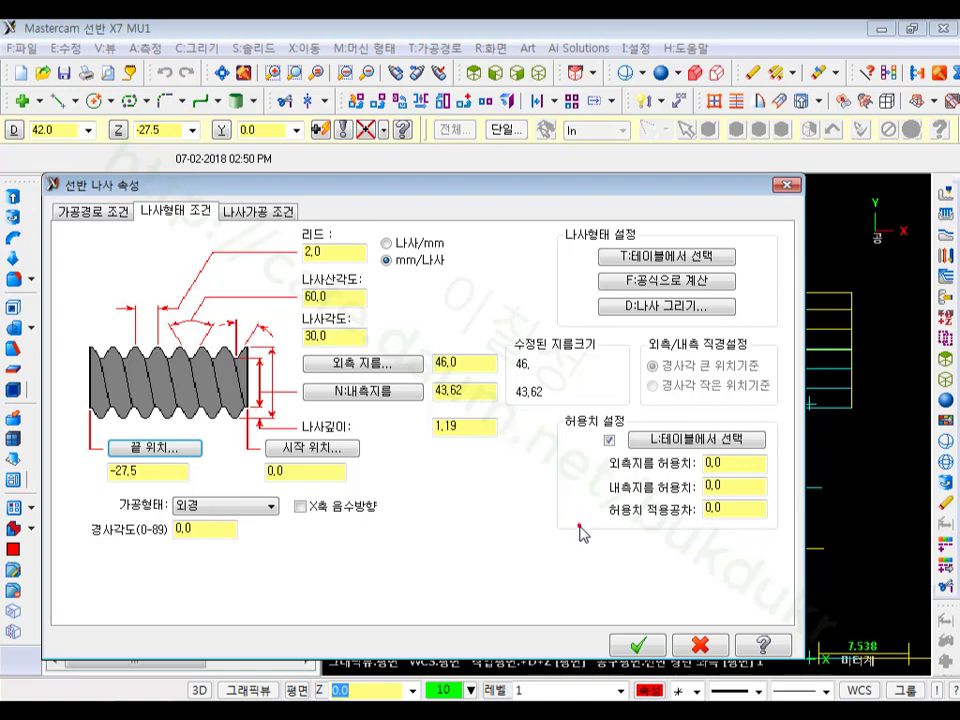
{"action": "left_click", "coordinate": [130, 470]}
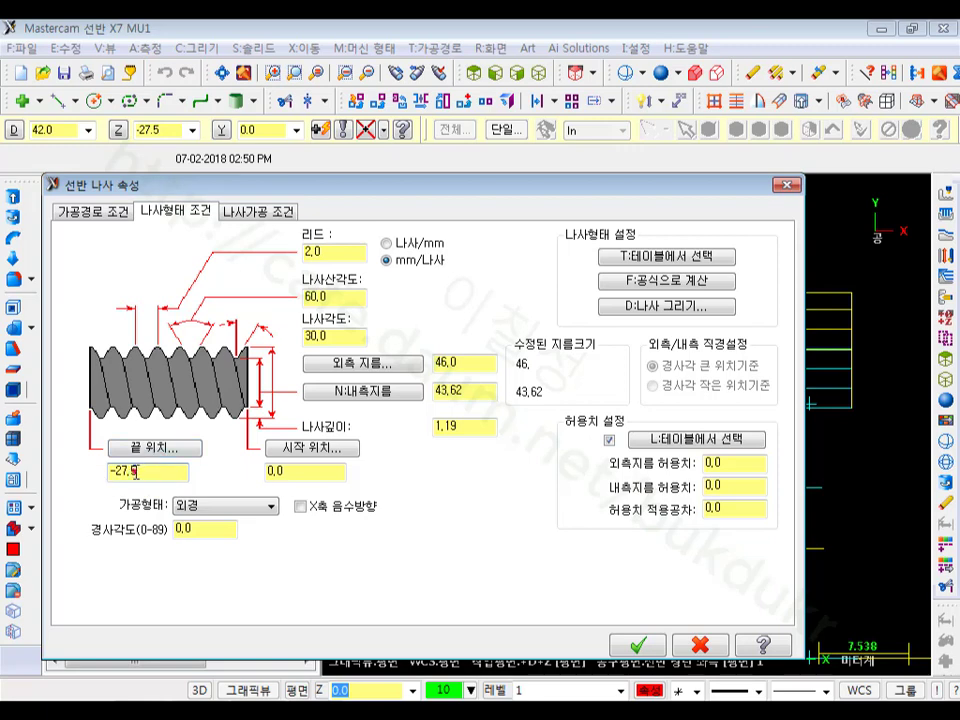
Step: In the thread cutting parameters, set the NC code format to Box (박스) and the number of cuts to 8
{"action": "left_click", "coordinate": [274, 219]}
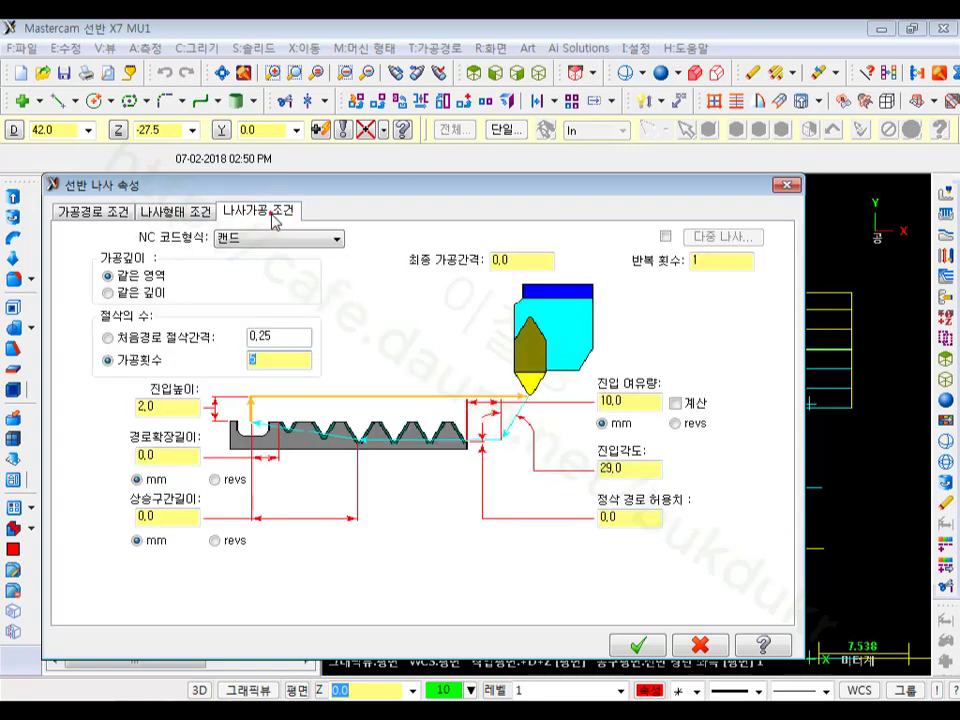
{"action": "left_click", "coordinate": [317, 241]}
{"action": "left_click", "coordinate": [255, 274]}
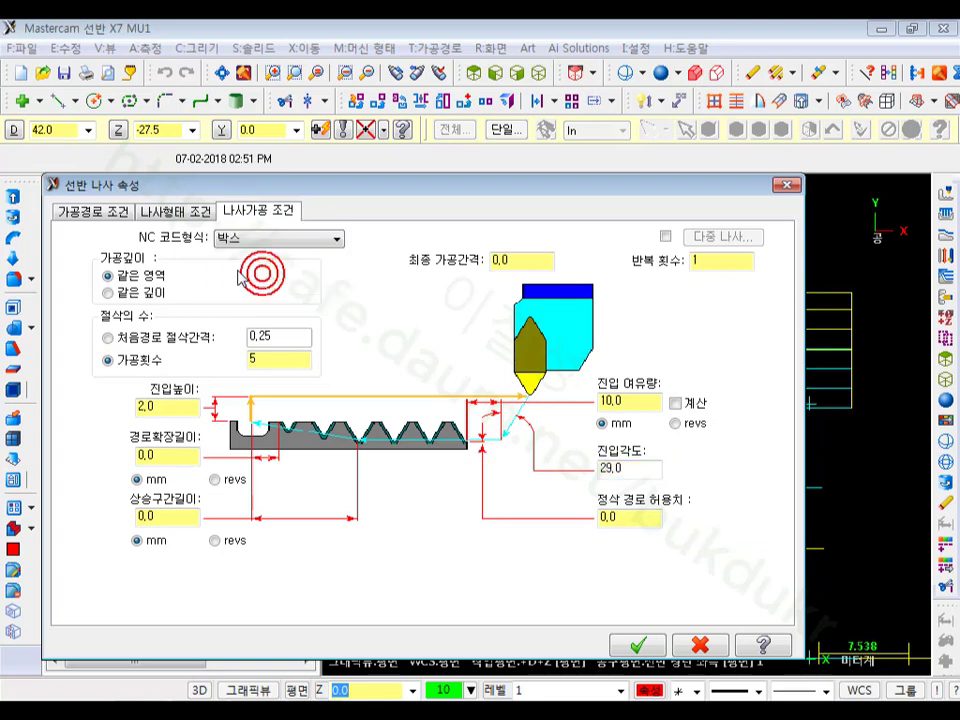
{"action": "double_click", "coordinate": [265, 360]}
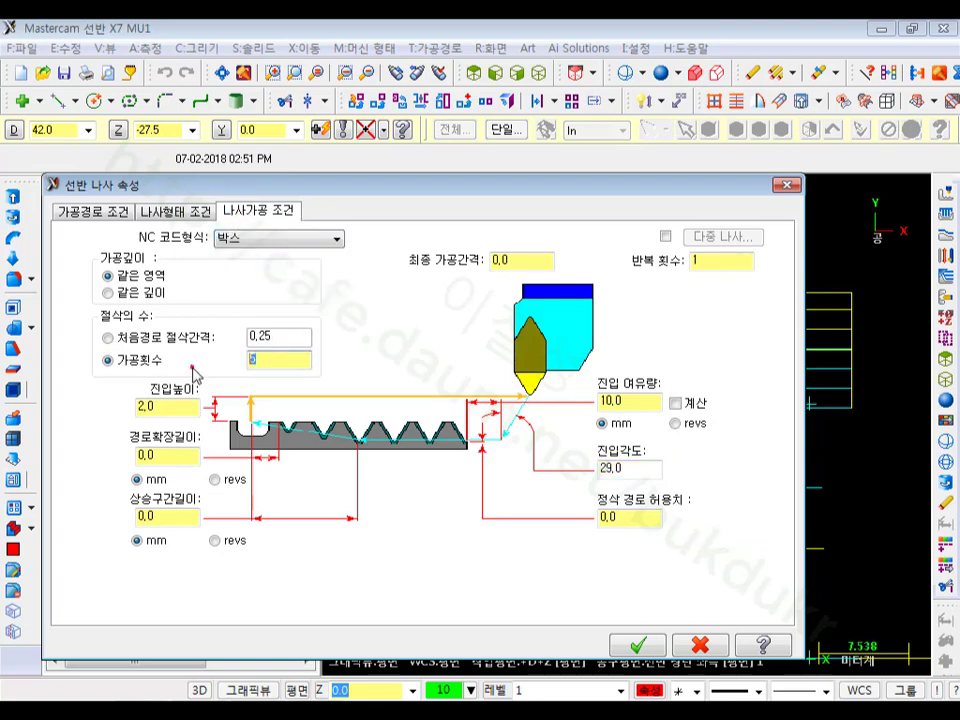
{"action": "type", "text": "8"}
Step: Set the threading entry clearance to 0 mm and generate the external thread toolpath
{"action": "double_click", "coordinate": [635, 404]}
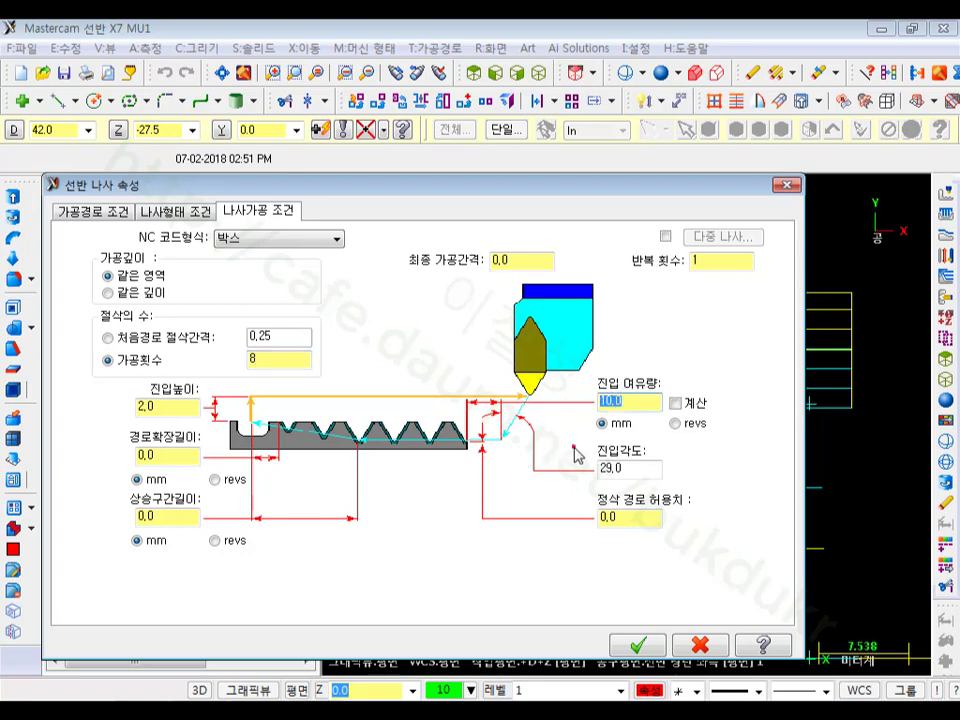
{"action": "type", "text": "0"}
{"action": "left_click", "coordinate": [637, 645]}
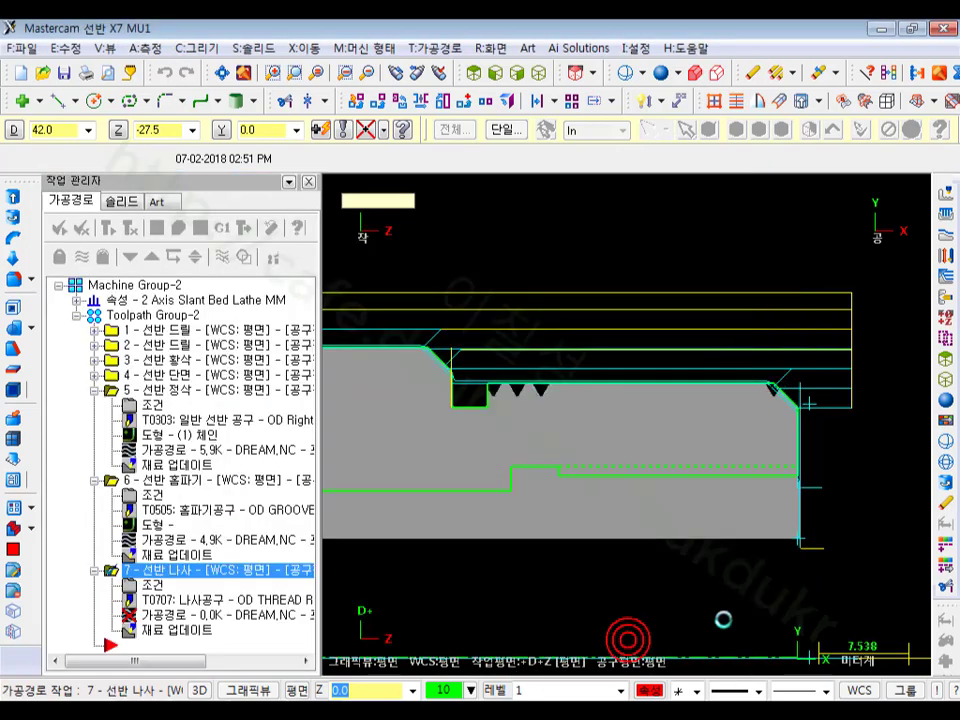
Step: Backplot the external threading operation, examine the tool tip's clearance inside the relief groove, and close the backplot
{"action": "left_click", "coordinate": [155, 228]}
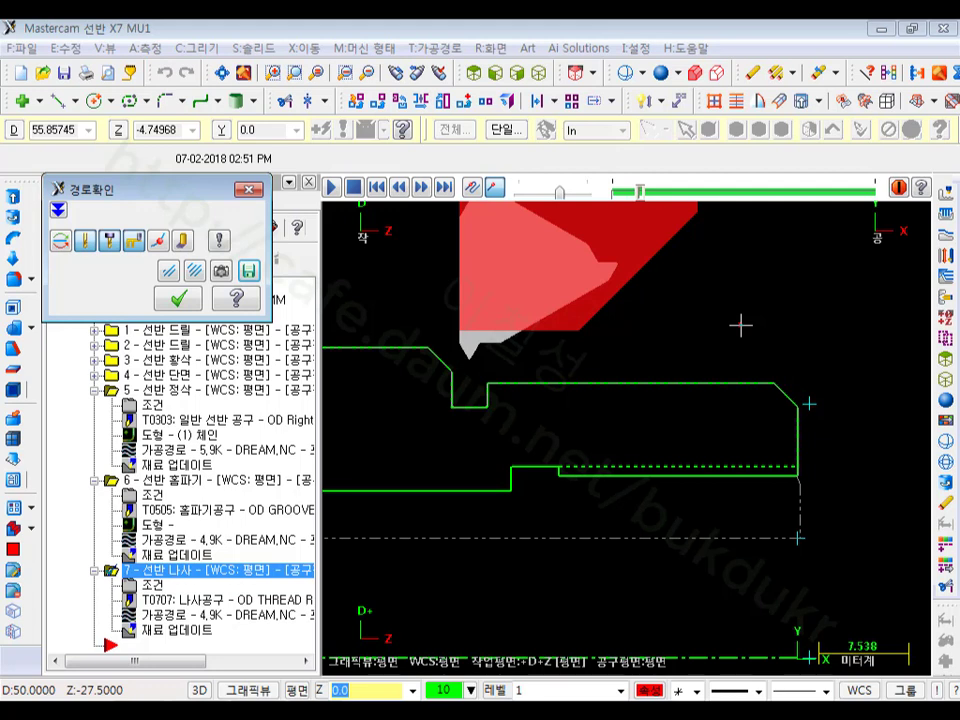
{"action": "scroll", "coordinate": [520, 368], "scroll_direction": "up", "scroll_amount": 1}
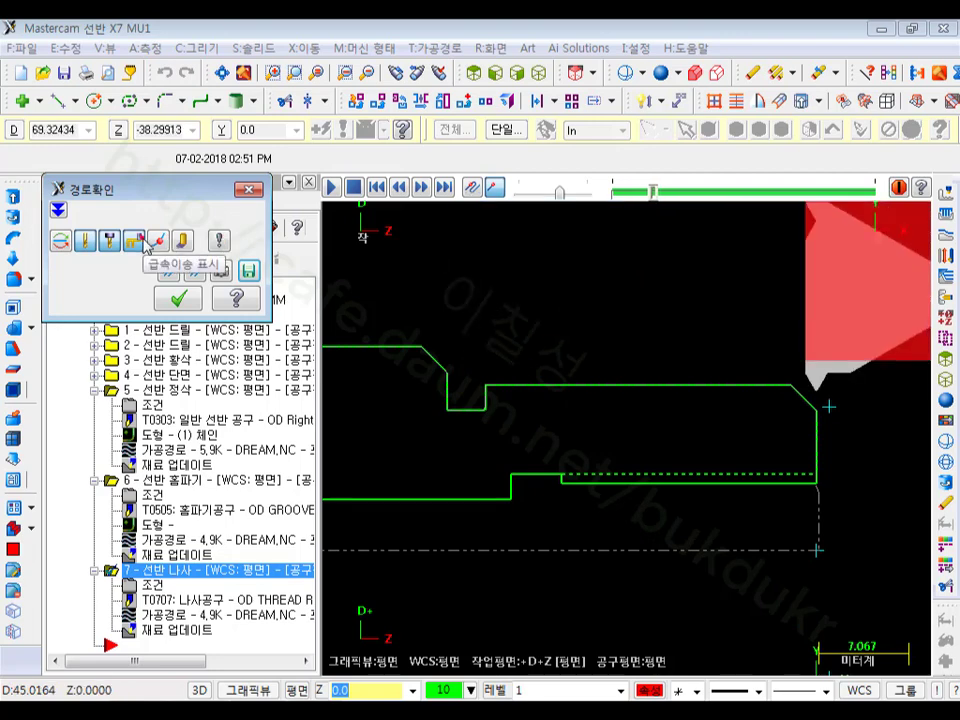
{"action": "scroll", "coordinate": [786, 405], "scroll_direction": "down", "scroll_amount": 1}
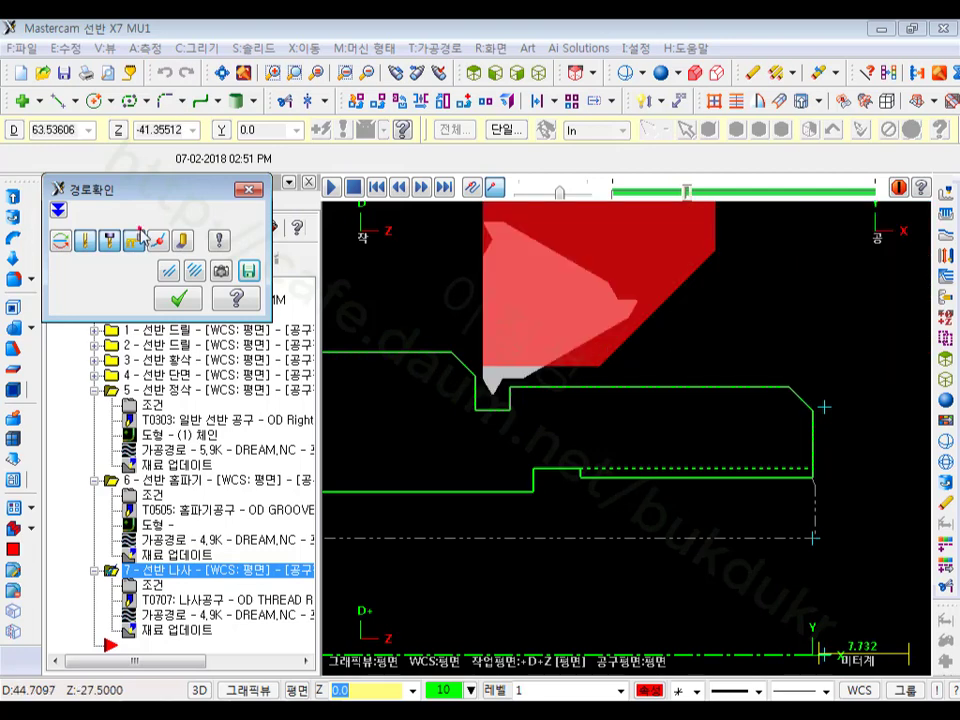
{"action": "scroll", "coordinate": [466, 366], "scroll_direction": "up", "scroll_amount": 5}
{"action": "scroll", "coordinate": [506, 405], "scroll_direction": "up", "scroll_amount": 5}
{"action": "scroll", "coordinate": [472, 385], "scroll_direction": "up", "scroll_amount": 5}
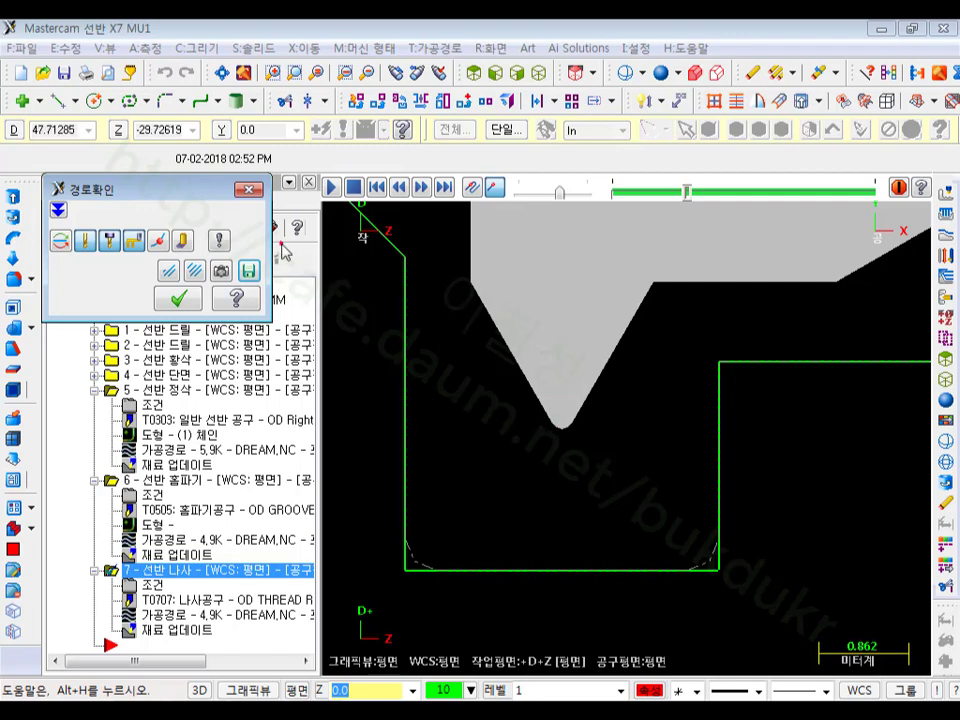
{"action": "left_click", "coordinate": [182, 299]}
{"action": "scroll", "coordinate": [547, 374], "scroll_direction": "down", "scroll_amount": 5}
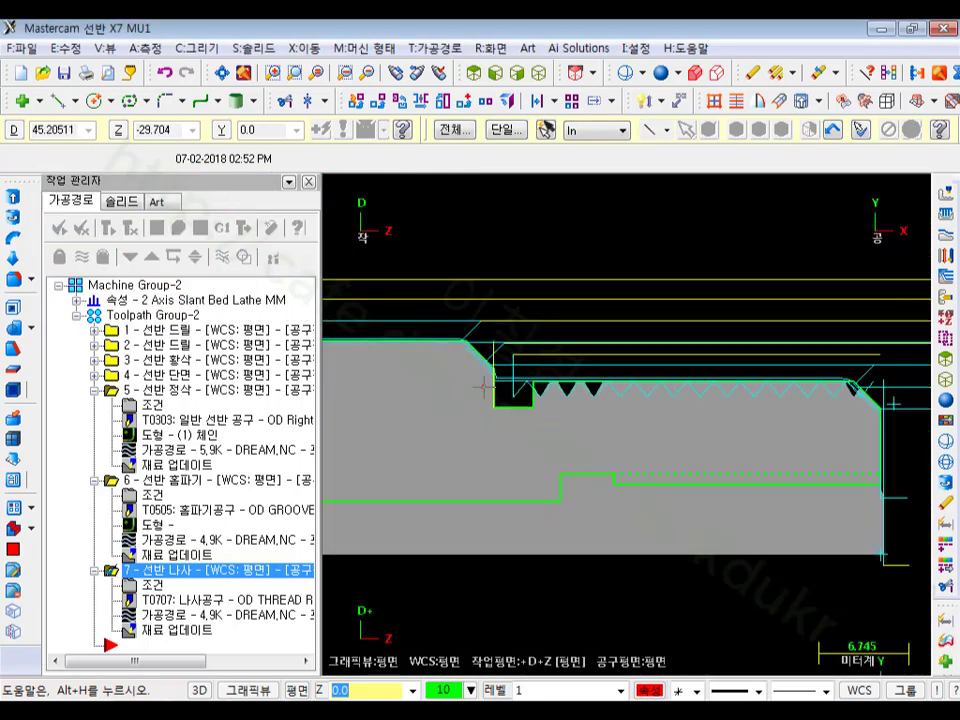
{"action": "scroll", "coordinate": [800, 330], "scroll_direction": "down", "scroll_amount": 2}
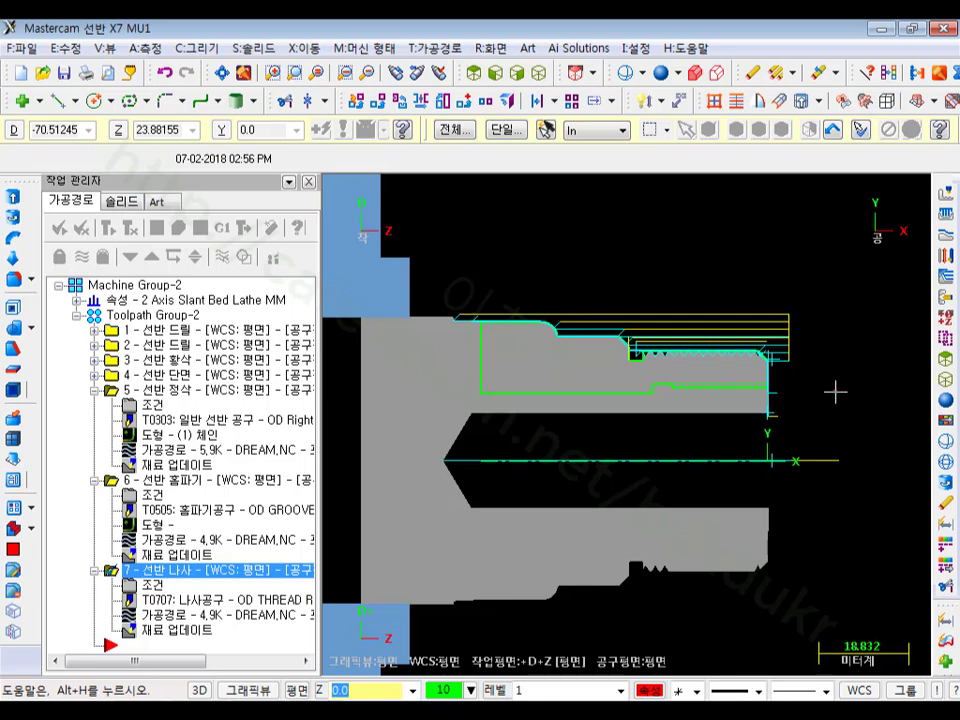
Step: Start a roughing toolpath and chain the internal profile from the front bore line through the inner relief to the deep bore line
{"action": "scroll", "coordinate": [602, 402], "scroll_direction": "up", "scroll_amount": 3}
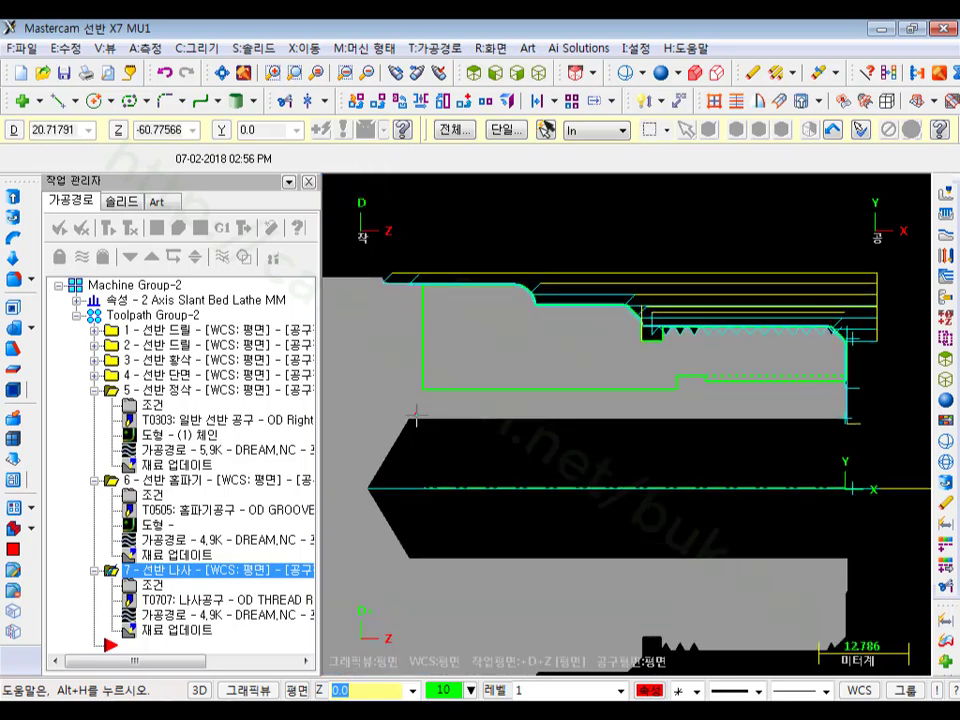
{"action": "left_click", "coordinate": [93, 389]}
{"action": "left_click", "coordinate": [93, 404]}
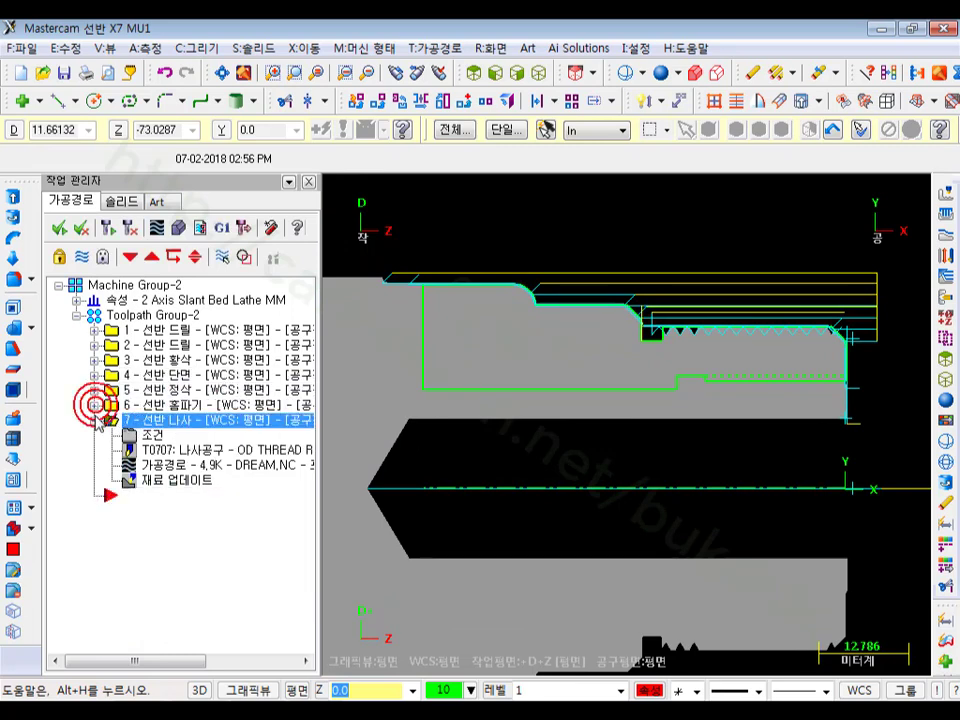
{"action": "left_click", "coordinate": [434, 47]}
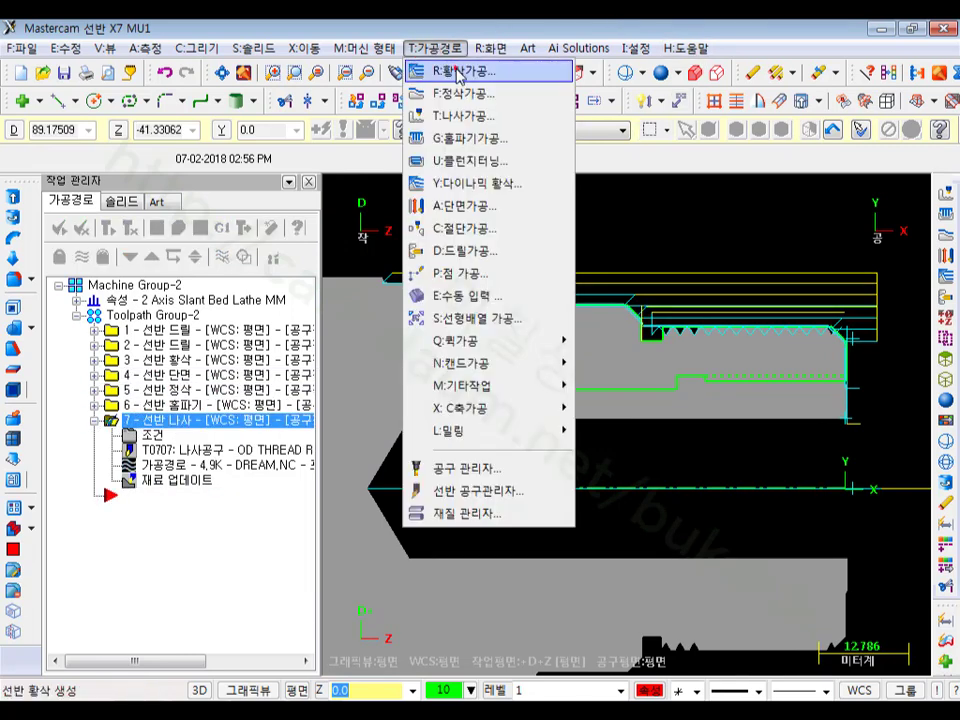
{"action": "left_click", "coordinate": [459, 72]}
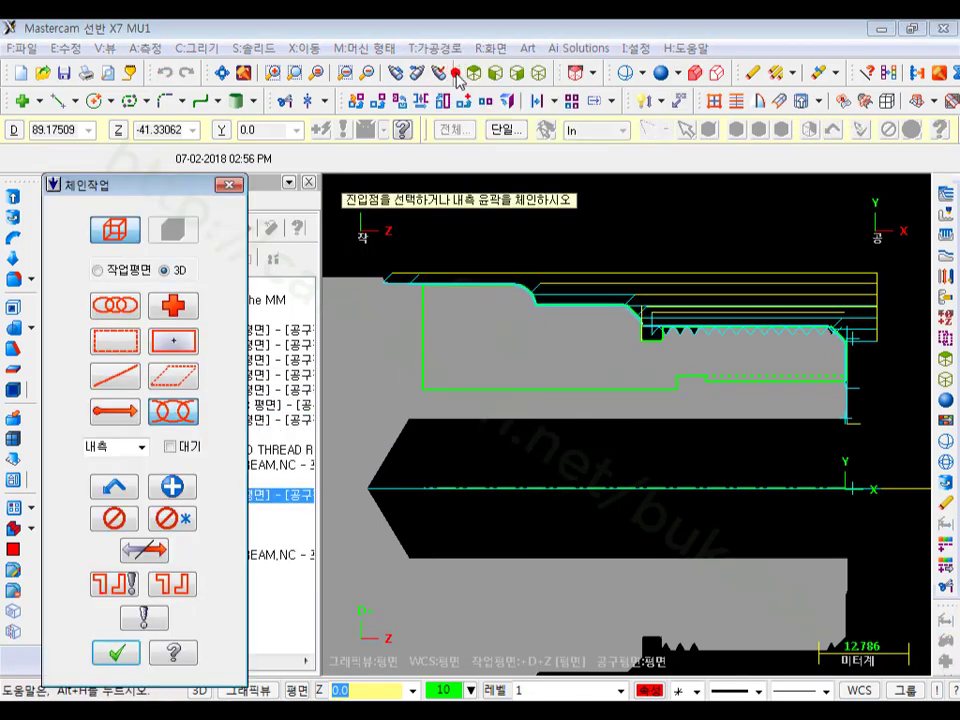
{"action": "left_click", "coordinate": [830, 389]}
{"action": "left_click", "coordinate": [446, 396]}
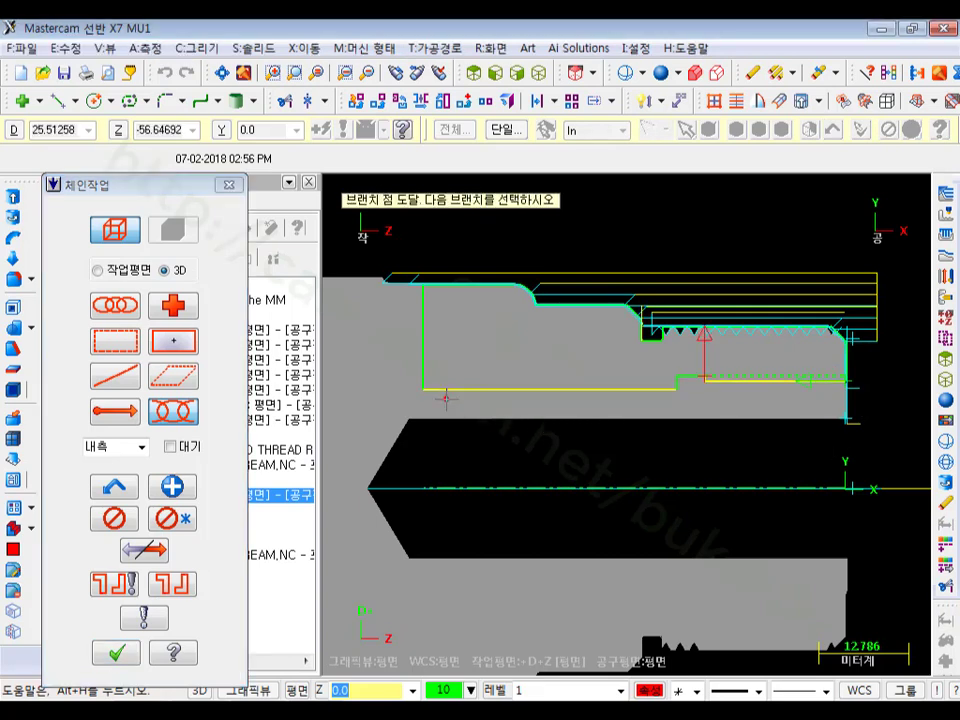
{"action": "scroll", "coordinate": [696, 396], "scroll_direction": "up", "scroll_amount": 4}
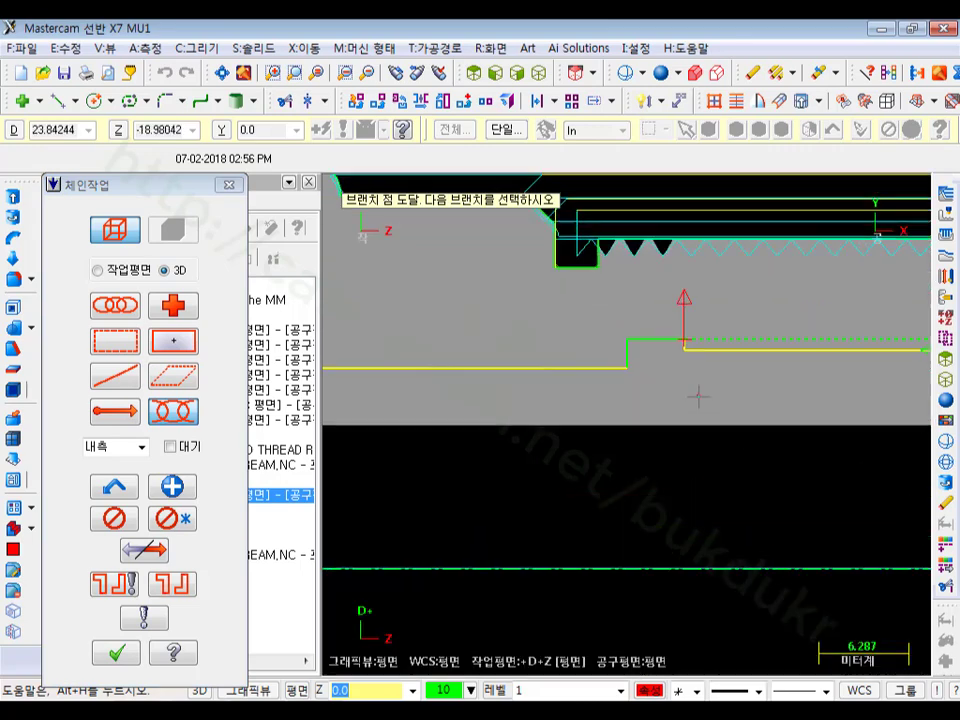
{"action": "left_click", "coordinate": [681, 337]}
{"action": "scroll", "coordinate": [671, 433], "scroll_direction": "down", "scroll_amount": 5}
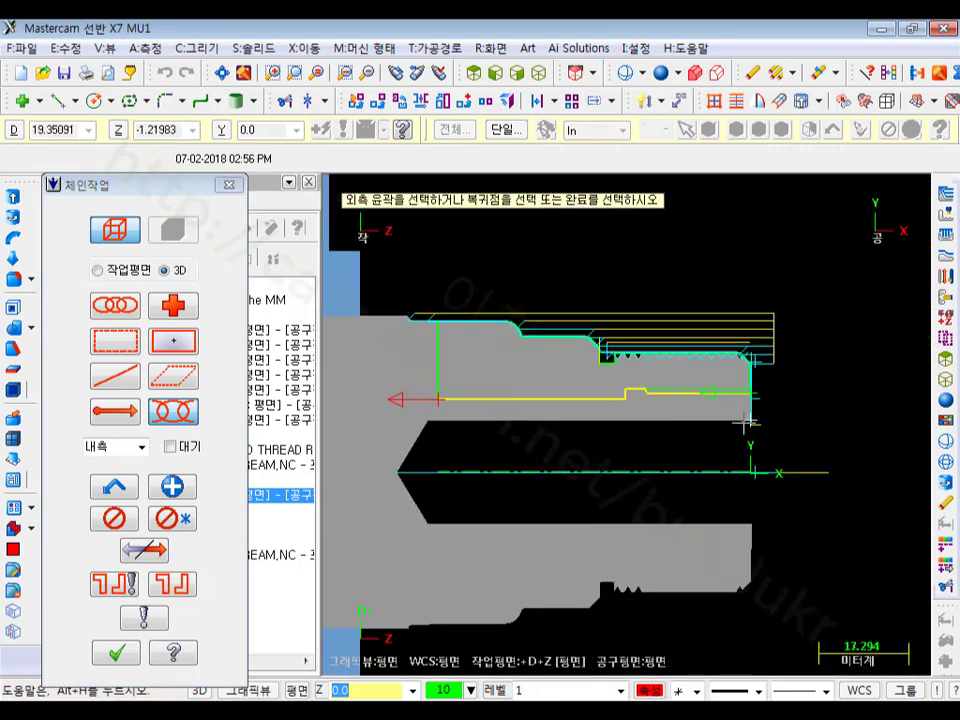
{"action": "left_click", "coordinate": [118, 653]}
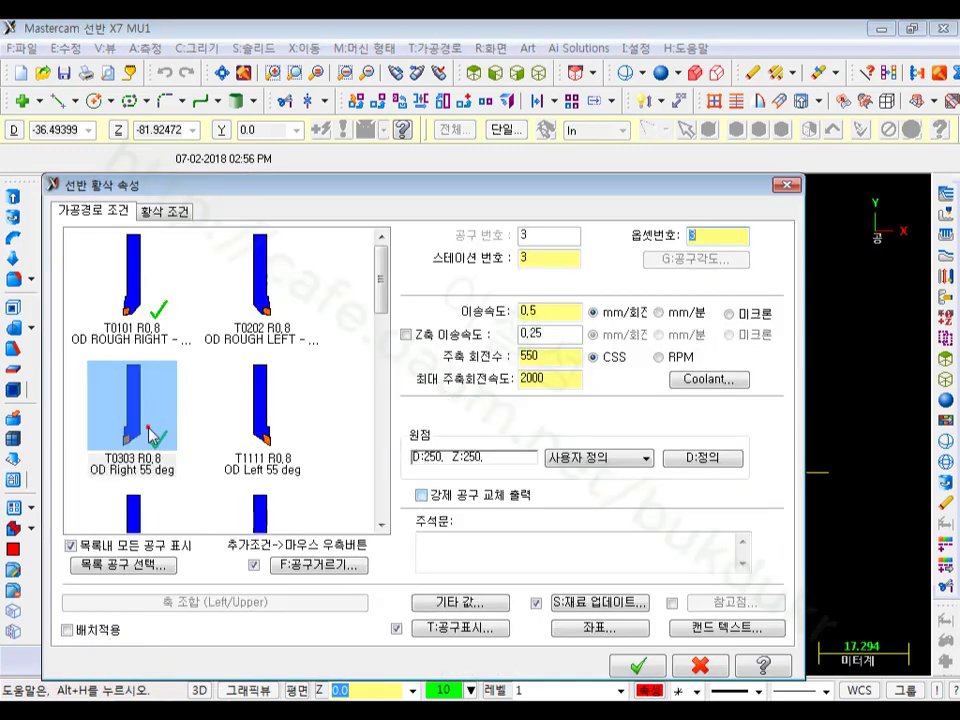
Step: Select the T7171 R0.4 ID ROUGH MIN. 16. DIA. - 80 DEG. boring tool for the internal roughing
{"action": "left_click_drag", "start_coordinate": [384, 278], "coordinate": [392, 392]}
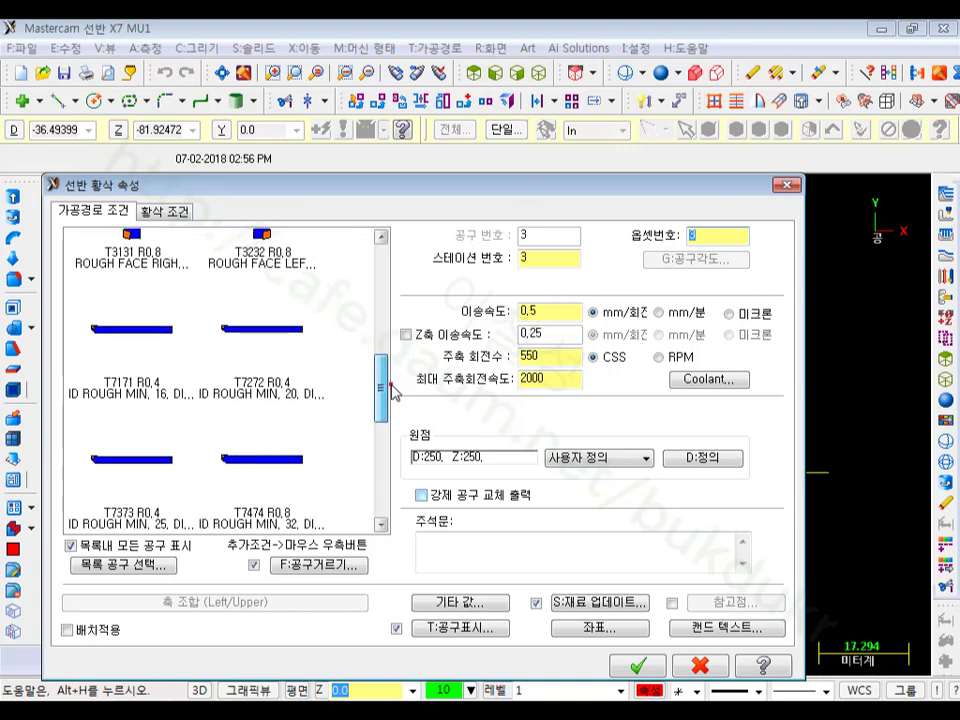
{"action": "left_click", "coordinate": [145, 342]}
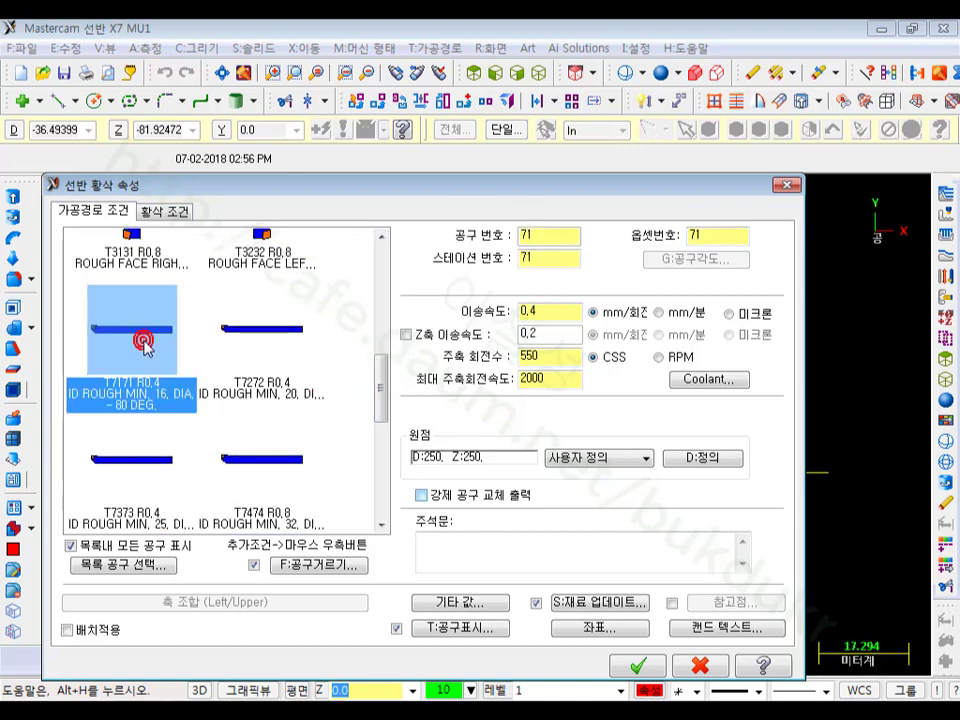
{"action": "left_click", "coordinate": [252, 337]}
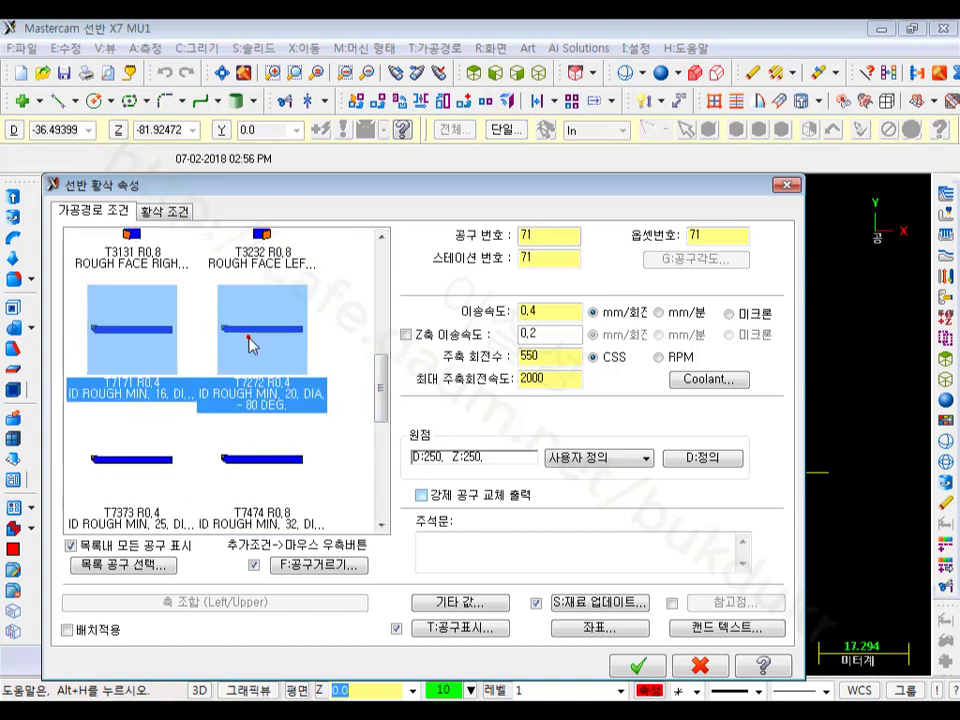
{"action": "left_click", "coordinate": [125, 345]}
{"action": "mouse_move", "coordinate": [125, 347]}
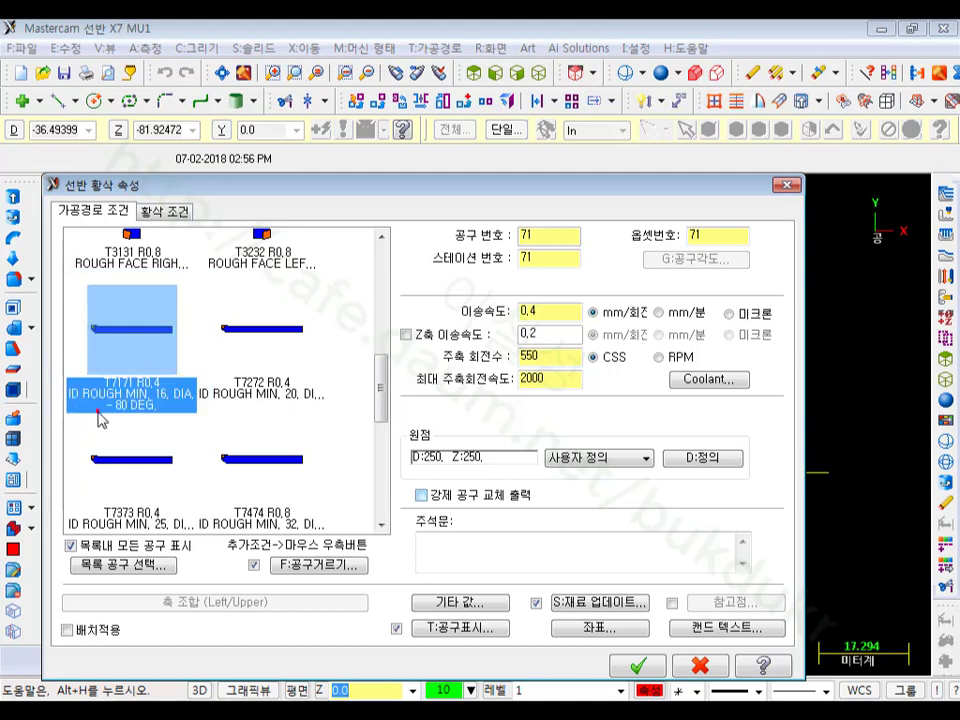
Step: Set the insert's IC diameter/length to 06 in the T7171 boring tool's definition
{"action": "double_click", "coordinate": [122, 335]}
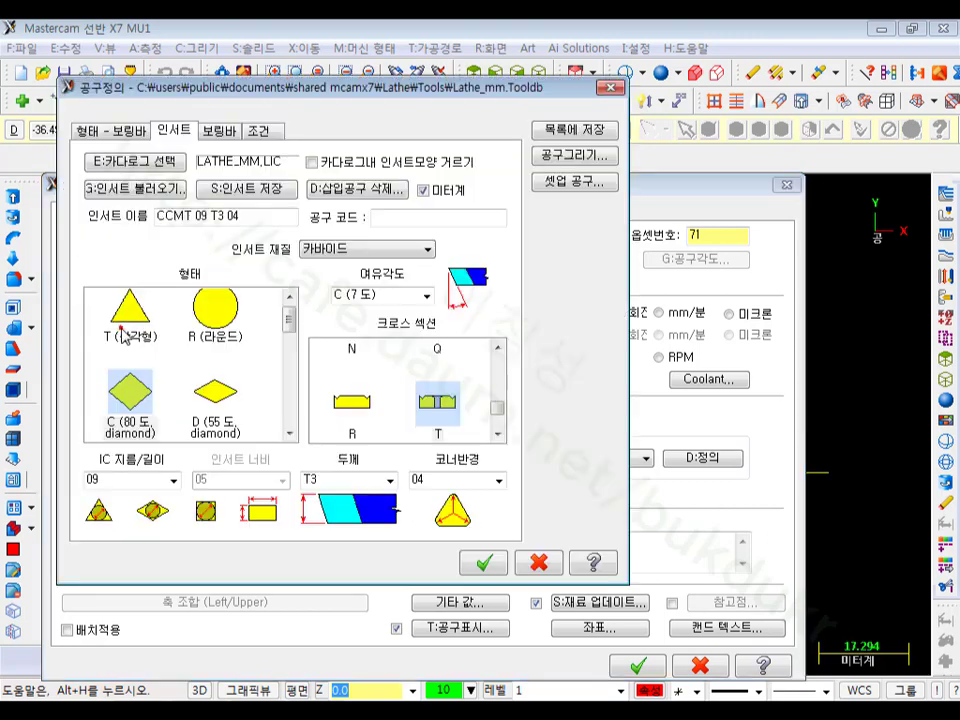
{"action": "left_click", "coordinate": [174, 482]}
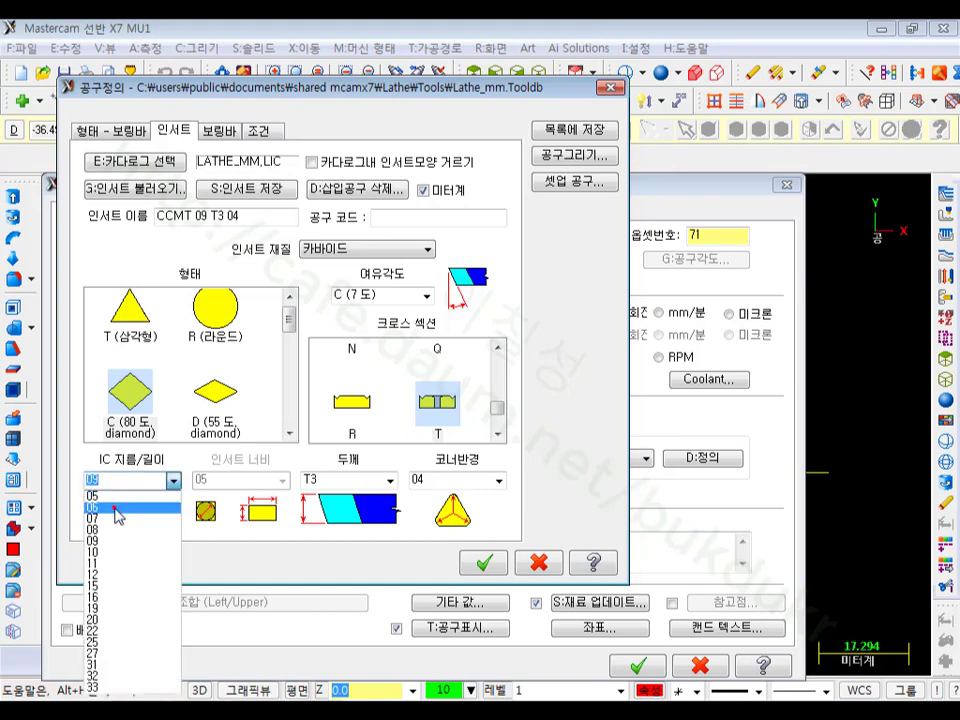
{"action": "left_click", "coordinate": [118, 510]}
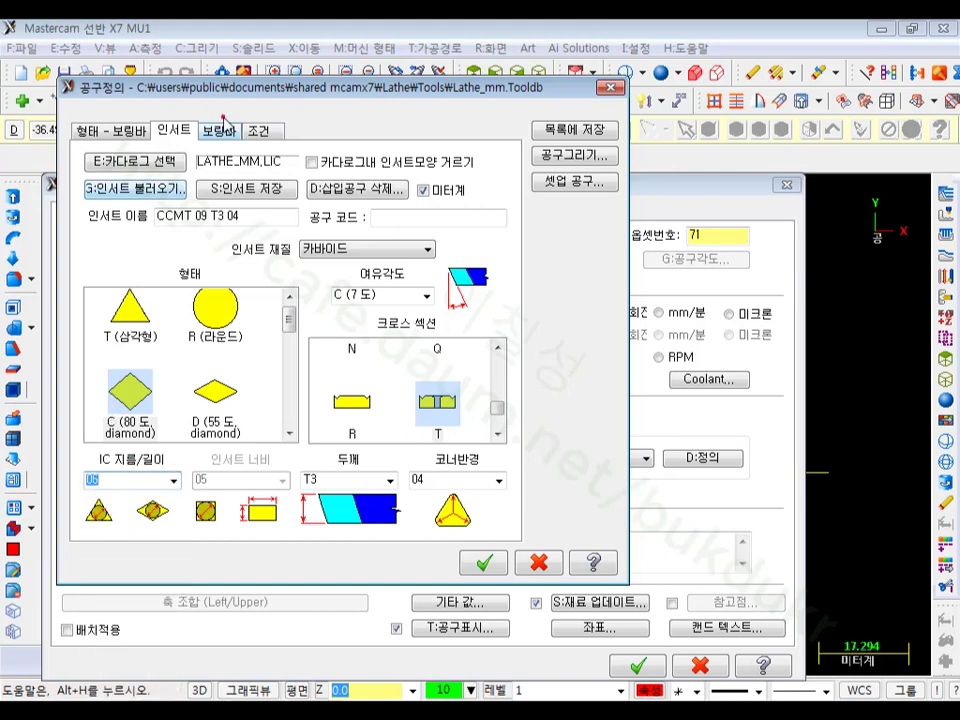
Step: Open the shank diameter (dimension A) for editing in the boring bar's holder geometry
{"action": "left_click", "coordinate": [222, 131]}
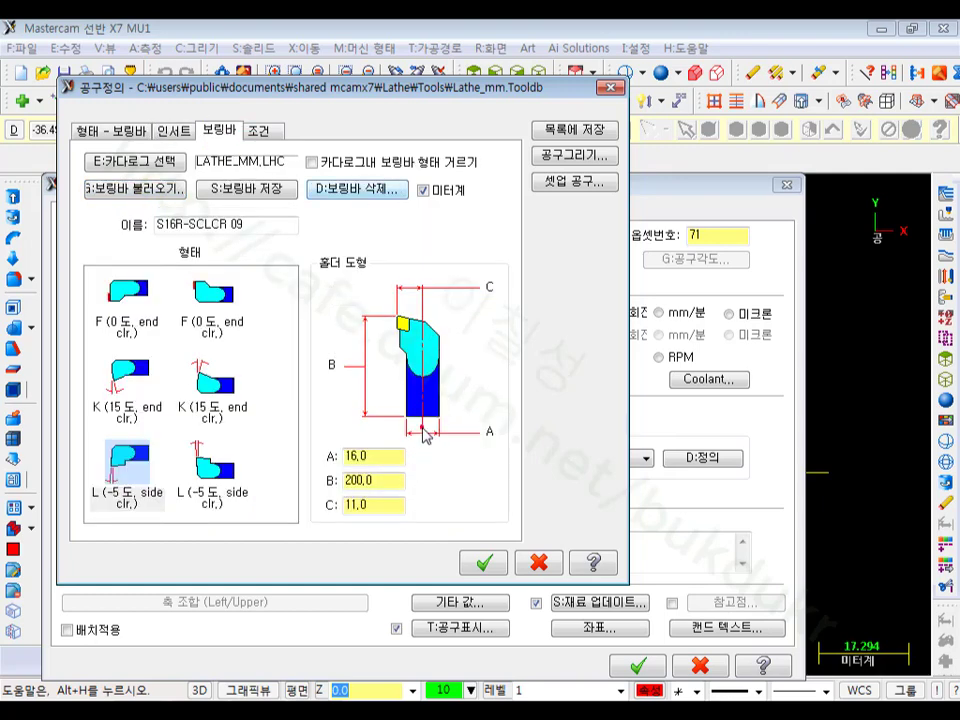
{"action": "left_click", "coordinate": [381, 455]}
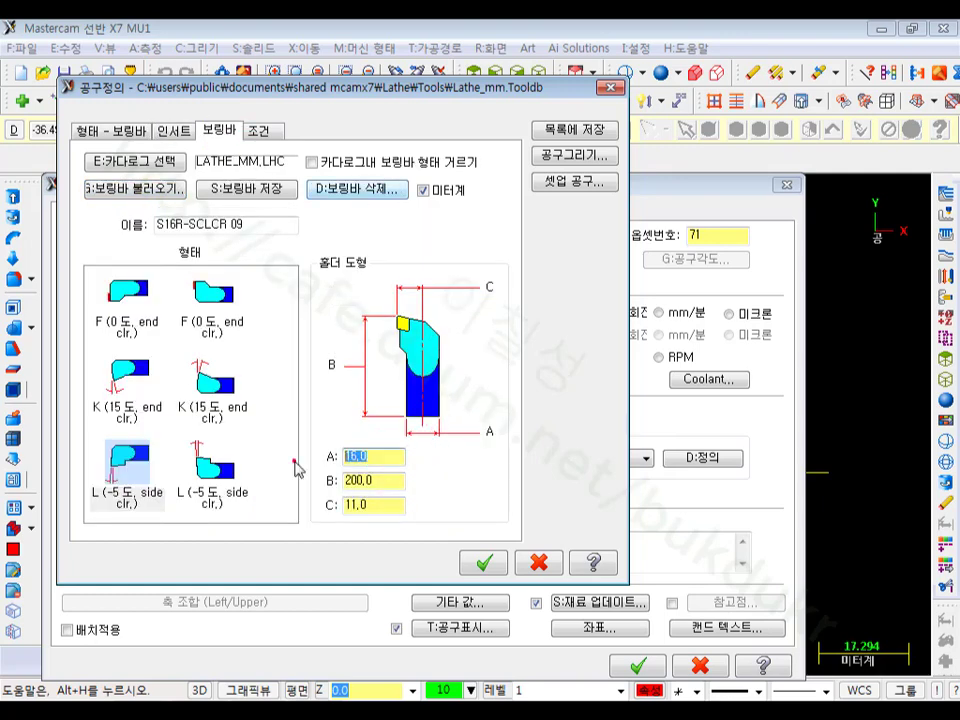
Step: Set the boring bar holder's dimension A to 10 and C to 8, and accept the tool definition
{"action": "type", "text": "1"}
{"action": "left_click", "coordinate": [390, 512]}
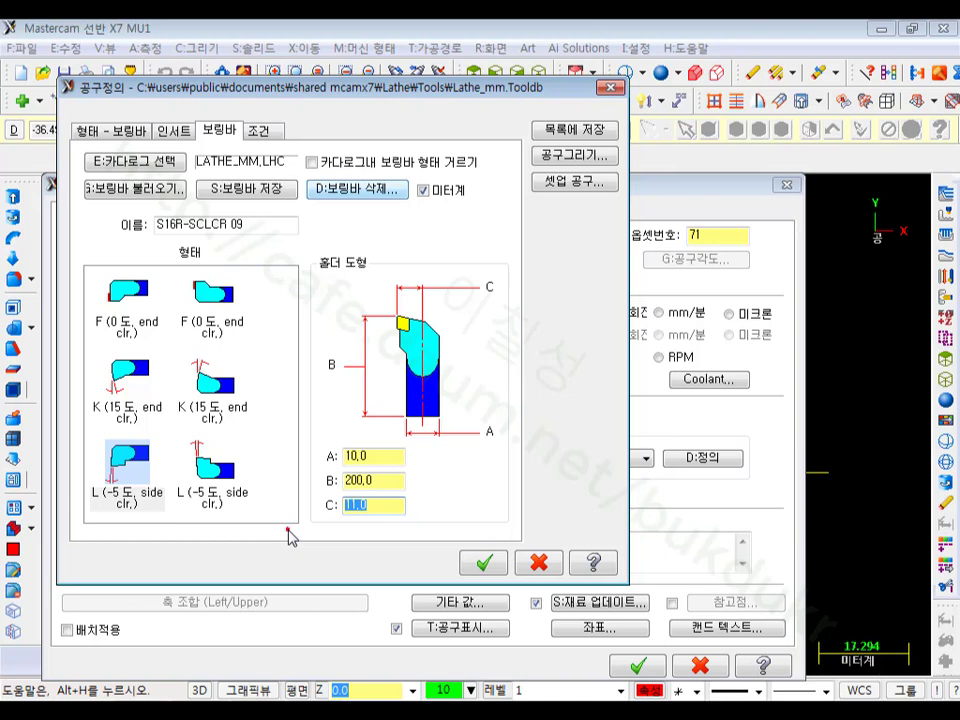
{"action": "type", "text": "8"}
{"action": "left_click", "coordinate": [484, 563]}
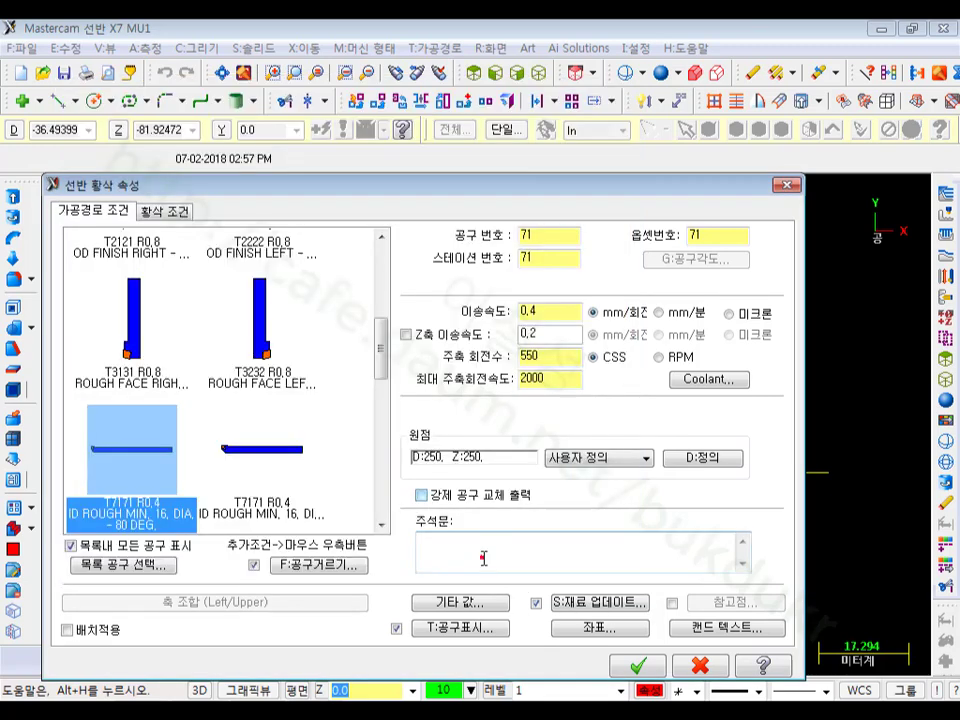
Step: Set the tool number, station number and offset number of the boring tool to 2
{"action": "mouse_move", "coordinate": [137, 466]}
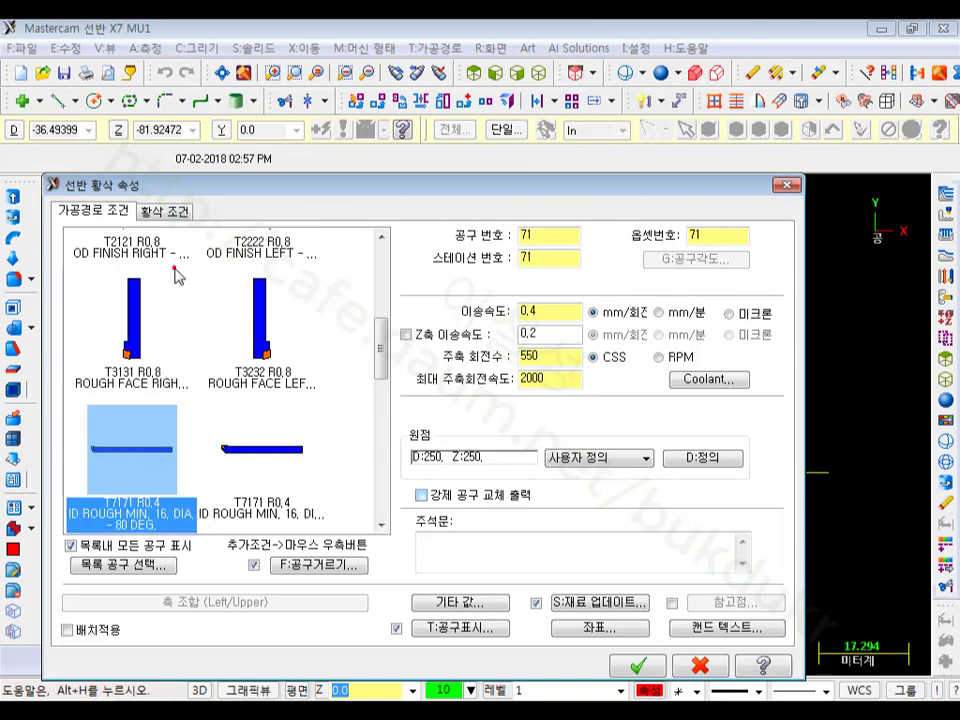
{"action": "left_click", "coordinate": [557, 236]}
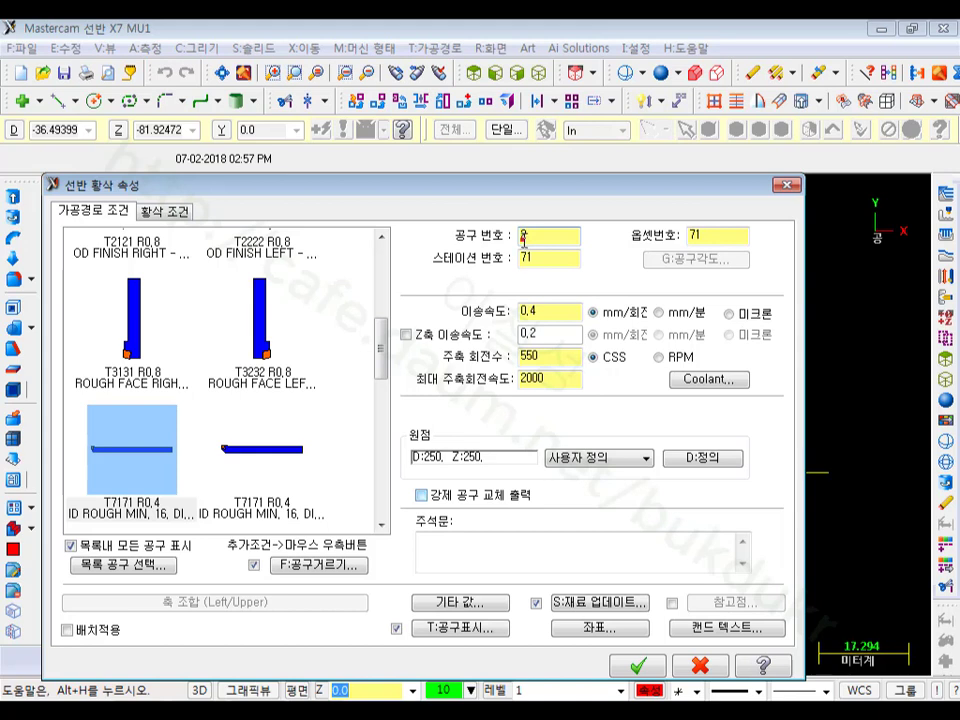
{"action": "left_click", "coordinate": [546, 257]}
{"action": "type", "text": "2"}
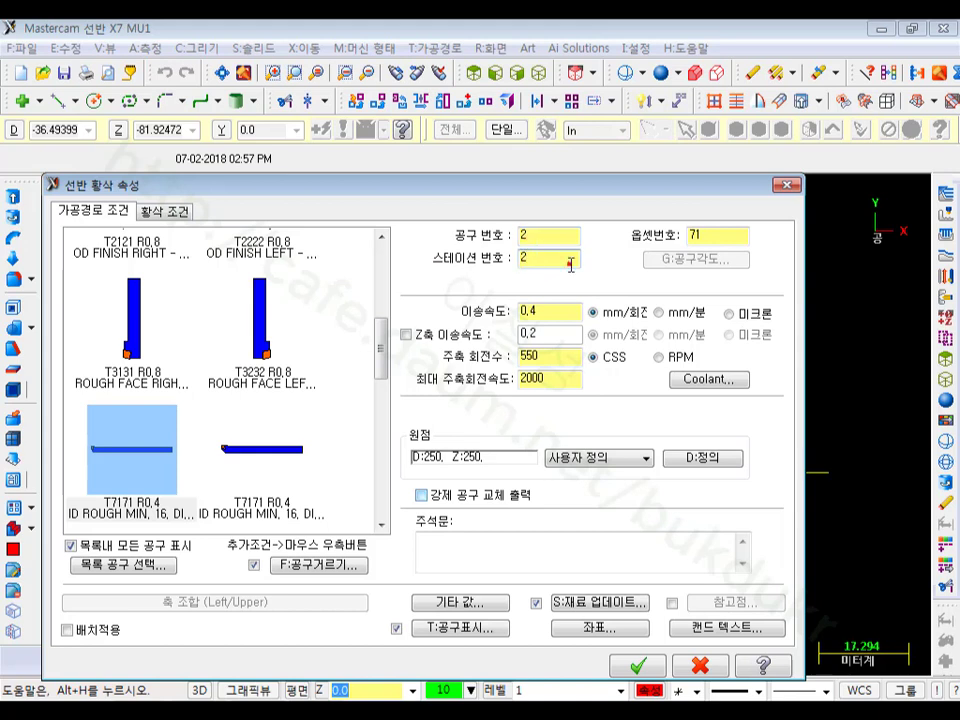
{"action": "key", "text": "Tab"}
{"action": "type", "text": "2"}
Step: Set the feed rate to 0.25 mm/rev and the CSS spindle speed to 130
{"action": "left_click", "coordinate": [547, 314]}
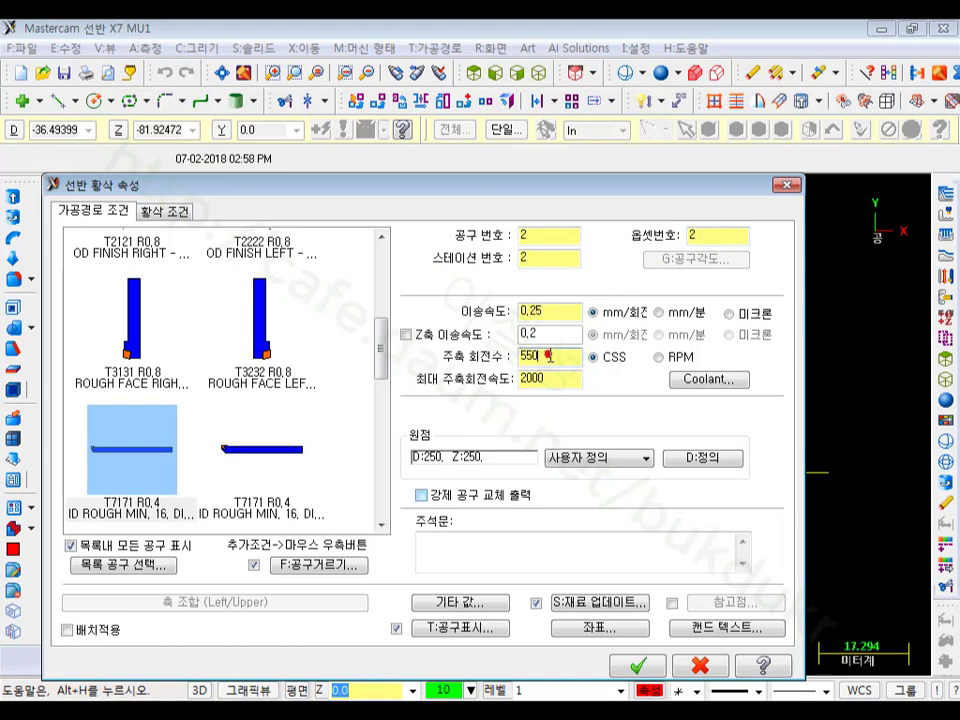
{"action": "double_click", "coordinate": [548, 358]}
{"action": "type", "text": "130"}
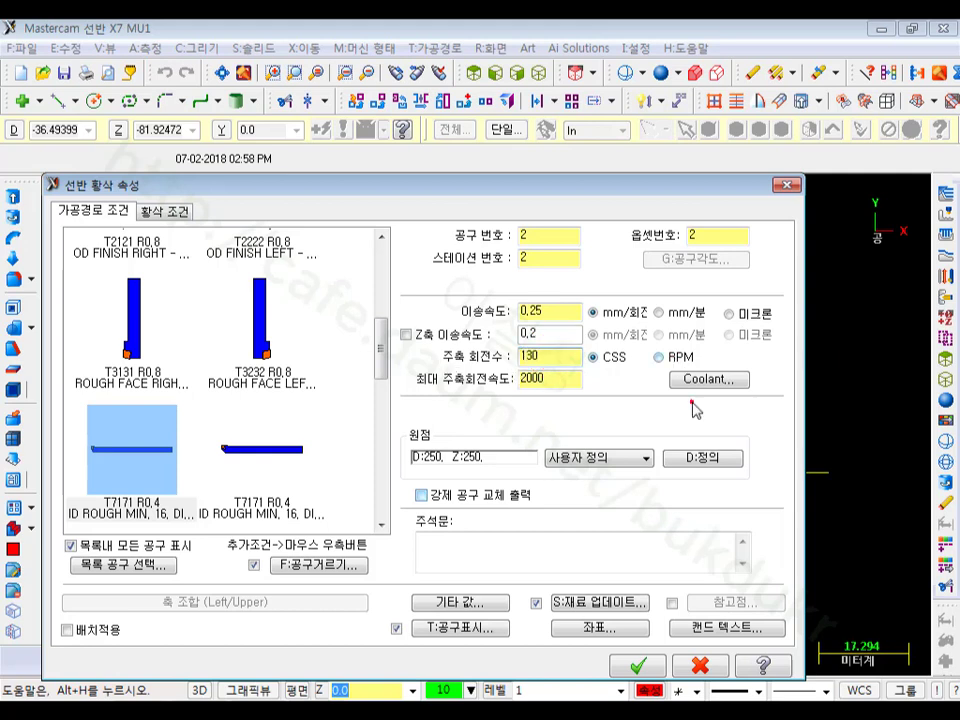
{"action": "left_click", "coordinate": [559, 378]}
Step: Extend the contour end by 1 mm in the roughing lead-out settings and generate the internal roughing toolpath
{"action": "left_click", "coordinate": [182, 213]}
{"action": "left_click", "coordinate": [476, 284]}
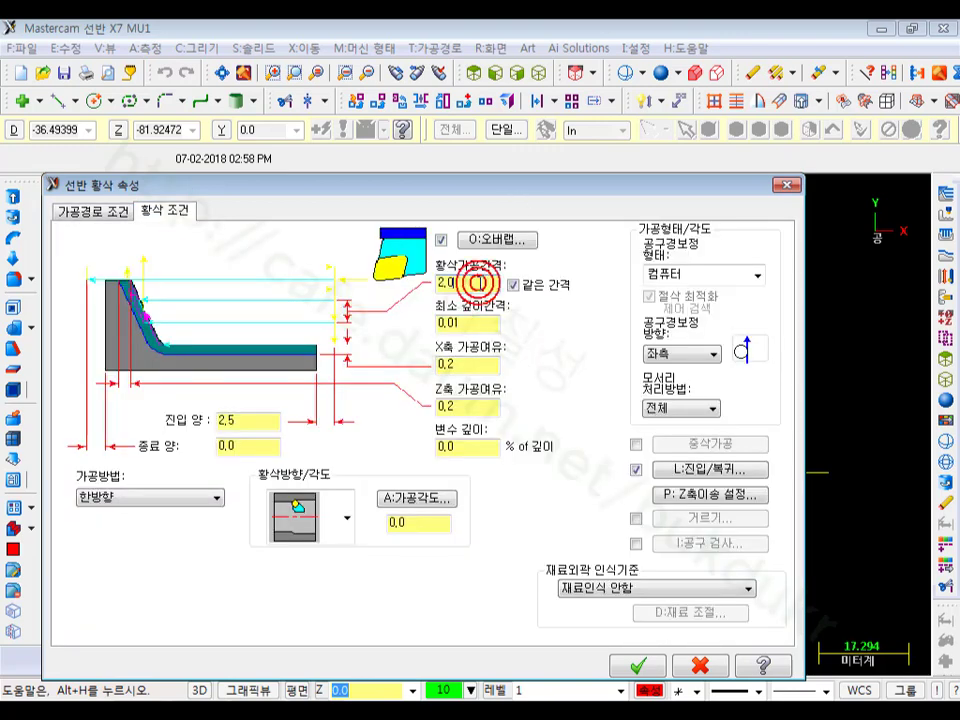
{"action": "left_click", "coordinate": [474, 406]}
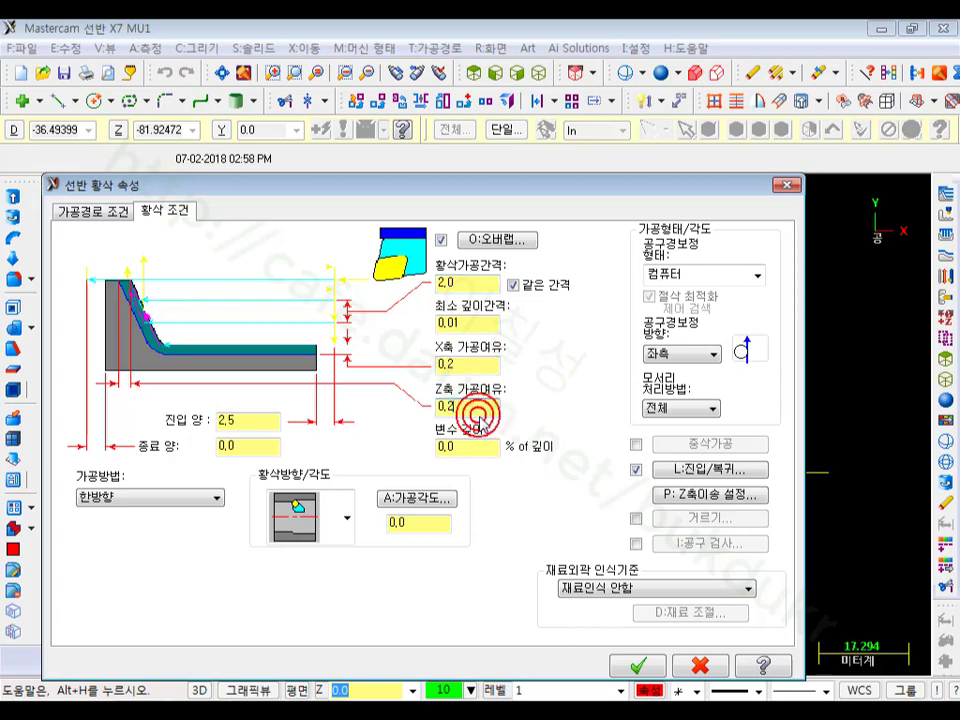
{"action": "left_click", "coordinate": [716, 475]}
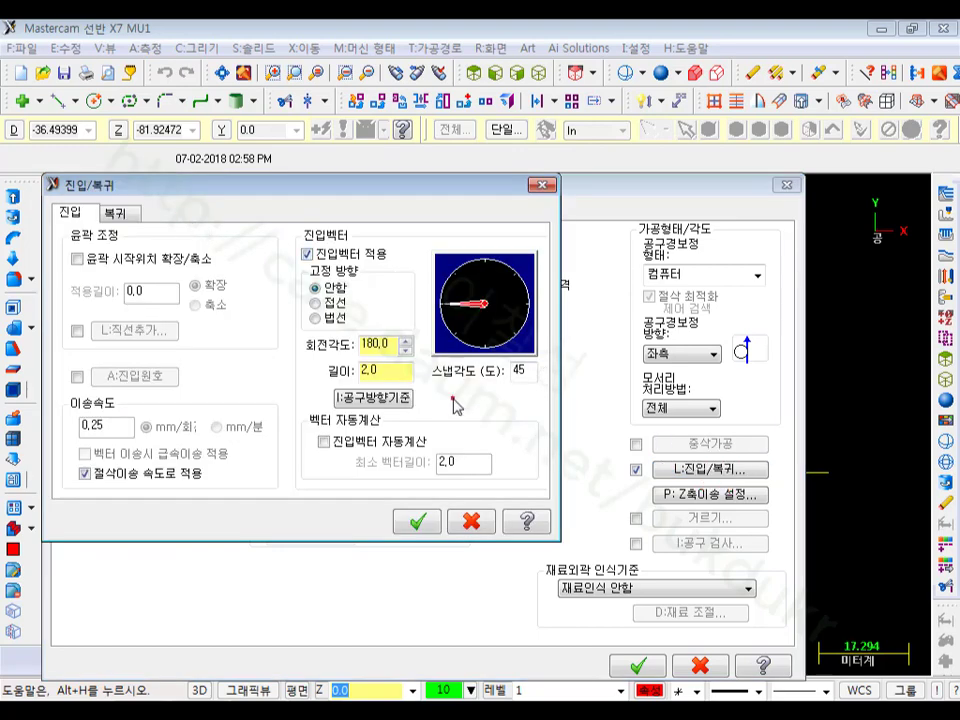
{"action": "left_click", "coordinate": [388, 373]}
{"action": "double_click", "coordinate": [388, 373]}
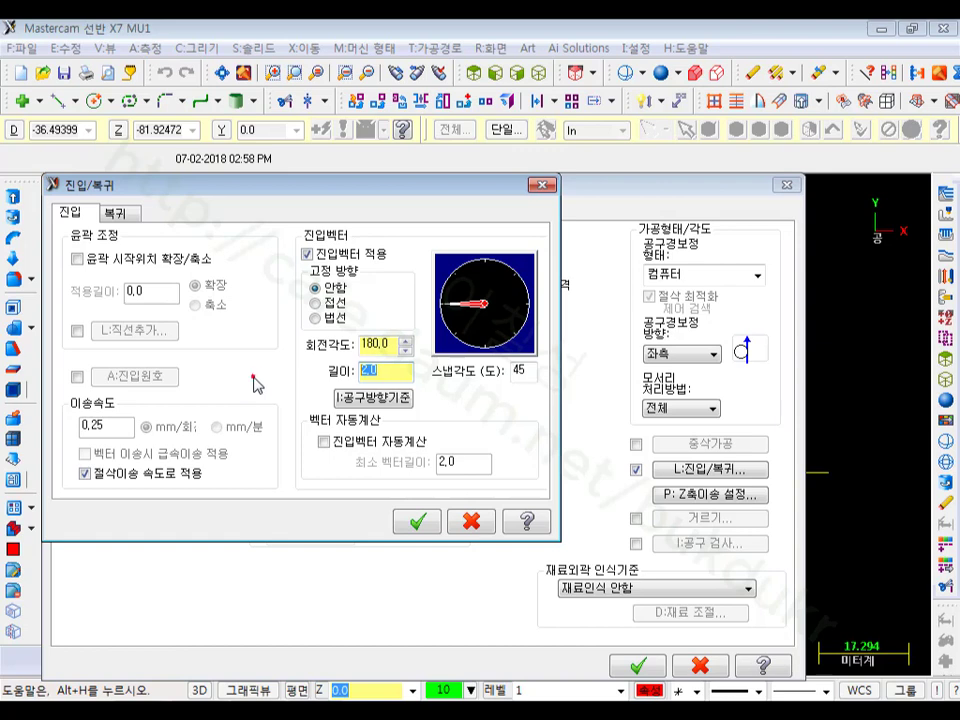
{"action": "left_click", "coordinate": [118, 216]}
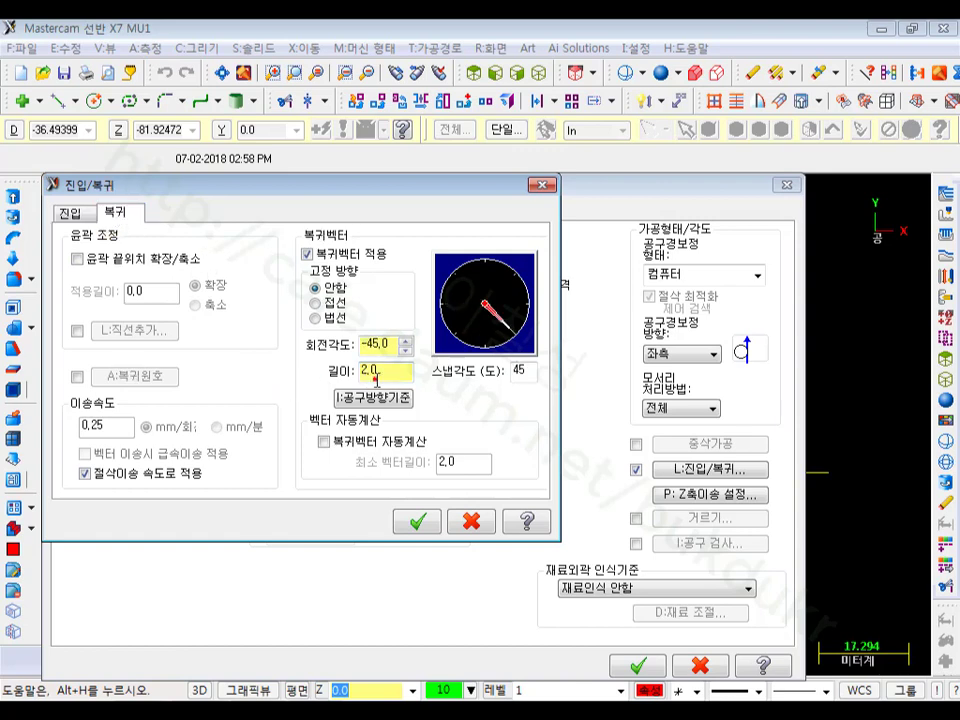
{"action": "left_click", "coordinate": [73, 258]}
{"action": "left_click", "coordinate": [150, 290]}
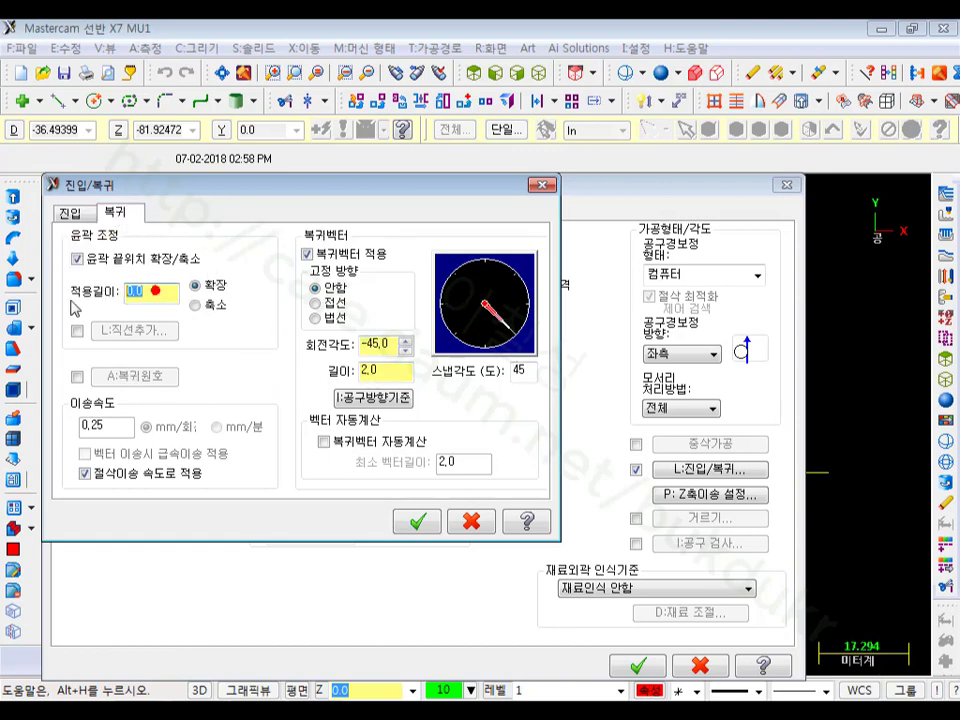
{"action": "type", "text": "1"}
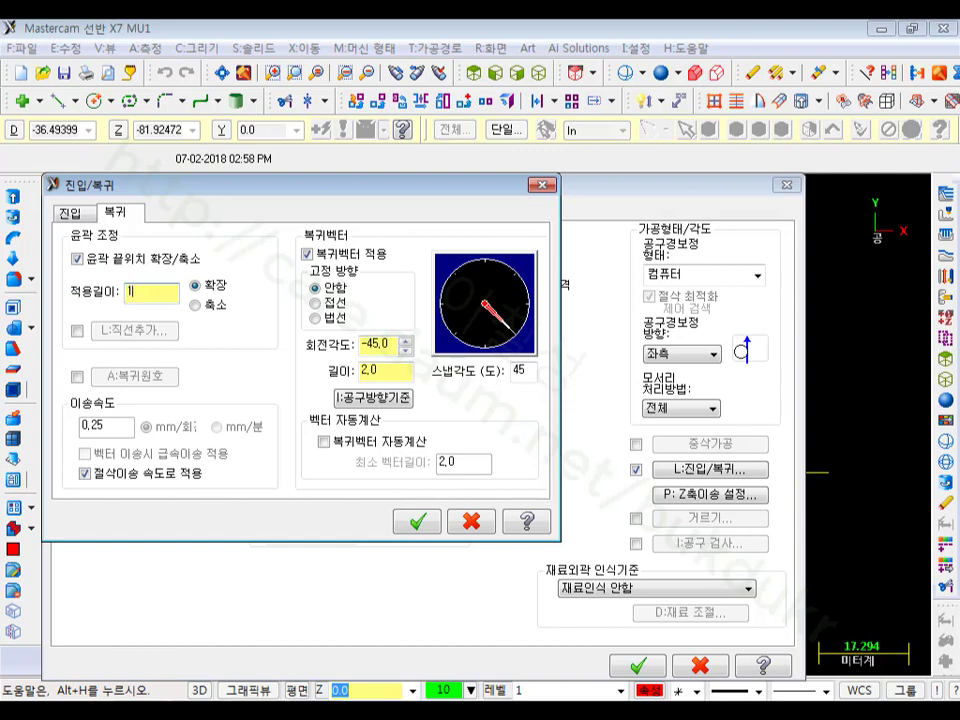
{"action": "left_click", "coordinate": [418, 523]}
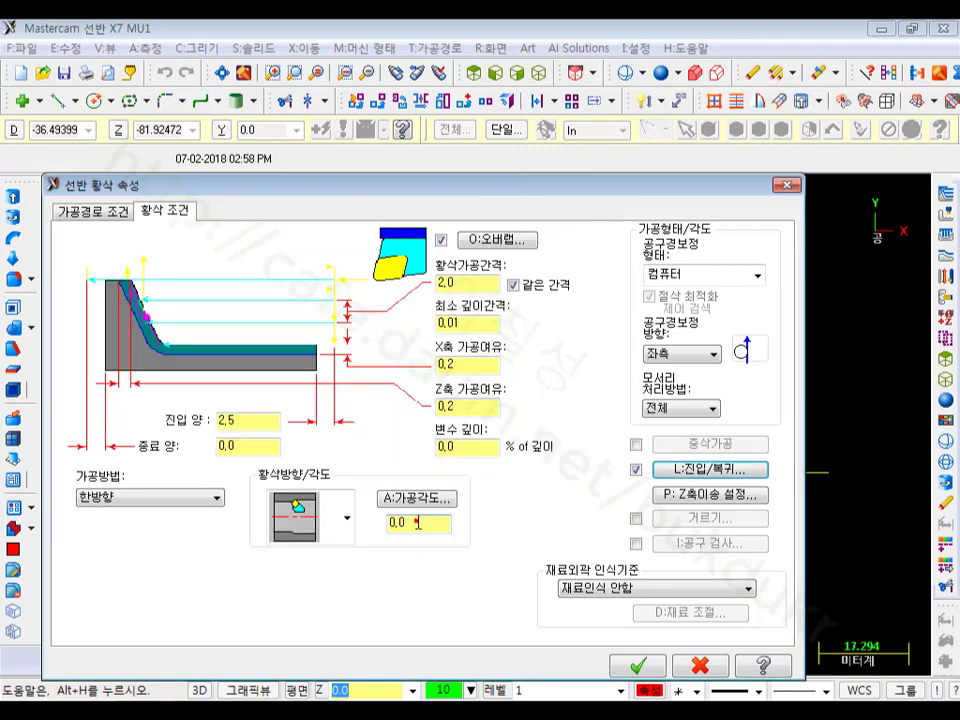
{"action": "left_click", "coordinate": [636, 664]}
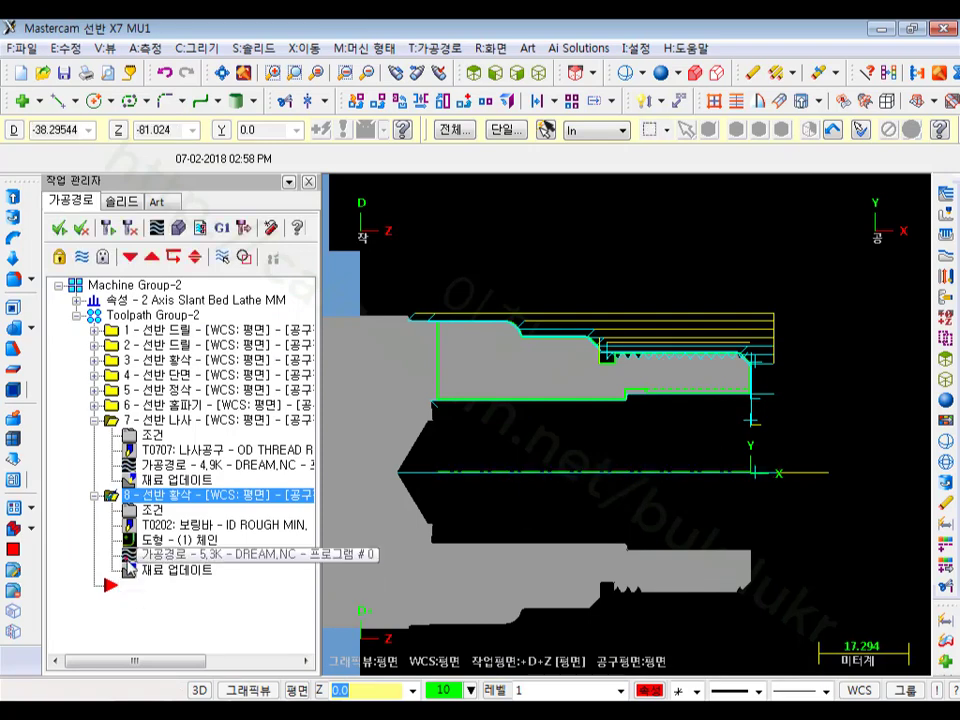
Step: Backplot the internal roughing toolpath without stock shading and examine the boring bar at the bore's inner end
{"action": "left_click", "coordinate": [155, 228]}
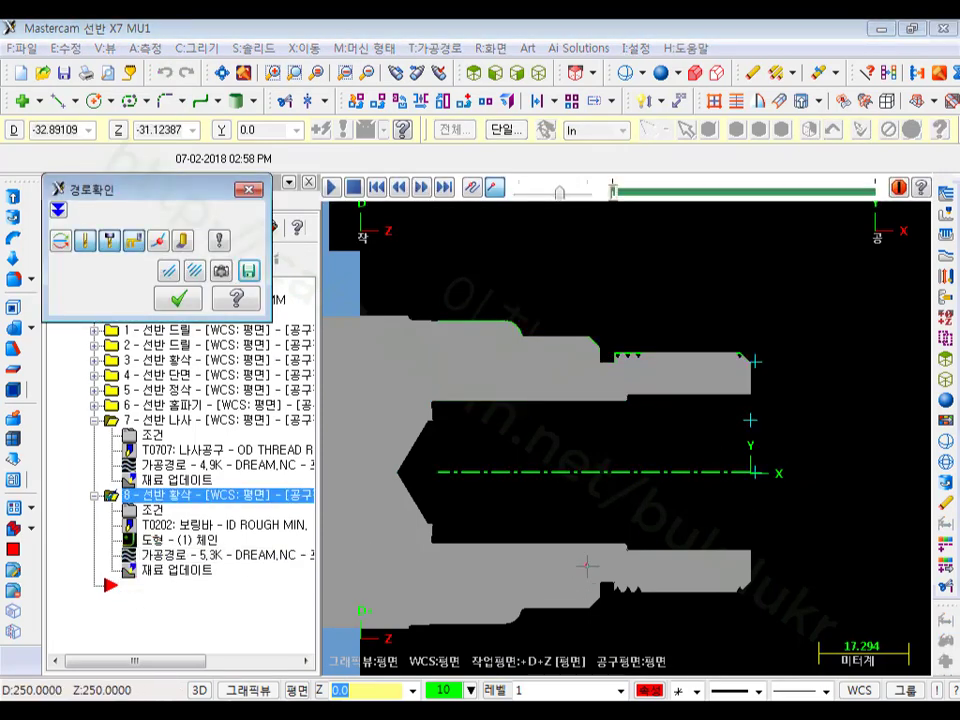
{"action": "left_click", "coordinate": [249, 189]}
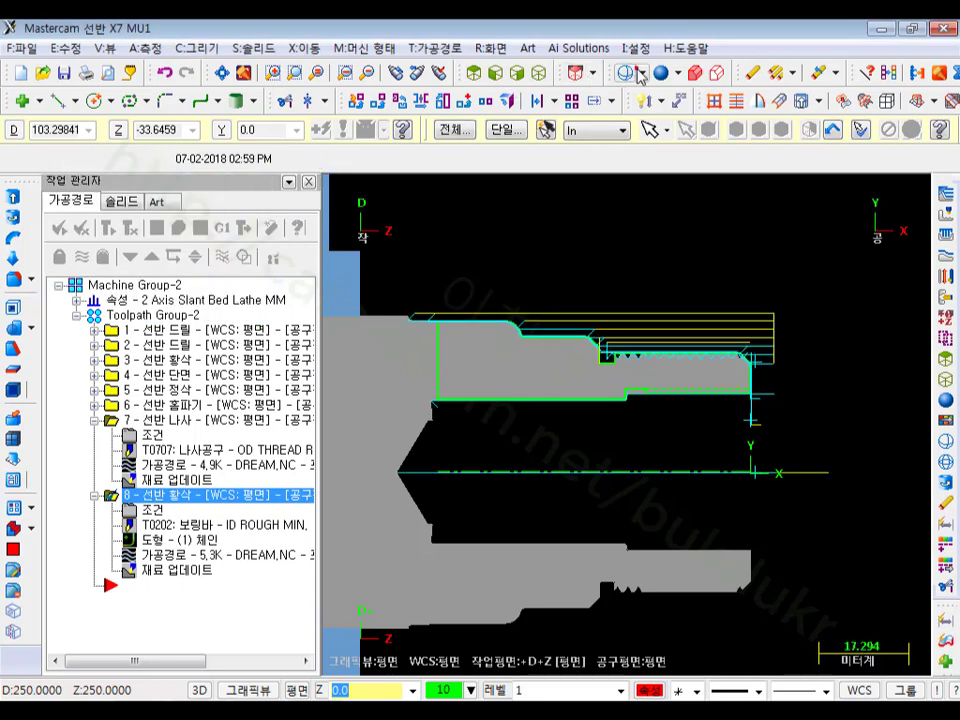
{"action": "left_click", "coordinate": [716, 72]}
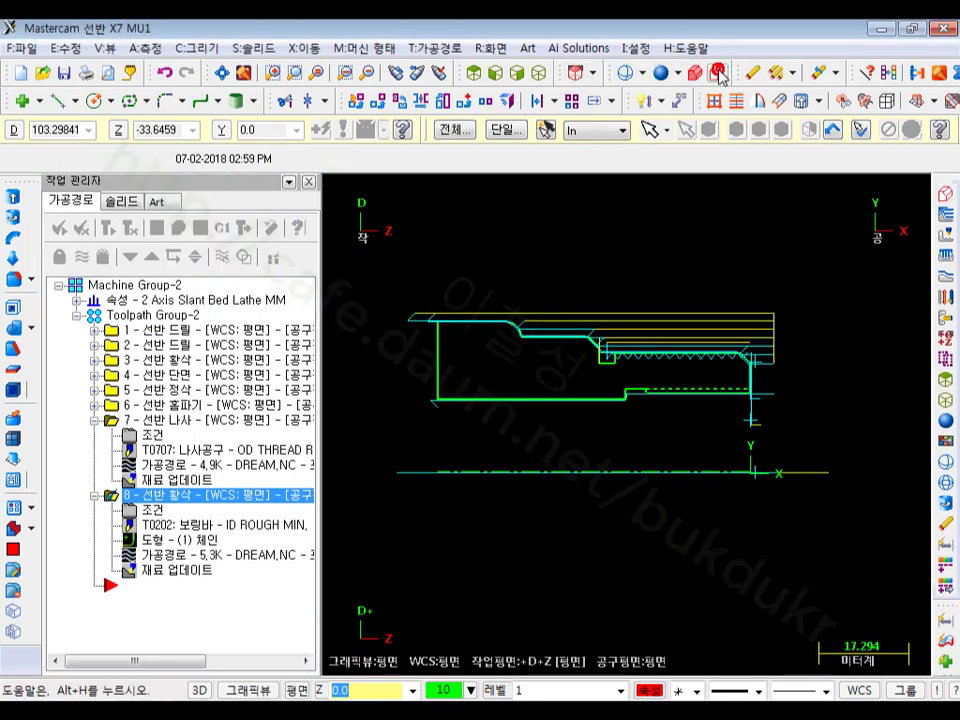
{"action": "left_click", "coordinate": [155, 552]}
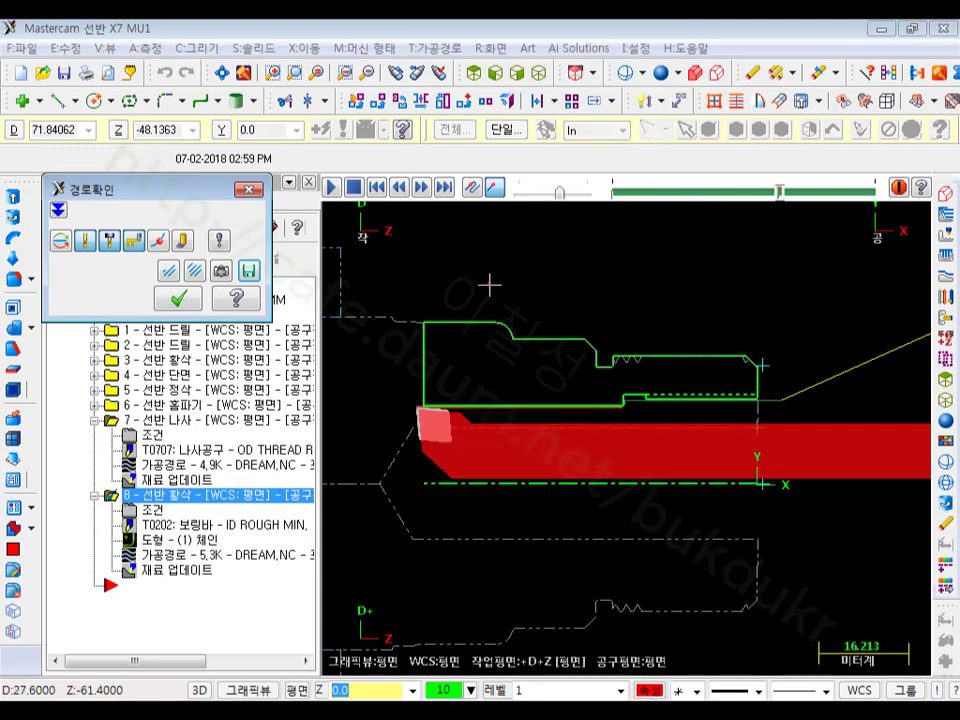
{"action": "scroll", "coordinate": [375, 457], "scroll_direction": "up", "scroll_amount": 4}
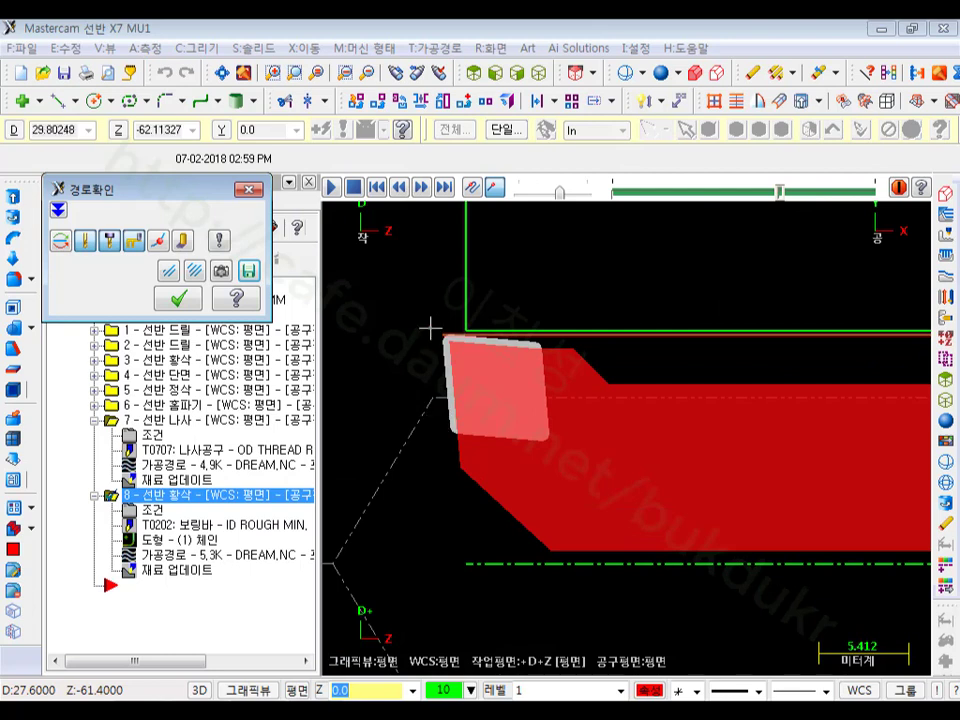
{"action": "scroll", "coordinate": [426, 281], "scroll_direction": "down", "scroll_amount": 2}
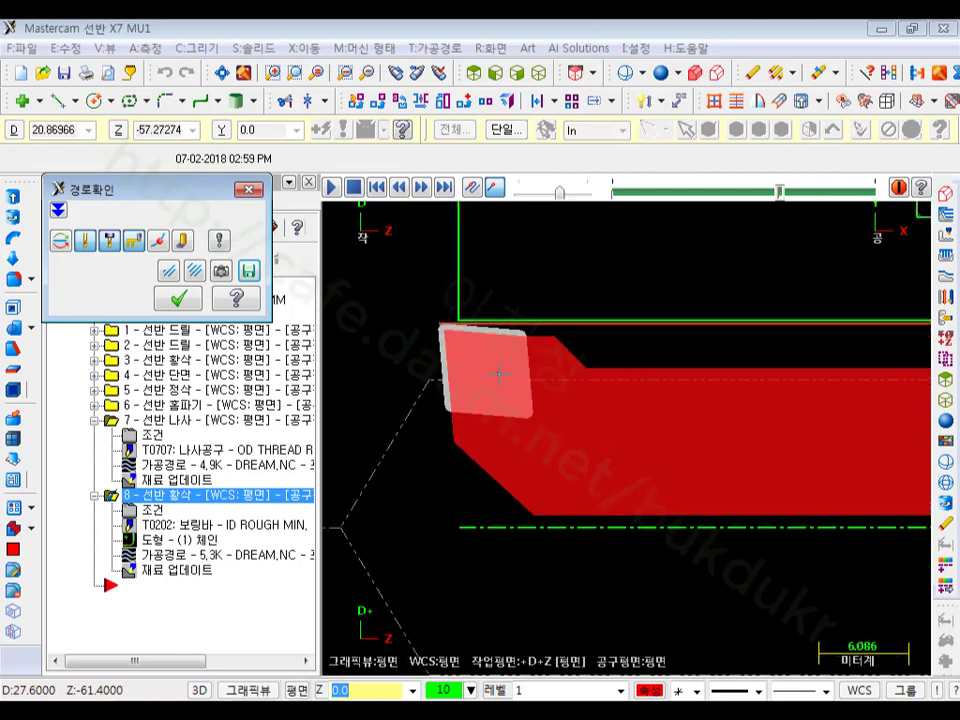
{"action": "key", "text": "Escape"}
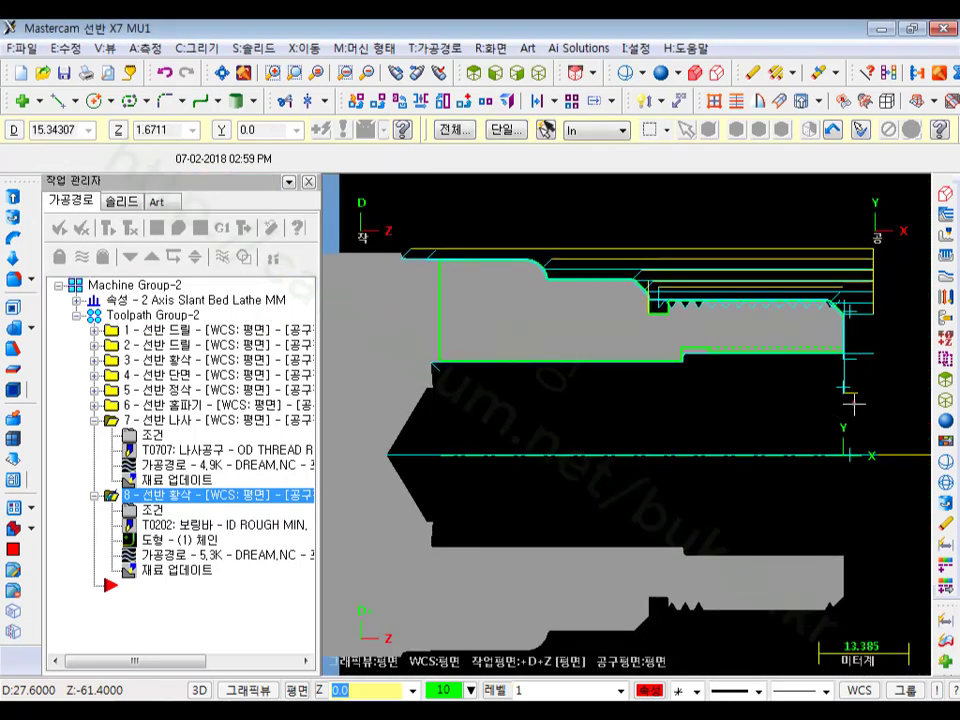
Step: Draw a 1 mm horizontal line extending the bore edge past its inner corner, away from the open face
{"action": "scroll", "coordinate": [440, 366], "scroll_direction": "up", "scroll_amount": 5}
{"action": "scroll", "coordinate": [535, 320], "scroll_direction": "down", "scroll_amount": 2}
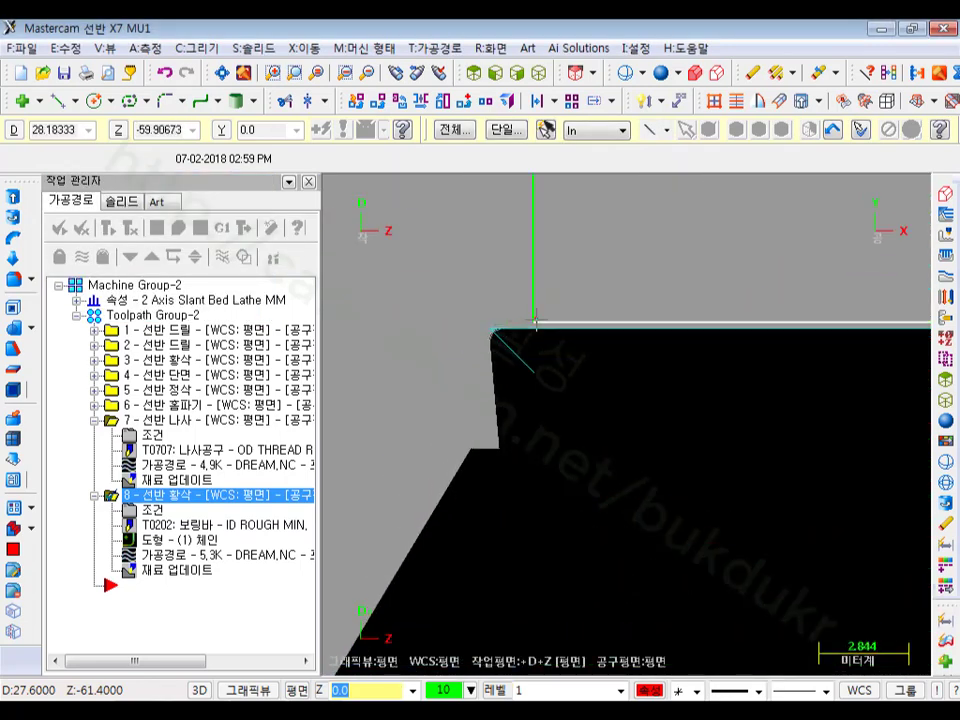
{"action": "scroll", "coordinate": [537, 321], "scroll_direction": "up", "scroll_amount": 1}
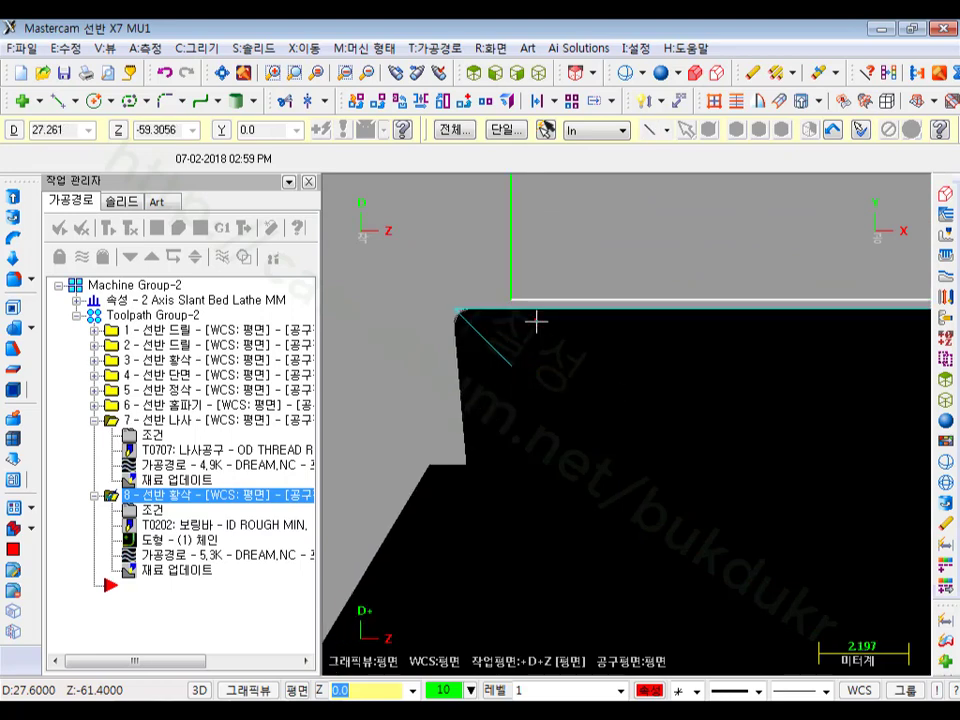
{"action": "left_click", "coordinate": [60, 99]}
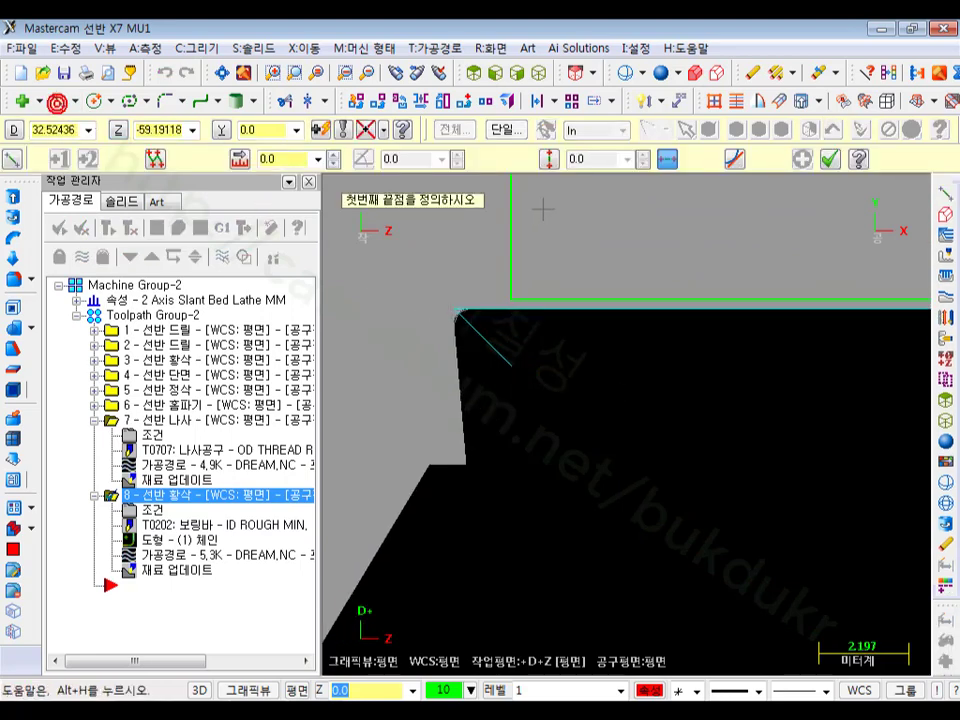
{"action": "left_click", "coordinate": [270, 159]}
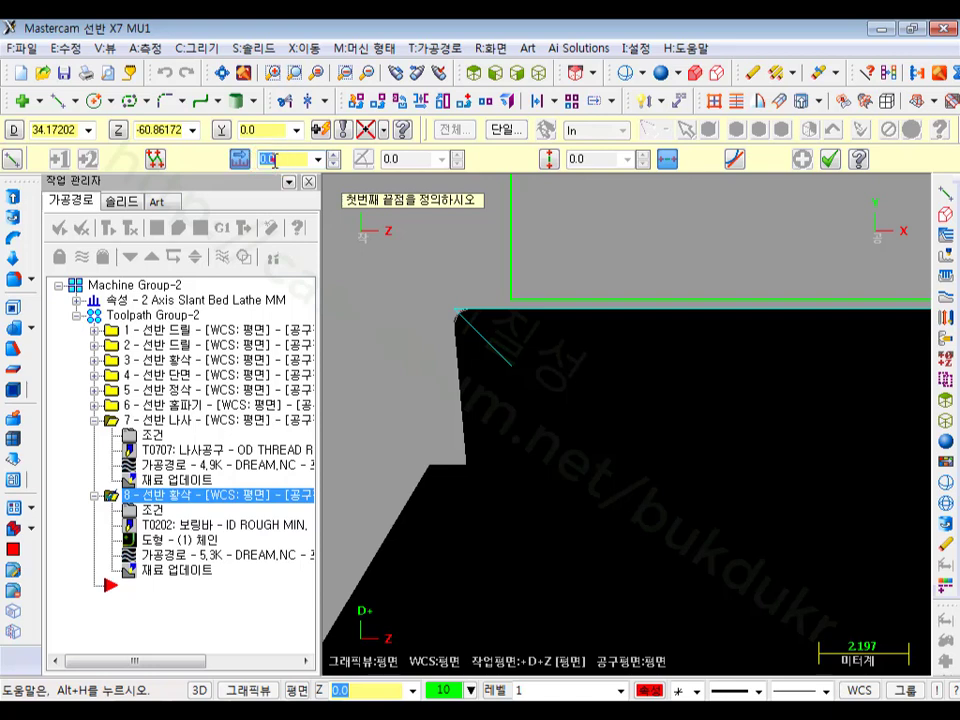
{"action": "left_click", "coordinate": [513, 298]}
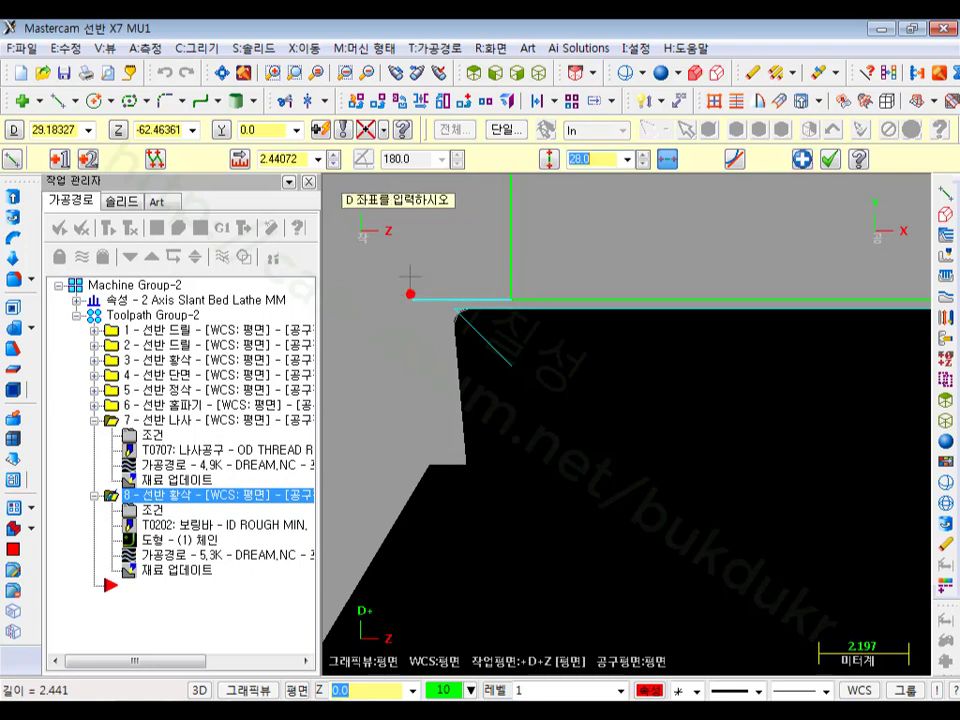
{"action": "left_click", "coordinate": [270, 159]}
{"action": "type", "text": "1"}
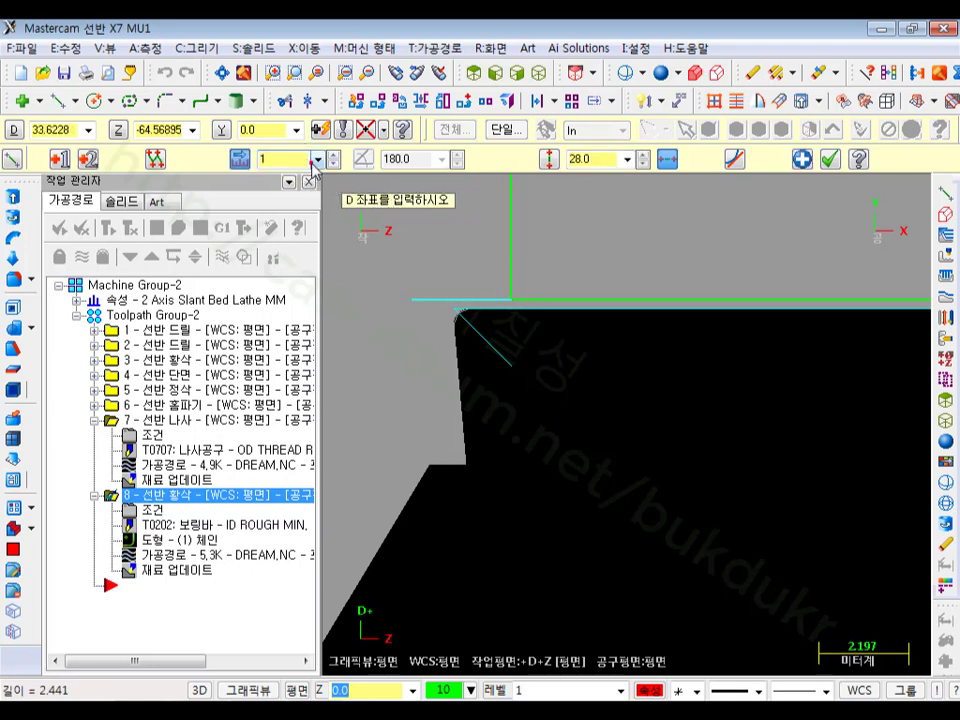
{"action": "key", "text": "Return"}
Step: Draw a 4 mm vertical line at Z -61 from the extension's end toward the centreline
{"action": "left_click", "coordinate": [474, 301]}
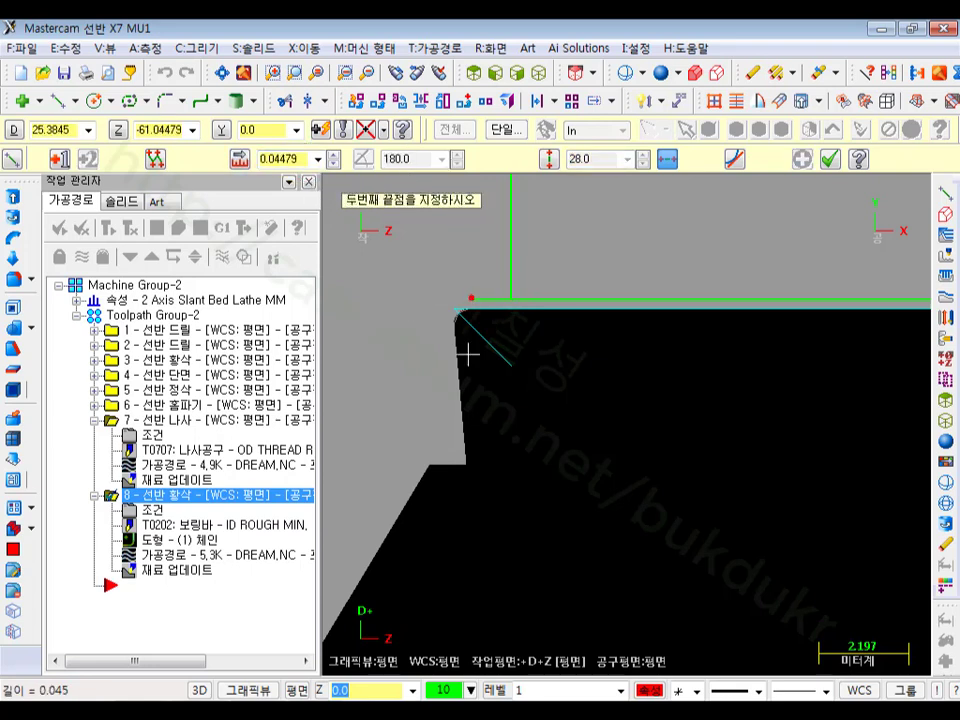
{"action": "left_click", "coordinate": [552, 162]}
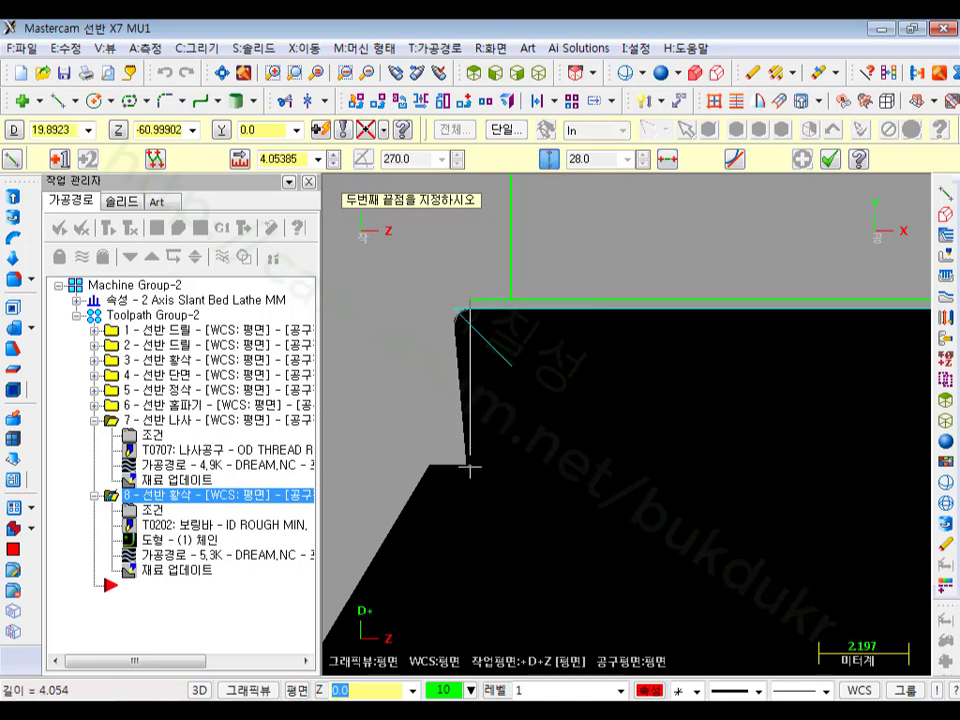
{"action": "left_click", "coordinate": [468, 466]}
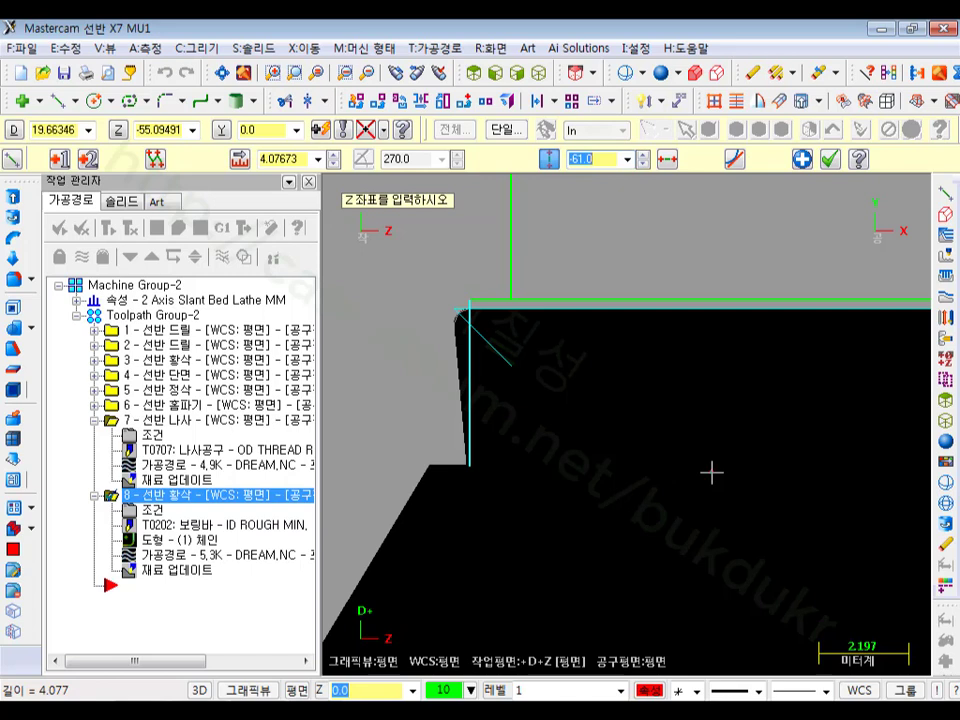
{"action": "left_click", "coordinate": [282, 161]}
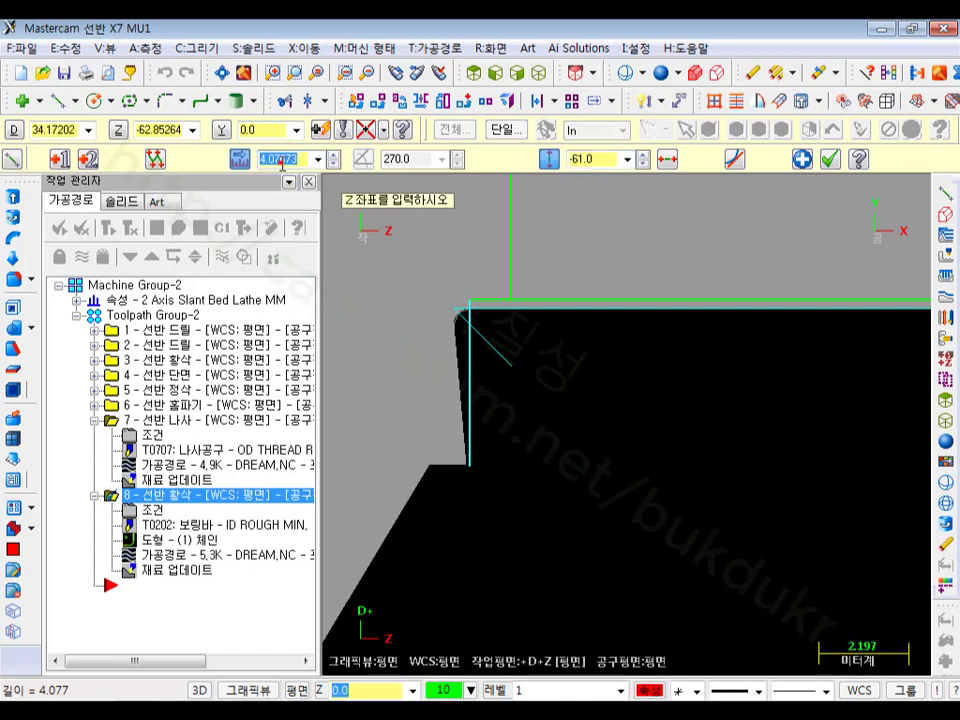
{"action": "type", "text": "4"}
{"action": "key", "text": "Return"}
{"action": "left_click", "coordinate": [831, 159]}
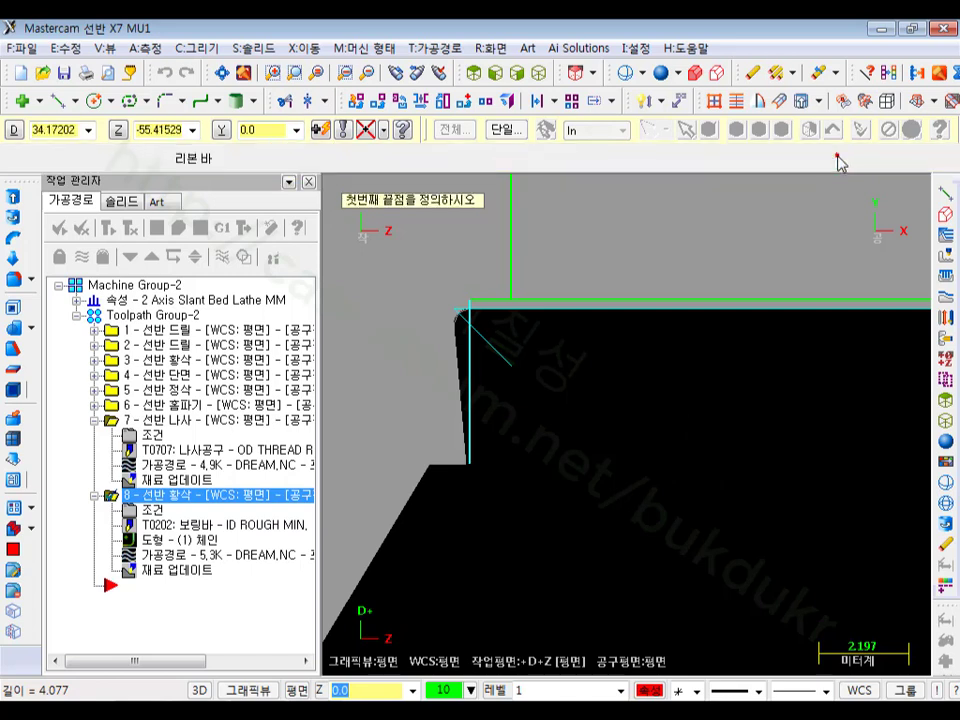
{"action": "scroll", "coordinate": [497, 300], "scroll_direction": "down", "scroll_amount": 1}
{"action": "scroll", "coordinate": [380, 333], "scroll_direction": "down", "scroll_amount": 2}
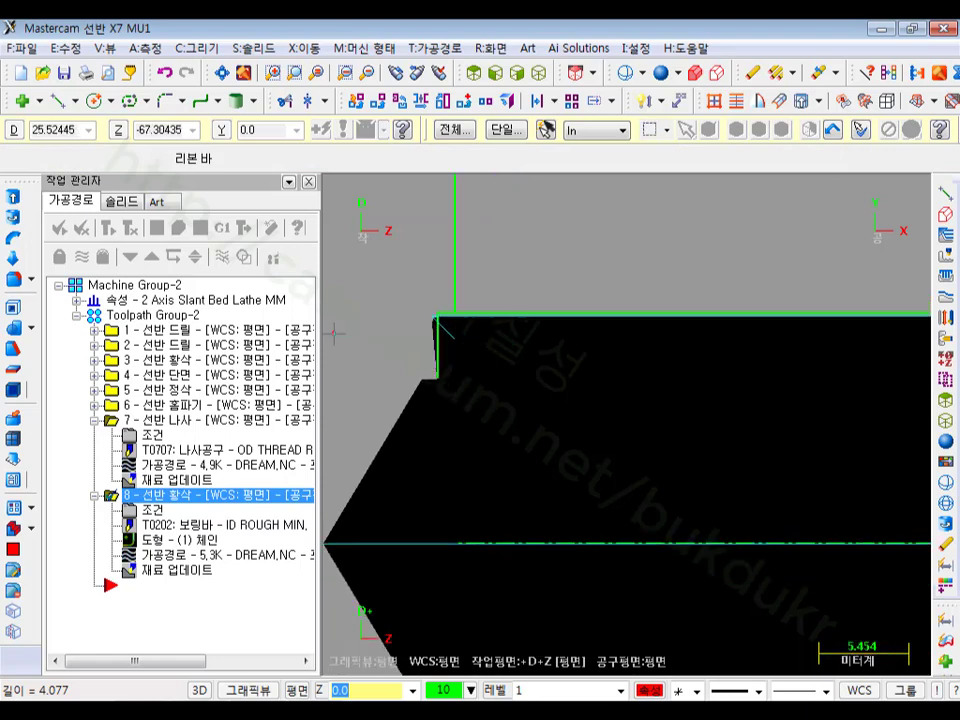
Step: Open the chain manager for the internal roughing operation's geometry
{"action": "scroll", "coordinate": [335, 333], "scroll_direction": "down", "scroll_amount": 3}
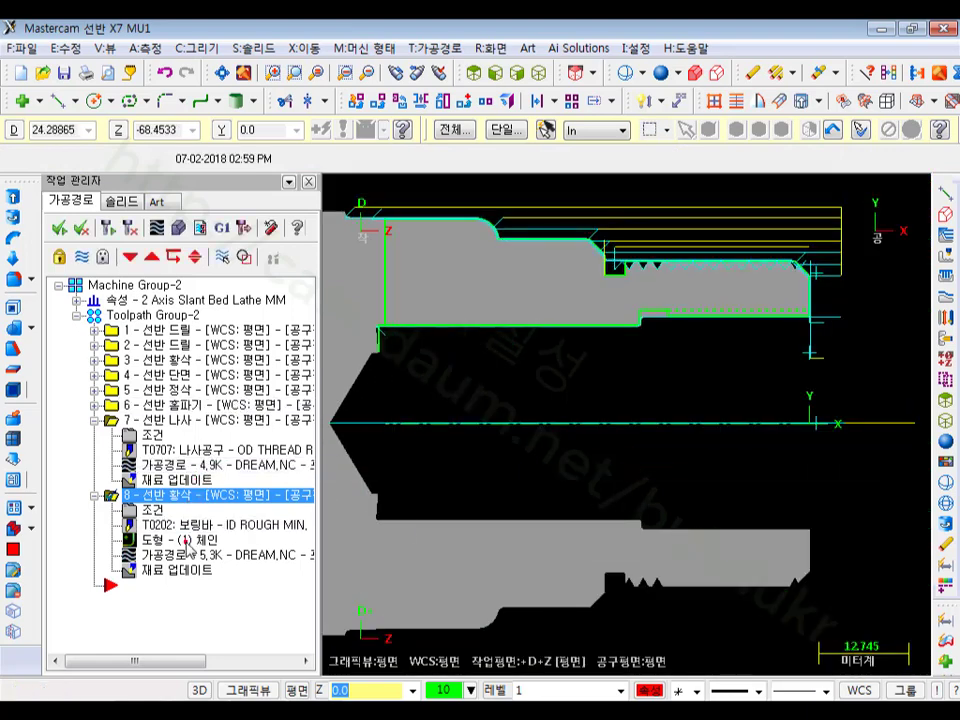
{"action": "left_click", "coordinate": [185, 545]}
Step: Try to rechain the internal roughing contour as a partial chain along the bore, clearing the selected chains
{"action": "right_click", "coordinate": [137, 268]}
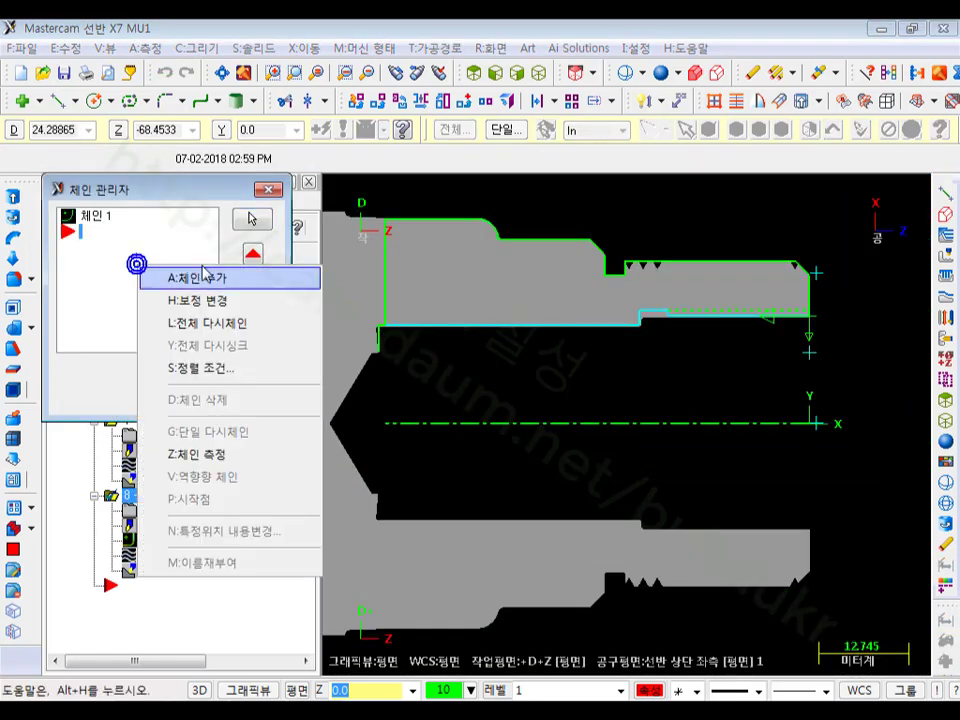
{"action": "left_click", "coordinate": [222, 324]}
{"action": "scroll", "coordinate": [660, 310], "scroll_direction": "up", "scroll_amount": 2}
{"action": "left_click", "coordinate": [656, 310]}
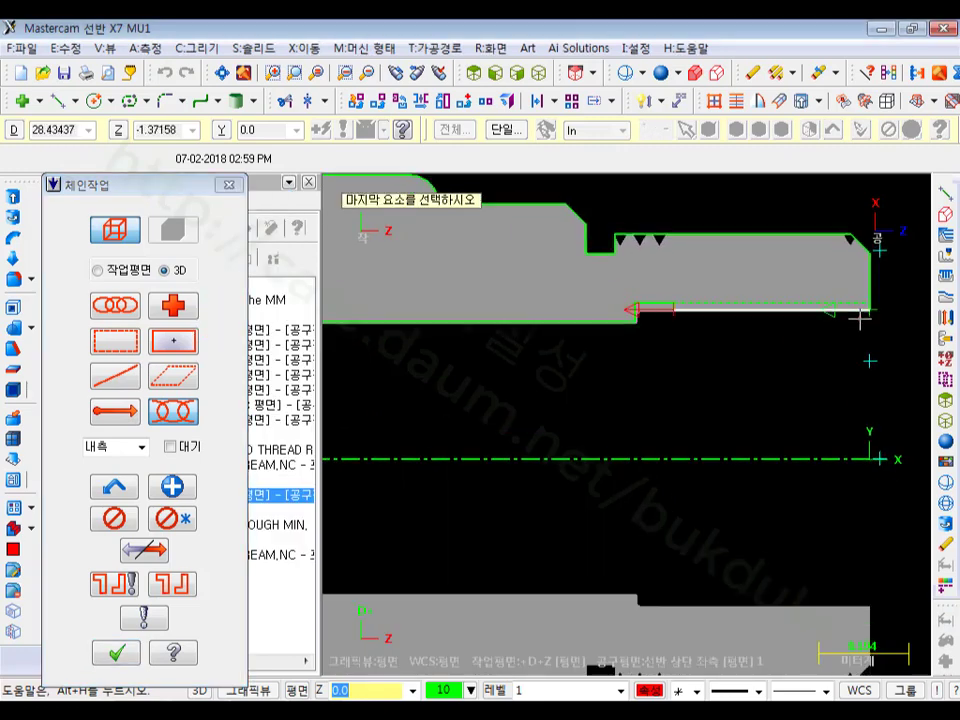
{"action": "left_click", "coordinate": [662, 306]}
{"action": "scroll", "coordinate": [640, 330], "scroll_direction": "down", "scroll_amount": 1}
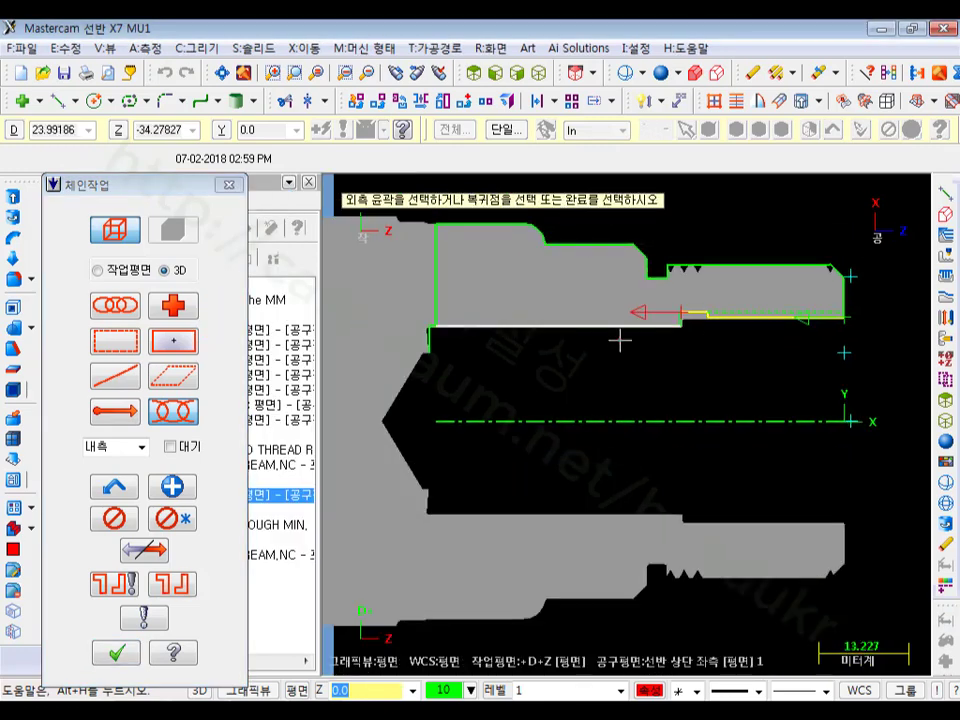
{"action": "left_click", "coordinate": [453, 333]}
{"action": "scroll", "coordinate": [678, 340], "scroll_direction": "up", "scroll_amount": 1}
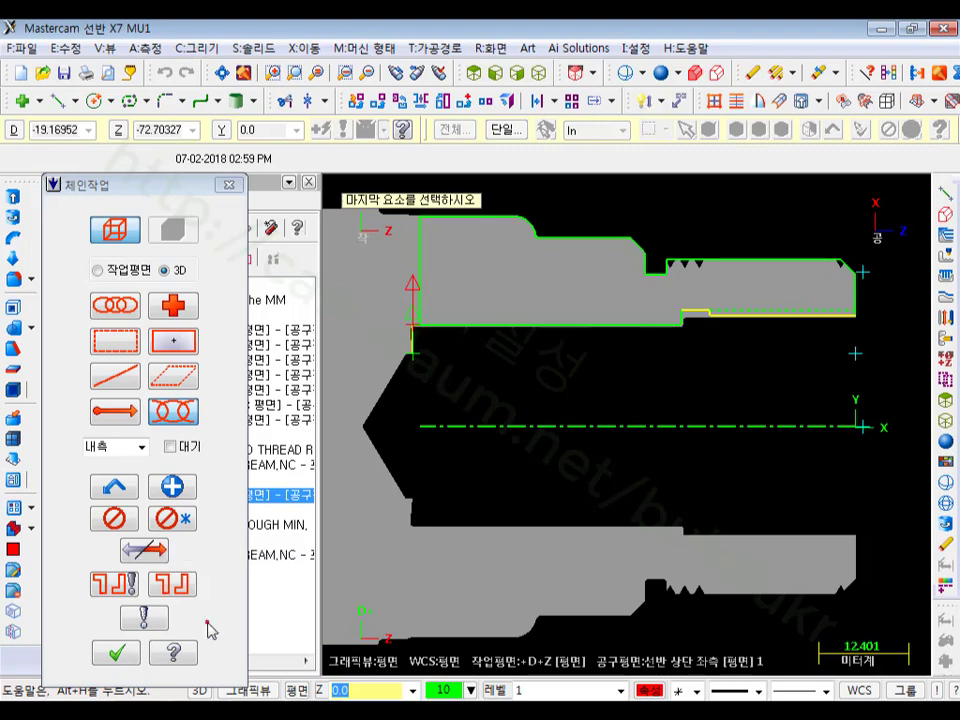
{"action": "left_click", "coordinate": [135, 520]}
{"action": "scroll", "coordinate": [690, 381], "scroll_direction": "down", "scroll_amount": 2}
{"action": "scroll", "coordinate": [754, 381], "scroll_direction": "up", "scroll_amount": 2}
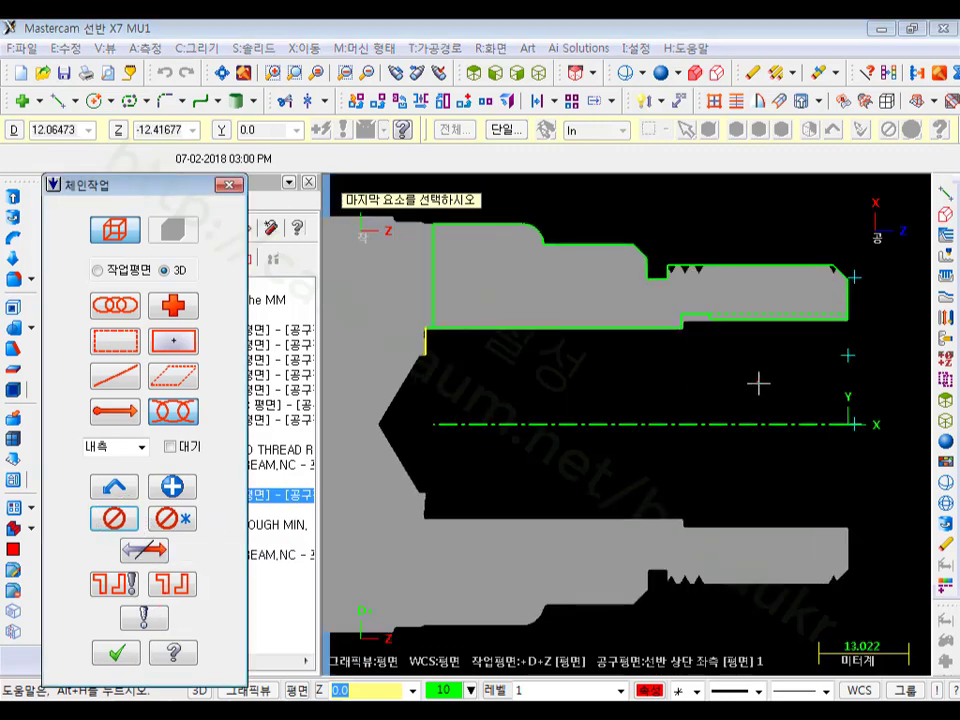
{"action": "left_click", "coordinate": [172, 518]}
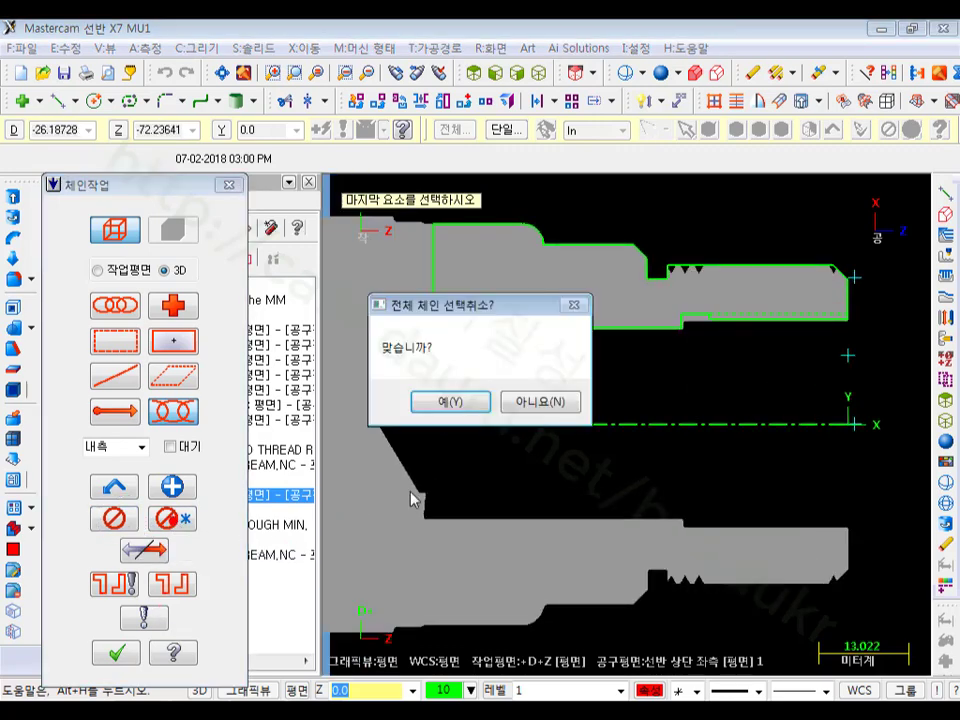
{"action": "left_click", "coordinate": [456, 405]}
{"action": "scroll", "coordinate": [503, 458], "scroll_direction": "up", "scroll_amount": 2}
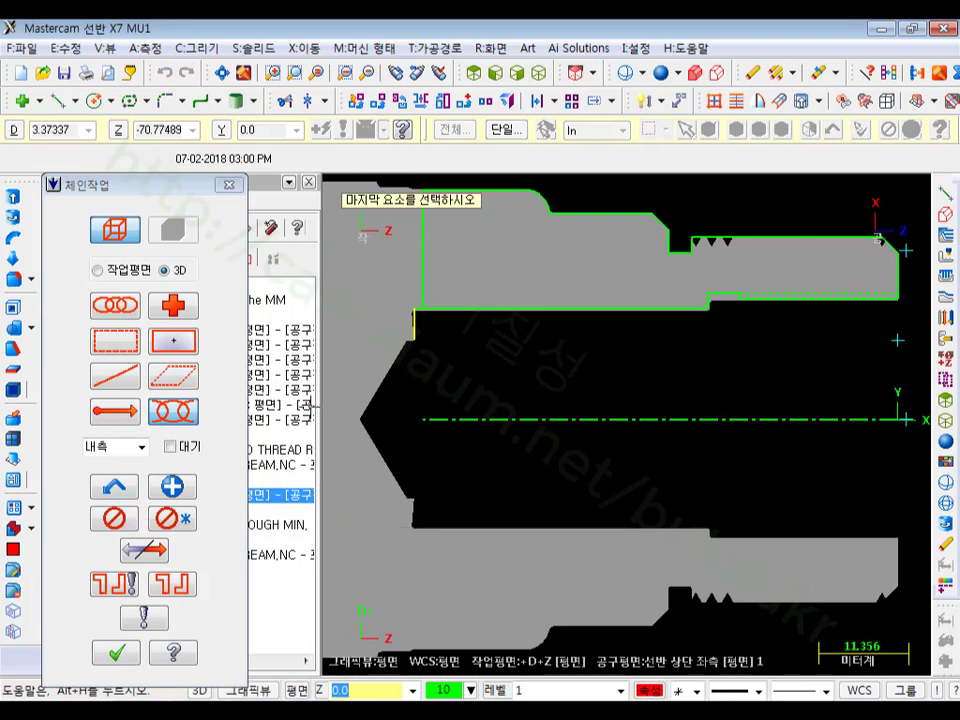
Step: Retry the rechaining from the open-face bore edge to the added vertical line, clearing the selection and leaving the chaining
{"action": "left_click", "coordinate": [884, 301]}
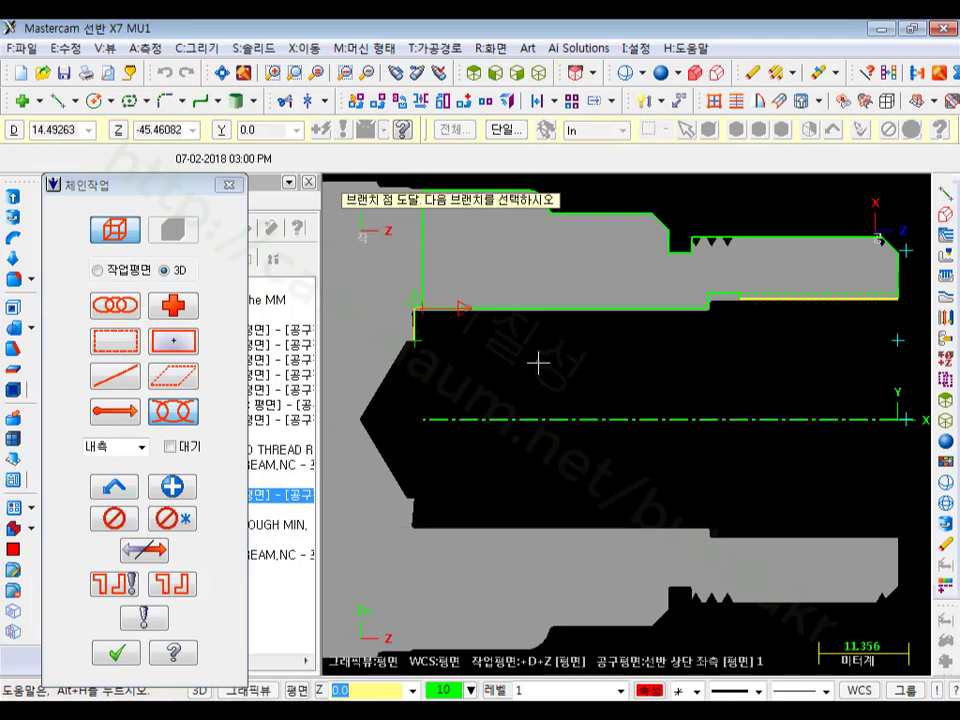
{"action": "left_click", "coordinate": [172, 518]}
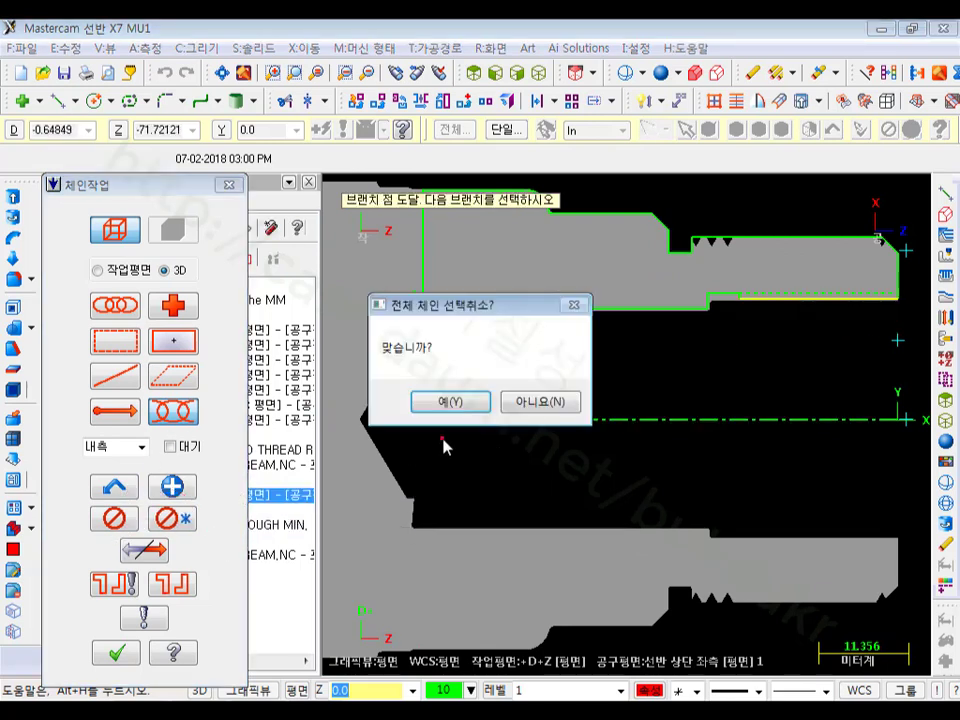
{"action": "left_click", "coordinate": [449, 402]}
{"action": "scroll", "coordinate": [561, 440], "scroll_direction": "up", "scroll_amount": 1}
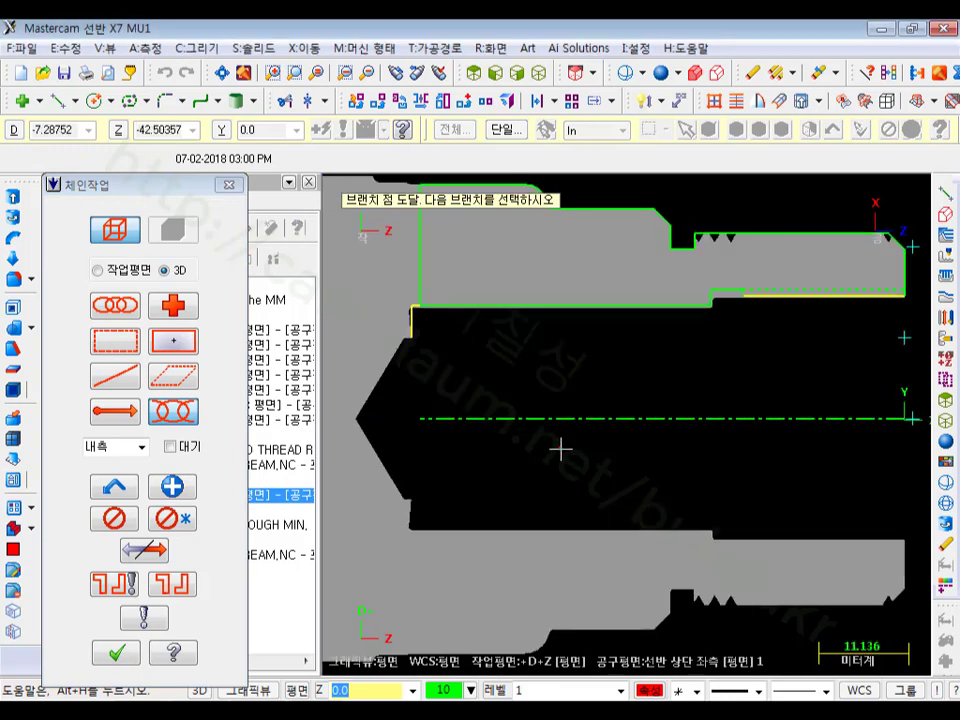
{"action": "left_click", "coordinate": [871, 304]}
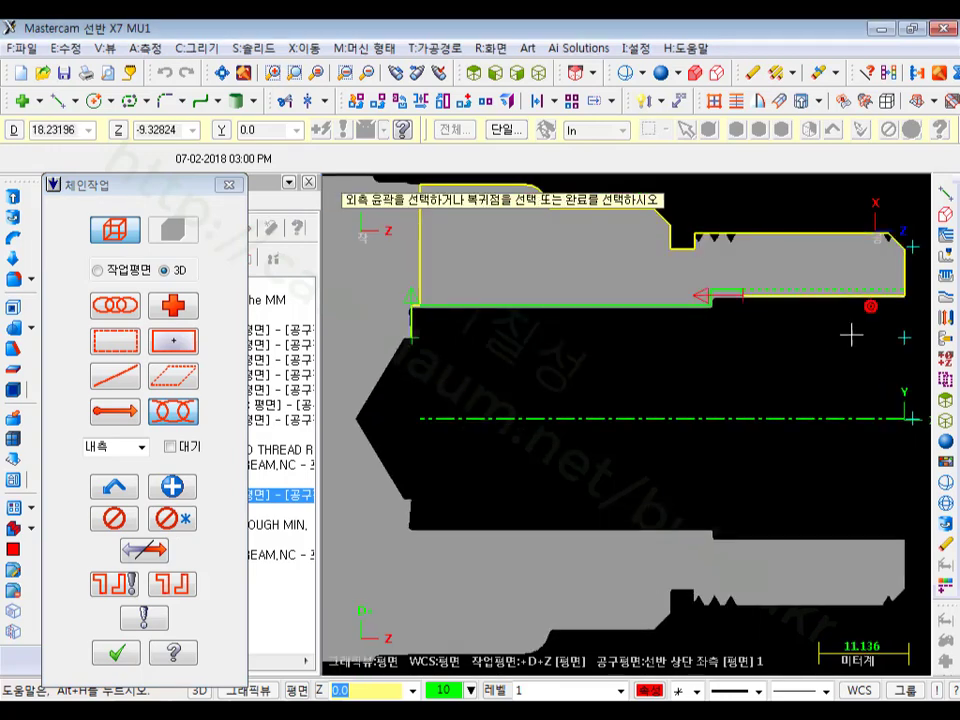
{"action": "left_click", "coordinate": [413, 330]}
{"action": "scroll", "coordinate": [452, 435], "scroll_direction": "down", "scroll_amount": 1}
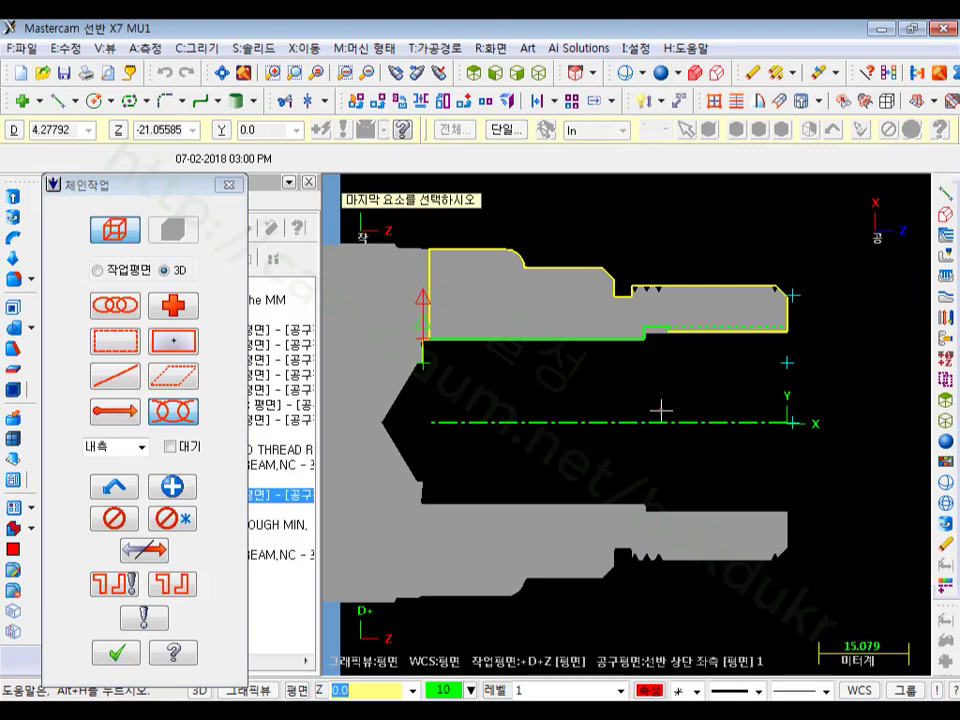
{"action": "scroll", "coordinate": [462, 308], "scroll_direction": "up", "scroll_amount": 1}
{"action": "scroll", "coordinate": [461, 309], "scroll_direction": "up", "scroll_amount": 1}
{"action": "key", "text": "Return"}
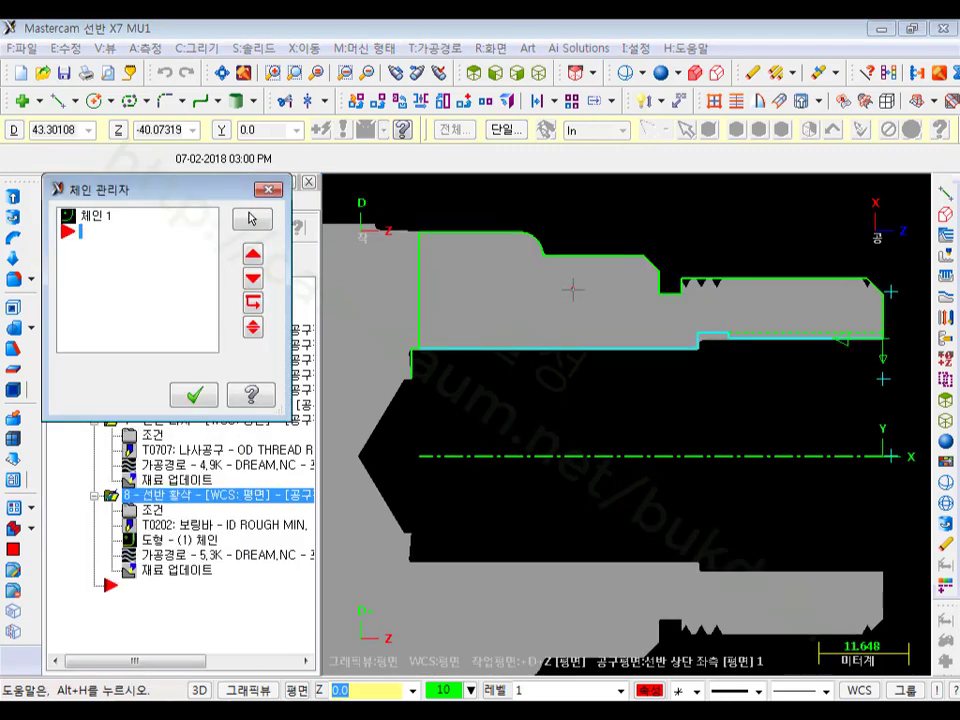
Step: Try to replace the roughing chain by picking only the front bore edge and the inner vertical line as its ends
{"action": "right_click", "coordinate": [97, 297]}
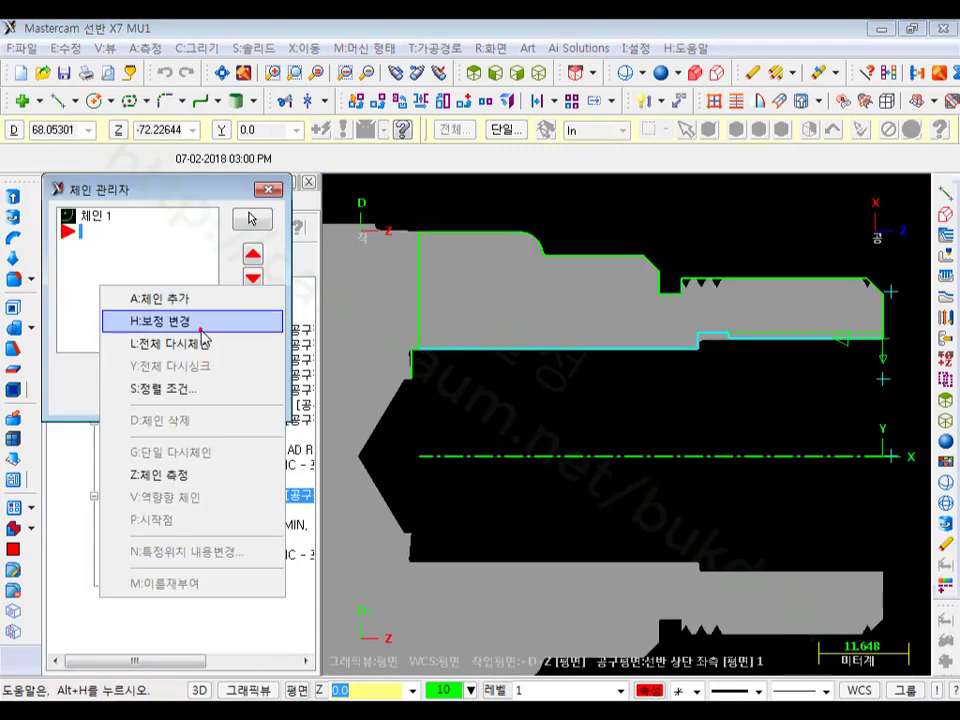
{"action": "left_click", "coordinate": [172, 320]}
{"action": "left_click", "coordinate": [850, 338]}
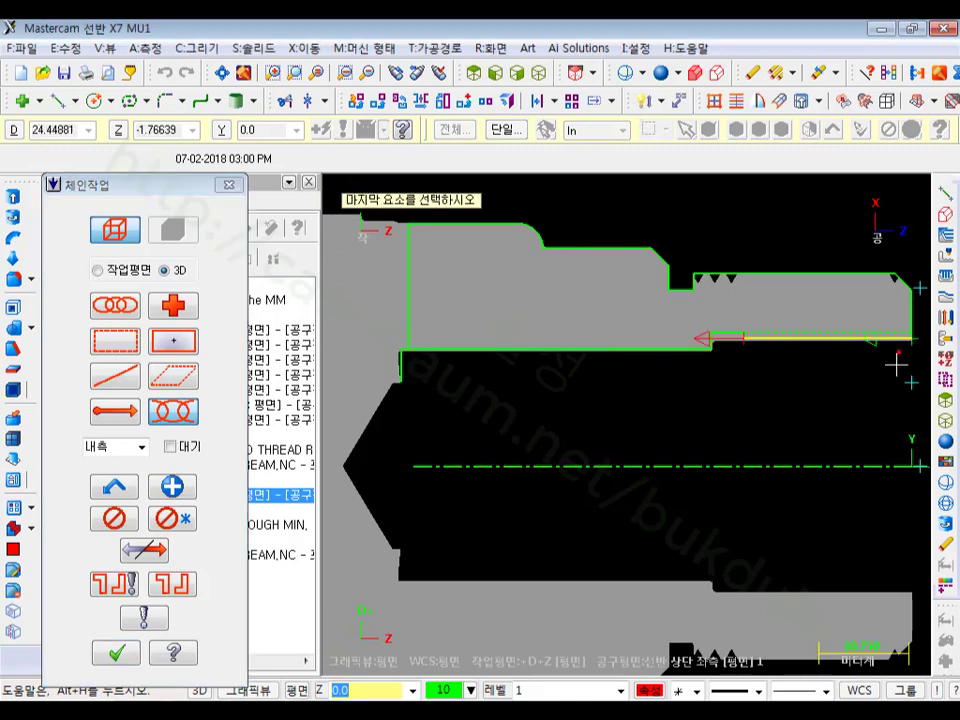
{"action": "left_click", "coordinate": [406, 375]}
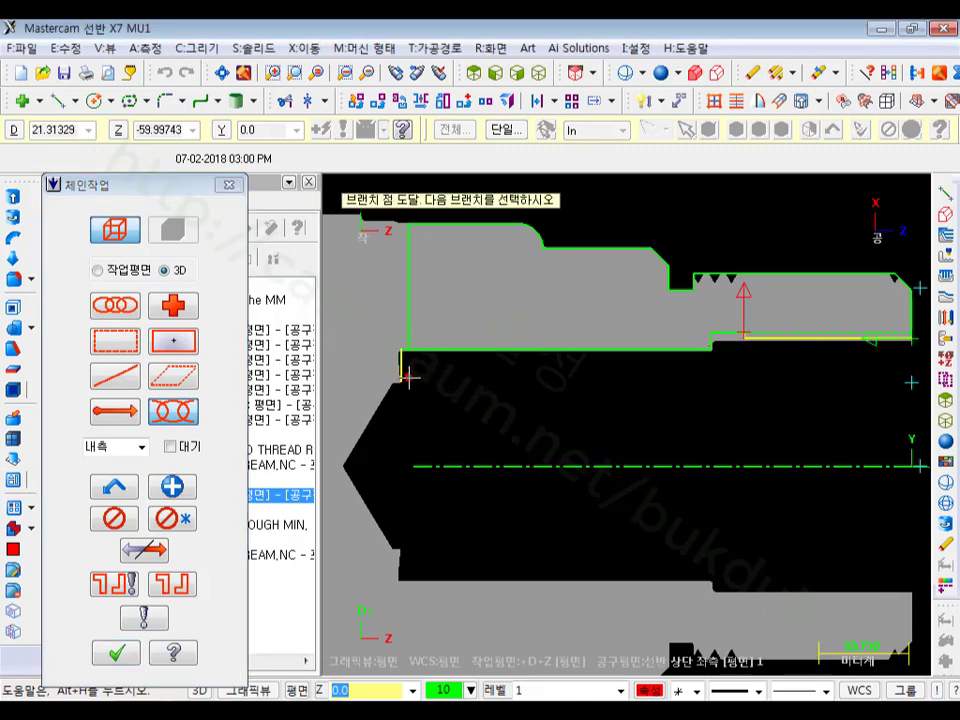
{"action": "left_click", "coordinate": [112, 649]}
Step: Rechain the roughing geometry with the wait option enabled, following the bore from the open face through the recess to the long bore edge
{"action": "right_click", "coordinate": [163, 271]}
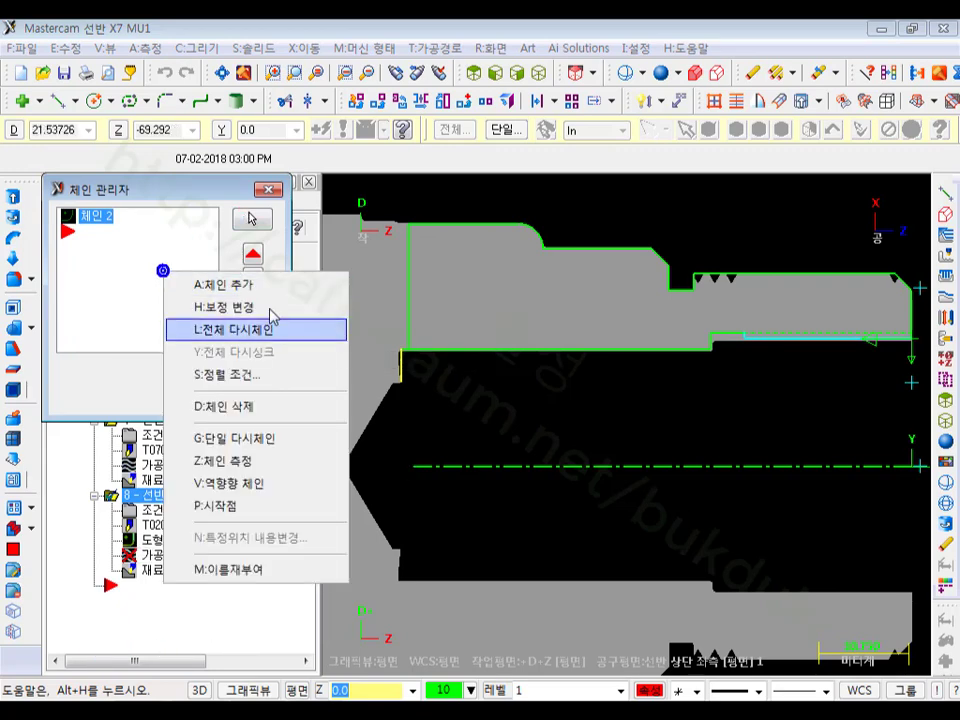
{"action": "left_click", "coordinate": [262, 329]}
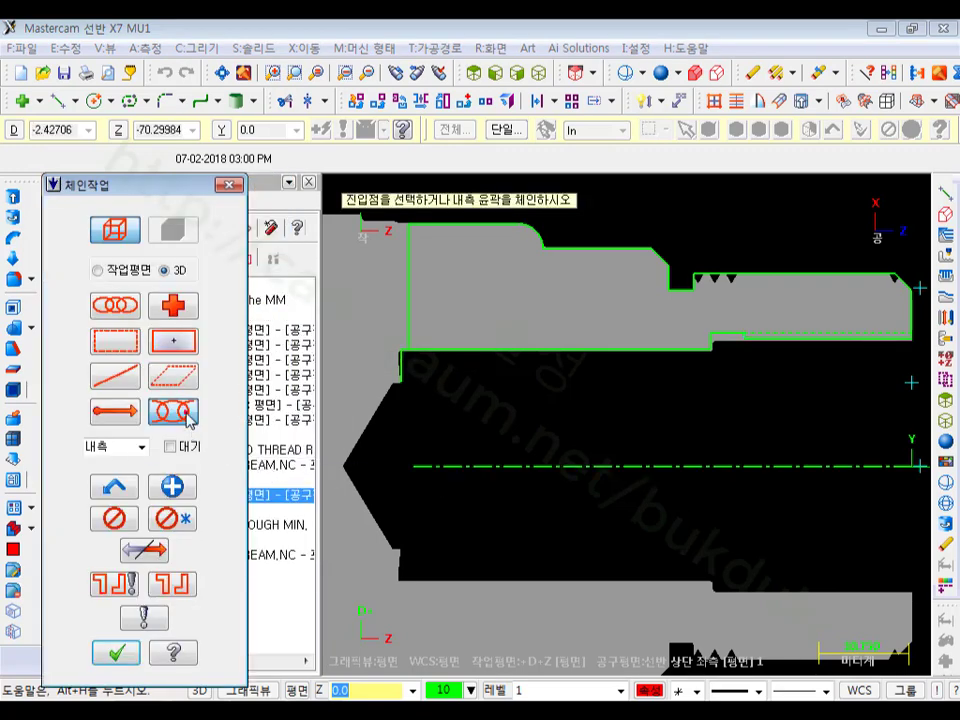
{"action": "left_click", "coordinate": [170, 447]}
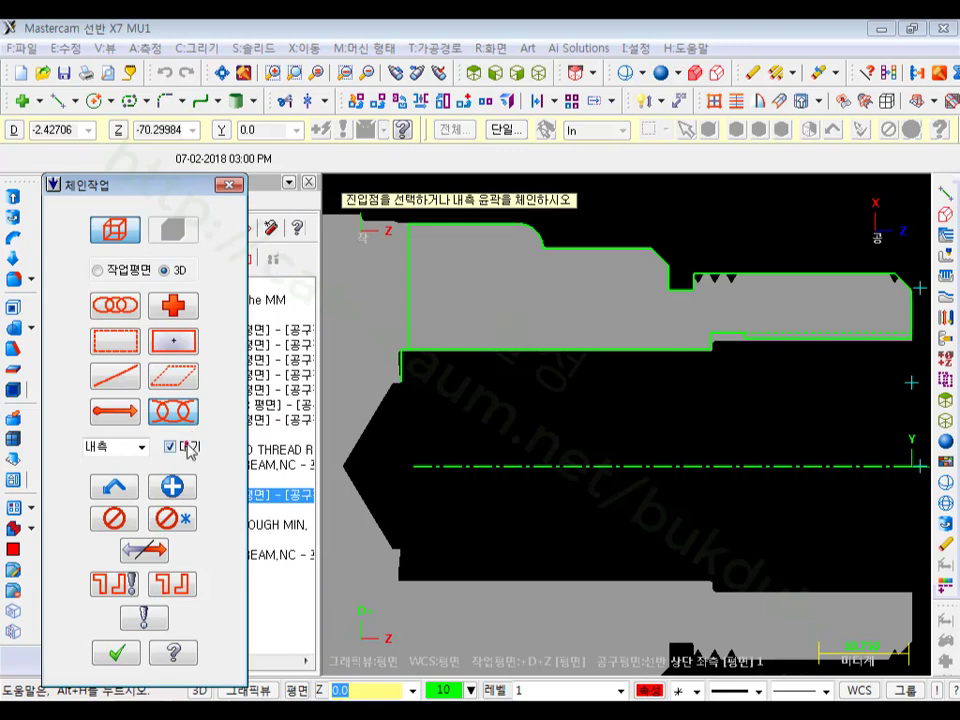
{"action": "left_click", "coordinate": [902, 338]}
{"action": "scroll", "coordinate": [787, 333], "scroll_direction": "up", "scroll_amount": 5}
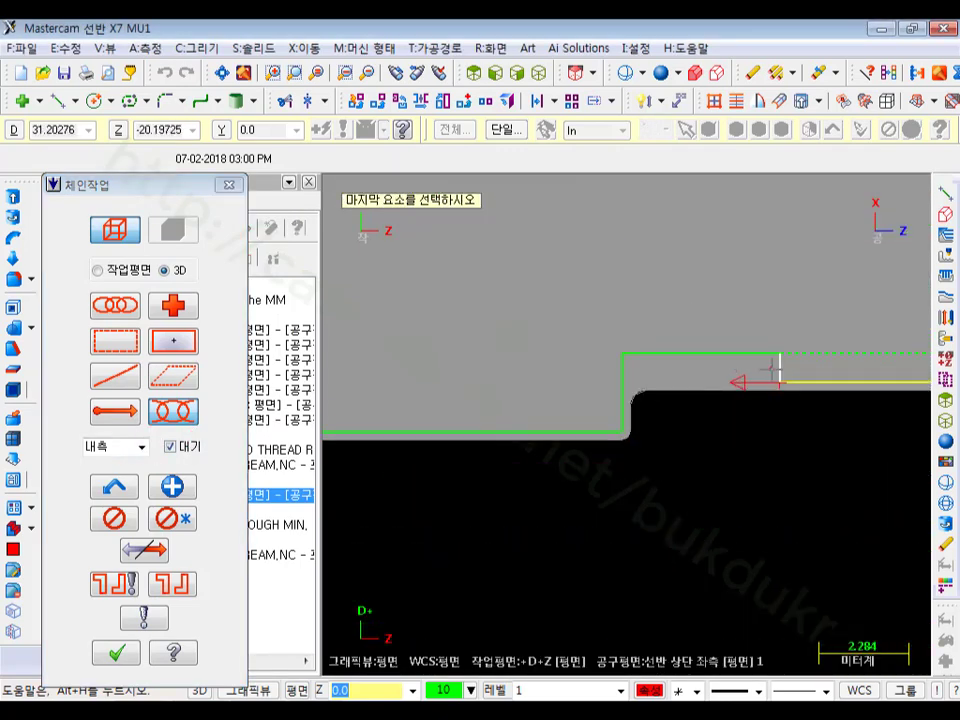
{"action": "scroll", "coordinate": [861, 437], "scroll_direction": "down", "scroll_amount": 2}
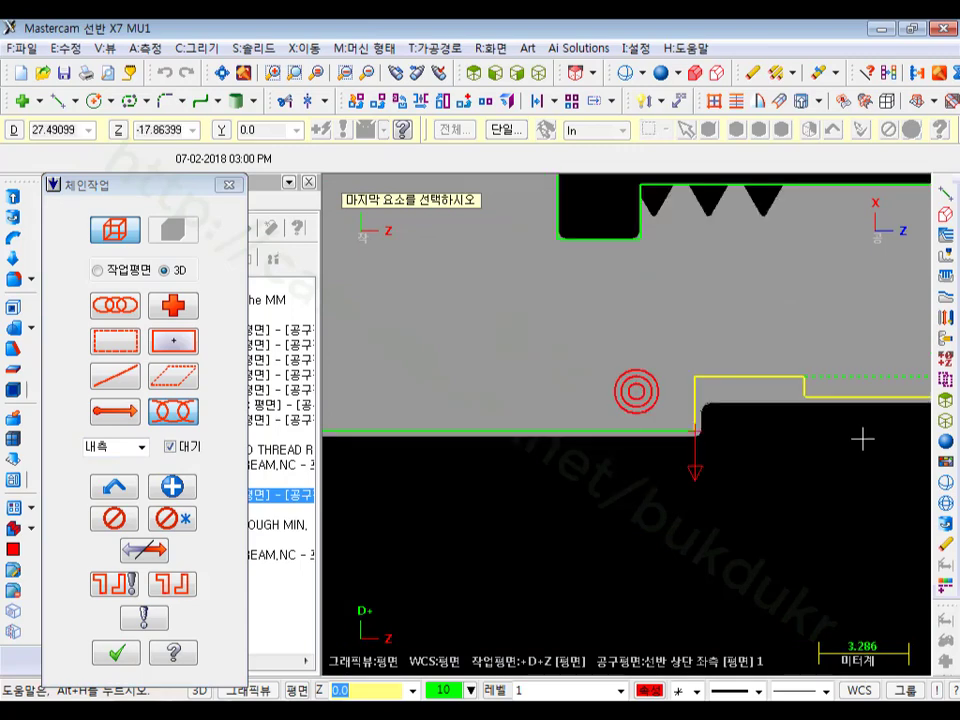
{"action": "left_click", "coordinate": [660, 438]}
{"action": "scroll", "coordinate": [825, 332], "scroll_direction": "down", "scroll_amount": 7}
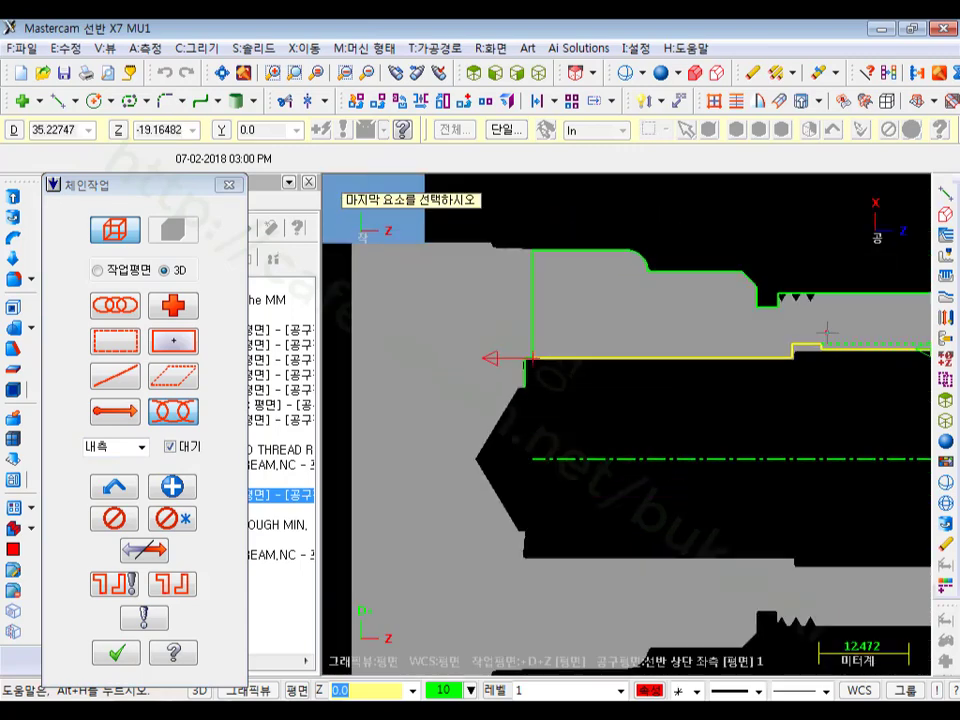
Step: Continue the chain along the short inner extension and down the vertical line, and accept the new roughing chain
{"action": "scroll", "coordinate": [531, 332], "scroll_direction": "up", "scroll_amount": 9}
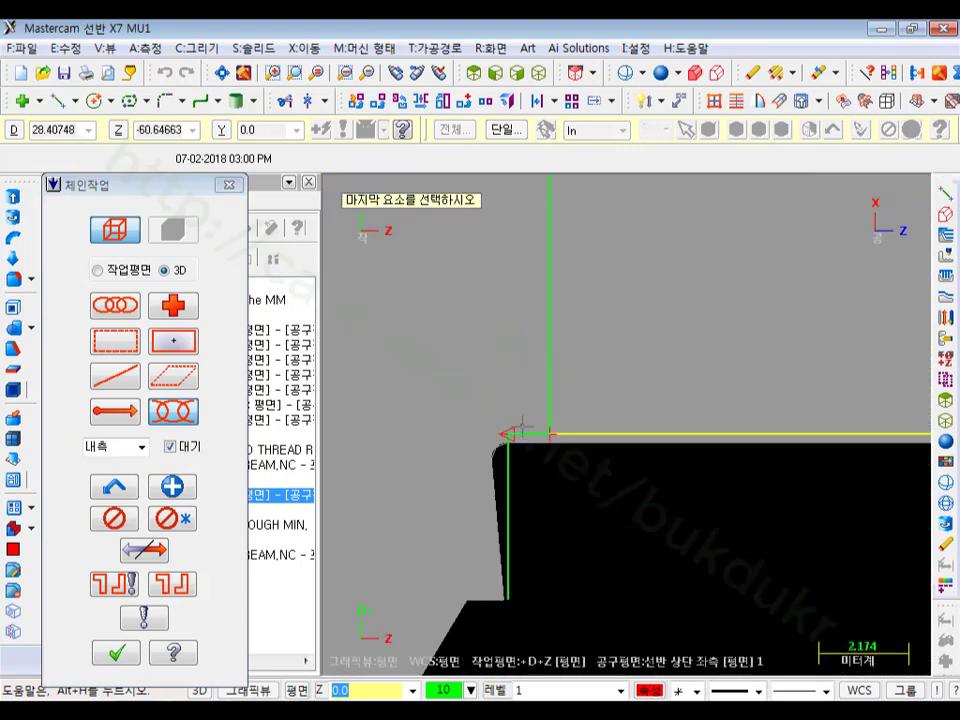
{"action": "left_click", "coordinate": [520, 428]}
{"action": "scroll", "coordinate": [430, 405], "scroll_direction": "down", "scroll_amount": 8}
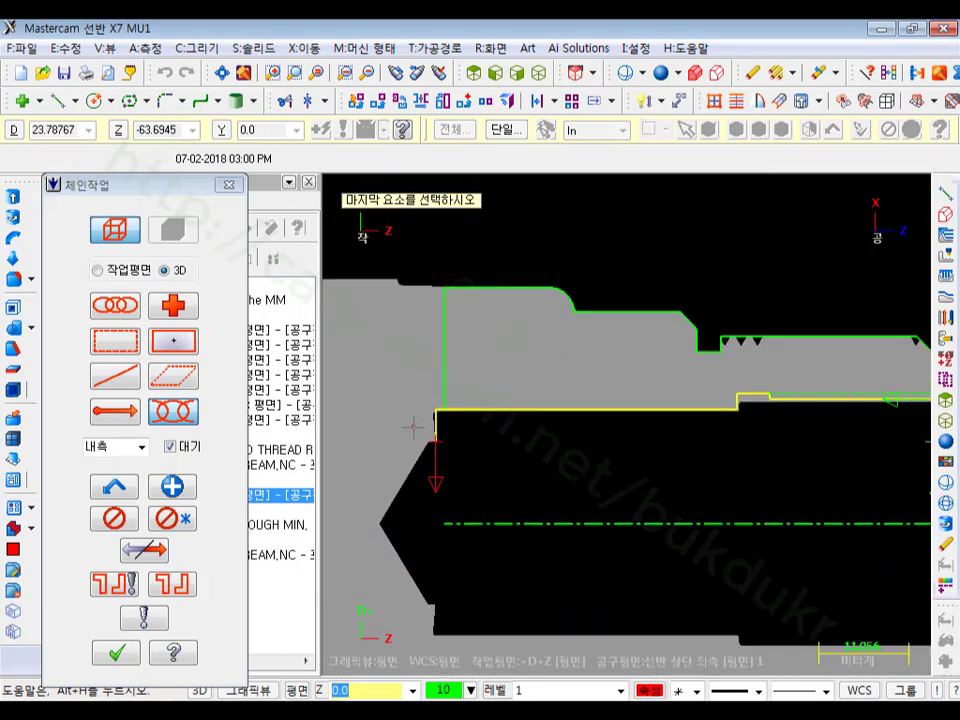
{"action": "scroll", "coordinate": [413, 428], "scroll_direction": "down", "scroll_amount": 2}
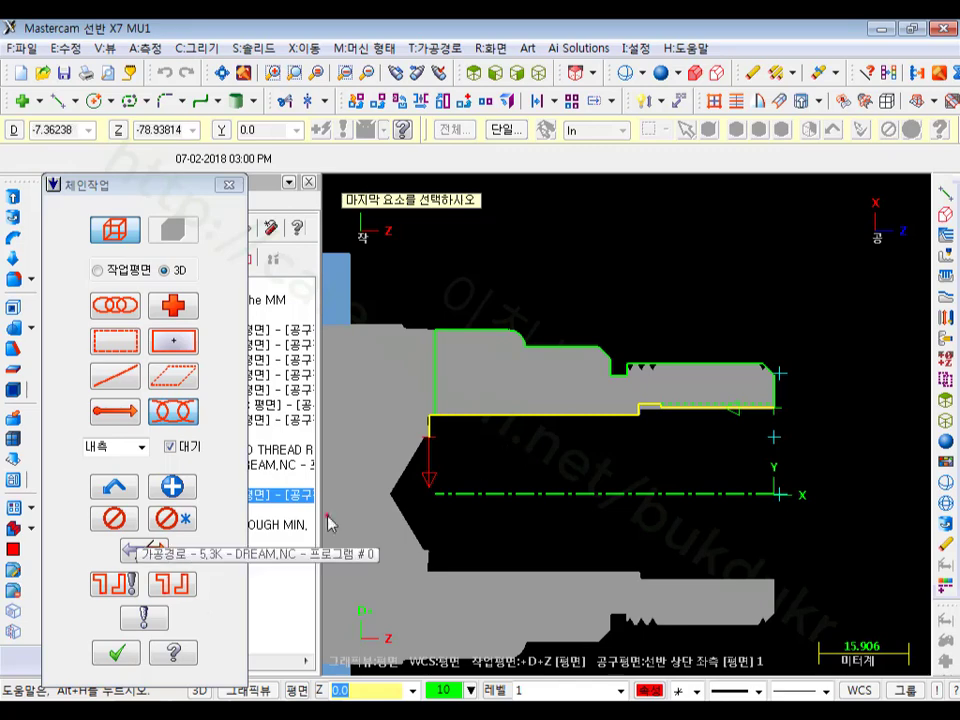
{"action": "left_click", "coordinate": [116, 653]}
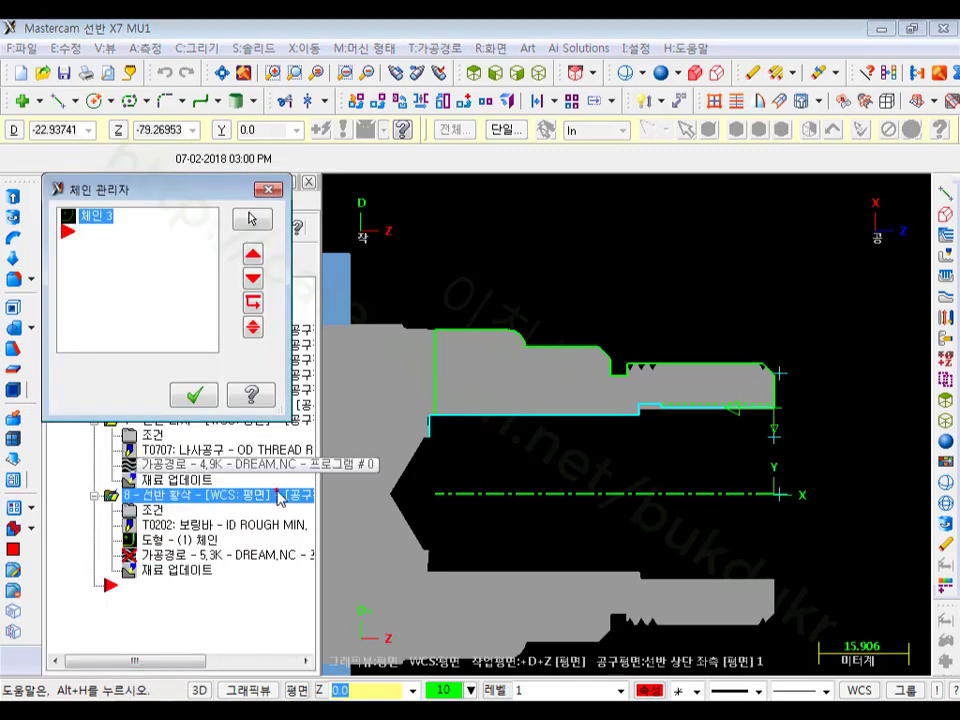
{"action": "left_click", "coordinate": [192, 393]}
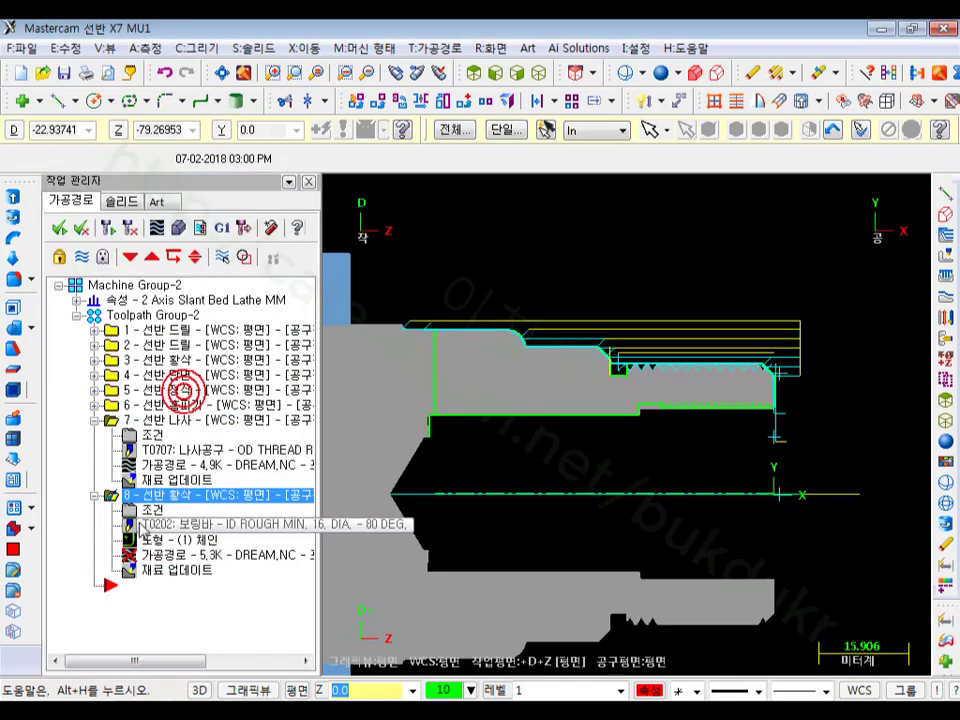
Step: Regenerate the internal roughing toolpath and examine its passes at the bore's inner end
{"action": "left_click", "coordinate": [108, 229]}
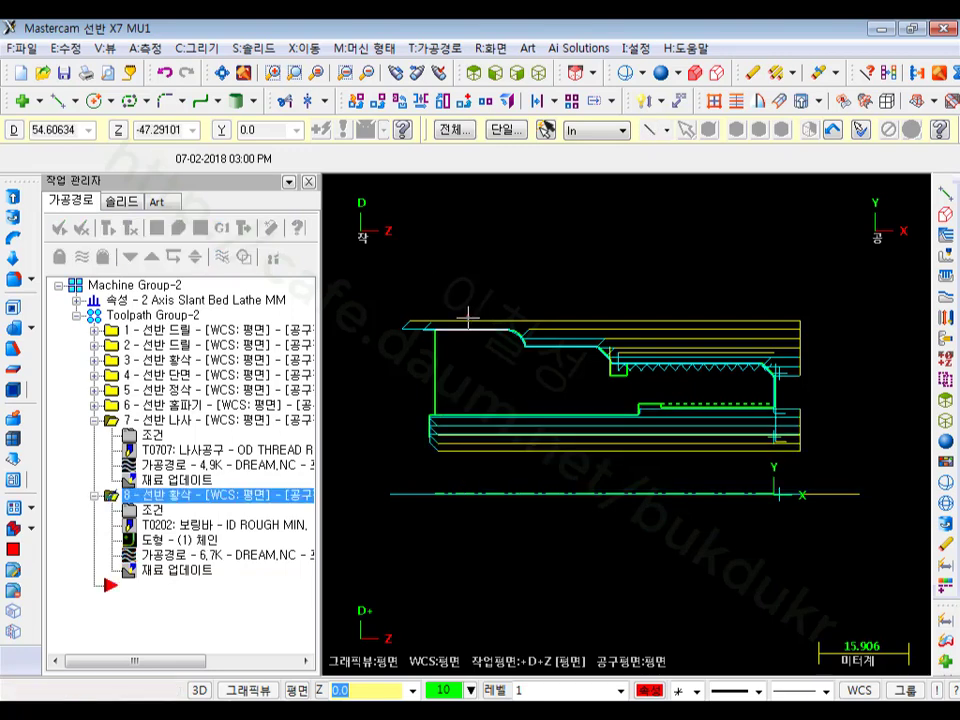
{"action": "scroll", "coordinate": [440, 330], "scroll_direction": "up", "scroll_amount": 1}
{"action": "scroll", "coordinate": [424, 400], "scroll_direction": "up", "scroll_amount": 4}
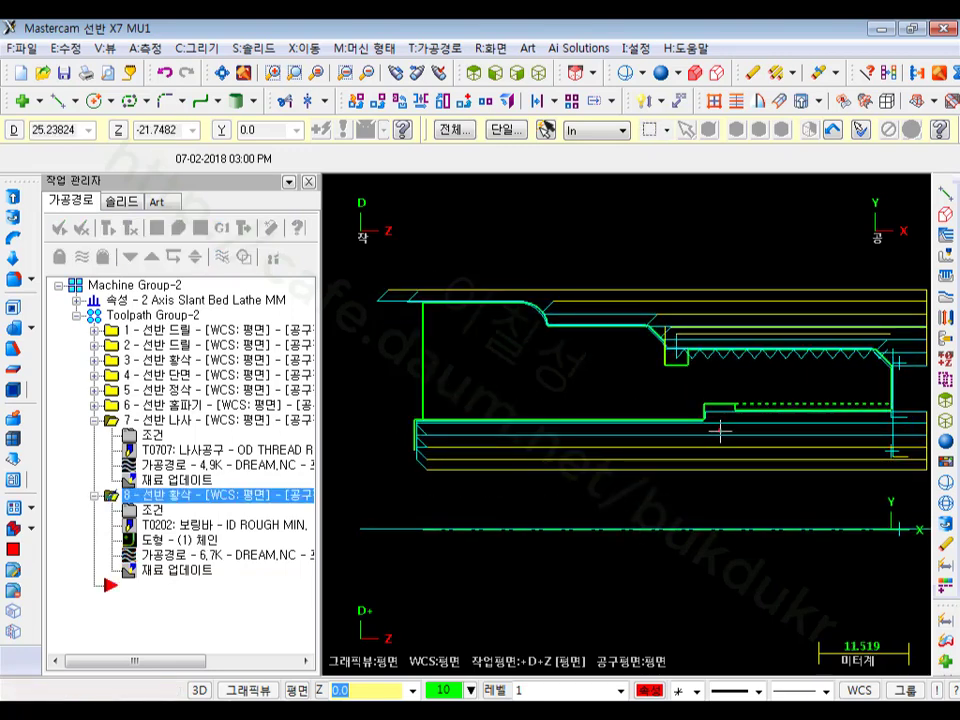
{"action": "scroll", "coordinate": [400, 440], "scroll_direction": "up", "scroll_amount": 6}
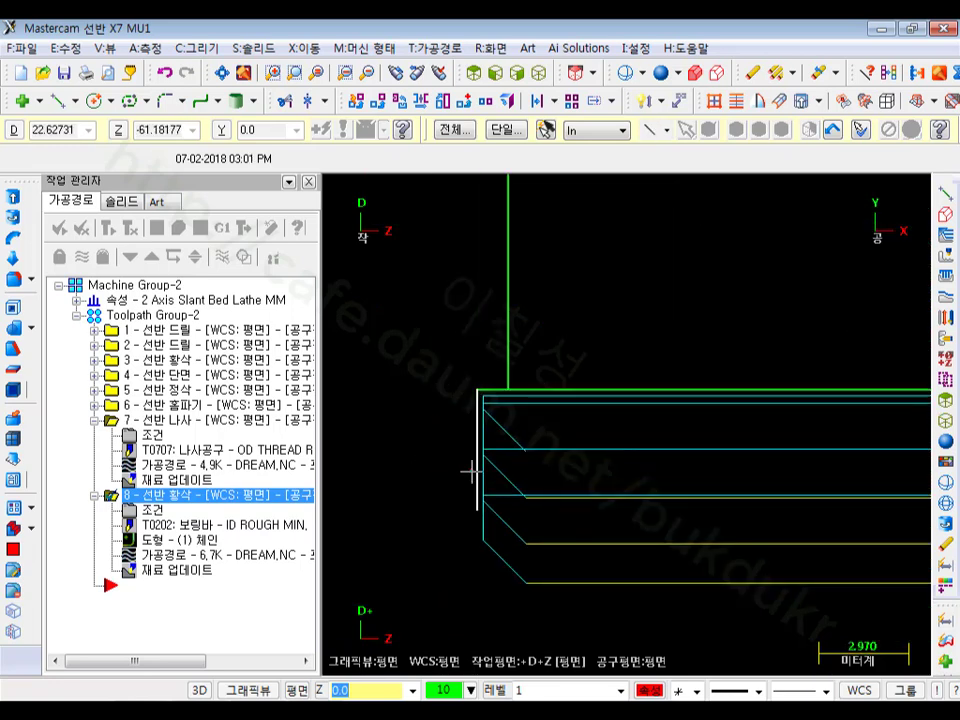
{"action": "scroll", "coordinate": [407, 446], "scroll_direction": "down", "scroll_amount": 7}
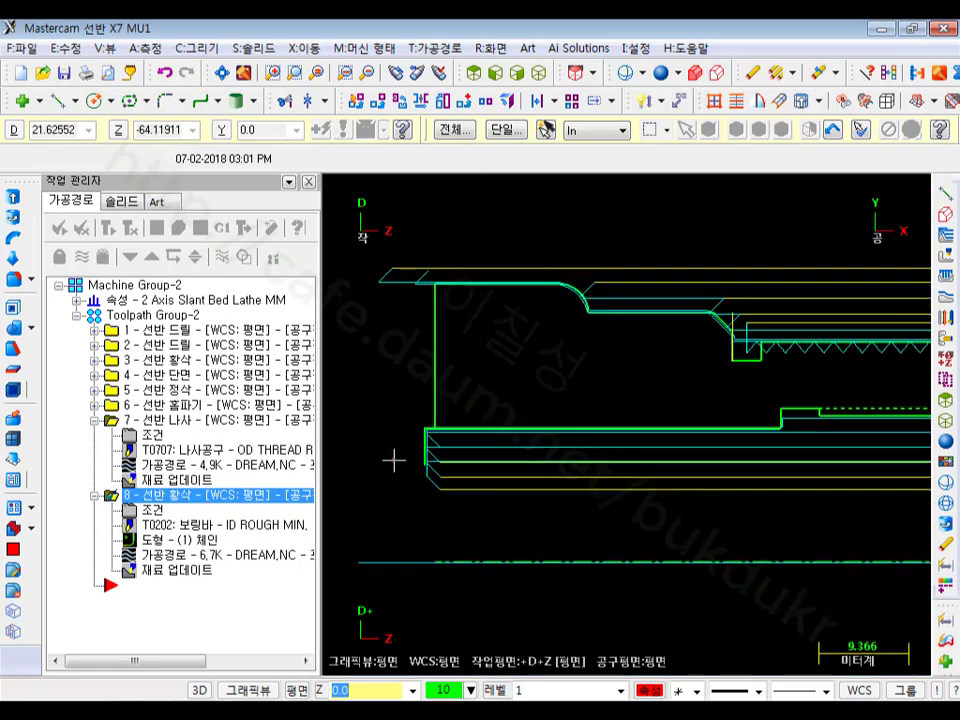
Step: Collapse the threading operation 7 in the operations tree
{"action": "left_click", "coordinate": [95, 420]}
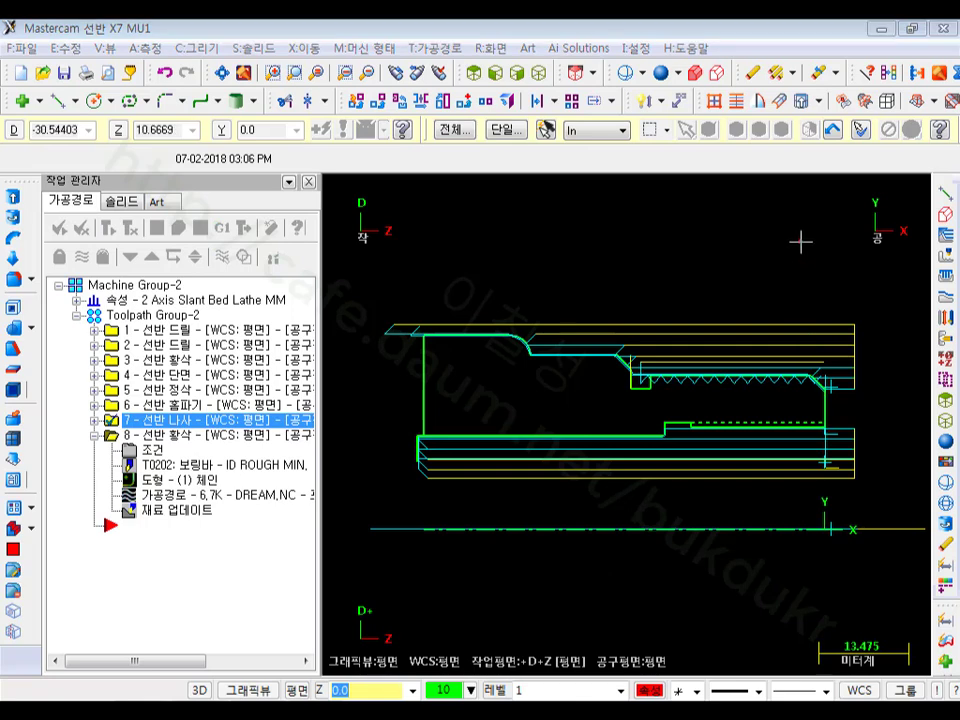
{"action": "left_click", "coordinate": [797, 237]}
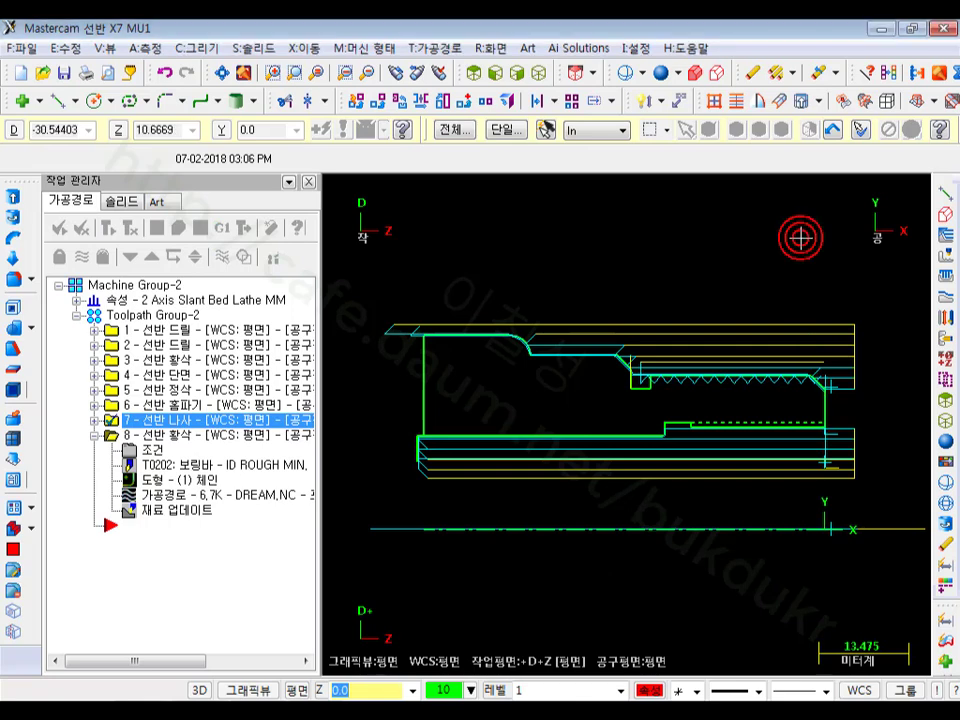
{"action": "scroll", "coordinate": [675, 348], "scroll_direction": "up", "scroll_amount": 1}
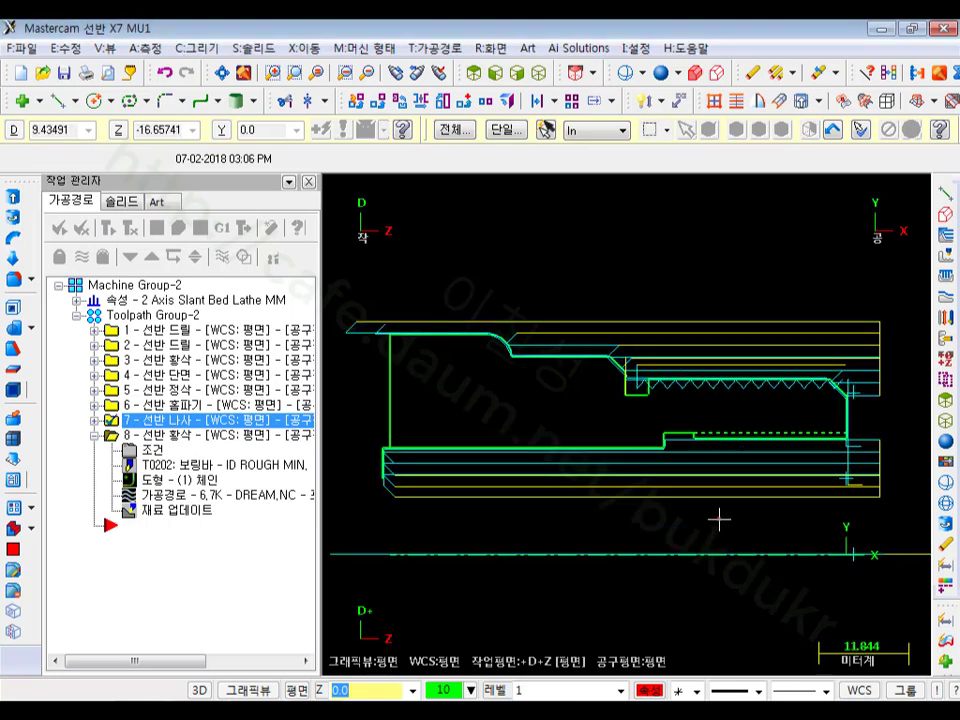
Step: Isolate the bore contour lines from the open face through the recess to the long bore edge, hiding all other geometry
{"action": "scroll", "coordinate": [827, 516], "scroll_direction": "up", "scroll_amount": 2}
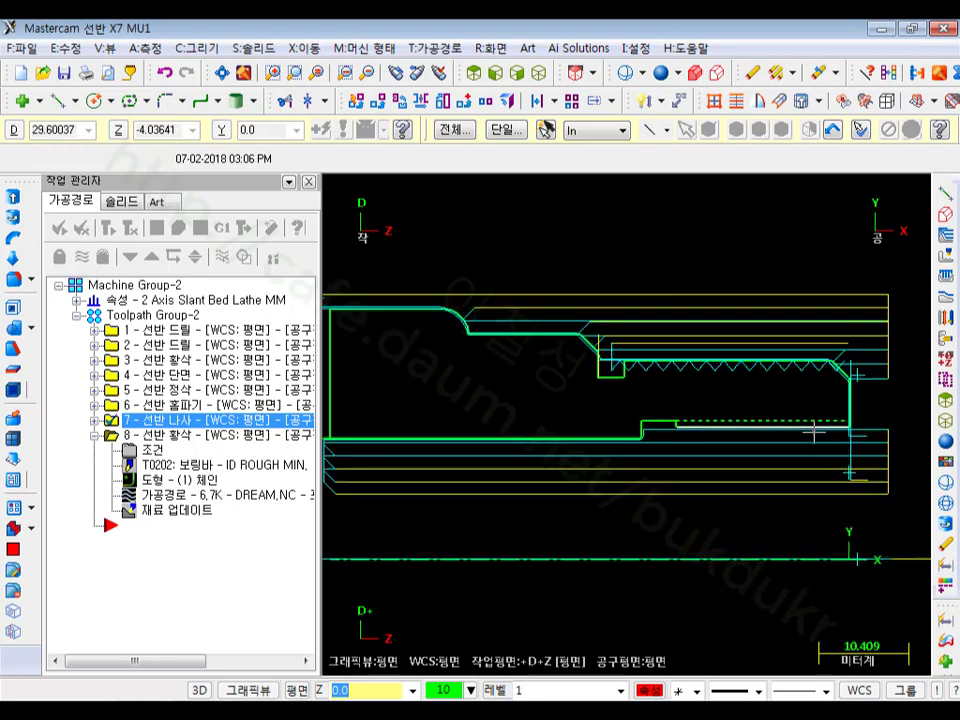
{"action": "left_click", "coordinate": [658, 414]}
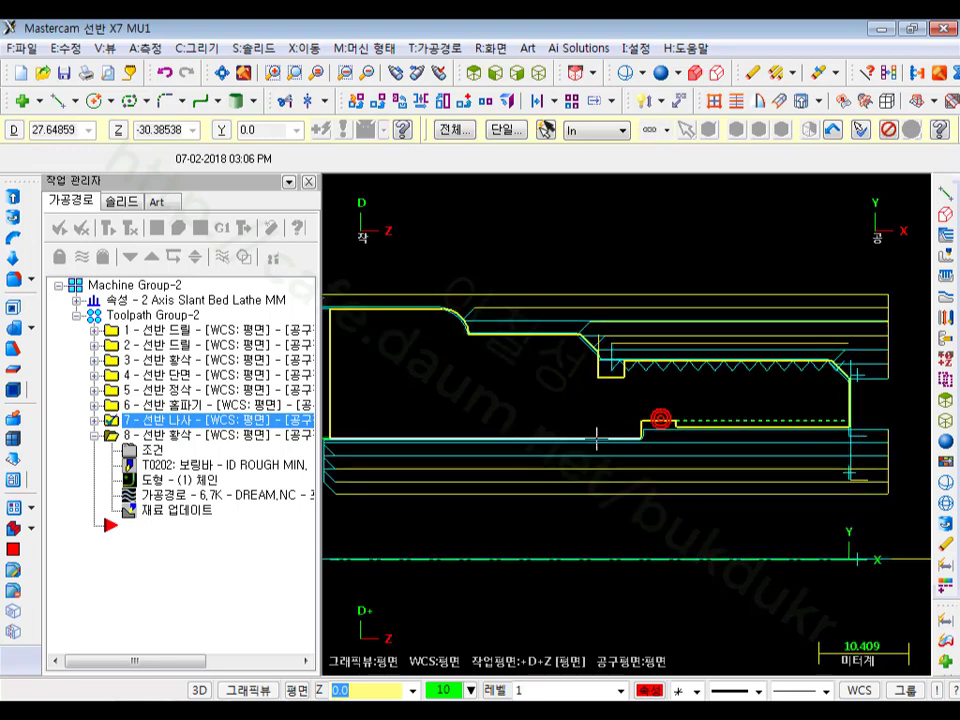
{"action": "scroll", "coordinate": [690, 502], "scroll_direction": "down", "scroll_amount": 2}
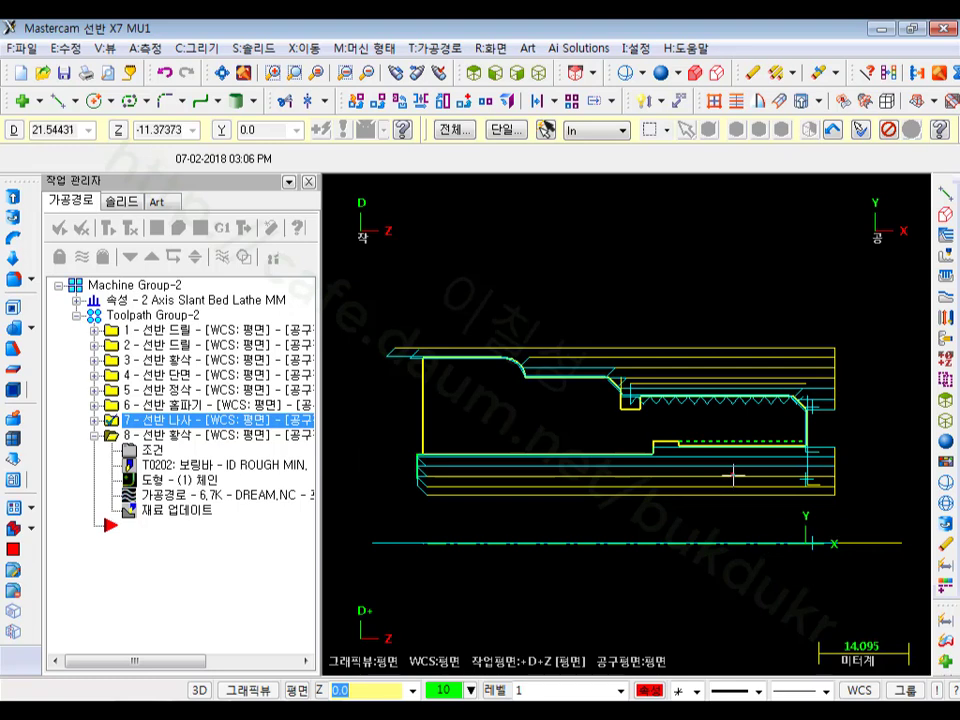
{"action": "scroll", "coordinate": [763, 456], "scroll_direction": "up", "scroll_amount": 2}
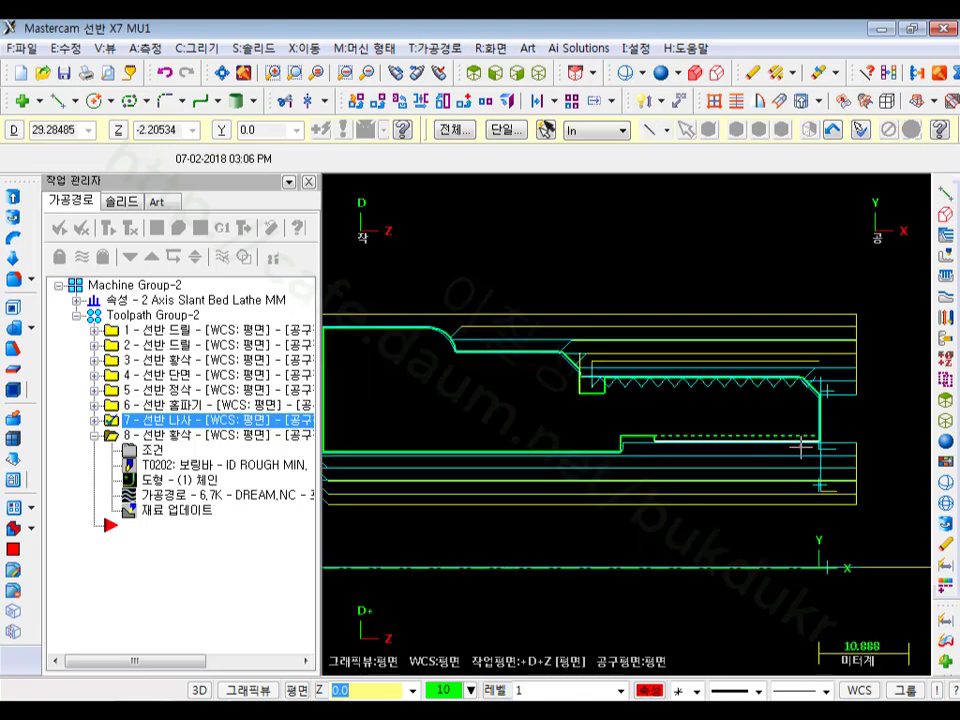
{"action": "scroll", "coordinate": [645, 450], "scroll_direction": "up", "scroll_amount": 6}
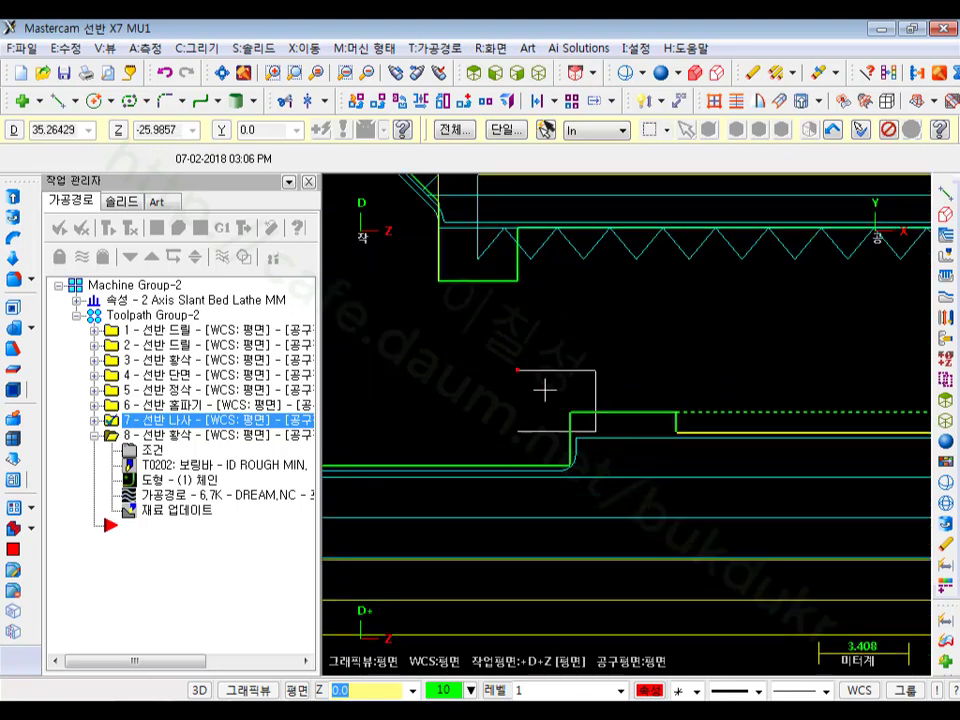
{"action": "scroll", "coordinate": [545, 390], "scroll_direction": "down", "scroll_amount": 2}
{"action": "scroll", "coordinate": [622, 457], "scroll_direction": "down", "scroll_amount": 5}
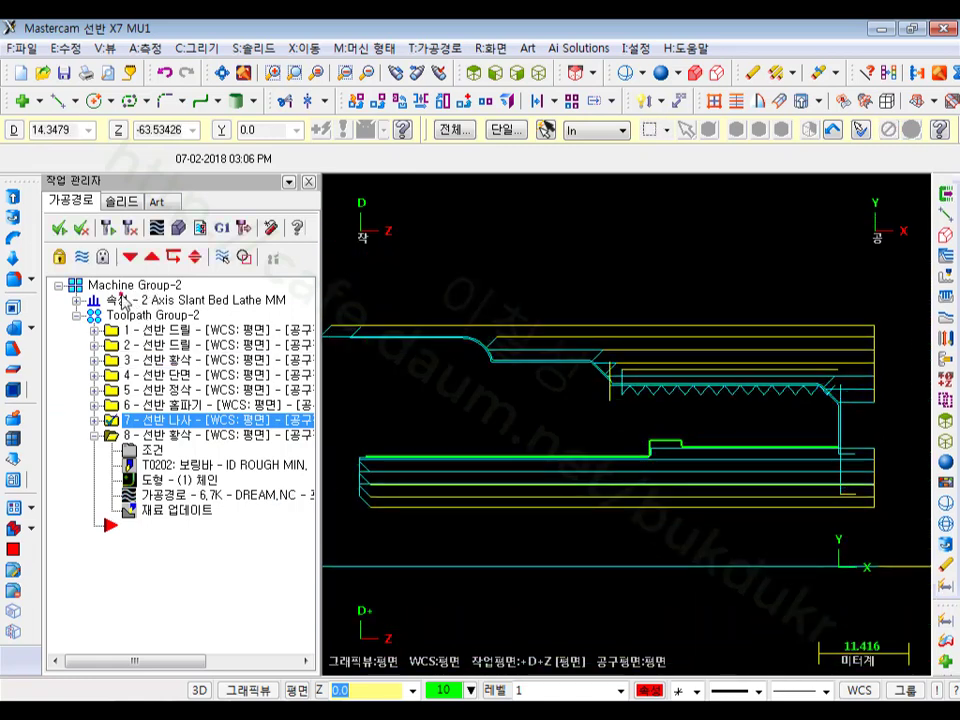
Step: Hide the displayed toolpaths of all operations in Toolpath Group-2
{"action": "left_click", "coordinate": [80, 258]}
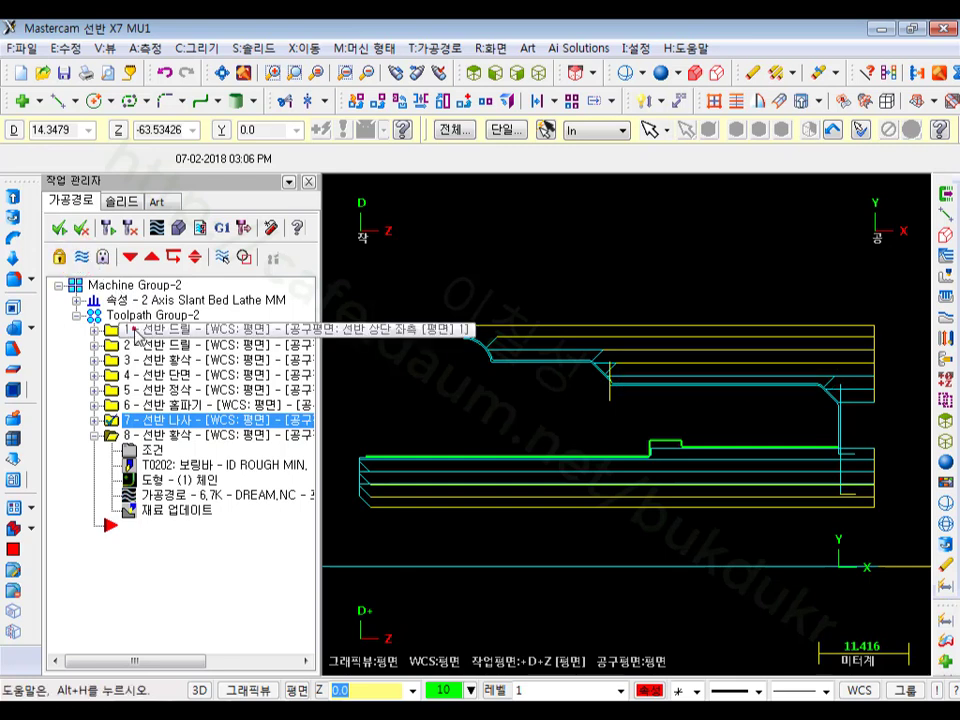
{"action": "key", "text": "ctrl+a"}
{"action": "left_click", "coordinate": [84, 257]}
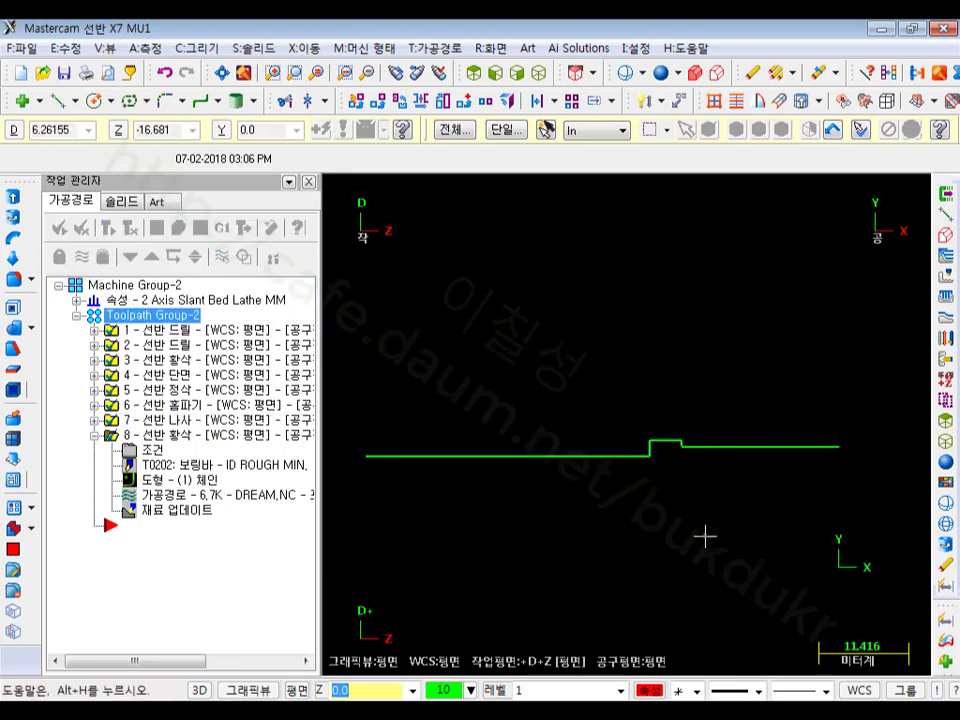
{"action": "scroll", "coordinate": [542, 347], "scroll_direction": "down", "scroll_amount": 1}
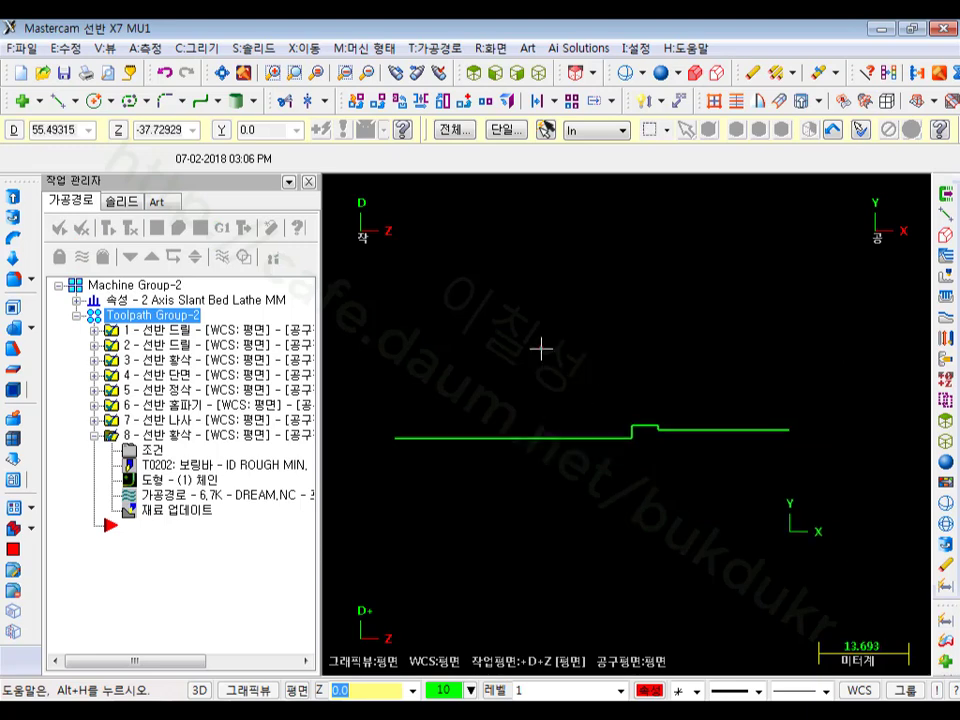
Step: Create a lathe finish toolpath with a partial chain from the open-face bore edge through the recess to the long bore edge
{"action": "left_click", "coordinate": [445, 52]}
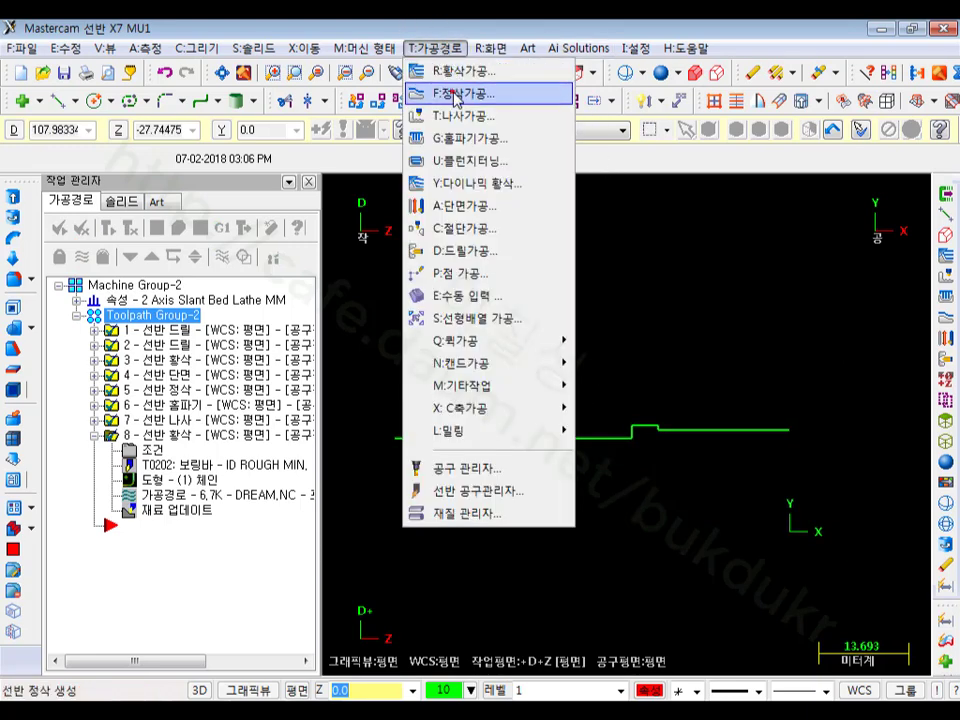
{"action": "left_click", "coordinate": [455, 92]}
{"action": "left_click", "coordinate": [784, 440]}
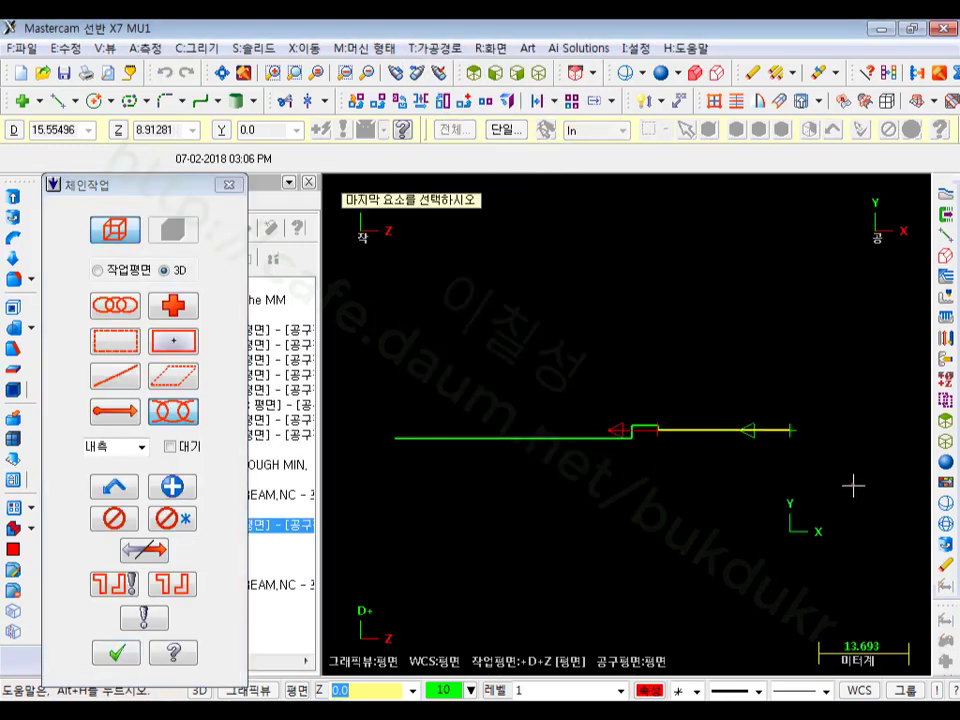
{"action": "scroll", "coordinate": [640, 415], "scroll_direction": "up", "scroll_amount": 8}
{"action": "scroll", "coordinate": [680, 435], "scroll_direction": "up", "scroll_amount": 10}
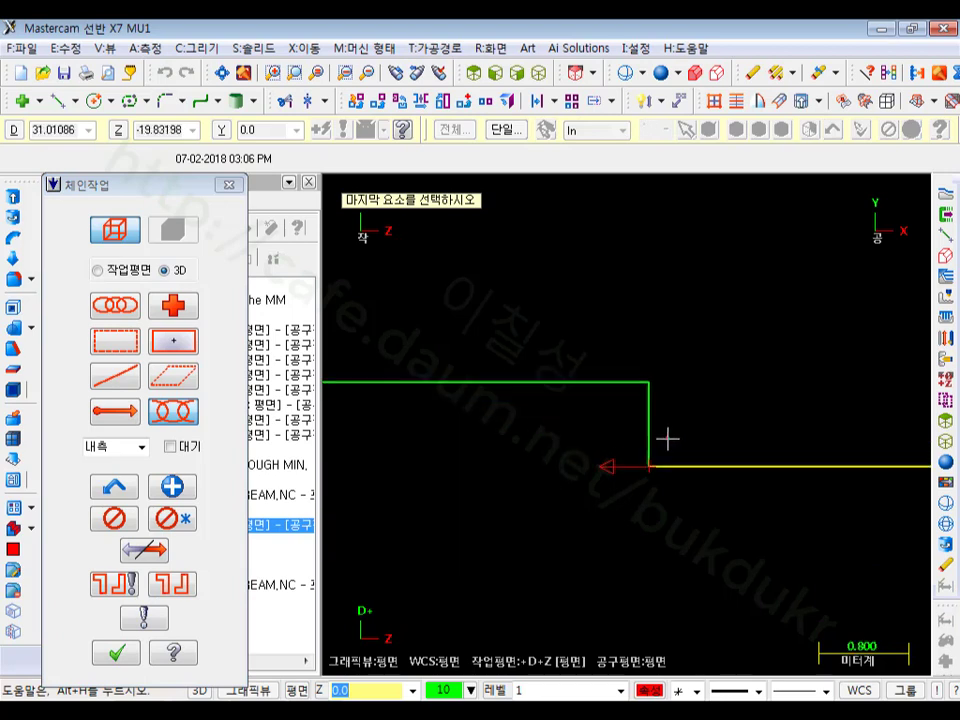
{"action": "scroll", "coordinate": [726, 392], "scroll_direction": "down", "scroll_amount": 9}
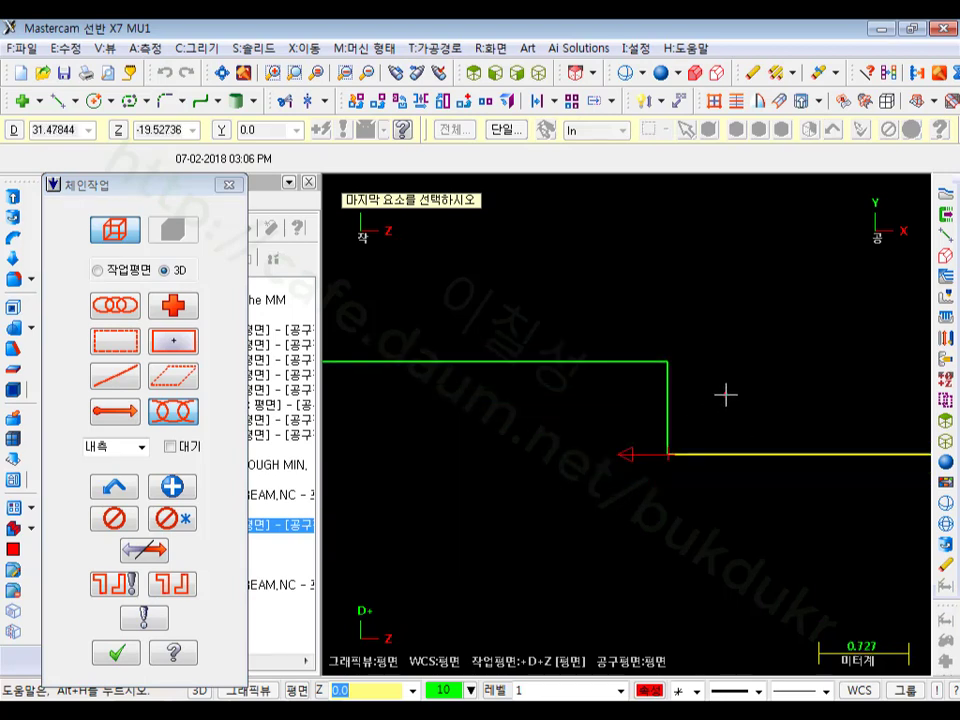
{"action": "scroll", "coordinate": [686, 403], "scroll_direction": "down", "scroll_amount": 8}
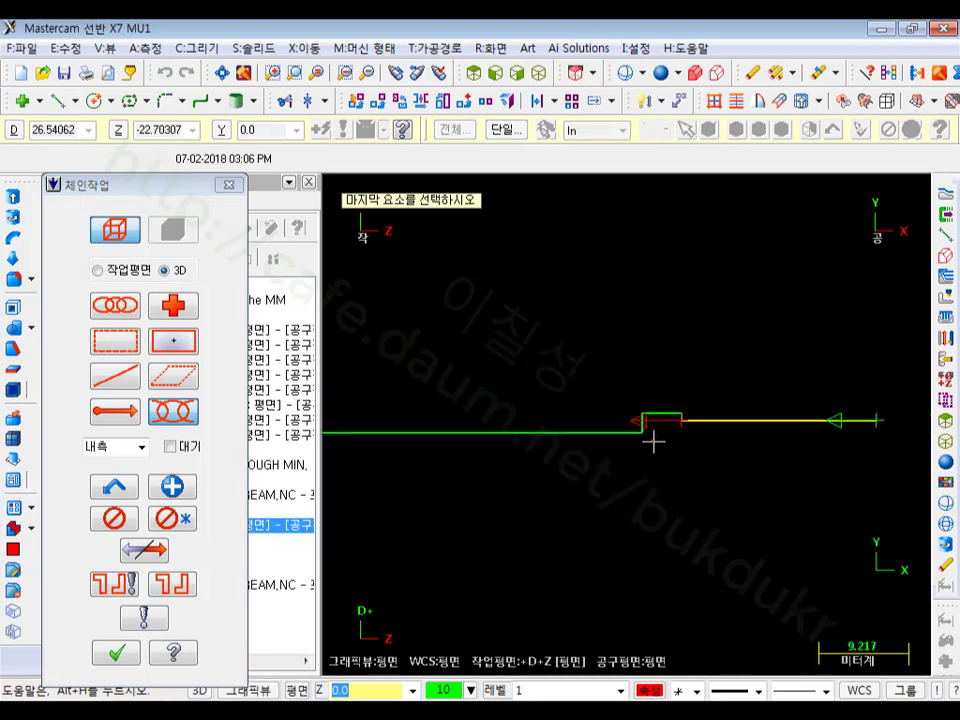
{"action": "left_click", "coordinate": [441, 436]}
{"action": "scroll", "coordinate": [700, 540], "scroll_direction": "down", "scroll_amount": 1}
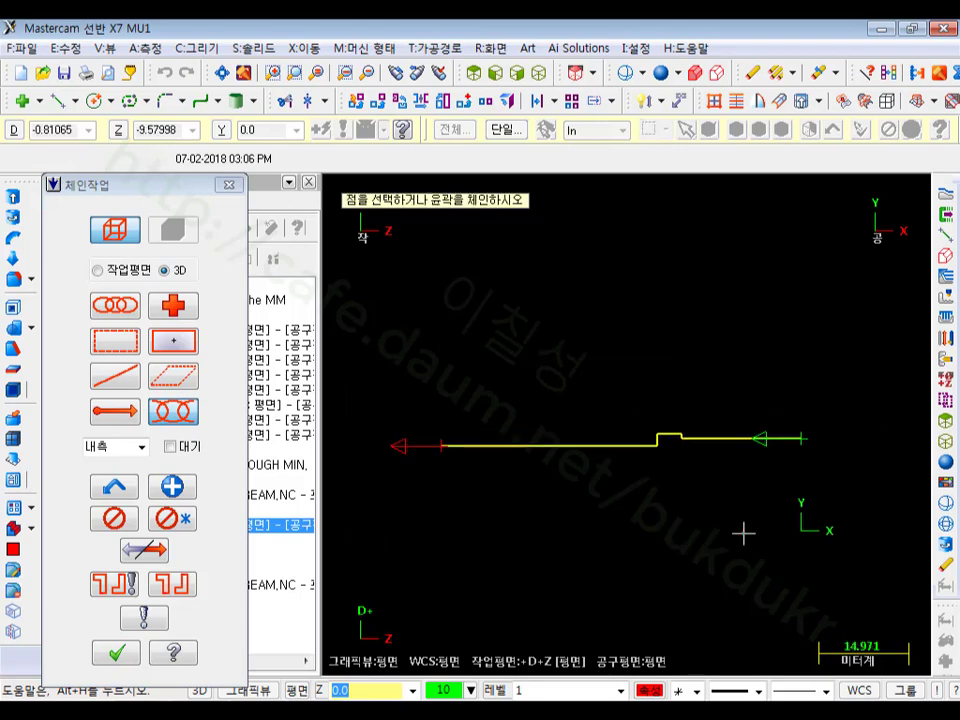
{"action": "left_click", "coordinate": [116, 655]}
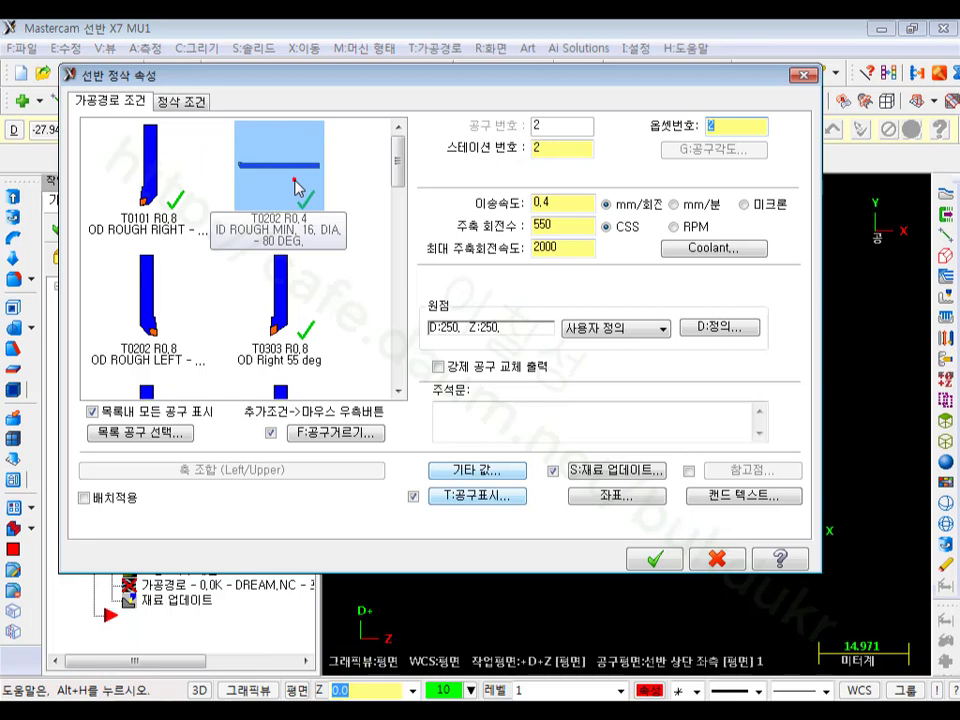
Step: Add another T7171 R0.4 ID ROUGH MIN. 16. DIA. - 80 DEG. boring bar from the Lathe_mm tool library to the finish operation
{"action": "mouse_move", "coordinate": [302, 203]}
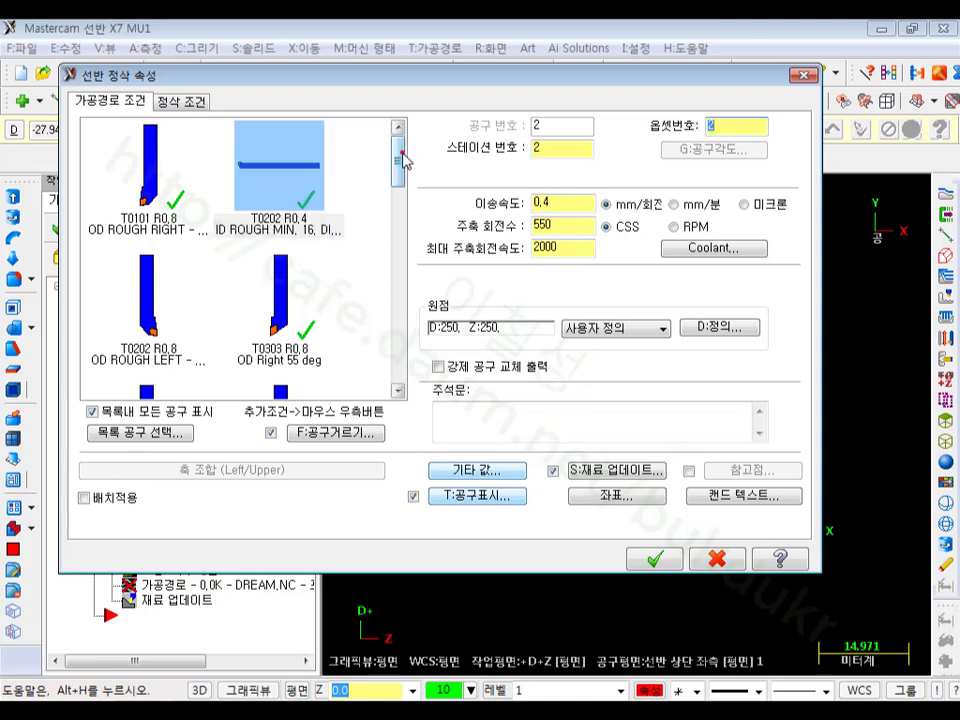
{"action": "left_click_drag", "start_coordinate": [398, 148], "coordinate": [399, 253]}
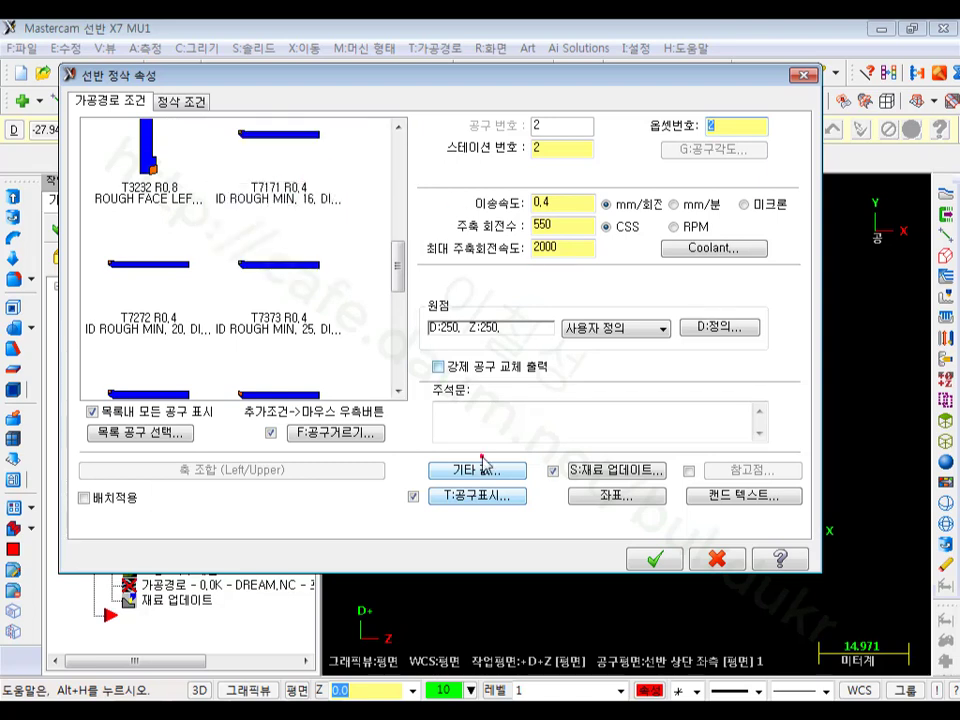
{"action": "left_click", "coordinate": [174, 440]}
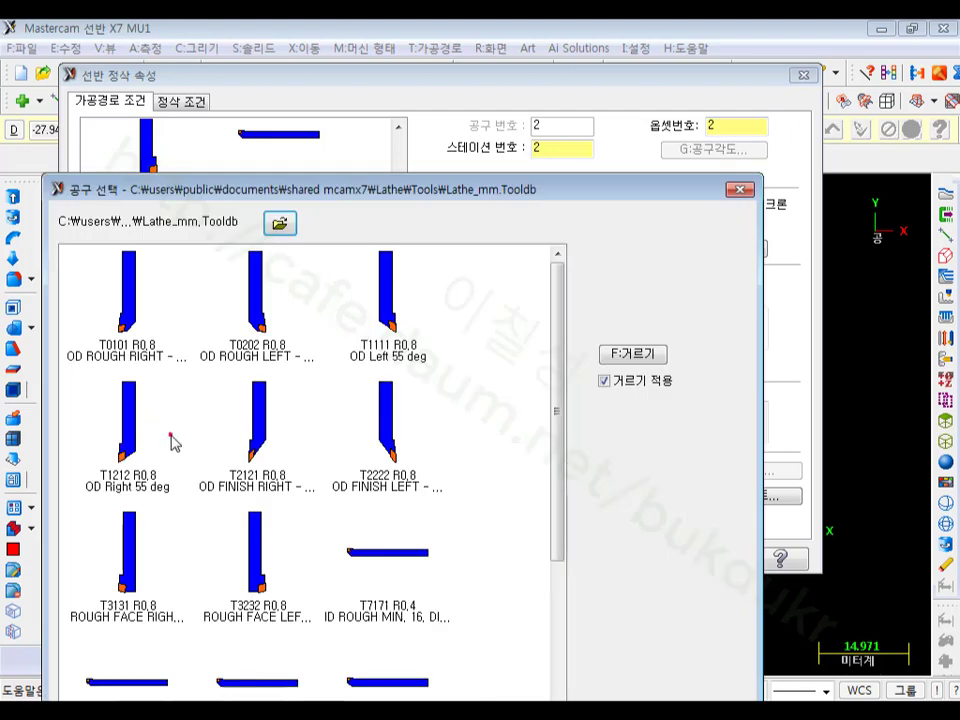
{"action": "left_click_drag", "start_coordinate": [564, 451], "coordinate": [564, 493]}
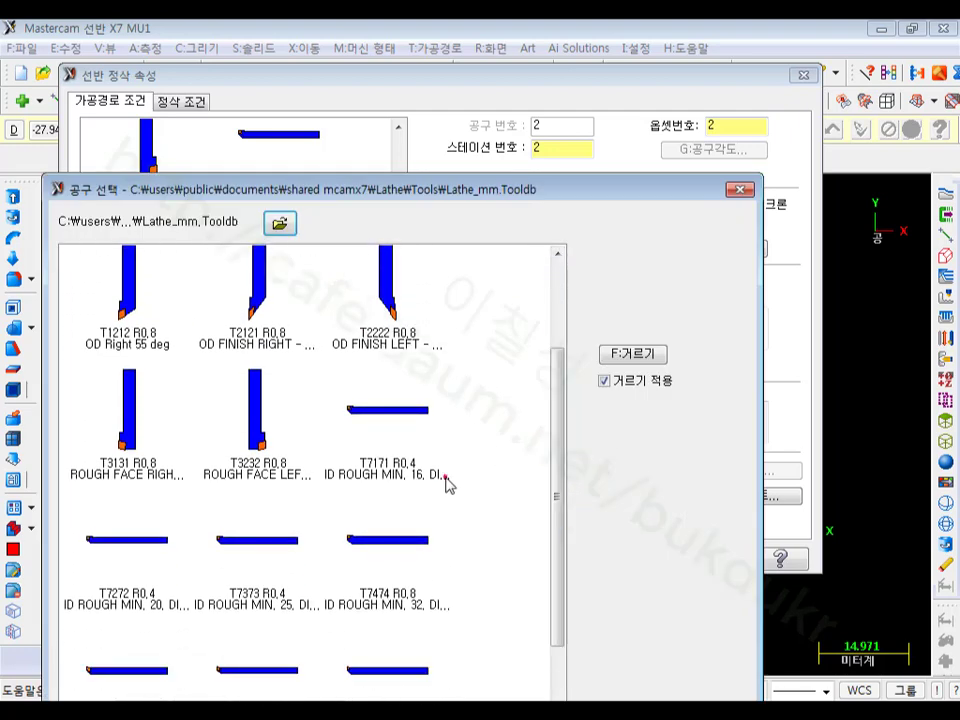
{"action": "left_click", "coordinate": [383, 447]}
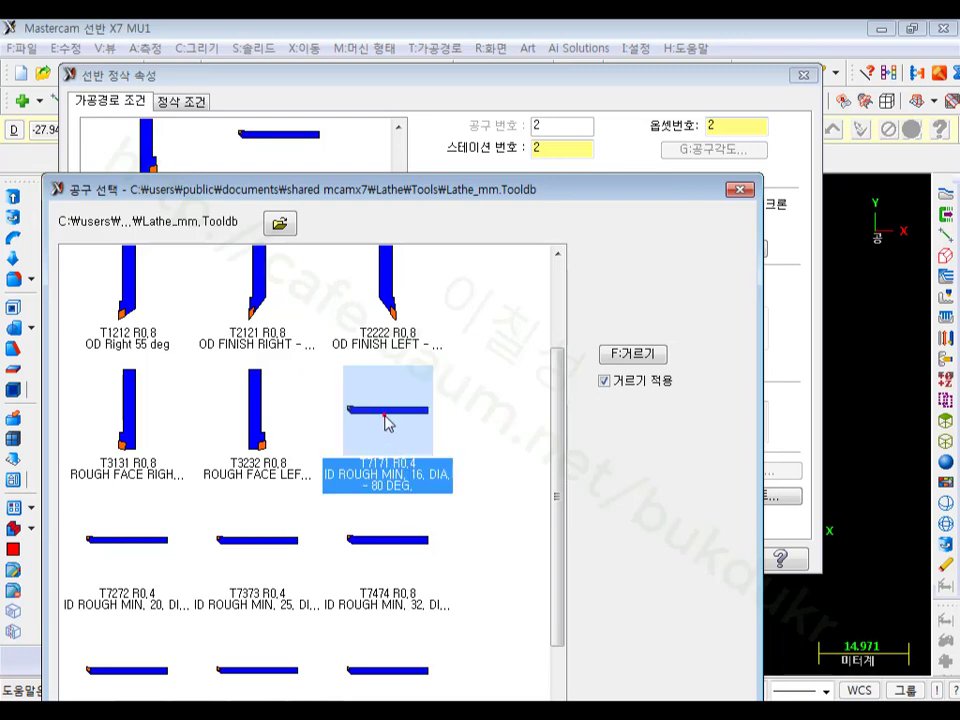
{"action": "double_click", "coordinate": [388, 420]}
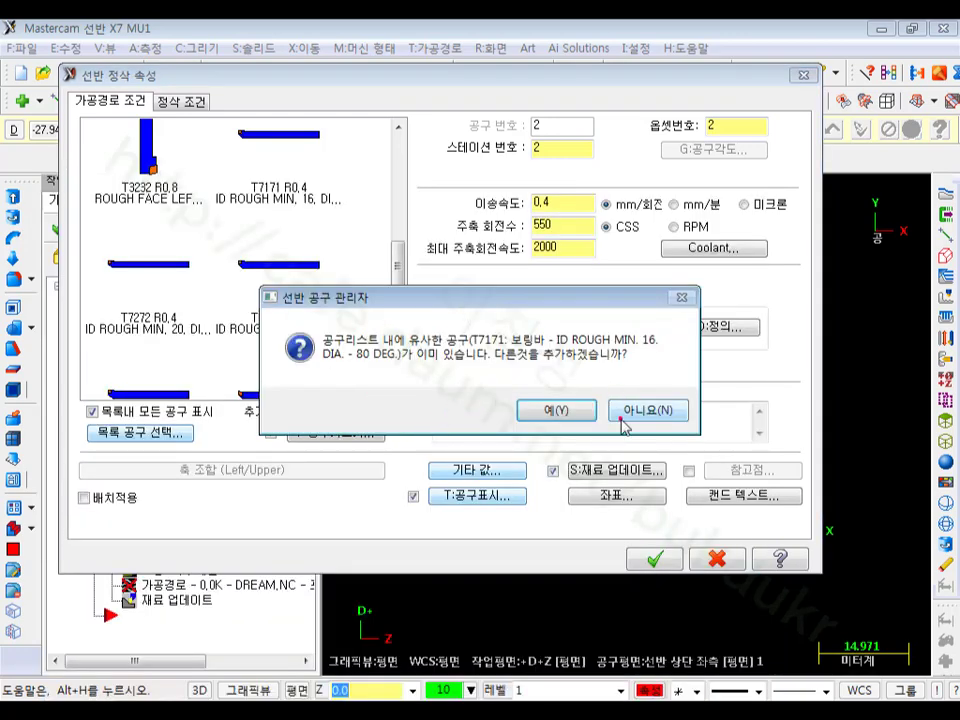
{"action": "left_click", "coordinate": [559, 410]}
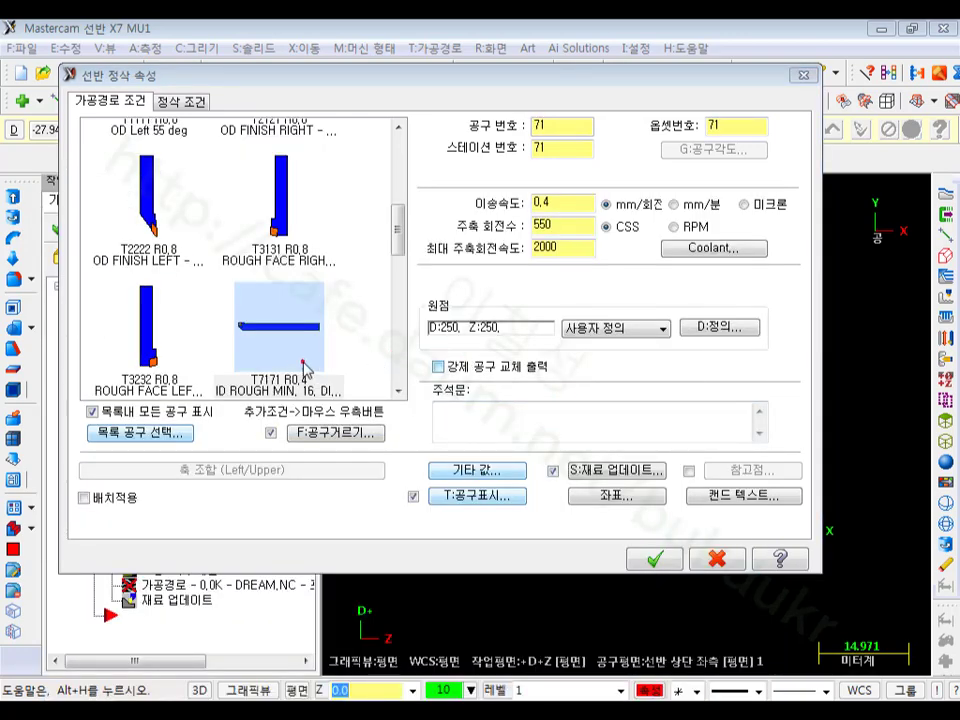
Step: Open the definition of the added T7171 boring bar and set its insert IC diameter/length to 06
{"action": "left_click_drag", "start_coordinate": [399, 228], "coordinate": [397, 260]}
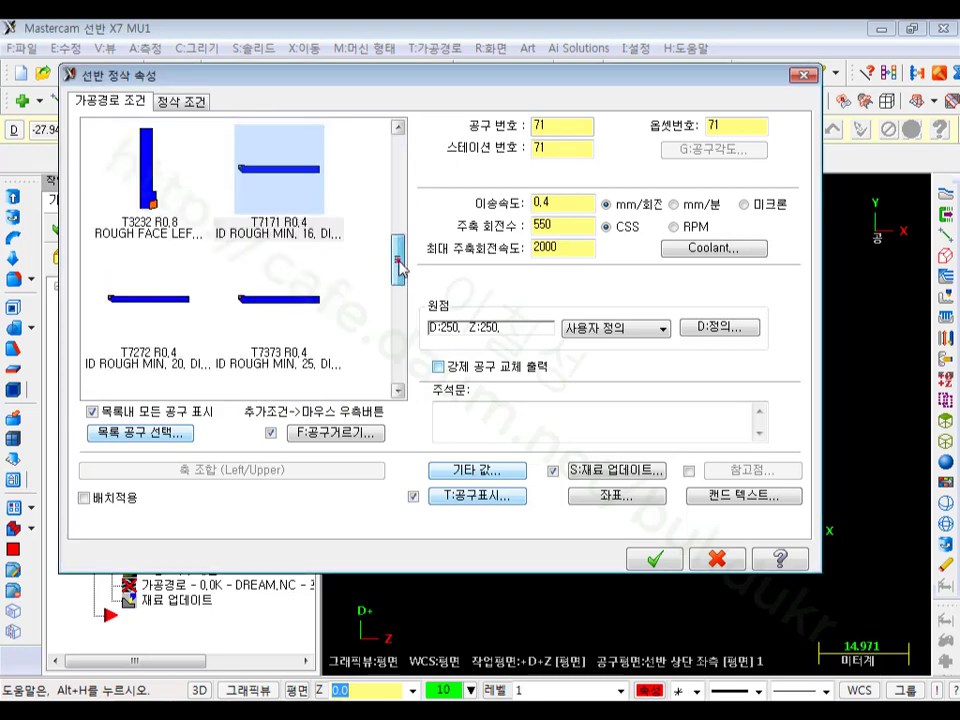
{"action": "double_click", "coordinate": [283, 178]}
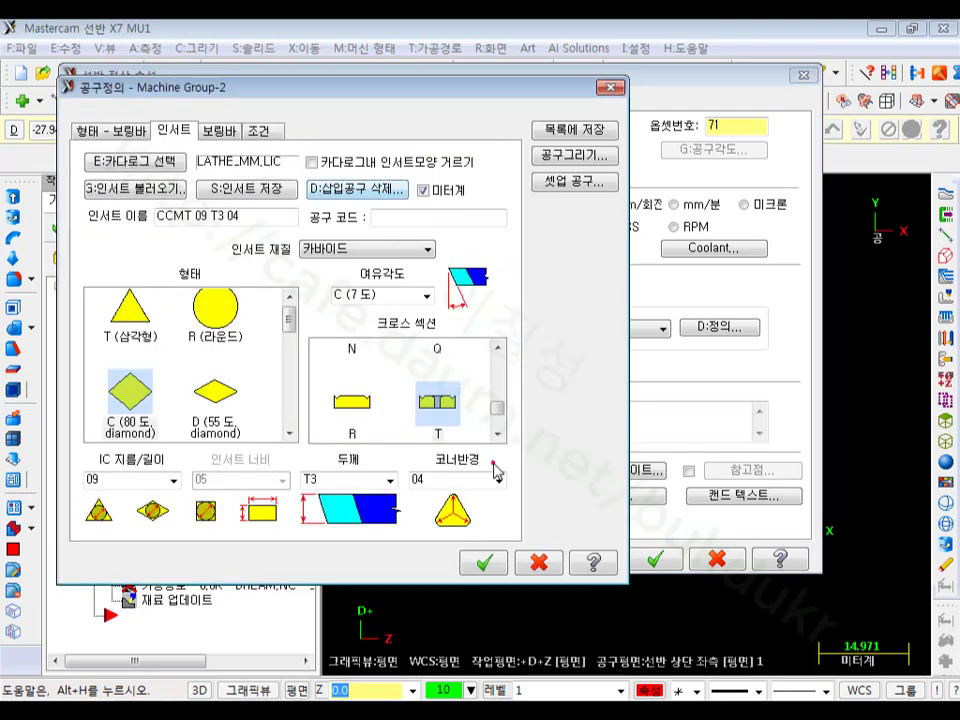
{"action": "left_click", "coordinate": [121, 481]}
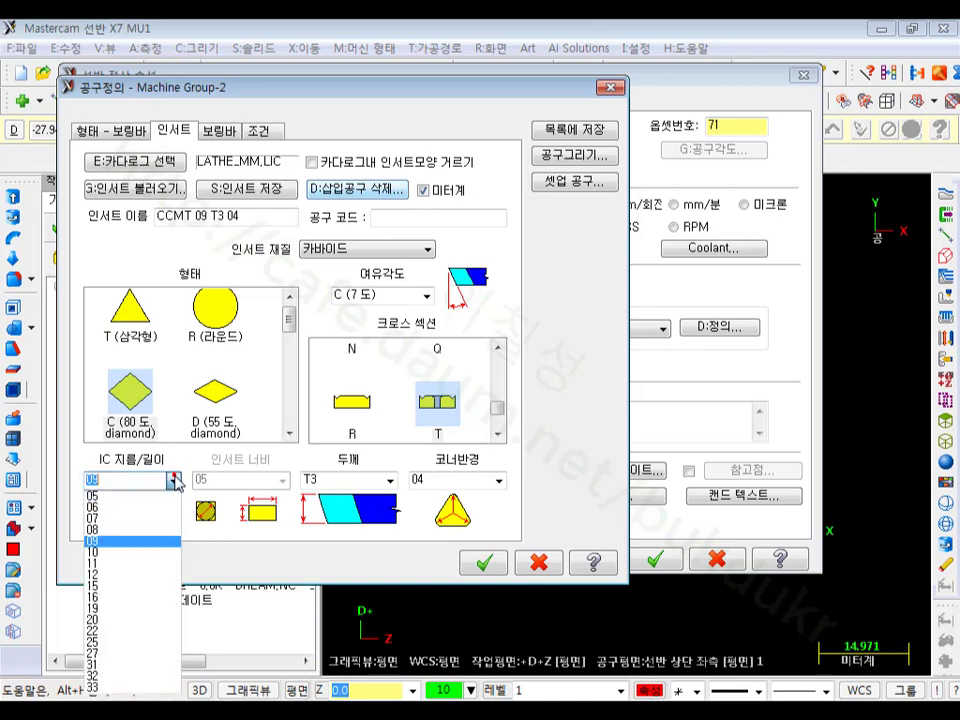
{"action": "left_click", "coordinate": [105, 507]}
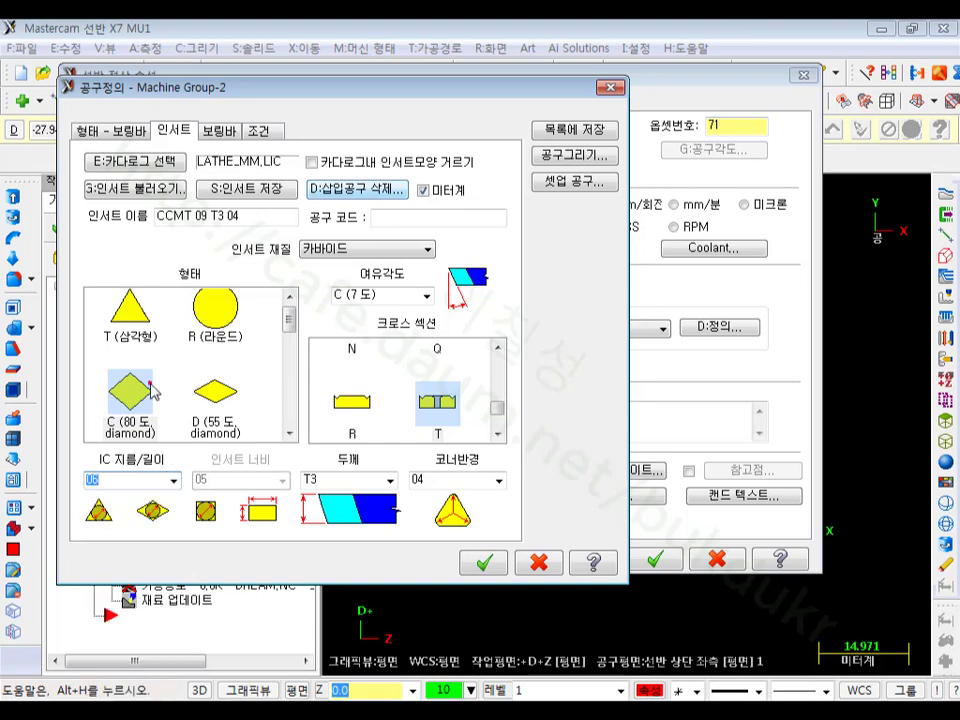
Step: Set the boring bar holder's dimension A to 10 and dimension C to 7
{"action": "left_click", "coordinate": [222, 131]}
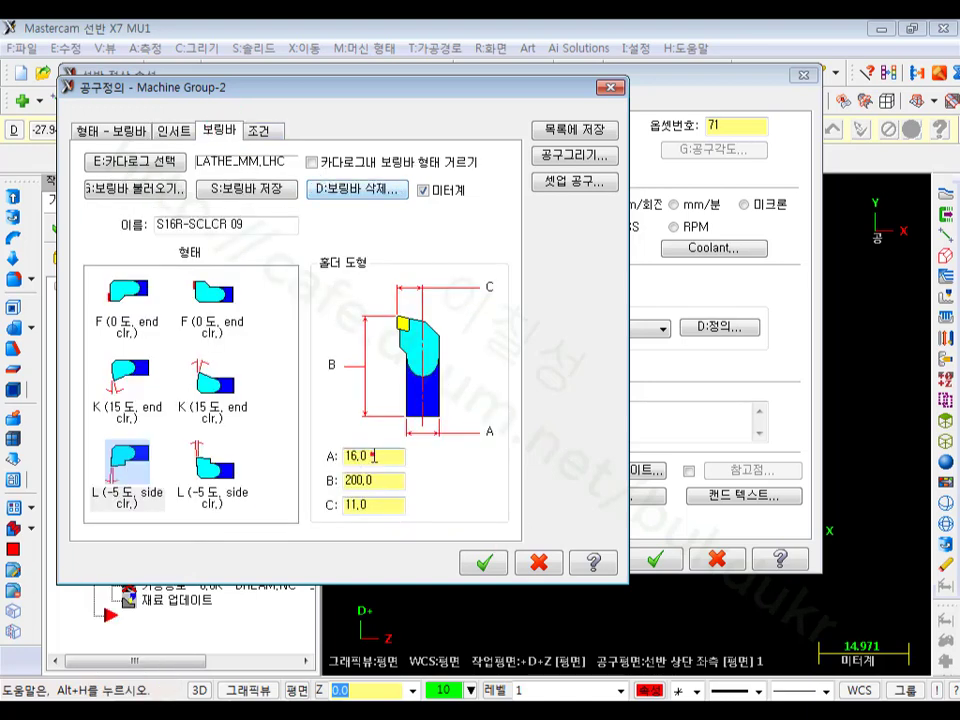
{"action": "type", "text": "10"}
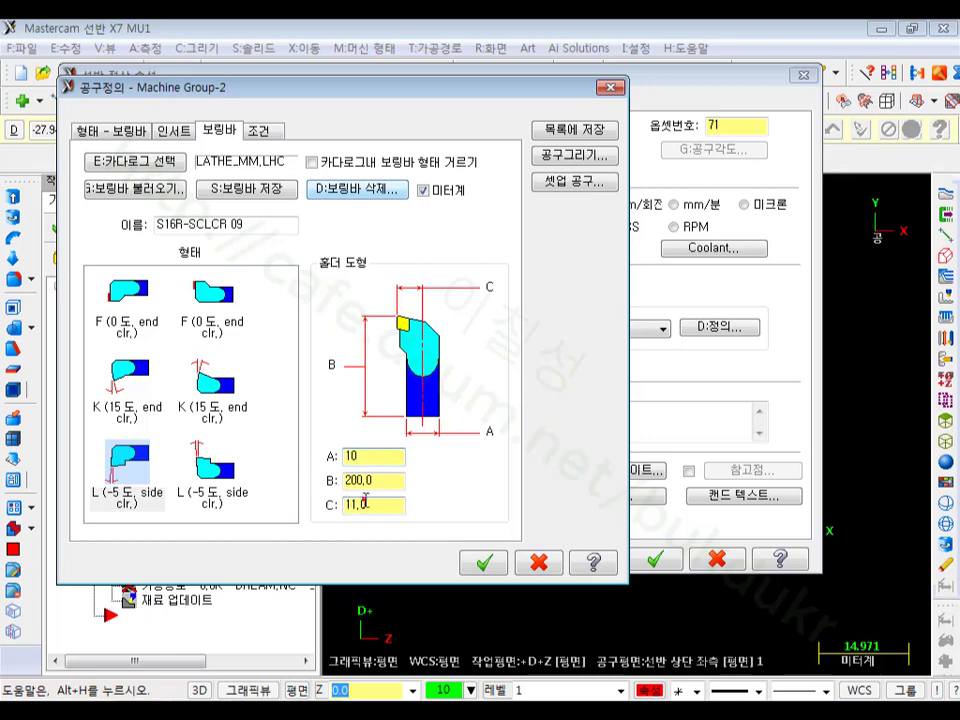
{"action": "key", "text": "Tab"}
{"action": "key", "text": "Tab"}
{"action": "type", "text": "7"}
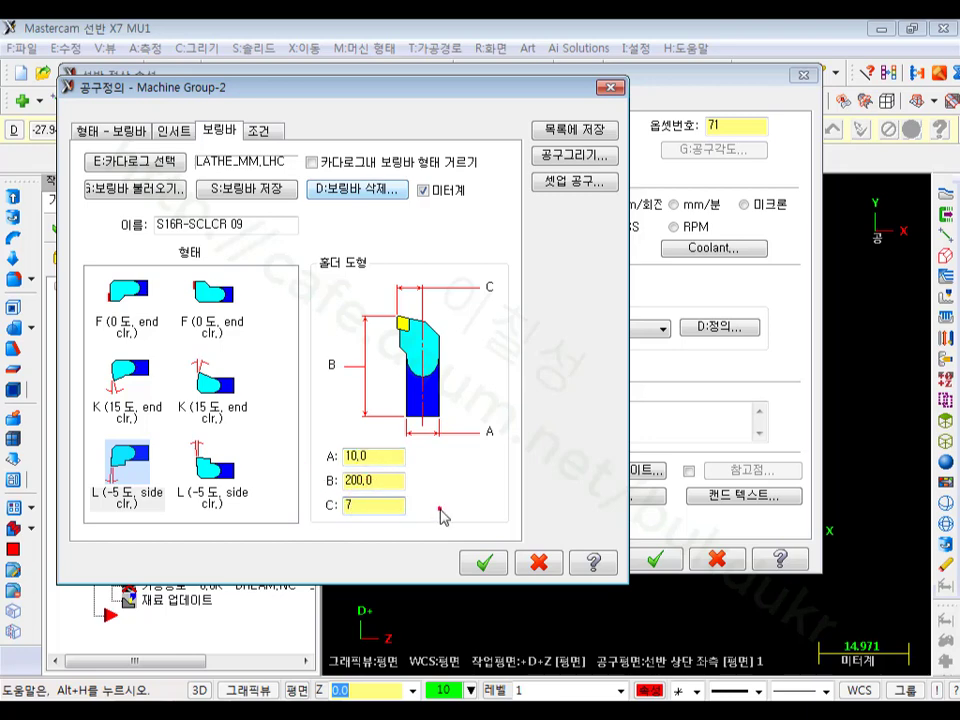
Step: Replace ROUGH with FINISH in the boring bar's tool name and accept the tool definition
{"action": "left_click", "coordinate": [258, 131]}
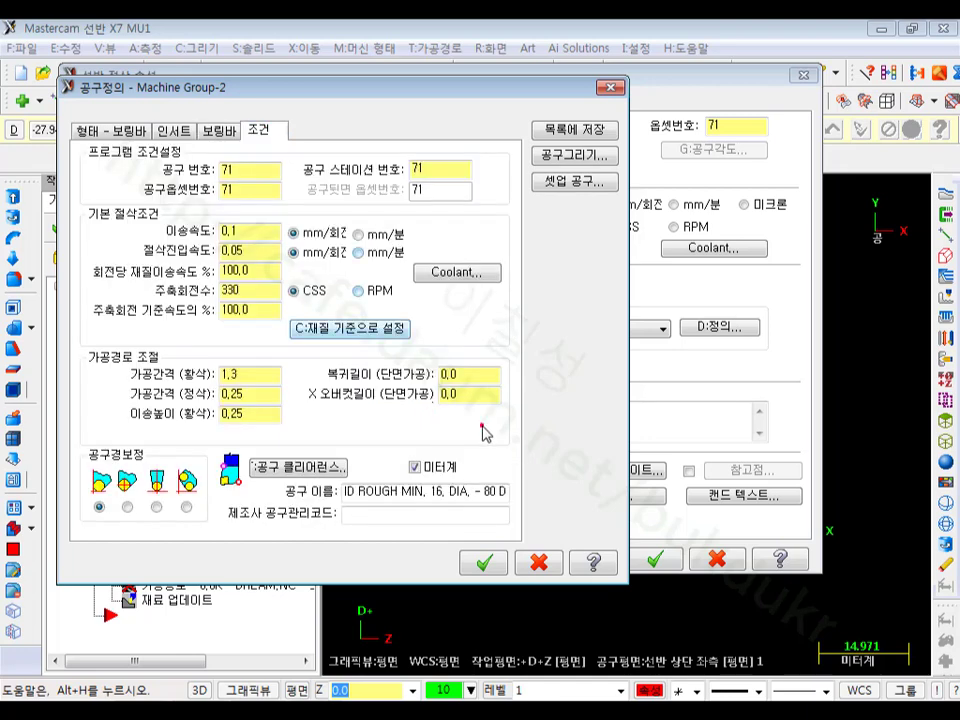
{"action": "double_click", "coordinate": [497, 491]}
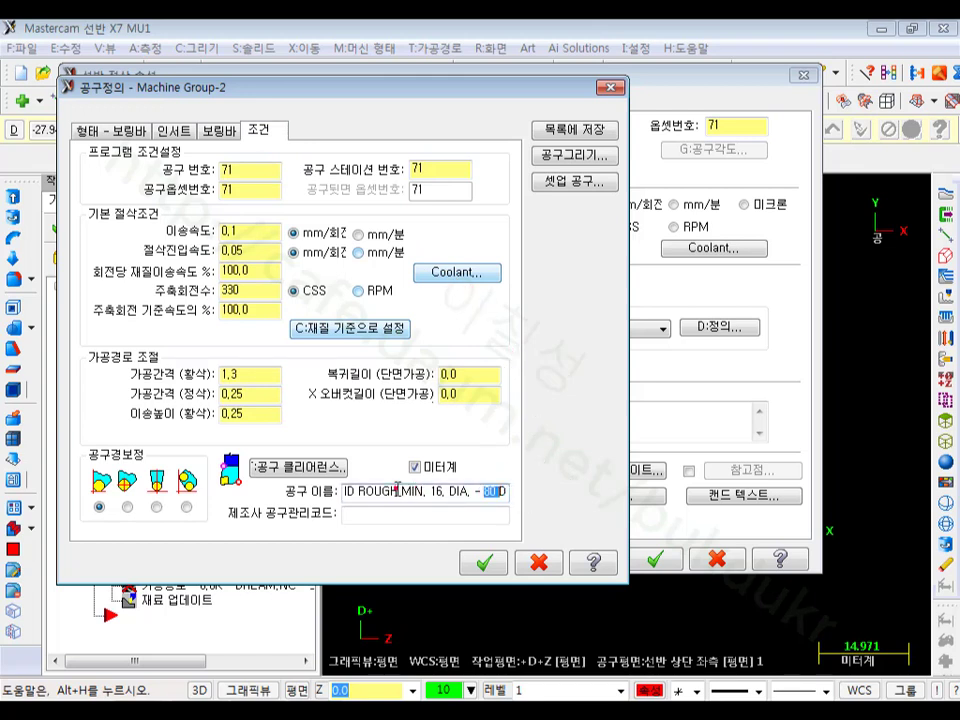
{"action": "mouse_move", "coordinate": [376, 491]}
{"action": "left_mouse_down"}
{"action": "mouse_move", "coordinate": [395, 489]}
{"action": "mouse_move", "coordinate": [362, 490]}
{"action": "left_mouse_up"}
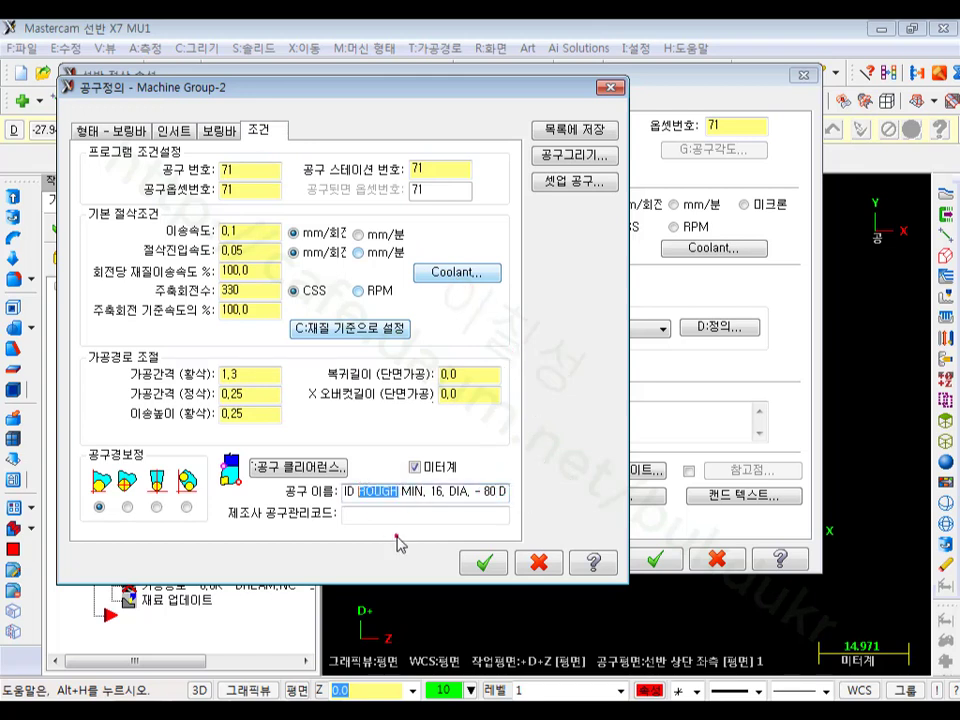
{"action": "type", "text": "황"}
{"action": "key", "text": "BackSpace"}
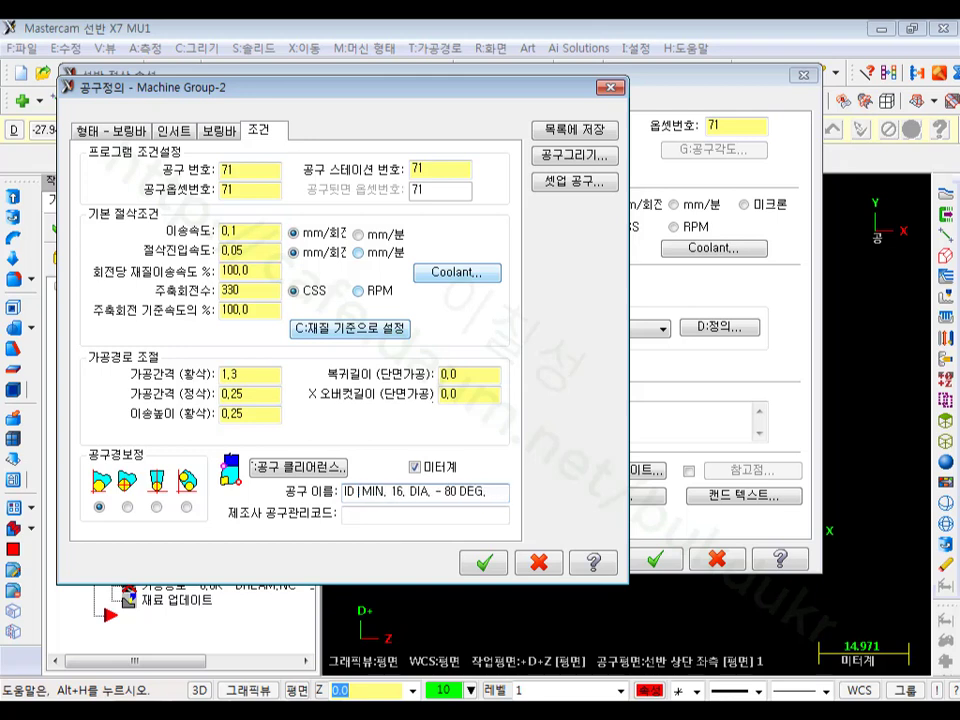
{"action": "type", "text": "FIN"}
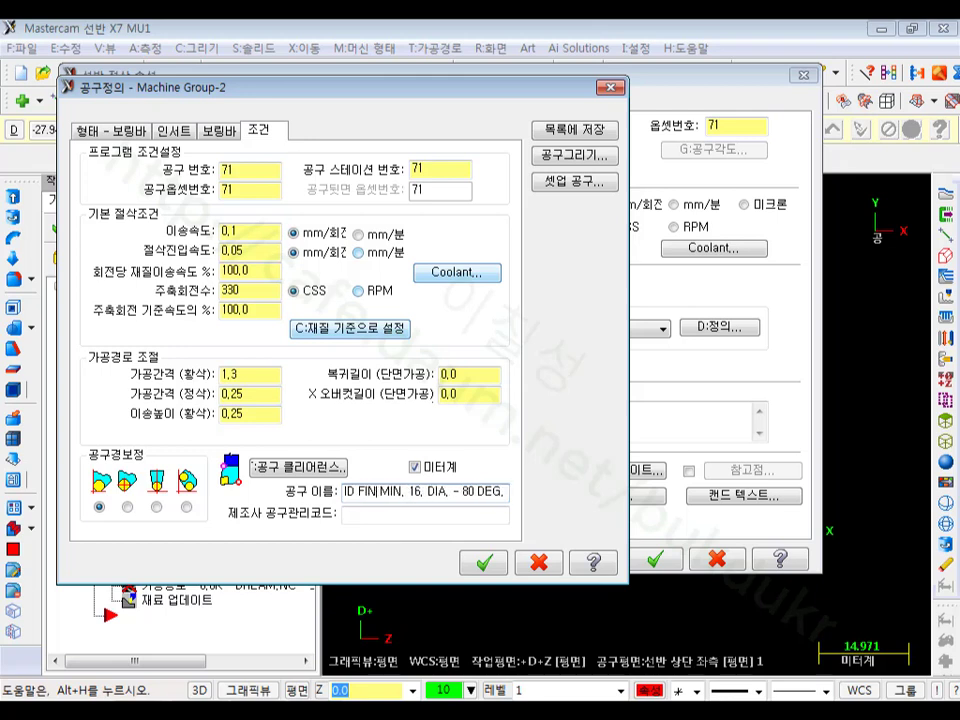
{"action": "type", "text": "ISH"}
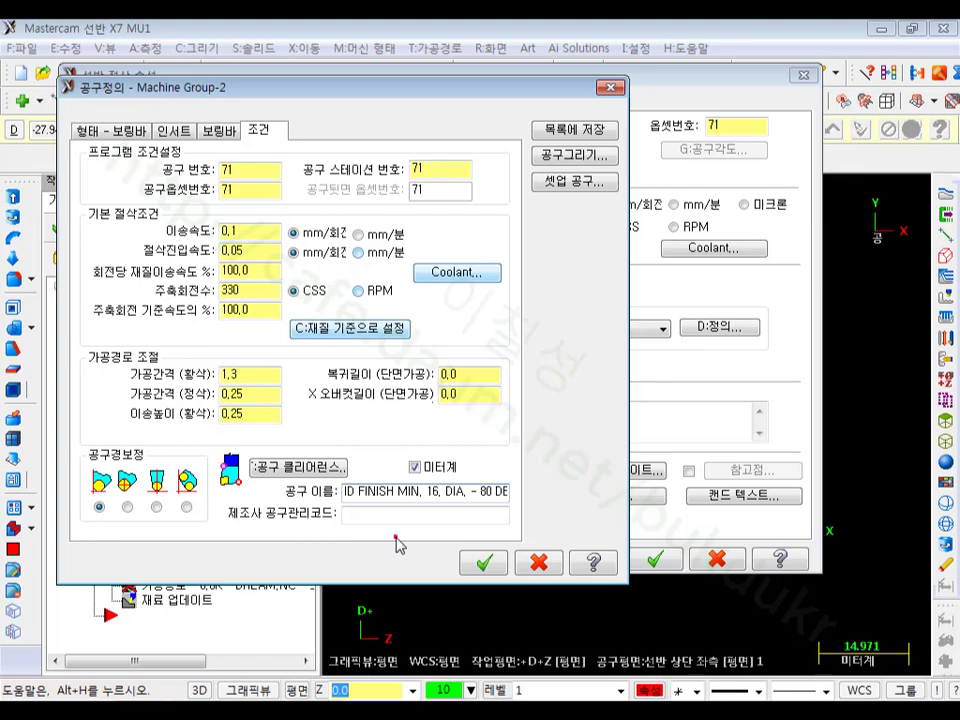
{"action": "left_click", "coordinate": [478, 561]}
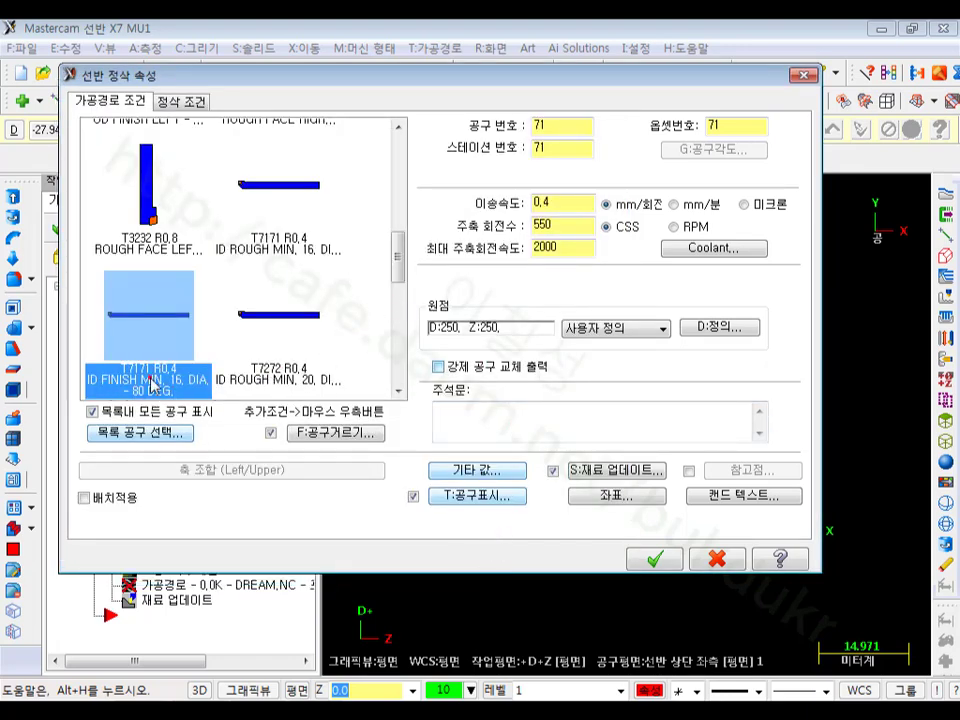
Step: Set the tool number, station number and offset number of the ID FINISH boring bar to 4
{"action": "mouse_move", "coordinate": [396, 253]}
{"action": "left_mouse_down"}
{"action": "mouse_move", "coordinate": [405, 163]}
{"action": "mouse_move", "coordinate": [399, 258]}
{"action": "left_mouse_up"}
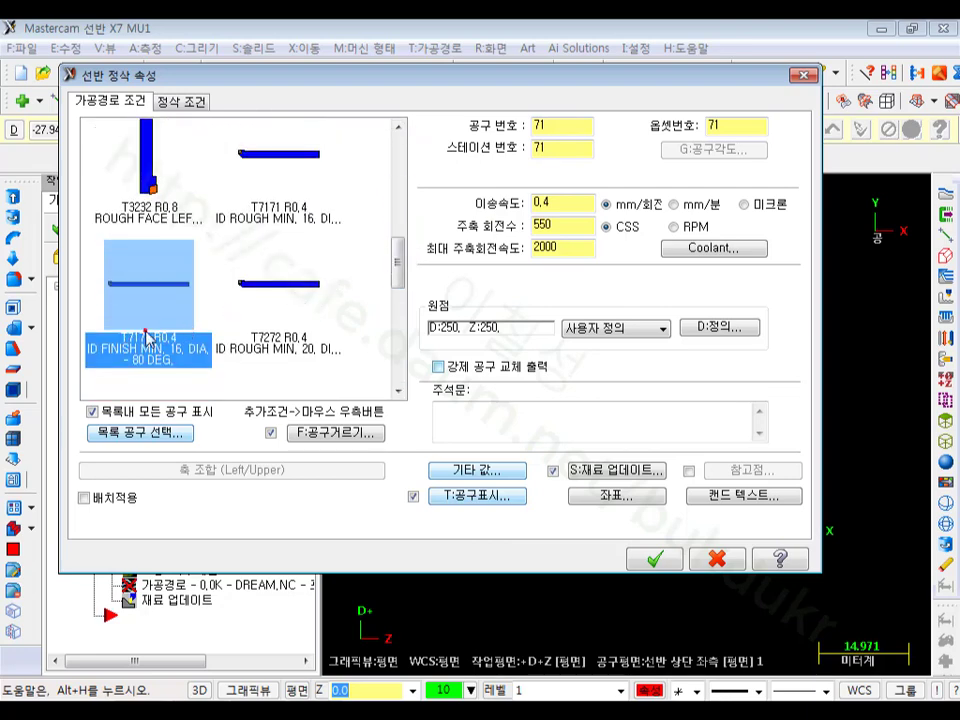
{"action": "double_click", "coordinate": [560, 125]}
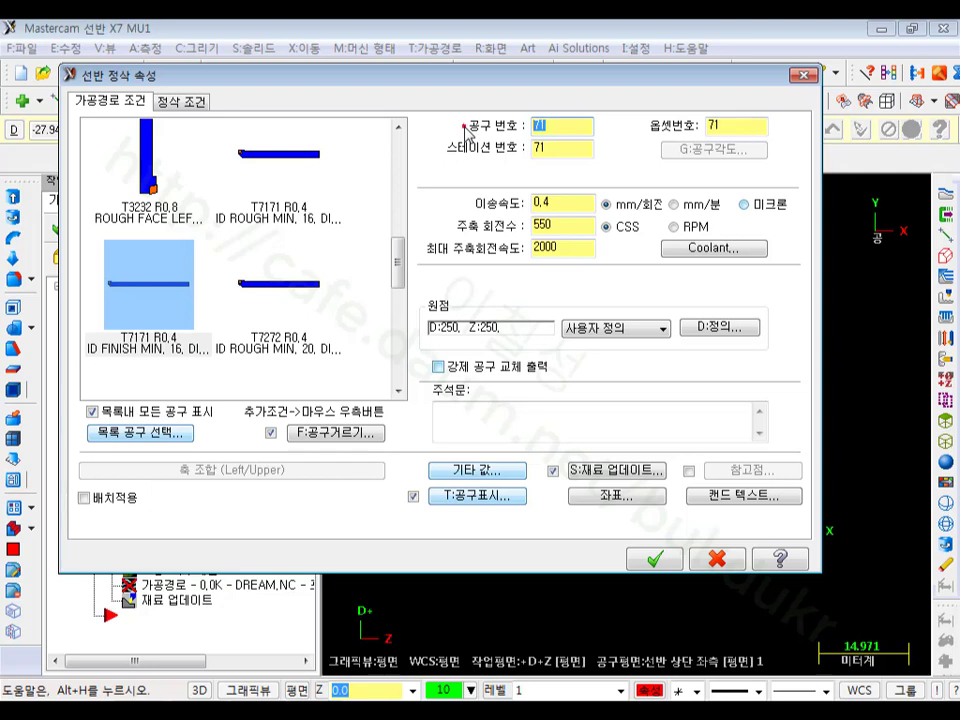
{"action": "double_click", "coordinate": [540, 148]}
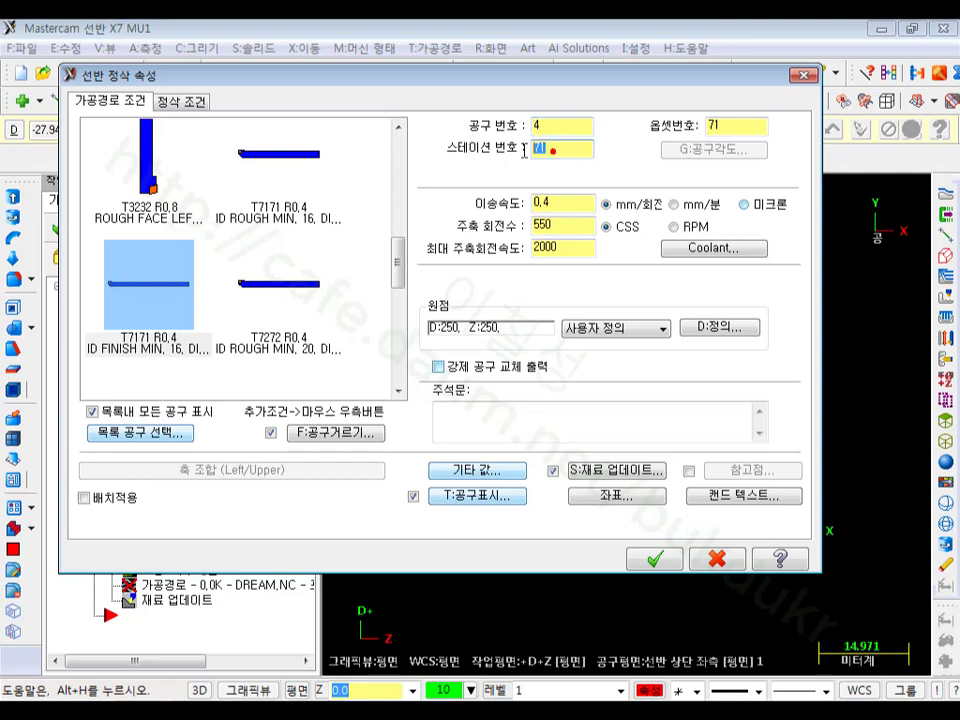
{"action": "type", "text": "4"}
{"action": "double_click", "coordinate": [726, 124]}
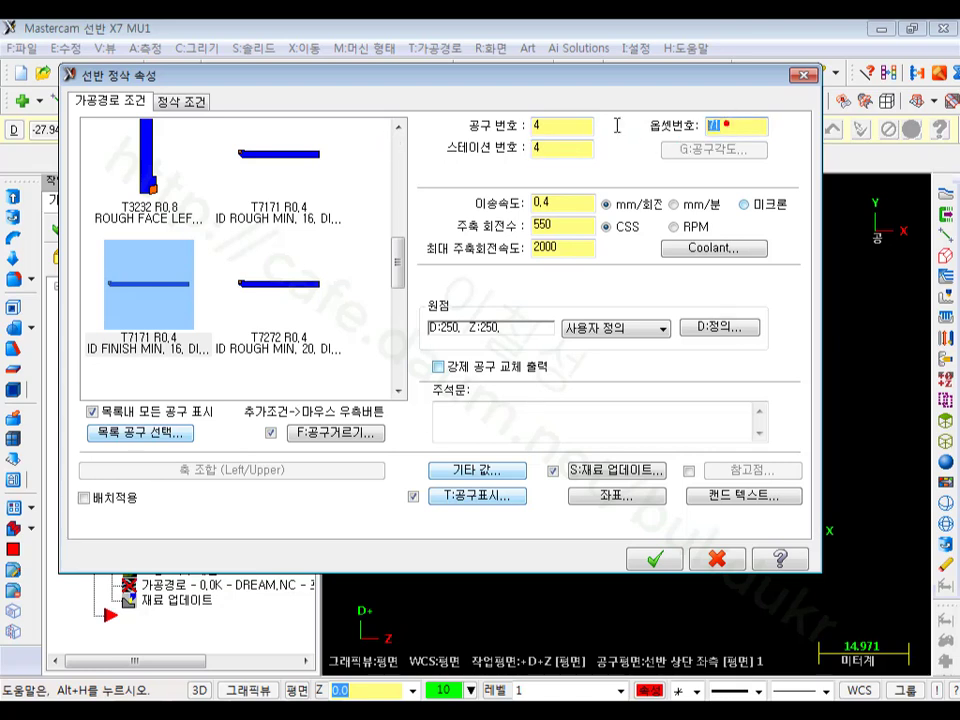
Step: Set the finish operation's feed rate to 0.15 mm/rev and its spindle speed to 150 CSS
{"action": "left_click", "coordinate": [568, 204]}
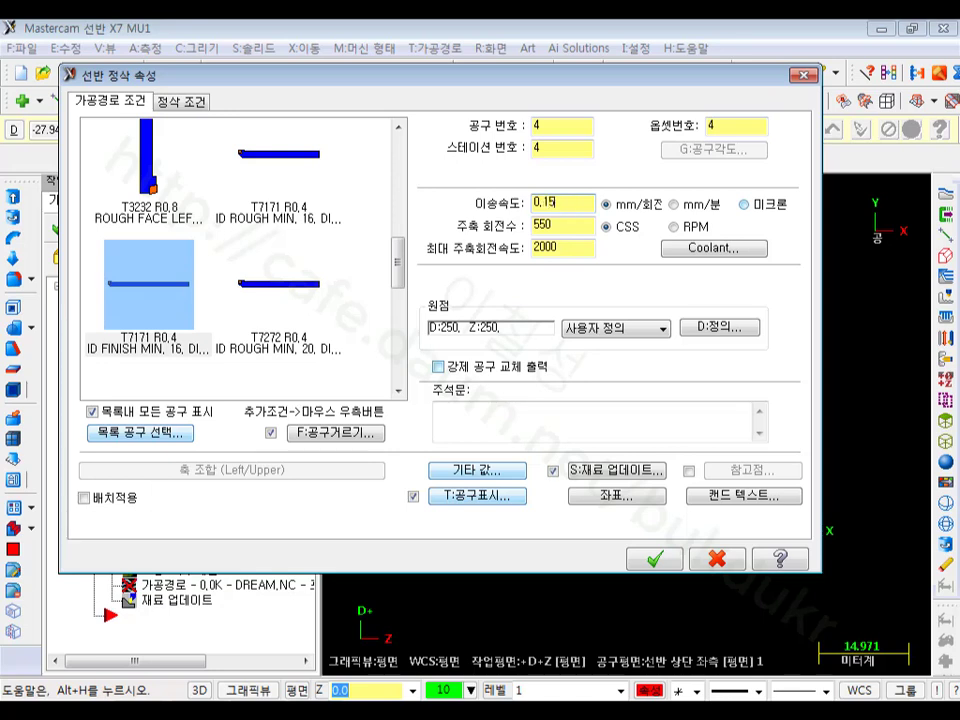
{"action": "double_click", "coordinate": [560, 224]}
{"action": "type", "text": "1"}
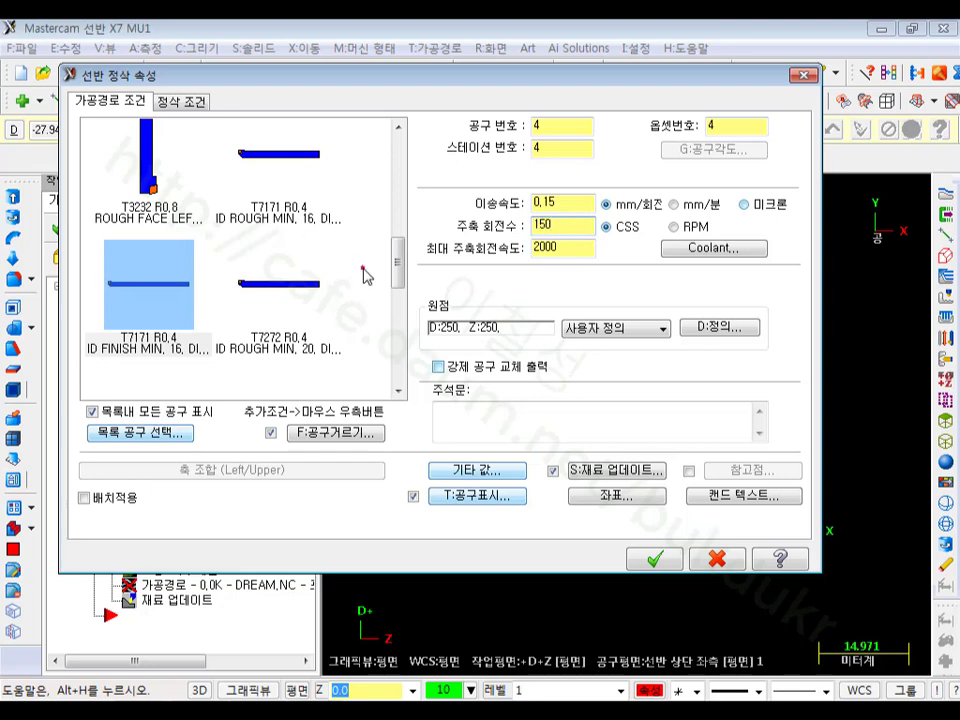
{"action": "left_click", "coordinate": [572, 256]}
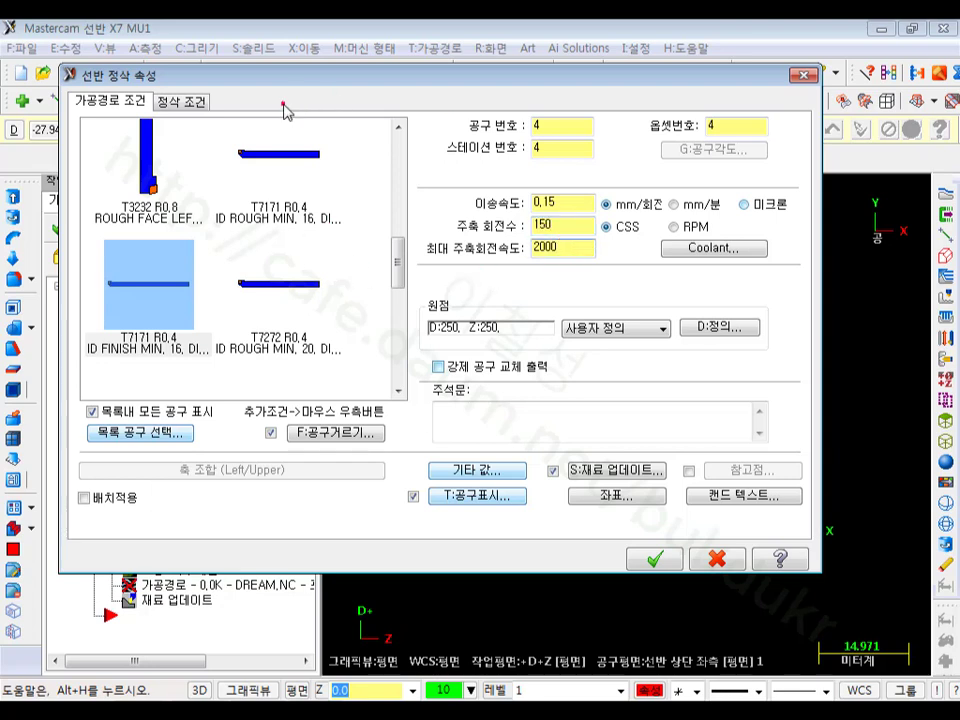
Step: Set the finish lead-in vector to an angle of -135° and shorten the contour start by 0.5
{"action": "left_click", "coordinate": [200, 105]}
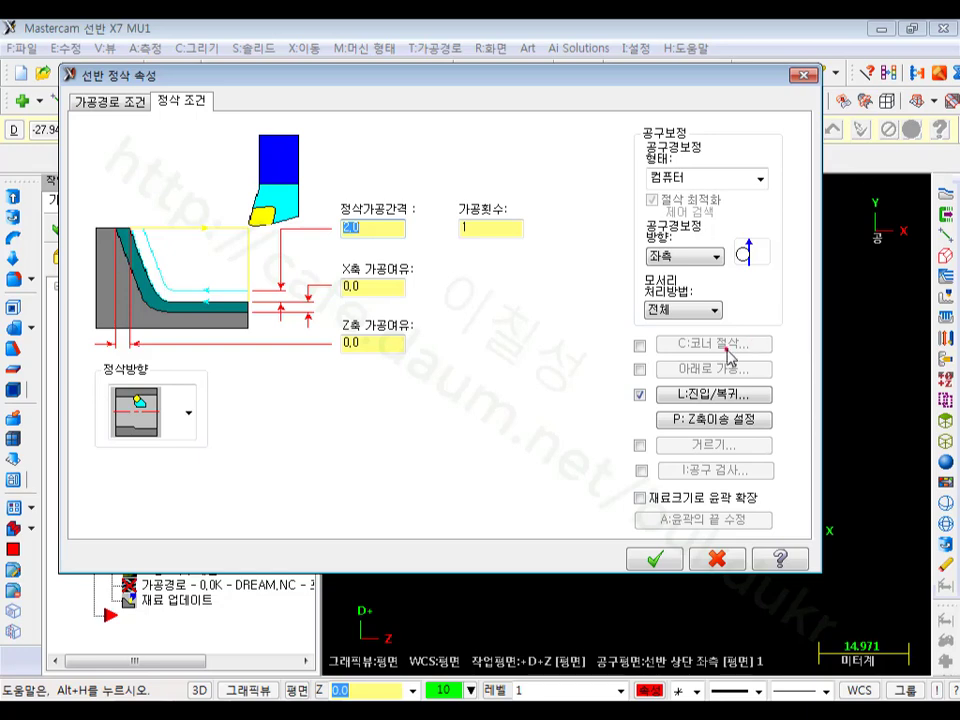
{"action": "left_click", "coordinate": [660, 398]}
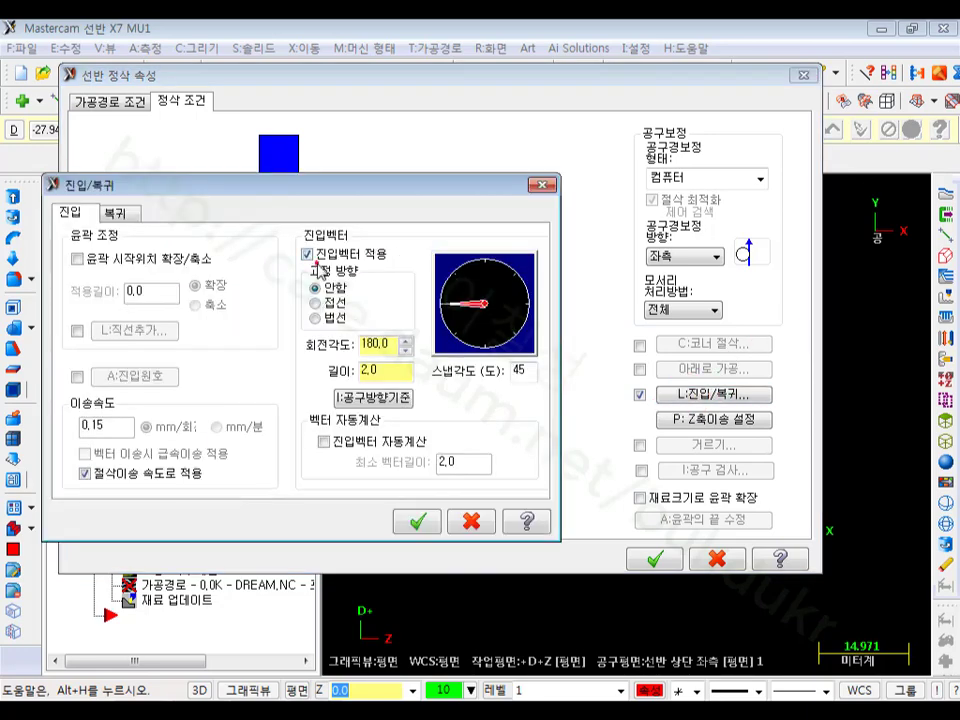
{"action": "left_click", "coordinate": [463, 330]}
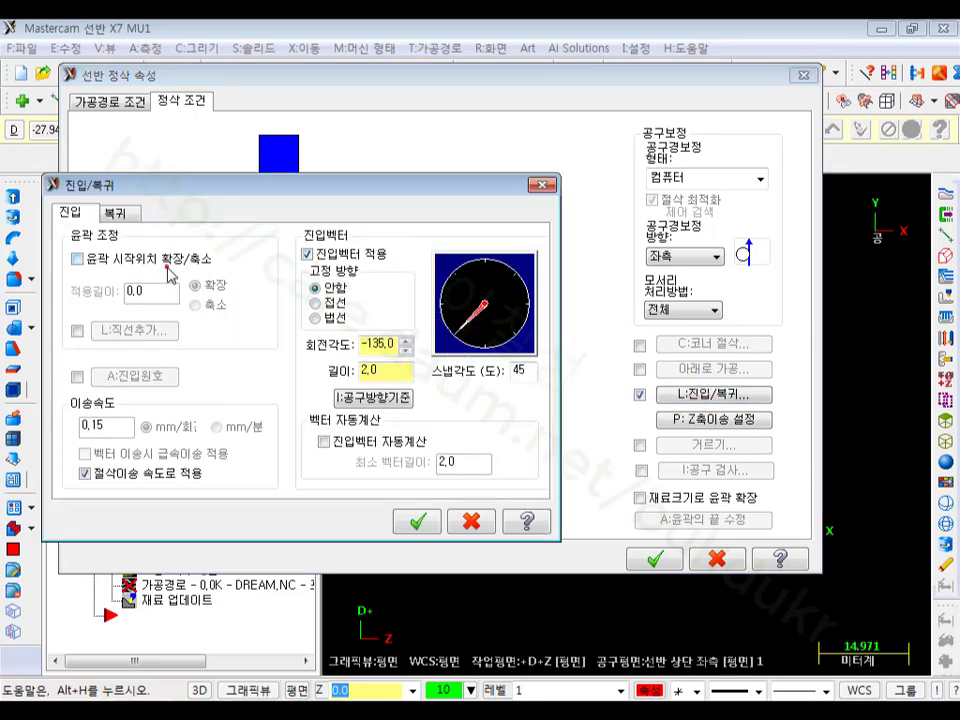
{"action": "left_click", "coordinate": [80, 259]}
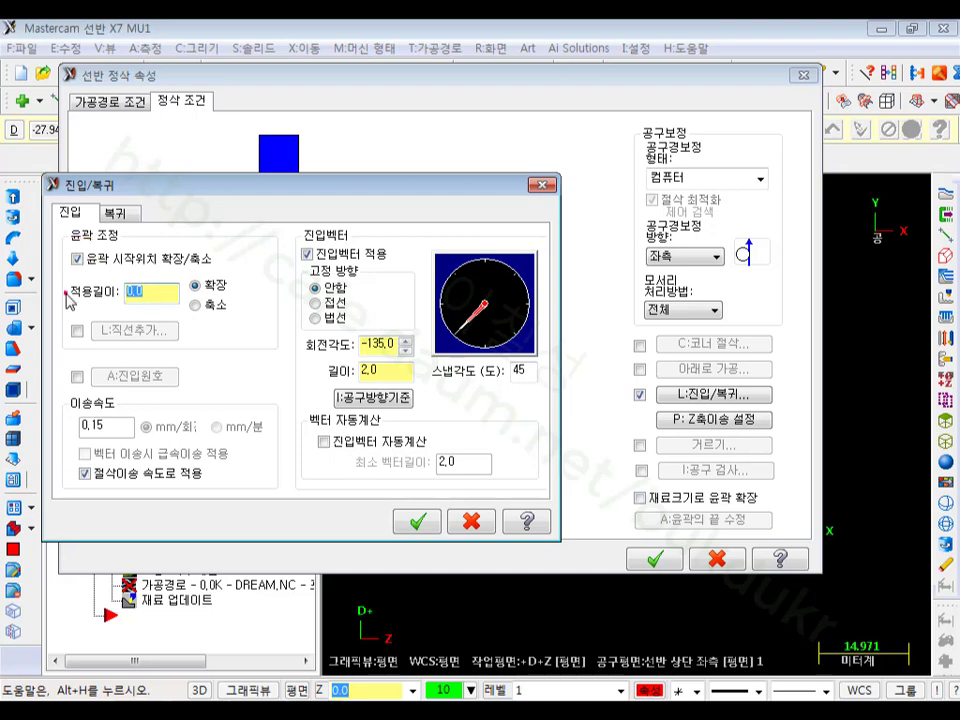
{"action": "type", "text": "0."}
{"action": "left_click", "coordinate": [194, 305]}
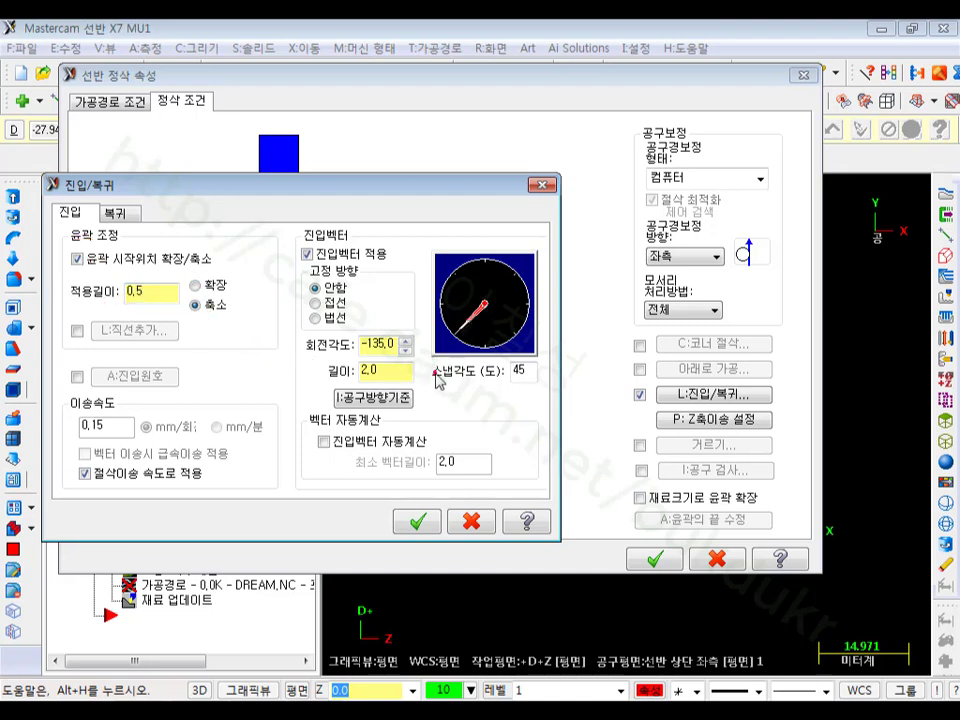
Step: Try a lead-out vector at 135° with length 1 and the contour end shortened by 0.2
{"action": "left_click", "coordinate": [138, 215]}
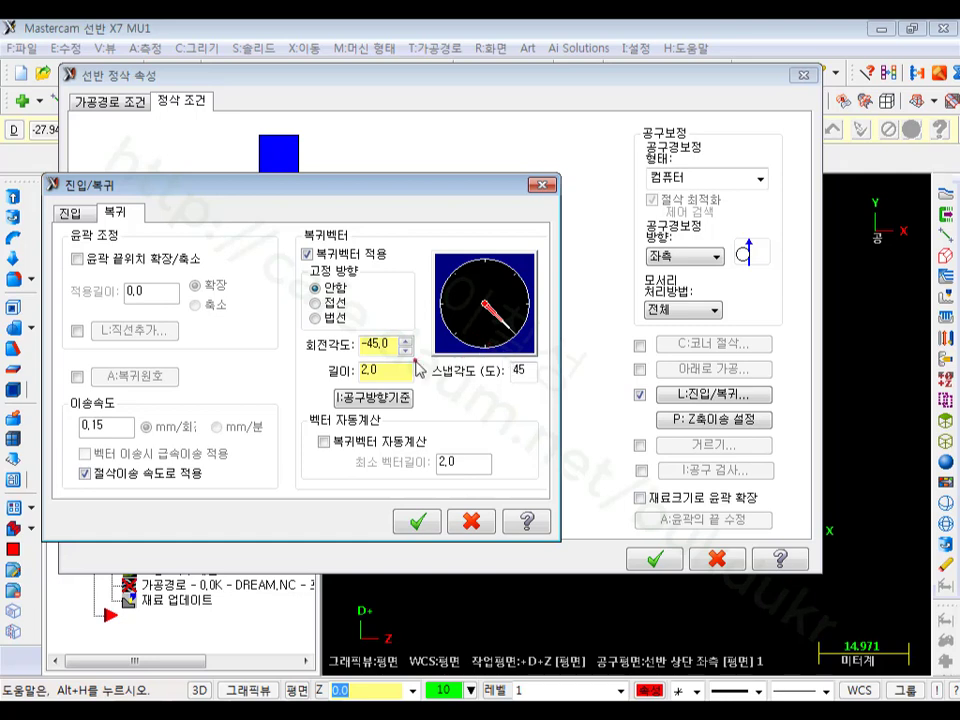
{"action": "left_click", "coordinate": [513, 325]}
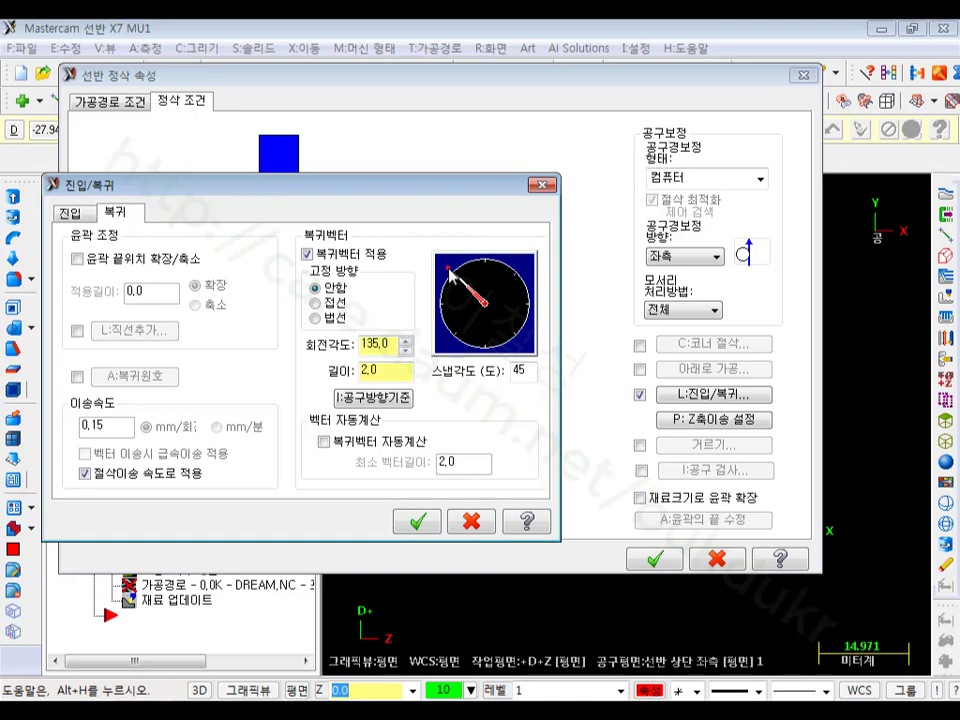
{"action": "left_click", "coordinate": [78, 259]}
{"action": "key", "text": "Tab"}
{"action": "type", "text": "0"}
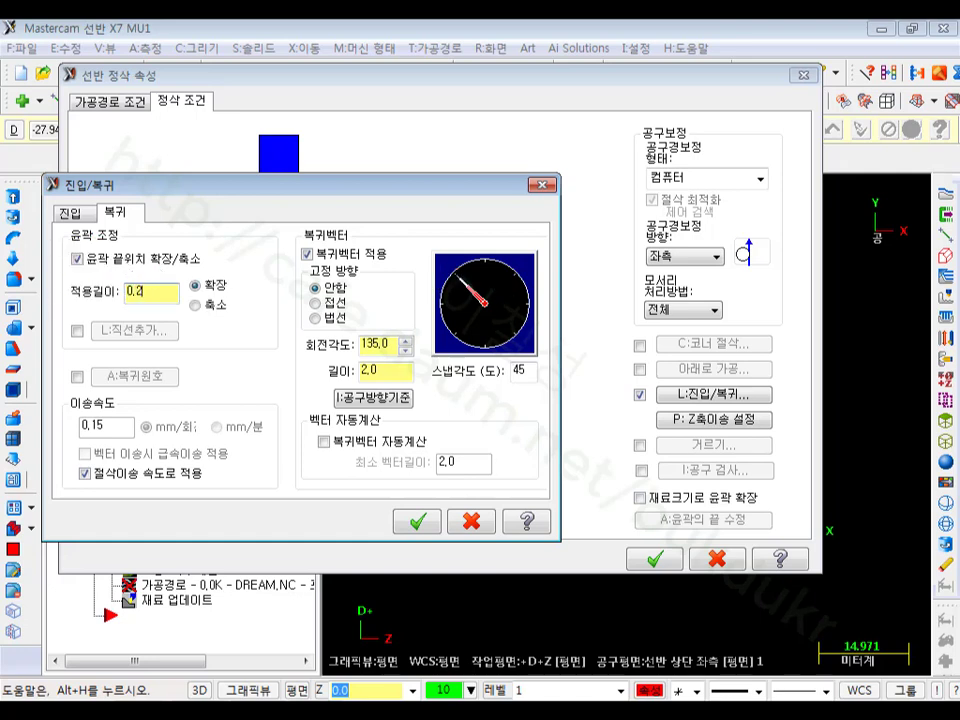
{"action": "left_click", "coordinate": [212, 305]}
{"action": "left_click_drag", "start_coordinate": [387, 371], "coordinate": [366, 370]}
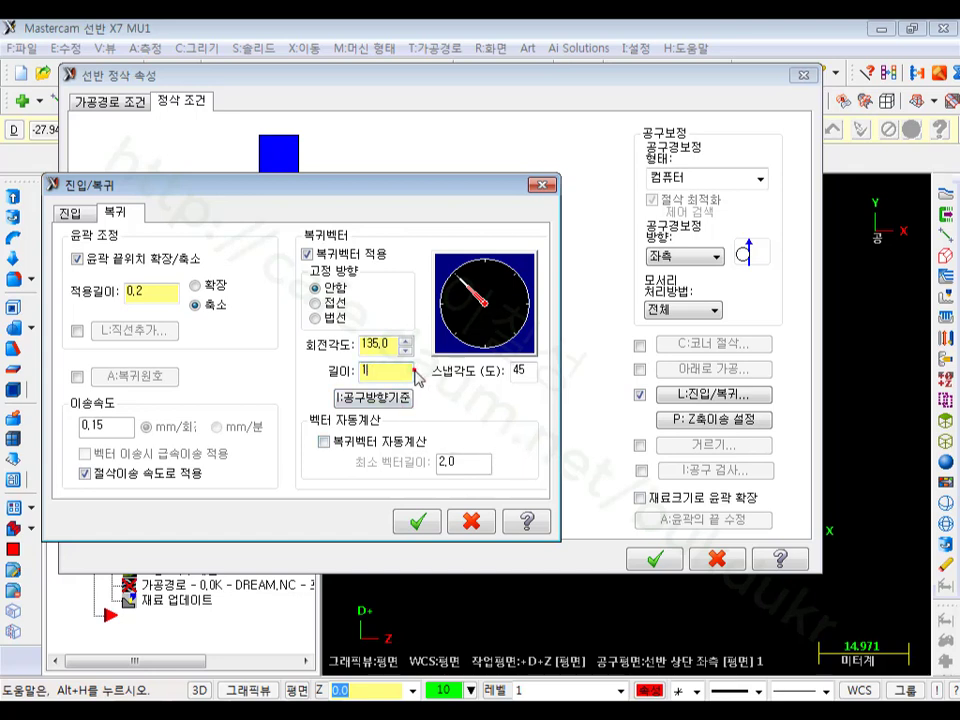
Step: Generate the finish toolpath with a lead-out vector at -90° and length 2, without any contour end adjustment
{"action": "left_click", "coordinate": [77, 259]}
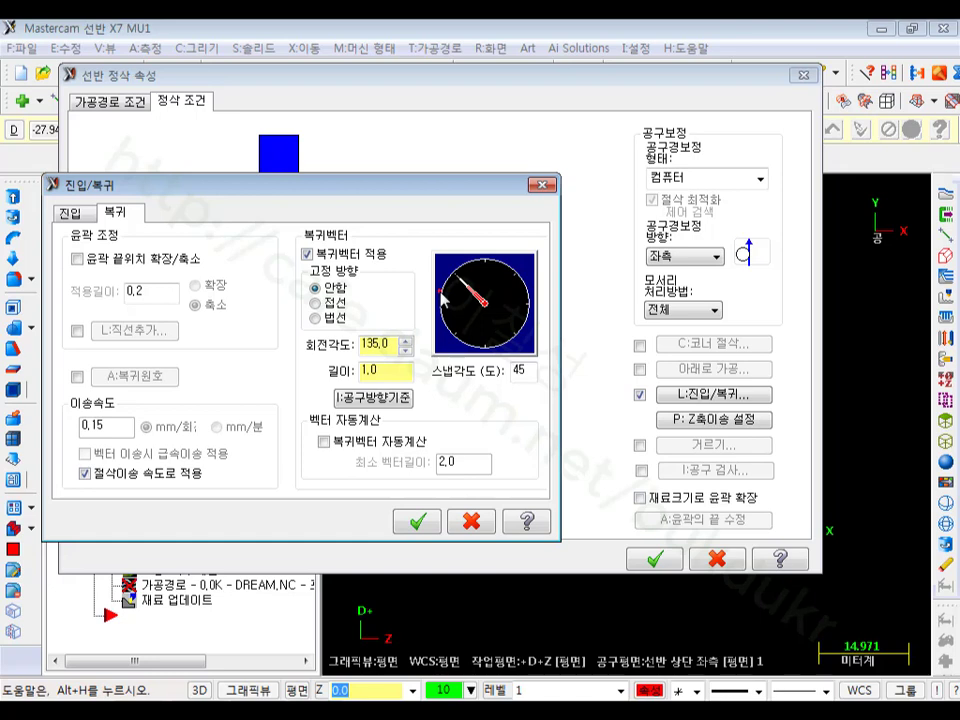
{"action": "left_click", "coordinate": [486, 328]}
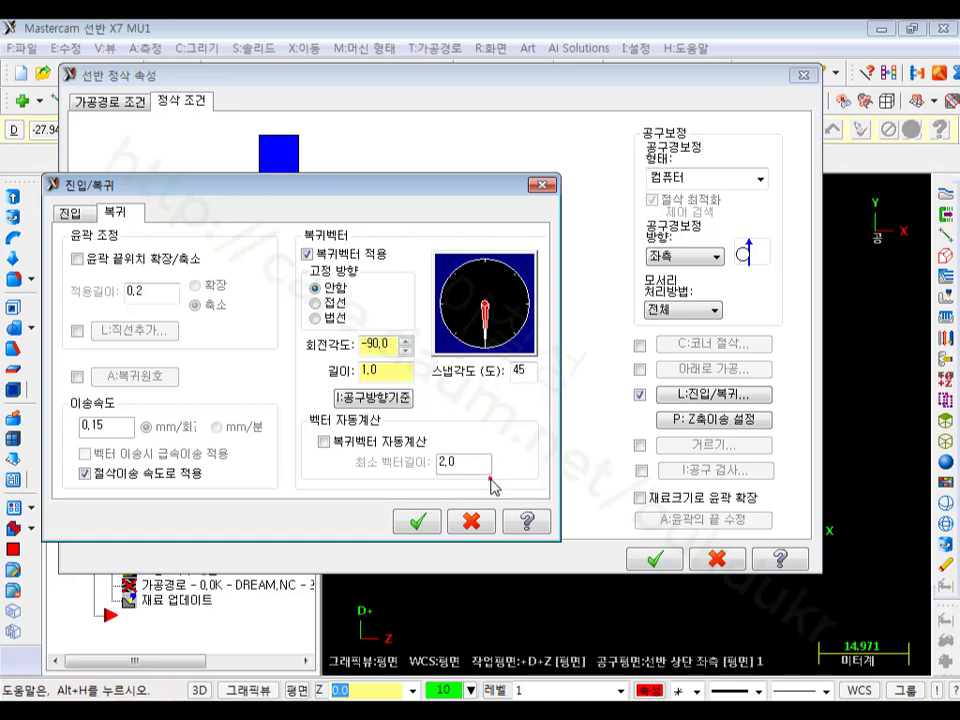
{"action": "left_click", "coordinate": [424, 522]}
{"action": "key", "text": "Delete"}
{"action": "key", "text": "Delete"}
{"action": "key", "text": "Delete"}
{"action": "type", "text": "2"}
{"action": "left_click", "coordinate": [433, 528]}
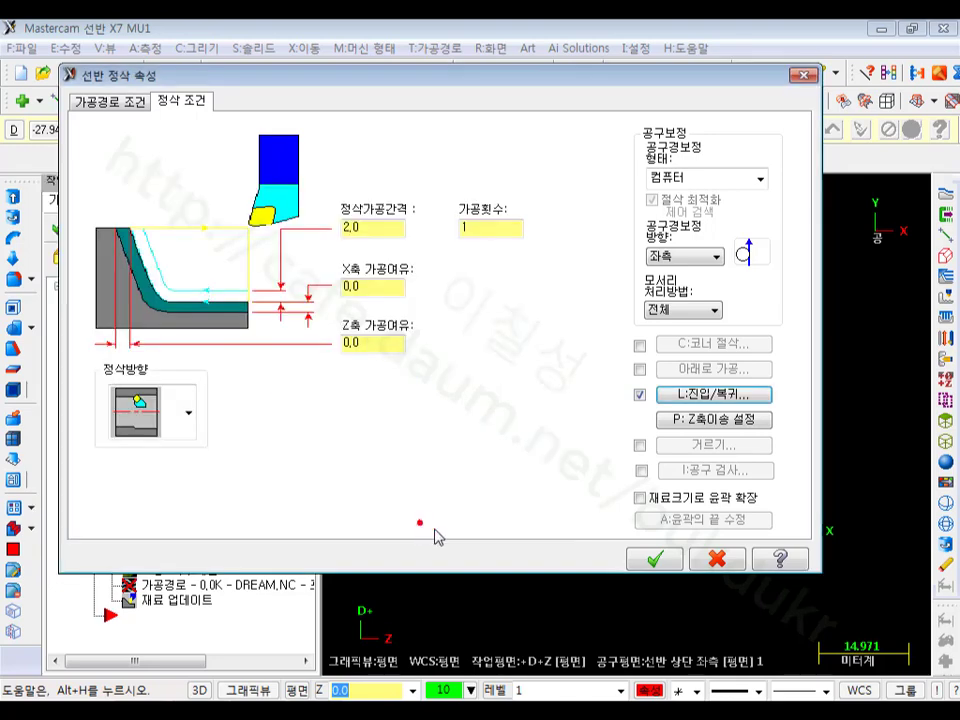
{"action": "left_click", "coordinate": [653, 563]}
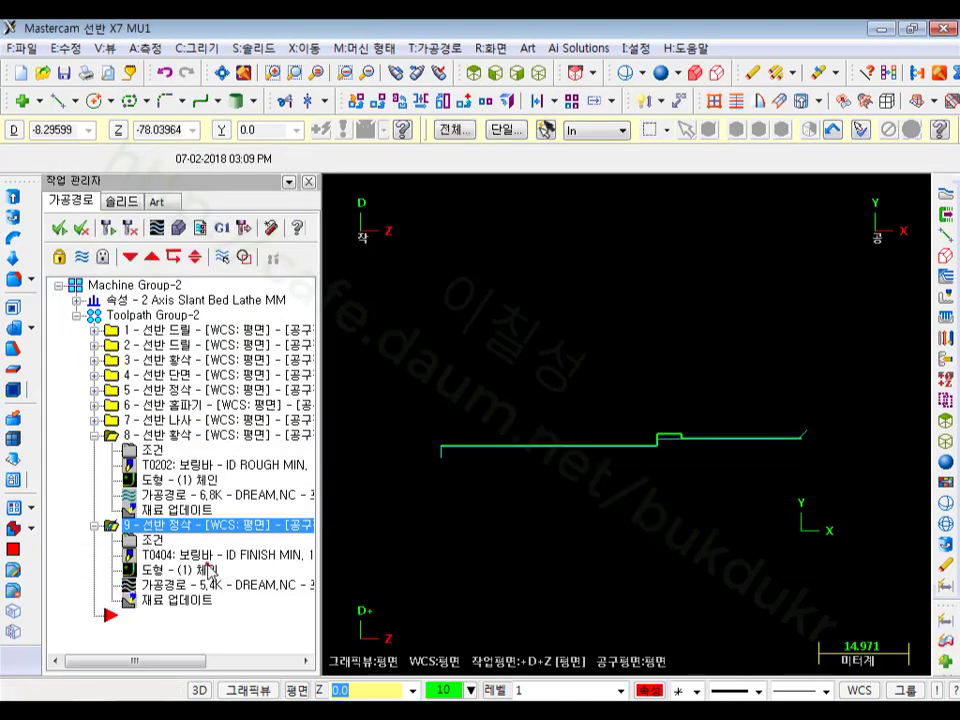
Step: Backplot the finish toolpath and examine how the boring bar leaves the inner end of the bore
{"action": "left_click", "coordinate": [155, 228]}
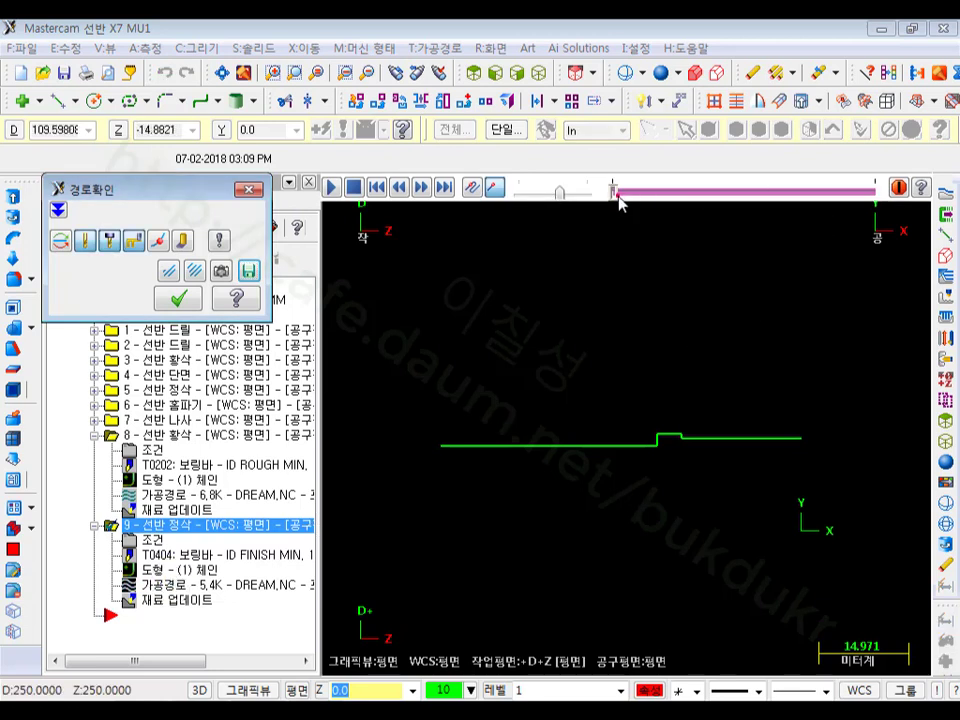
{"action": "left_click_drag", "start_coordinate": [615, 192], "coordinate": [810, 190]}
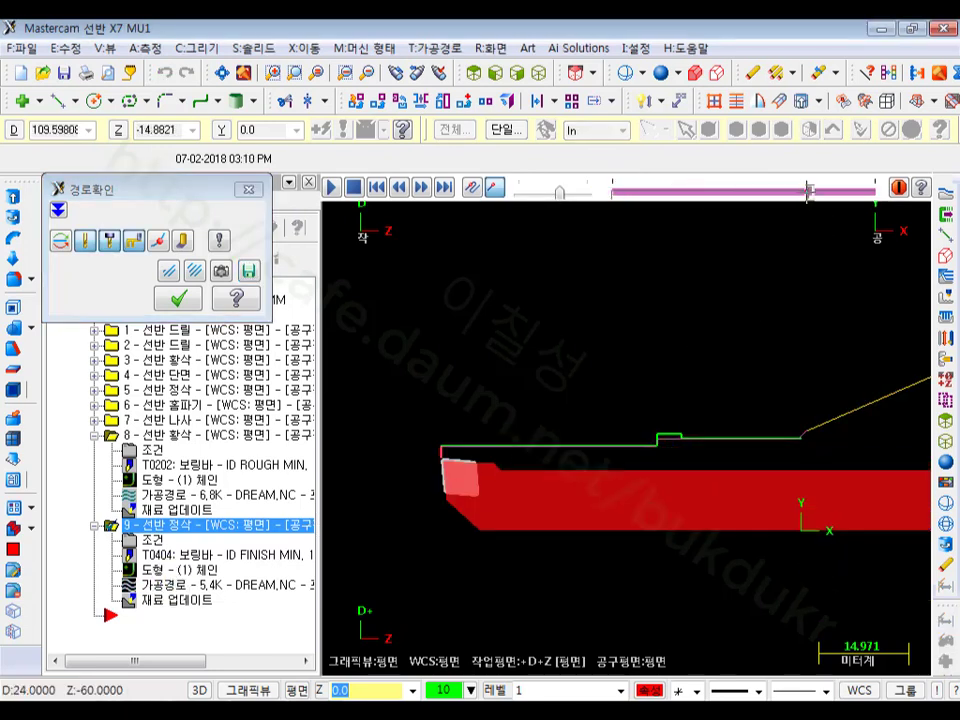
{"action": "scroll", "coordinate": [435, 420], "scroll_direction": "up", "scroll_amount": 8}
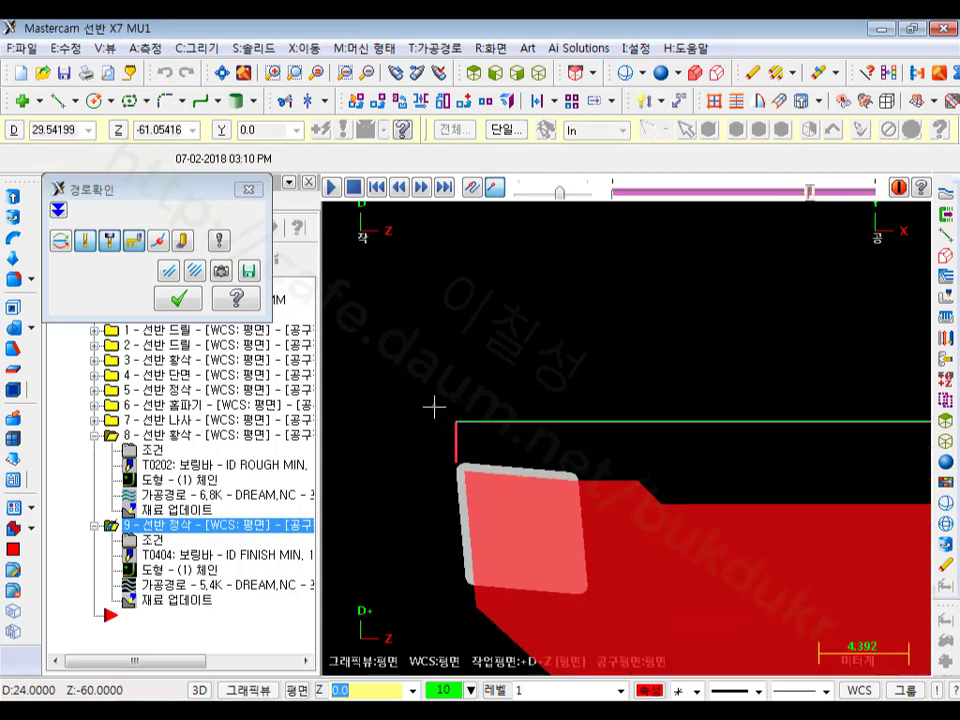
{"action": "scroll", "coordinate": [451, 429], "scroll_direction": "up", "scroll_amount": 3}
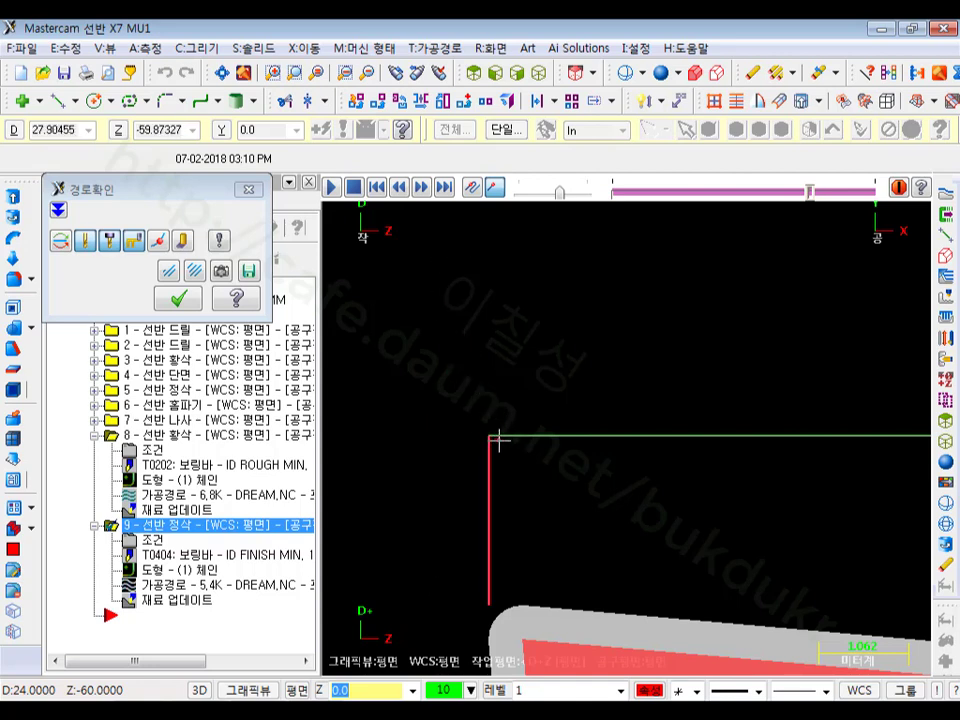
{"action": "scroll", "coordinate": [584, 298], "scroll_direction": "up", "scroll_amount": 3}
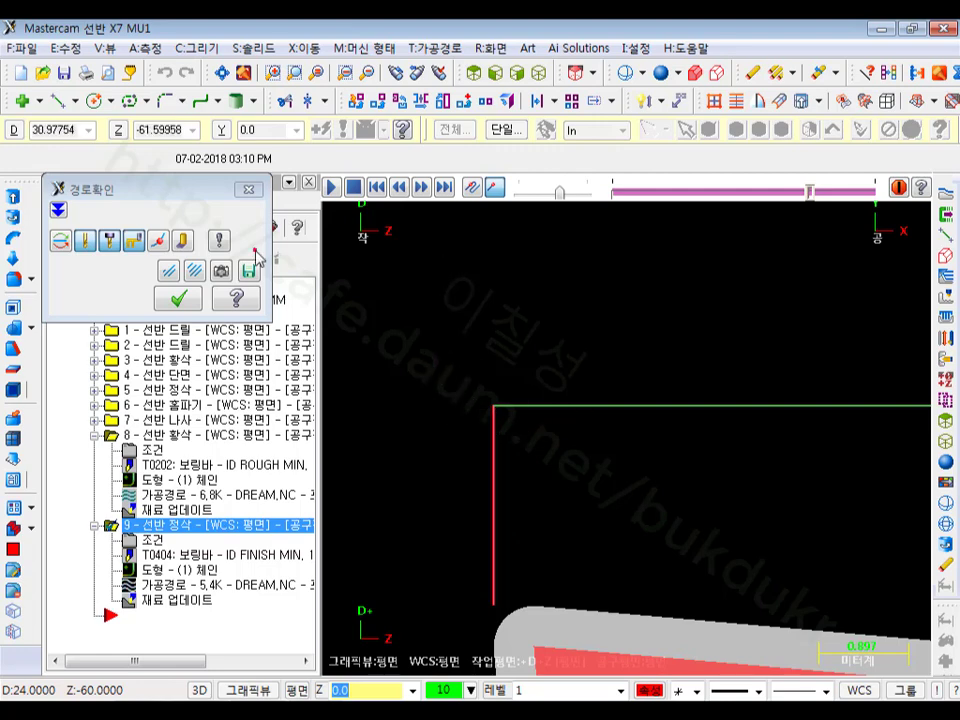
{"action": "left_click", "coordinate": [181, 298]}
Step: Draw a vertical line about 0.78 mm long upward from the inner end point of the bore contour
{"action": "scroll", "coordinate": [532, 406], "scroll_direction": "up", "scroll_amount": 2}
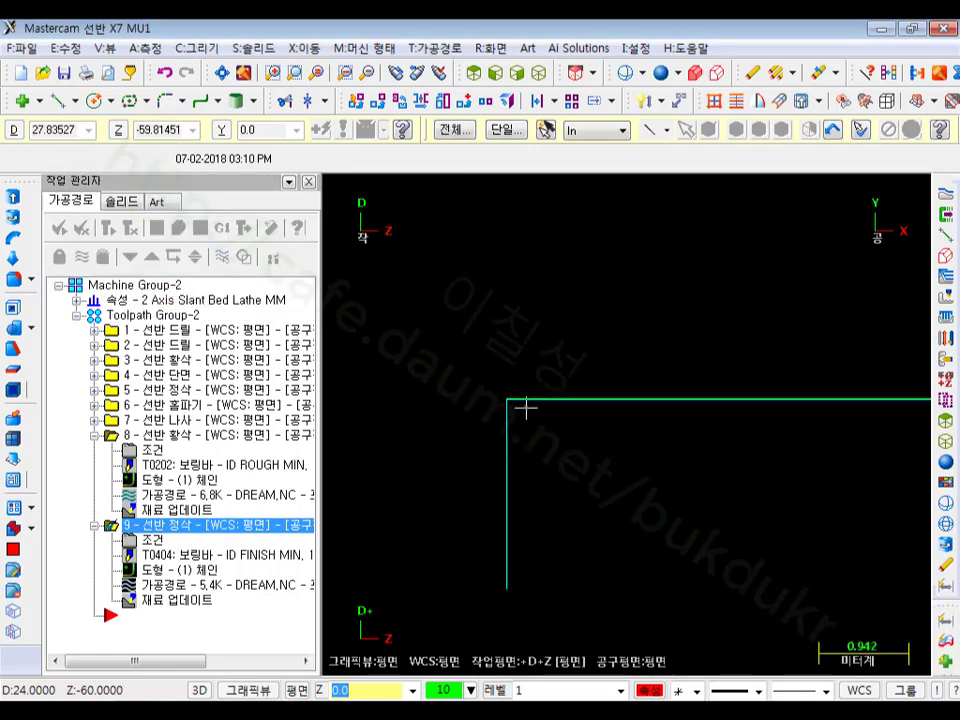
{"action": "scroll", "coordinate": [505, 390], "scroll_direction": "up", "scroll_amount": 4}
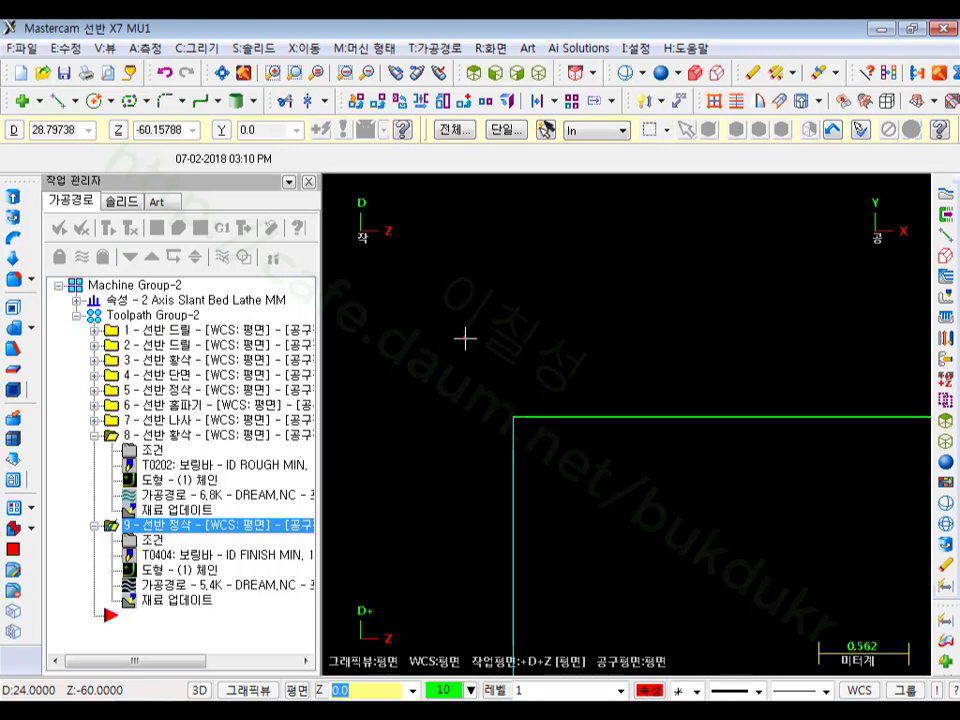
{"action": "left_click", "coordinate": [57, 103]}
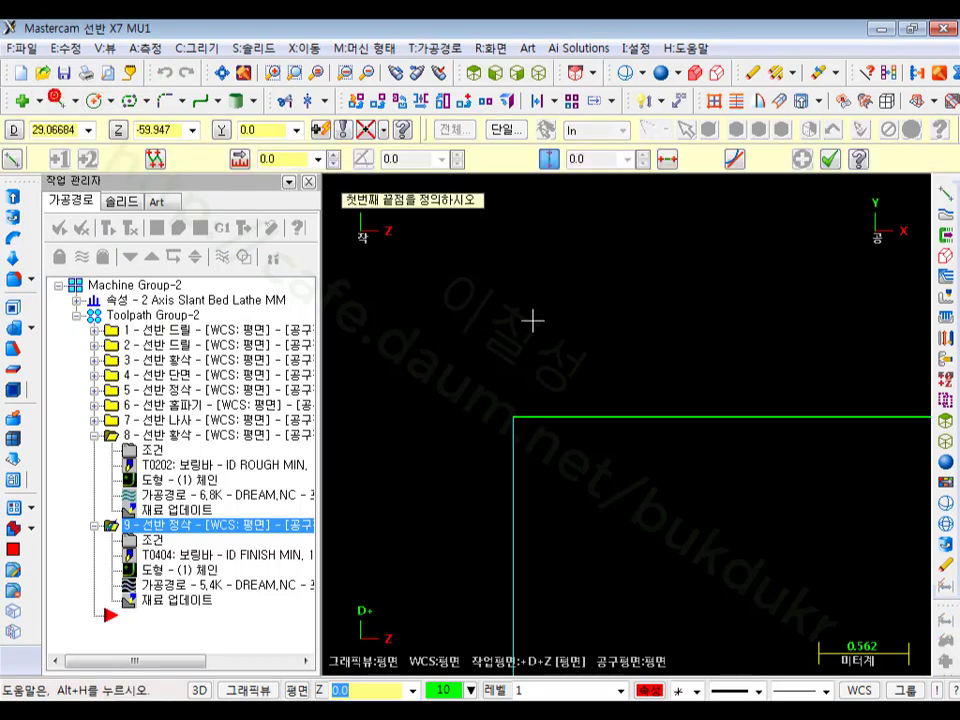
{"action": "left_click", "coordinate": [513, 416]}
{"action": "left_click", "coordinate": [513, 292]}
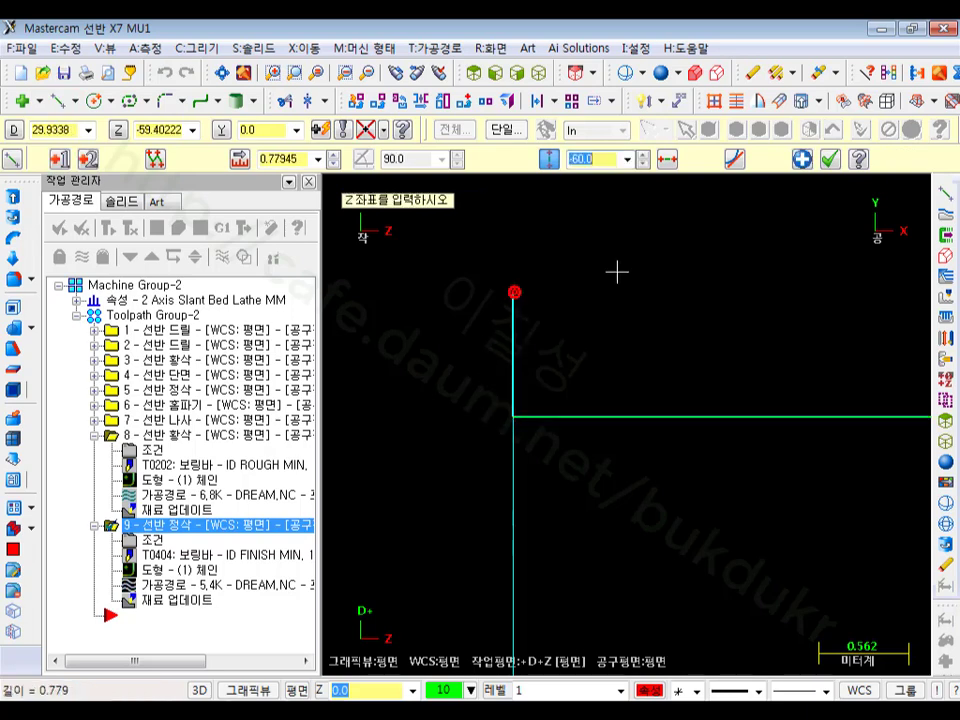
{"action": "left_click", "coordinate": [829, 159]}
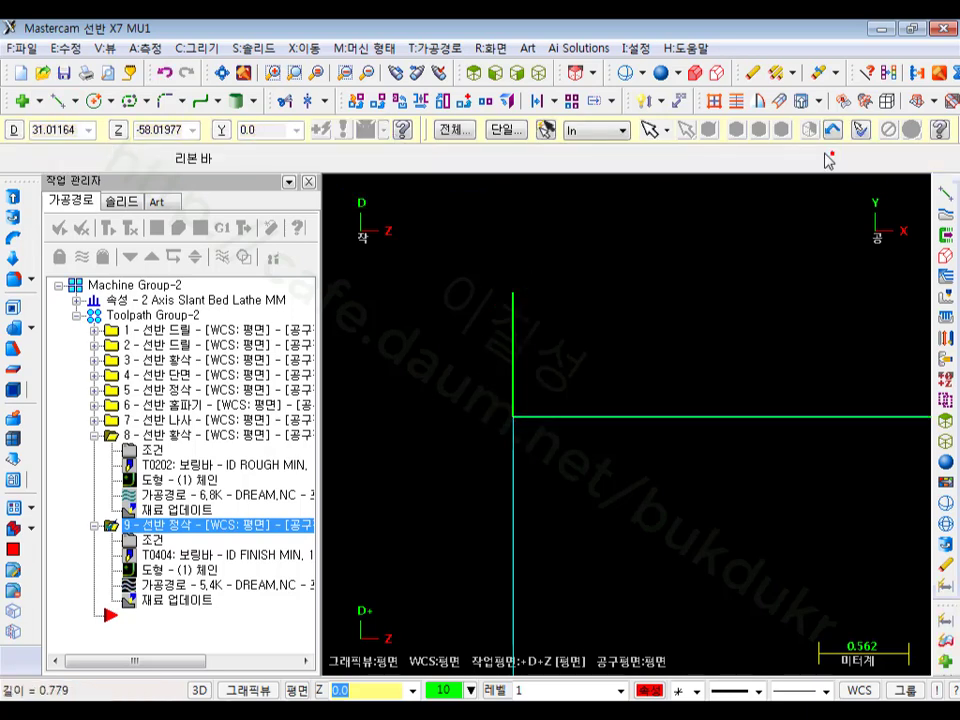
Step: Add a 0.2 mm single-distance chamfer, without trimming, between the short vertical line and the bore line
{"action": "left_click", "coordinate": [183, 101]}
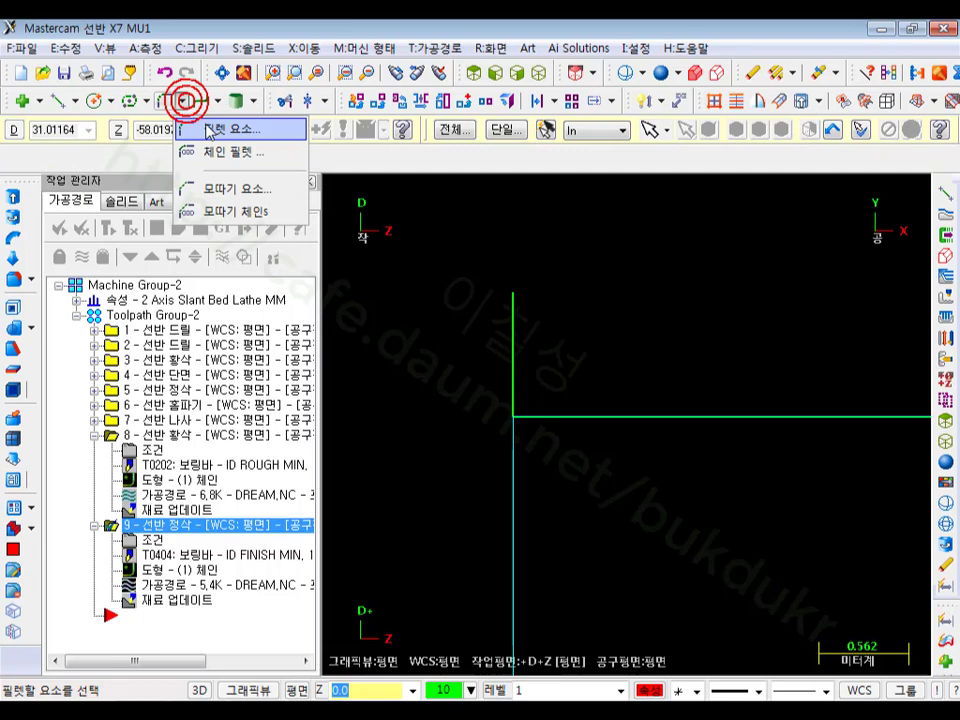
{"action": "left_click", "coordinate": [214, 188]}
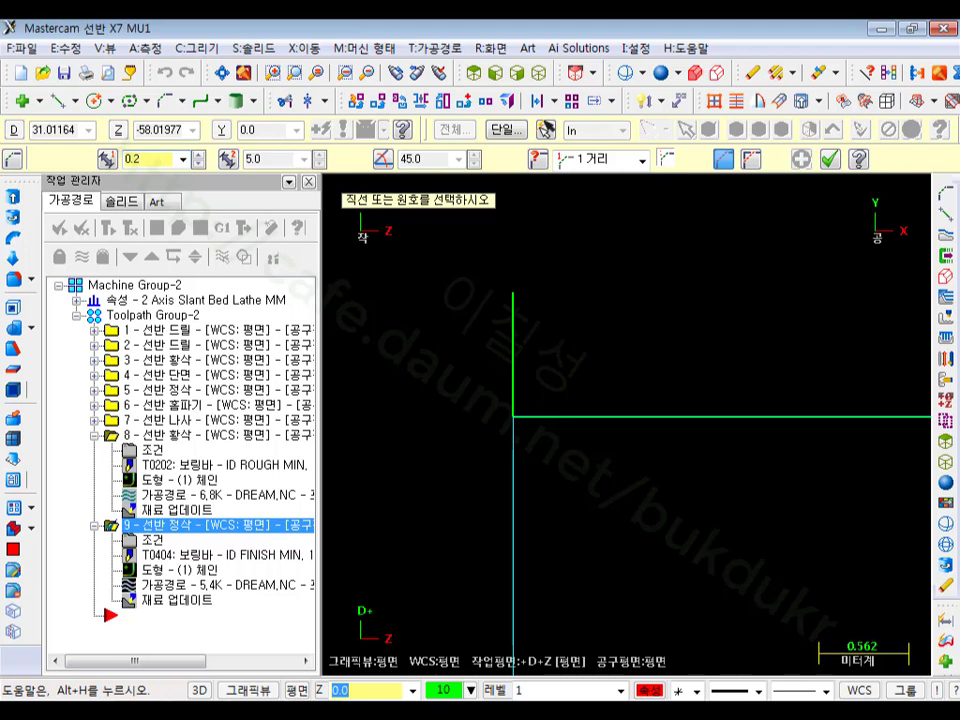
{"action": "left_click", "coordinate": [518, 364]}
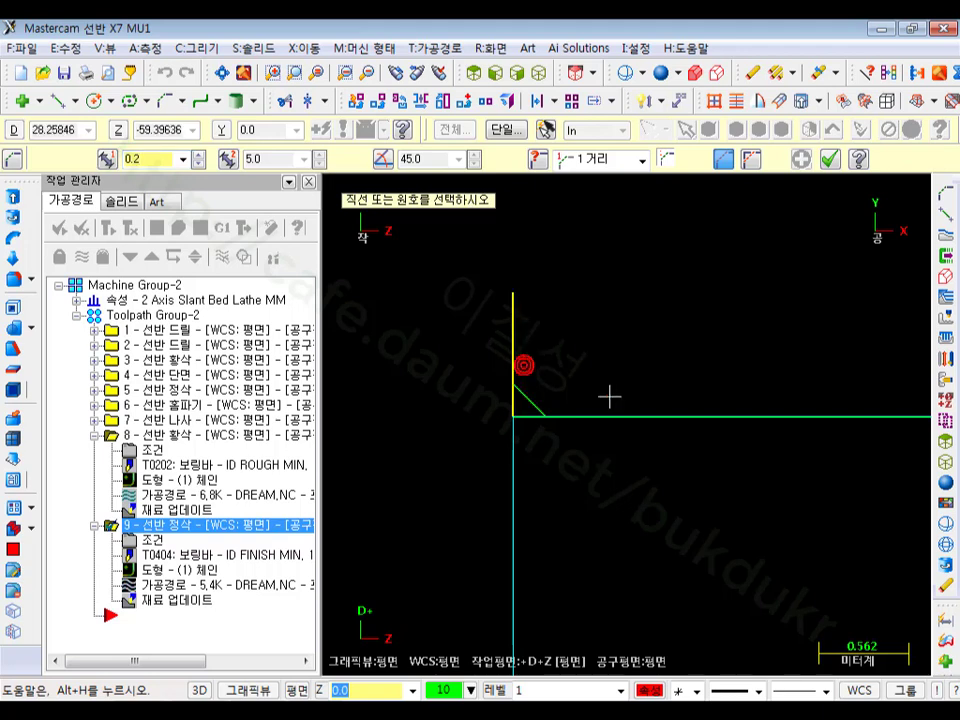
{"action": "left_click", "coordinate": [617, 404]}
{"action": "left_click", "coordinate": [750, 159]}
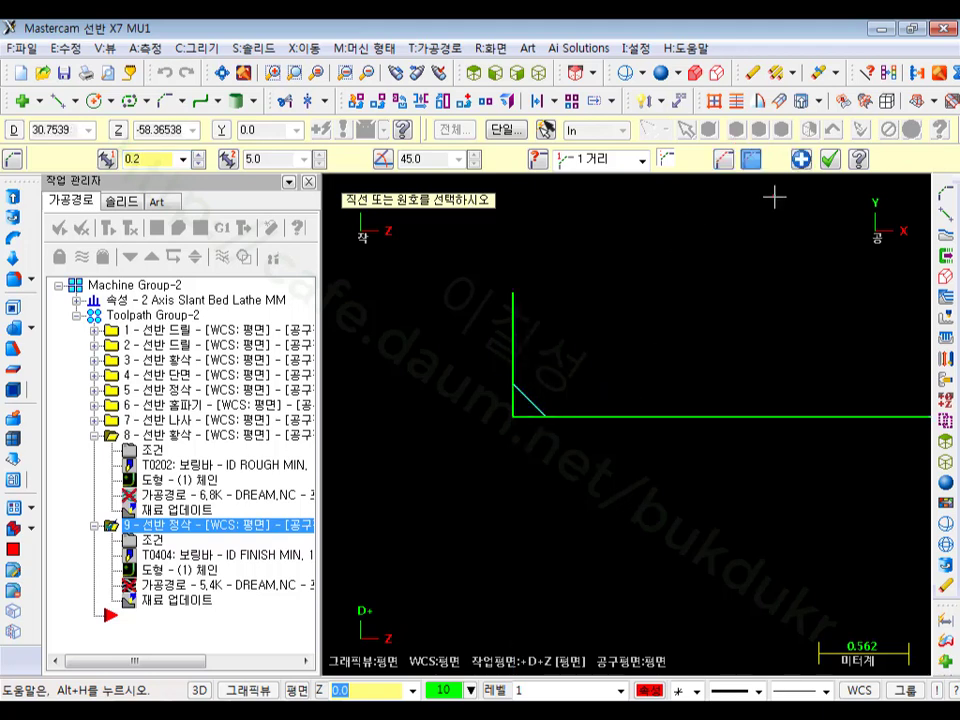
{"action": "left_click", "coordinate": [829, 159]}
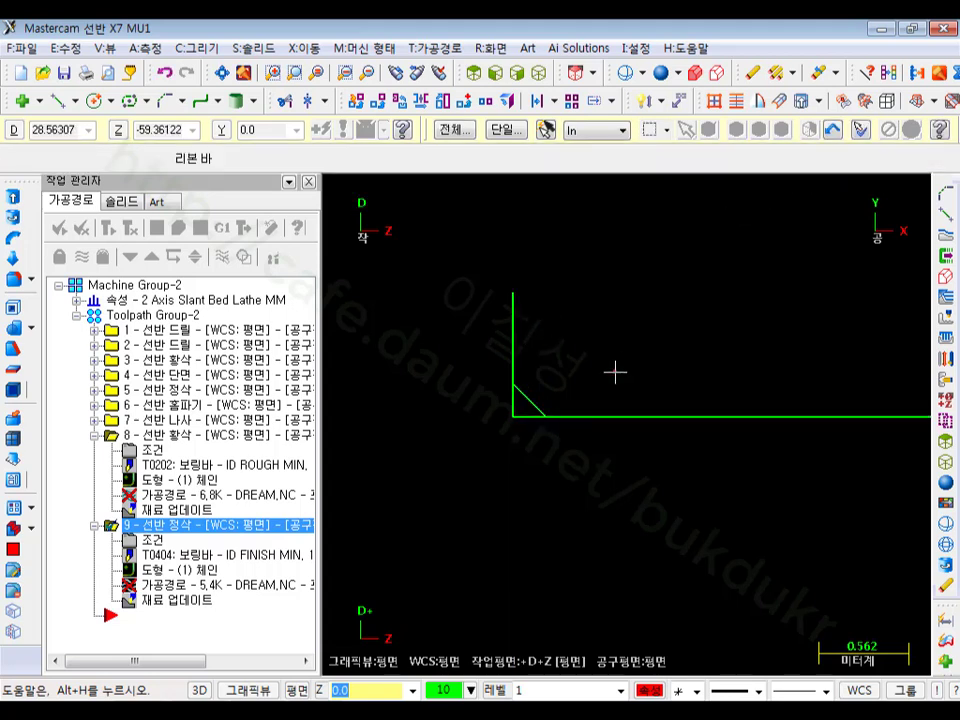
Step: Extend the chamfer line by 1.0 mm past the short vertical line, away from the bore
{"action": "scroll", "coordinate": [454, 291], "scroll_direction": "down", "scroll_amount": 2}
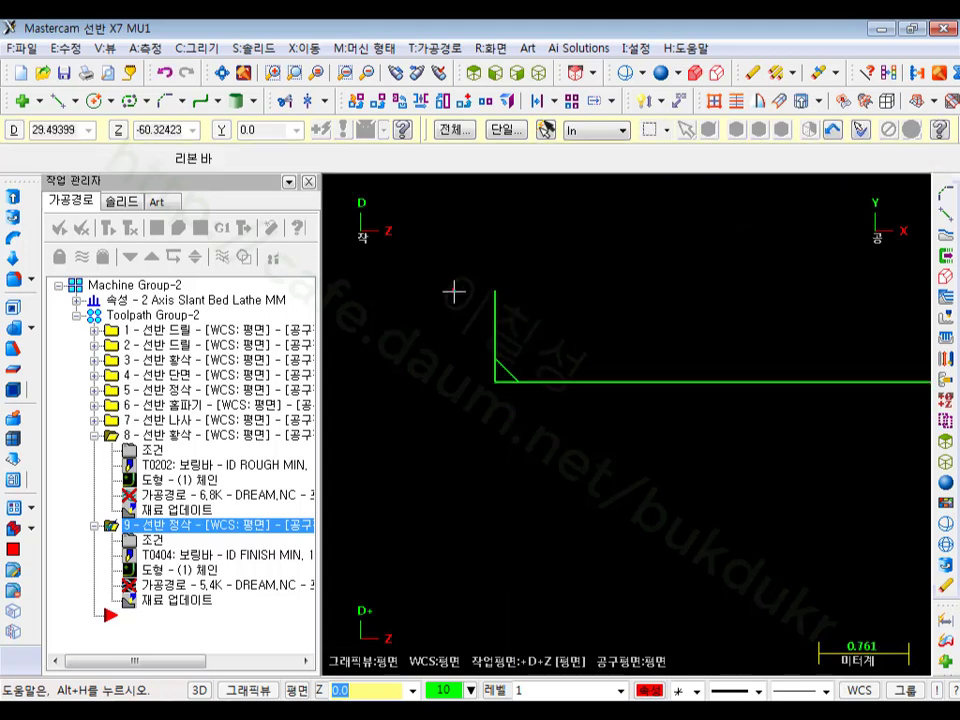
{"action": "scroll", "coordinate": [486, 337], "scroll_direction": "up", "scroll_amount": 3}
{"action": "scroll", "coordinate": [486, 337], "scroll_direction": "up", "scroll_amount": 1}
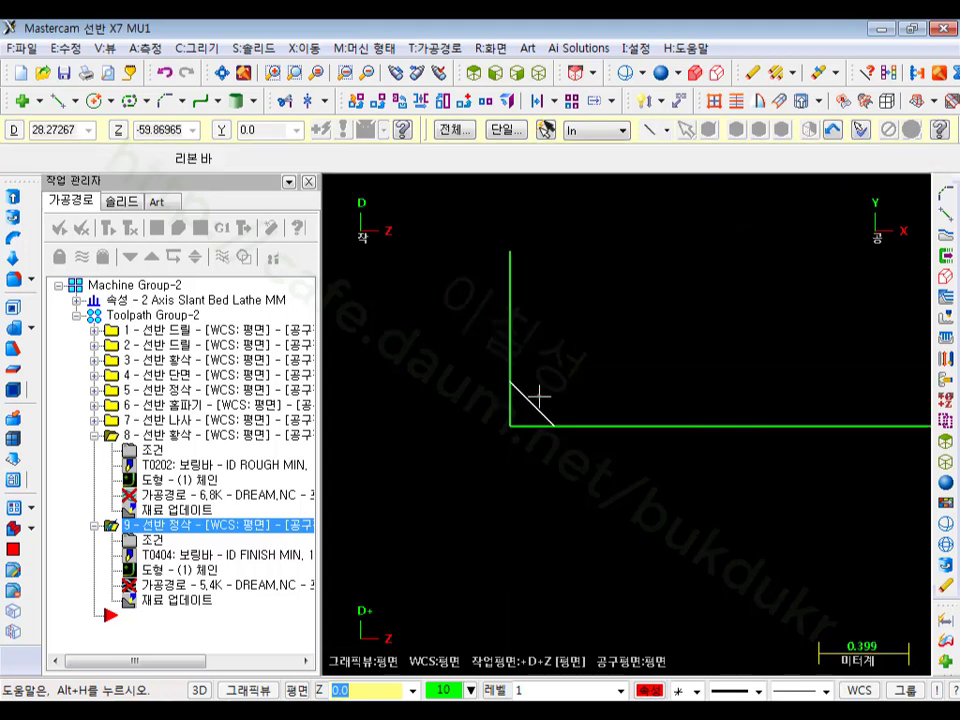
{"action": "left_click", "coordinate": [286, 101]}
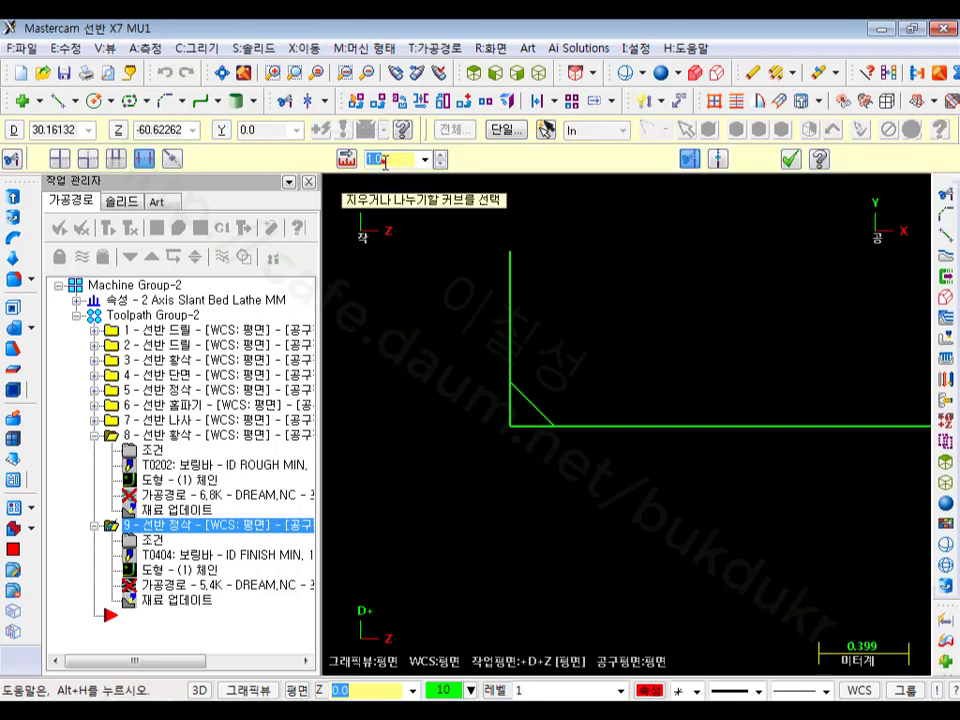
{"action": "key", "text": "Return"}
{"action": "left_click", "coordinate": [527, 398]}
{"action": "scroll", "coordinate": [529, 422], "scroll_direction": "down", "scroll_amount": 4}
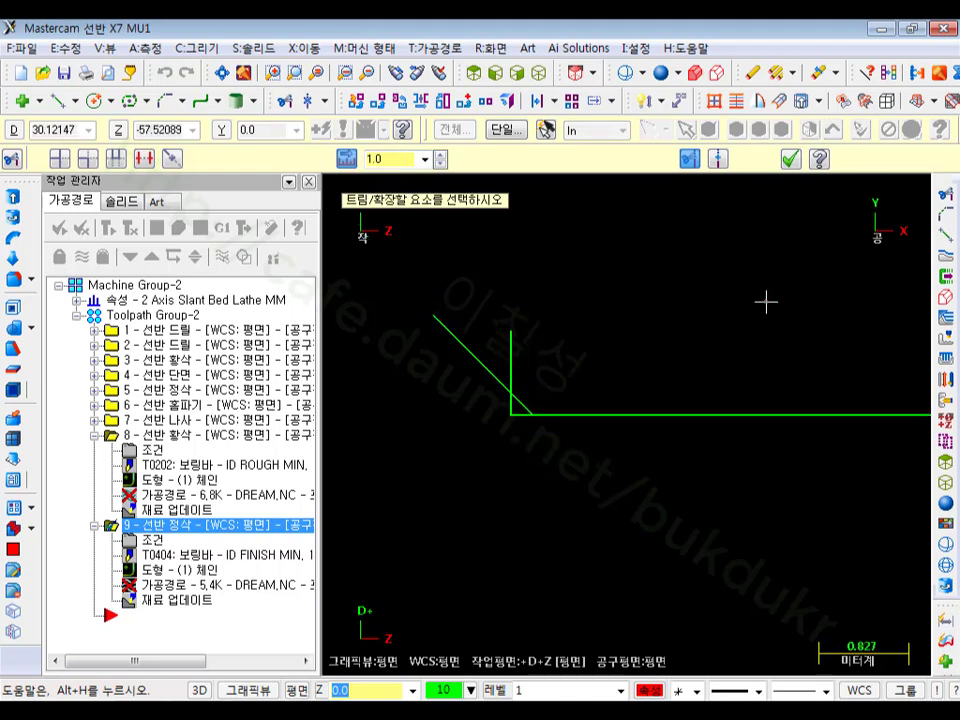
{"action": "left_click", "coordinate": [791, 161]}
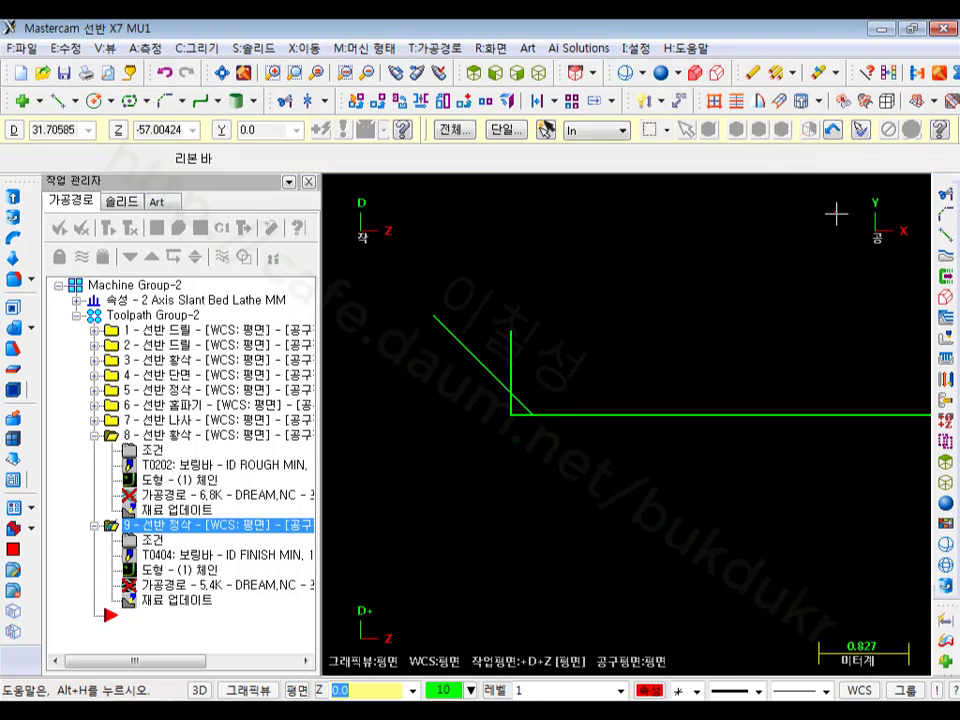
Step: Draw a vertical line about 2.55 mm long downward from the outer end of the extended chamfer line
{"action": "left_click", "coordinate": [944, 236]}
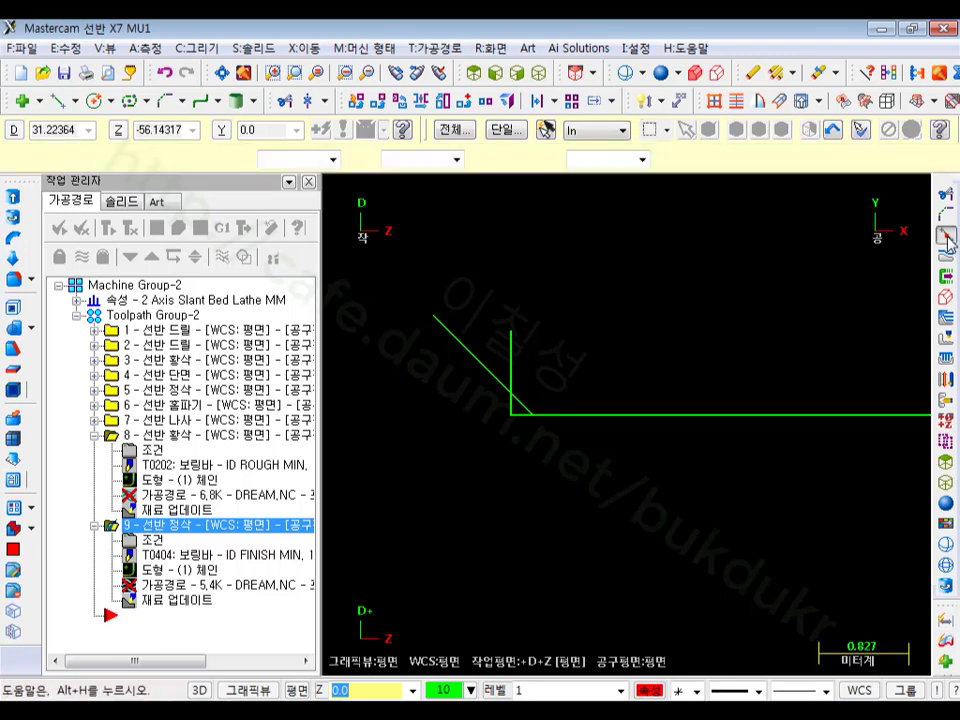
{"action": "left_click", "coordinate": [434, 317]}
{"action": "left_click", "coordinate": [435, 595]}
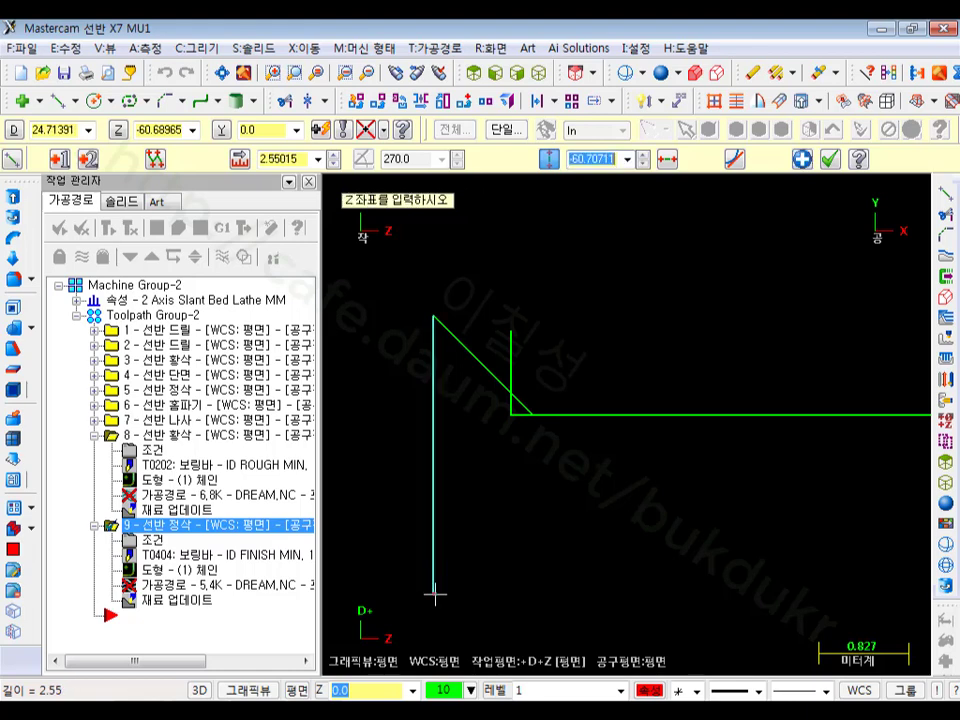
{"action": "left_click", "coordinate": [829, 159]}
{"action": "scroll", "coordinate": [748, 360], "scroll_direction": "down", "scroll_amount": 1}
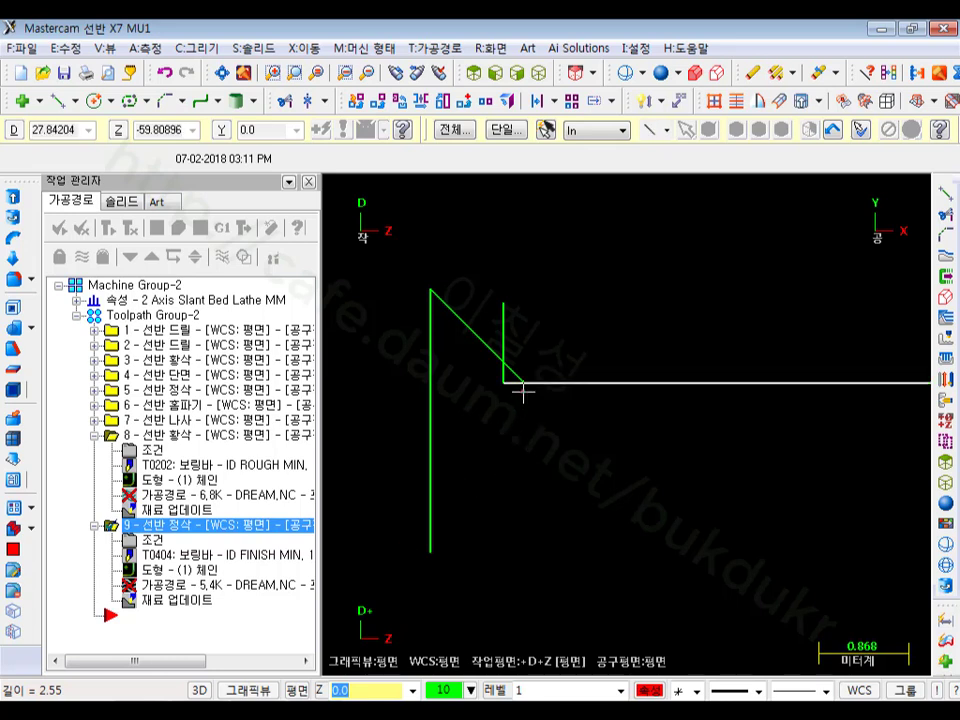
{"action": "scroll", "coordinate": [523, 392], "scroll_direction": "up", "scroll_amount": 1}
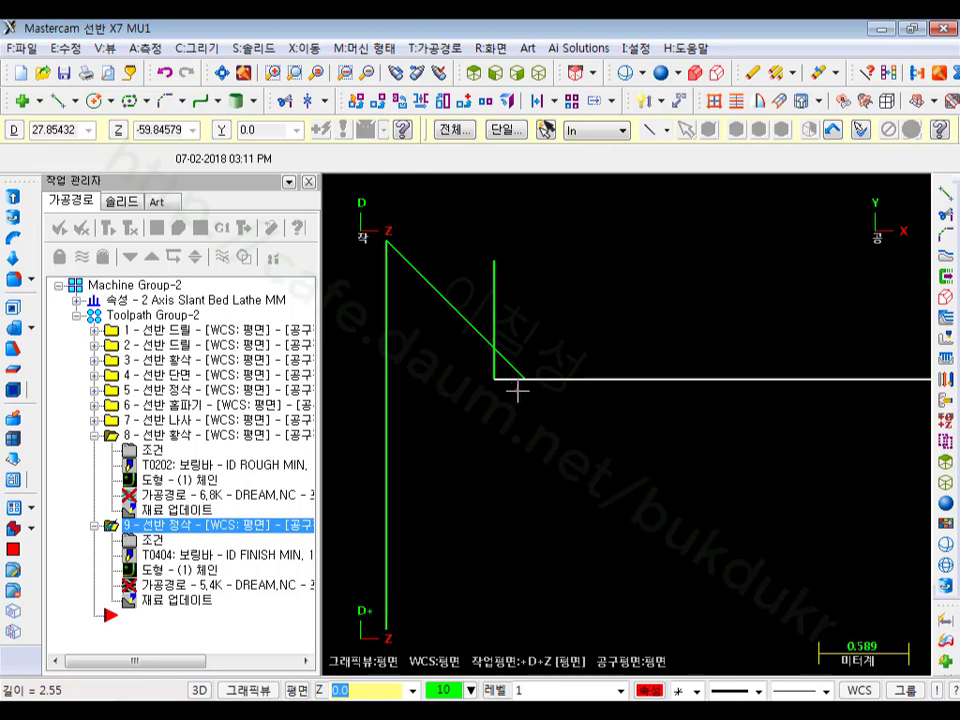
Step: Break the bore line at the point where the chamfer line meets it
{"action": "left_click", "coordinate": [352, 99]}
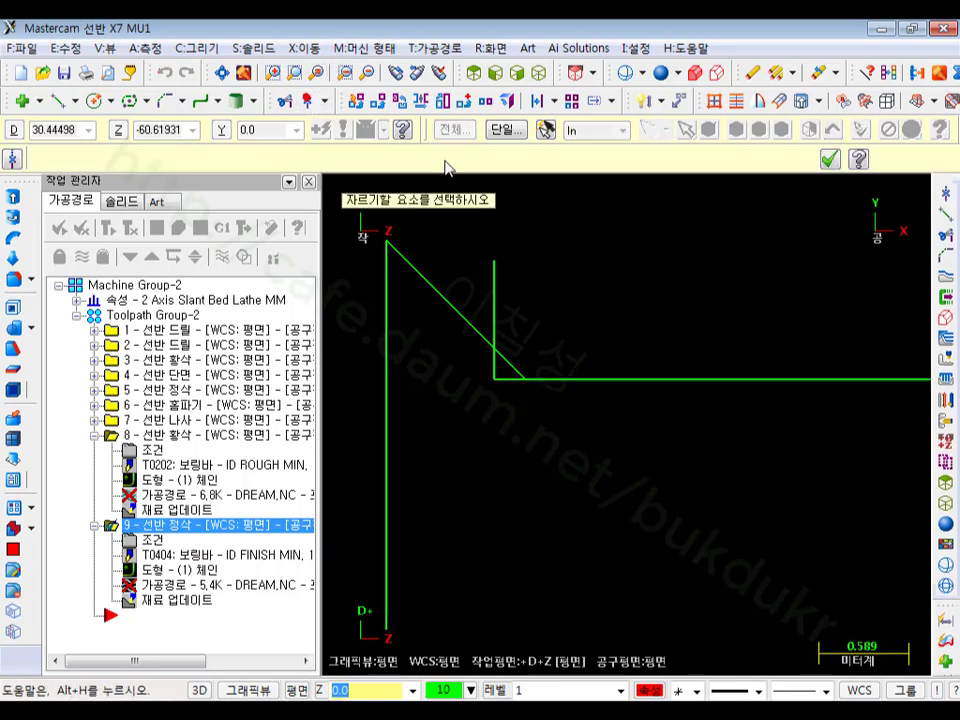
{"action": "left_click", "coordinate": [621, 379]}
{"action": "left_click", "coordinate": [523, 379]}
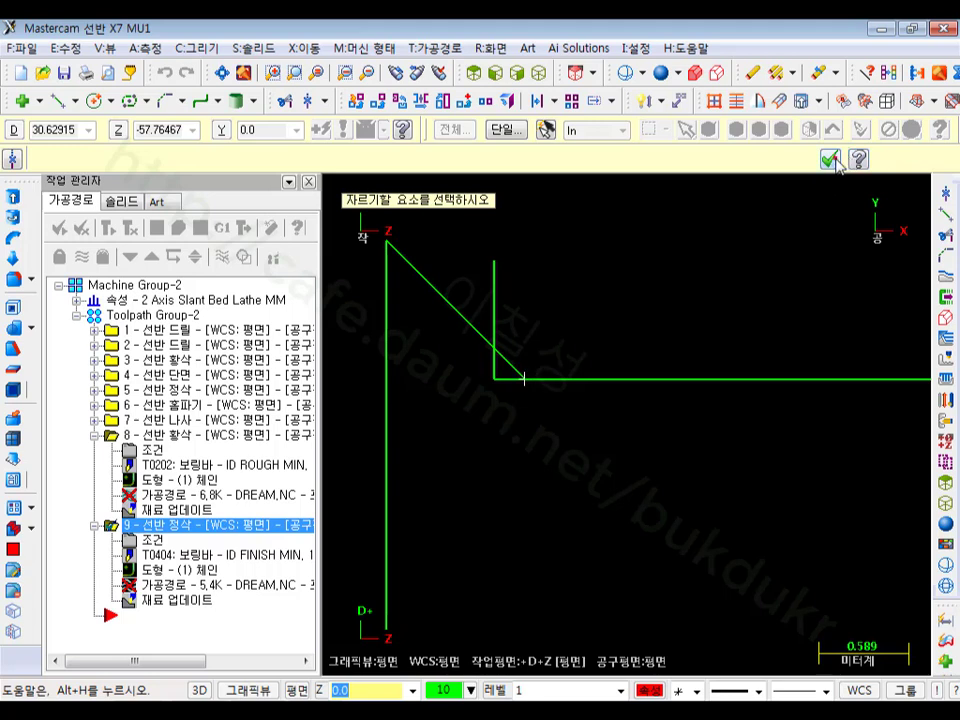
{"action": "left_click", "coordinate": [832, 160]}
Step: Hide the short vertical line and the leftover bore segment at the inner corner, keeping the rest of the contour displayed
{"action": "scroll", "coordinate": [454, 349], "scroll_direction": "down", "scroll_amount": 10}
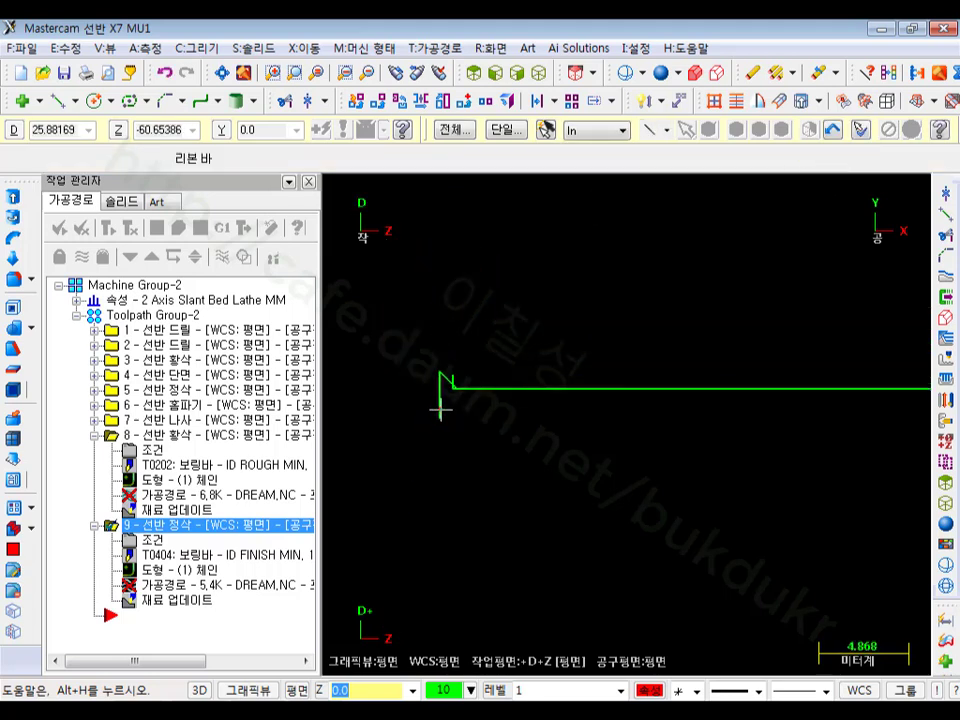
{"action": "scroll", "coordinate": [440, 408], "scroll_direction": "up", "scroll_amount": 2}
{"action": "scroll", "coordinate": [506, 418], "scroll_direction": "up", "scroll_amount": 6}
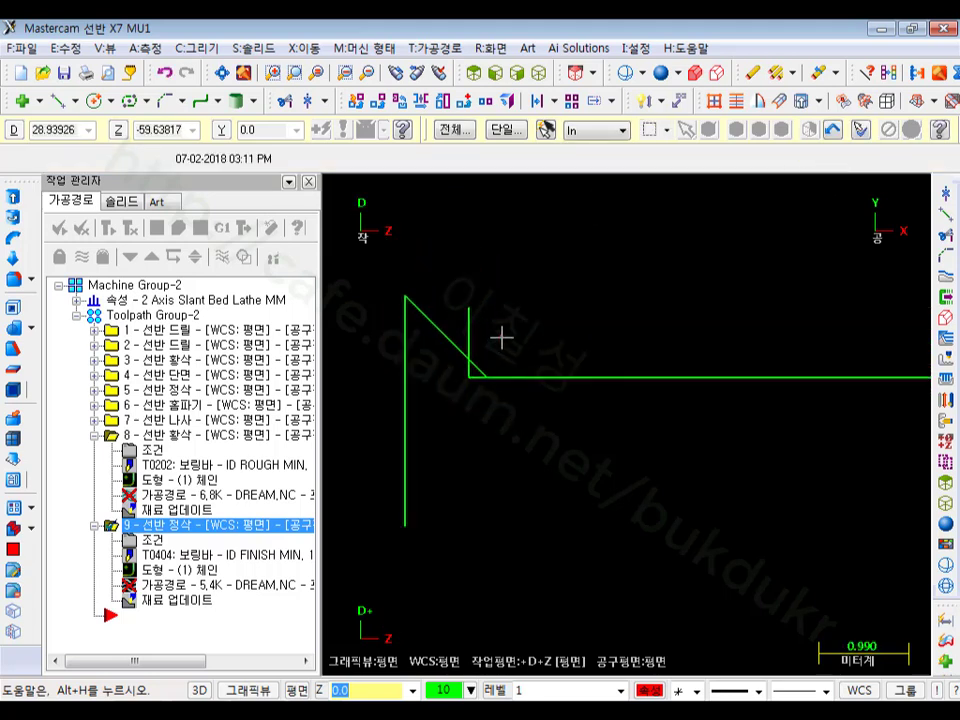
{"action": "left_click", "coordinate": [467, 384]}
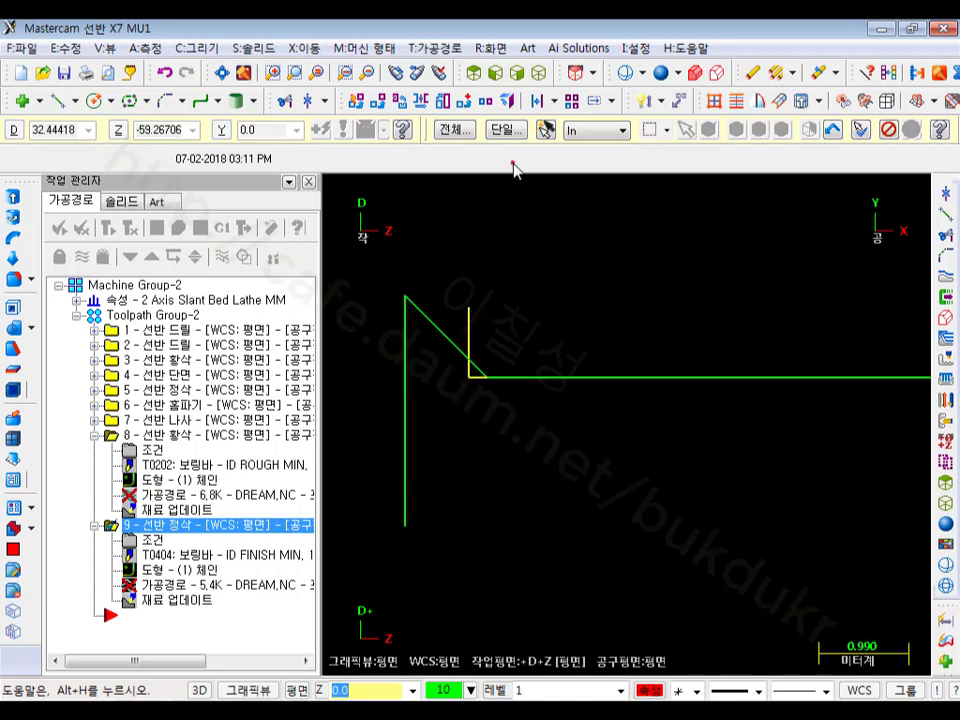
{"action": "left_click", "coordinate": [545, 131]}
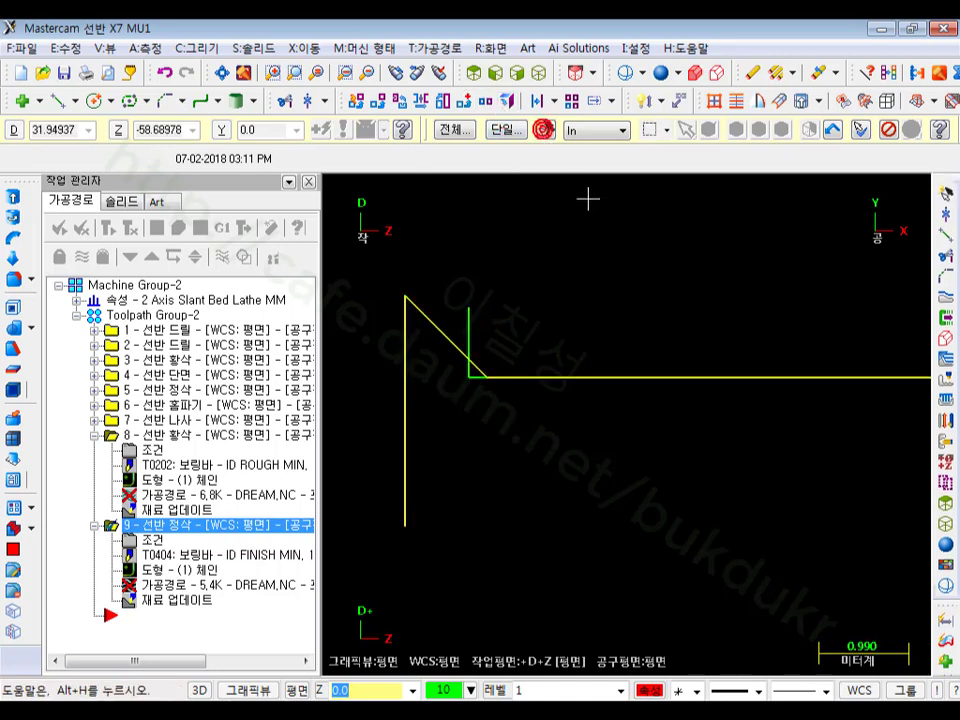
{"action": "key", "text": "Delete"}
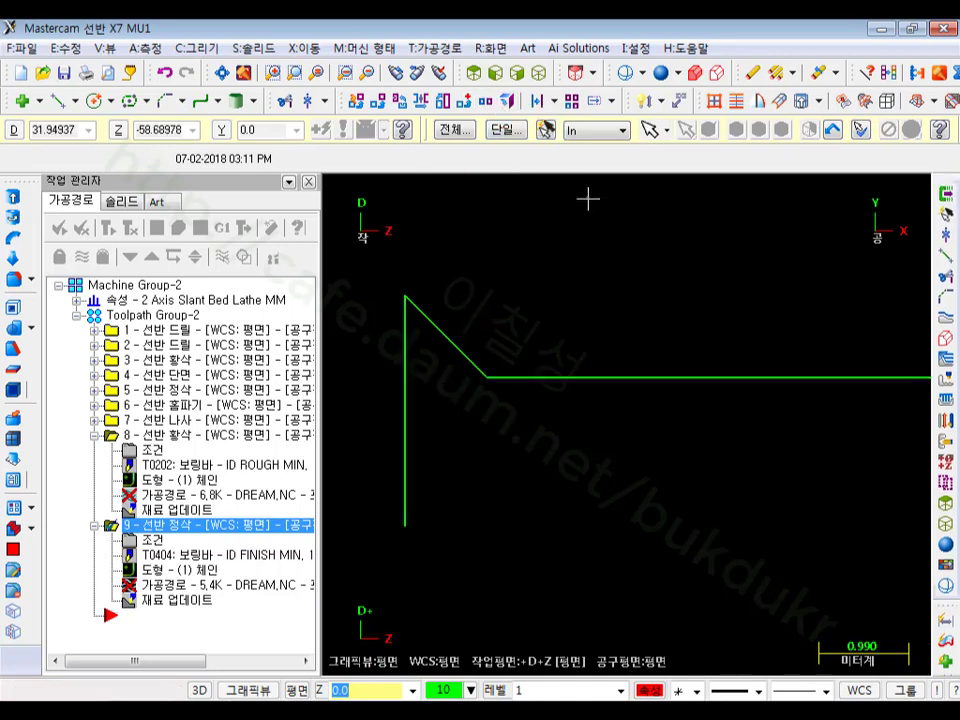
Step: Rechain the finish operation's geometry from the bore opening through the chamfer extension to the vertical line at the inner end
{"action": "scroll", "coordinate": [456, 377], "scroll_direction": "down", "scroll_amount": 10}
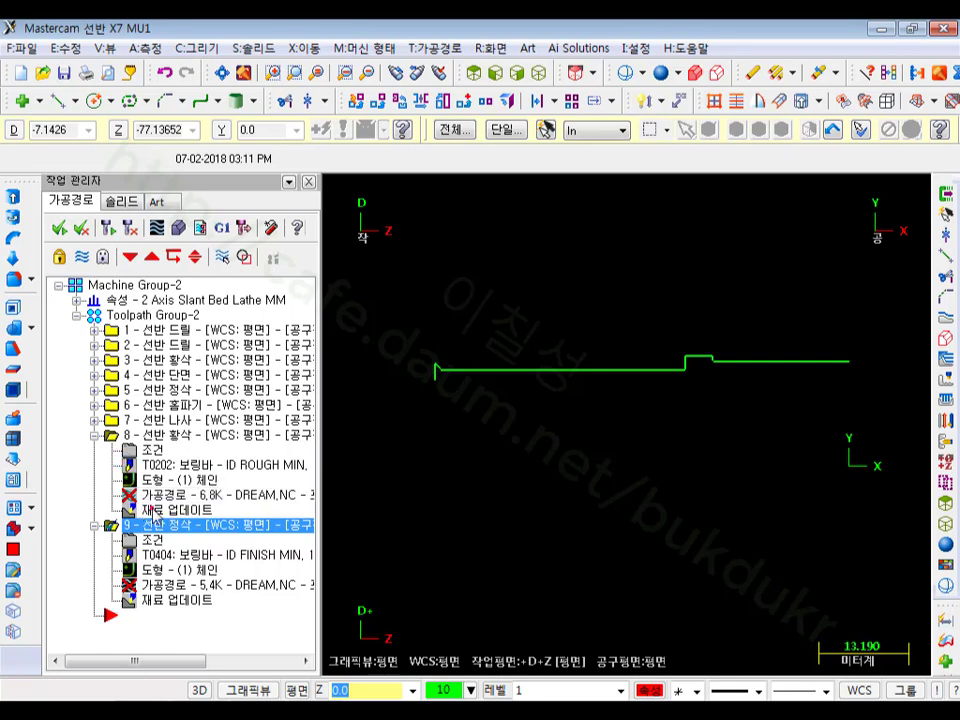
{"action": "left_click", "coordinate": [130, 478]}
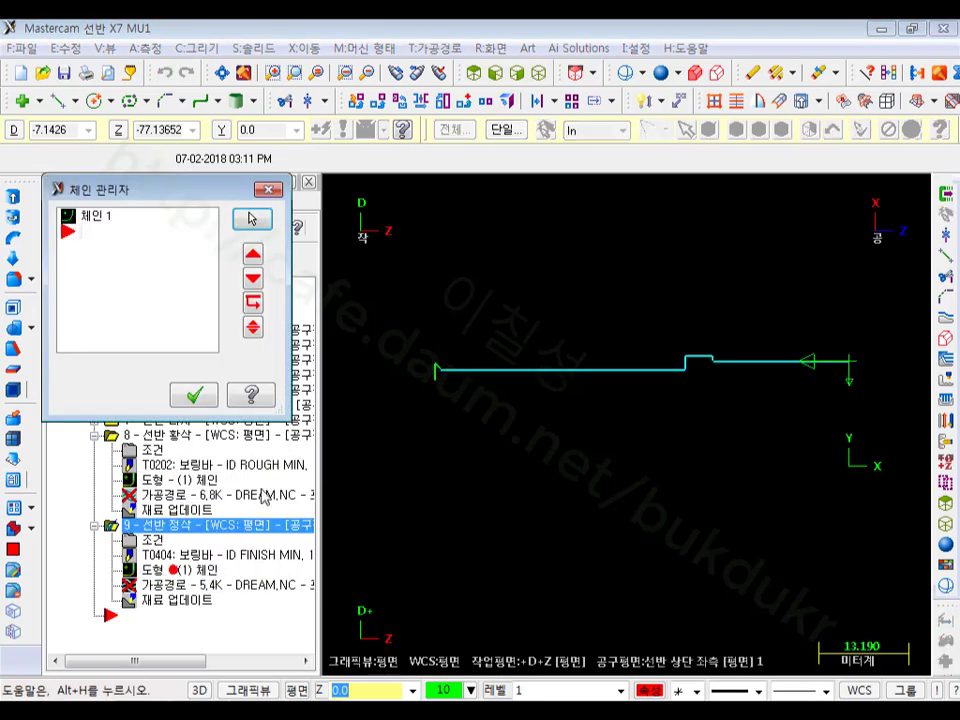
{"action": "right_click", "coordinate": [122, 283]}
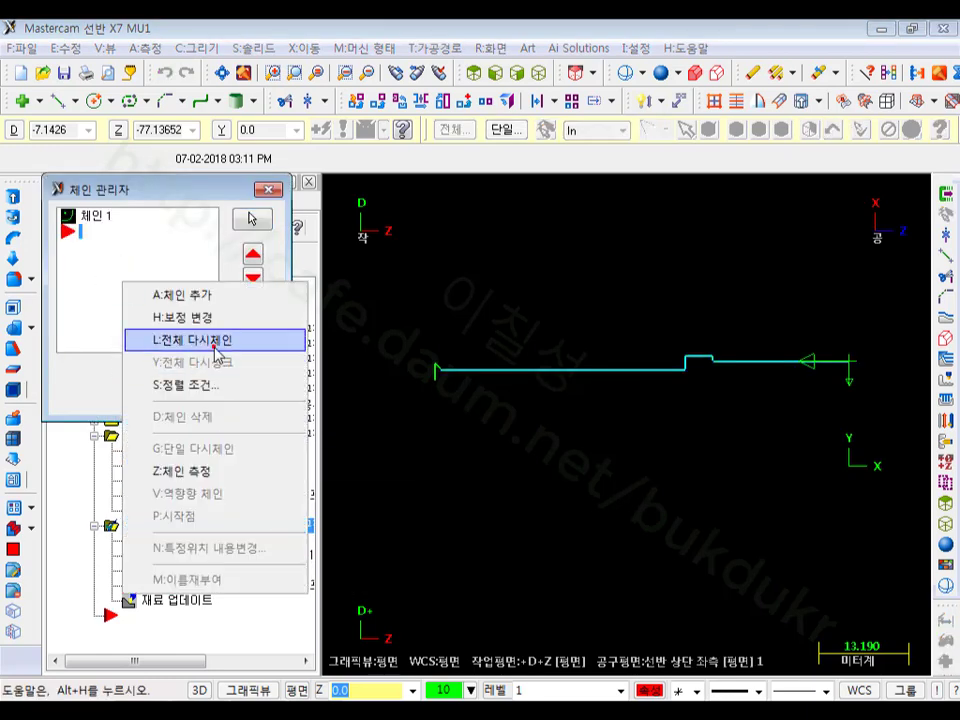
{"action": "left_click", "coordinate": [200, 340]}
{"action": "left_click", "coordinate": [815, 367]}
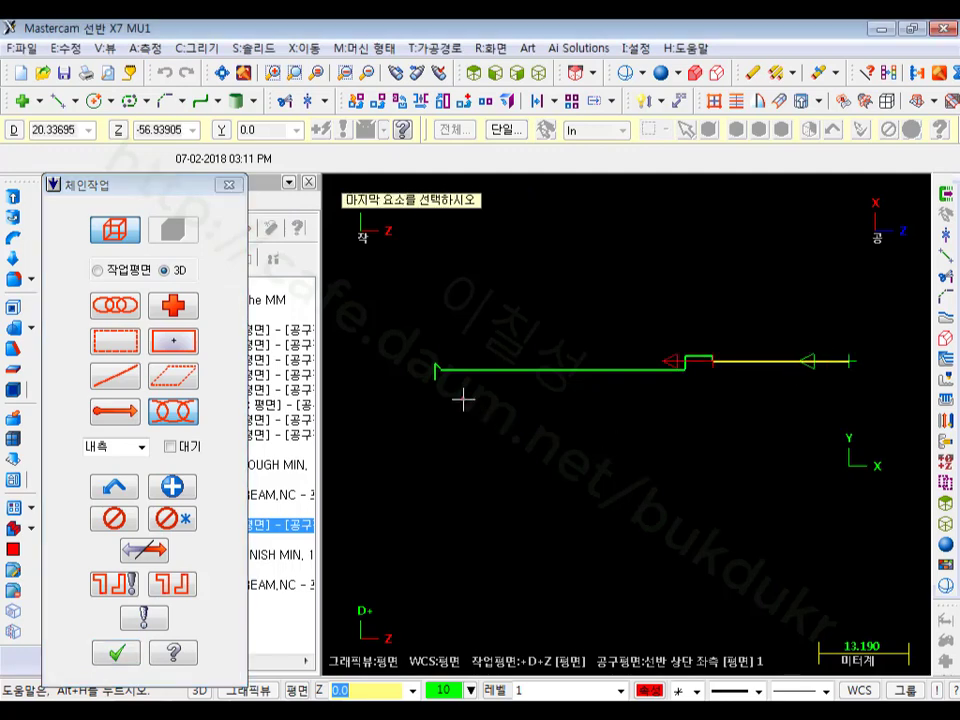
{"action": "left_click", "coordinate": [435, 379]}
{"action": "left_click", "coordinate": [116, 652]}
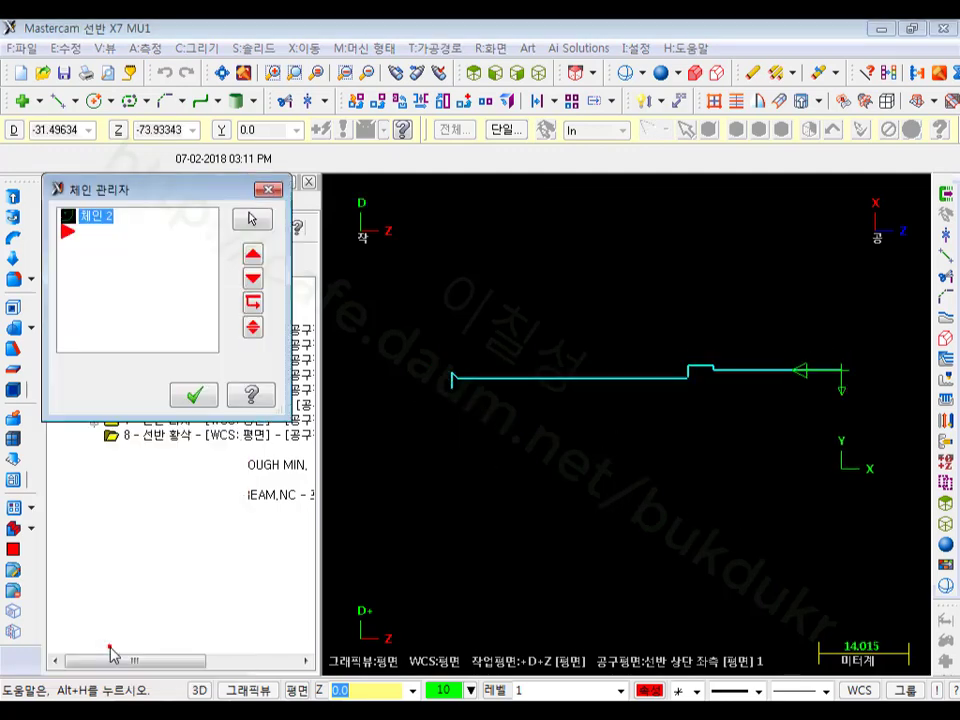
{"action": "left_click", "coordinate": [200, 397]}
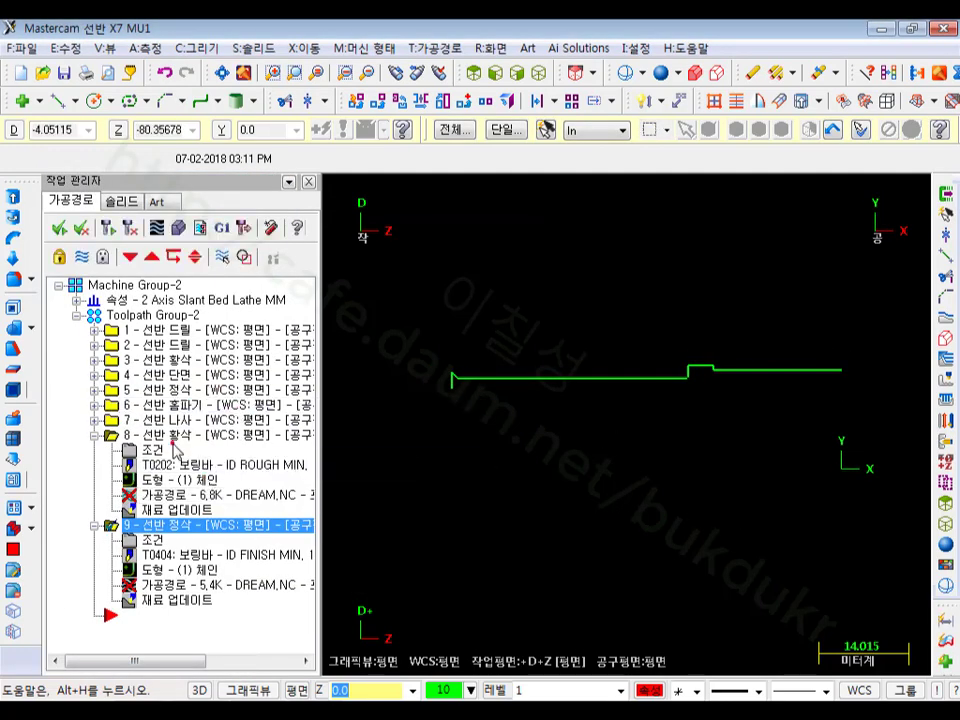
Step: Select the internal roughing operation and redisplay the hidden part geometry
{"action": "left_click", "coordinate": [173, 435]}
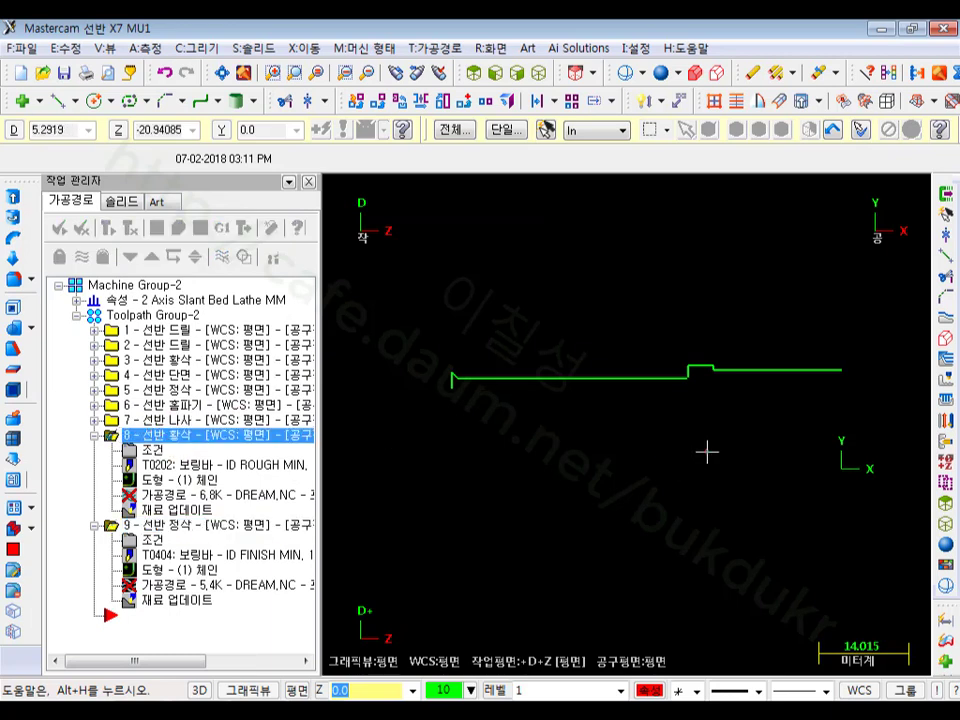
{"action": "left_click", "coordinate": [656, 351]}
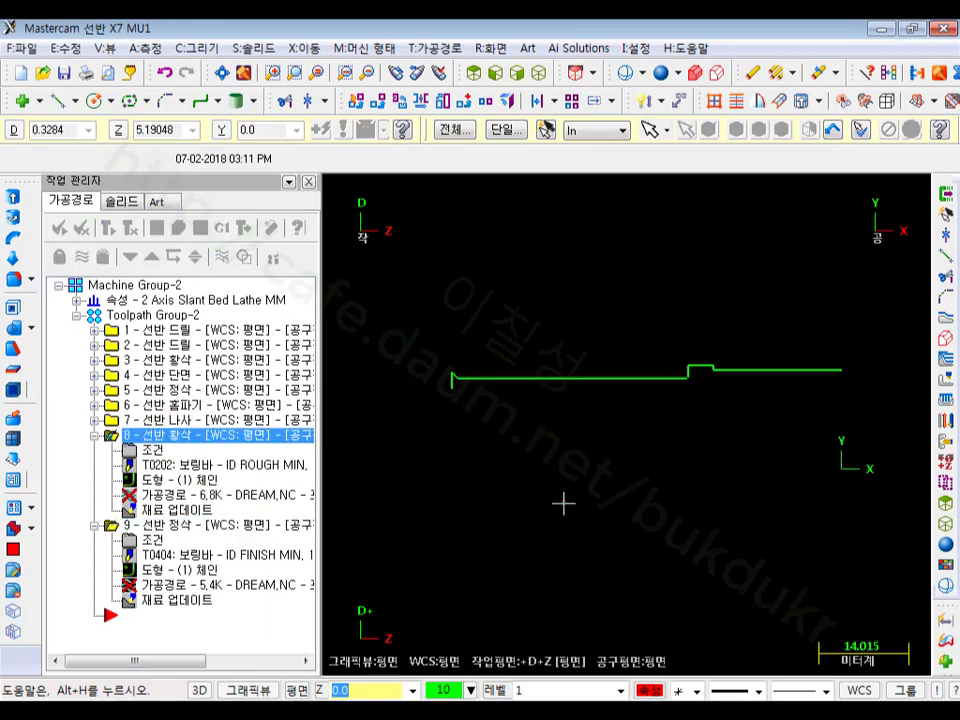
{"action": "left_click", "coordinate": [499, 499]}
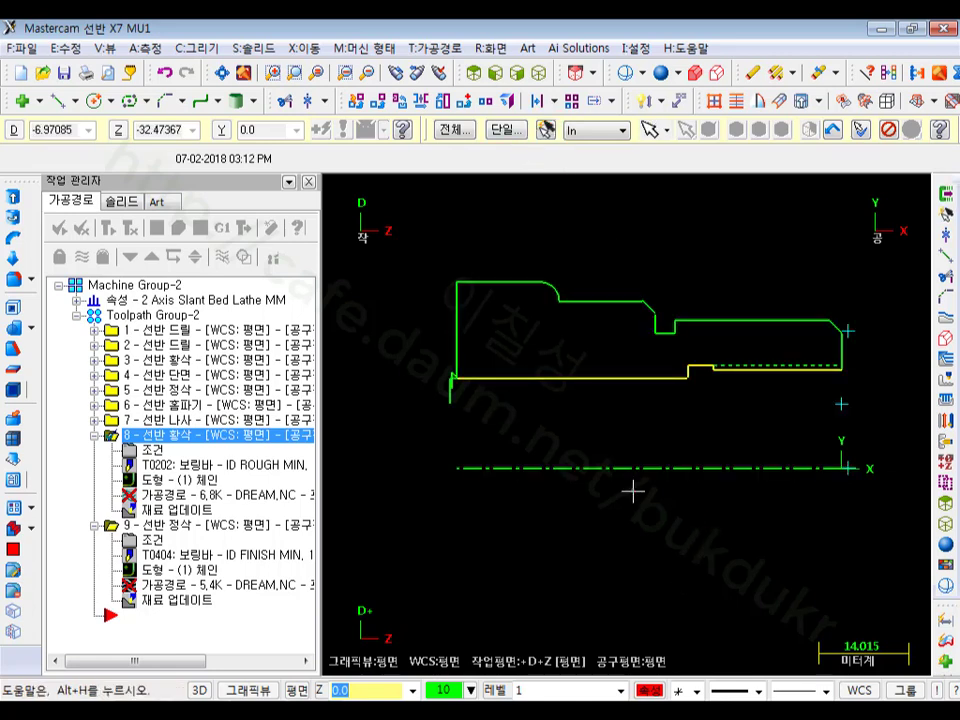
Step: Display only the straight bore contour and its original vertical line at the inner end, hiding the remaining geometry
{"action": "scroll", "coordinate": [476, 392], "scroll_direction": "up", "scroll_amount": 10}
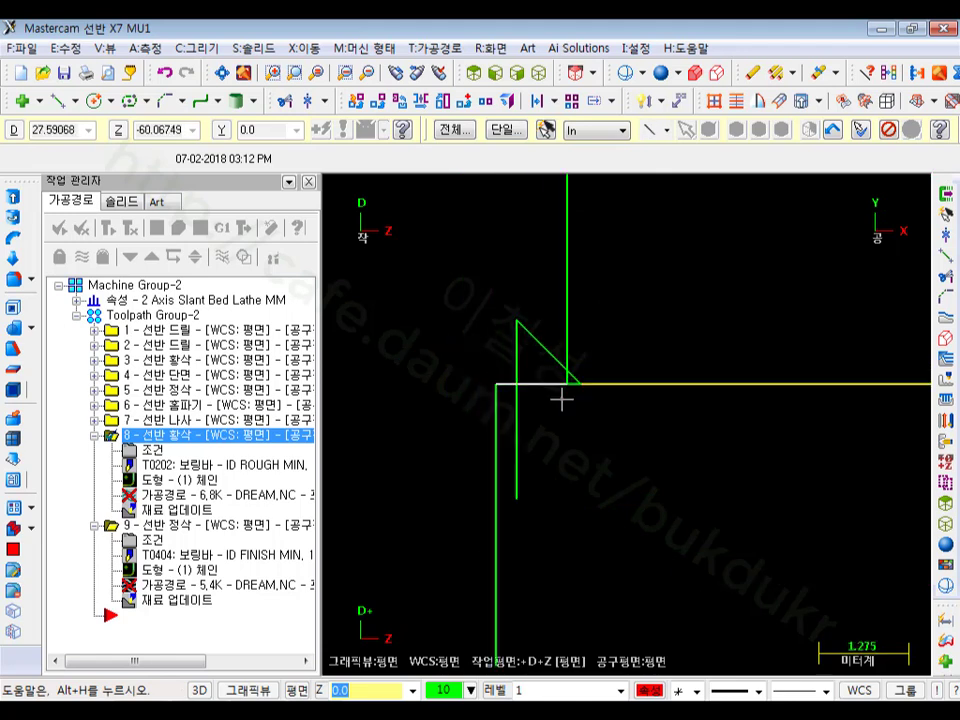
{"action": "scroll", "coordinate": [516, 380], "scroll_direction": "down", "scroll_amount": 3}
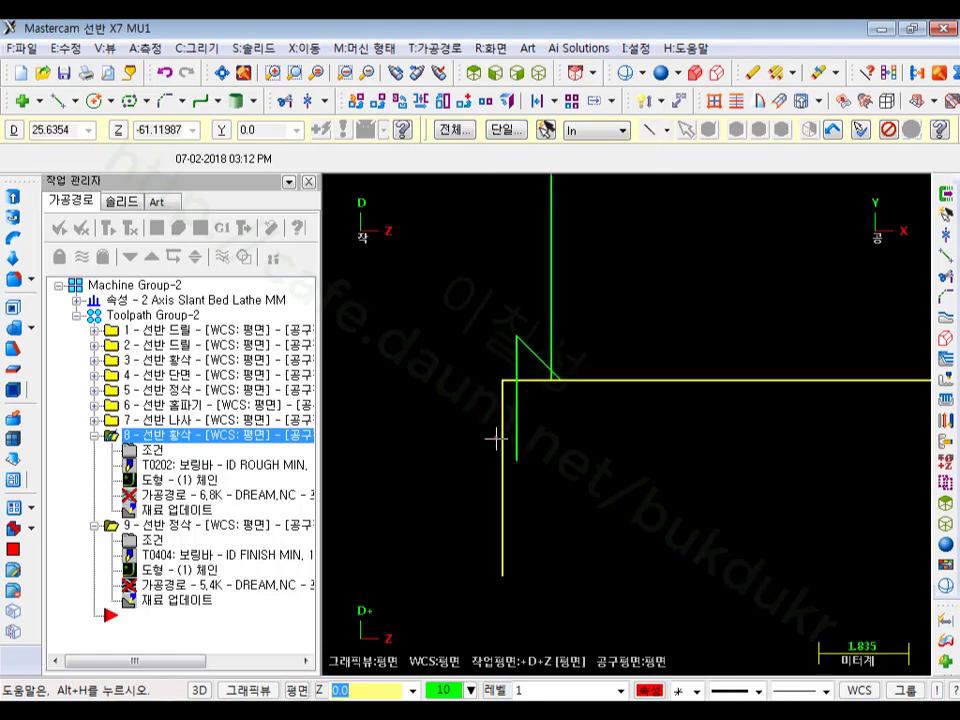
{"action": "scroll", "coordinate": [448, 461], "scroll_direction": "down", "scroll_amount": 5}
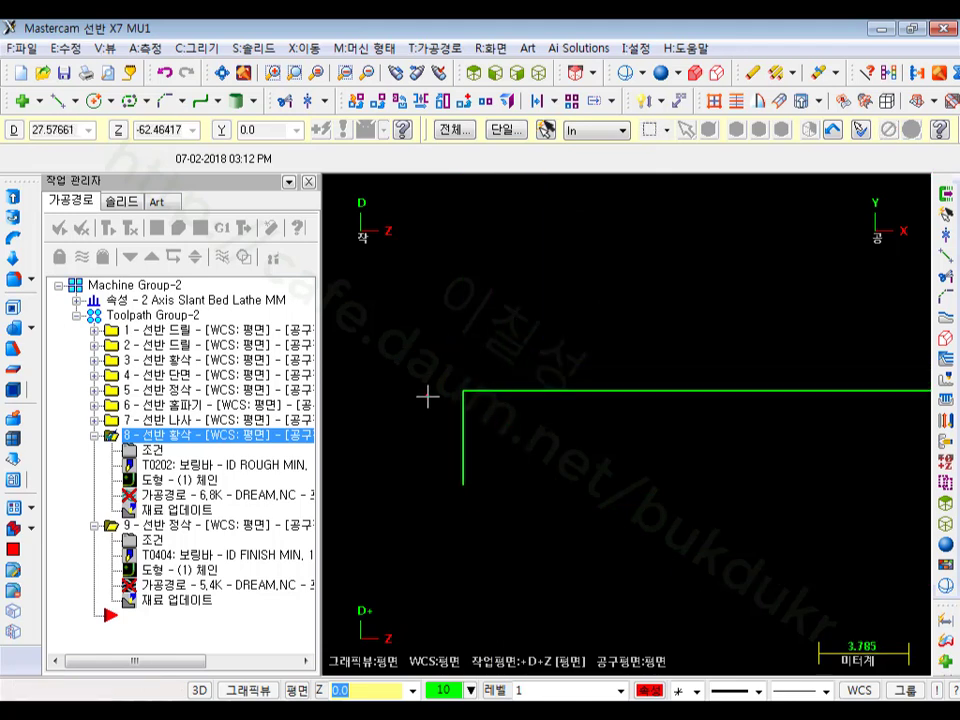
{"action": "scroll", "coordinate": [430, 394], "scroll_direction": "down", "scroll_amount": 8}
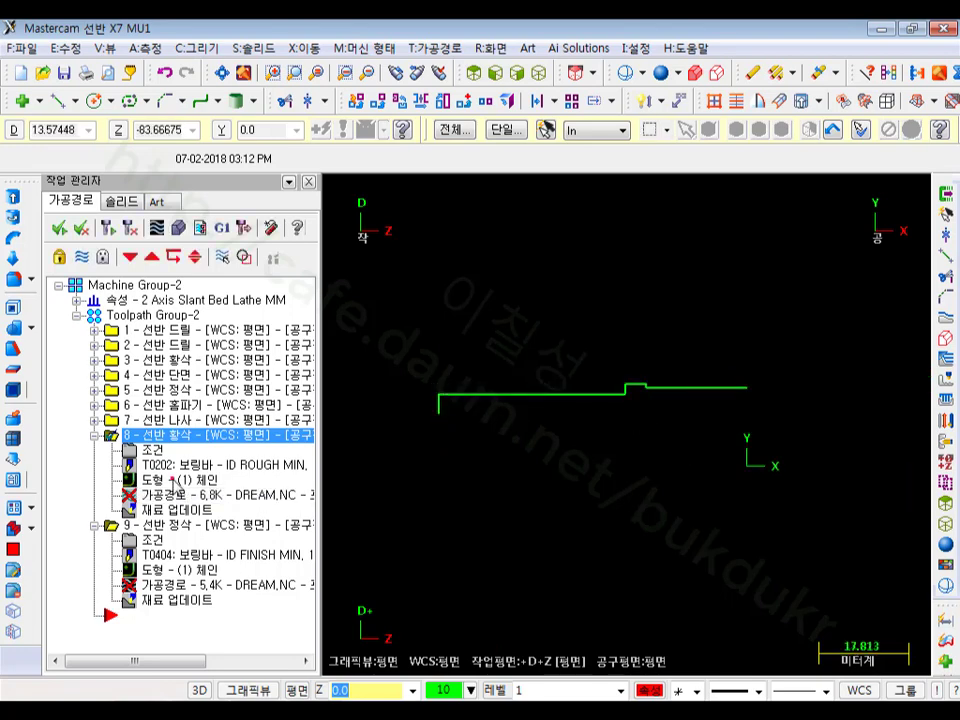
Step: Rechain the internal roughing operation from the bore opening to the vertical line at the inner end, and regenerate both boring operations
{"action": "left_click", "coordinate": [172, 482]}
{"action": "right_click", "coordinate": [148, 289]}
{"action": "left_click", "coordinate": [200, 328]}
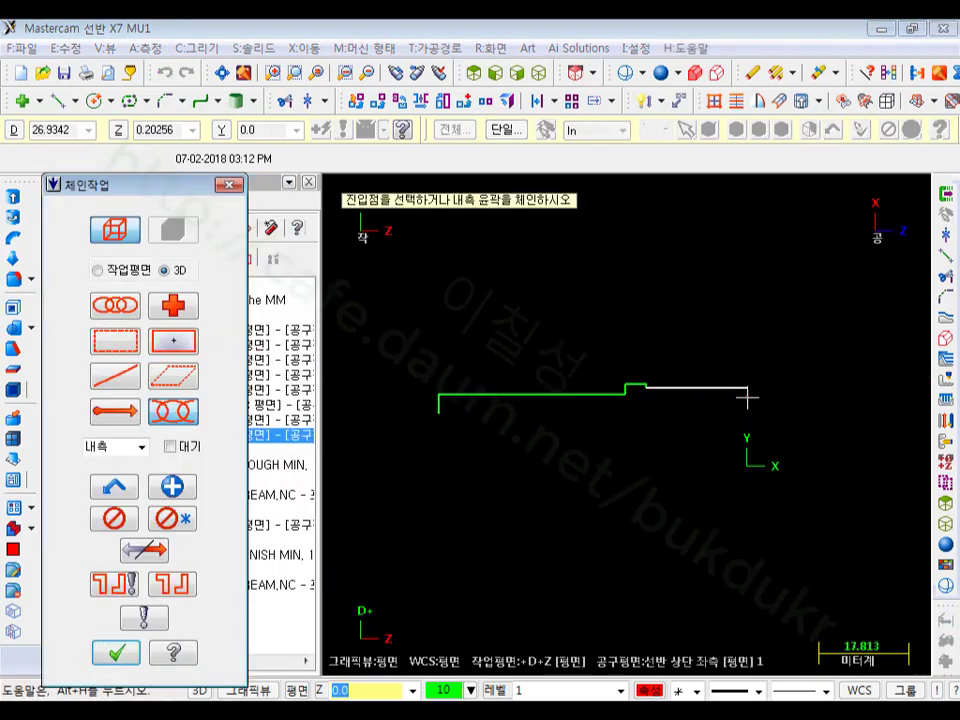
{"action": "left_click", "coordinate": [747, 399]}
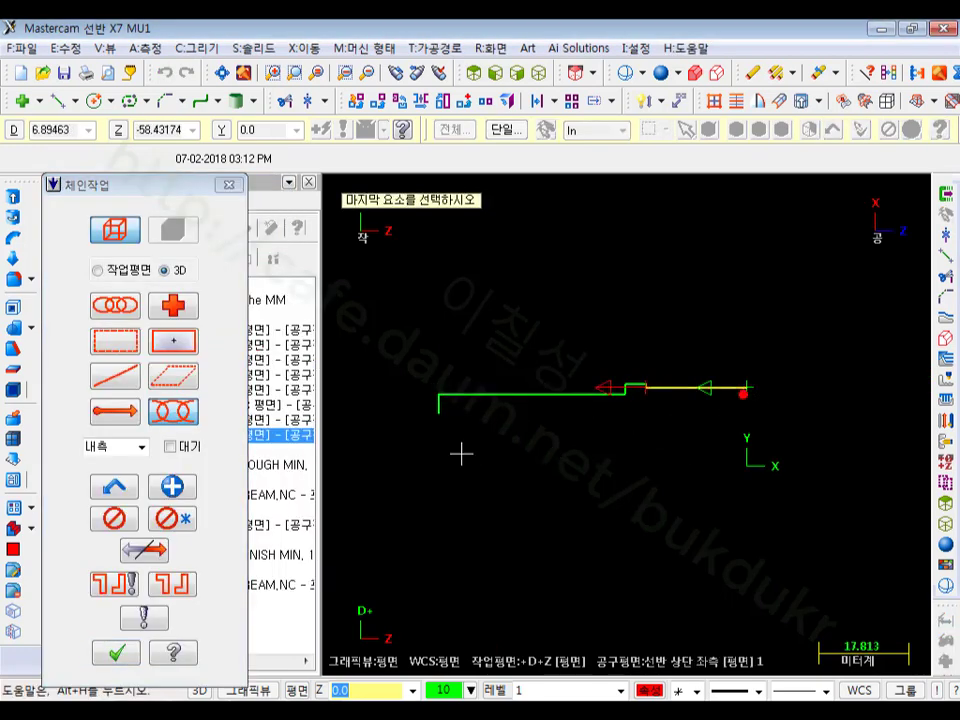
{"action": "left_click", "coordinate": [117, 653]}
{"action": "left_click", "coordinate": [193, 394]}
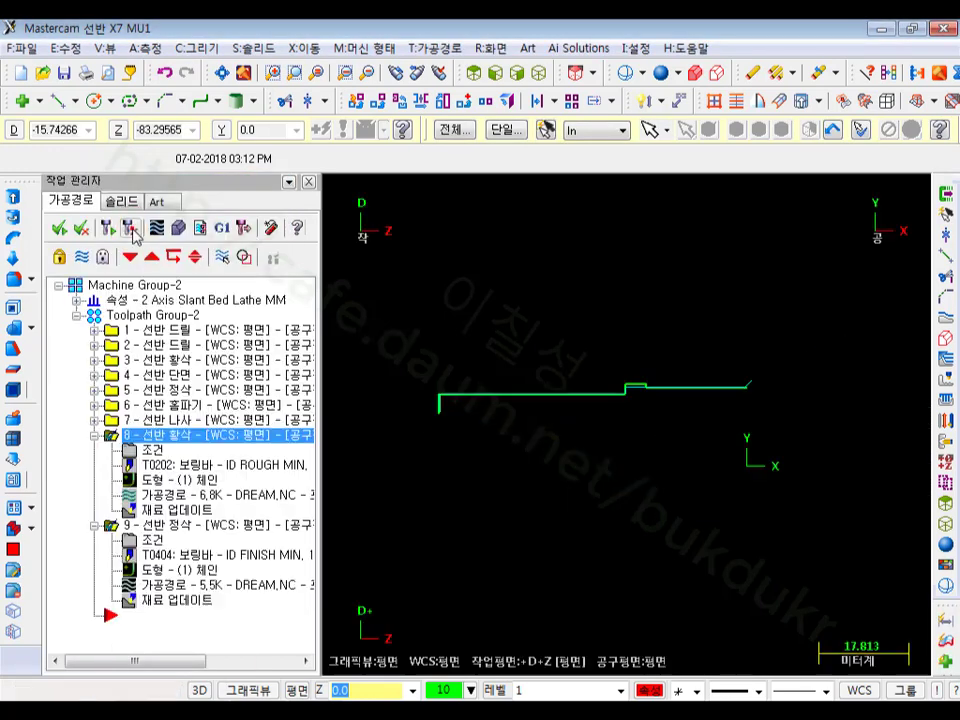
Step: Backplot the internal finish operation and examine how the boring bar runs at the bore's inner corner
{"action": "left_click", "coordinate": [95, 436]}
{"action": "left_click", "coordinate": [147, 451]}
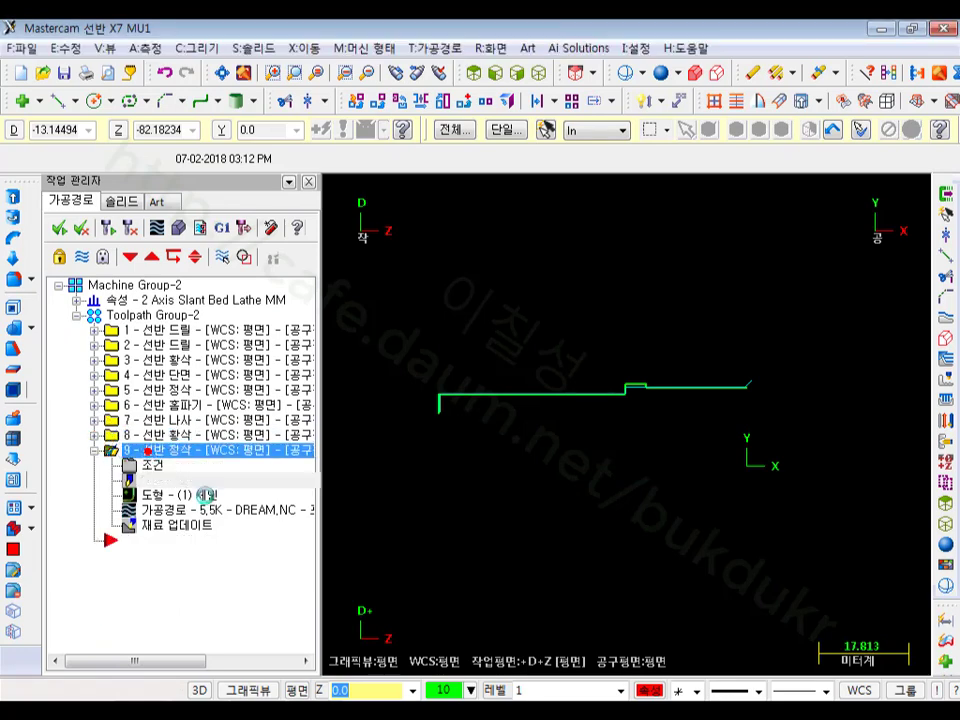
{"action": "scroll", "coordinate": [439, 420], "scroll_direction": "up", "scroll_amount": 8}
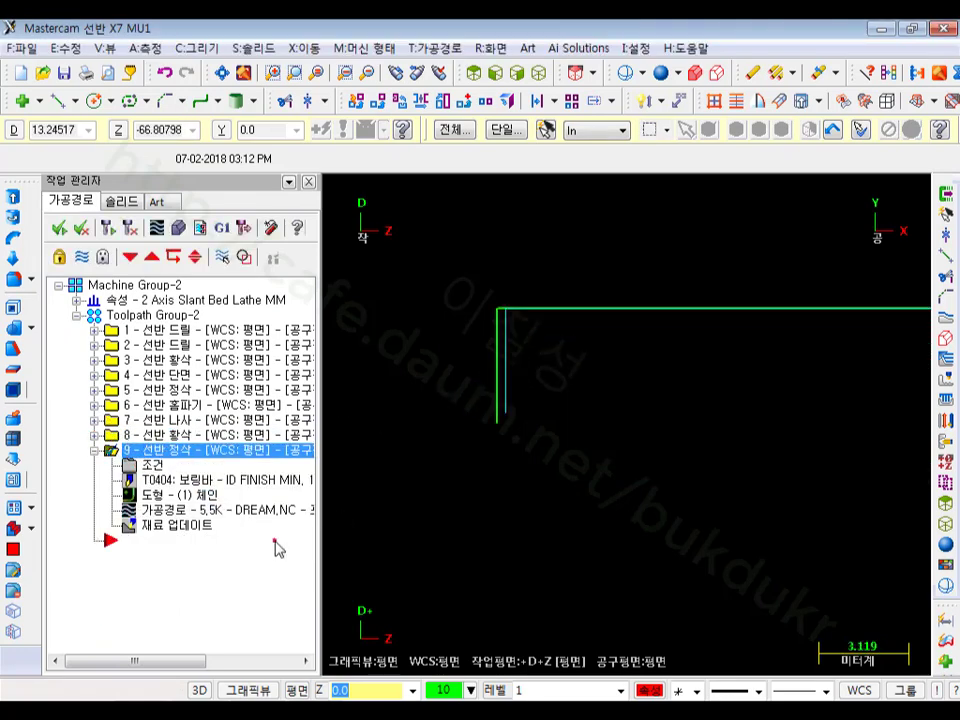
{"action": "left_click", "coordinate": [172, 509]}
{"action": "scroll", "coordinate": [420, 520], "scroll_direction": "down", "scroll_amount": 3}
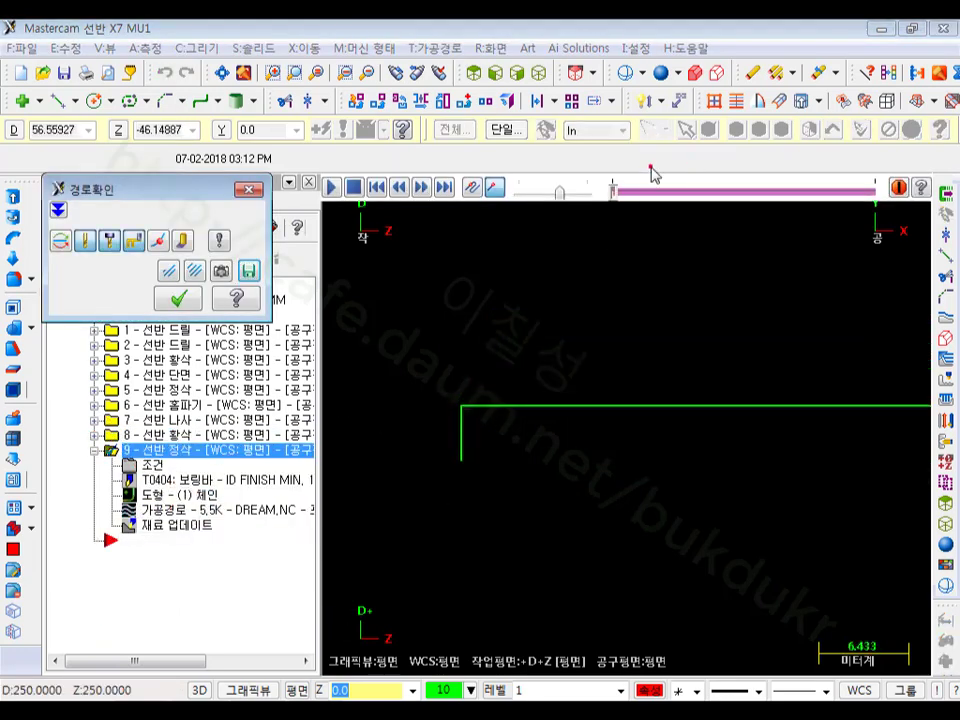
{"action": "left_click_drag", "start_coordinate": [615, 189], "coordinate": [815, 173]}
{"action": "scroll", "coordinate": [513, 440], "scroll_direction": "up", "scroll_amount": 3}
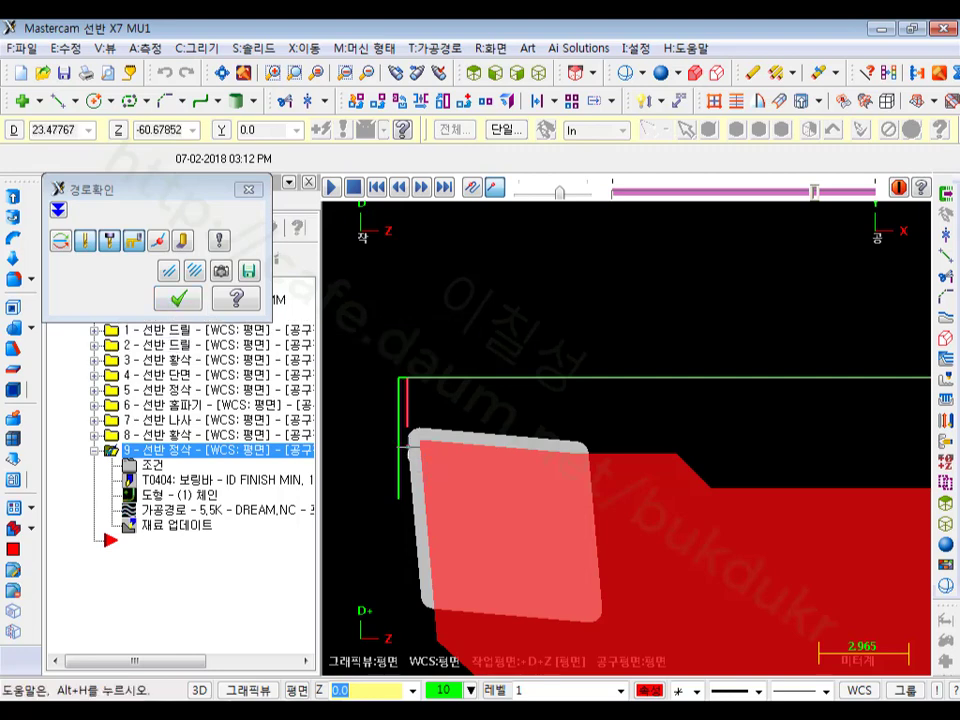
{"action": "left_click", "coordinate": [185, 299]}
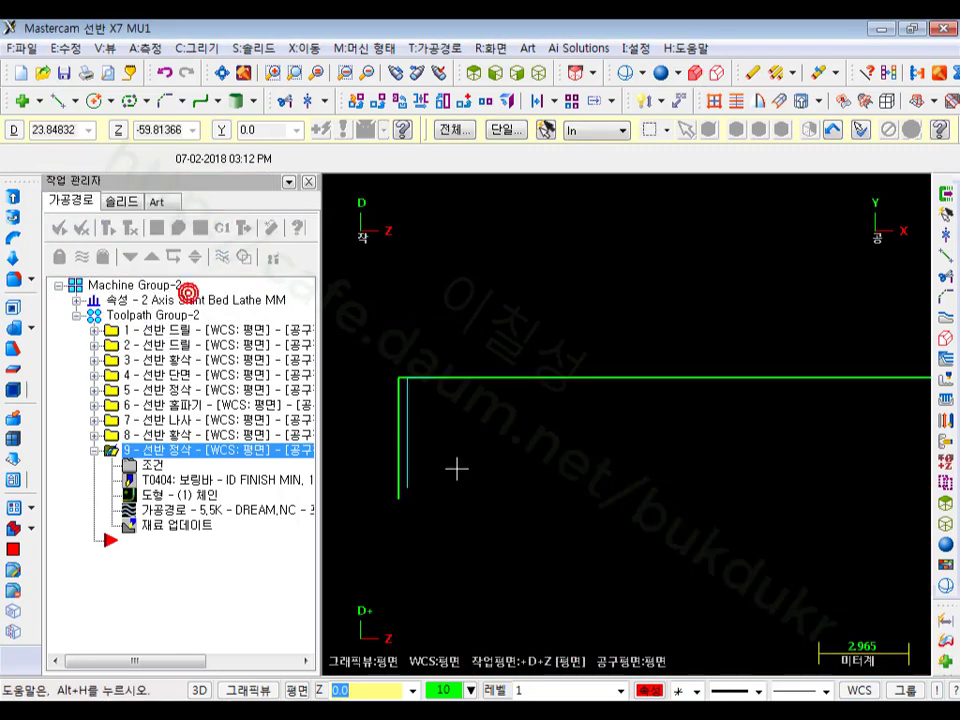
Step: Change the insert shape of the finish boring bar T0404 to V (35° diamond)
{"action": "double_click", "coordinate": [150, 463]}
{"action": "left_click", "coordinate": [99, 102]}
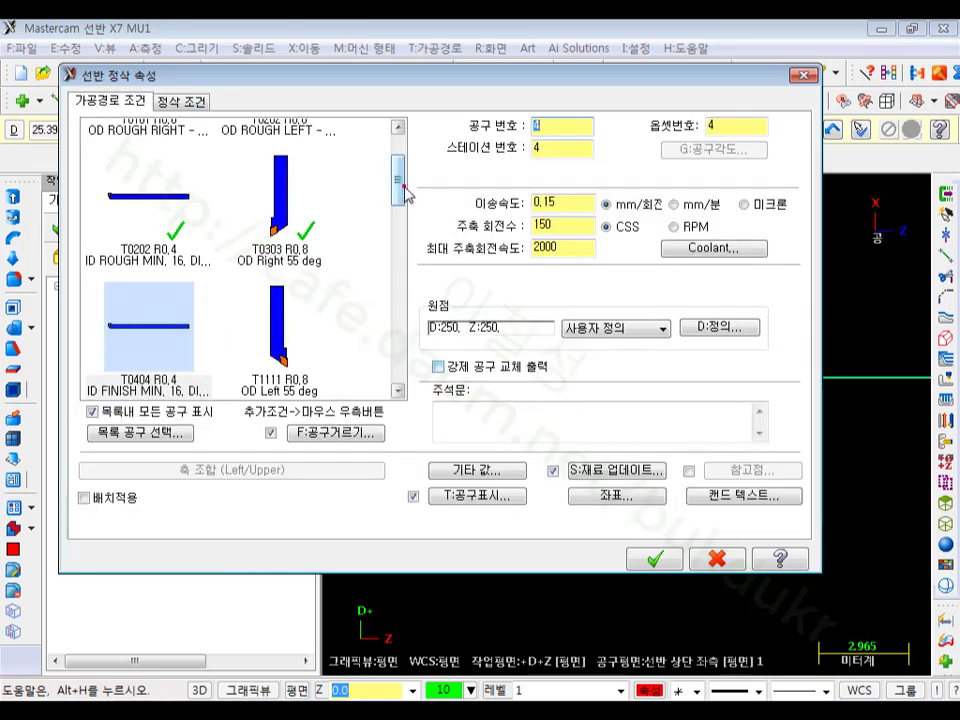
{"action": "mouse_move", "coordinate": [404, 192]}
{"action": "left_mouse_down"}
{"action": "mouse_move", "coordinate": [400, 214]}
{"action": "mouse_move", "coordinate": [415, 203]}
{"action": "left_mouse_up"}
{"action": "double_click", "coordinate": [146, 270]}
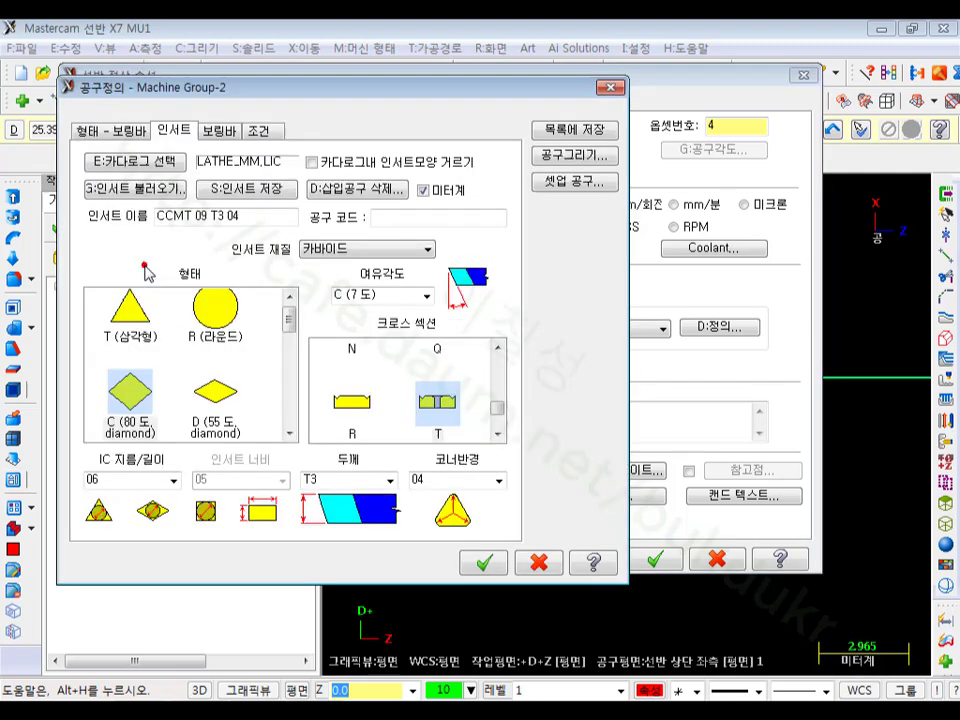
{"action": "left_click", "coordinate": [290, 433]}
{"action": "left_click", "coordinate": [290, 433]}
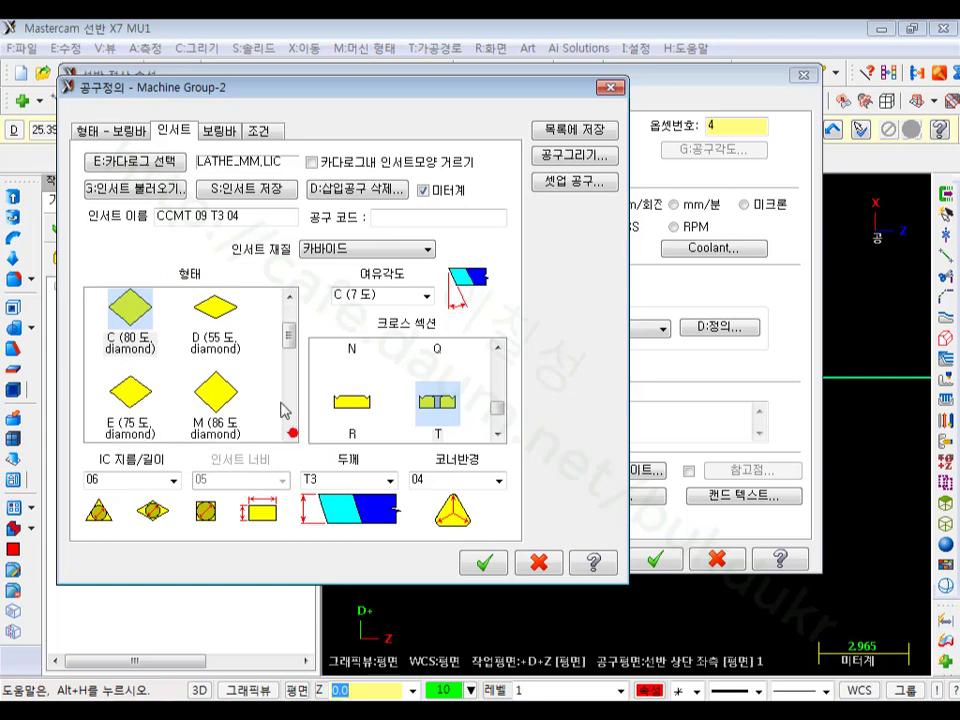
{"action": "left_click", "coordinate": [229, 315]}
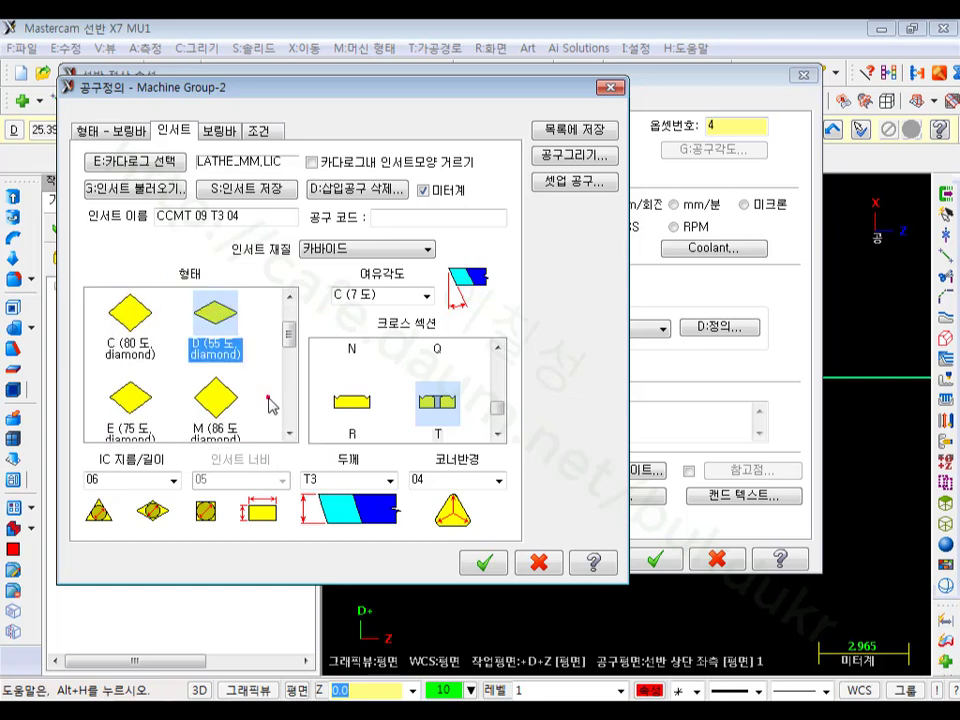
{"action": "left_click", "coordinate": [290, 430]}
{"action": "left_click", "coordinate": [290, 432]}
{"action": "left_click", "coordinate": [128, 400]}
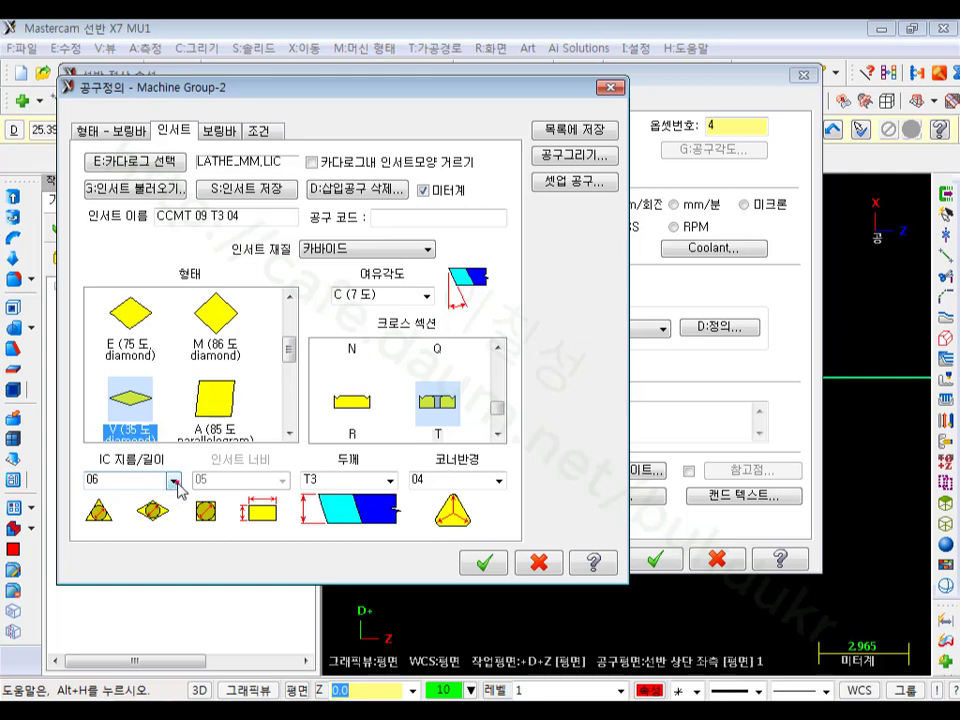
{"action": "left_click", "coordinate": [174, 482]}
{"action": "left_click", "coordinate": [122, 493]}
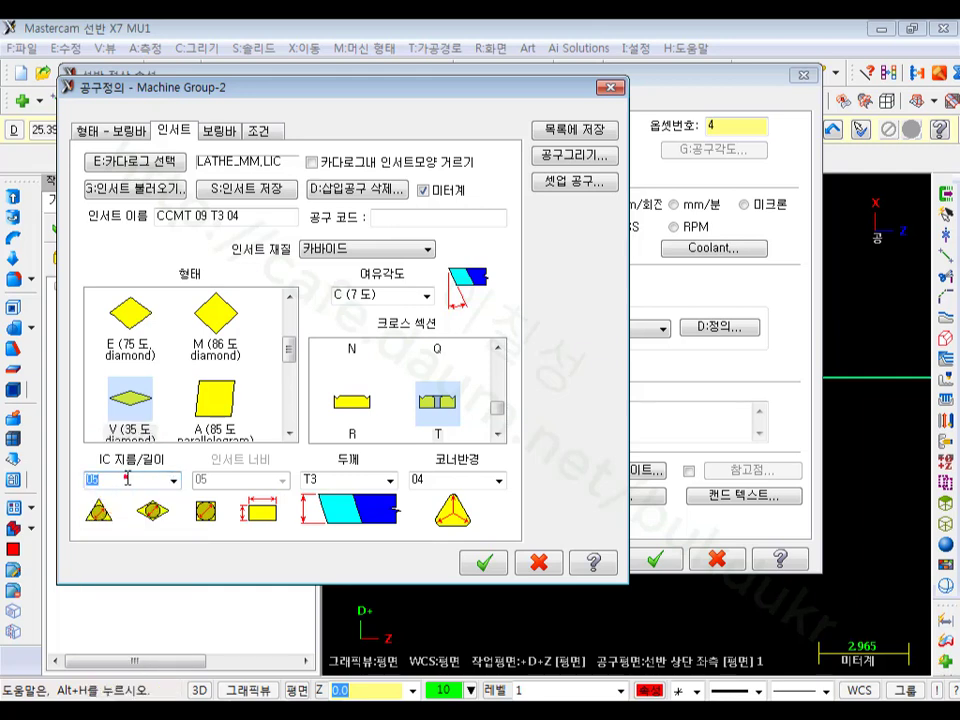
{"action": "left_click", "coordinate": [501, 562]}
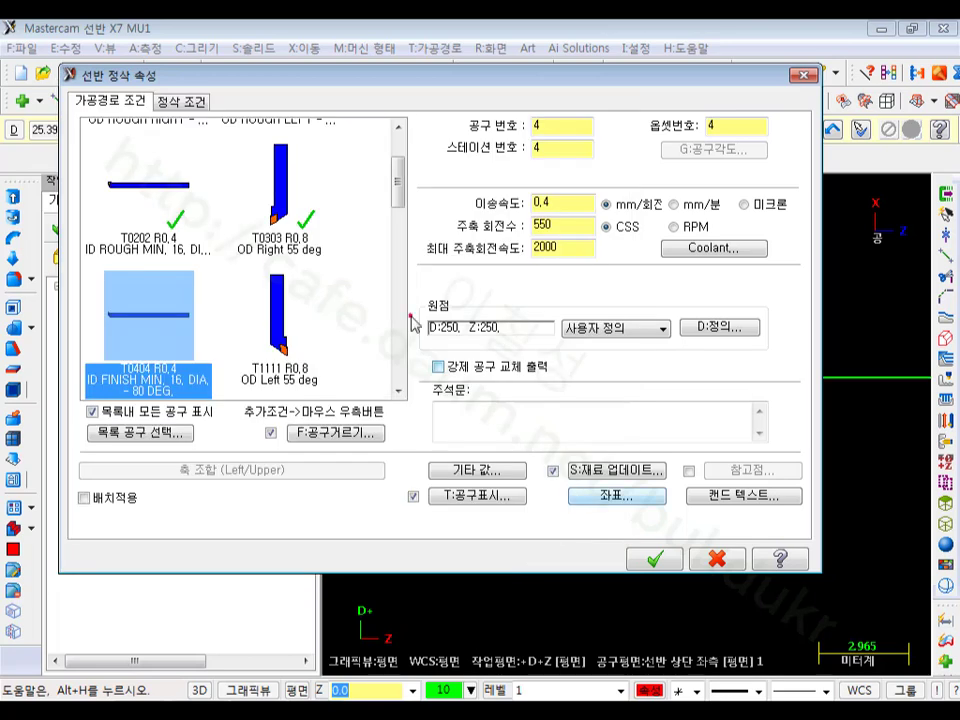
Step: Accept the internal finish operation's parameters with the modified tool and regenerate its toolpath
{"action": "mouse_move", "coordinate": [137, 327]}
{"action": "left_click", "coordinate": [190, 103]}
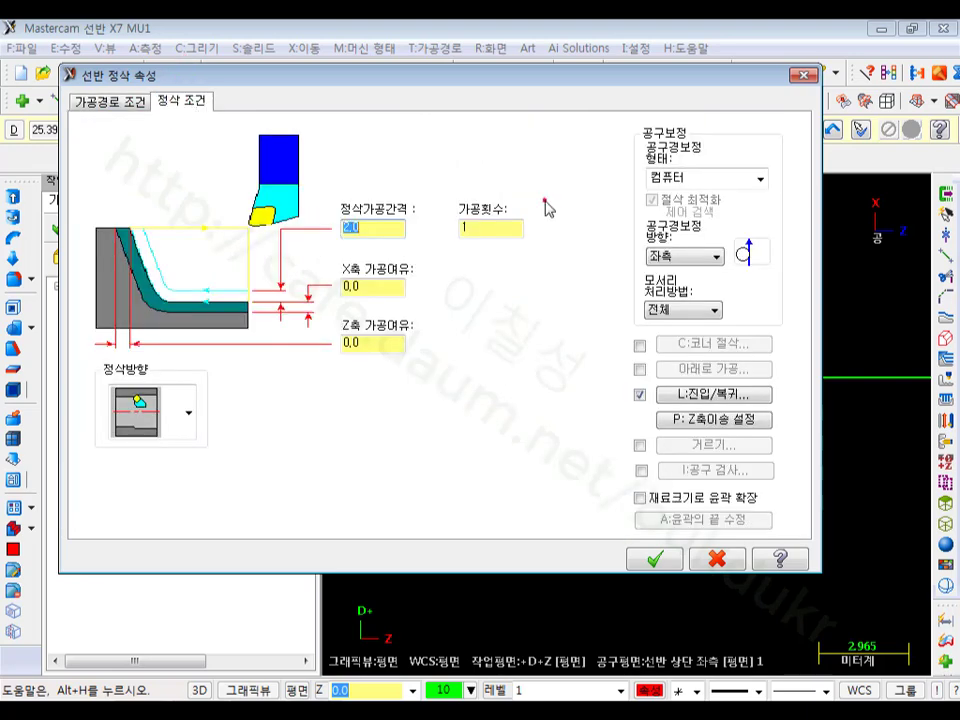
{"action": "left_click", "coordinate": [655, 560]}
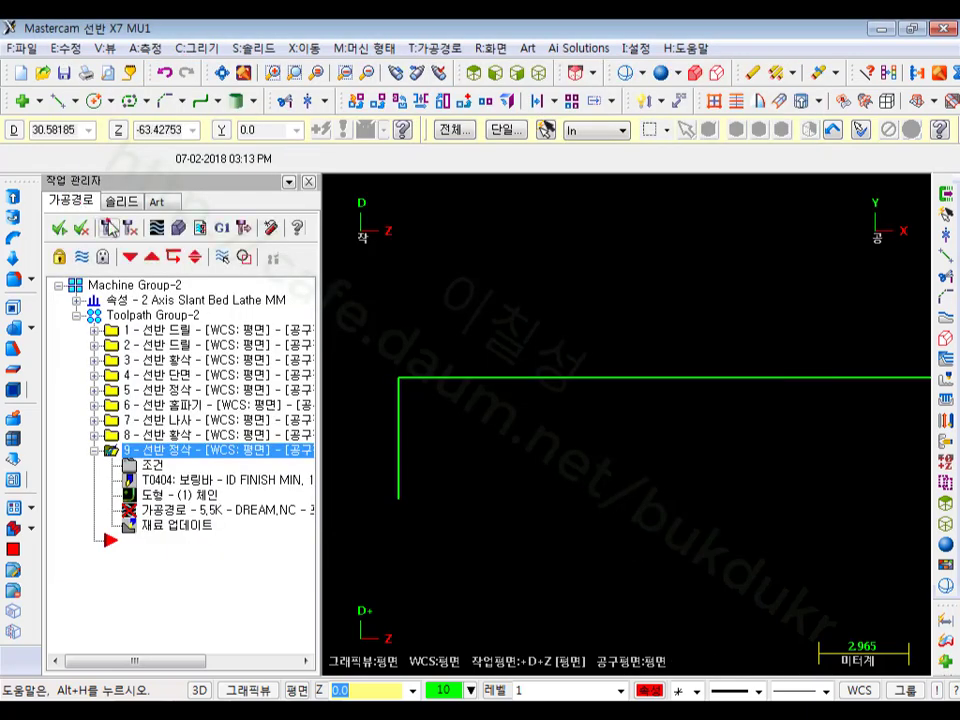
Step: Backplot the finish operation with the 35° insert and examine the tool position at the bore's inner corner
{"action": "left_click", "coordinate": [213, 510]}
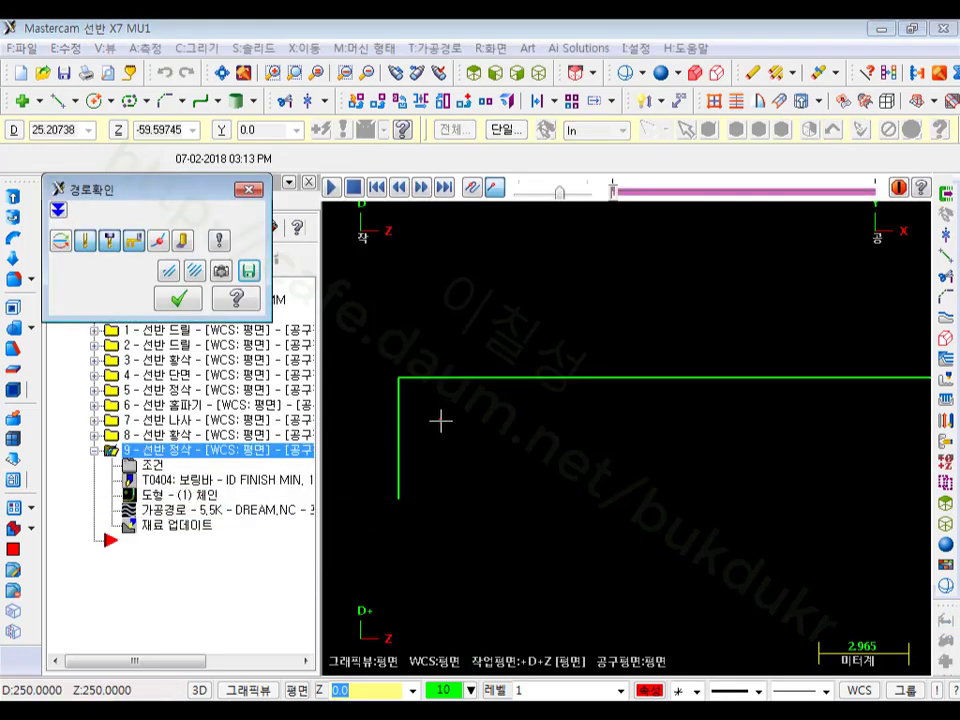
{"action": "scroll", "coordinate": [440, 421], "scroll_direction": "down", "scroll_amount": 5}
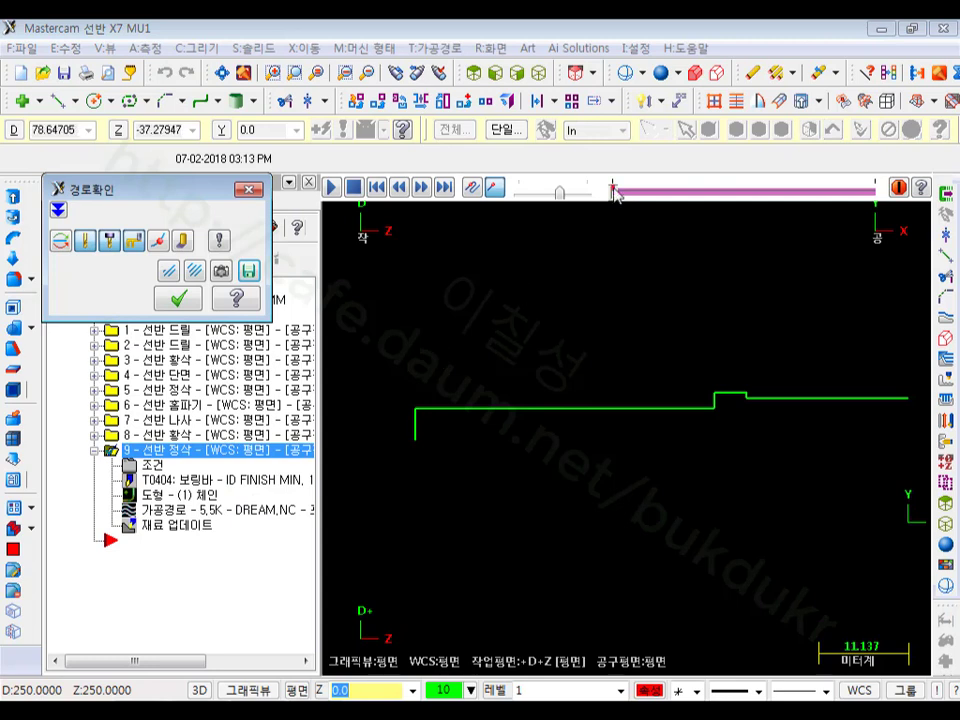
{"action": "left_click_drag", "start_coordinate": [612, 190], "coordinate": [790, 190]}
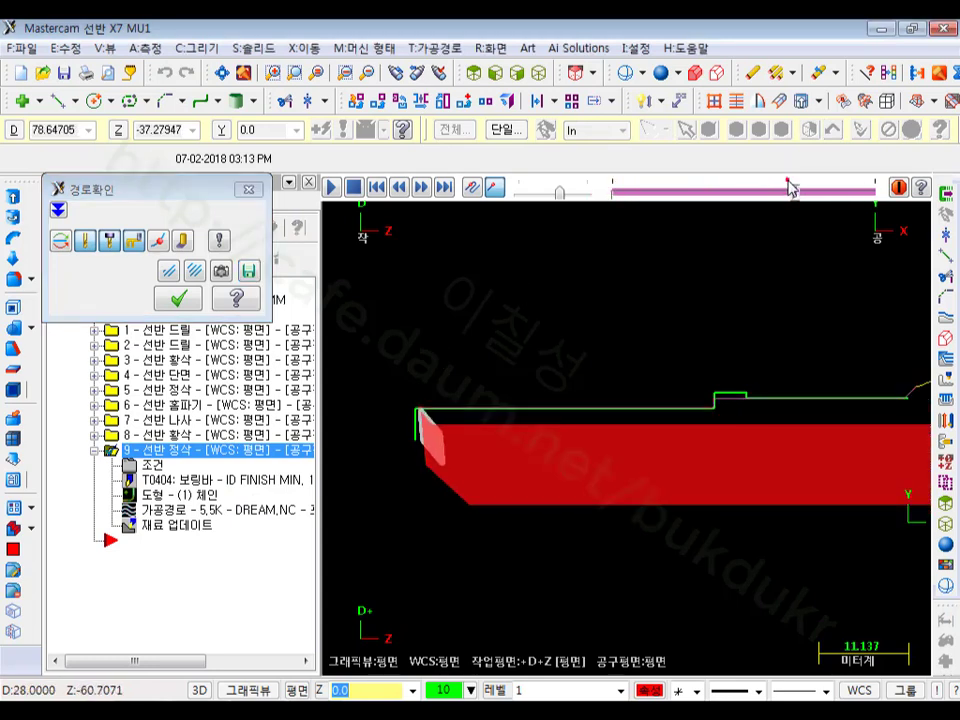
{"action": "scroll", "coordinate": [435, 412], "scroll_direction": "up", "scroll_amount": 6}
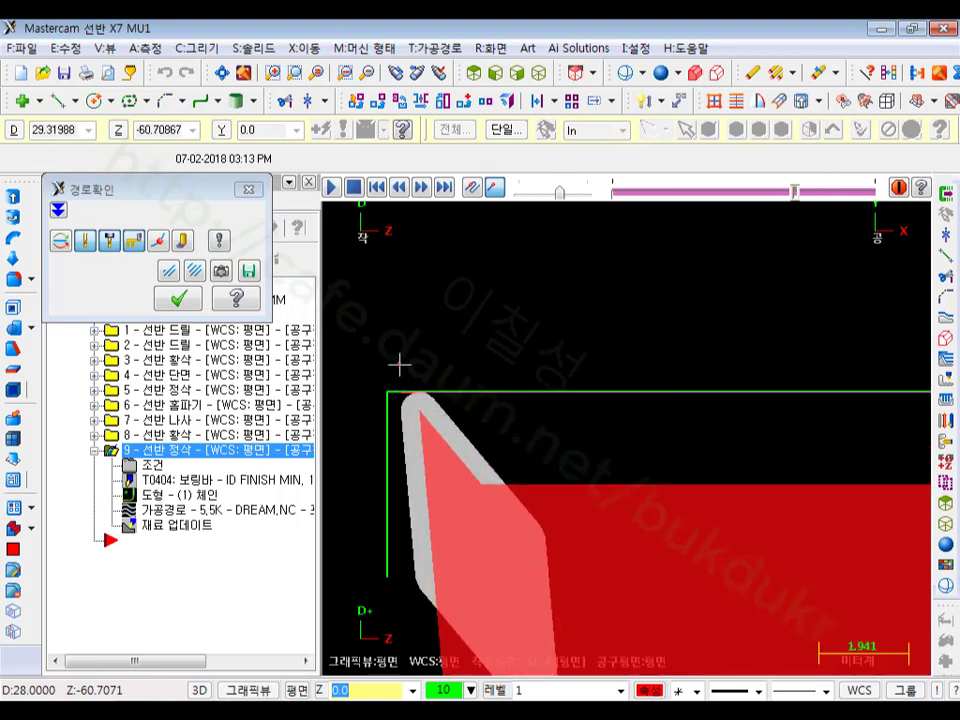
{"action": "scroll", "coordinate": [400, 366], "scroll_direction": "down", "scroll_amount": 3}
{"action": "left_click", "coordinate": [176, 299]}
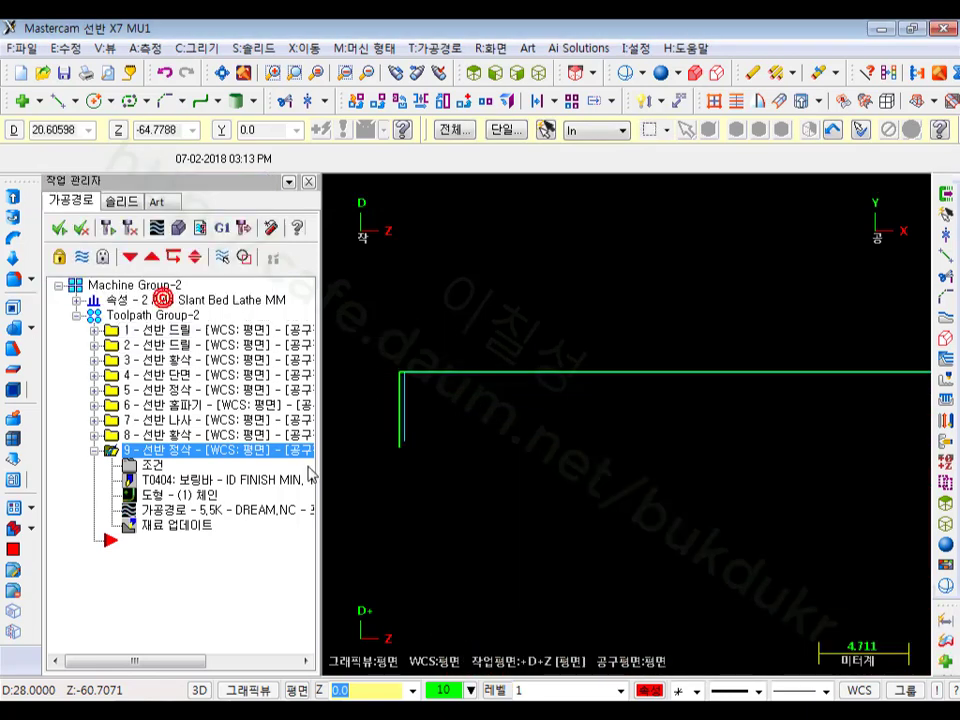
Step: Set the finish operation's plunge cutting to the type that allows undercuts on both diameter and face, and regenerate the toolpath
{"action": "left_click", "coordinate": [144, 465]}
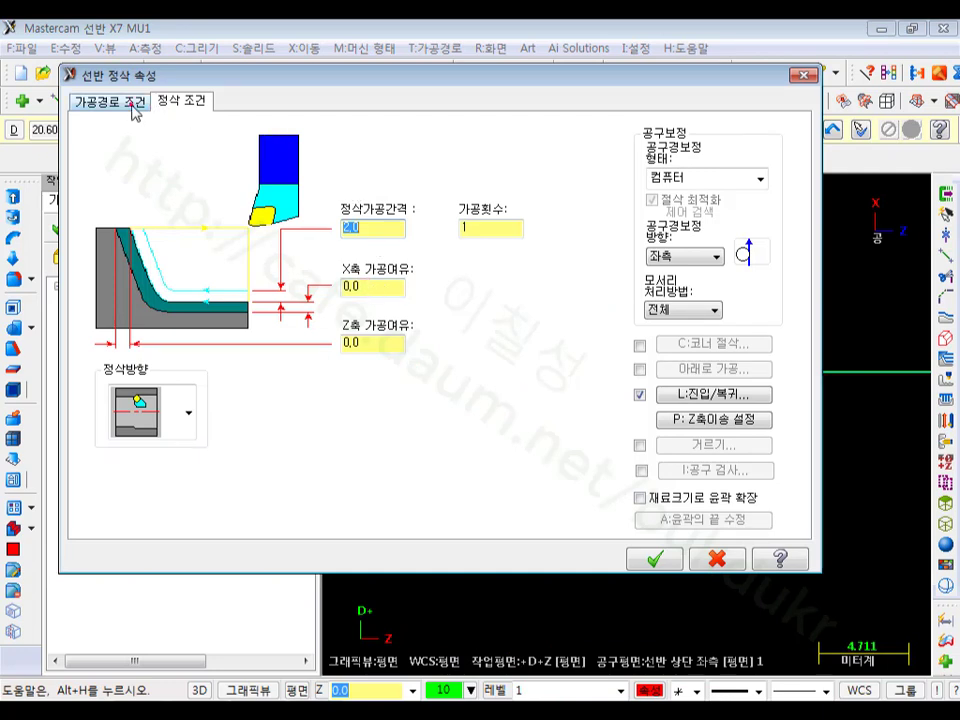
{"action": "left_click", "coordinate": [706, 422]}
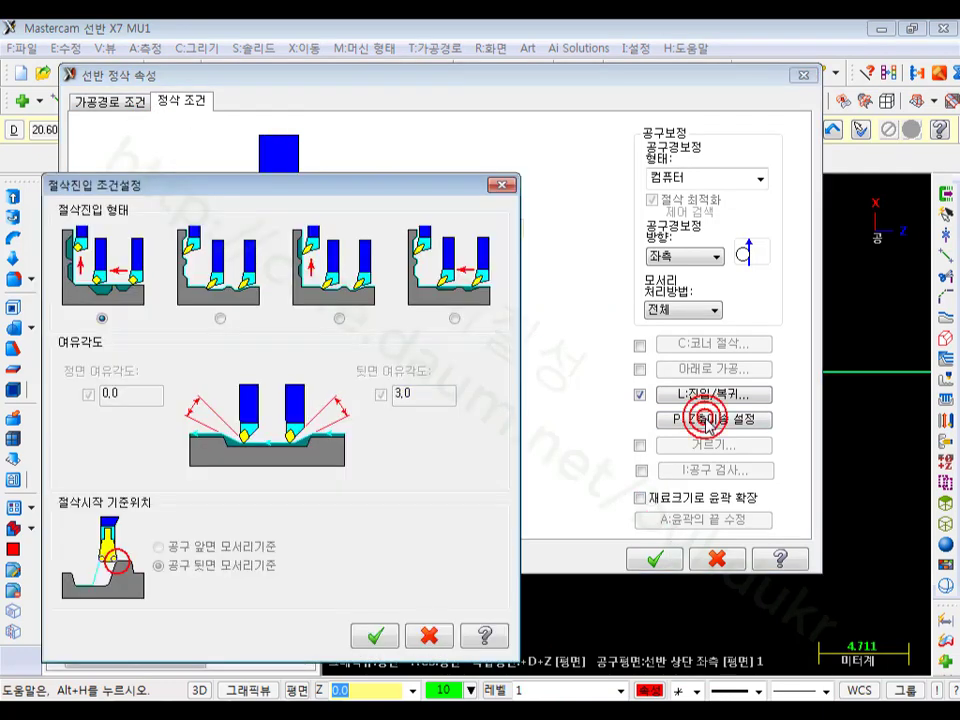
{"action": "left_click", "coordinate": [219, 320]}
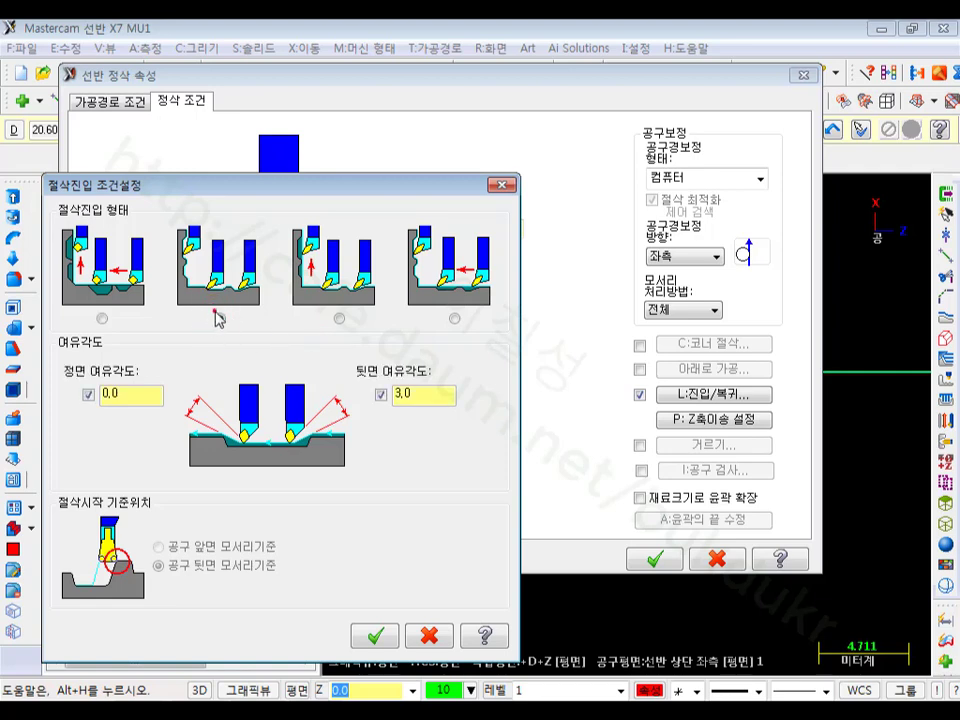
{"action": "left_click", "coordinate": [376, 634]}
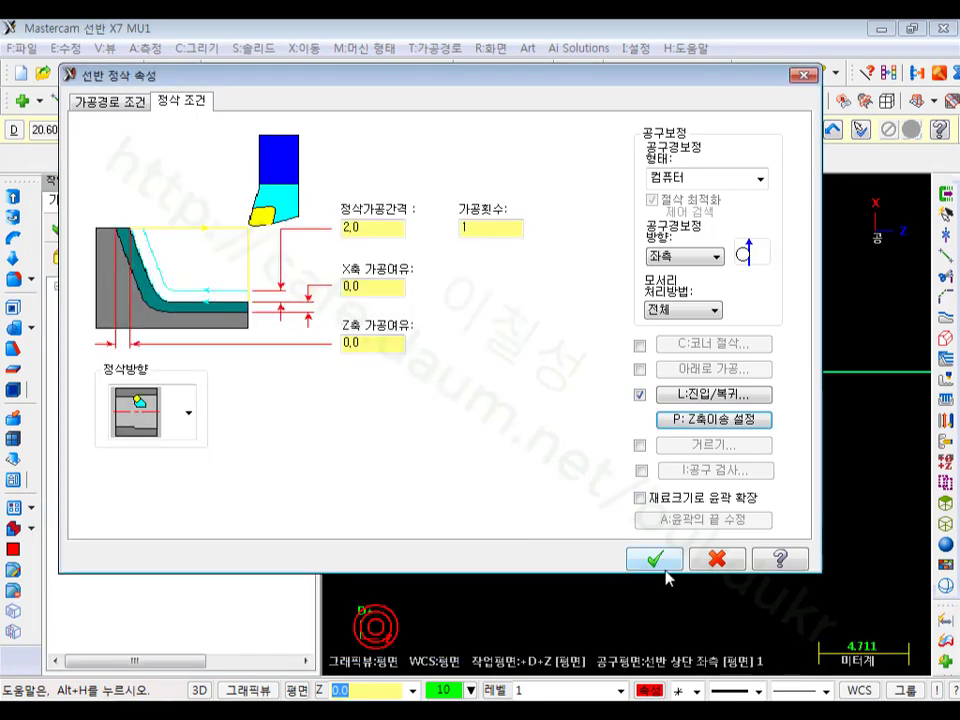
{"action": "left_click", "coordinate": [660, 562]}
{"action": "left_click", "coordinate": [108, 229]}
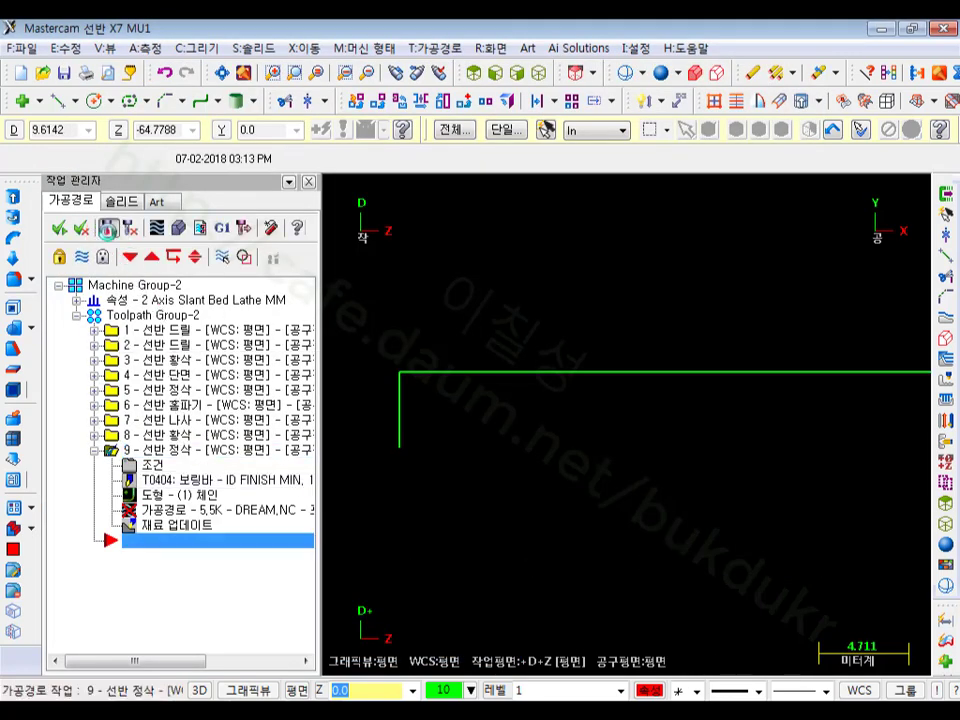
Step: Backplot the regenerated finish operation and examine the chamfer path at the bore's inner end
{"action": "left_click", "coordinate": [158, 509]}
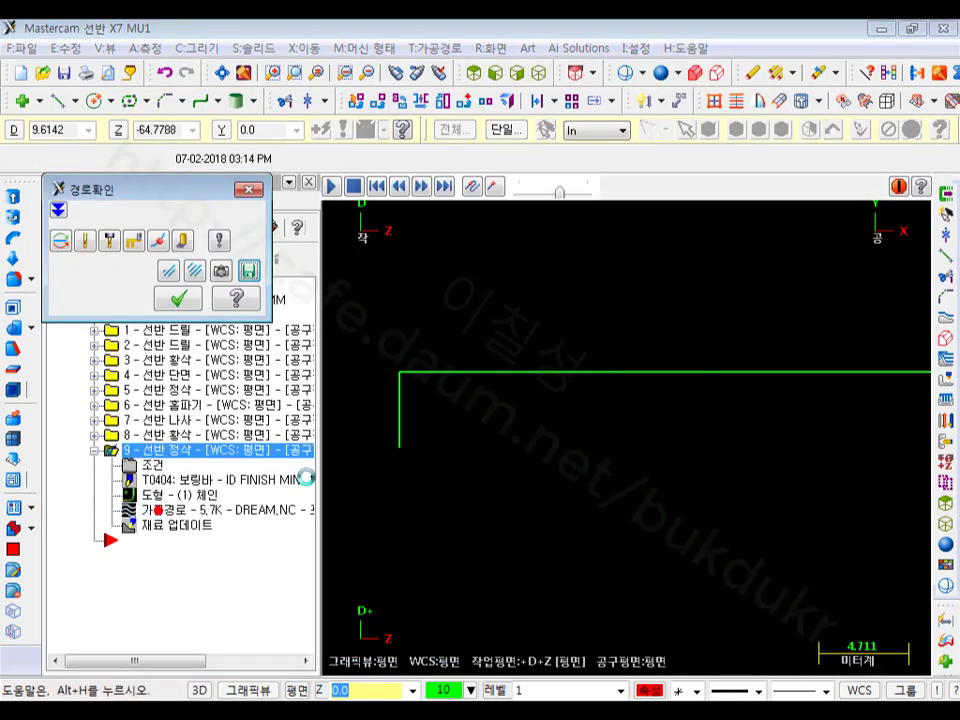
{"action": "left_click_drag", "start_coordinate": [617, 192], "coordinate": [826, 192]}
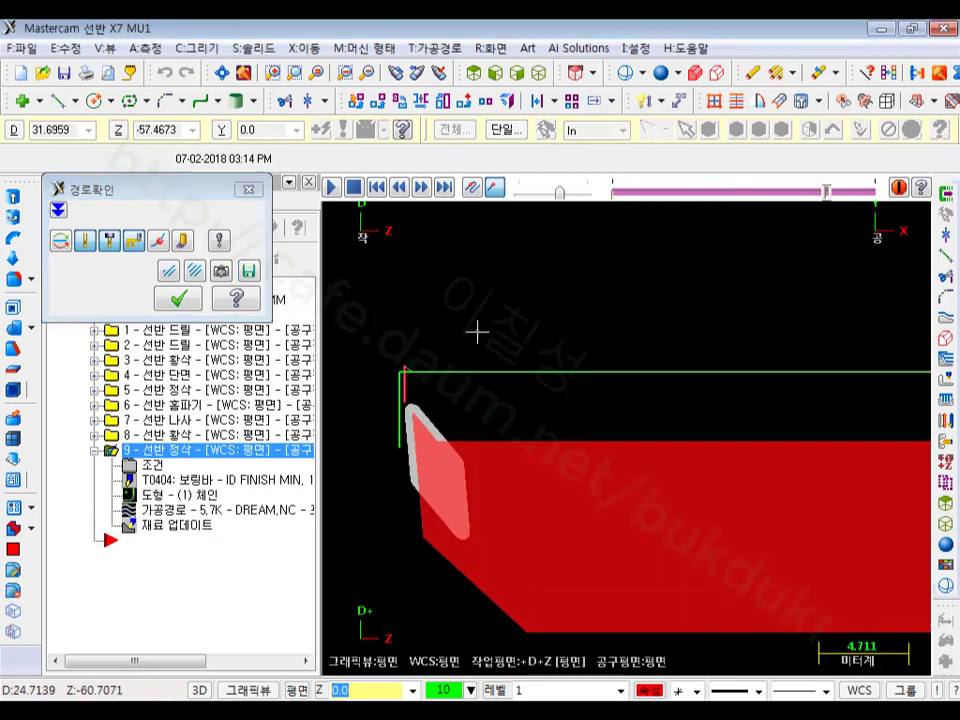
{"action": "scroll", "coordinate": [407, 392], "scroll_direction": "up", "scroll_amount": 5}
{"action": "scroll", "coordinate": [430, 300], "scroll_direction": "up", "scroll_amount": 3}
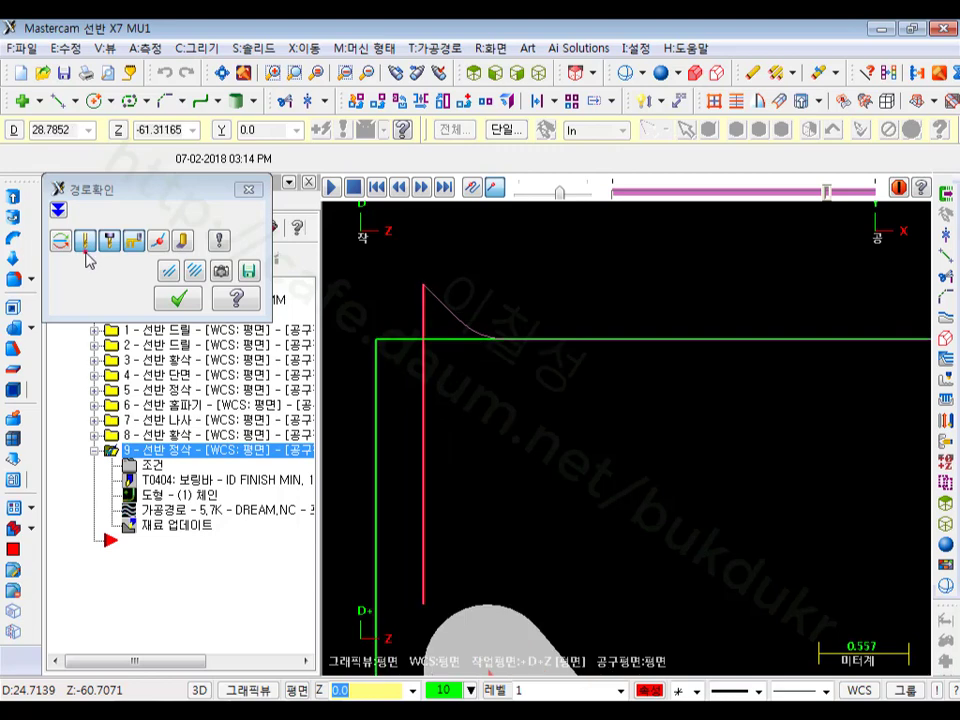
{"action": "scroll", "coordinate": [415, 297], "scroll_direction": "up", "scroll_amount": 1}
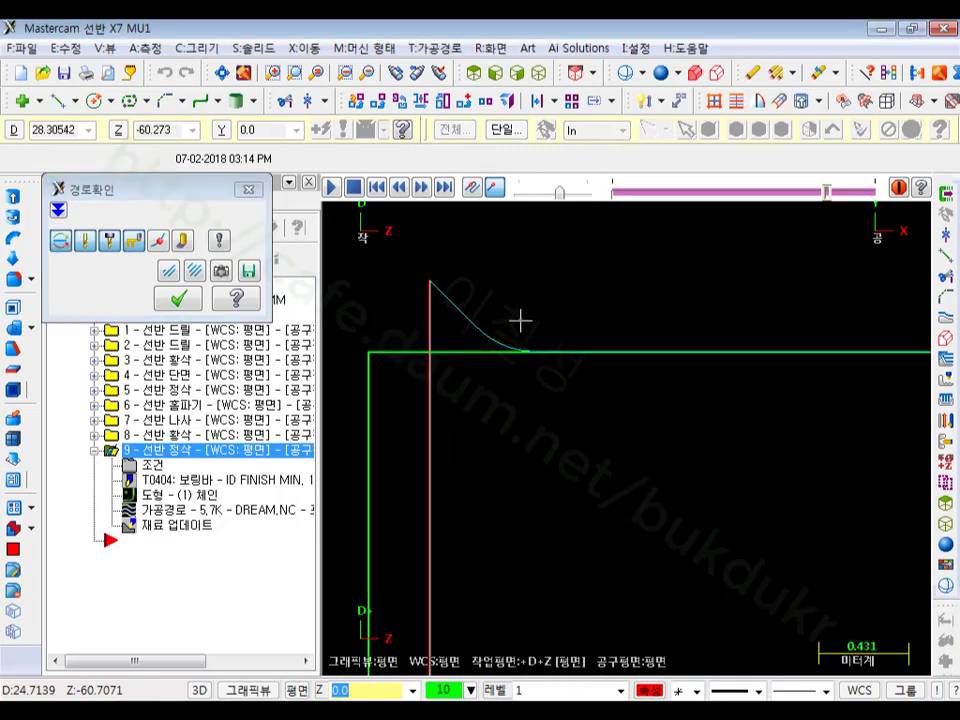
Step: Step the backplot back and forth through the finish tool's chamfer and retract moves at the bore's inner end
{"action": "key", "text": "Left"}
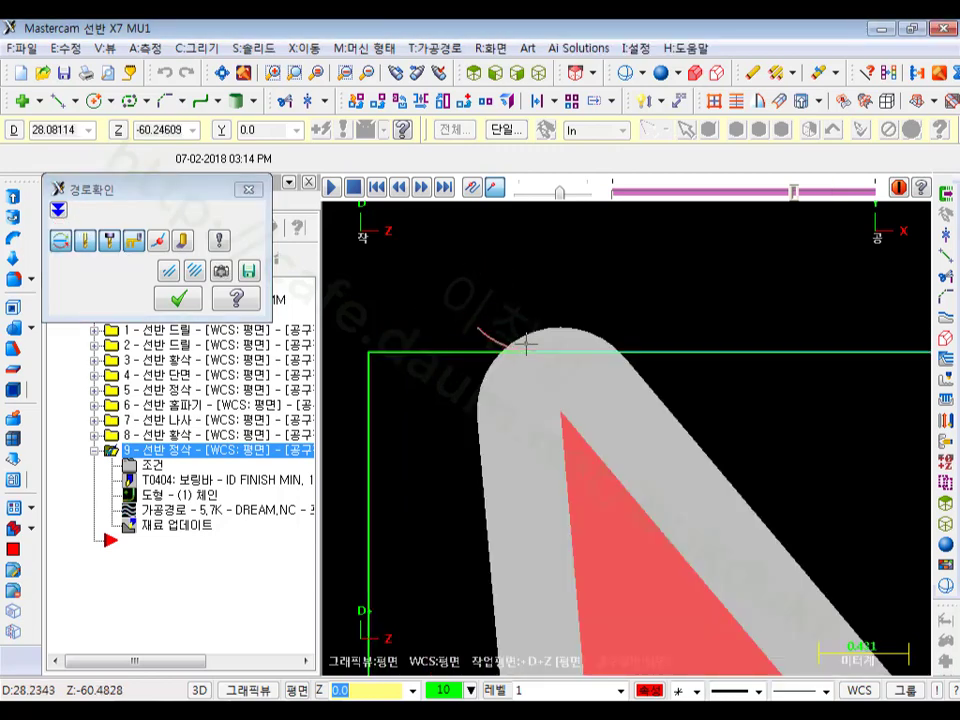
{"action": "key", "text": "Right"}
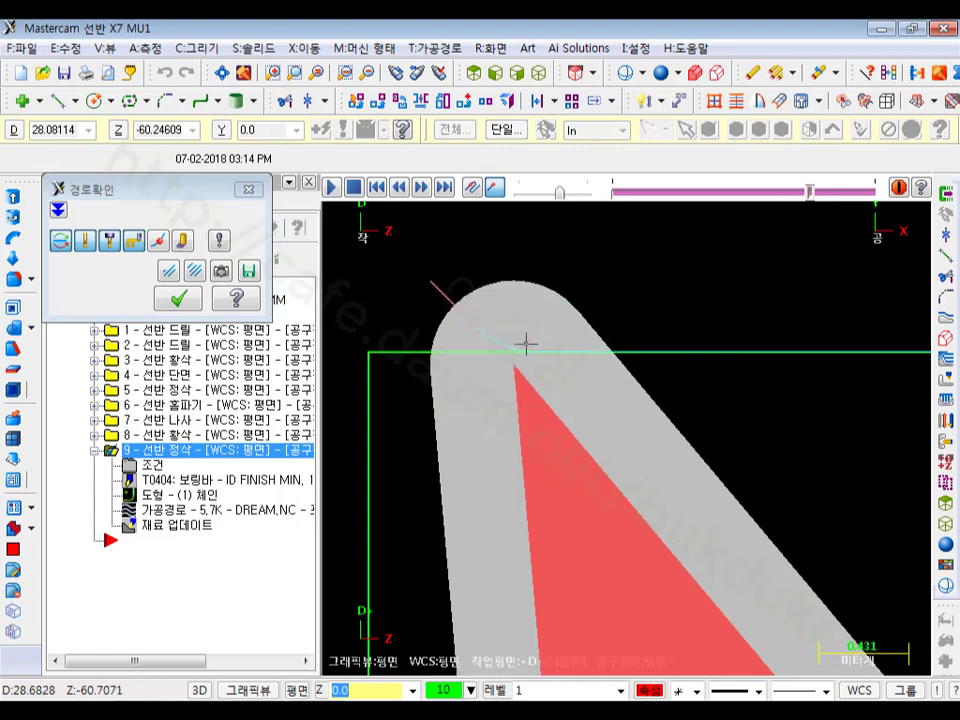
{"action": "key", "text": "Right"}
{"action": "scroll", "coordinate": [429, 339], "scroll_direction": "down", "scroll_amount": 4}
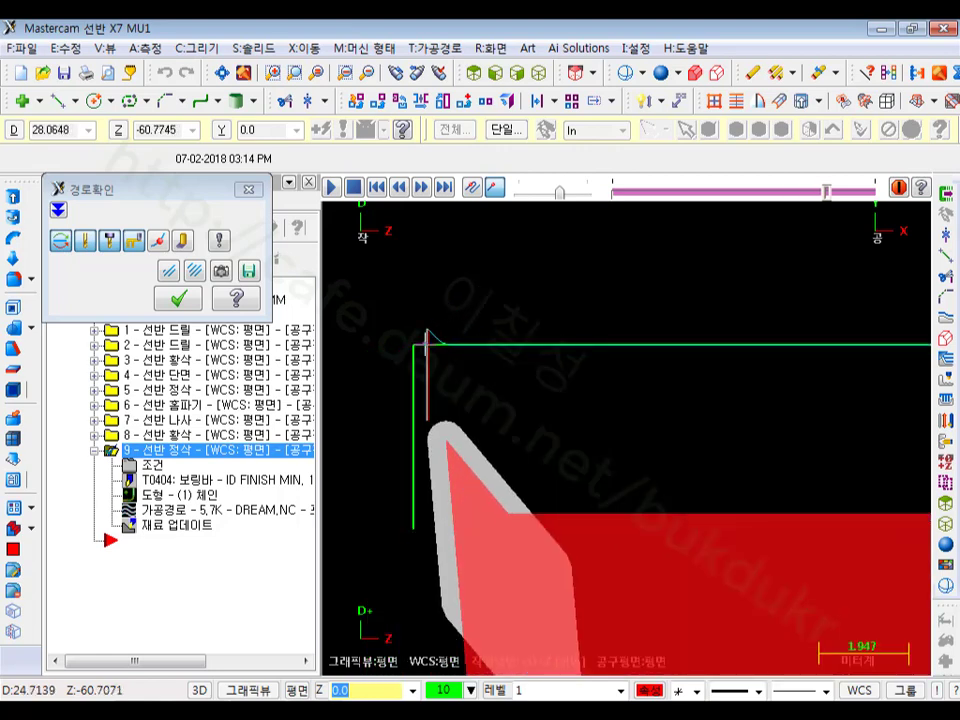
{"action": "scroll", "coordinate": [396, 383], "scroll_direction": "down", "scroll_amount": 5}
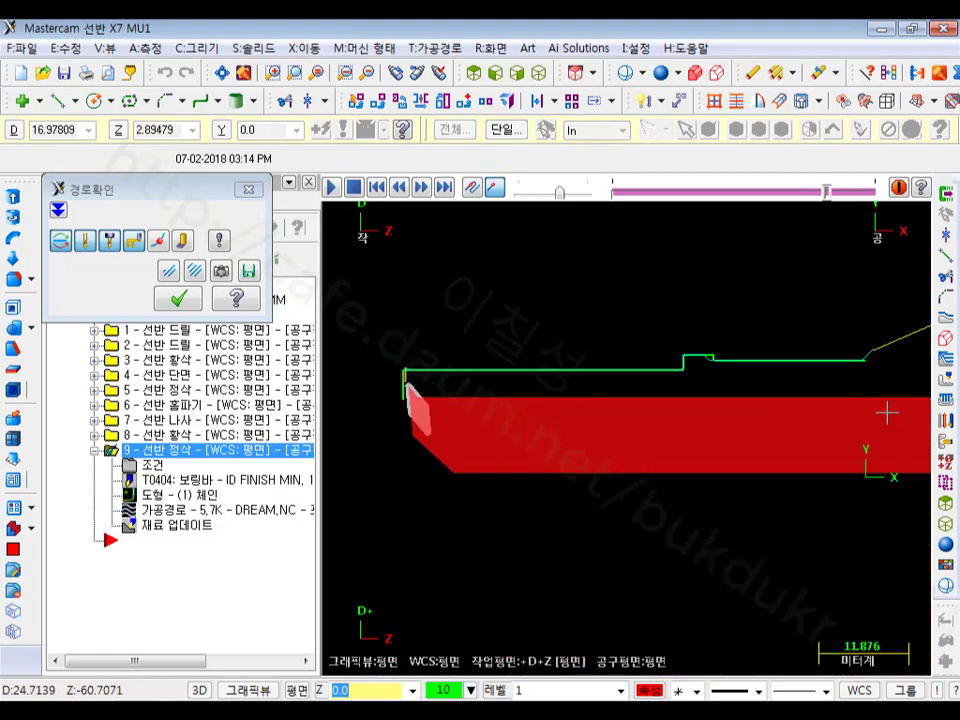
Step: Step the backplot through the finish tool's moves in the internal groove, and close the backplot
{"action": "scroll", "coordinate": [700, 366], "scroll_direction": "up", "scroll_amount": 3}
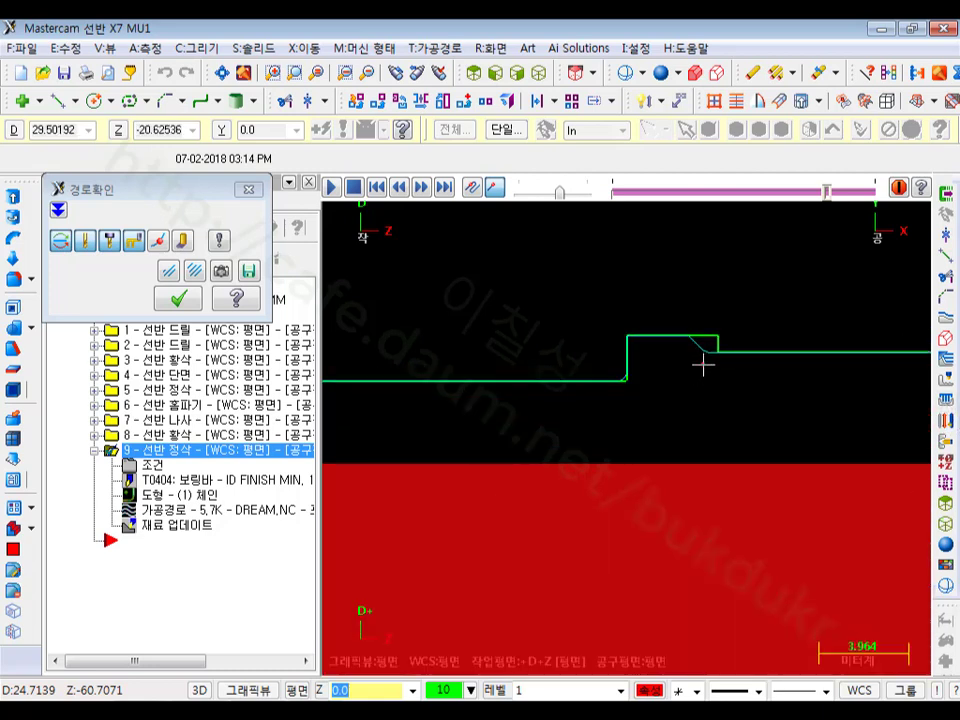
{"action": "key", "text": "Right"}
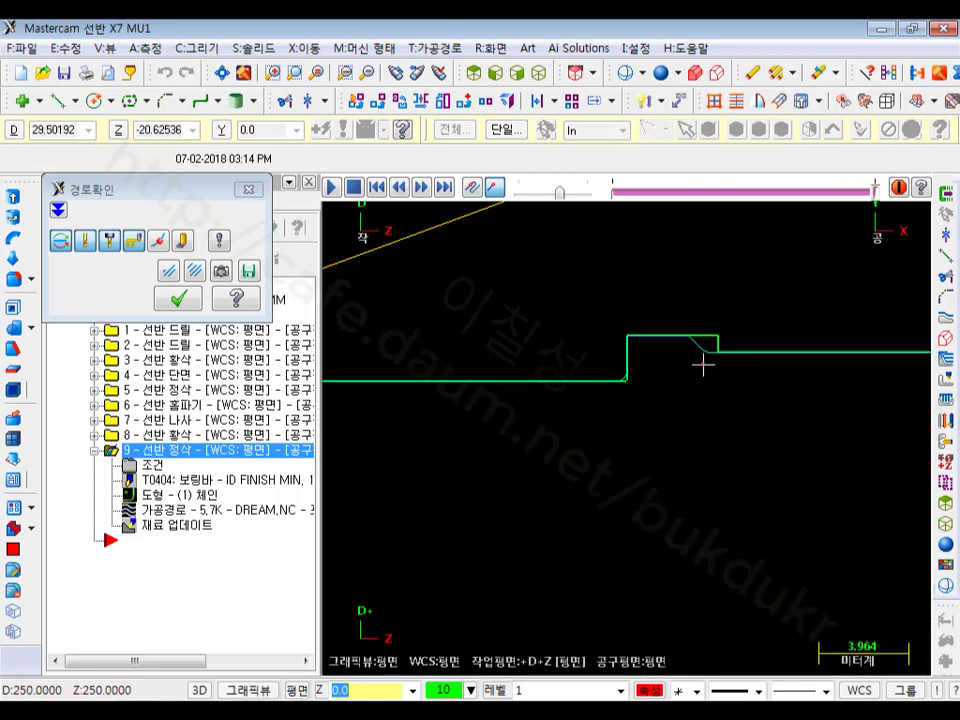
{"action": "key", "text": "Left"}
{"action": "key", "text": "Left"}
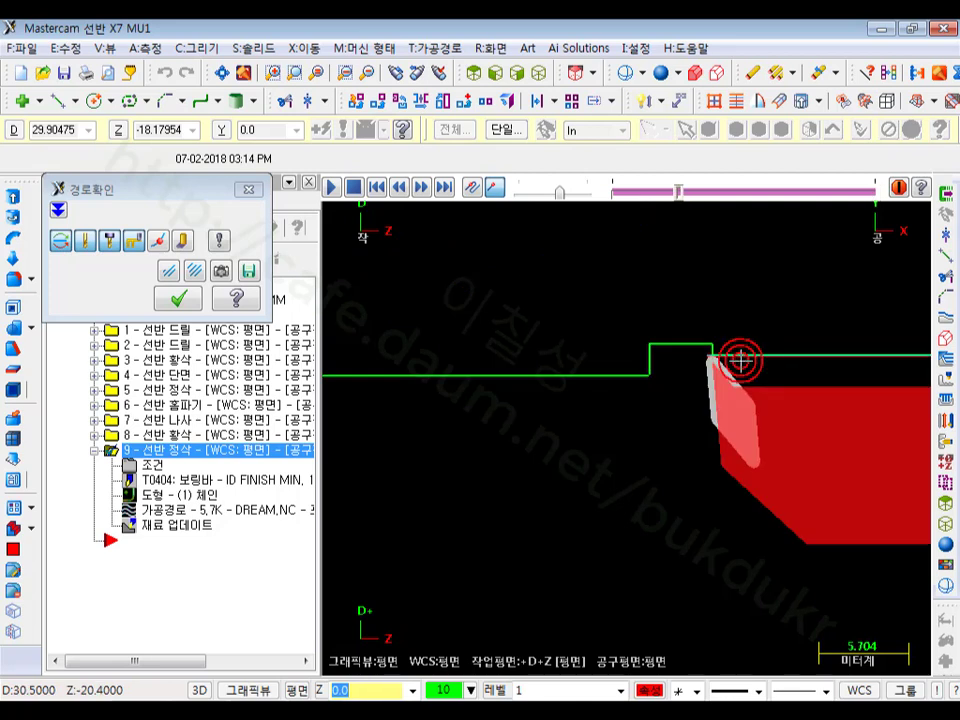
{"action": "scroll", "coordinate": [753, 343], "scroll_direction": "up", "scroll_amount": 2}
{"action": "key", "text": "Right"}
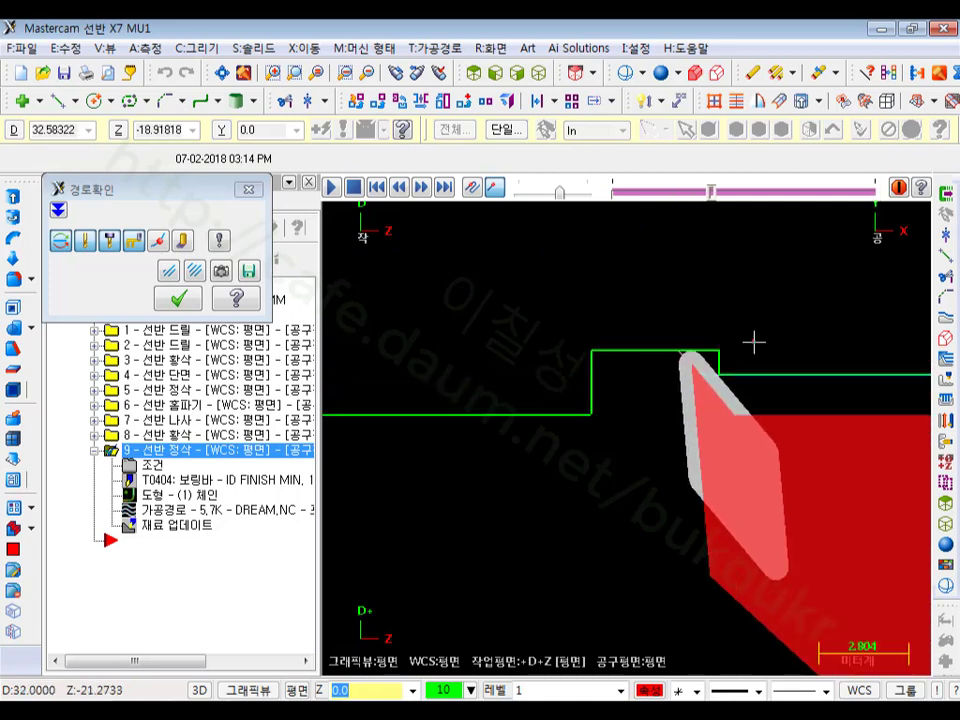
{"action": "key", "text": "Right"}
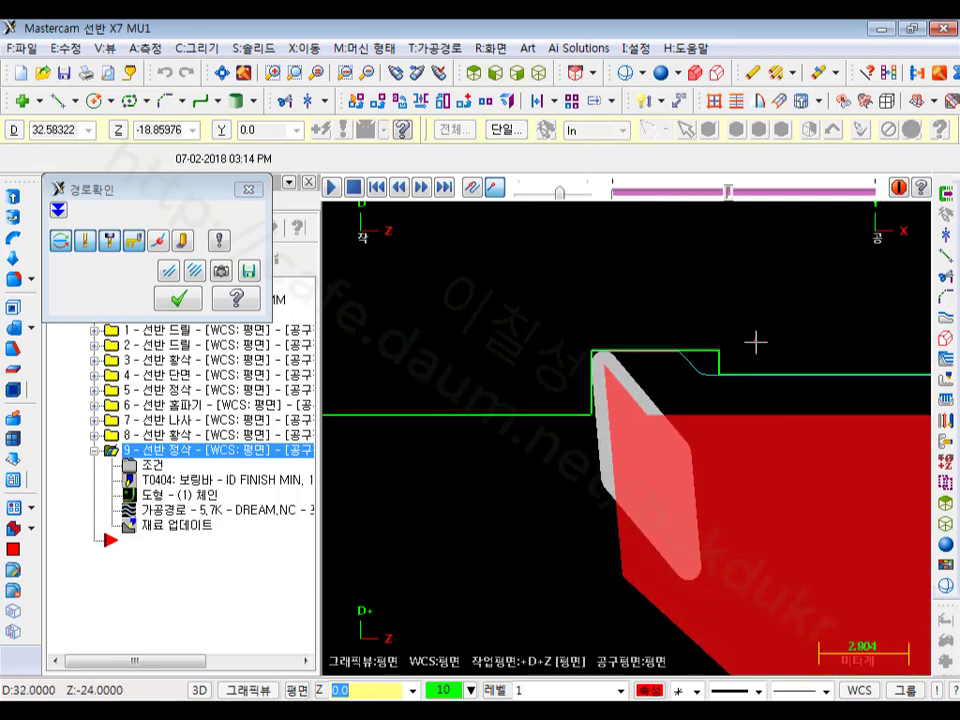
{"action": "key", "text": "Right"}
{"action": "key", "text": "Right"}
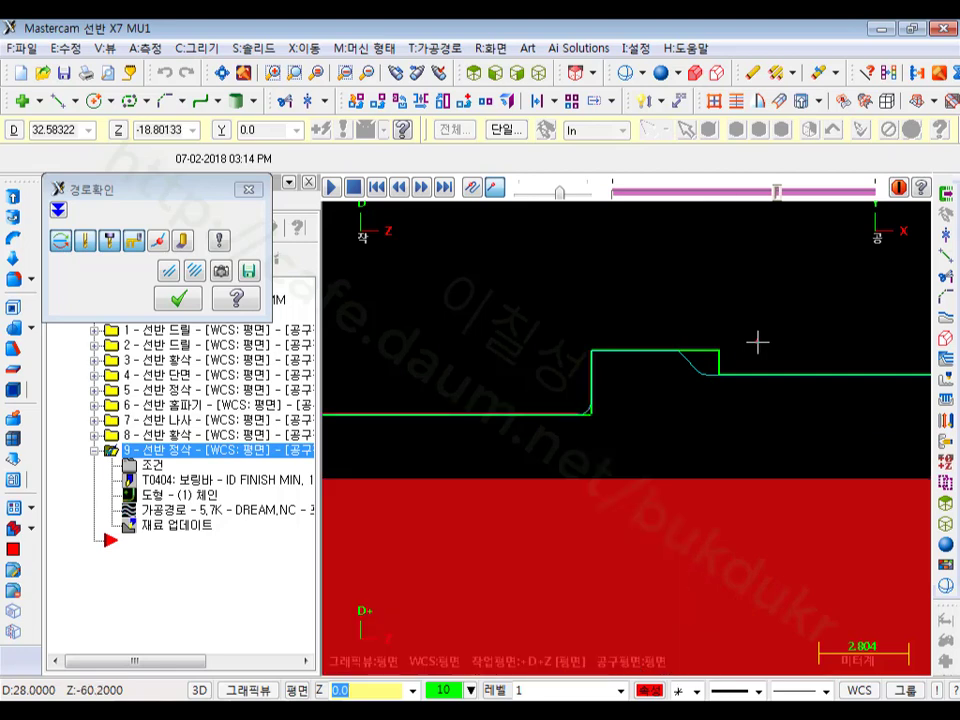
{"action": "left_click", "coordinate": [178, 298]}
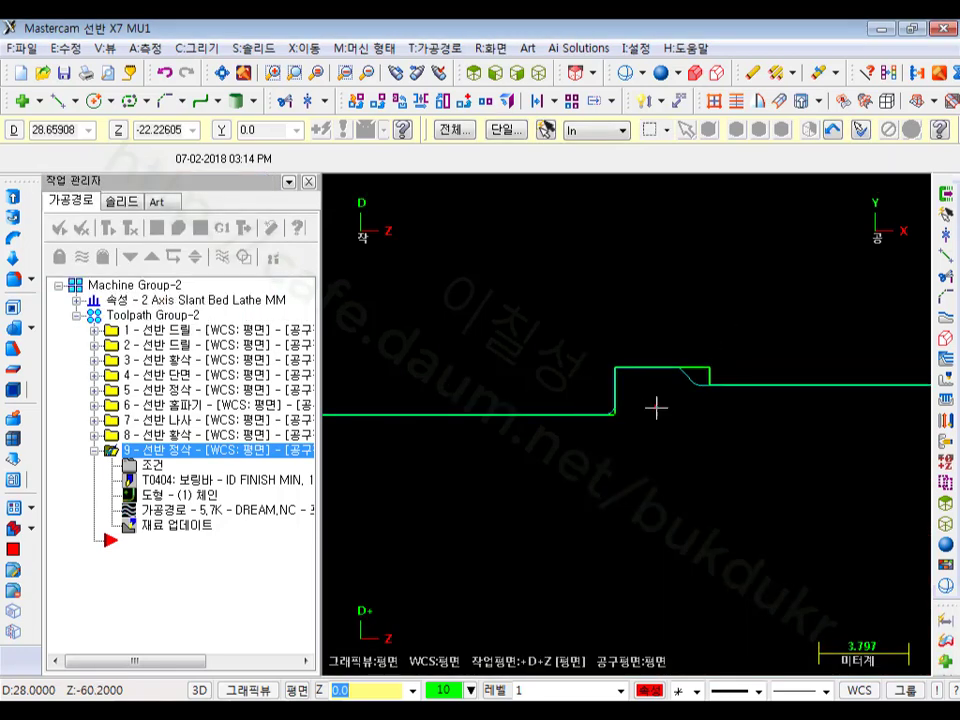
Step: Select all operations in Toolpath Group-2 and display the remaining stock as a shaded section
{"action": "scroll", "coordinate": [684, 384], "scroll_direction": "up", "scroll_amount": 3}
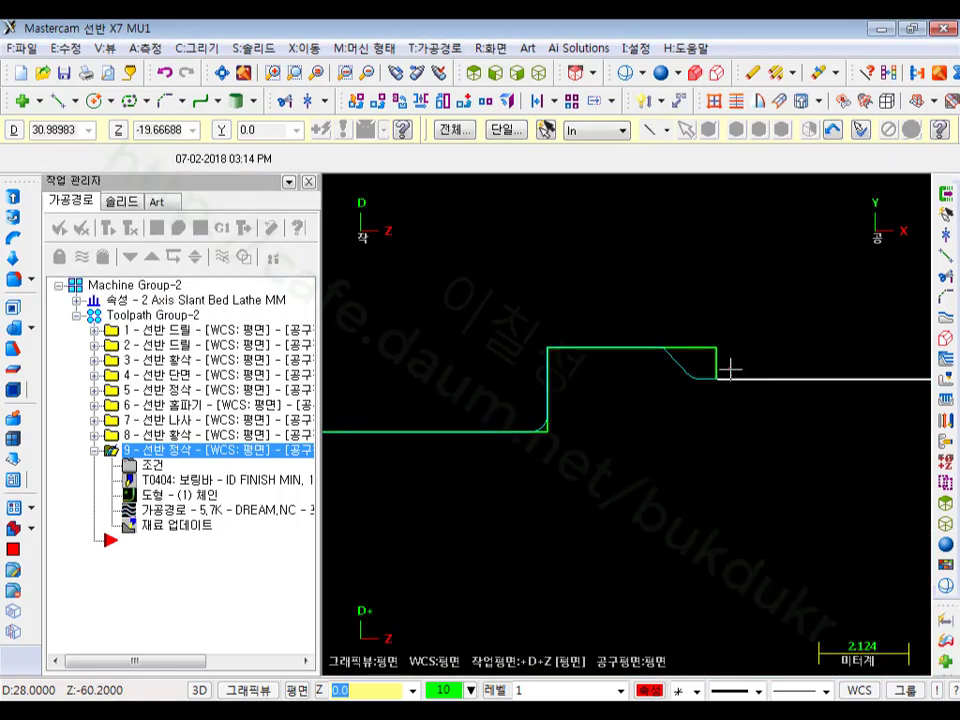
{"action": "left_click", "coordinate": [94, 451]}
{"action": "scroll", "coordinate": [705, 425], "scroll_direction": "down", "scroll_amount": 10}
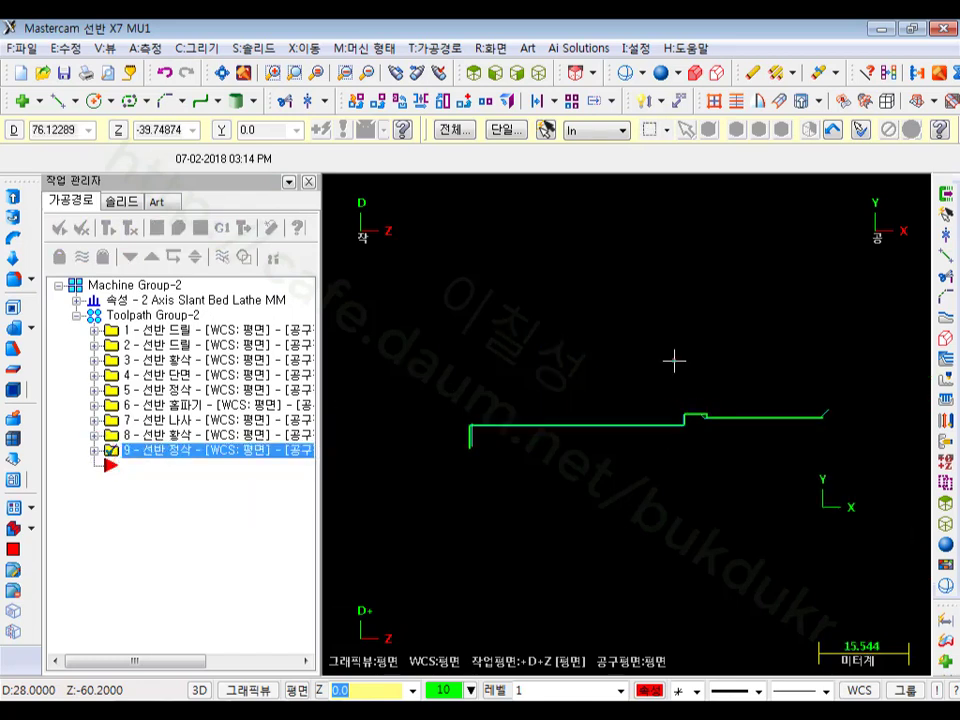
{"action": "left_click", "coordinate": [120, 314]}
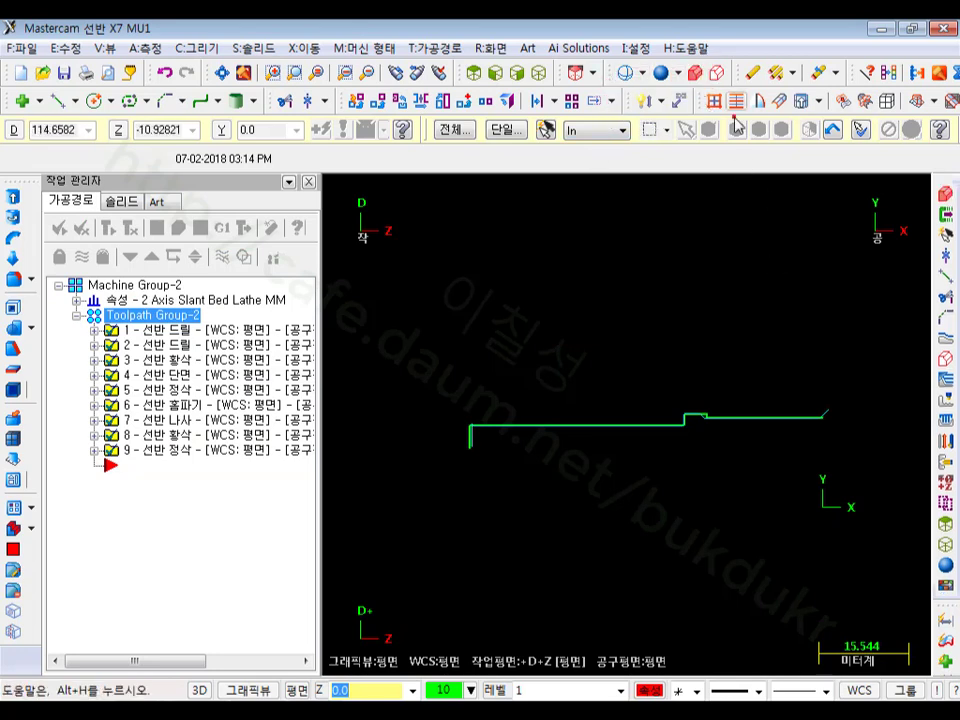
{"action": "left_click", "coordinate": [716, 73]}
{"action": "left_click", "coordinate": [716, 73]}
{"action": "scroll", "coordinate": [593, 416], "scroll_direction": "up", "scroll_amount": 3}
{"action": "scroll", "coordinate": [407, 428], "scroll_direction": "up", "scroll_amount": 6}
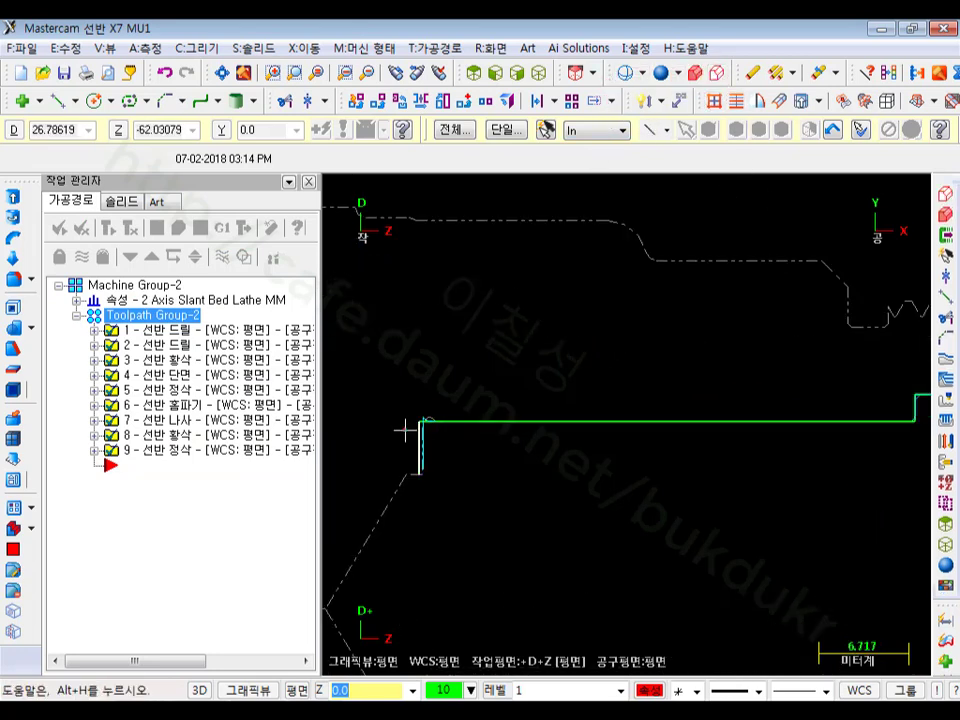
{"action": "scroll", "coordinate": [478, 395], "scroll_direction": "up", "scroll_amount": 6}
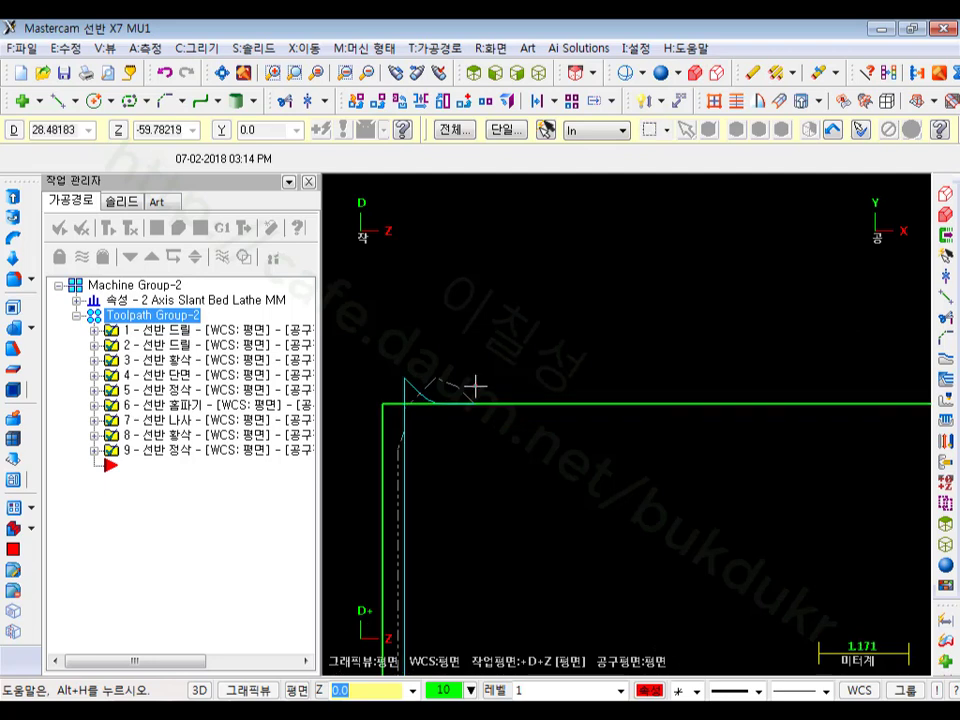
{"action": "left_click", "coordinate": [694, 73]}
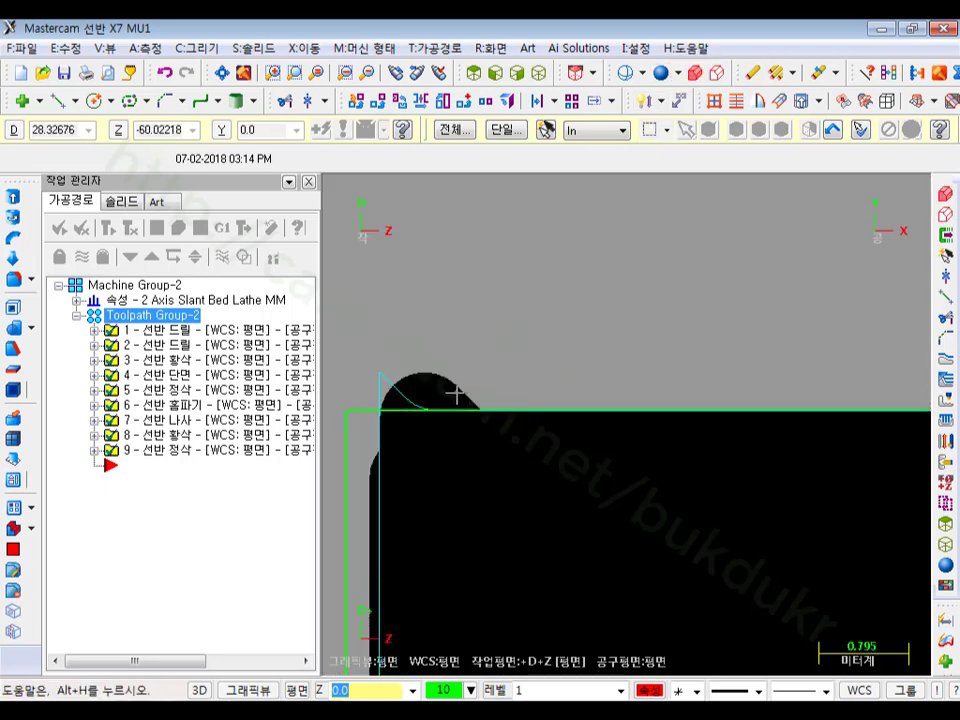
Step: Examine the shaded stock against the part outline at the bore's inner corner and chamfered exit
{"action": "scroll", "coordinate": [458, 396], "scroll_direction": "up", "scroll_amount": 2}
{"action": "scroll", "coordinate": [527, 440], "scroll_direction": "down", "scroll_amount": 13}
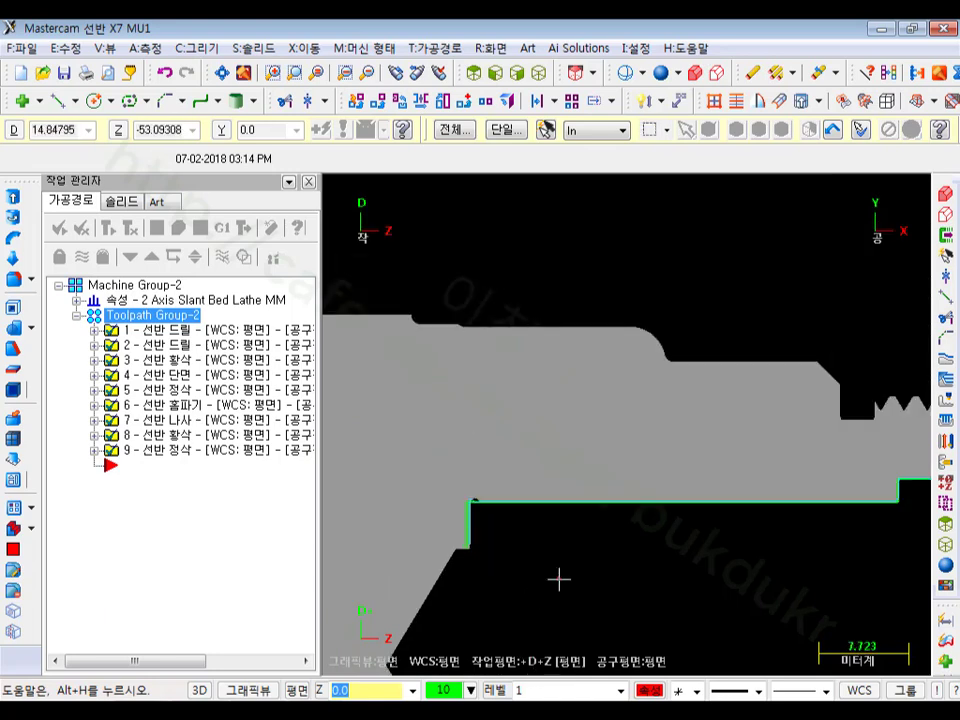
{"action": "scroll", "coordinate": [506, 516], "scroll_direction": "up", "scroll_amount": 13}
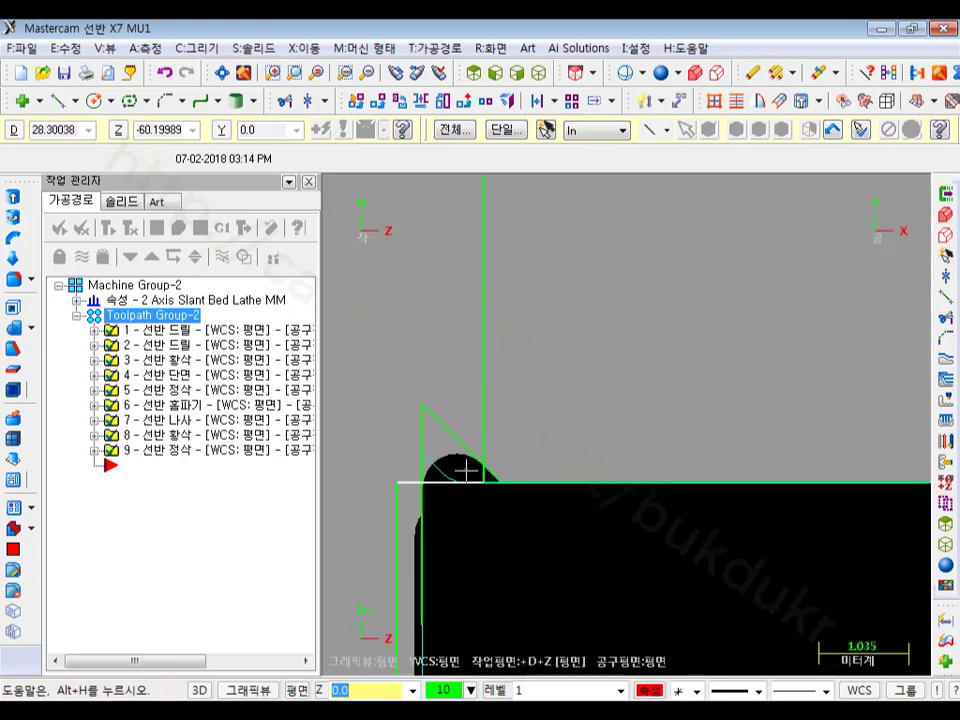
{"action": "scroll", "coordinate": [467, 468], "scroll_direction": "up", "scroll_amount": 3}
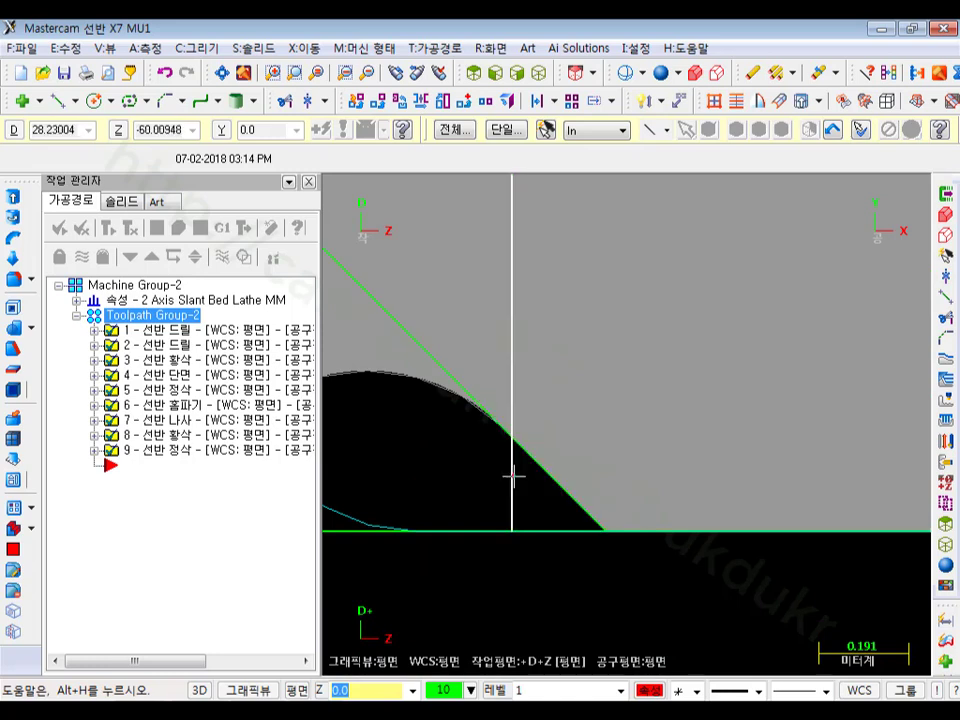
{"action": "scroll", "coordinate": [510, 475], "scroll_direction": "down", "scroll_amount": 9}
{"action": "scroll", "coordinate": [508, 512], "scroll_direction": "down", "scroll_amount": 5}
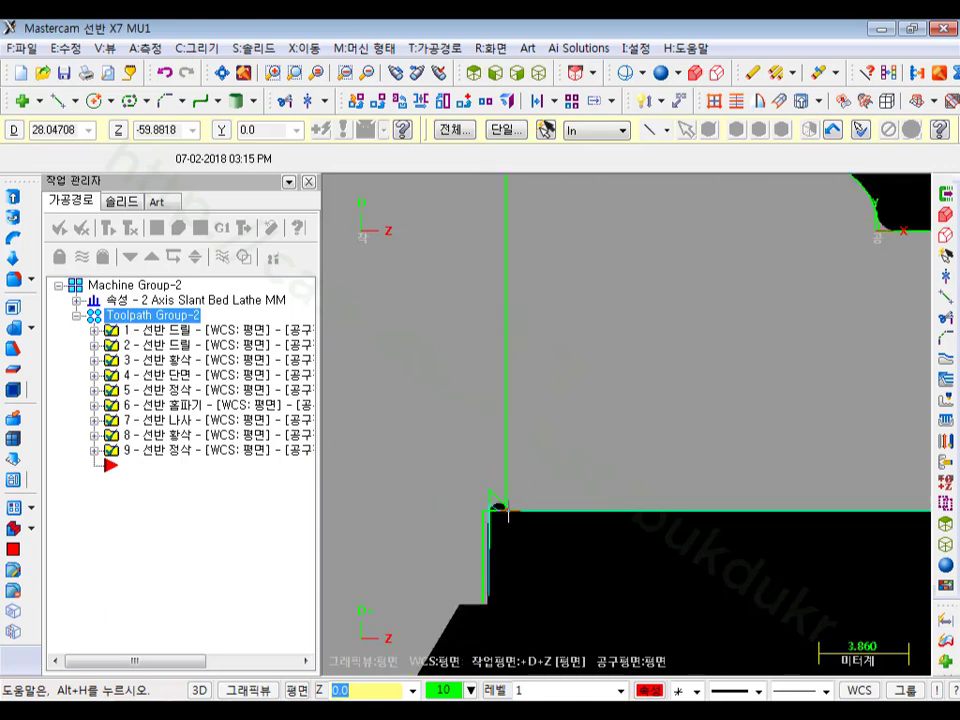
{"action": "scroll", "coordinate": [473, 268], "scroll_direction": "up", "scroll_amount": 1}
{"action": "scroll", "coordinate": [473, 268], "scroll_direction": "up", "scroll_amount": 1}
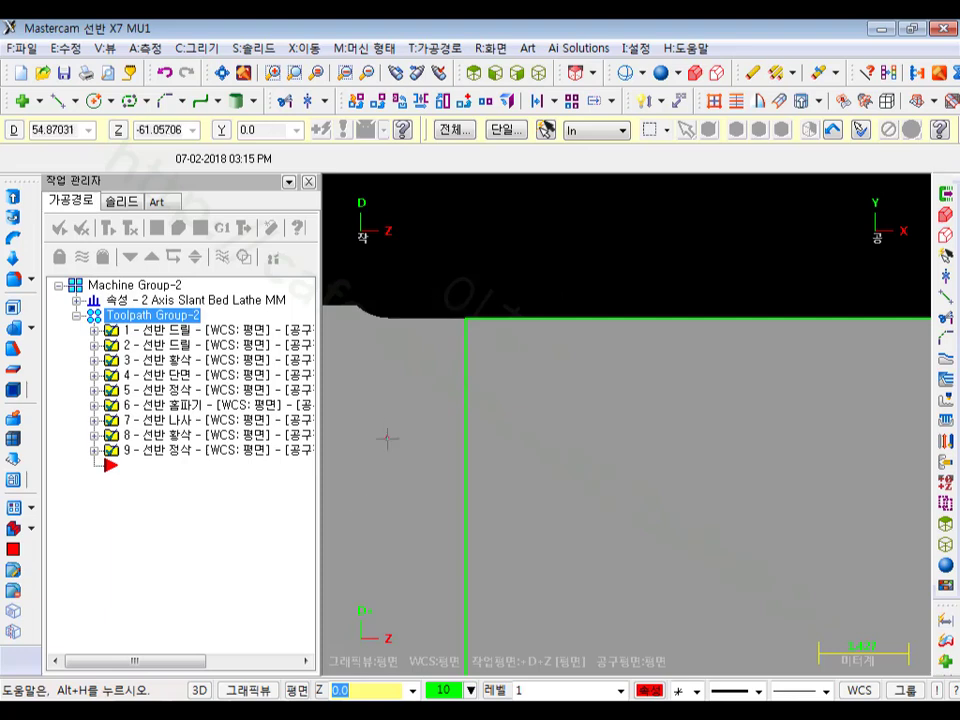
Step: Examine the shaded stock along the part's rear end face and compare it with the overall outer and bore profiles
{"action": "scroll", "coordinate": [572, 278], "scroll_direction": "down", "scroll_amount": 2}
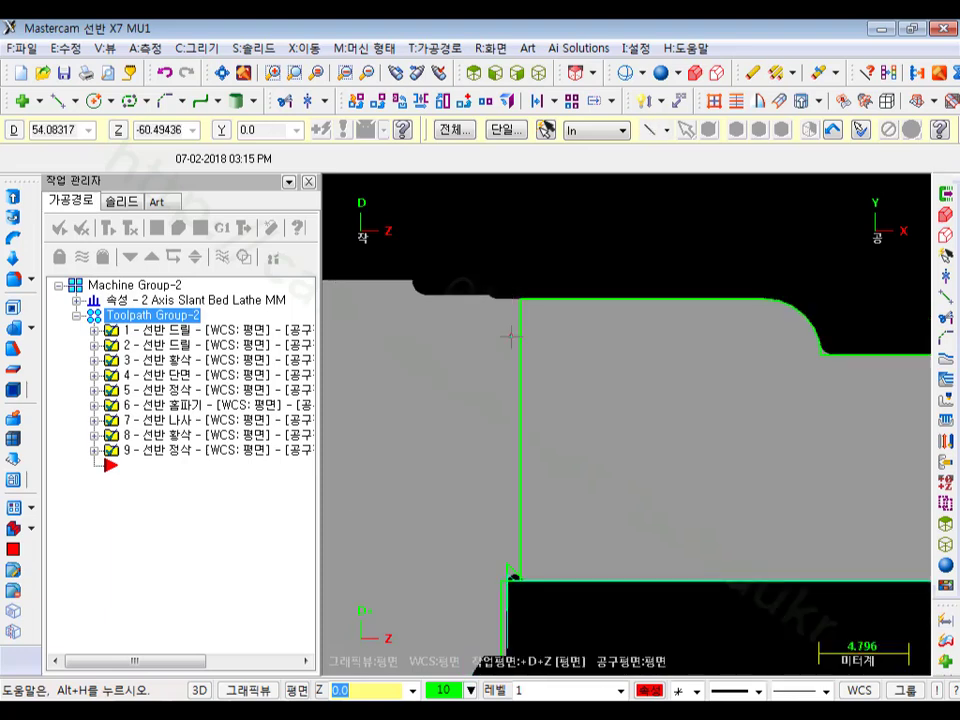
{"action": "scroll", "coordinate": [510, 530], "scroll_direction": "down", "scroll_amount": 1}
{"action": "scroll", "coordinate": [514, 540], "scroll_direction": "up", "scroll_amount": 1}
{"action": "scroll", "coordinate": [432, 503], "scroll_direction": "down", "scroll_amount": 1}
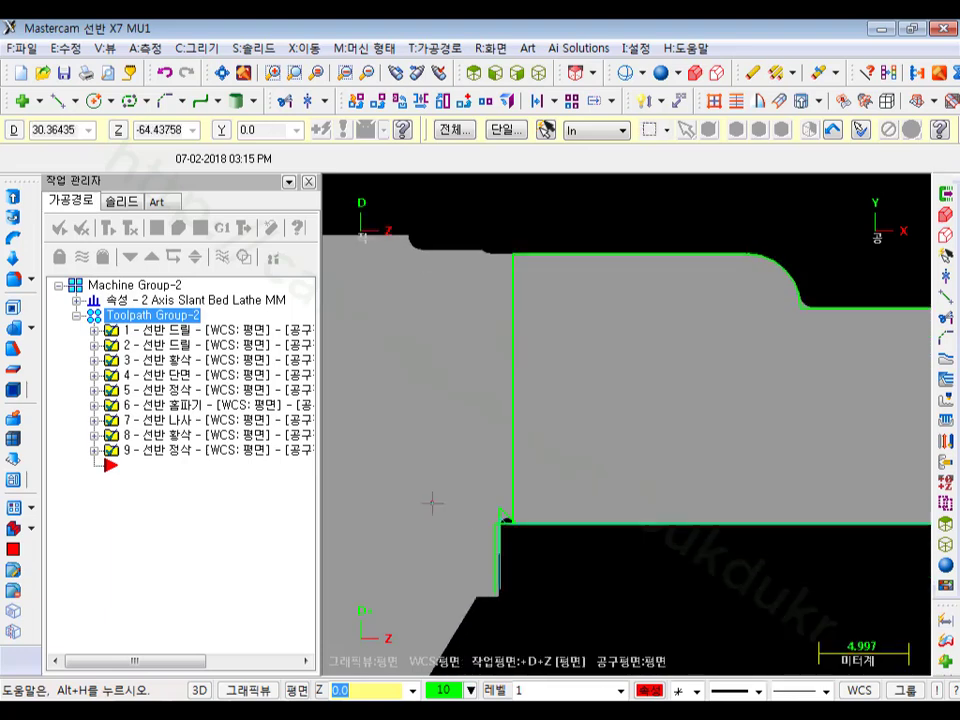
{"action": "scroll", "coordinate": [430, 503], "scroll_direction": "down", "scroll_amount": 5}
{"action": "scroll", "coordinate": [634, 514], "scroll_direction": "down", "scroll_amount": 2}
{"action": "scroll", "coordinate": [580, 497], "scroll_direction": "up", "scroll_amount": 1}
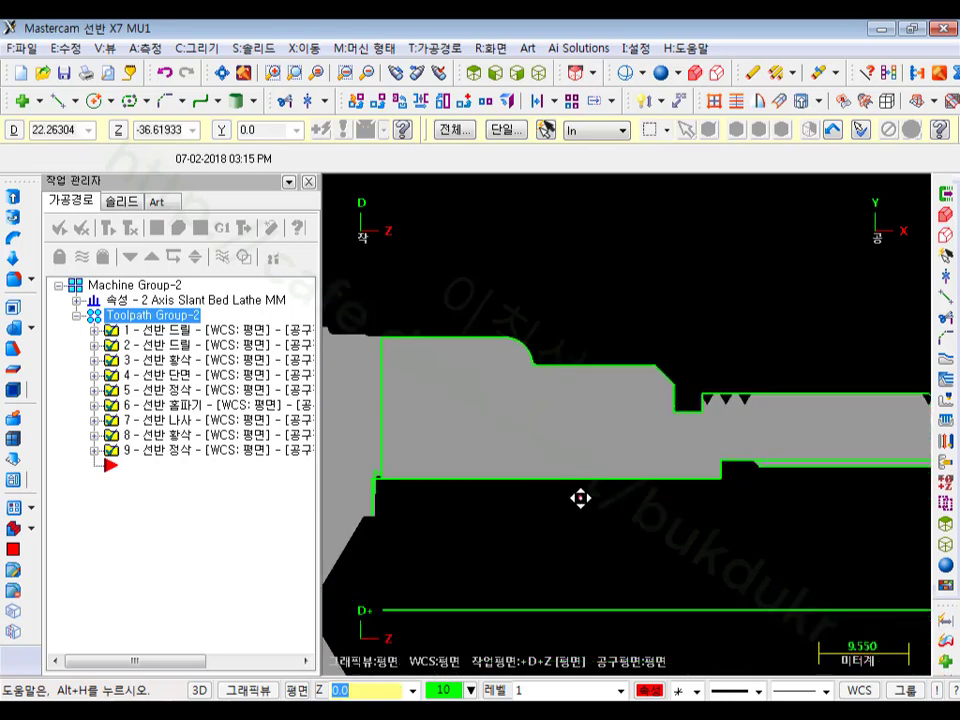
{"action": "scroll", "coordinate": [620, 480], "scroll_direction": "down", "scroll_amount": 1}
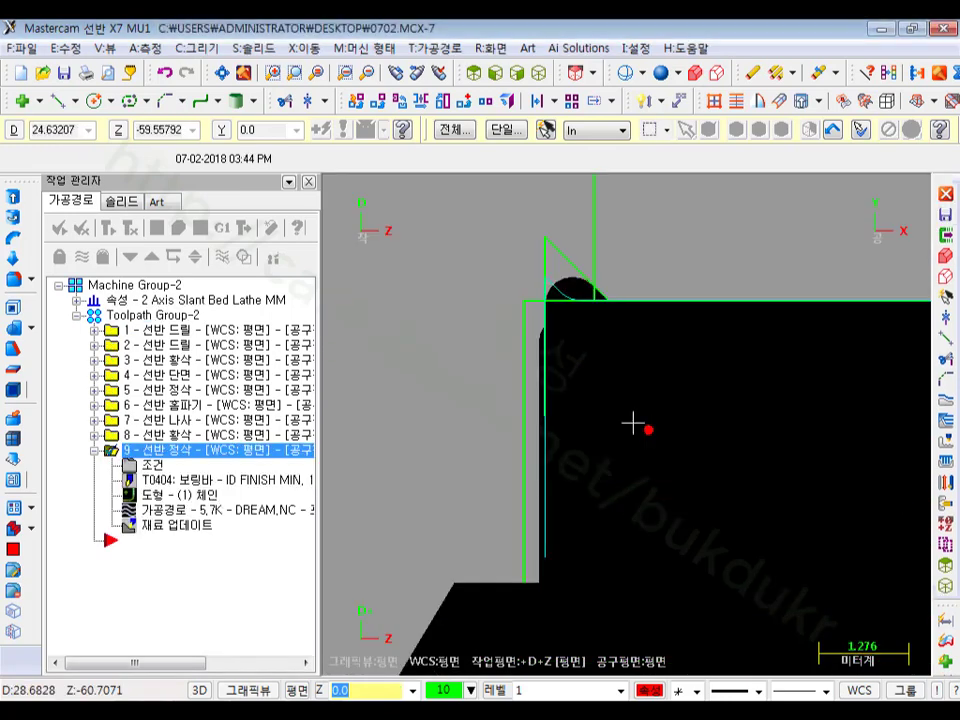
Step: Examine the shaded stock at the bore's inner end and the uncut material in the internal groove's corners
{"action": "scroll", "coordinate": [435, 414], "scroll_direction": "up", "scroll_amount": 3}
{"action": "scroll", "coordinate": [428, 415], "scroll_direction": "down", "scroll_amount": 8}
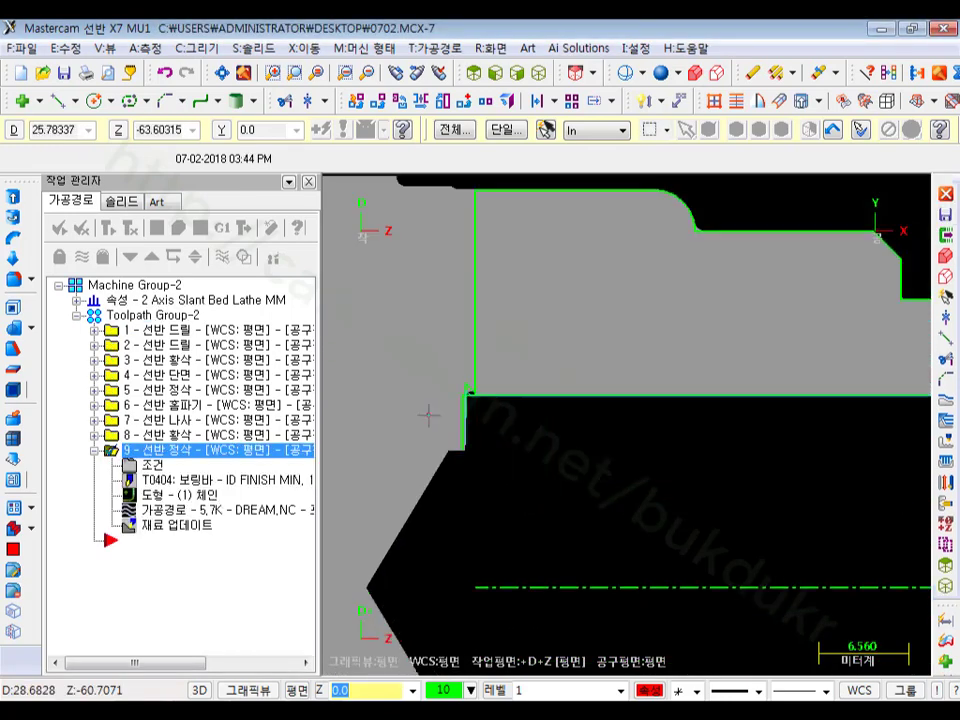
{"action": "scroll", "coordinate": [827, 360], "scroll_direction": "down", "scroll_amount": 4}
{"action": "scroll", "coordinate": [815, 395], "scroll_direction": "up", "scroll_amount": 7}
{"action": "scroll", "coordinate": [571, 391], "scroll_direction": "down", "scroll_amount": 1}
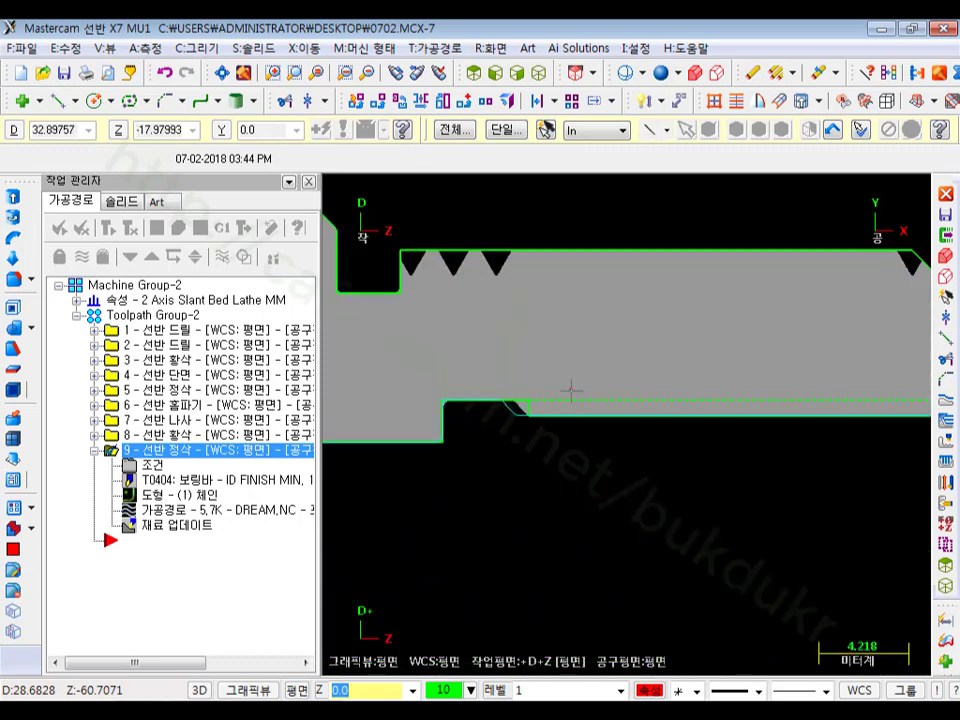
{"action": "scroll", "coordinate": [600, 400], "scroll_direction": "up", "scroll_amount": 5}
{"action": "scroll", "coordinate": [598, 404], "scroll_direction": "up", "scroll_amount": 1}
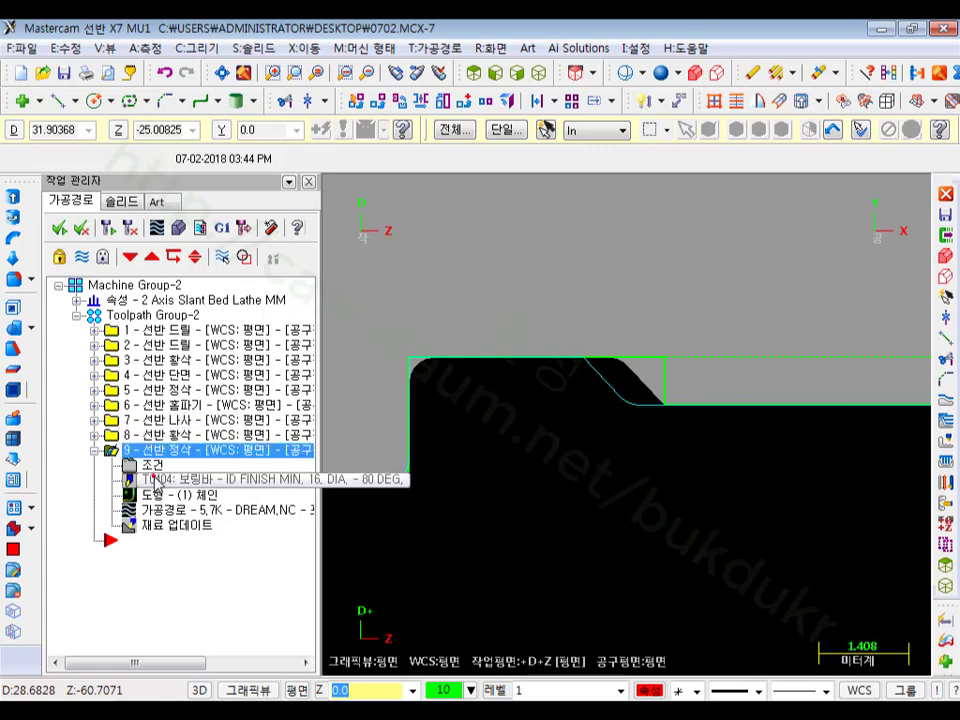
Step: Start a groove operation defined by two points and pick opposite corners of the internal groove as its boundary
{"action": "left_click", "coordinate": [95, 450]}
{"action": "left_click", "coordinate": [438, 48]}
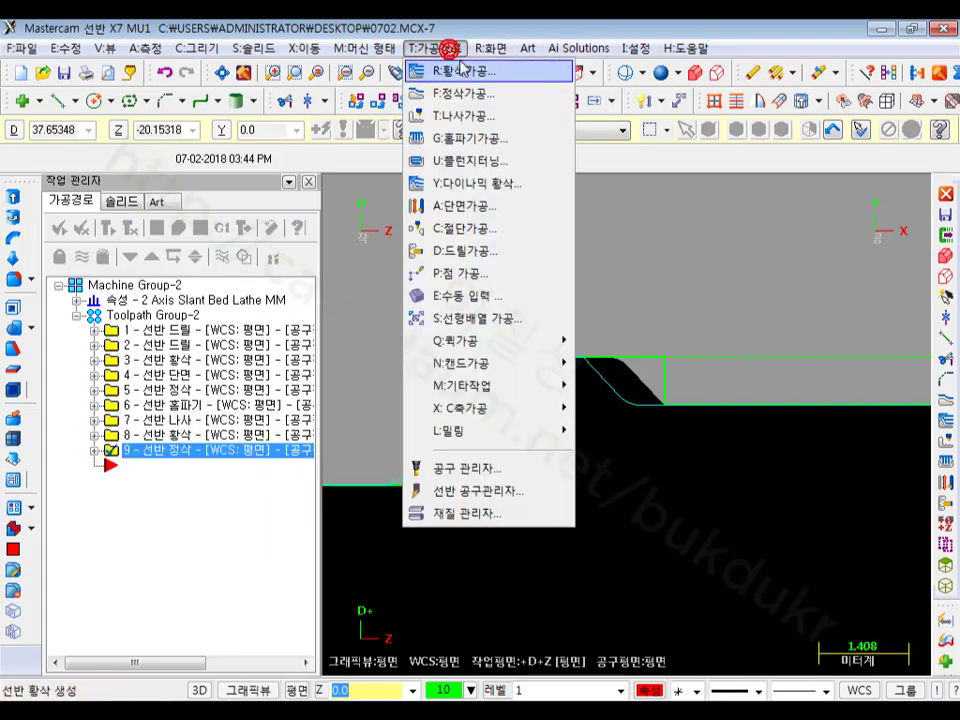
{"action": "left_click", "coordinate": [468, 137]}
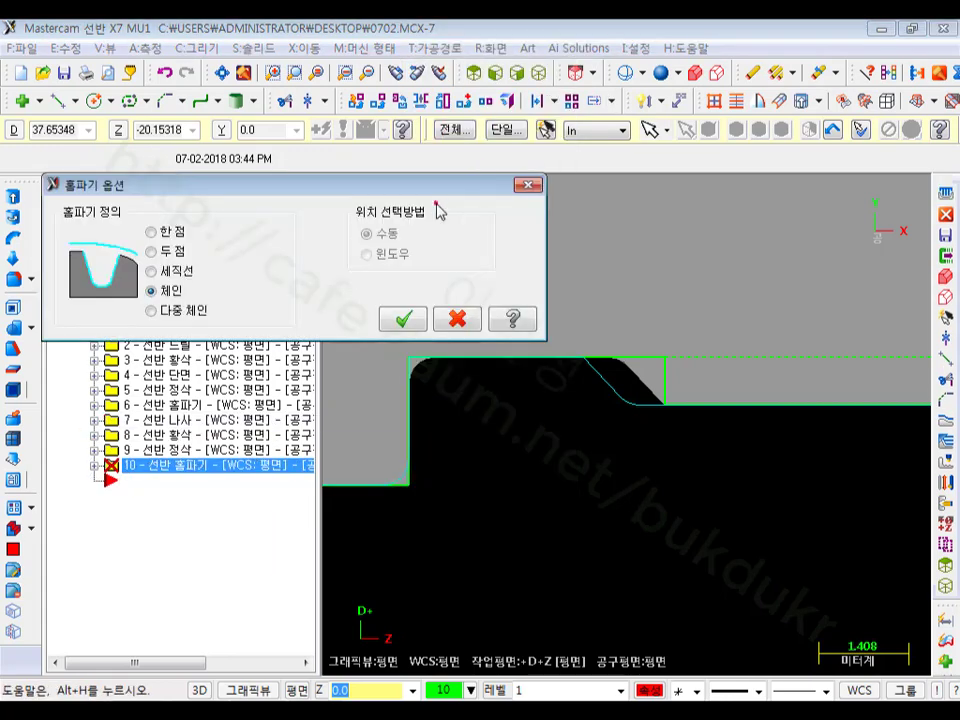
{"action": "left_click", "coordinate": [148, 251]}
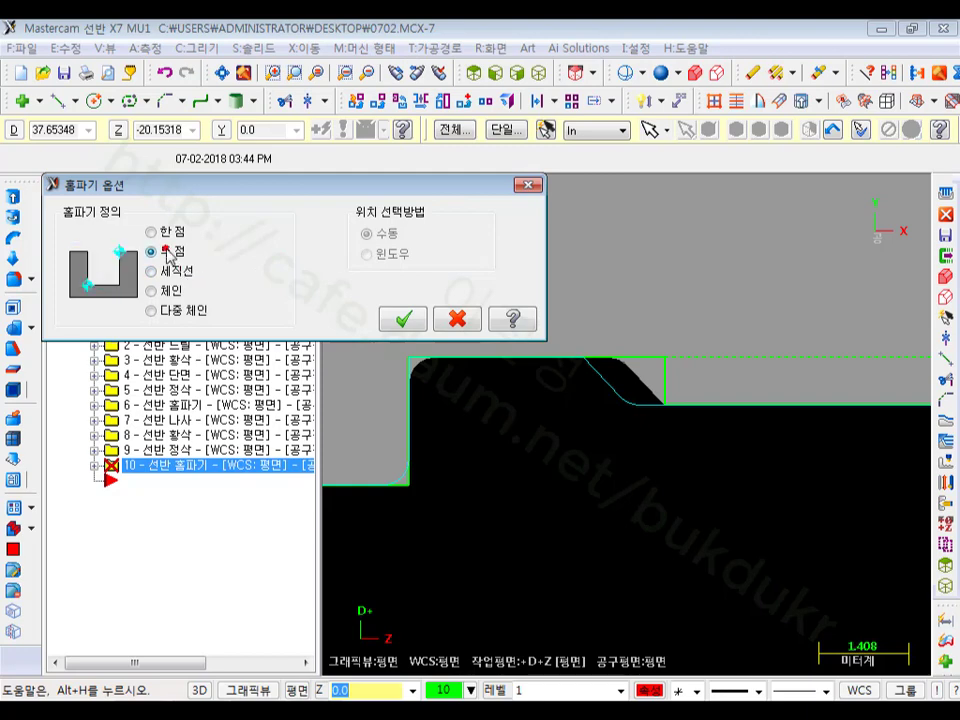
{"action": "left_click", "coordinate": [403, 318]}
{"action": "left_click", "coordinate": [665, 365]}
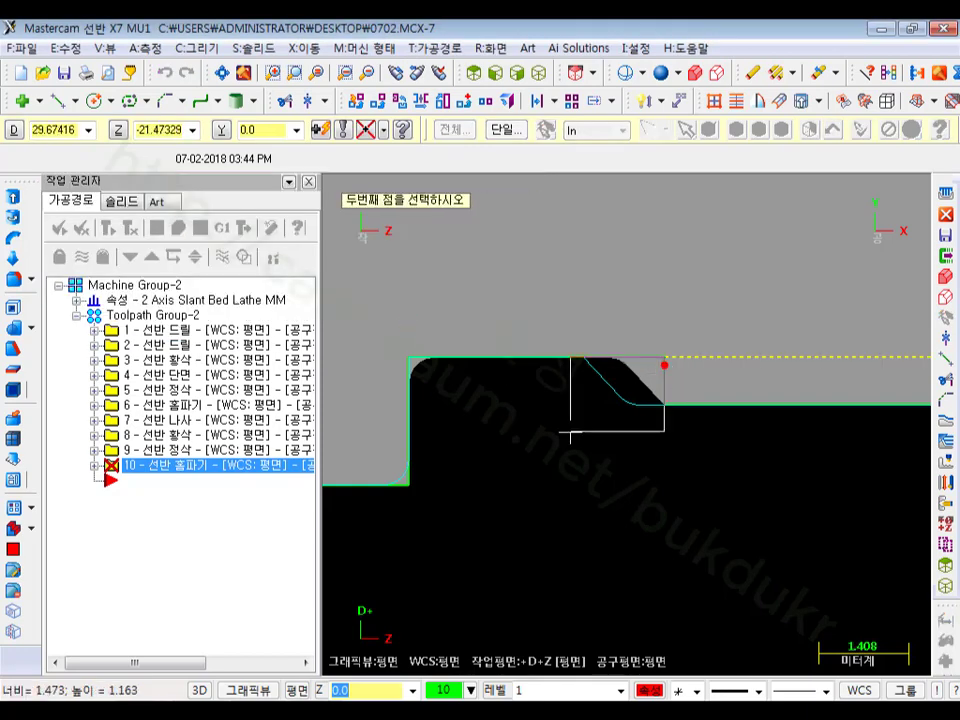
{"action": "left_click", "coordinate": [414, 487]}
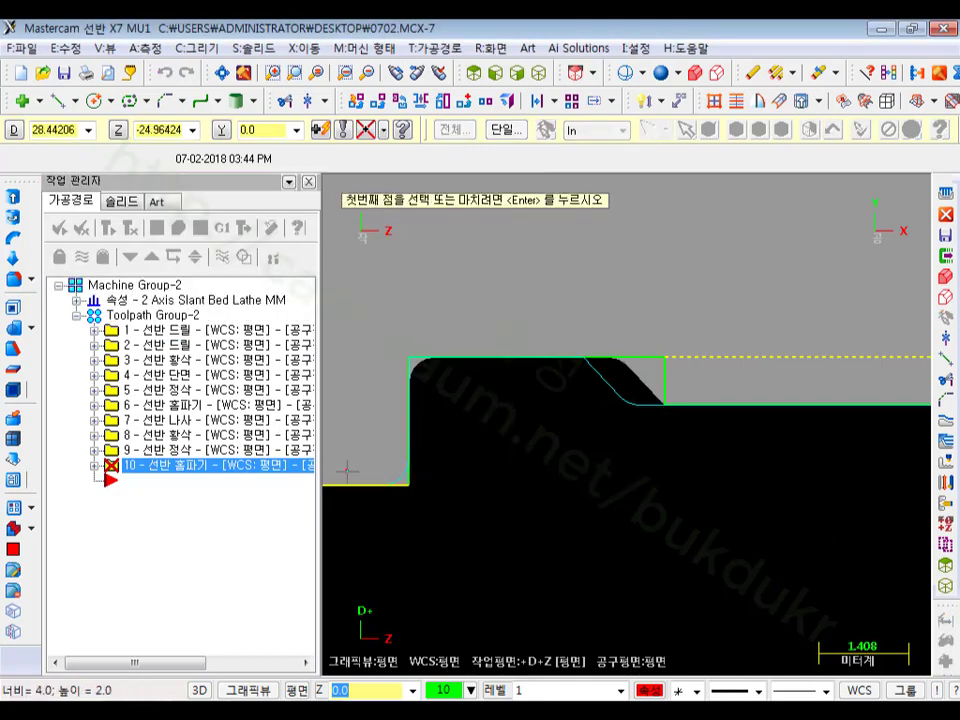
{"action": "key", "text": "Return"}
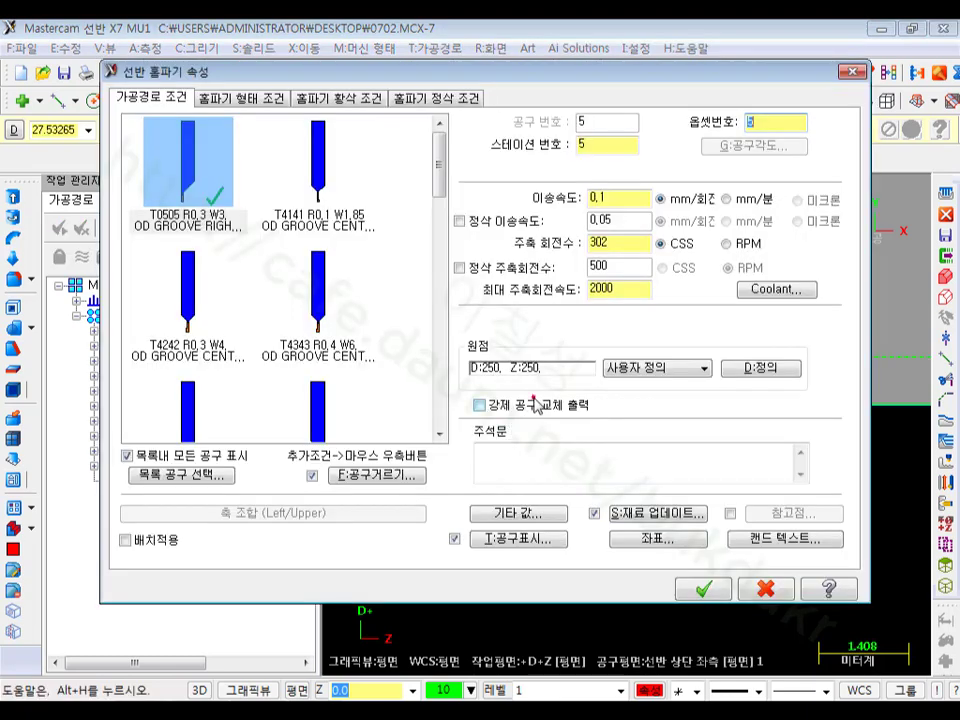
Step: Choose the 1.85 mm wide, 6 mm minimum diameter ID groove tool and load insert N151.2-300-30-5G into its definition
{"action": "left_click_drag", "start_coordinate": [439, 161], "coordinate": [440, 278]}
{"action": "left_click", "coordinate": [190, 338]}
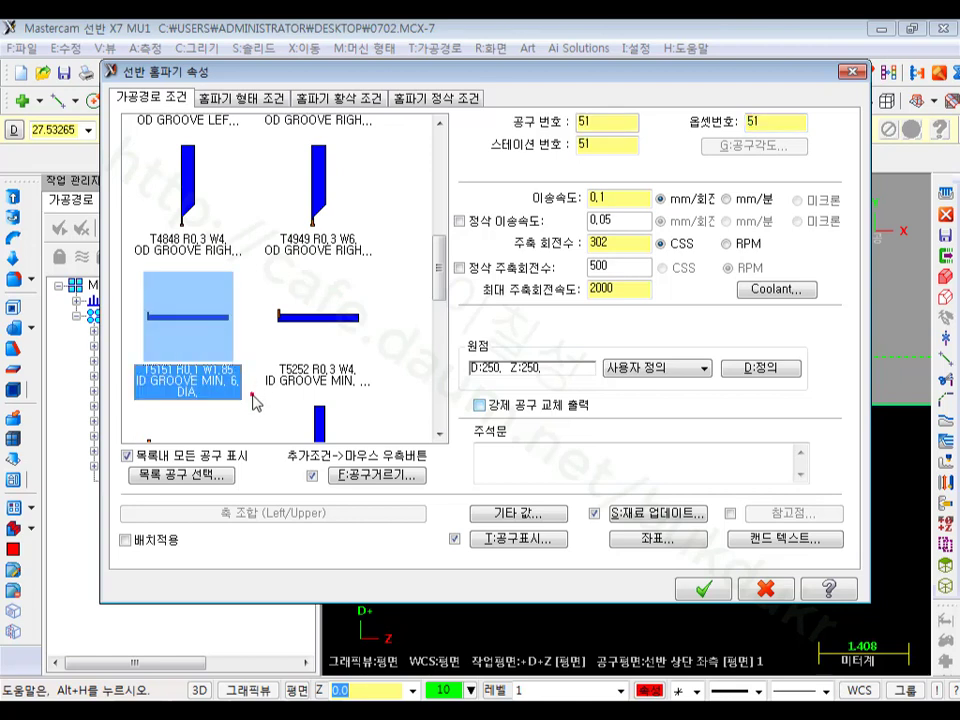
{"action": "left_click", "coordinate": [320, 345]}
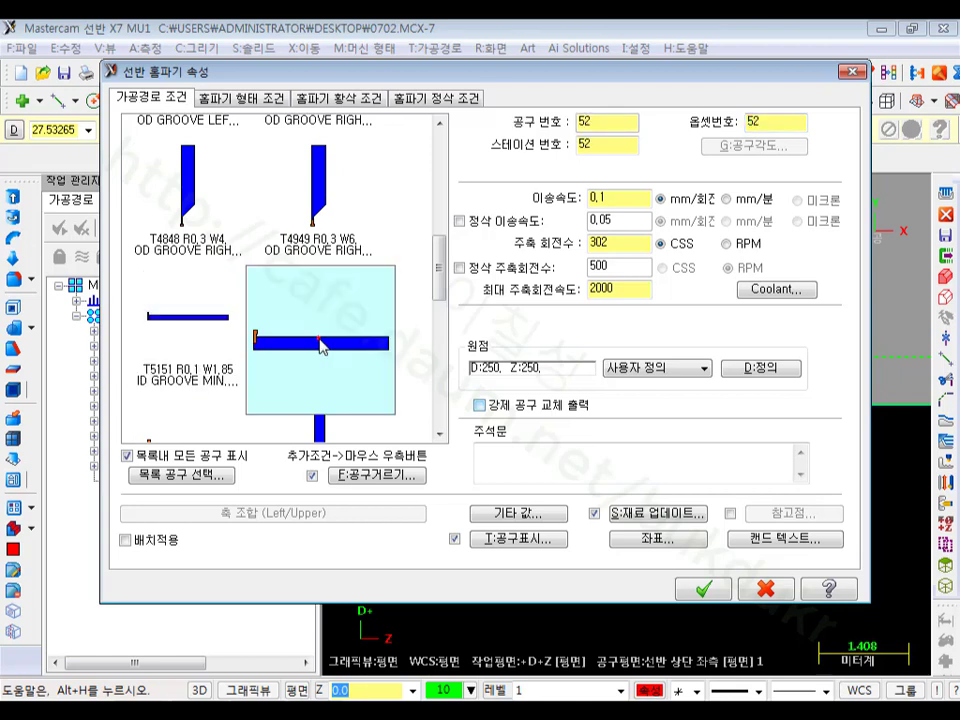
{"action": "left_click", "coordinate": [182, 322]}
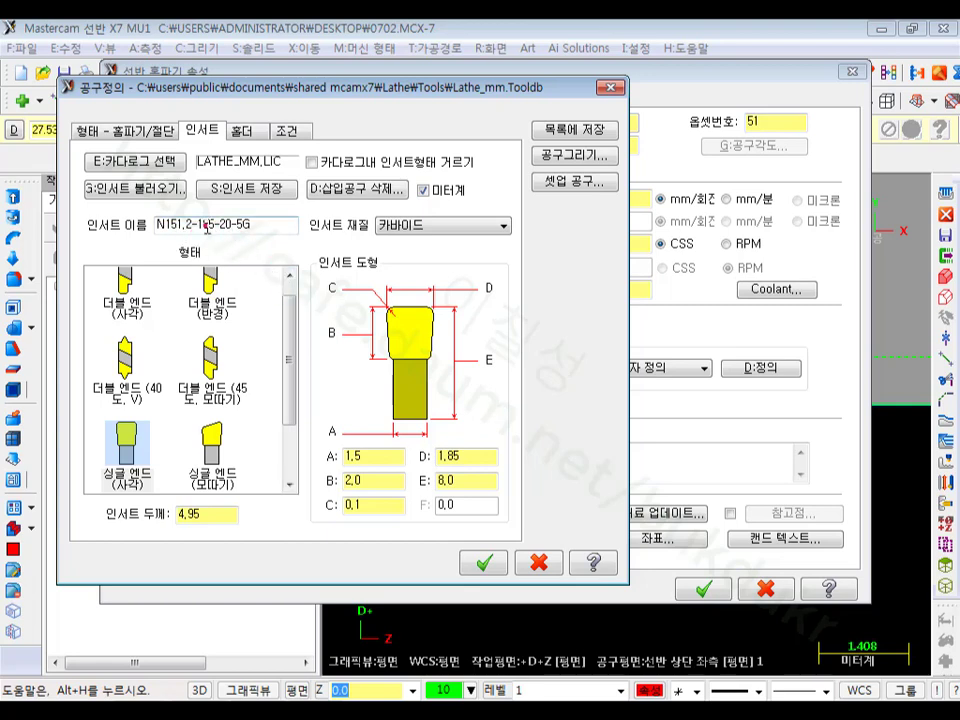
{"action": "left_click", "coordinate": [125, 188]}
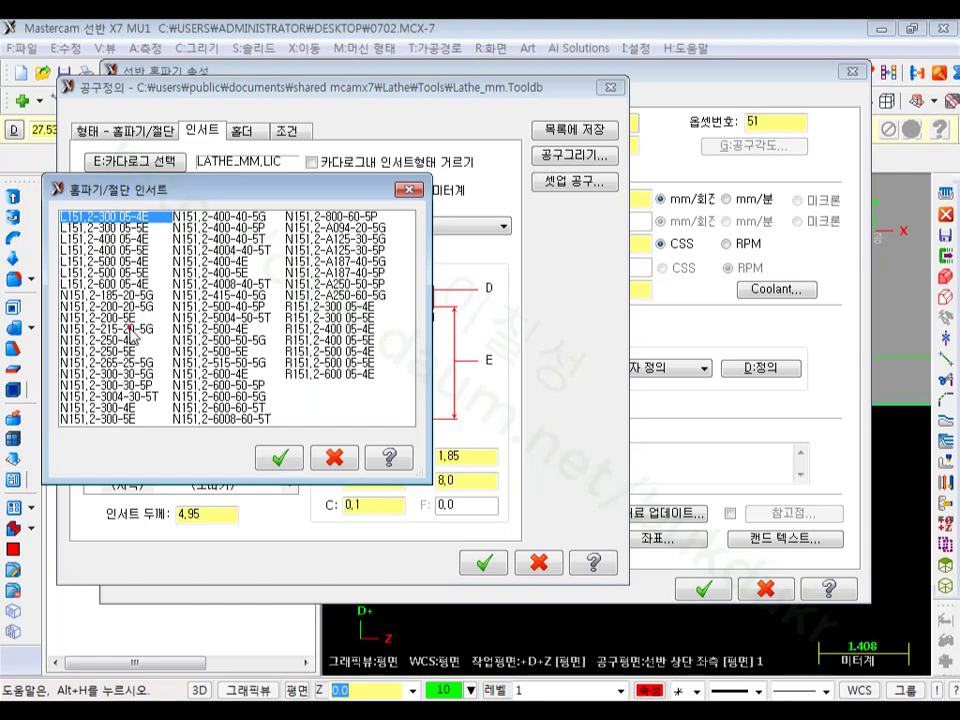
{"action": "left_click", "coordinate": [118, 373]}
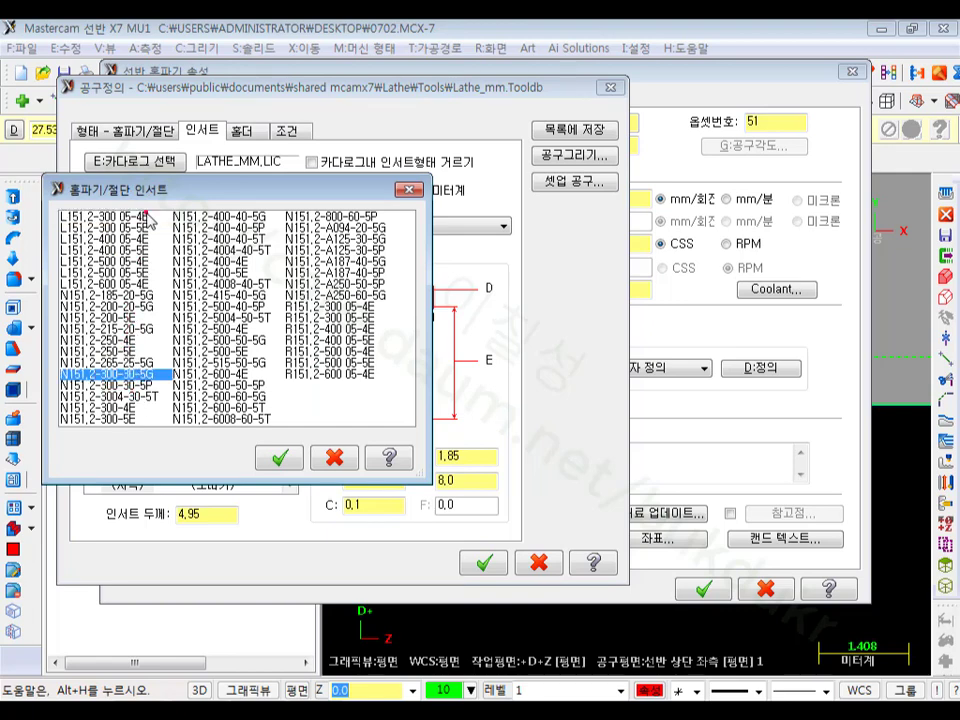
{"action": "left_click_drag", "start_coordinate": [157, 189], "coordinate": [489, 187]}
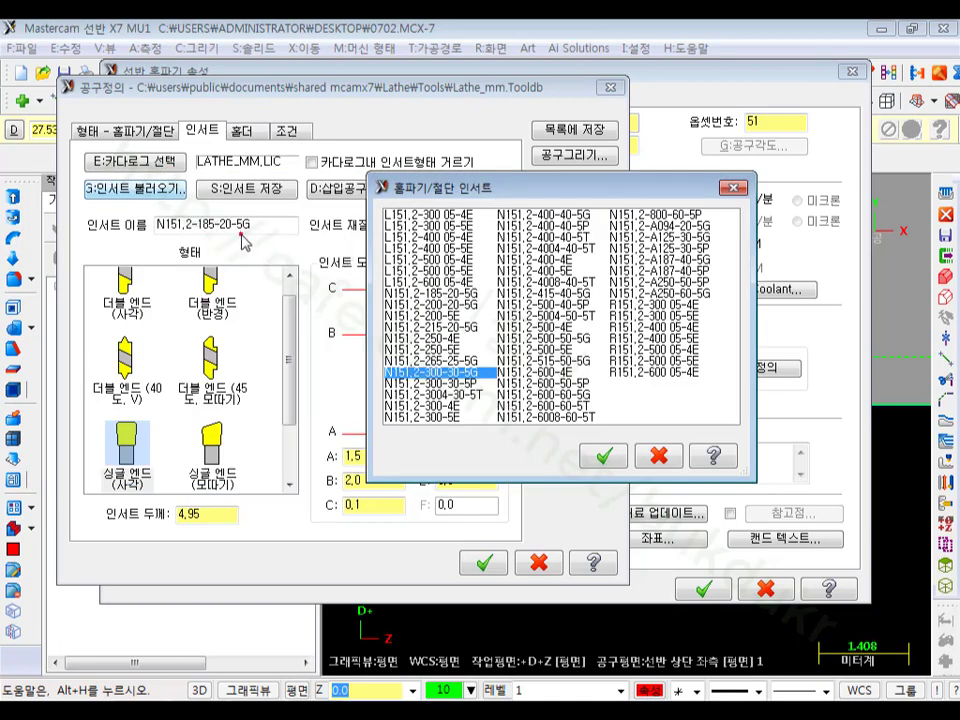
{"action": "left_click", "coordinate": [604, 456]}
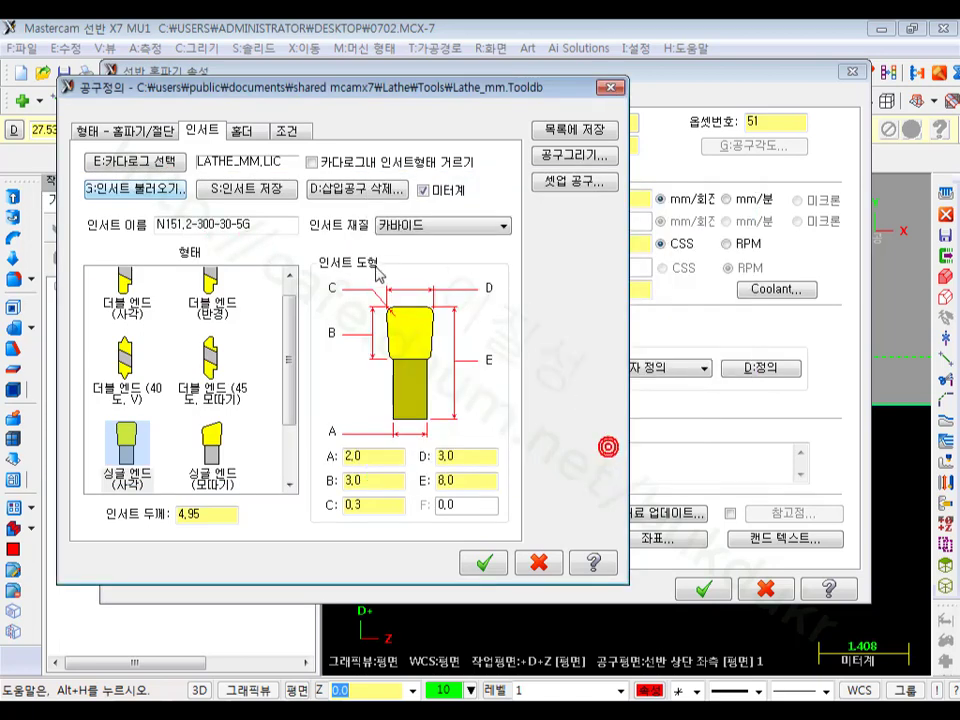
{"action": "left_click", "coordinate": [487, 563]}
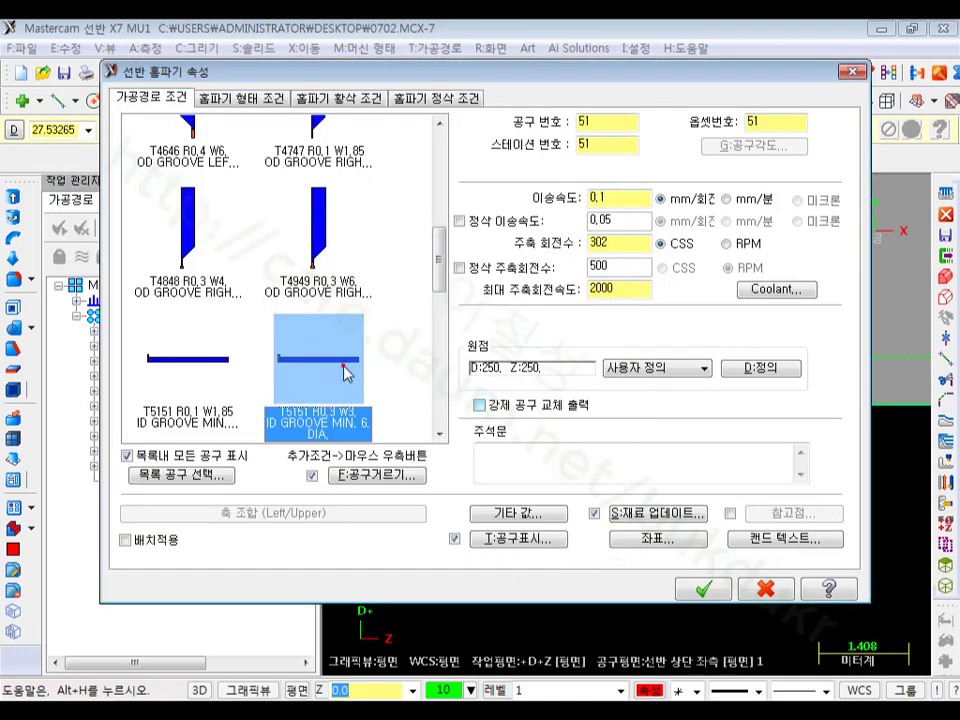
Step: Set the internal groove tool's tool number, station number and offset number to 6
{"action": "mouse_move", "coordinate": [313, 373]}
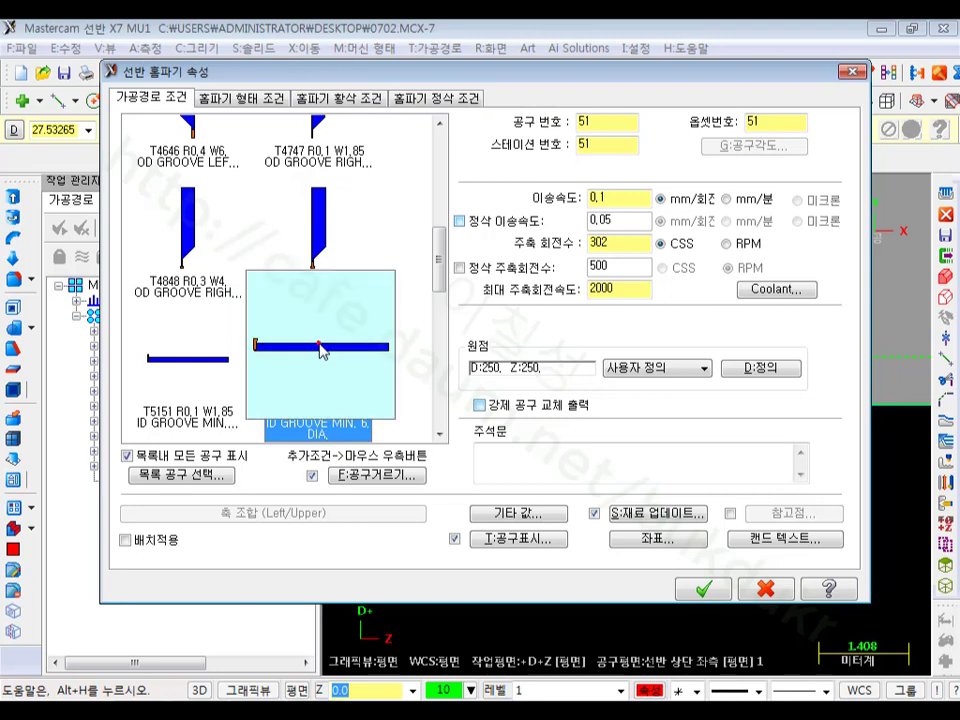
{"action": "left_click_drag", "start_coordinate": [604, 122], "coordinate": [527, 122]}
{"action": "type", "text": "6"}
{"action": "double_click", "coordinate": [600, 146]}
{"action": "type", "text": "6"}
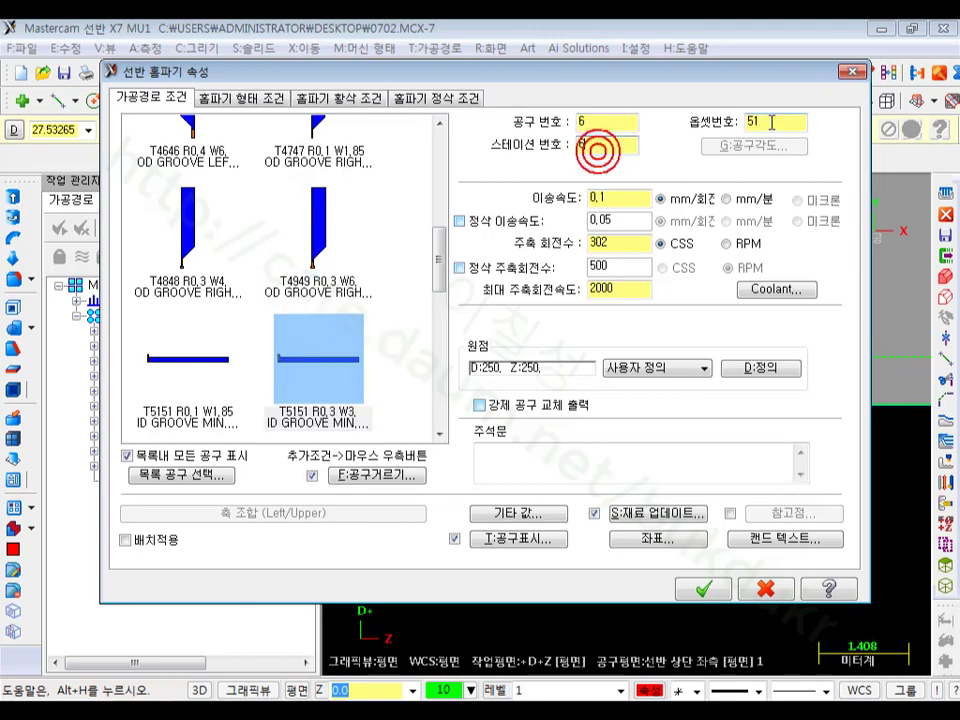
{"action": "left_click_drag", "start_coordinate": [780, 122], "coordinate": [708, 124]}
{"action": "type", "text": "6"}
Step: Set the groove feed rate to 0.05 mm/rev and the spindle speed to 30 in CSS mode
{"action": "left_click", "coordinate": [622, 205]}
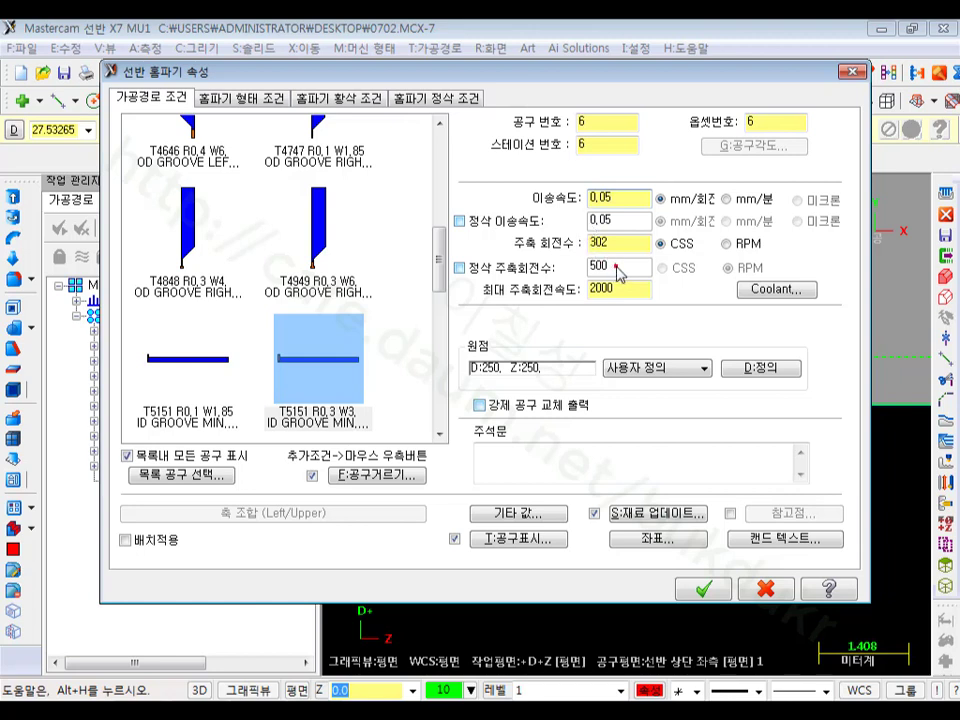
{"action": "left_click", "coordinate": [702, 252]}
{"action": "left_click_drag", "start_coordinate": [610, 246], "coordinate": [456, 250]}
{"action": "type", "text": "30"}
{"action": "left_click", "coordinate": [618, 288]}
{"action": "left_click", "coordinate": [654, 275]}
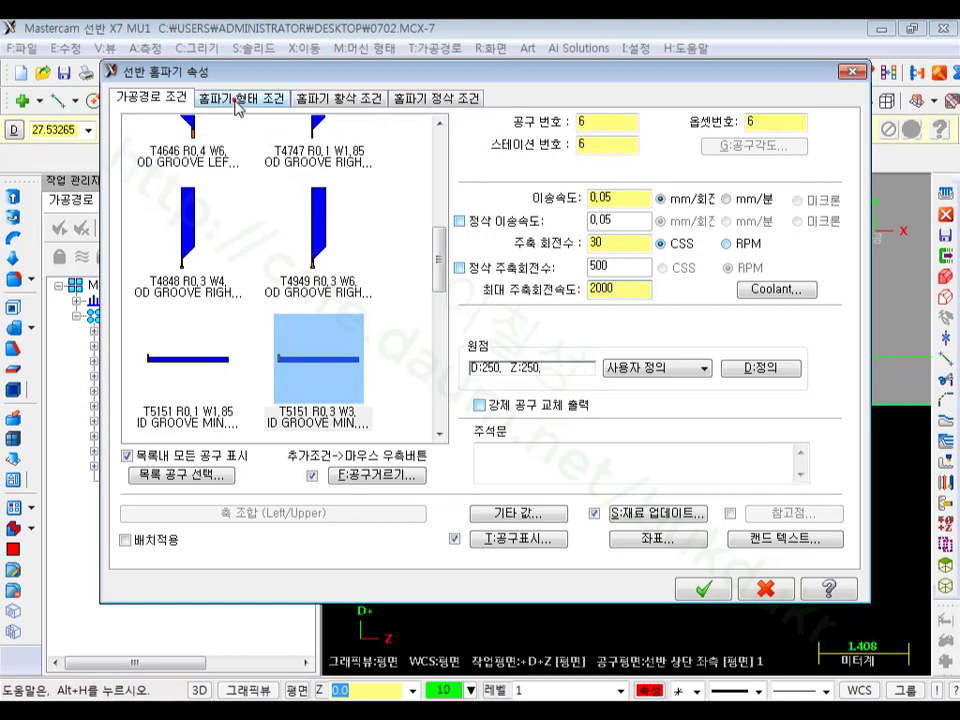
Step: Review the groove shape, rough and finish parameters, and create the internal groove operation
{"action": "left_click", "coordinate": [238, 104]}
{"action": "left_click", "coordinate": [366, 103]}
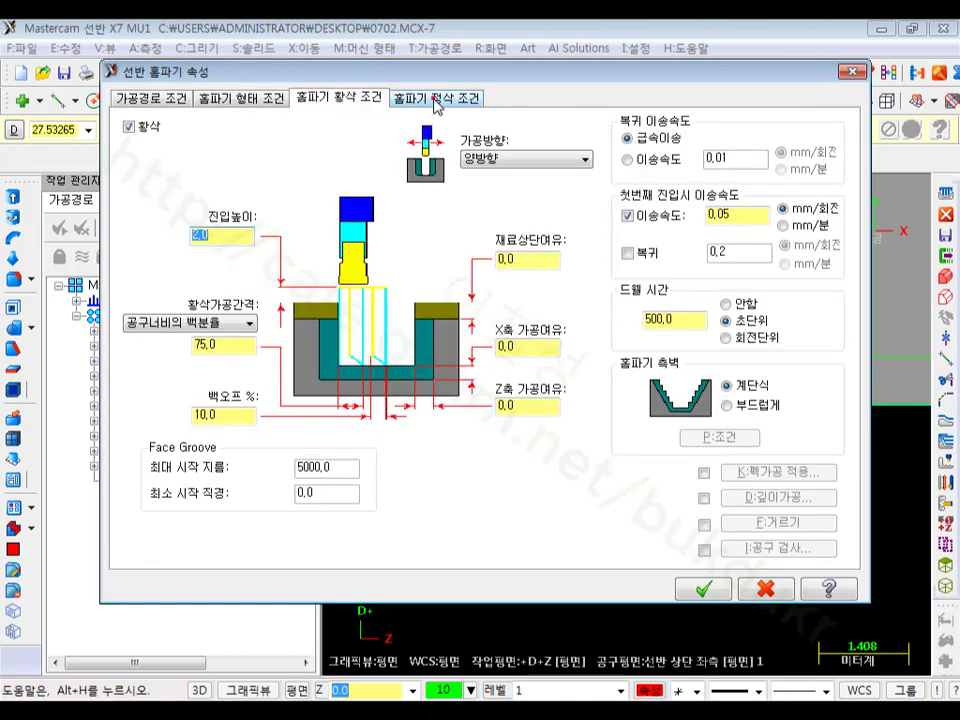
{"action": "left_click", "coordinate": [437, 100]}
{"action": "left_click", "coordinate": [372, 99]}
{"action": "left_click", "coordinate": [705, 589]}
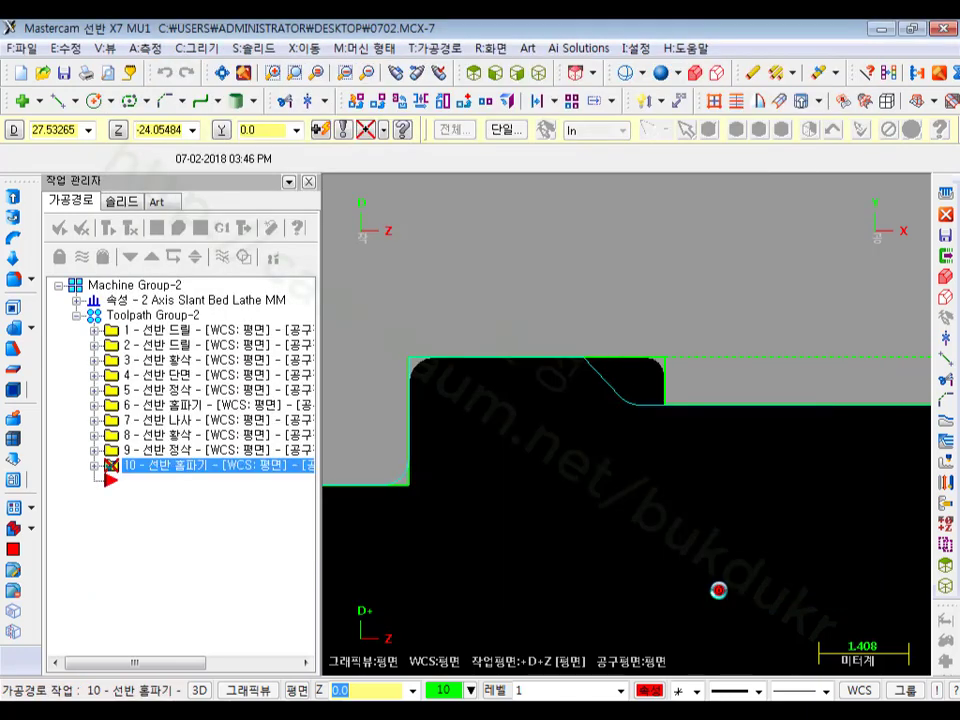
Step: Backplot the internal groove operation and check the tool's entry and retract moves through the bore
{"action": "scroll", "coordinate": [508, 306], "scroll_direction": "down", "scroll_amount": 6}
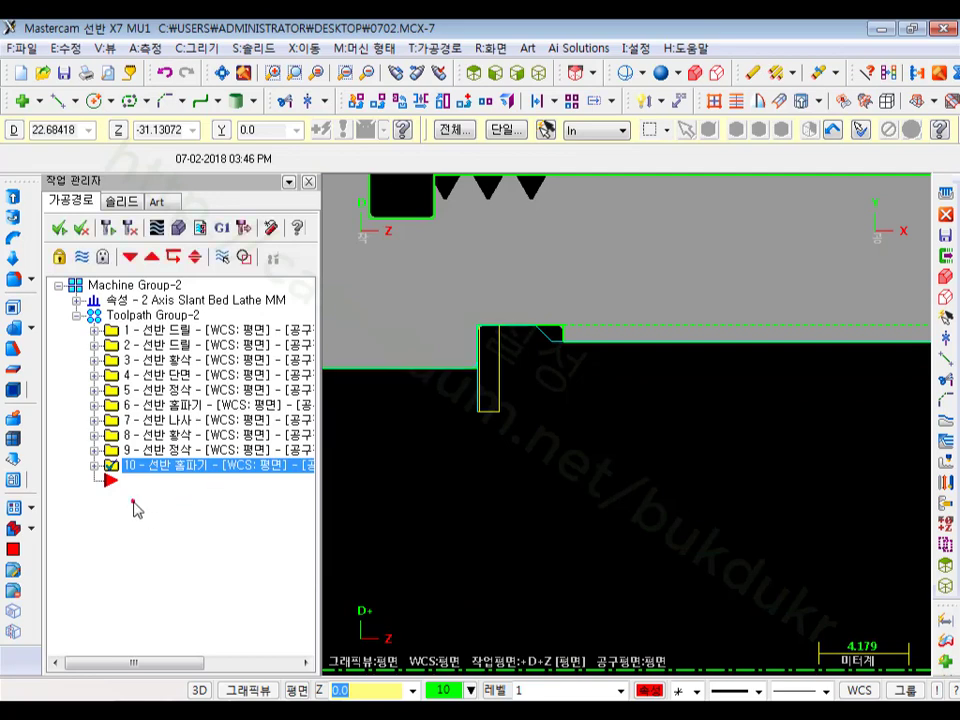
{"action": "left_click", "coordinate": [94, 465]}
{"action": "key", "text": "alt+t"}
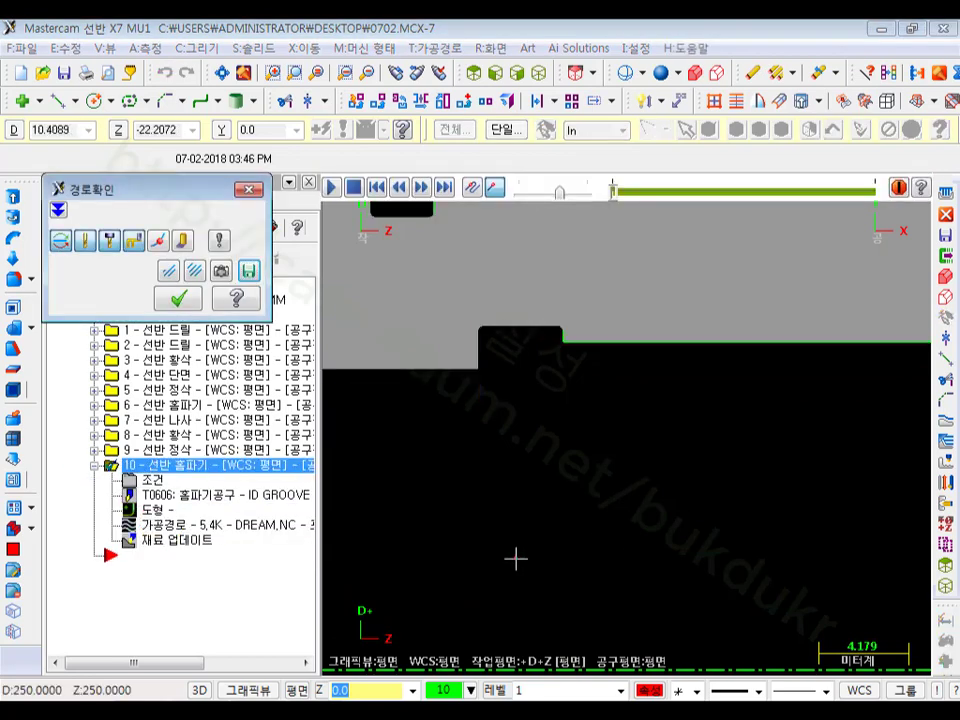
{"action": "scroll", "coordinate": [516, 558], "scroll_direction": "down", "scroll_amount": 1}
{"action": "key", "text": "r"}
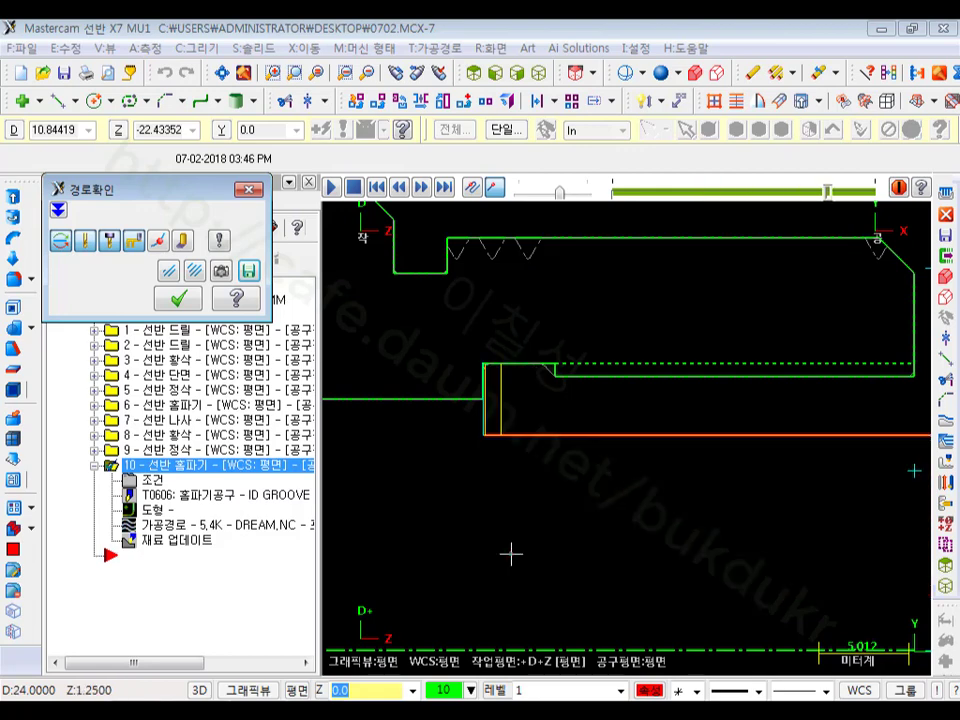
{"action": "scroll", "coordinate": [525, 321], "scroll_direction": "down", "scroll_amount": 3}
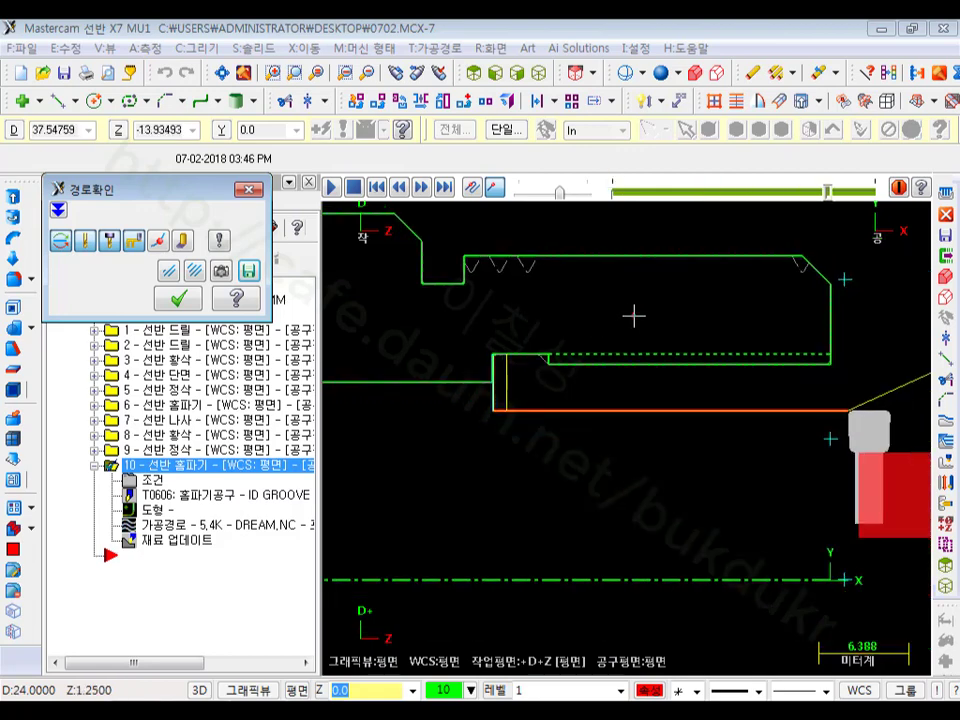
{"action": "scroll", "coordinate": [607, 312], "scroll_direction": "down", "scroll_amount": 1}
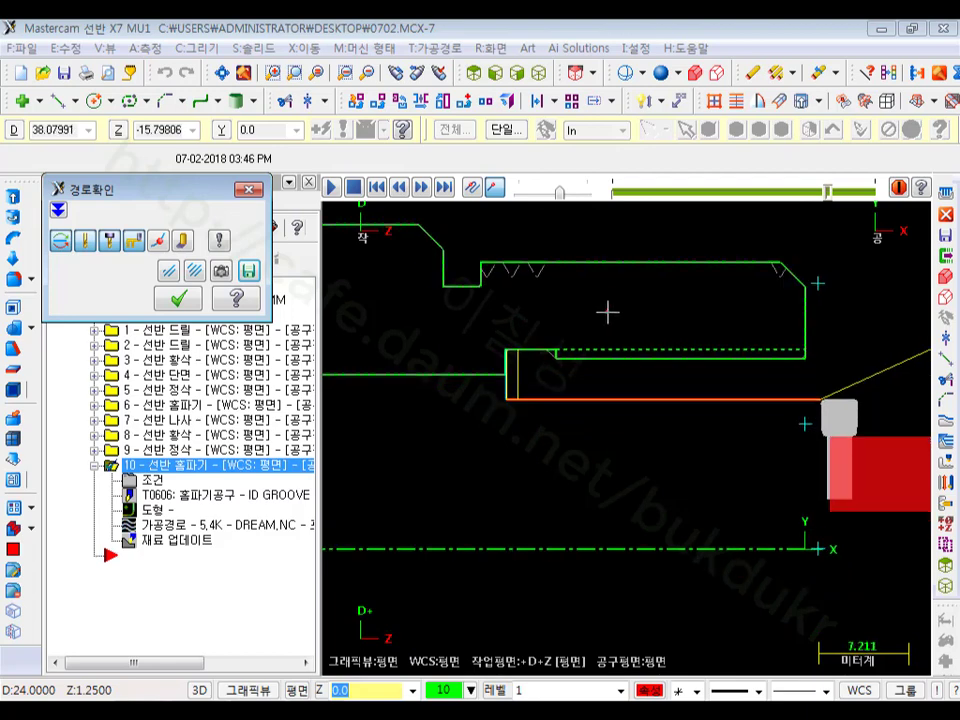
{"action": "left_click", "coordinate": [180, 297]}
Step: Examine the bore's mouth, comparing the chamfer toolpath with the shaded stock at the end-face corner
{"action": "scroll", "coordinate": [535, 374], "scroll_direction": "up", "scroll_amount": 2}
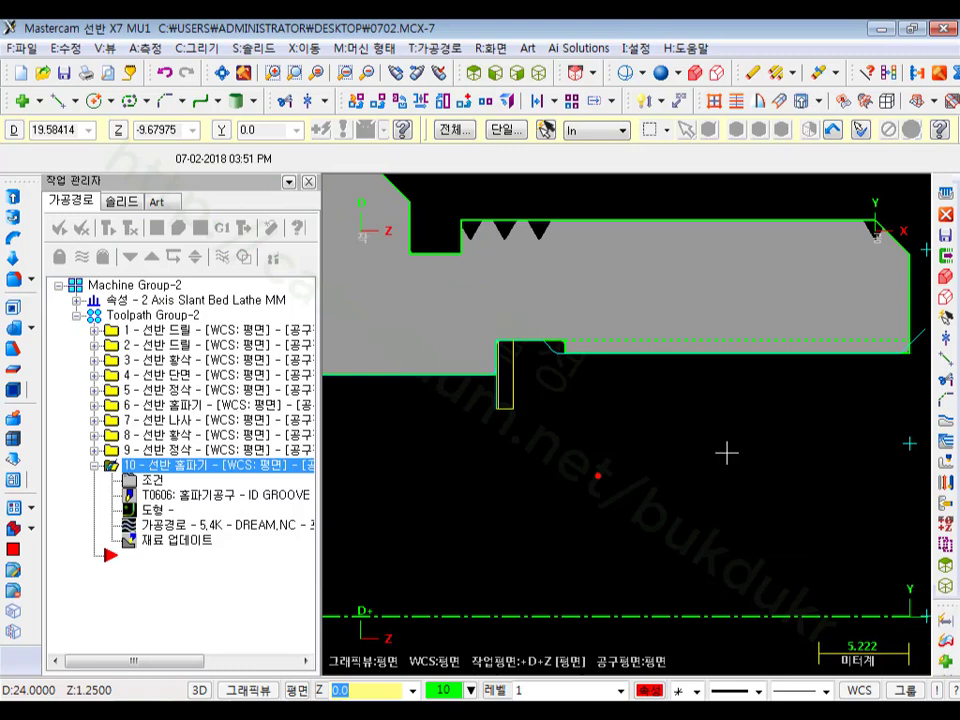
{"action": "scroll", "coordinate": [587, 358], "scroll_direction": "up", "scroll_amount": 1}
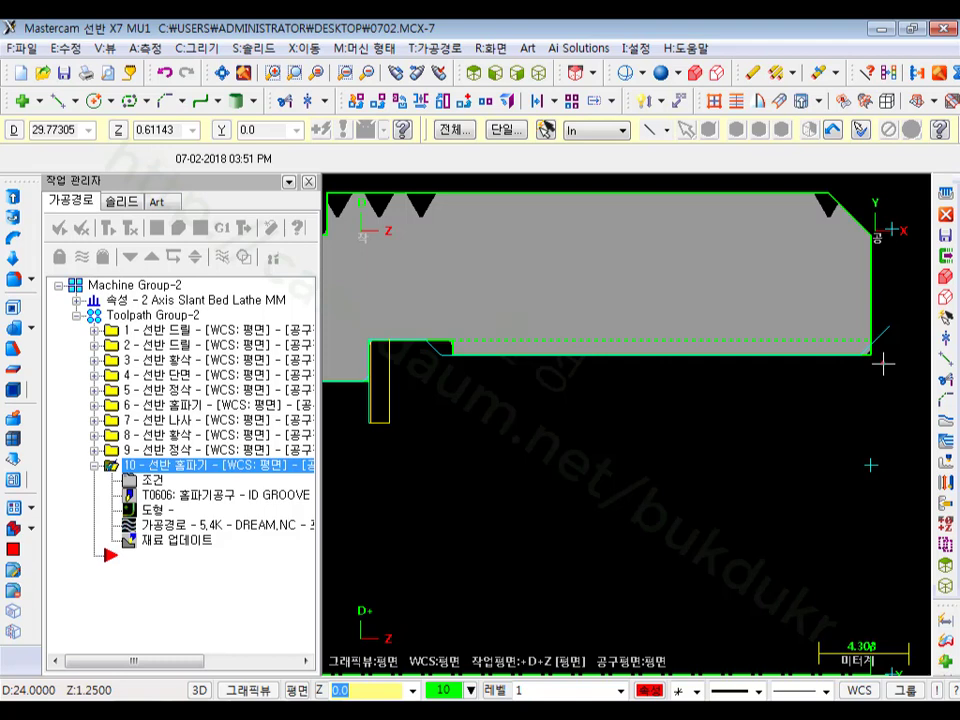
{"action": "scroll", "coordinate": [883, 364], "scroll_direction": "up", "scroll_amount": 4}
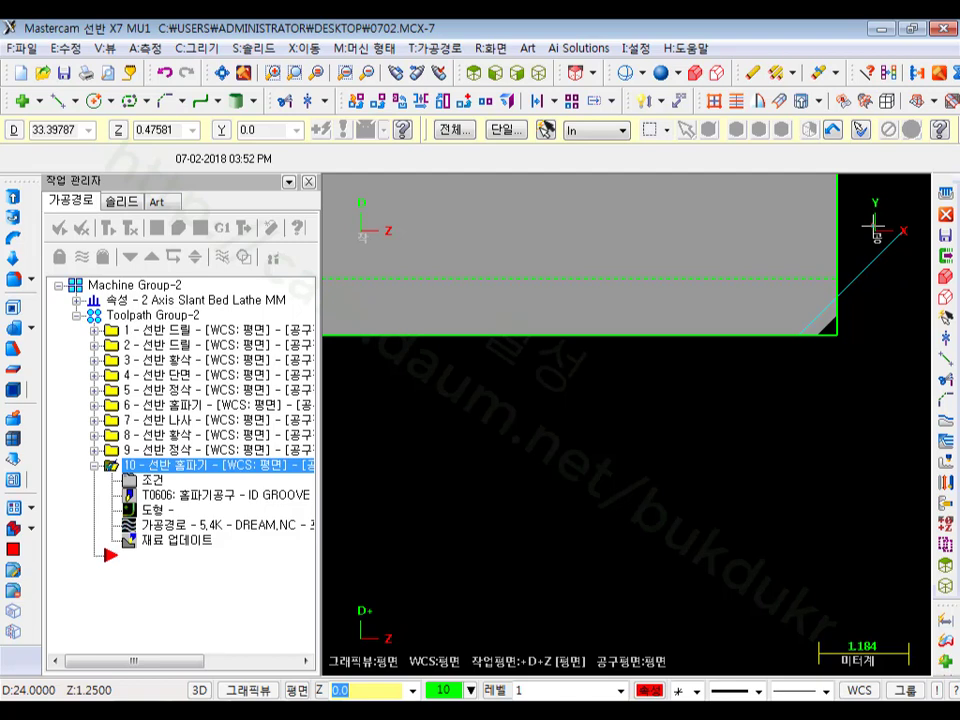
{"action": "scroll", "coordinate": [780, 400], "scroll_direction": "down", "scroll_amount": 2}
{"action": "scroll", "coordinate": [832, 362], "scroll_direction": "up", "scroll_amount": 3}
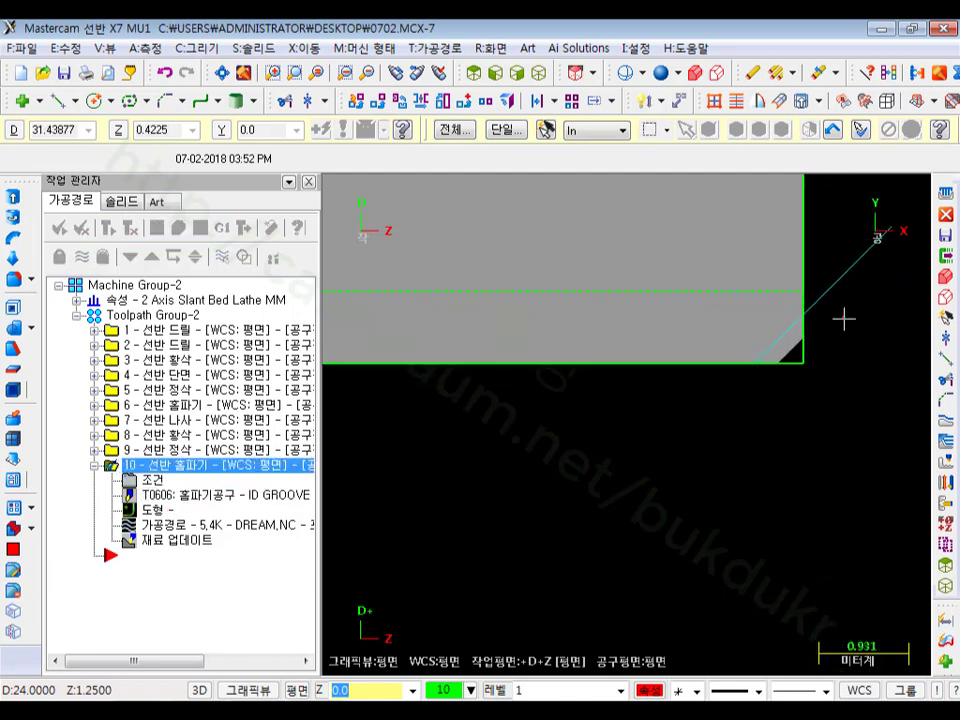
{"action": "scroll", "coordinate": [845, 318], "scroll_direction": "up", "scroll_amount": 1}
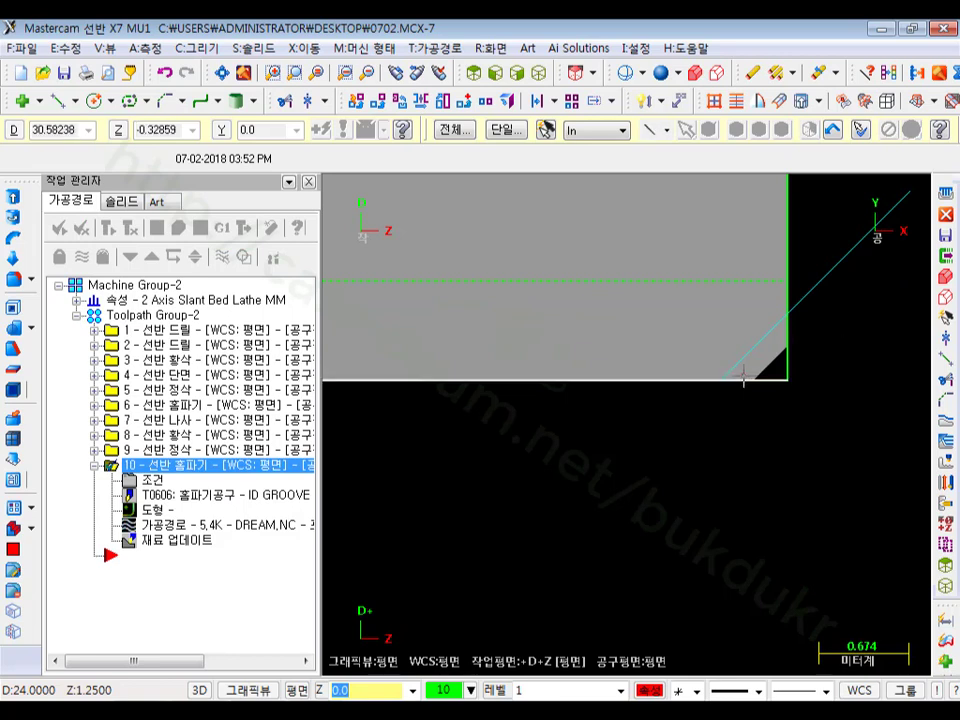
{"action": "scroll", "coordinate": [758, 420], "scroll_direction": "down", "scroll_amount": 3}
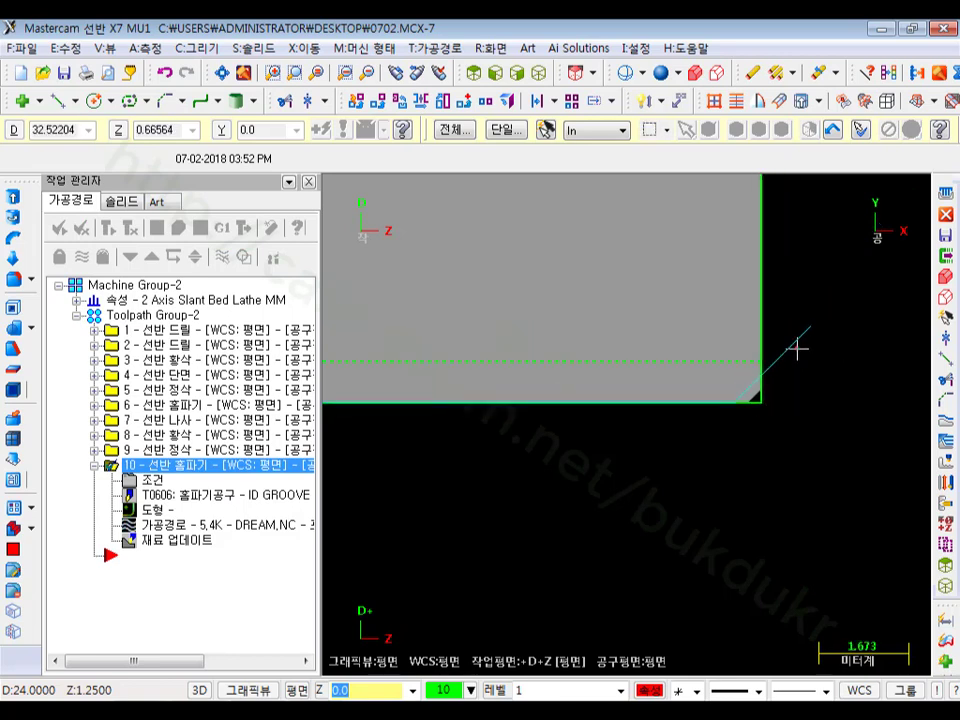
{"action": "scroll", "coordinate": [797, 348], "scroll_direction": "down", "scroll_amount": 2}
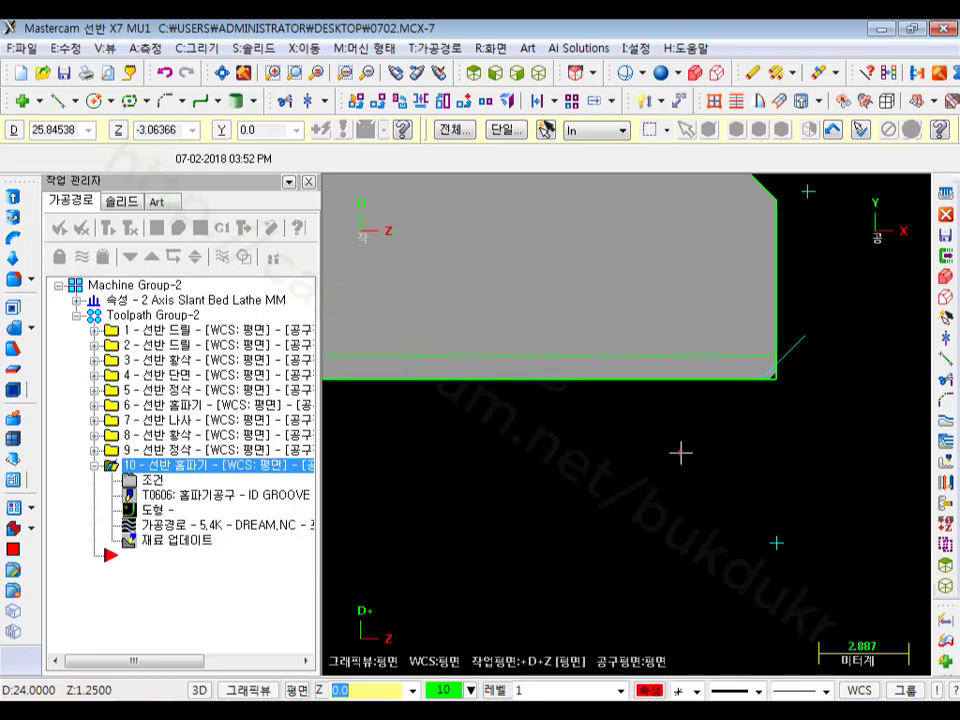
{"action": "scroll", "coordinate": [776, 379], "scroll_direction": "up", "scroll_amount": 2}
{"action": "scroll", "coordinate": [825, 346], "scroll_direction": "up", "scroll_amount": 1}
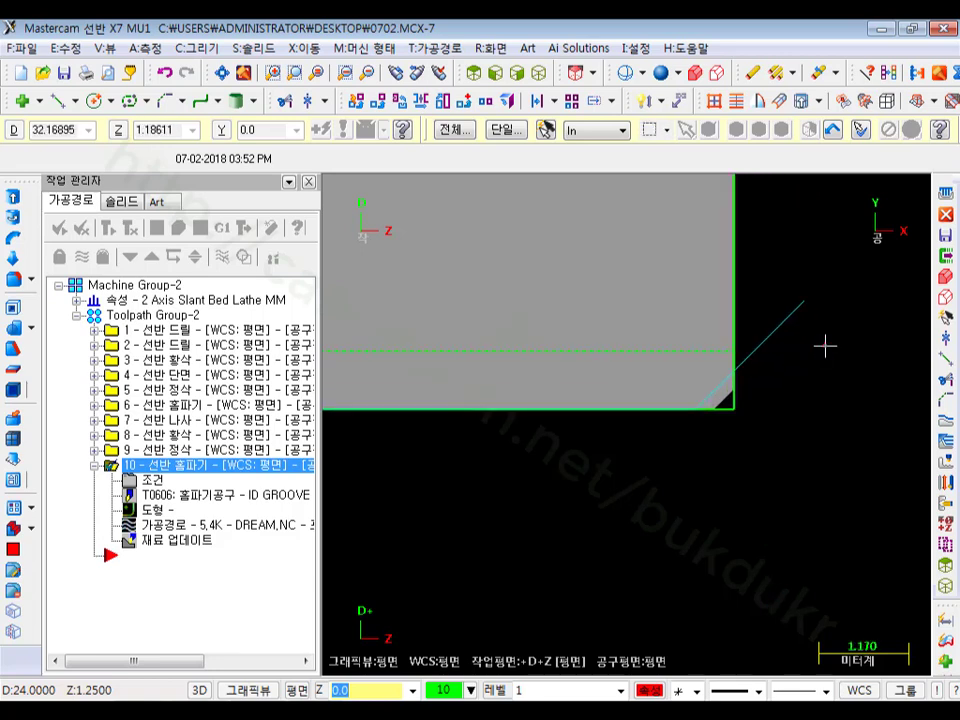
Step: Create a 1.5 mm, 45° single-distance chamfer line between the bore line and the end face at the bore's mouth
{"action": "left_click", "coordinate": [165, 101]}
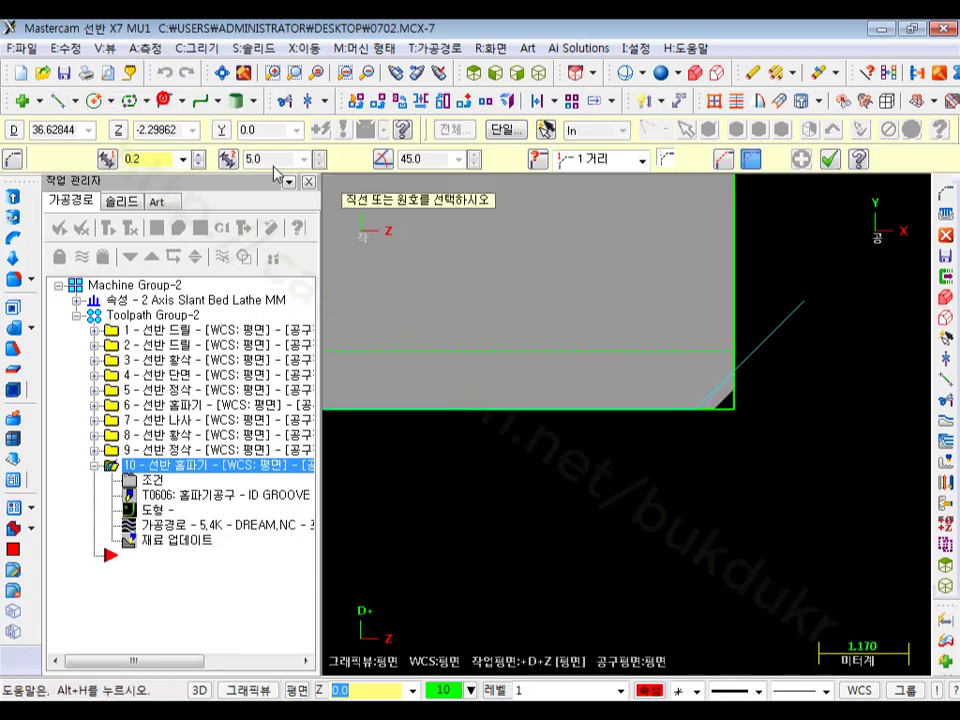
{"action": "double_click", "coordinate": [143, 161]}
{"action": "type", "text": "1.5"}
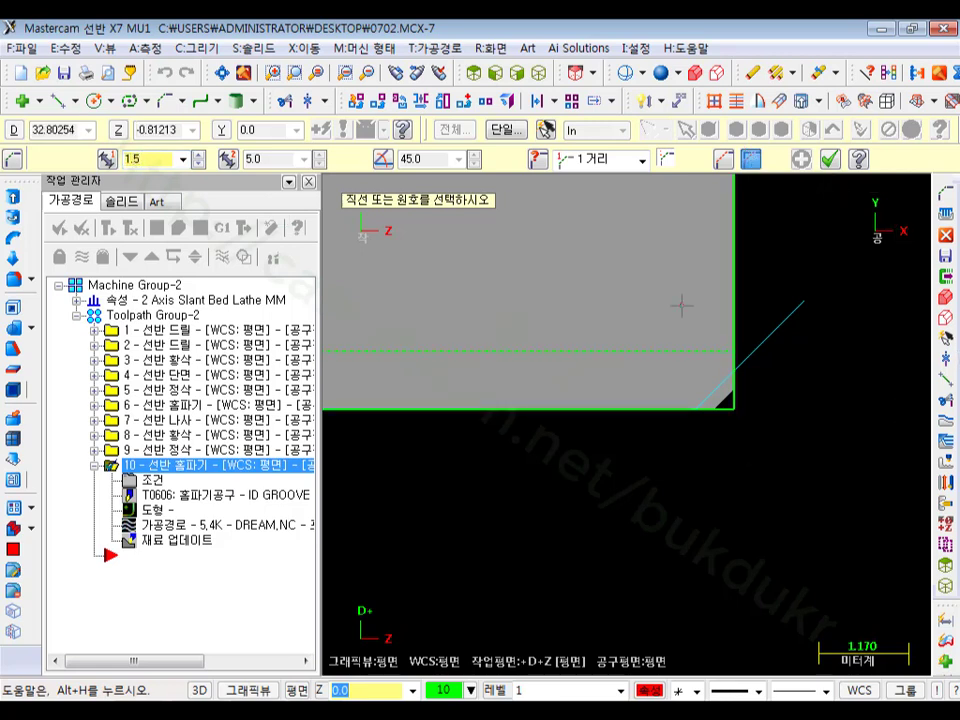
{"action": "scroll", "coordinate": [820, 480], "scroll_direction": "down", "scroll_amount": 3}
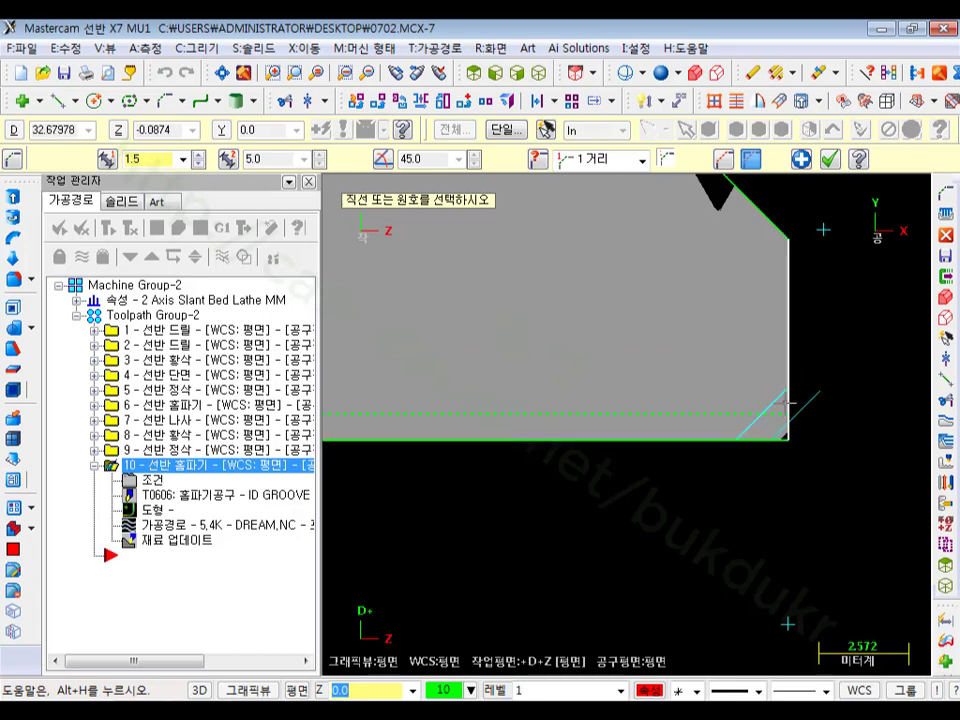
{"action": "scroll", "coordinate": [790, 405], "scroll_direction": "up", "scroll_amount": 2}
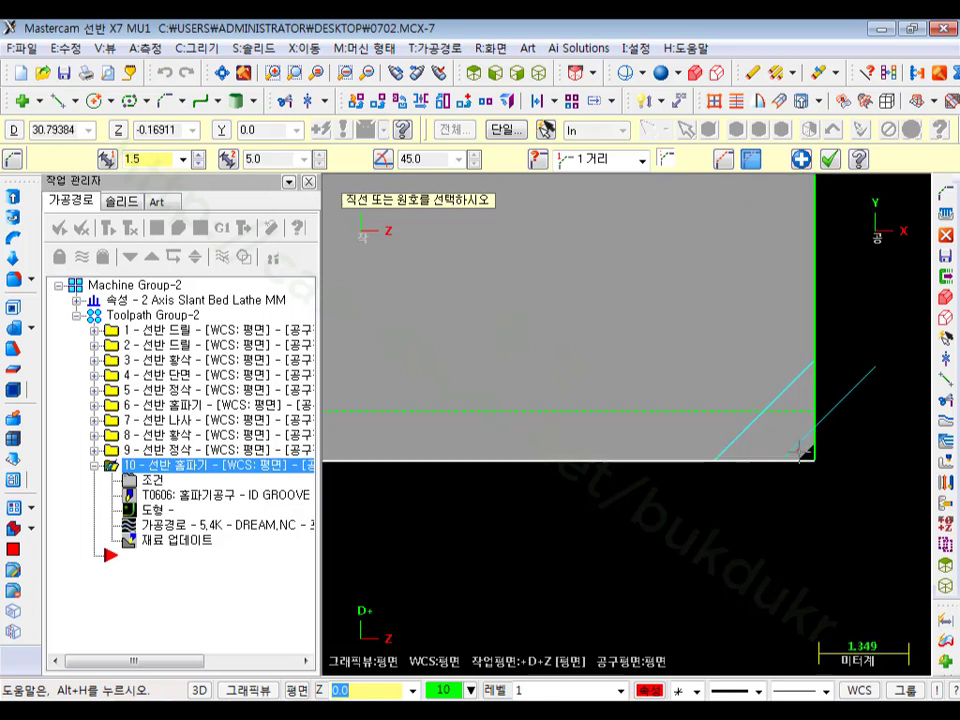
{"action": "scroll", "coordinate": [877, 355], "scroll_direction": "down", "scroll_amount": 1}
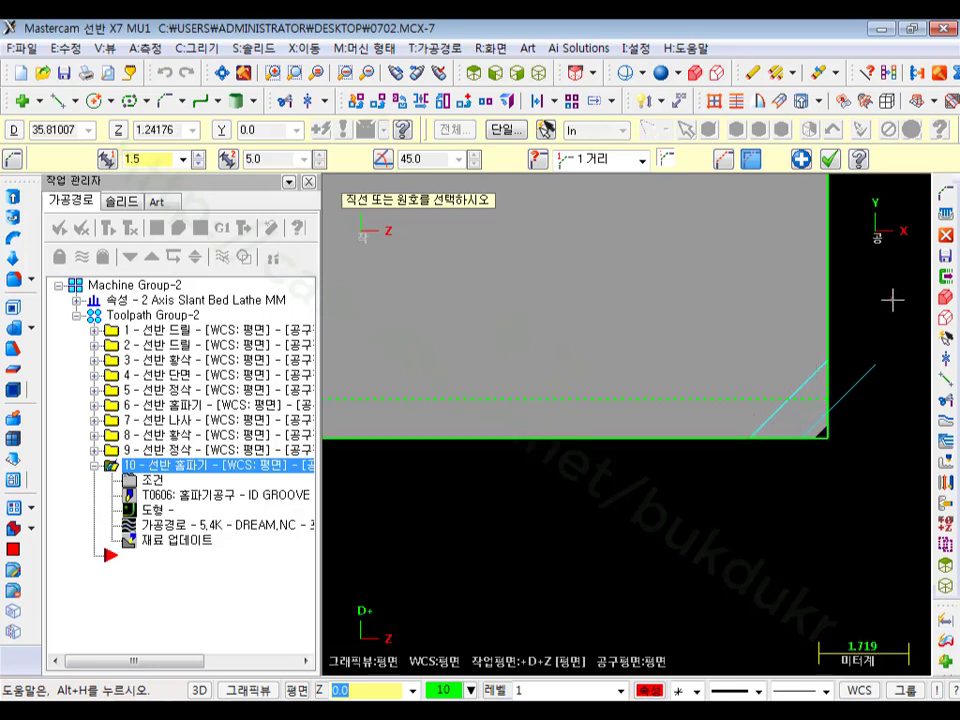
{"action": "scroll", "coordinate": [892, 300], "scroll_direction": "down", "scroll_amount": 1}
{"action": "scroll", "coordinate": [892, 300], "scroll_direction": "down", "scroll_amount": 1}
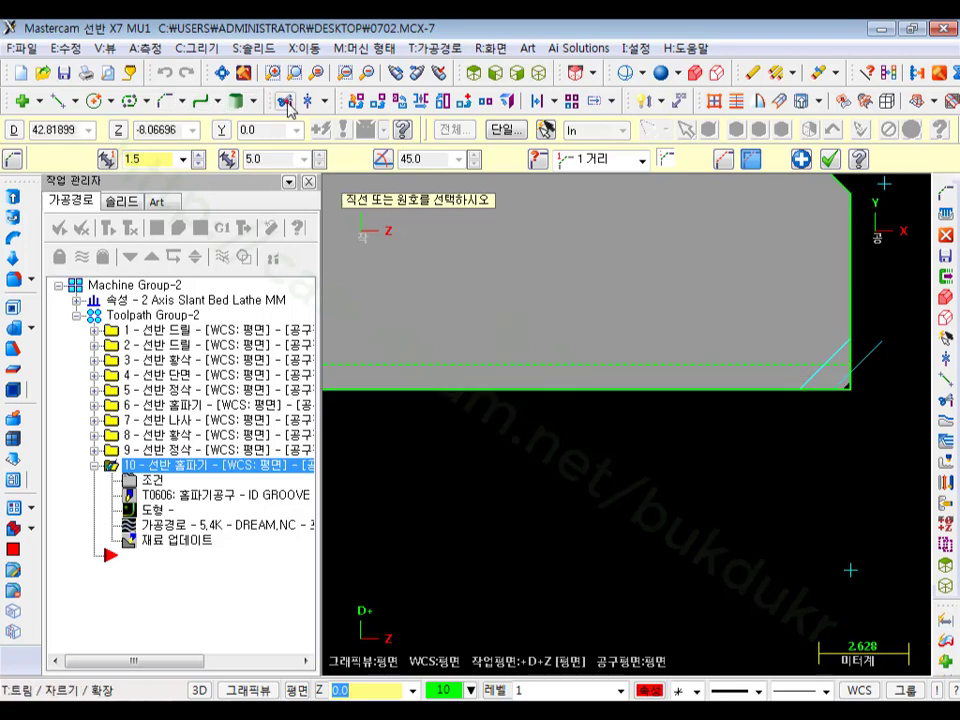
Step: Trim the bore line back to the chamfer line at the bore's mouth and regenerate rough turning operation 8
{"action": "left_click", "coordinate": [201, 100]}
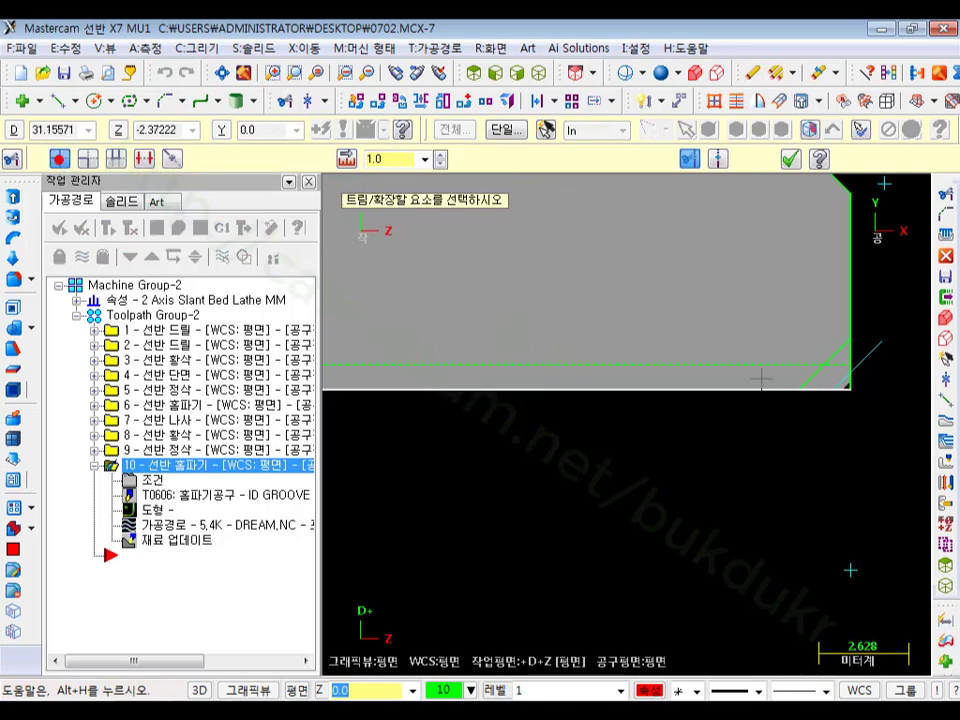
{"action": "left_click", "coordinate": [810, 378]}
{"action": "scroll", "coordinate": [849, 464], "scroll_direction": "down", "scroll_amount": 1}
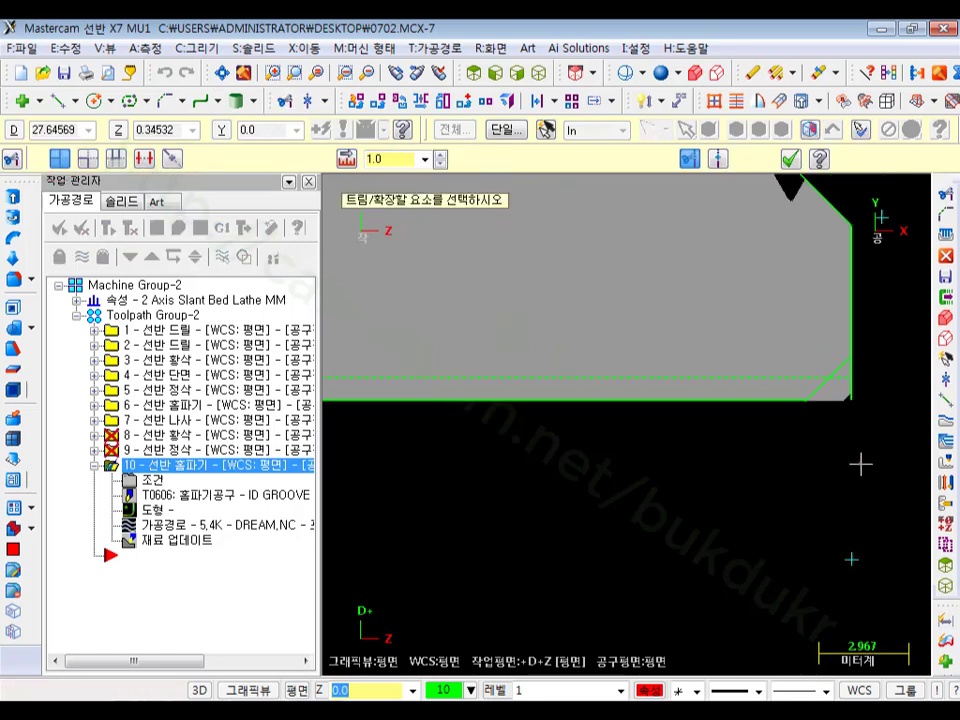
{"action": "left_click", "coordinate": [790, 158]}
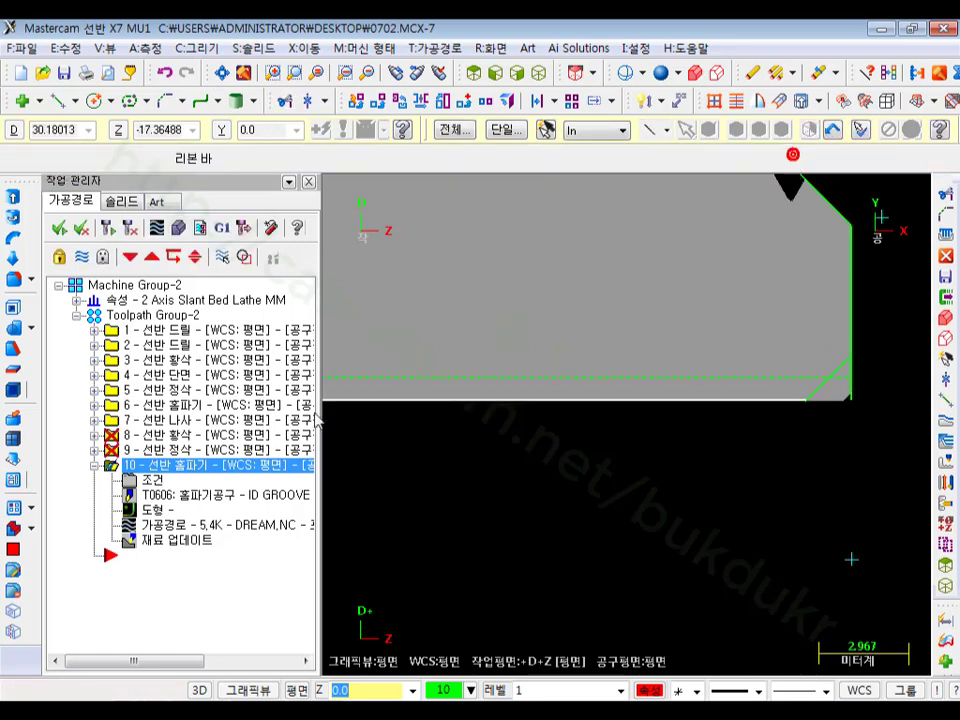
{"action": "left_click", "coordinate": [203, 438]}
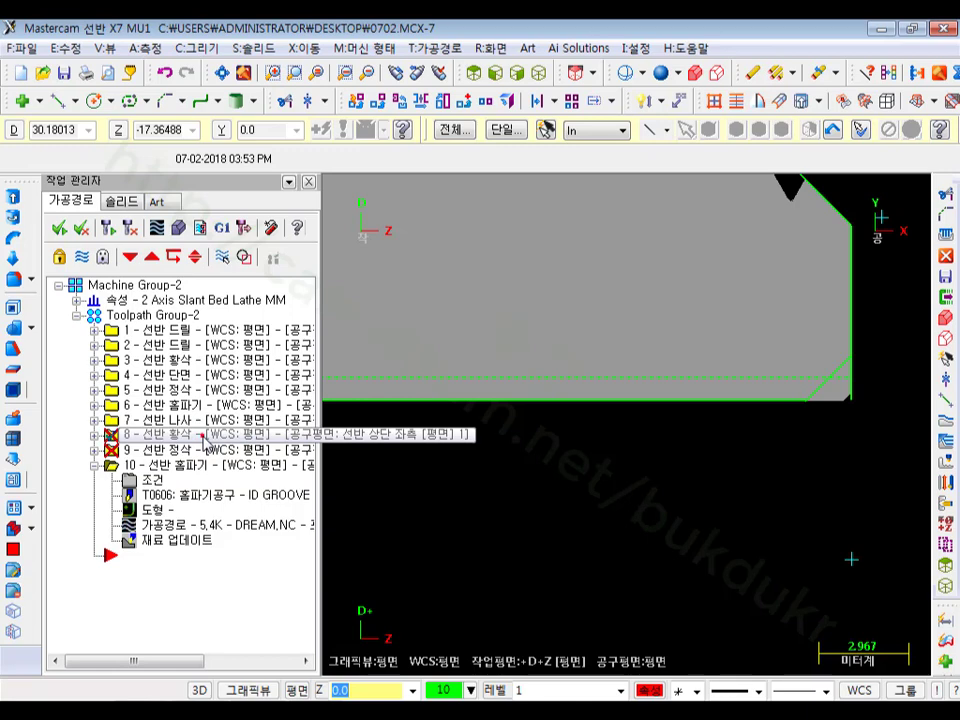
{"action": "left_click", "coordinate": [109, 228]}
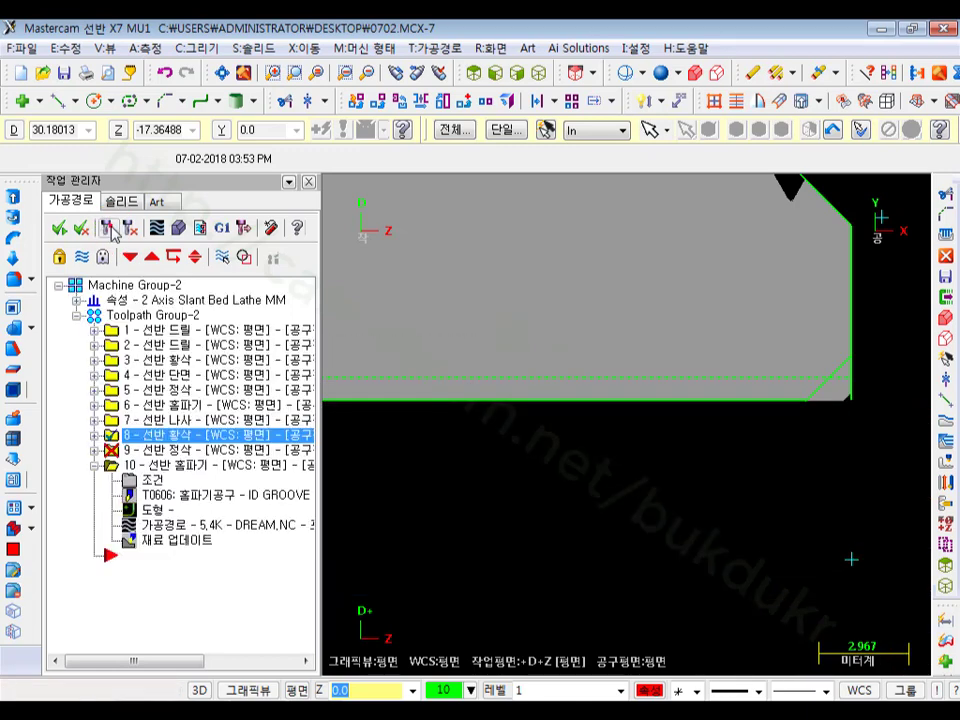
Step: Set finish operation 9's lead-in vector to tangent, disable its contour start extend/shorten adjustment, and regenerate the operation
{"action": "left_click", "coordinate": [138, 451]}
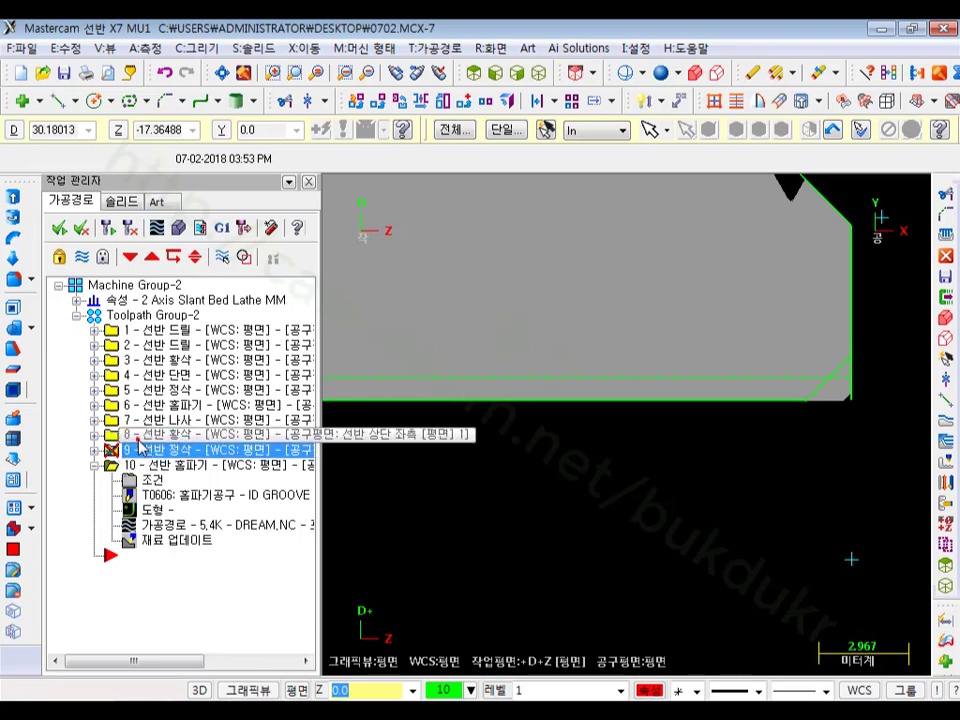
{"action": "double_click", "coordinate": [140, 450]}
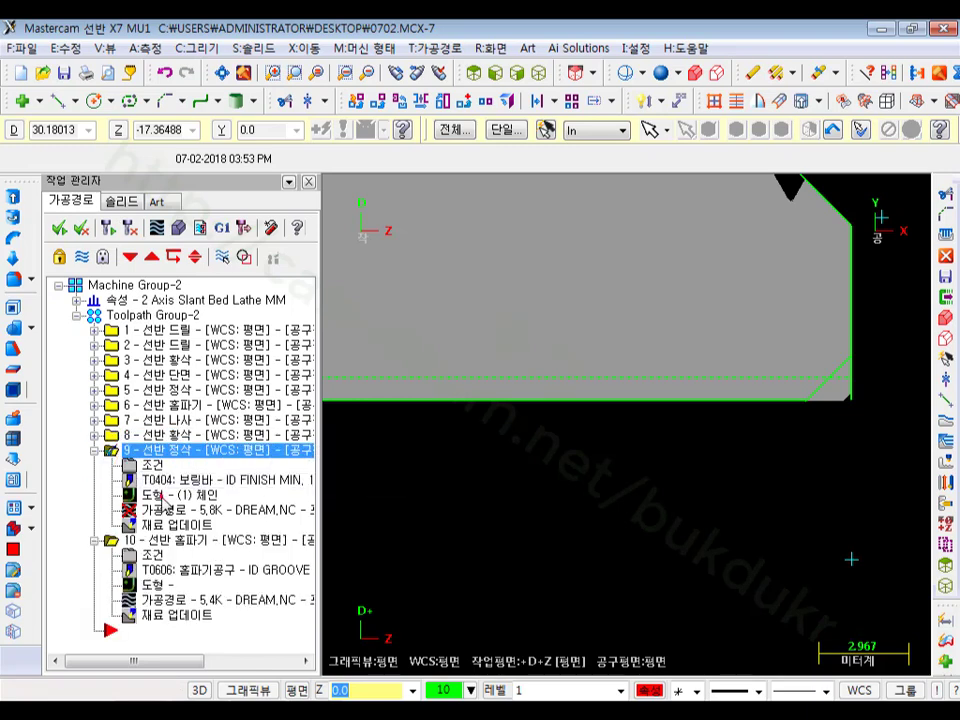
{"action": "left_click", "coordinate": [150, 465]}
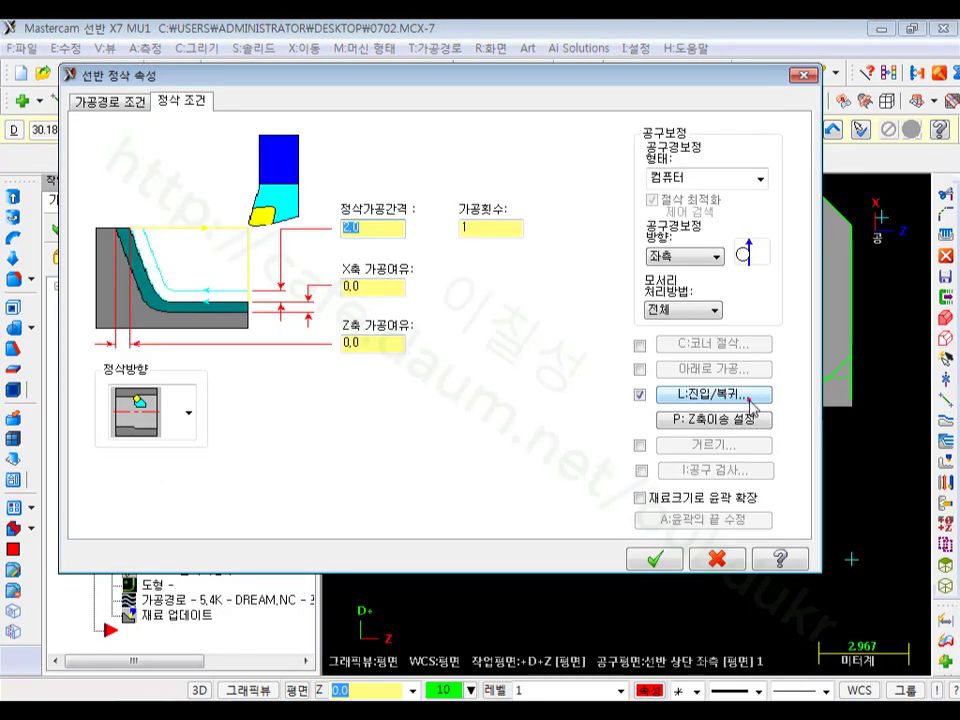
{"action": "left_click", "coordinate": [707, 396]}
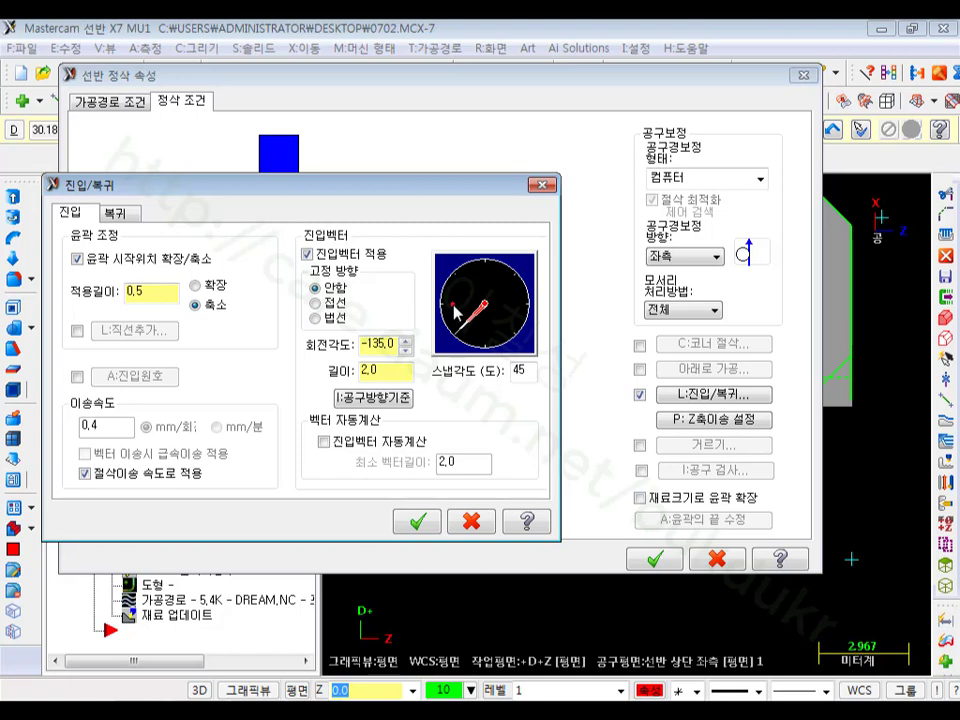
{"action": "left_click", "coordinate": [337, 304]}
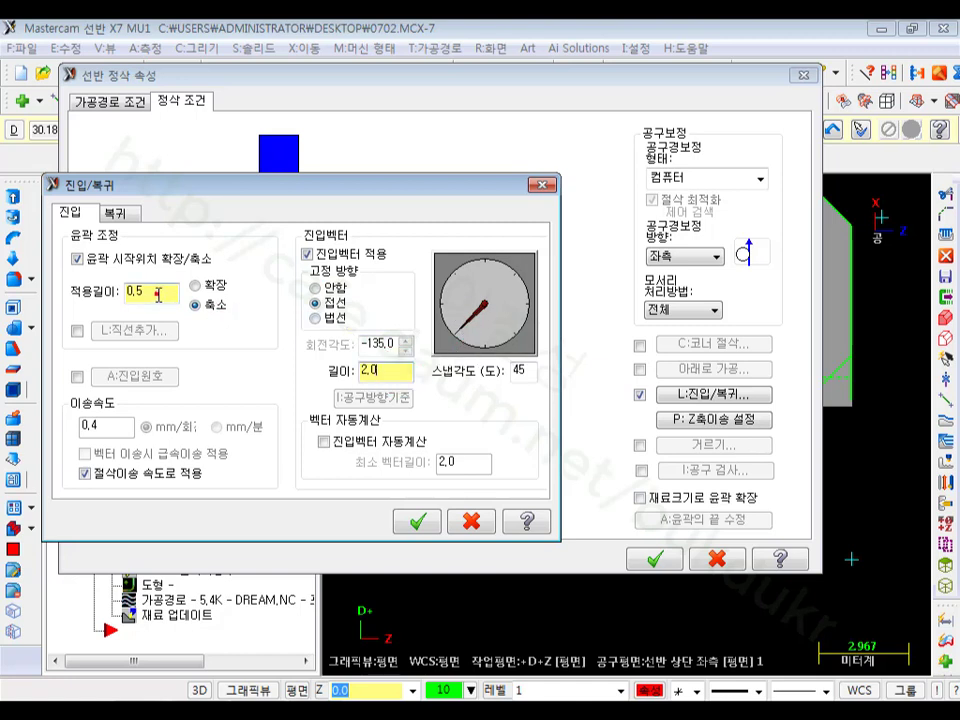
{"action": "left_click", "coordinate": [79, 259]}
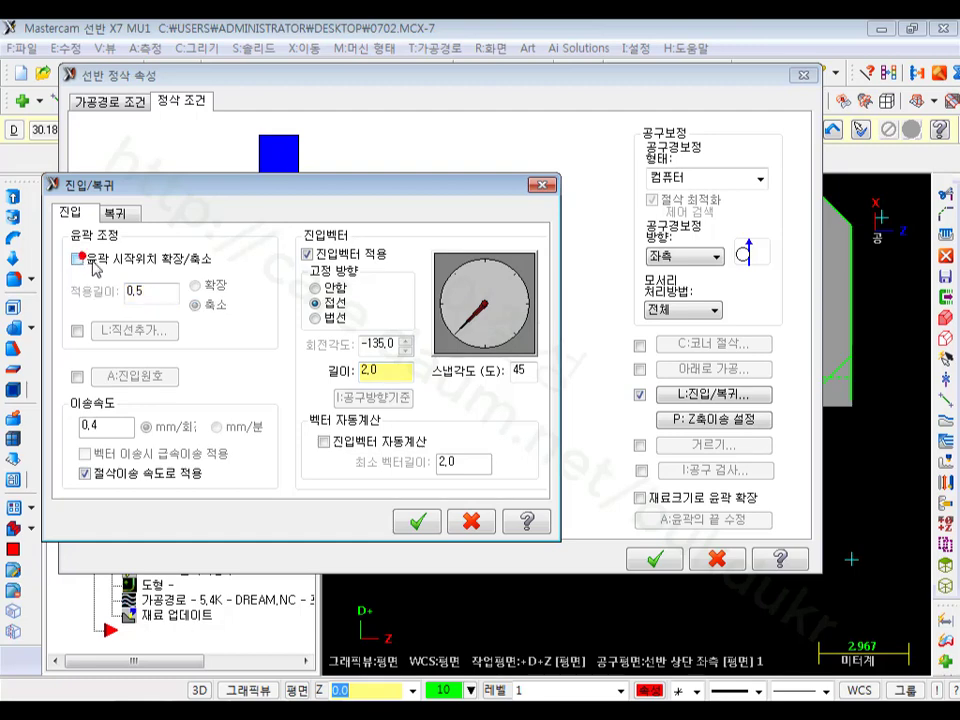
{"action": "left_click", "coordinate": [436, 529]}
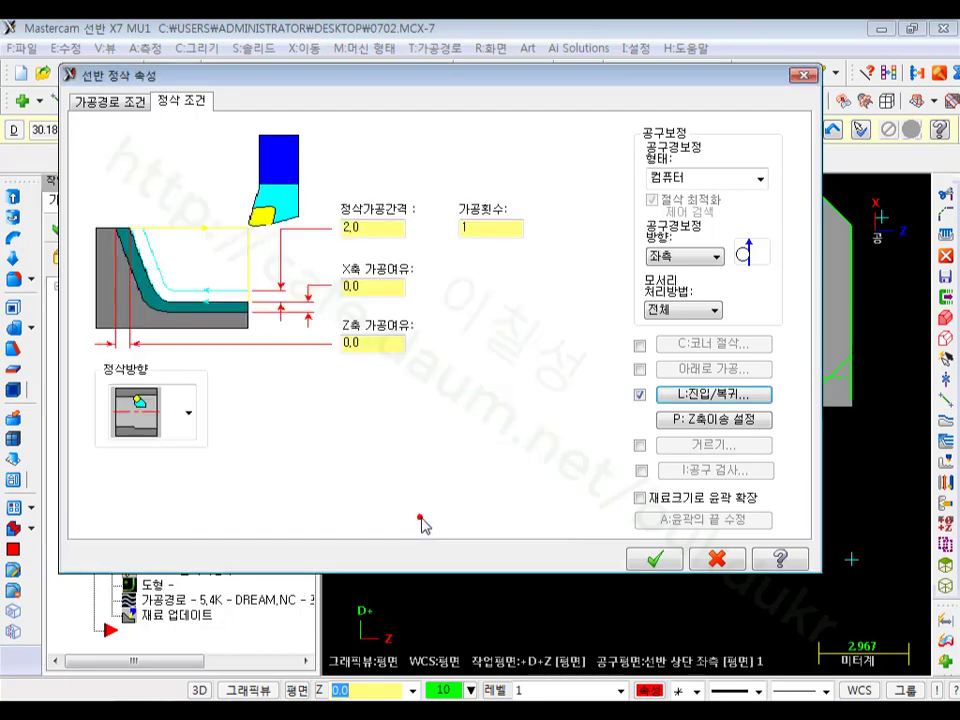
{"action": "left_click", "coordinate": [656, 560]}
{"action": "left_click", "coordinate": [111, 231]}
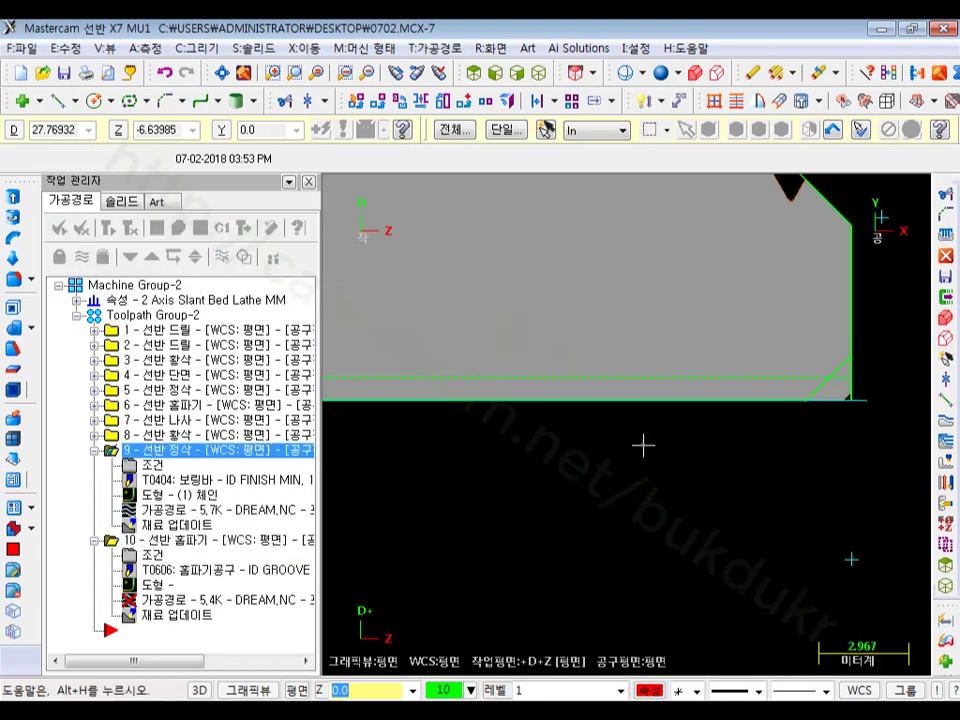
Step: Backplot finish operation 9 and compare the tool's entry move with the chamfer line at the bore's mouth
{"action": "scroll", "coordinate": [754, 407], "scroll_direction": "down", "scroll_amount": 3}
{"action": "scroll", "coordinate": [756, 407], "scroll_direction": "down", "scroll_amount": 1}
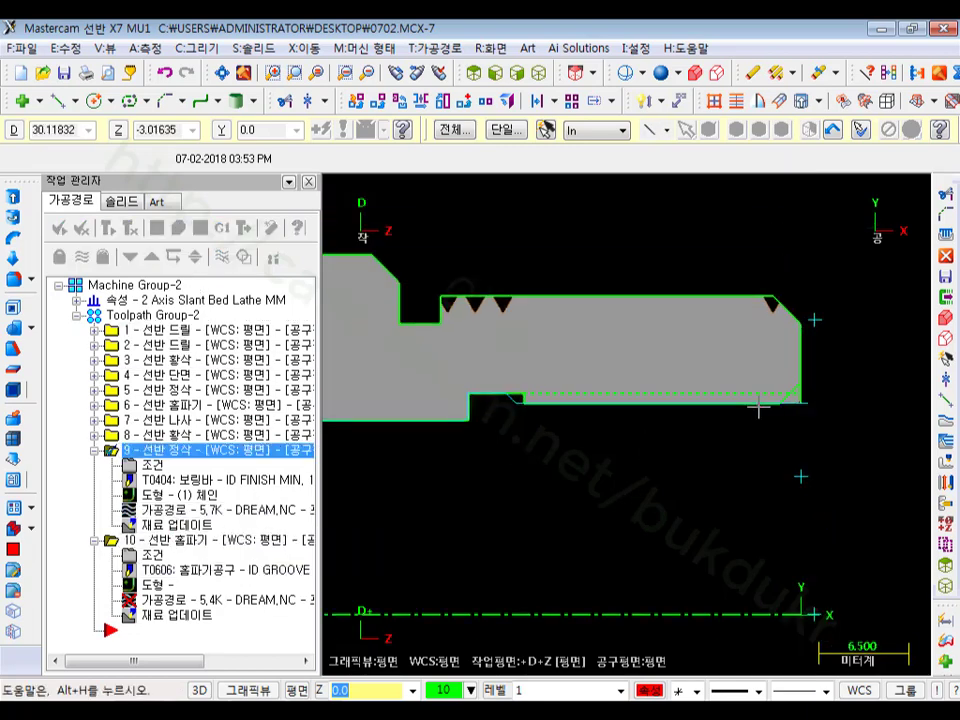
{"action": "scroll", "coordinate": [756, 407], "scroll_direction": "up", "scroll_amount": 1}
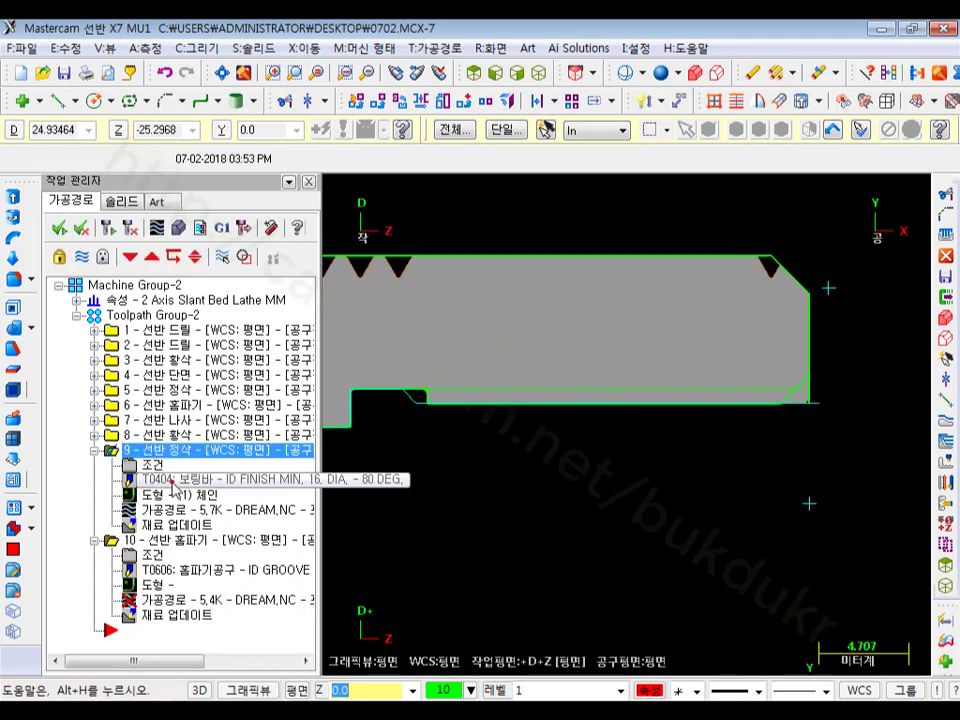
{"action": "left_click", "coordinate": [150, 509]}
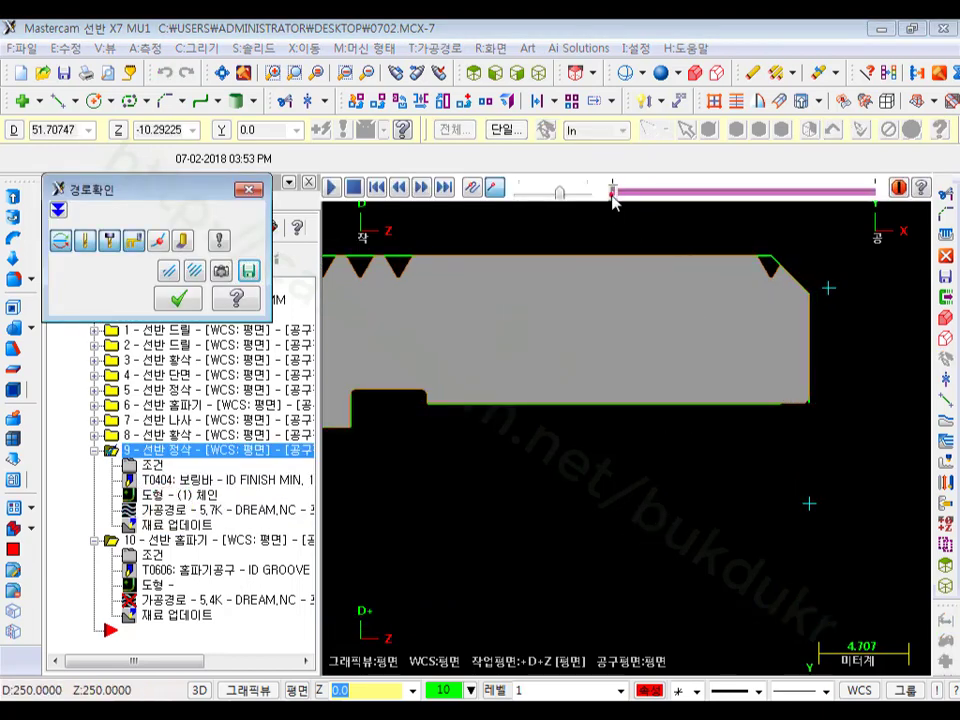
{"action": "left_click_drag", "start_coordinate": [613, 190], "coordinate": [656, 190]}
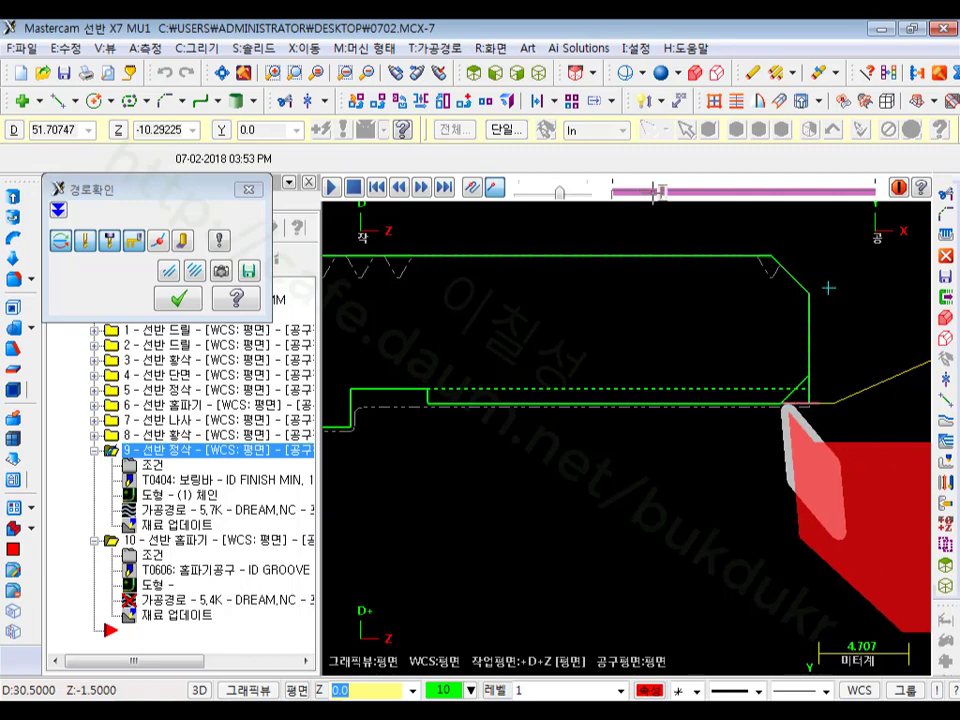
{"action": "scroll", "coordinate": [860, 395], "scroll_direction": "up", "scroll_amount": 5}
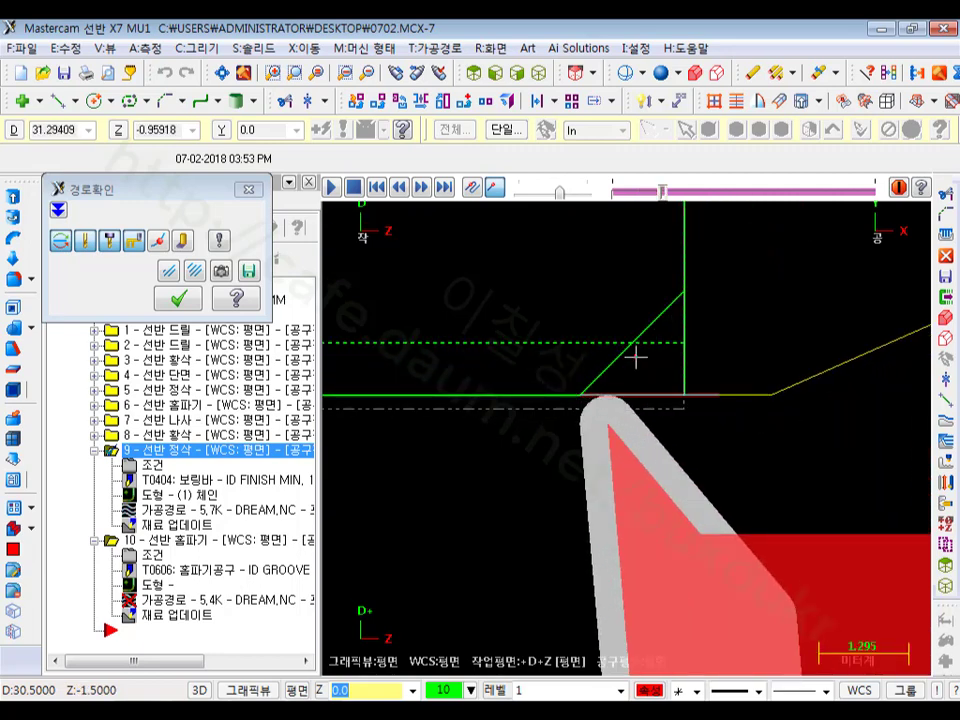
{"action": "left_click", "coordinate": [178, 298]}
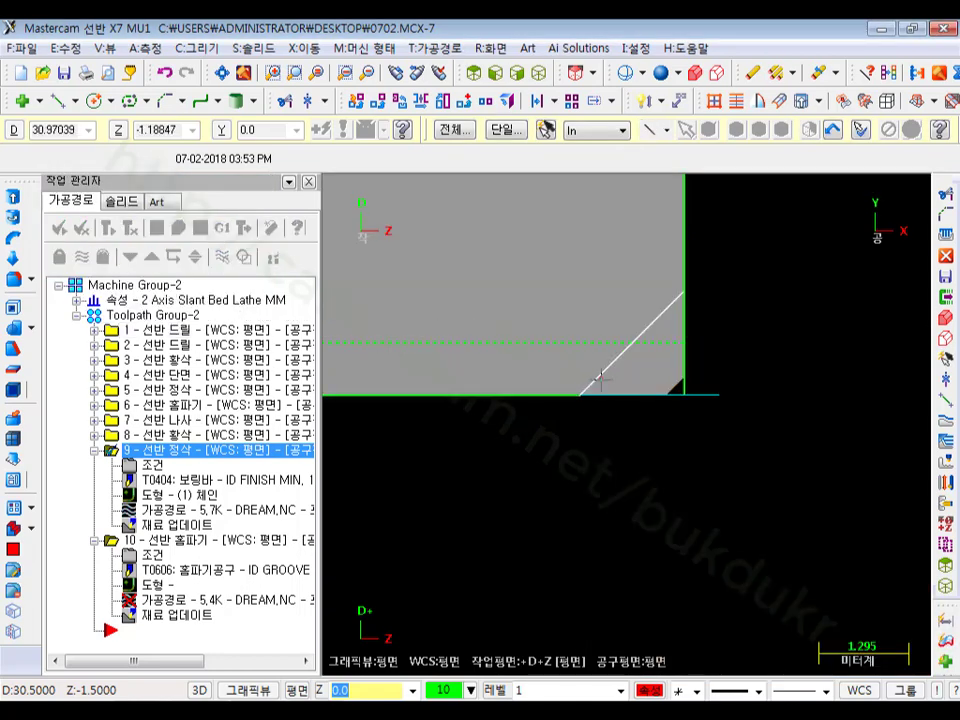
Step: Rechain finish operation 9's contour, starting at the mouth chamfer line and running through the groove recess onto the inner bore line
{"action": "left_click", "coordinate": [165, 494]}
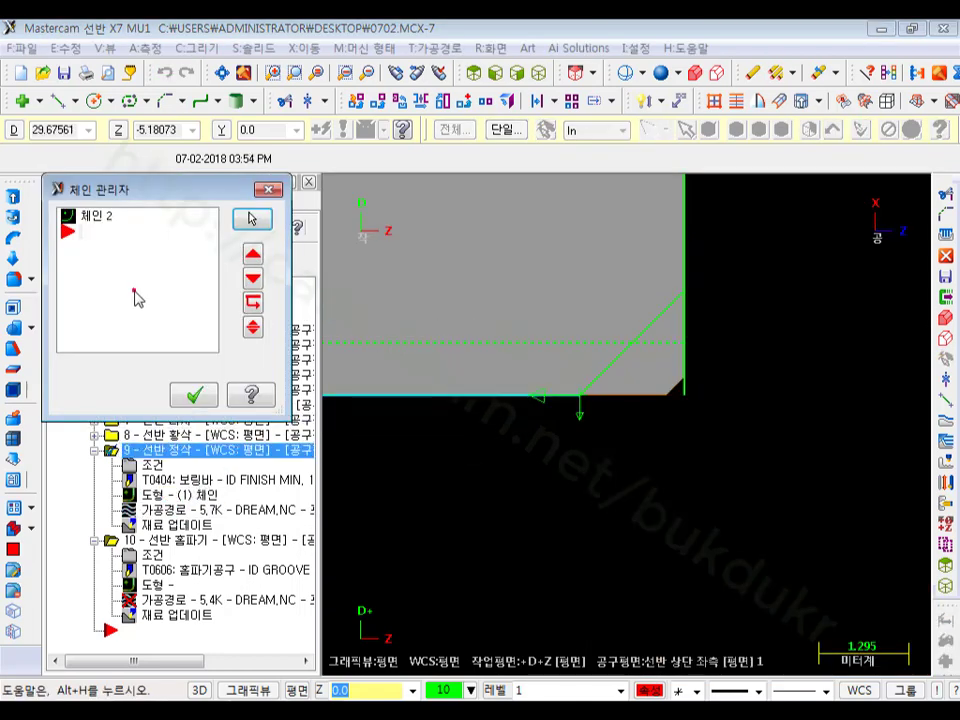
{"action": "right_click", "coordinate": [137, 297]}
{"action": "left_click", "coordinate": [195, 326]}
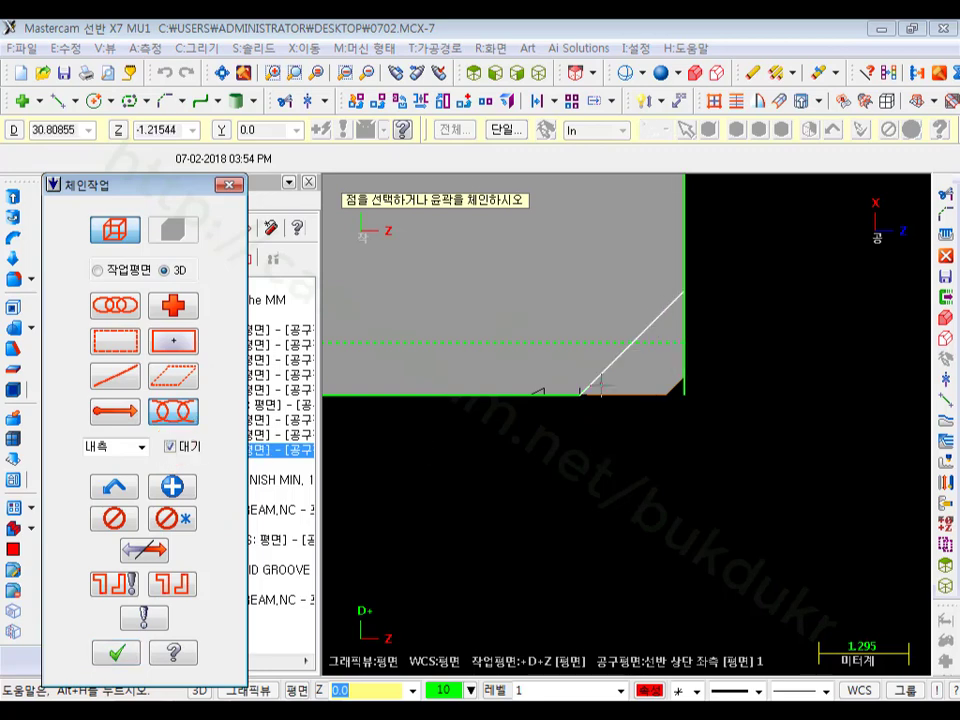
{"action": "left_click", "coordinate": [656, 305]}
{"action": "scroll", "coordinate": [868, 334], "scroll_direction": "down", "scroll_amount": 4}
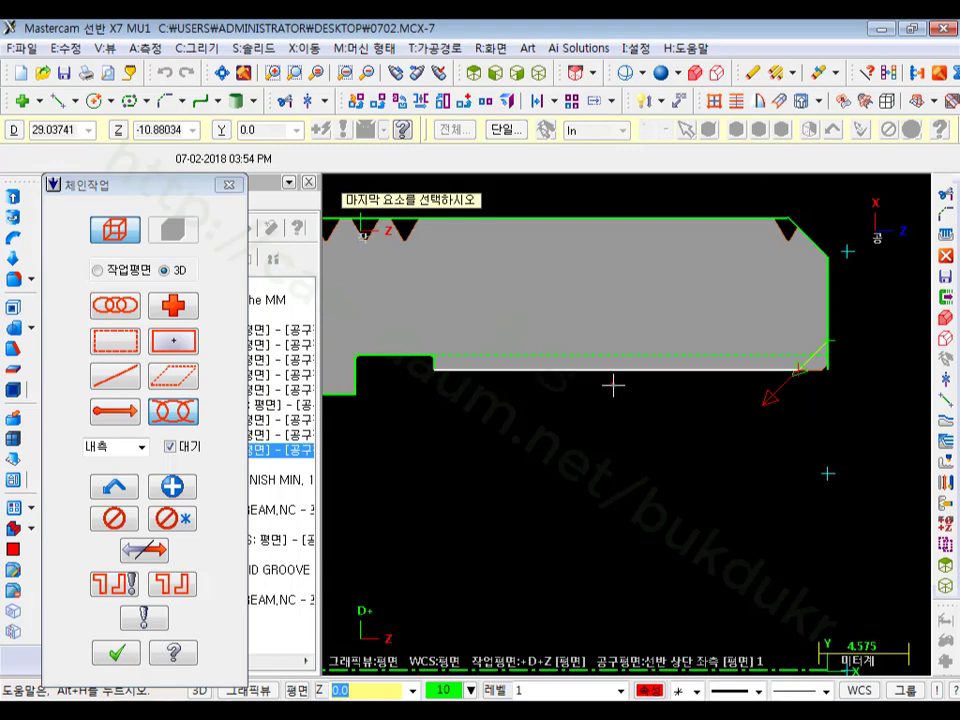
{"action": "scroll", "coordinate": [624, 408], "scroll_direction": "down", "scroll_amount": 2}
{"action": "scroll", "coordinate": [624, 408], "scroll_direction": "up", "scroll_amount": 2}
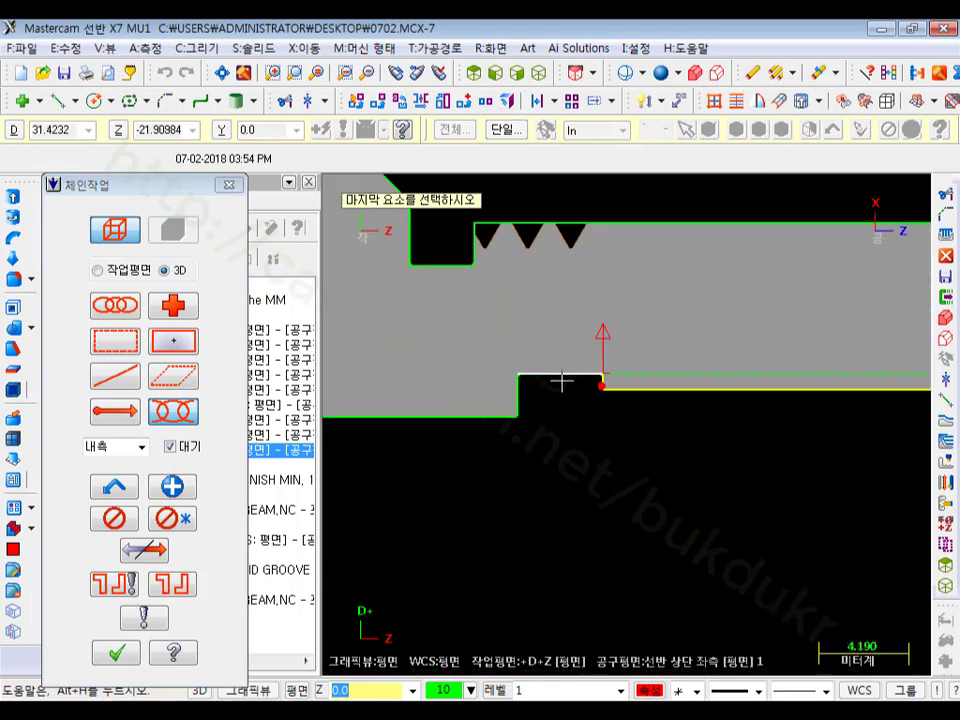
{"action": "left_click", "coordinate": [489, 414]}
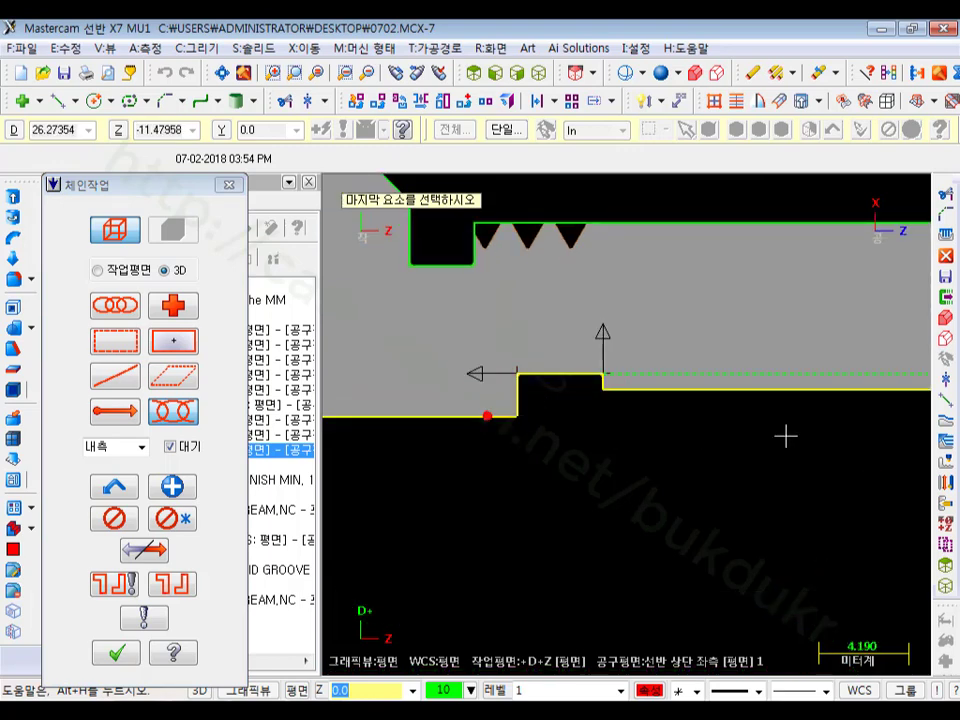
Step: Extend the chain around the small chamfer at the bore's inner end to the short vertical line, and regenerate operation 9
{"action": "scroll", "coordinate": [800, 440], "scroll_direction": "down", "scroll_amount": 3}
{"action": "scroll", "coordinate": [574, 414], "scroll_direction": "up", "scroll_amount": 8}
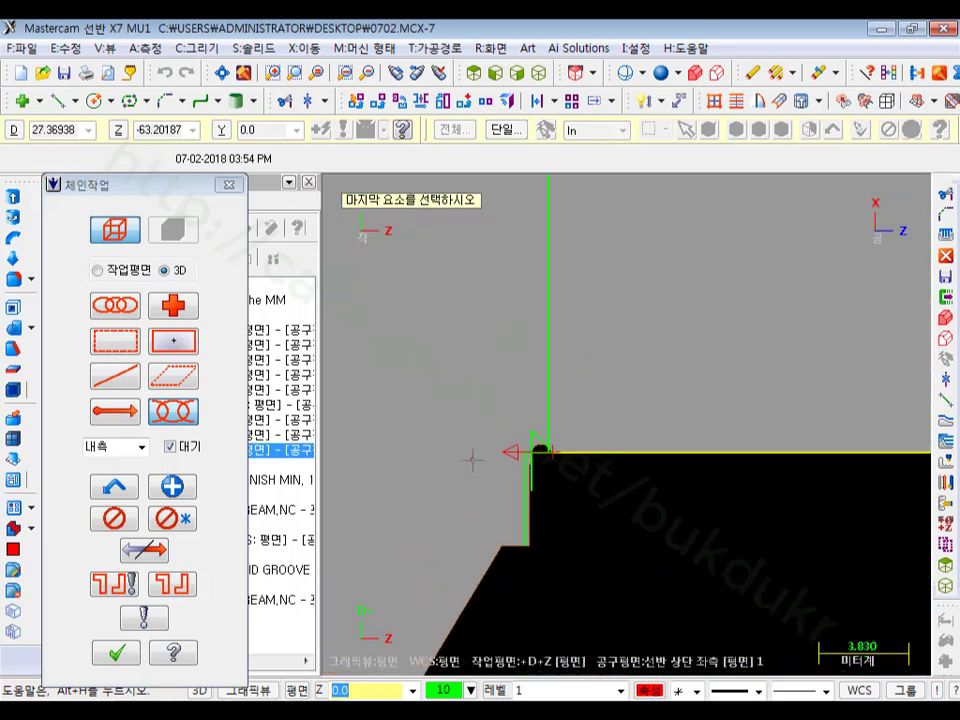
{"action": "scroll", "coordinate": [549, 468], "scroll_direction": "up", "scroll_amount": 1}
{"action": "left_click", "coordinate": [524, 373]}
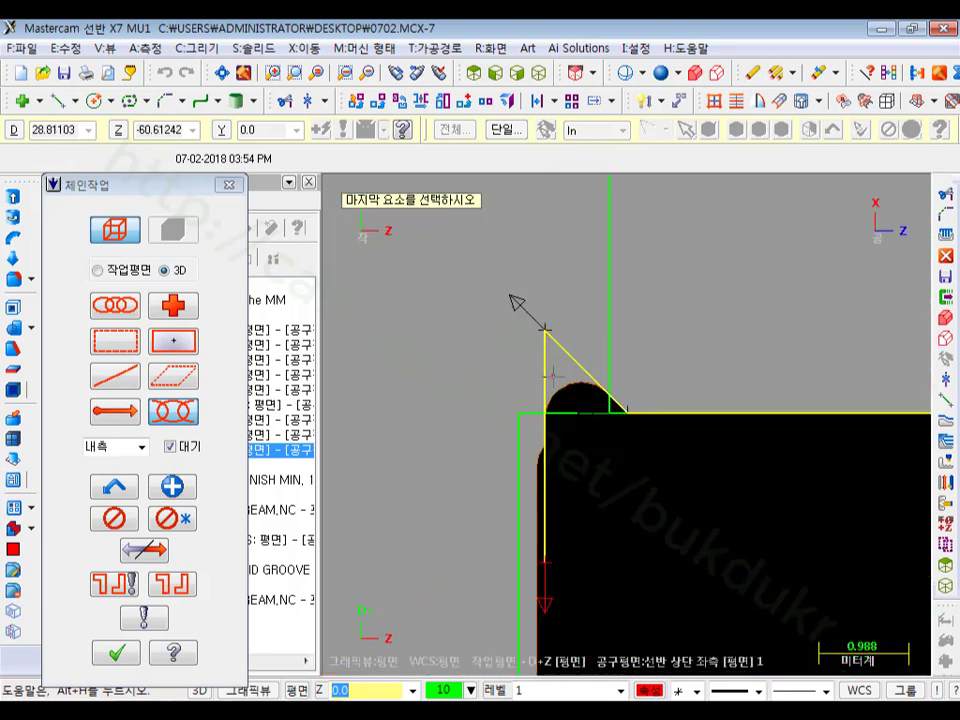
{"action": "scroll", "coordinate": [416, 432], "scroll_direction": "down", "scroll_amount": 1}
{"action": "left_click", "coordinate": [118, 650]}
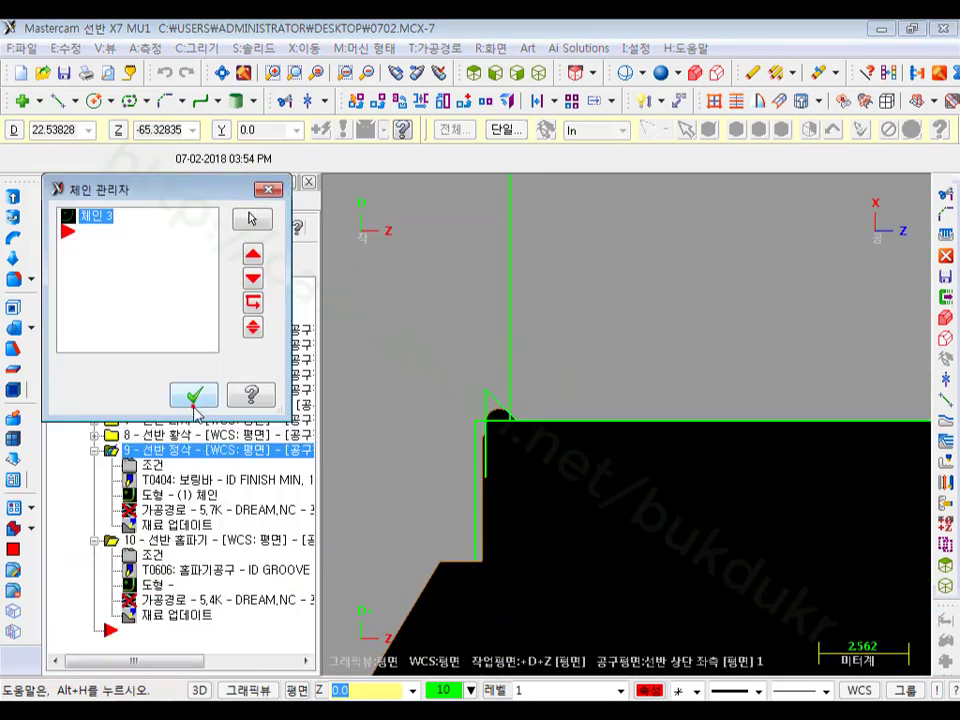
{"action": "left_click", "coordinate": [131, 394]}
{"action": "left_click", "coordinate": [108, 228]}
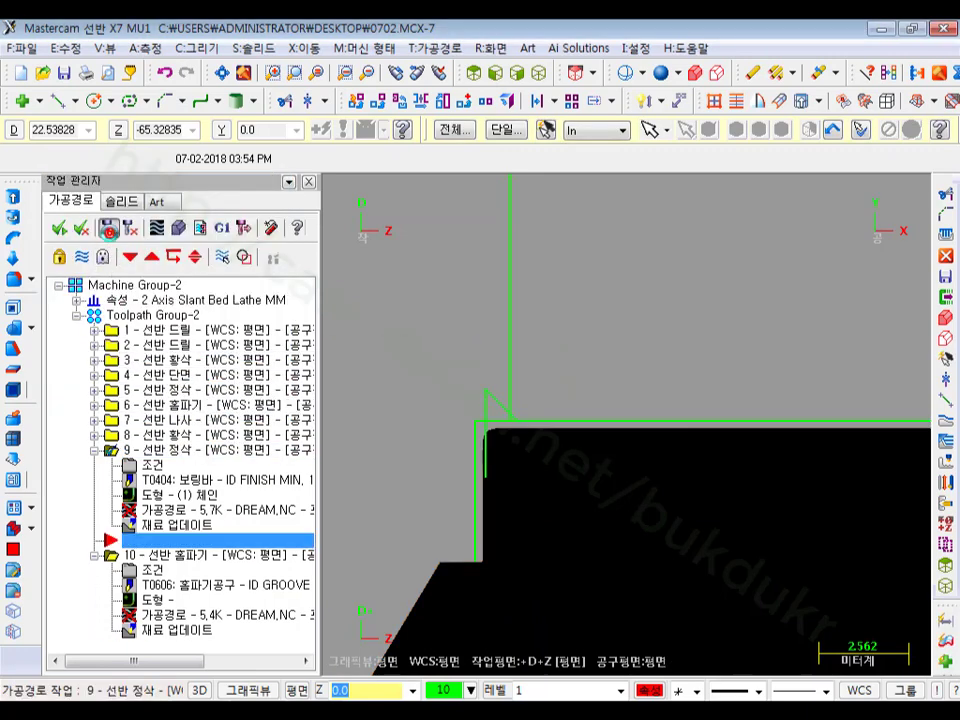
Step: Backplot the regenerated finish operation 9, checking the tangent entry along the mouth chamfer and the final retract from the bore
{"action": "scroll", "coordinate": [385, 386], "scroll_direction": "down", "scroll_amount": 5}
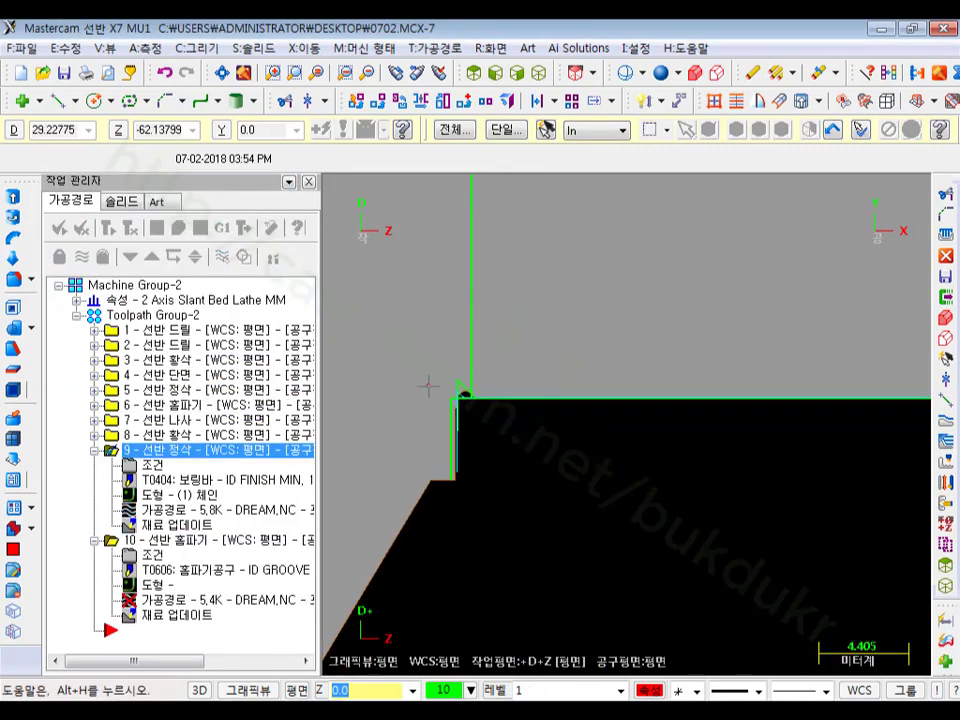
{"action": "scroll", "coordinate": [670, 360], "scroll_direction": "up", "scroll_amount": 5}
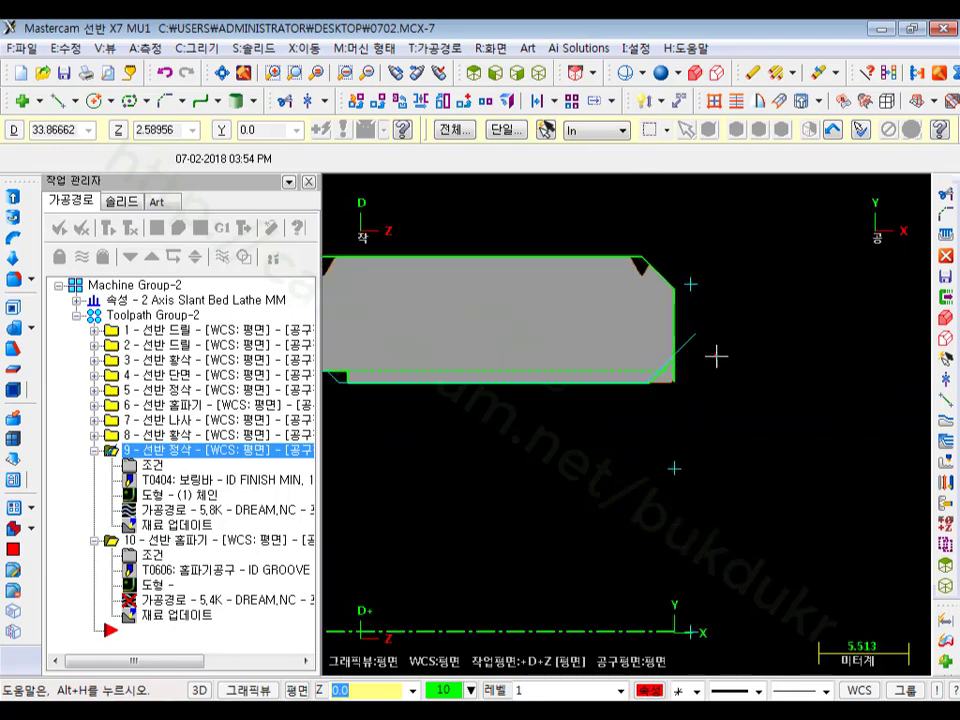
{"action": "scroll", "coordinate": [643, 383], "scroll_direction": "up", "scroll_amount": 2}
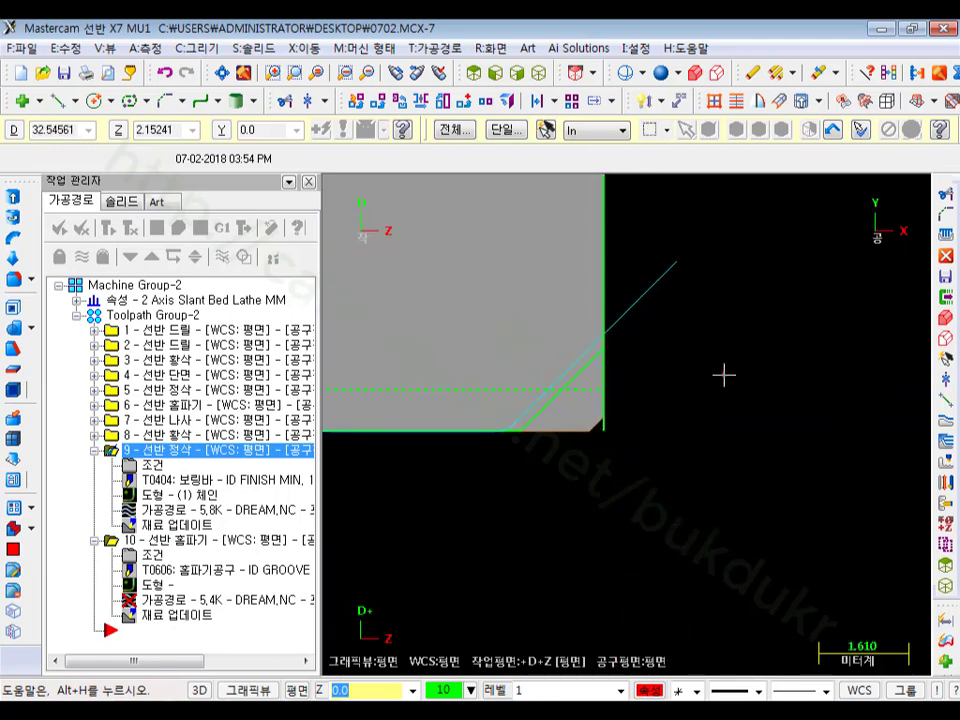
{"action": "left_click", "coordinate": [160, 510]}
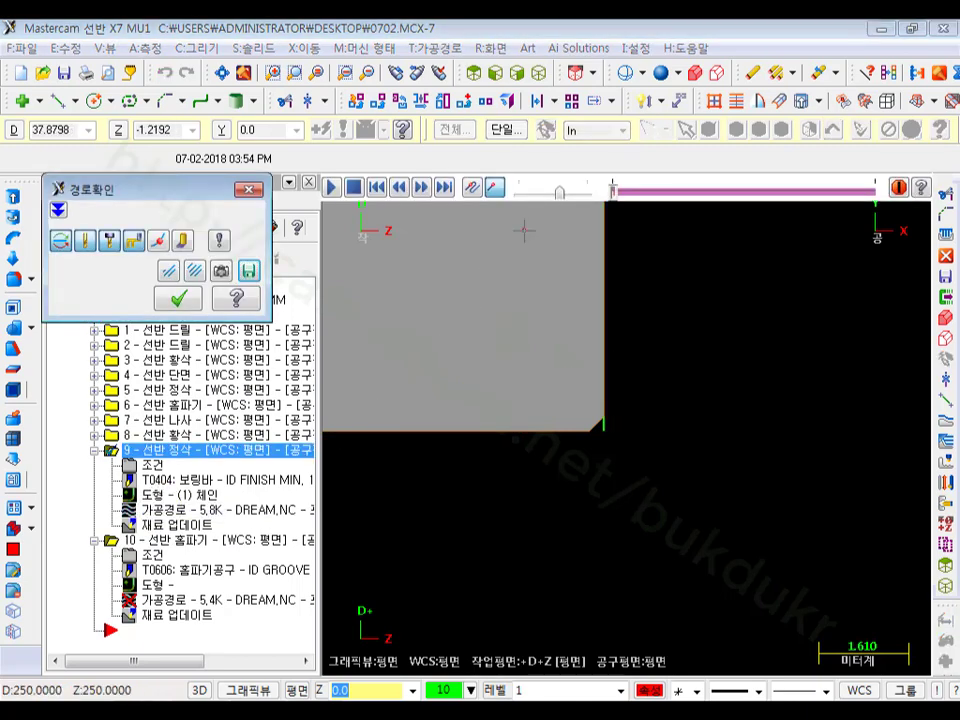
{"action": "left_click", "coordinate": [628, 197]}
{"action": "left_click_drag", "start_coordinate": [628, 197], "coordinate": [668, 199]}
{"action": "scroll", "coordinate": [770, 290], "scroll_direction": "down", "scroll_amount": 8}
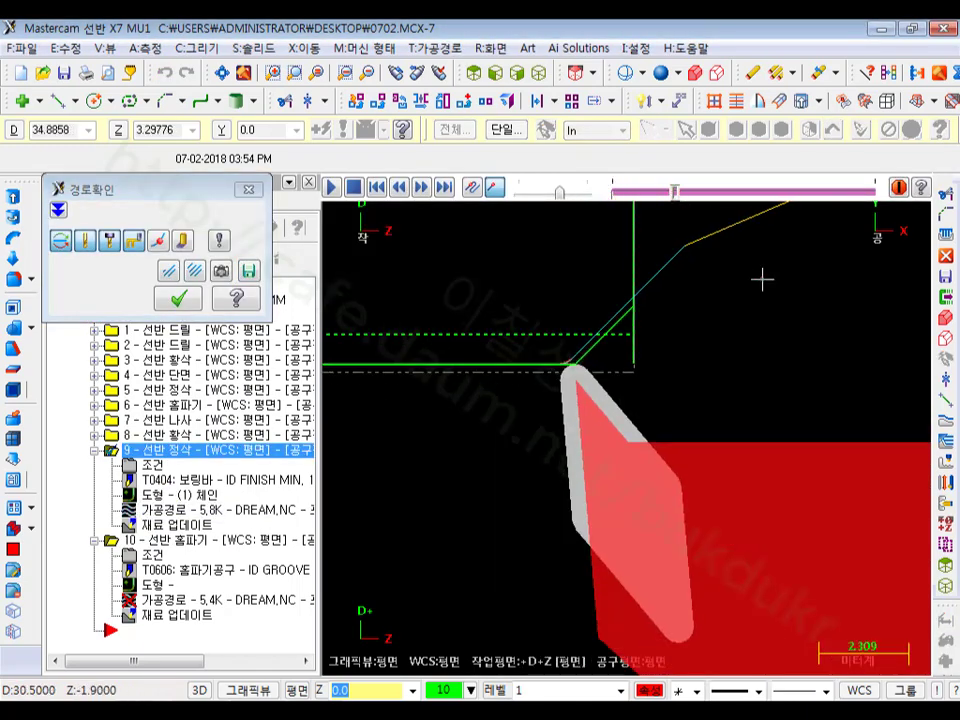
{"action": "scroll", "coordinate": [785, 302], "scroll_direction": "down", "scroll_amount": 1}
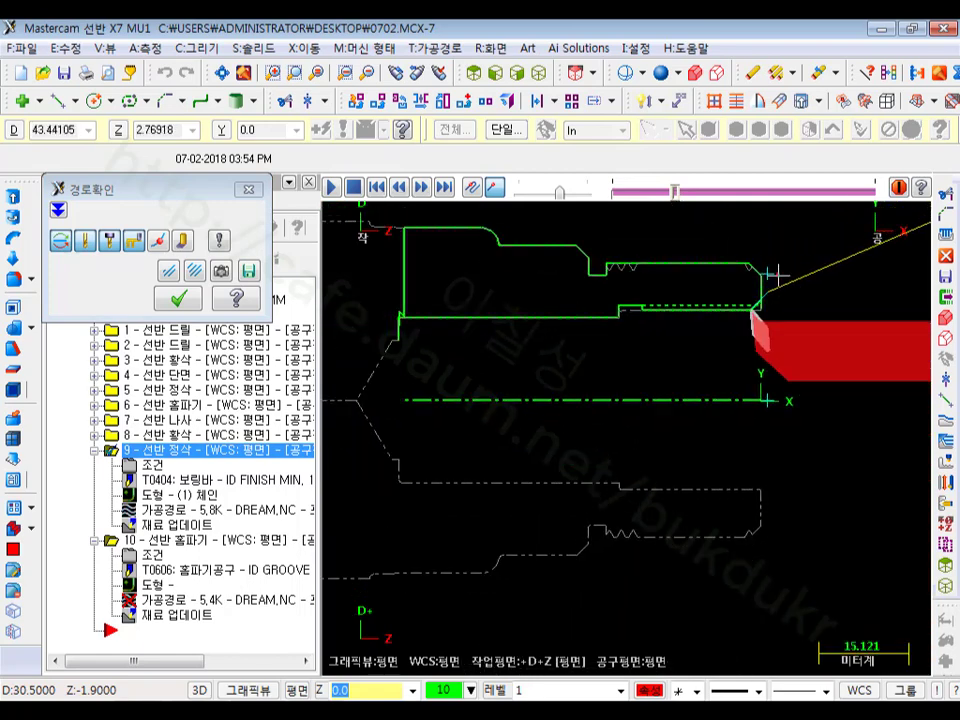
{"action": "left_click_drag", "start_coordinate": [684, 196], "coordinate": [856, 204]}
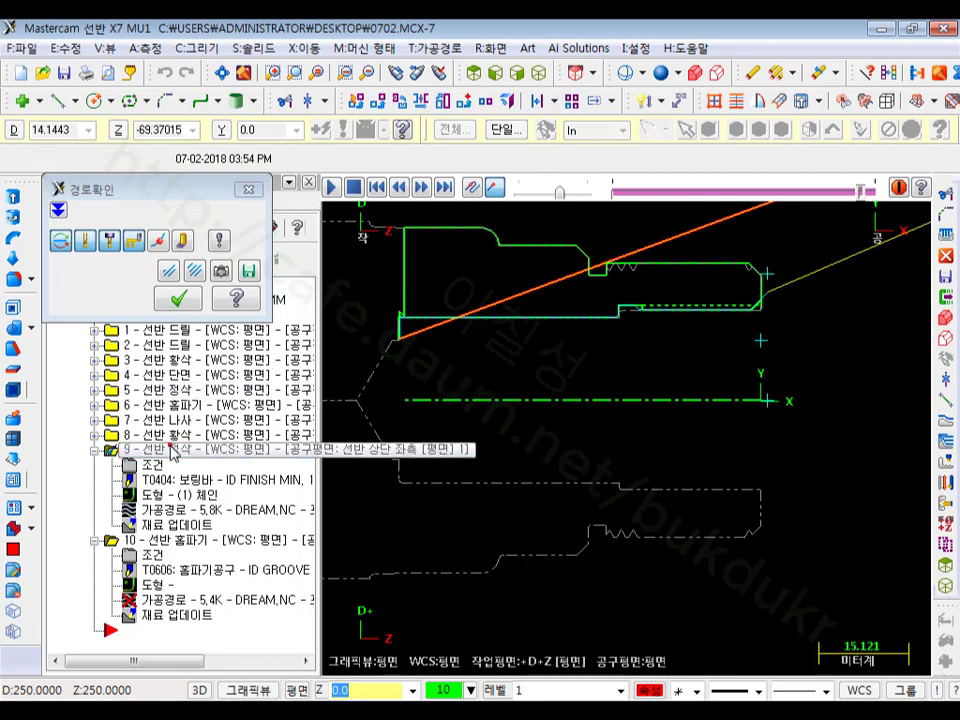
Step: Close the backplot of finish operation 9 and regenerate groove operation 10 in the bore
{"action": "left_click", "coordinate": [178, 298]}
{"action": "scroll", "coordinate": [700, 410], "scroll_direction": "up", "scroll_amount": 3}
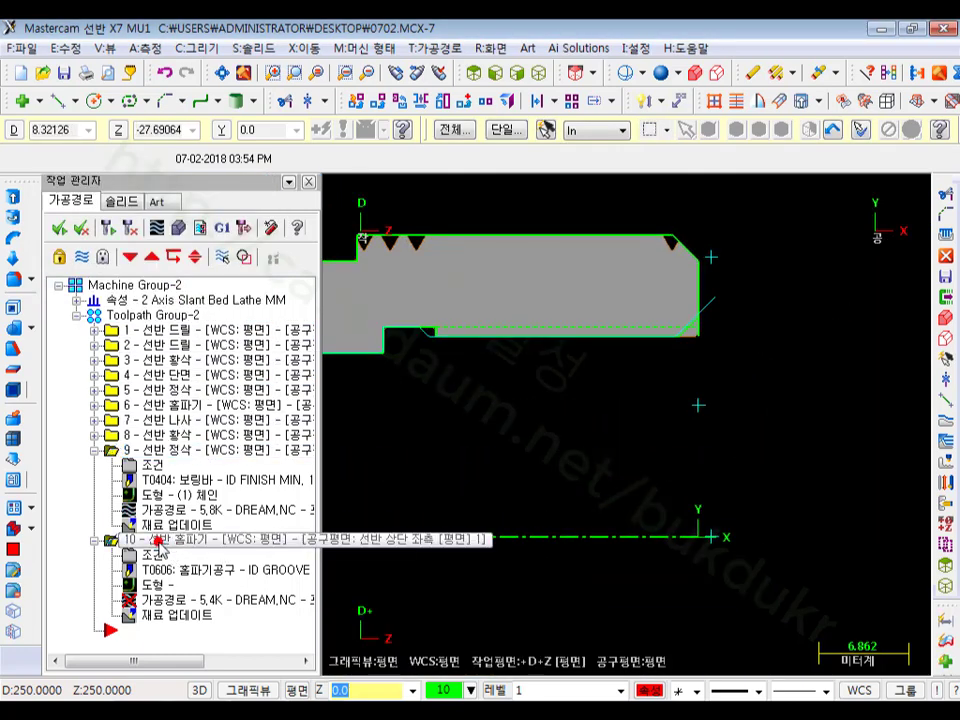
{"action": "left_click", "coordinate": [152, 540]}
{"action": "left_click", "coordinate": [108, 228]}
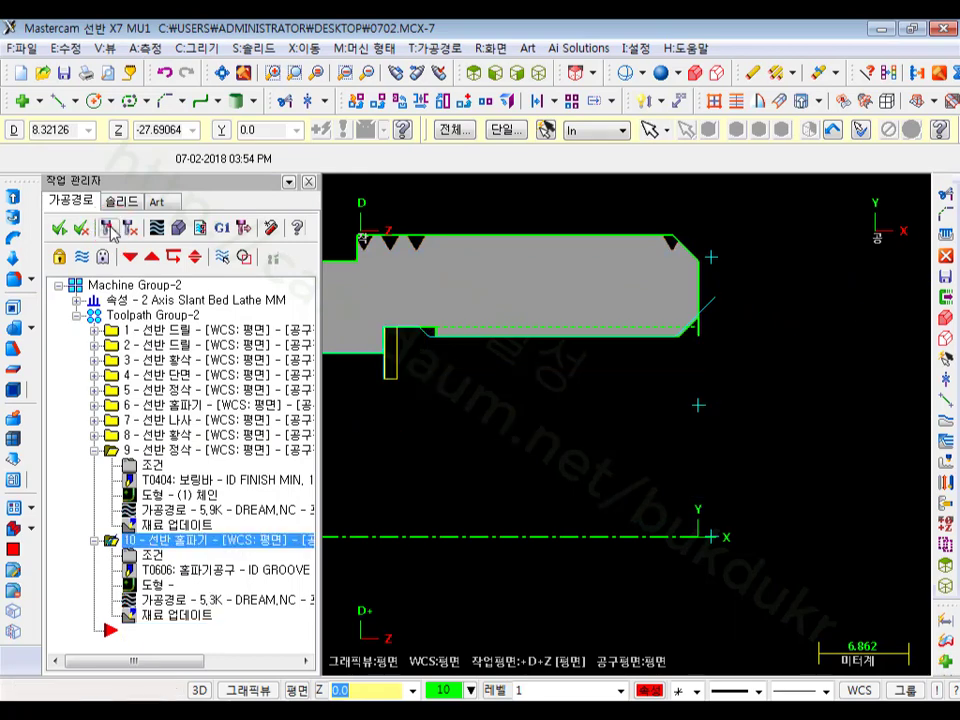
Step: Examine the updated stock and toolpaths at the bore's mouth chamfer, the groove recess and the bore's inner end
{"action": "scroll", "coordinate": [821, 379], "scroll_direction": "down", "scroll_amount": 3}
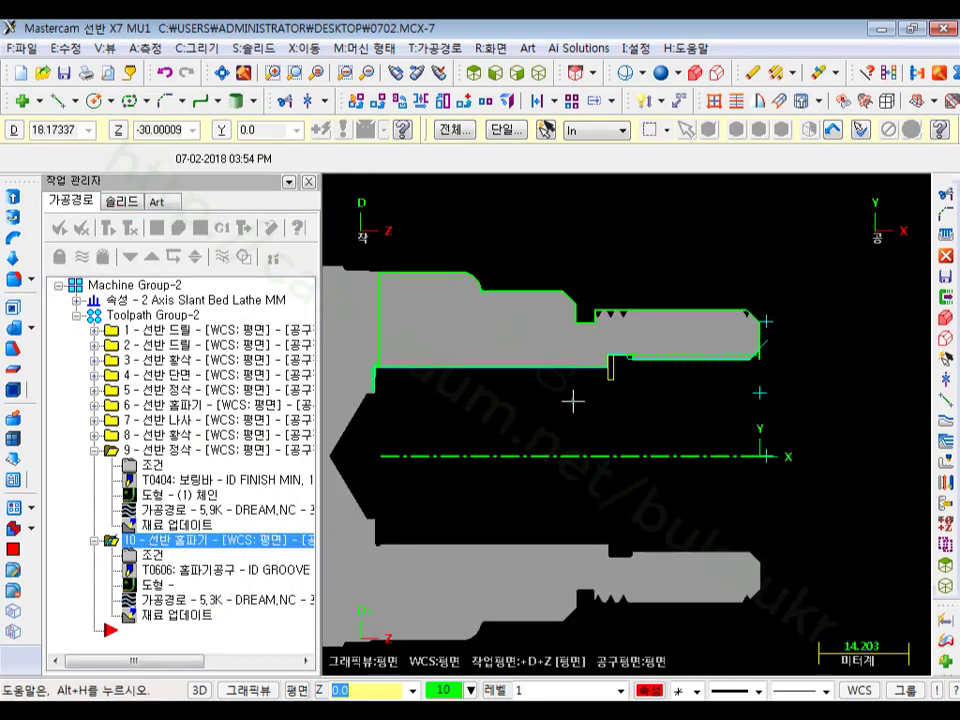
{"action": "scroll", "coordinate": [760, 360], "scroll_direction": "up", "scroll_amount": 6}
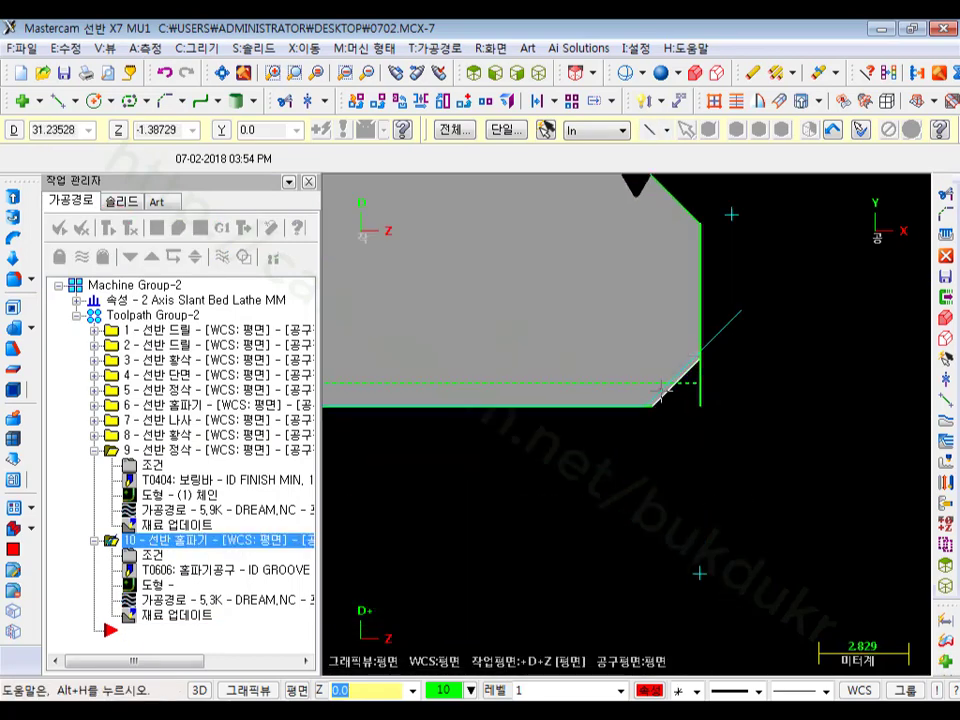
{"action": "scroll", "coordinate": [700, 390], "scroll_direction": "up", "scroll_amount": 3}
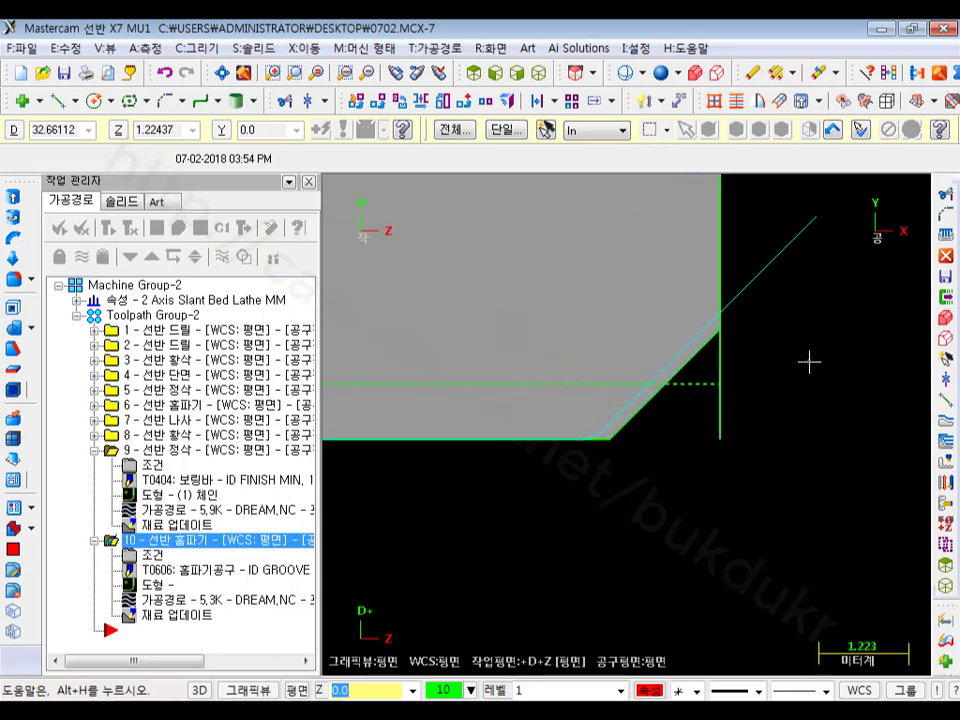
{"action": "scroll", "coordinate": [809, 362], "scroll_direction": "down", "scroll_amount": 4}
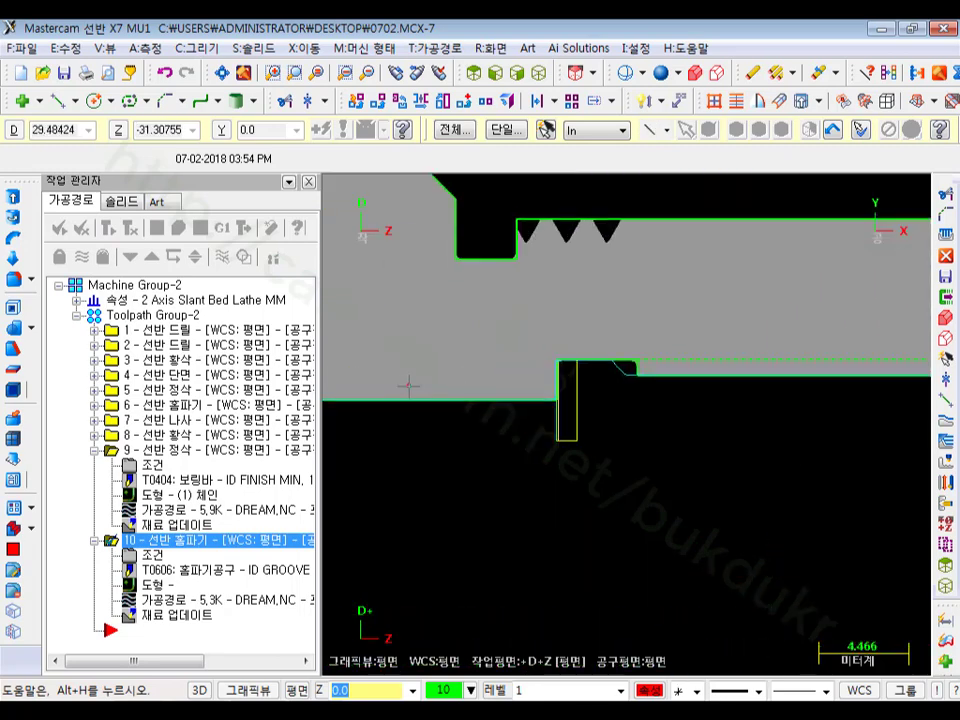
{"action": "scroll", "coordinate": [671, 392], "scroll_direction": "up", "scroll_amount": 4}
{"action": "scroll", "coordinate": [806, 370], "scroll_direction": "down", "scroll_amount": 8}
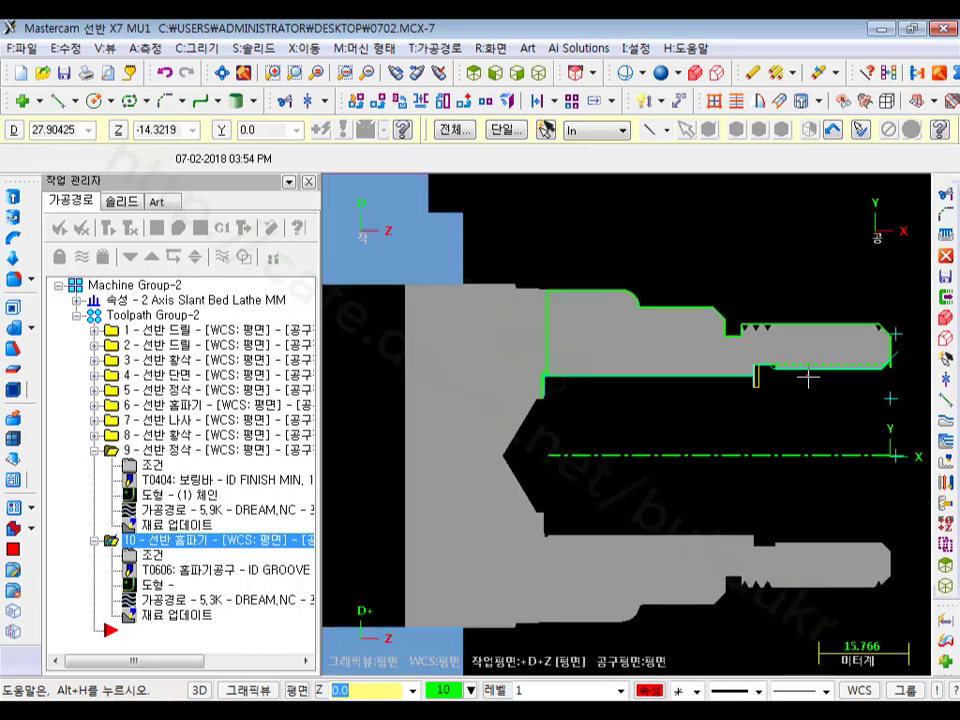
{"action": "scroll", "coordinate": [620, 365], "scroll_direction": "up", "scroll_amount": 5}
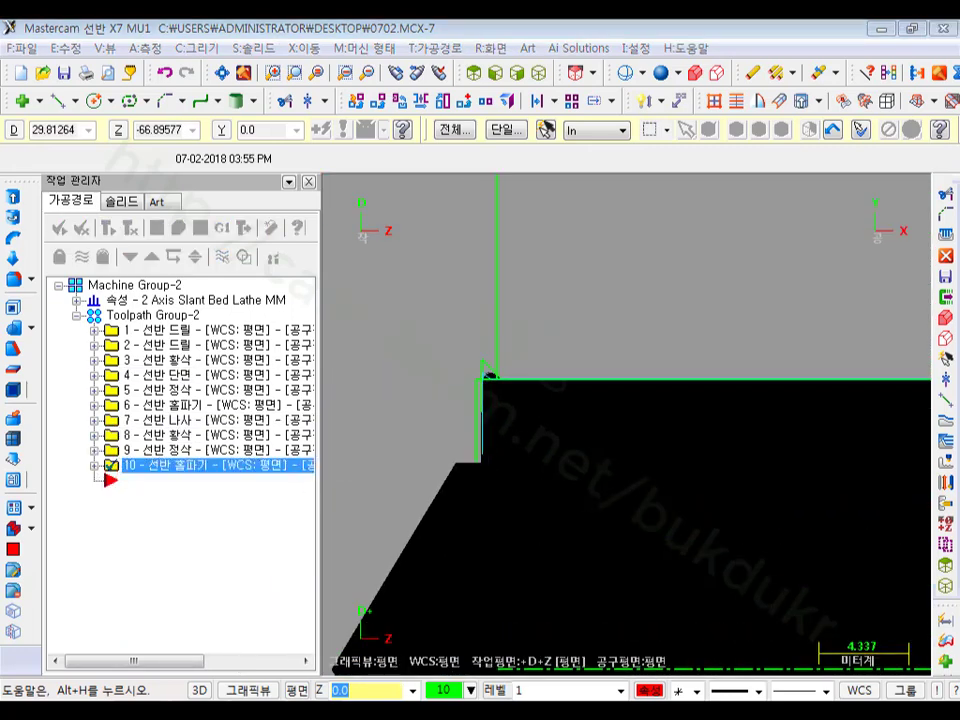
Step: Switch to the PDF drawing in Foxit Reader and check the internal thread callout, groove and mouth chamfer of the bore
{"action": "key", "text": "alt+Tab"}
{"action": "scroll", "coordinate": [548, 466], "scroll_direction": "up", "scroll_amount": 5}
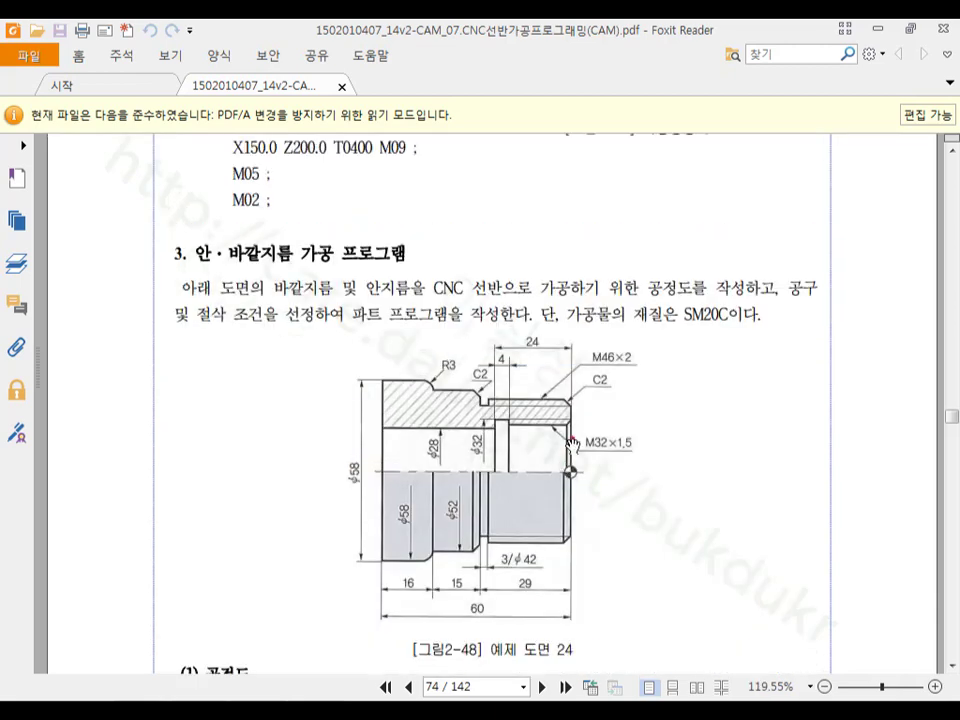
{"action": "scroll", "coordinate": [570, 428], "scroll_direction": "up", "scroll_amount": 4, "text": "ctrl"}
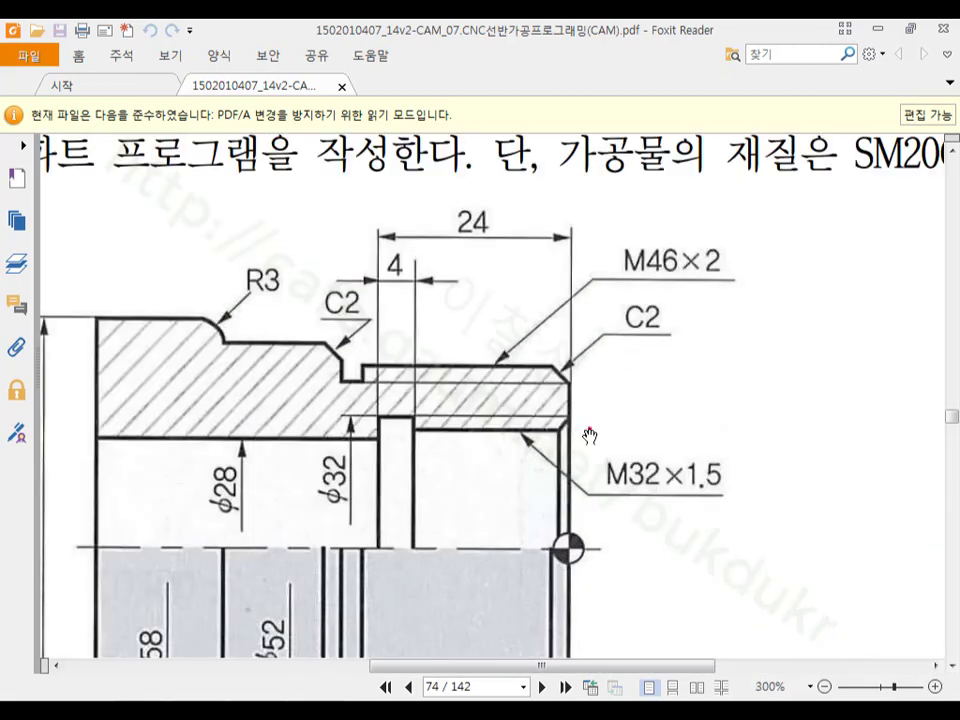
{"action": "scroll", "coordinate": [679, 385], "scroll_direction": "down", "scroll_amount": 1}
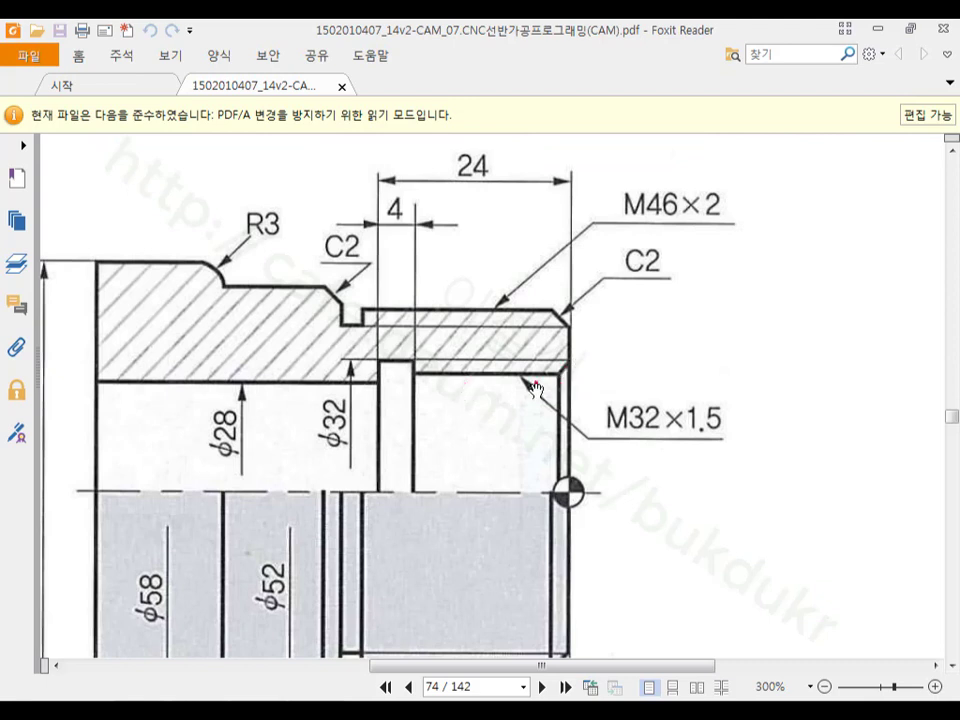
{"action": "scroll", "coordinate": [606, 323], "scroll_direction": "down", "scroll_amount": 2}
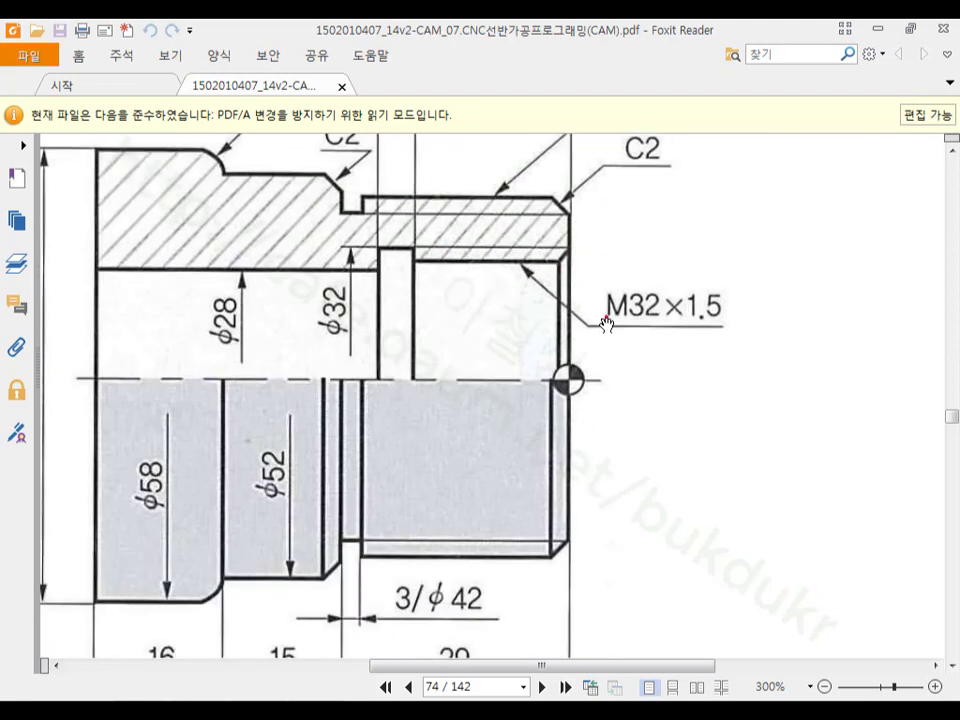
Step: Switch back to Mastercam and start a new lathe Thread toolpath for the bore
{"action": "key", "text": "alt+Tab"}
{"action": "scroll", "coordinate": [669, 491], "scroll_direction": "down", "scroll_amount": 5}
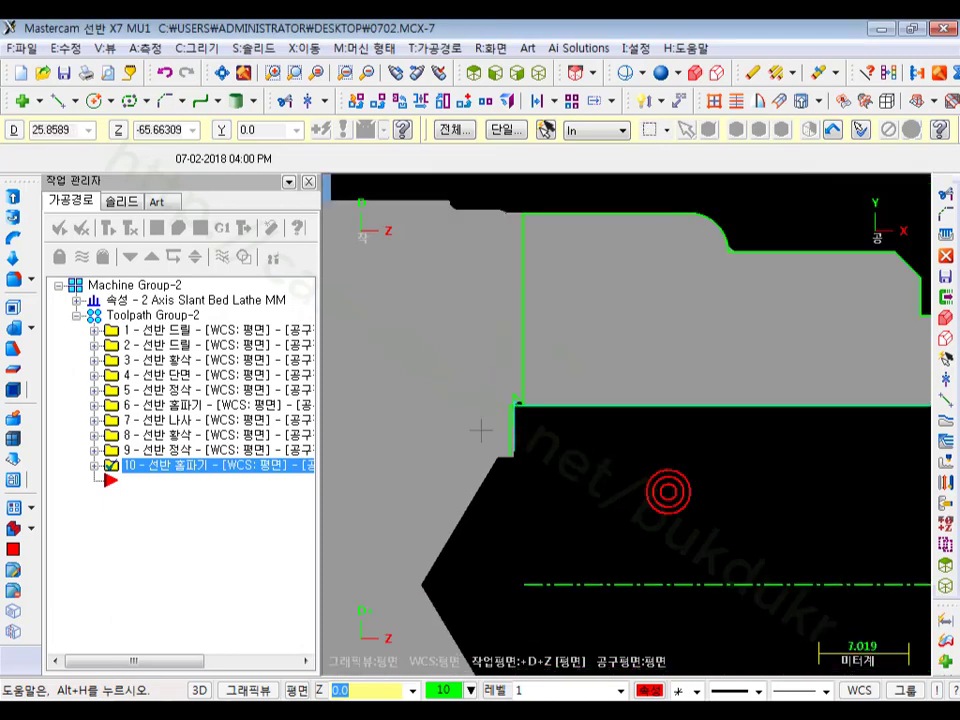
{"action": "scroll", "coordinate": [780, 400], "scroll_direction": "up", "scroll_amount": 3}
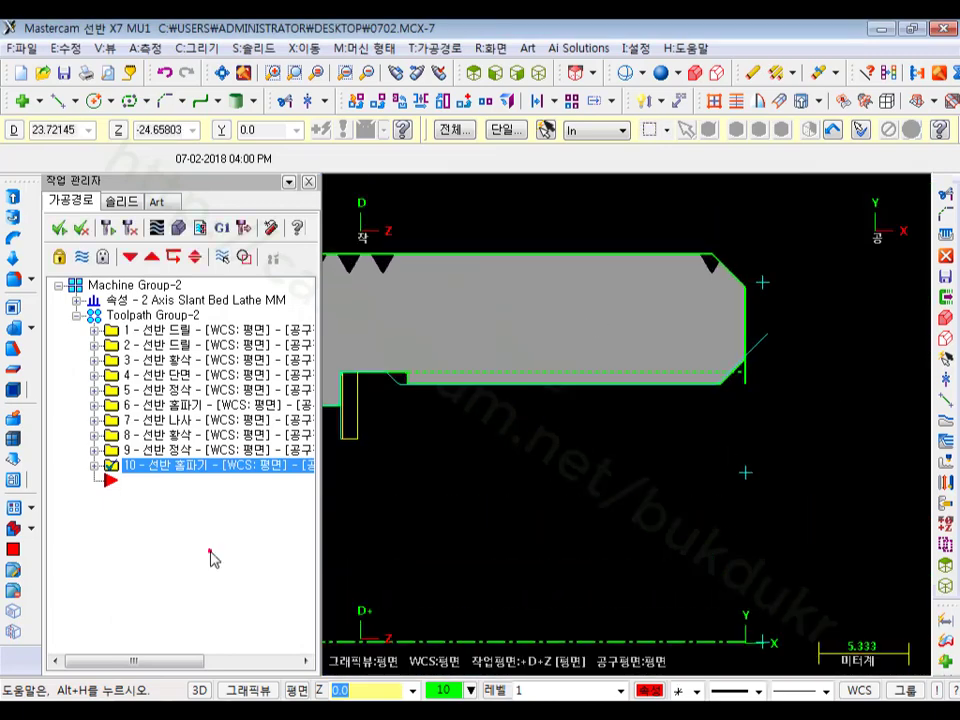
{"action": "left_click", "coordinate": [445, 48]}
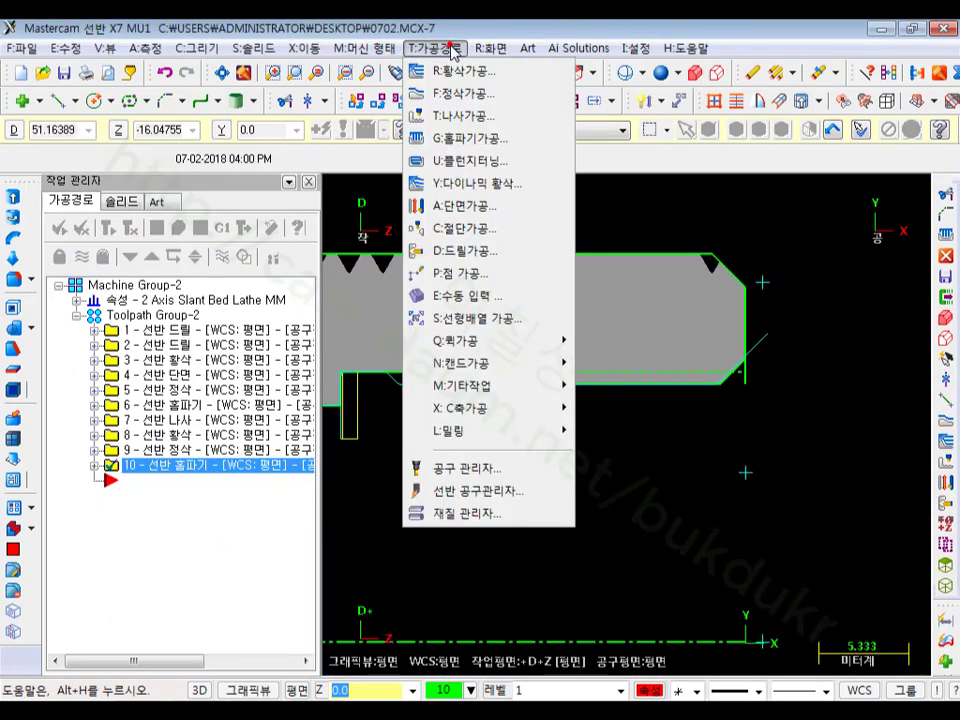
{"action": "left_click", "coordinate": [469, 116]}
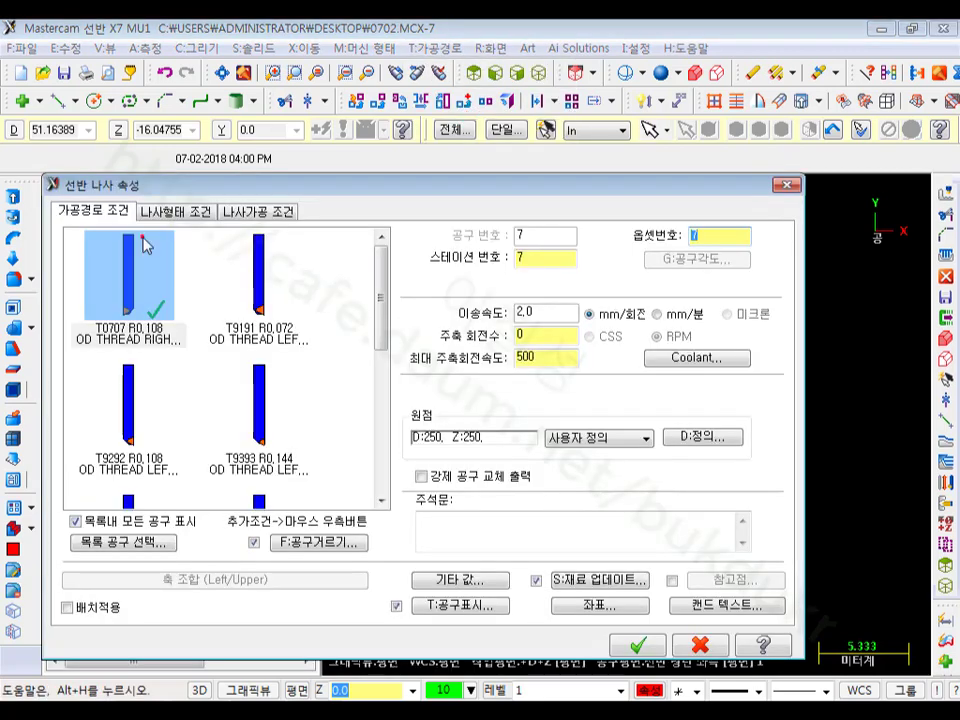
Step: Compare the insert definitions of the internal thread tools T101101, T102102 and T103103, closing each without changes
{"action": "left_click_drag", "start_coordinate": [382, 304], "coordinate": [377, 500]}
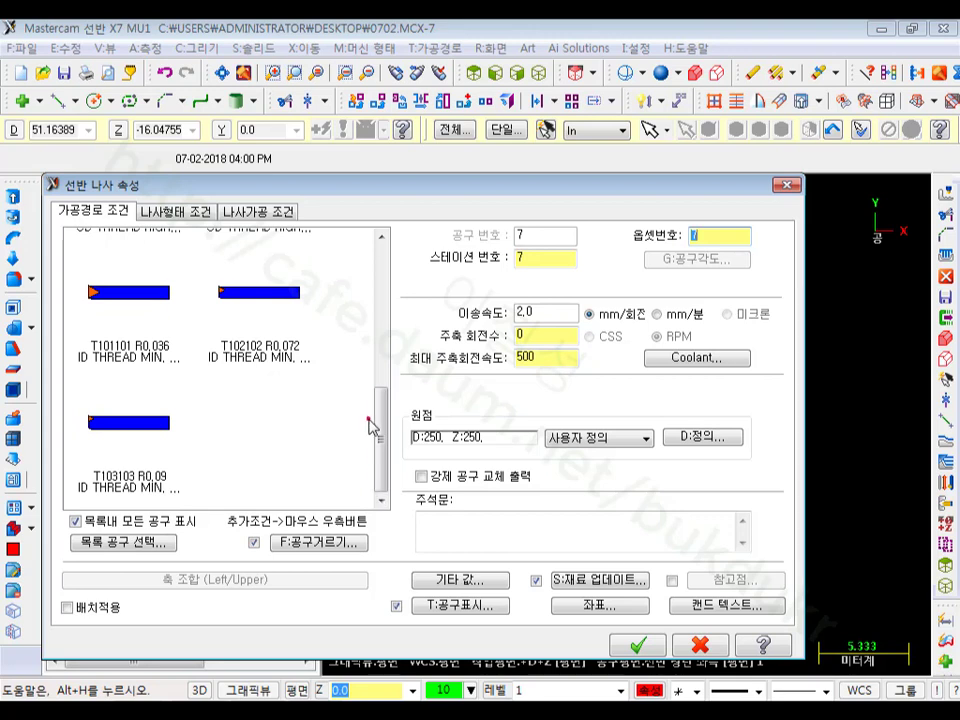
{"action": "left_click", "coordinate": [278, 312]}
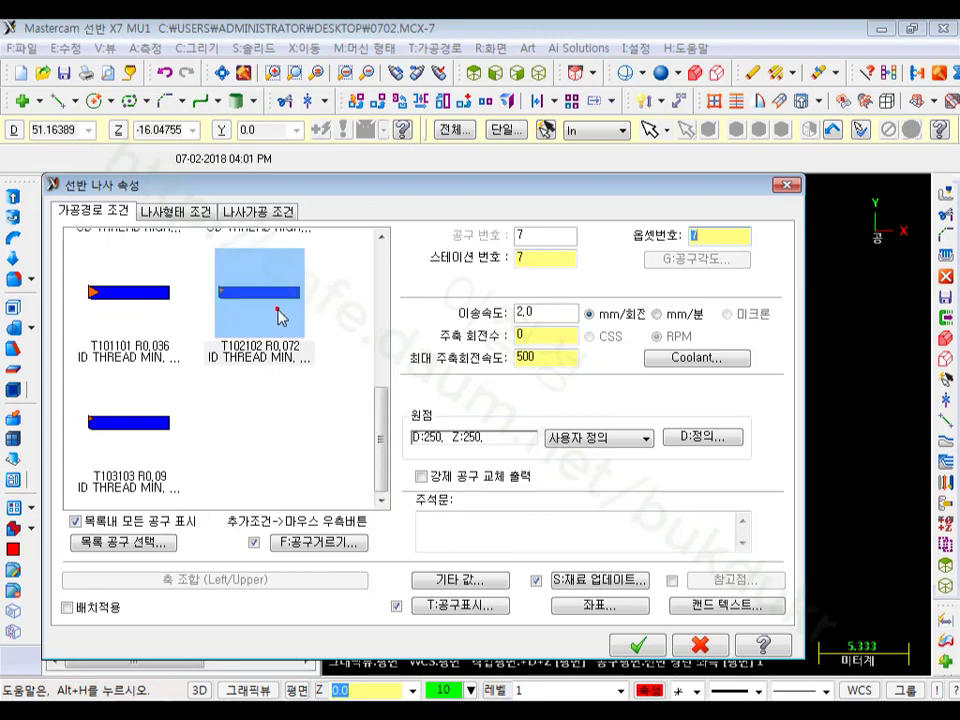
{"action": "left_click", "coordinate": [141, 301]}
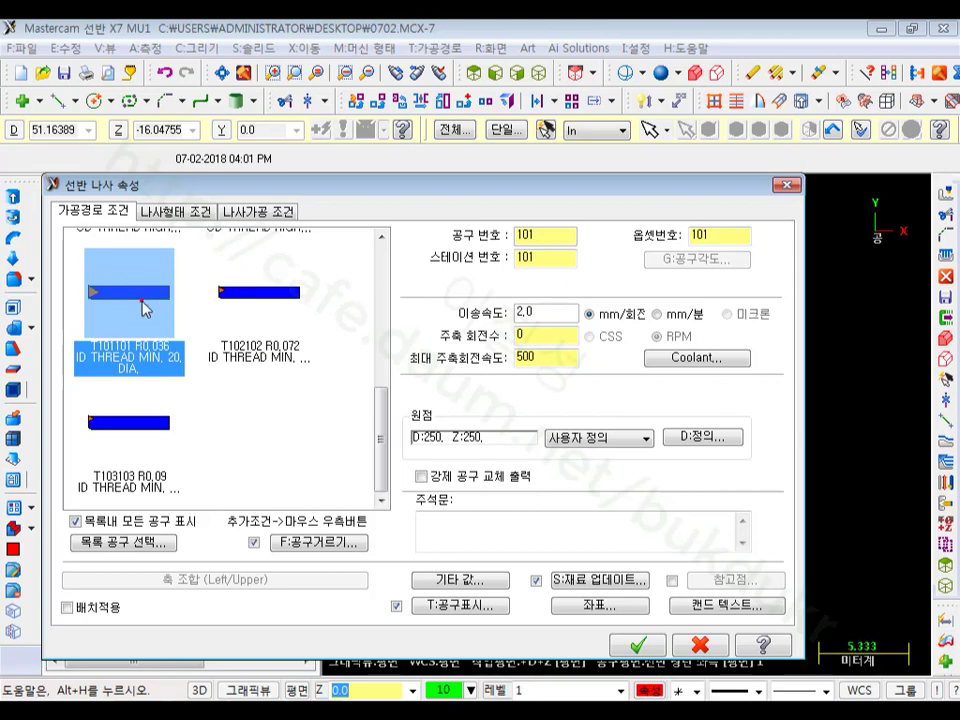
{"action": "double_click", "coordinate": [141, 307]}
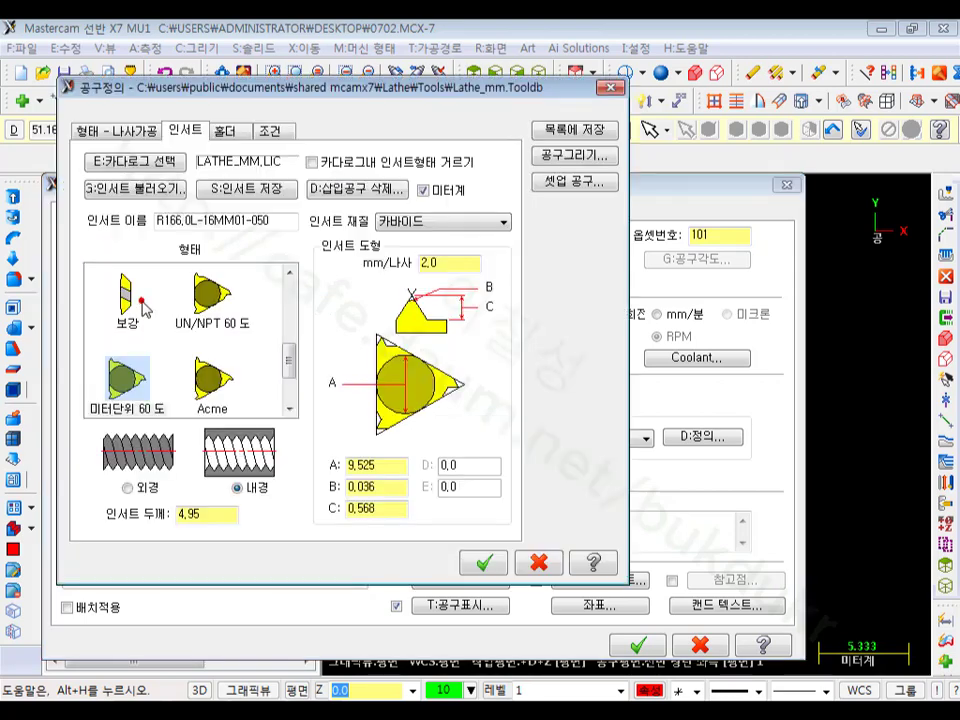
{"action": "left_click", "coordinate": [537, 563]}
{"action": "left_click", "coordinate": [268, 320]}
{"action": "double_click", "coordinate": [270, 330]}
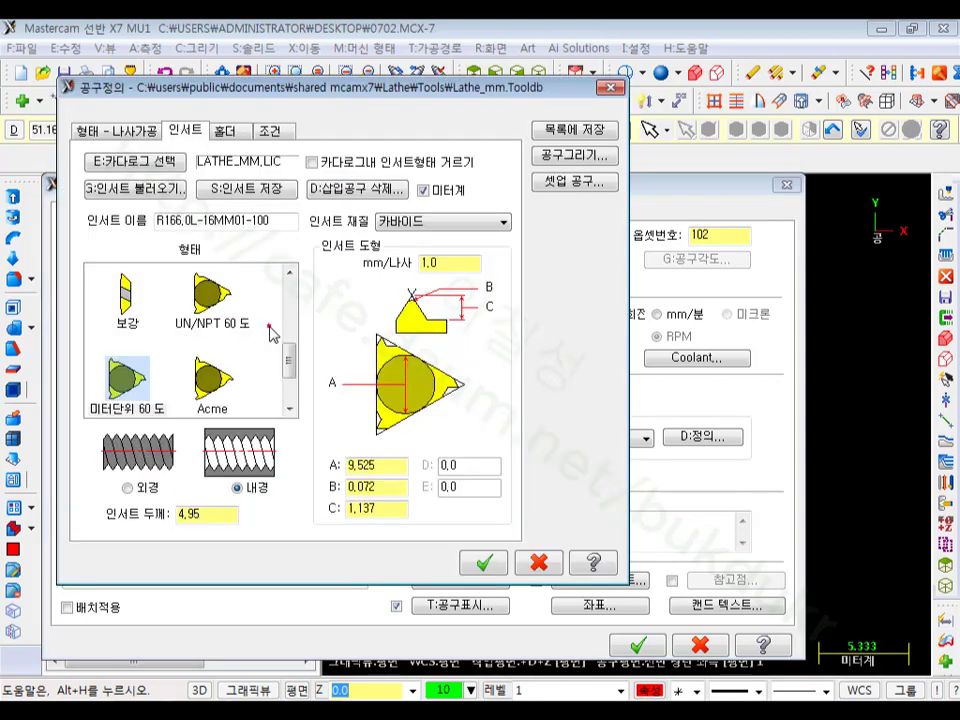
{"action": "left_click", "coordinate": [539, 563]}
{"action": "left_click", "coordinate": [139, 440]}
{"action": "double_click", "coordinate": [139, 440]}
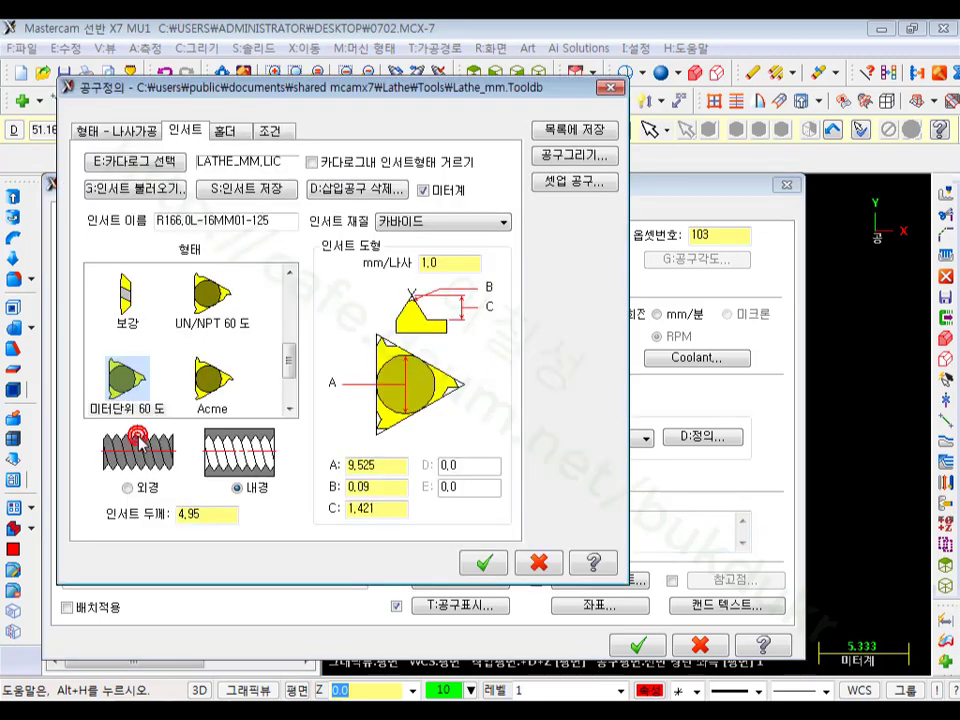
{"action": "left_click", "coordinate": [532, 561]}
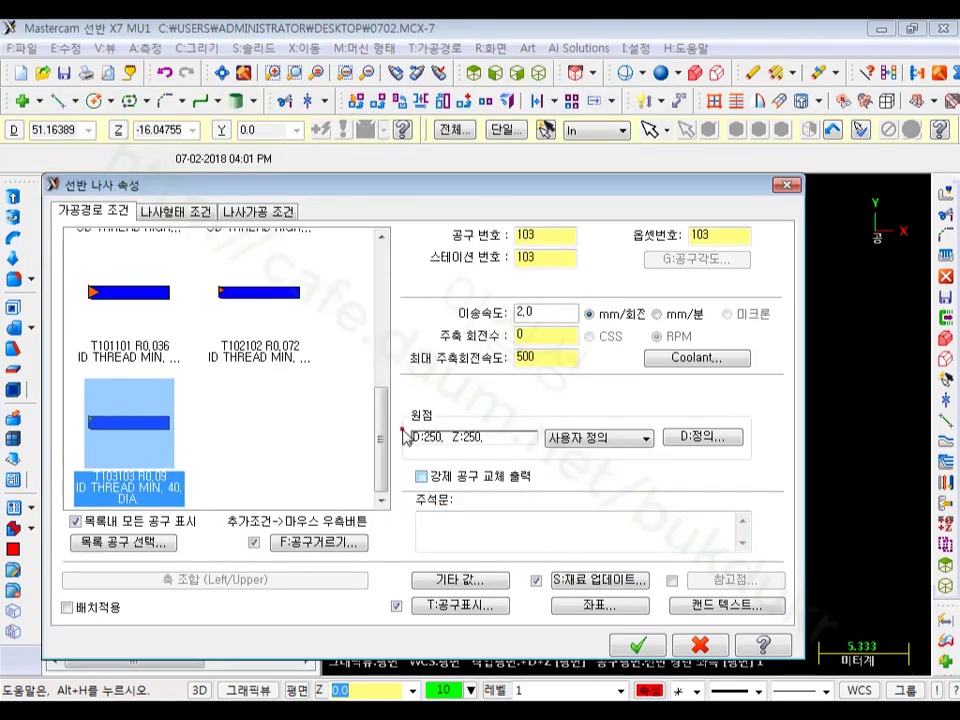
Step: Open the definition of internal thread tool T102102 and load the thread insert R166.0L-16MM01-150 from the catalog
{"action": "scroll", "coordinate": [385, 437], "scroll_direction": "up", "scroll_amount": 3}
{"action": "scroll", "coordinate": [385, 437], "scroll_direction": "down", "scroll_amount": 3}
{"action": "left_click", "coordinate": [260, 310]}
{"action": "double_click", "coordinate": [290, 330]}
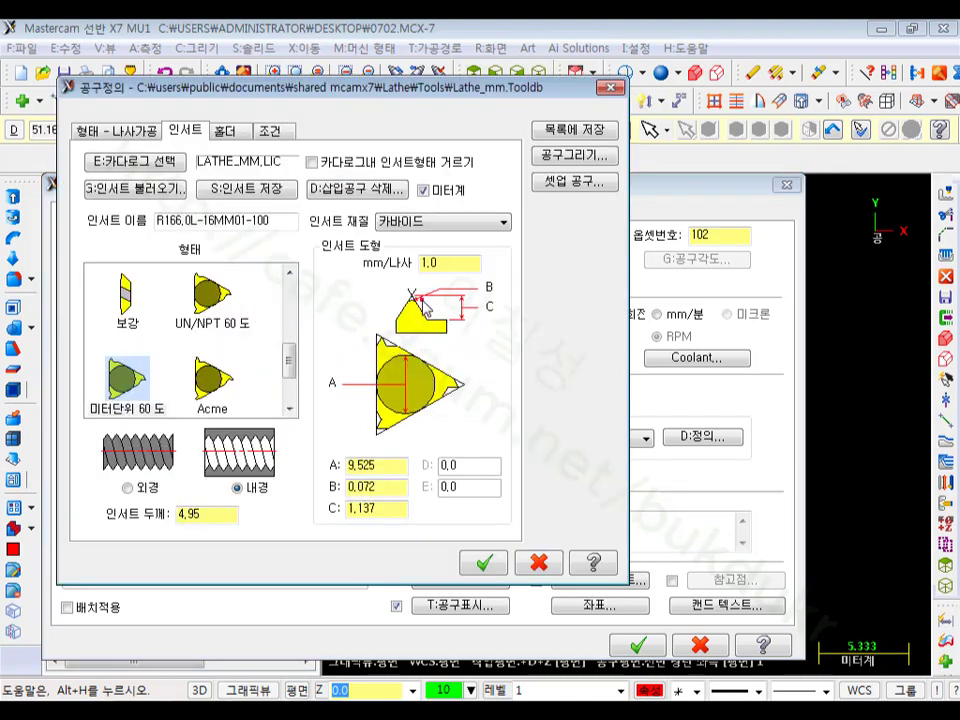
{"action": "left_click", "coordinate": [449, 263]}
{"action": "double_click", "coordinate": [262, 220]}
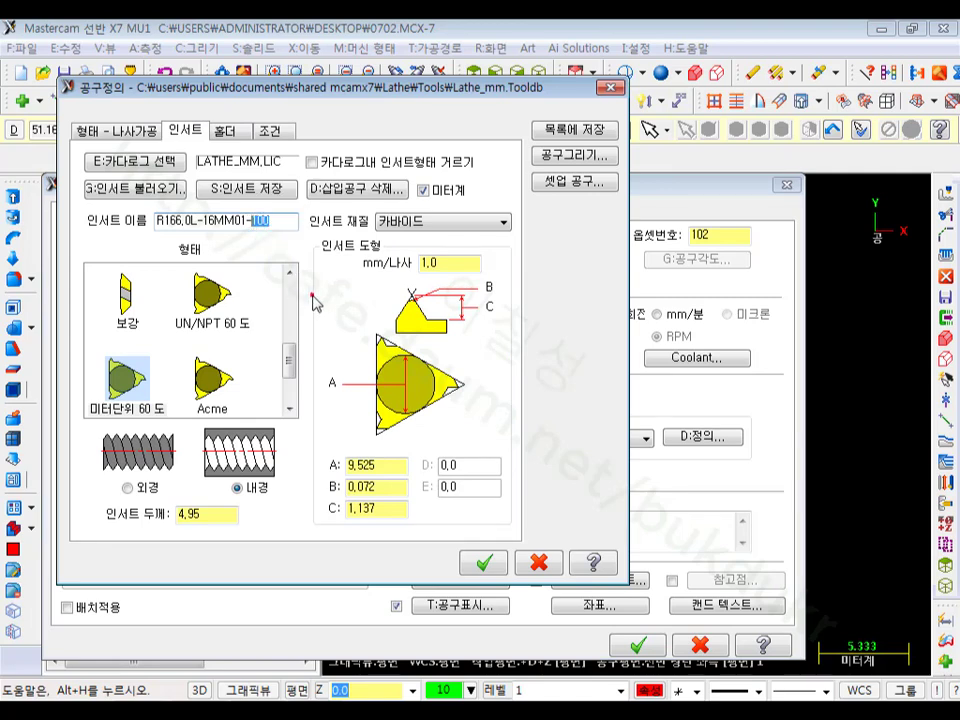
{"action": "left_click", "coordinate": [155, 190]}
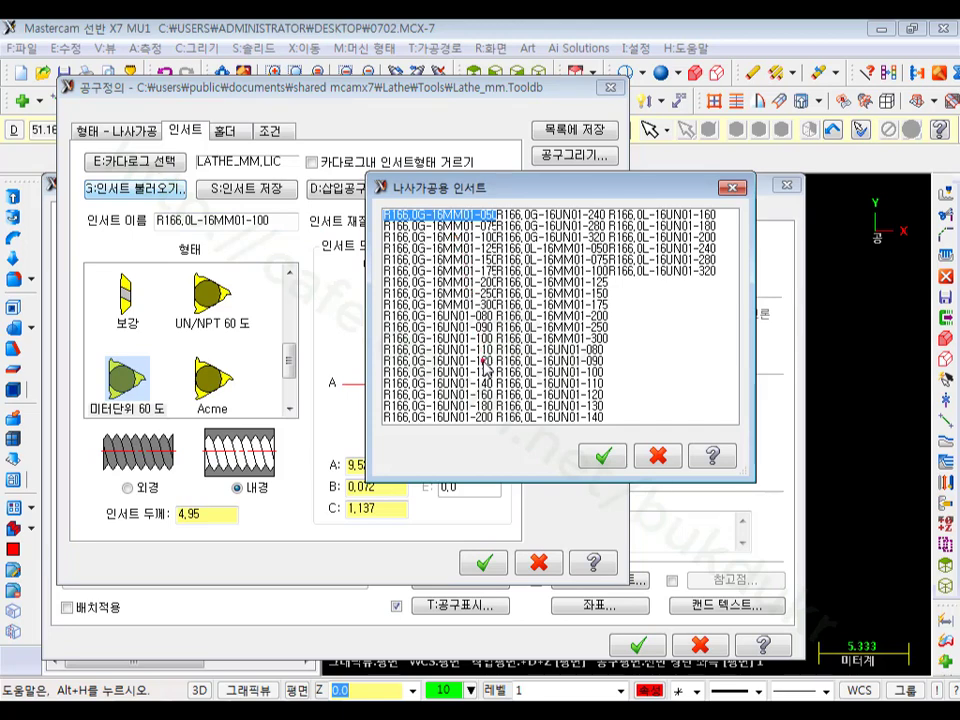
{"action": "left_click", "coordinate": [484, 396]}
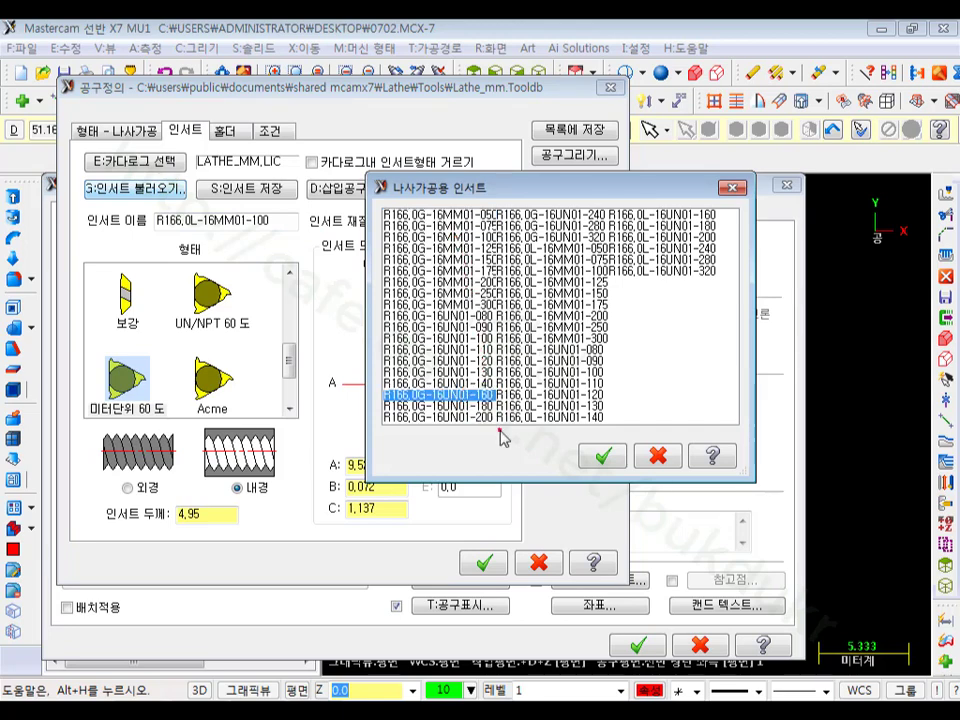
{"action": "left_click", "coordinate": [586, 294]}
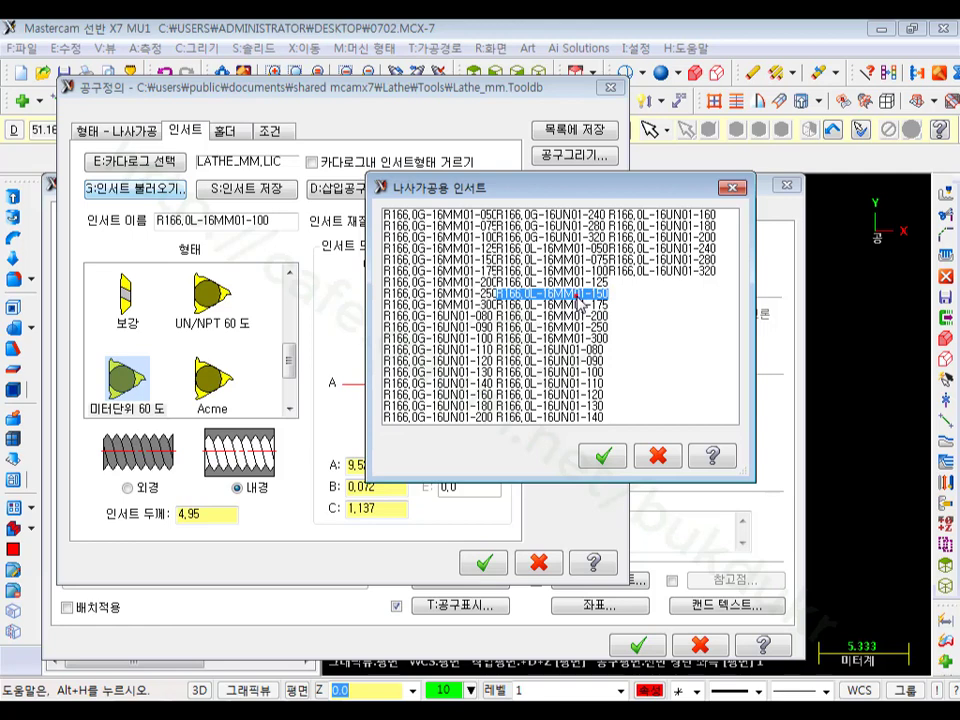
{"action": "left_click", "coordinate": [600, 452]}
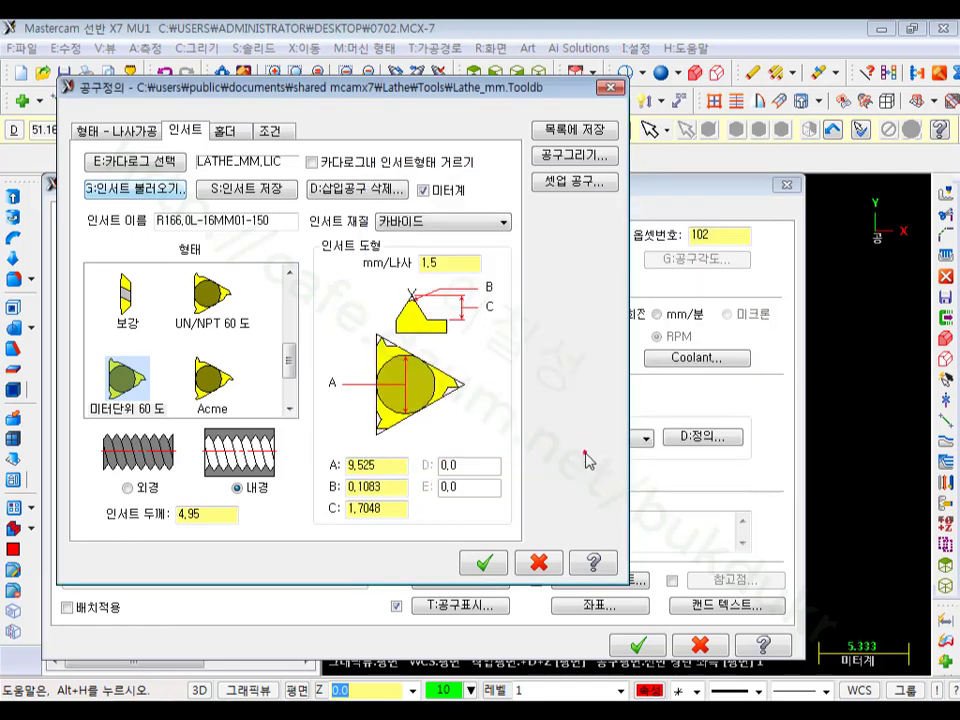